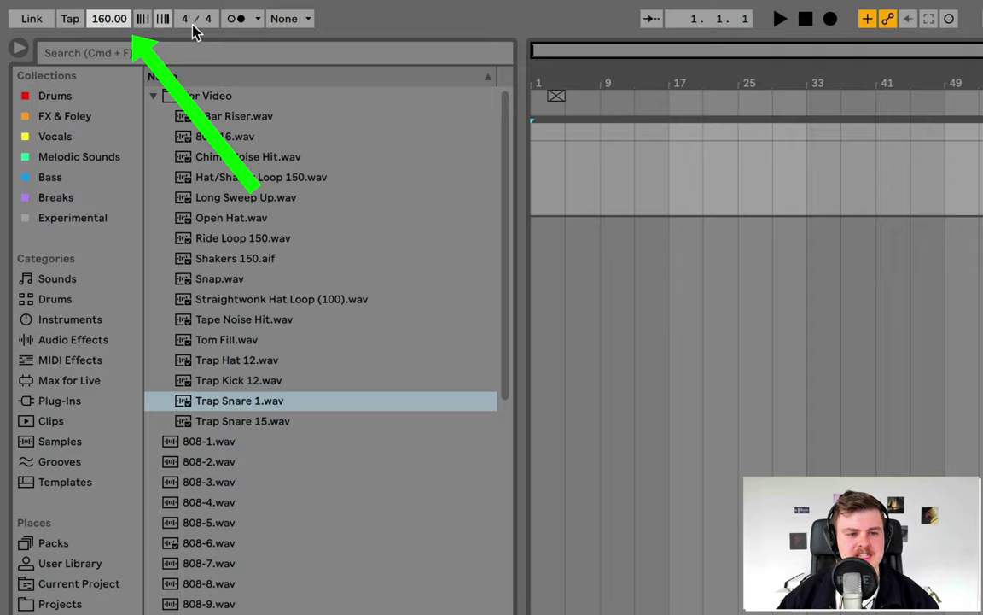
# Create an empty eight-bar MIDI clip on the Drums track, starting at bar 1
pyautogui.click(359, 23)
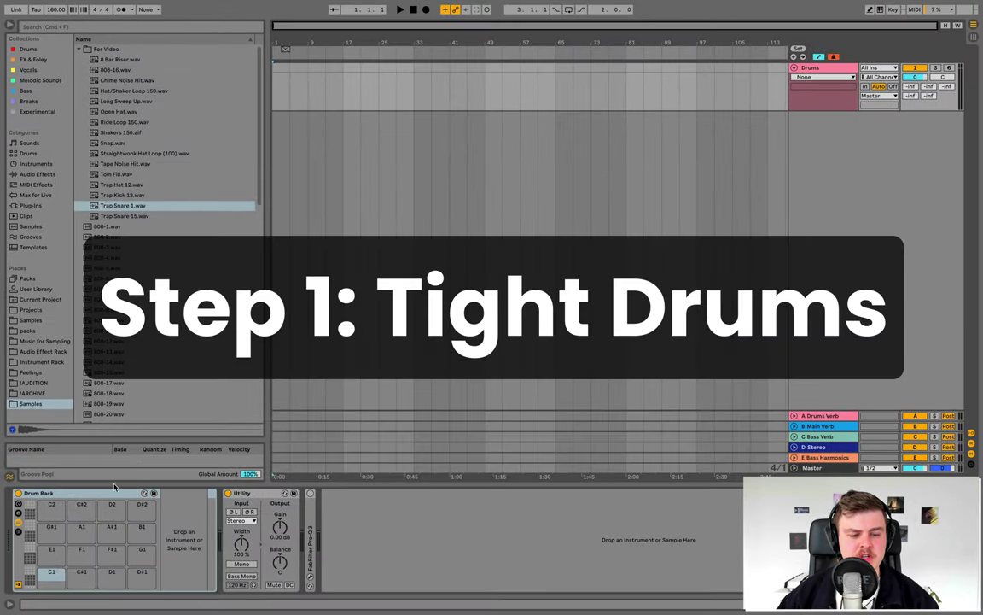
pyautogui.click(116, 492)
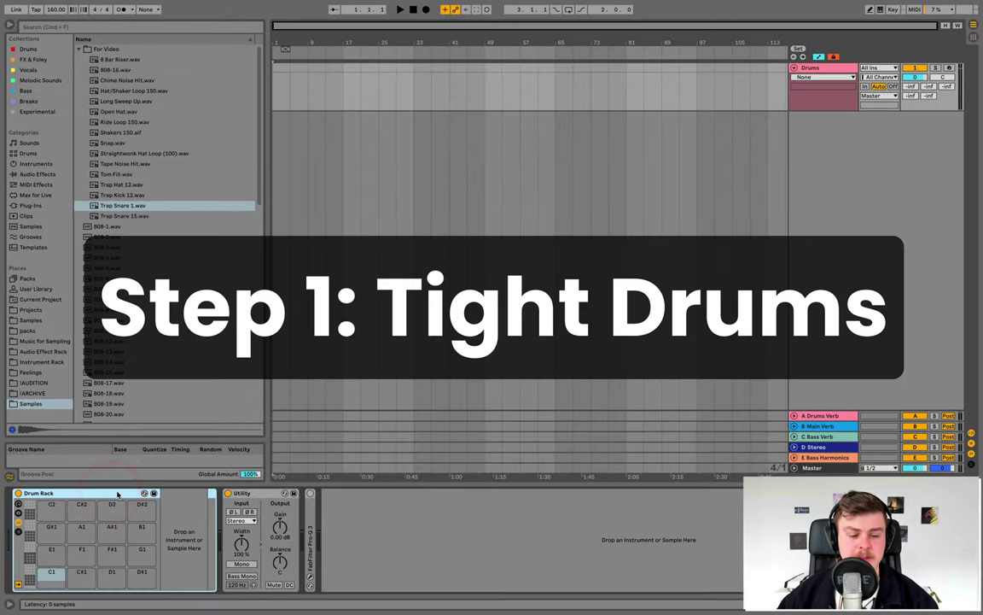
pyautogui.moveTo(277, 40); pyautogui.dragTo(325, 70)
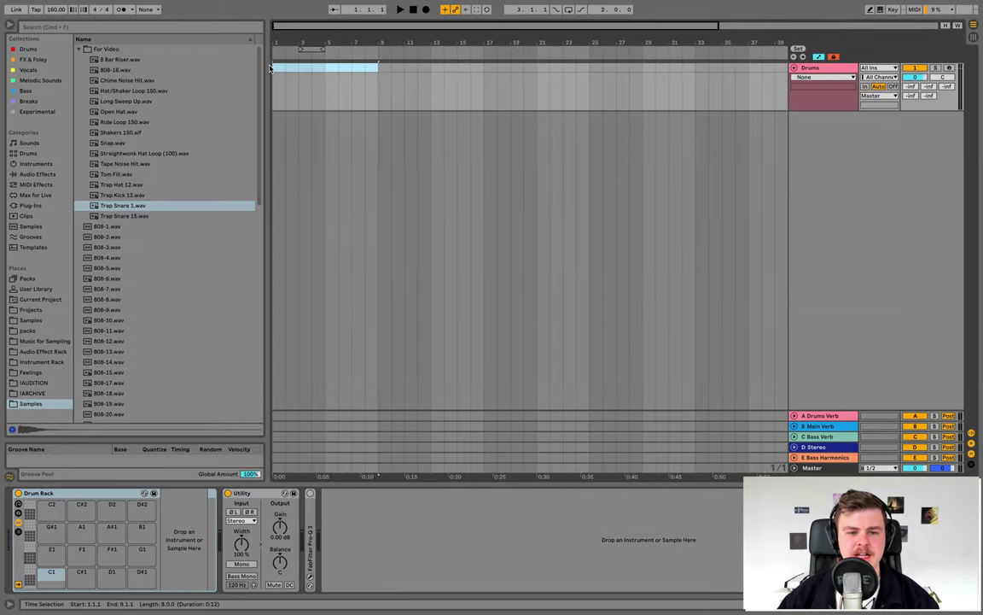
pyautogui.click(268, 66)
pyautogui.press('super+shift+m')
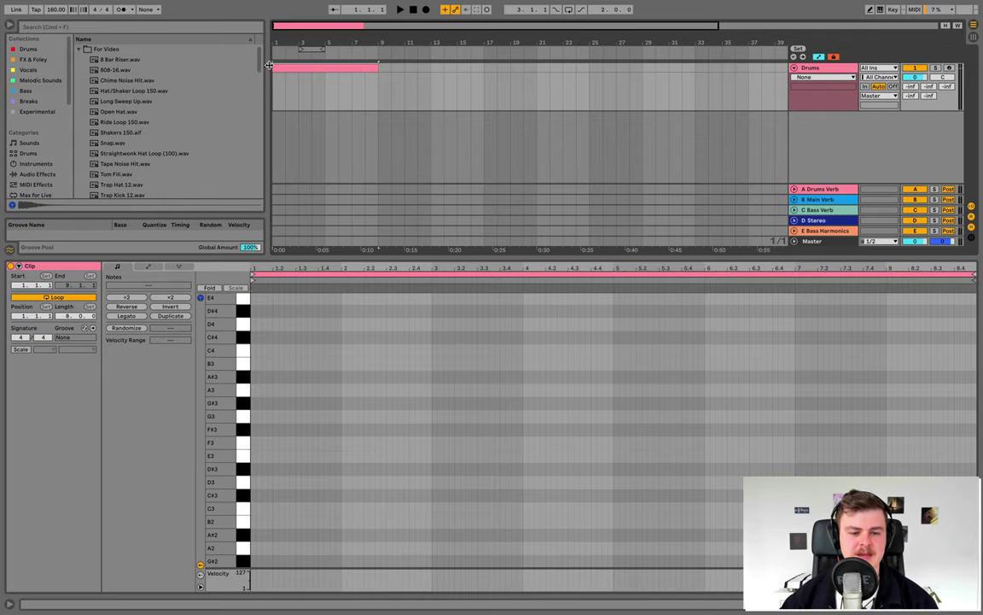
# Load Trap Kick 12.wav onto the C1 pad of the Drum Rack
pyautogui.click(825, 68)
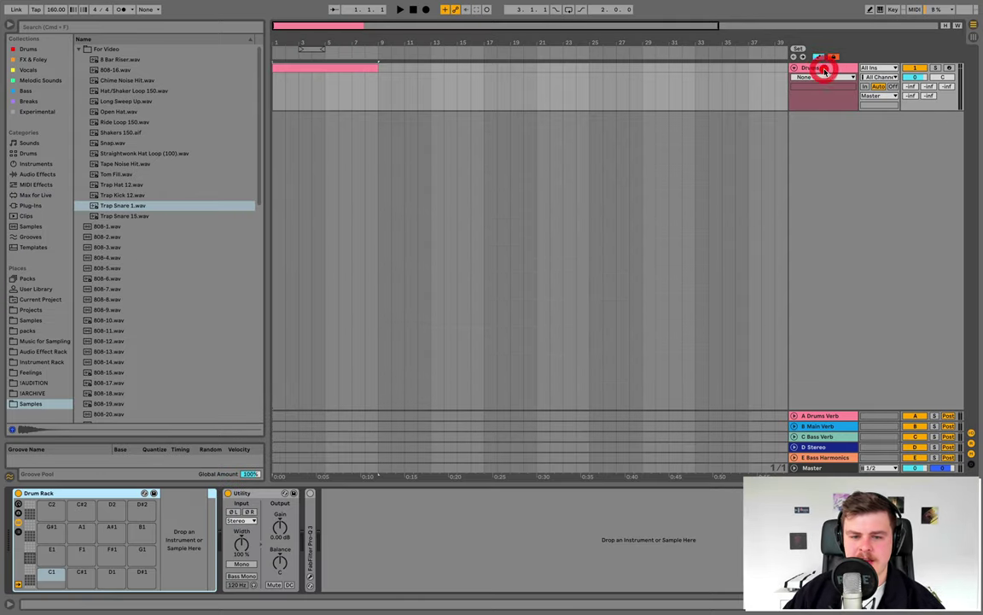
pyautogui.click(137, 205)
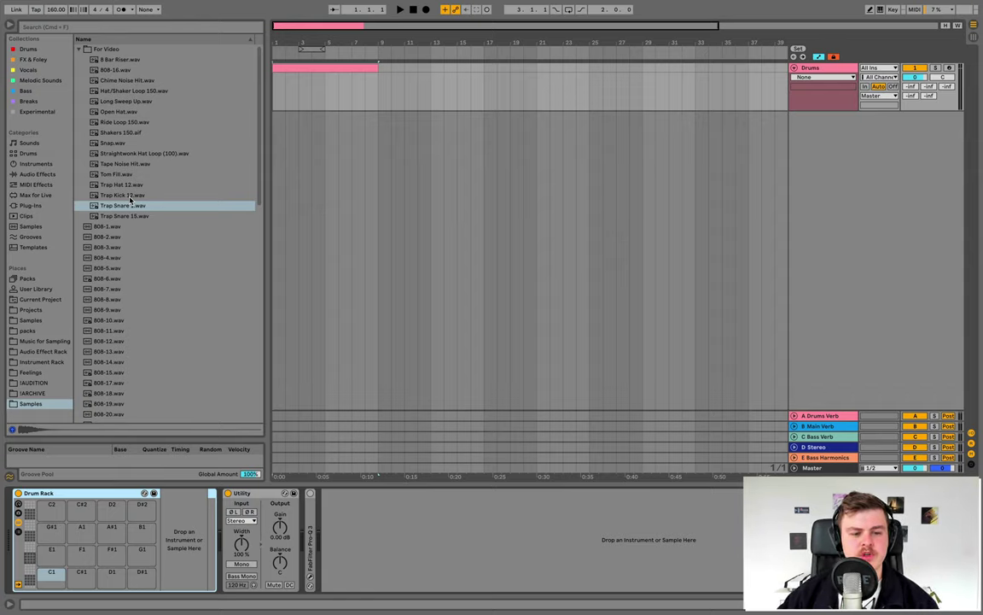
pyautogui.click(130, 197)
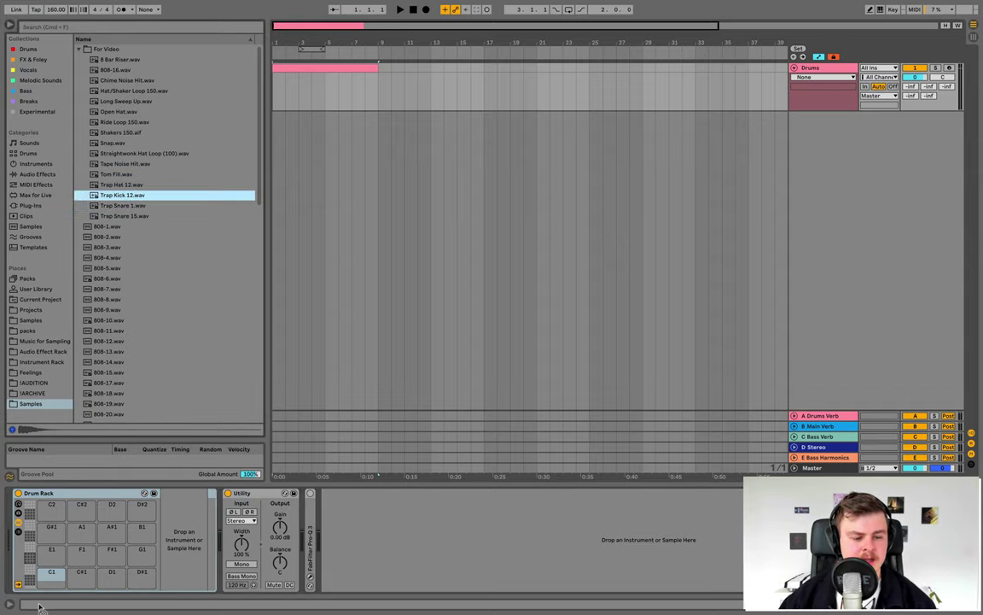
pyautogui.click(54, 577)
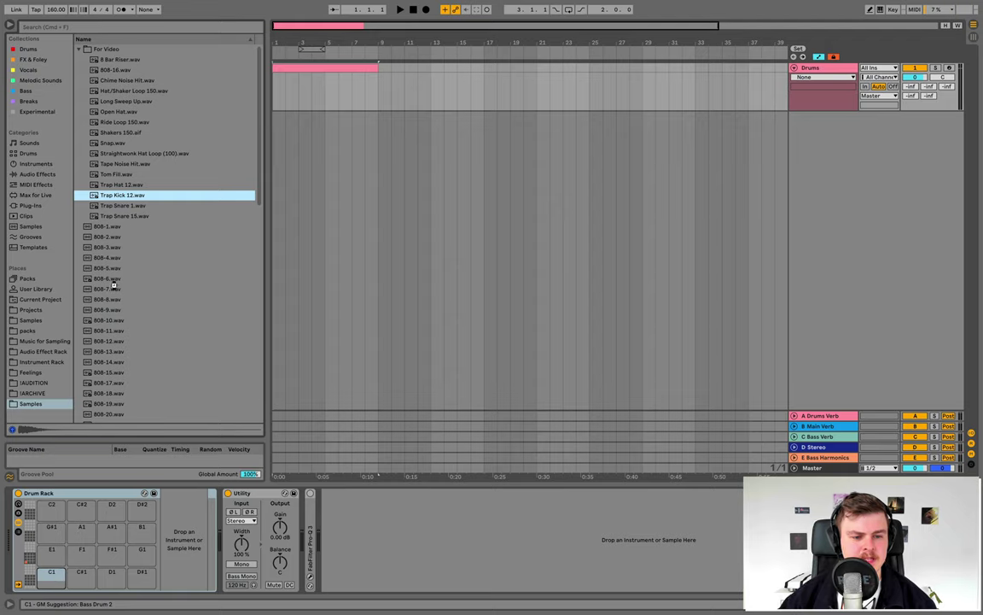
pyautogui.doubleClick(125, 197)
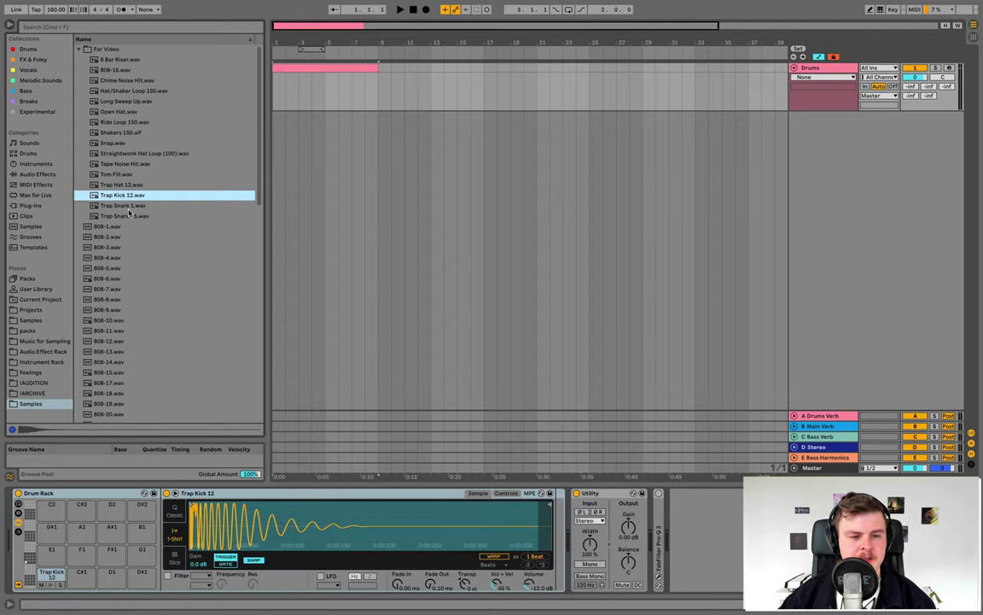
# Load Trap Snare 15.wav onto the C#1 pad and Trap Hat 12.wav onto the D1 pad of the Drum Rack
pyautogui.click(127, 216)
pyautogui.moveTo(127, 217); pyautogui.dragTo(82, 574)
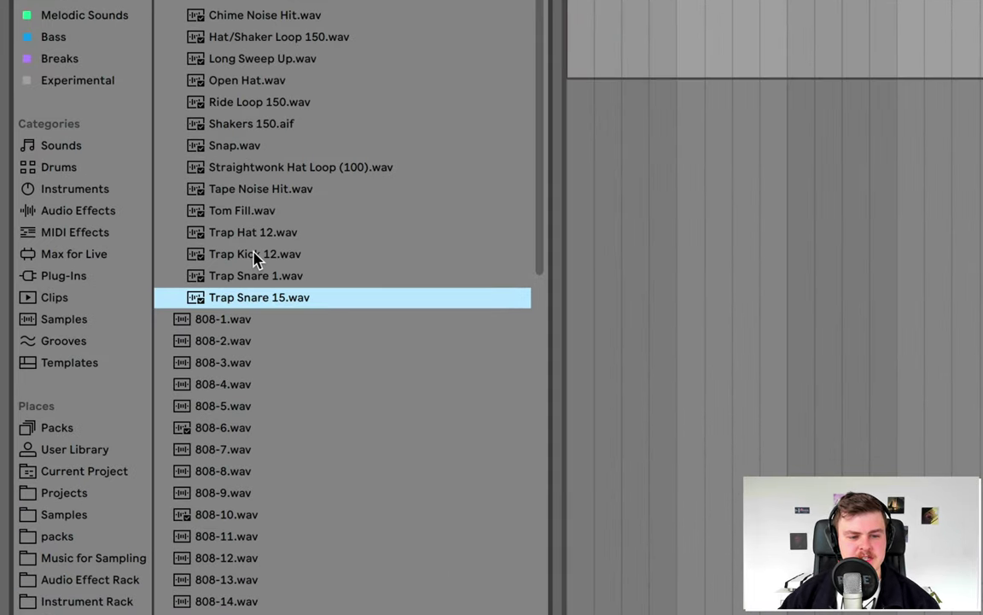
pyautogui.click(123, 196)
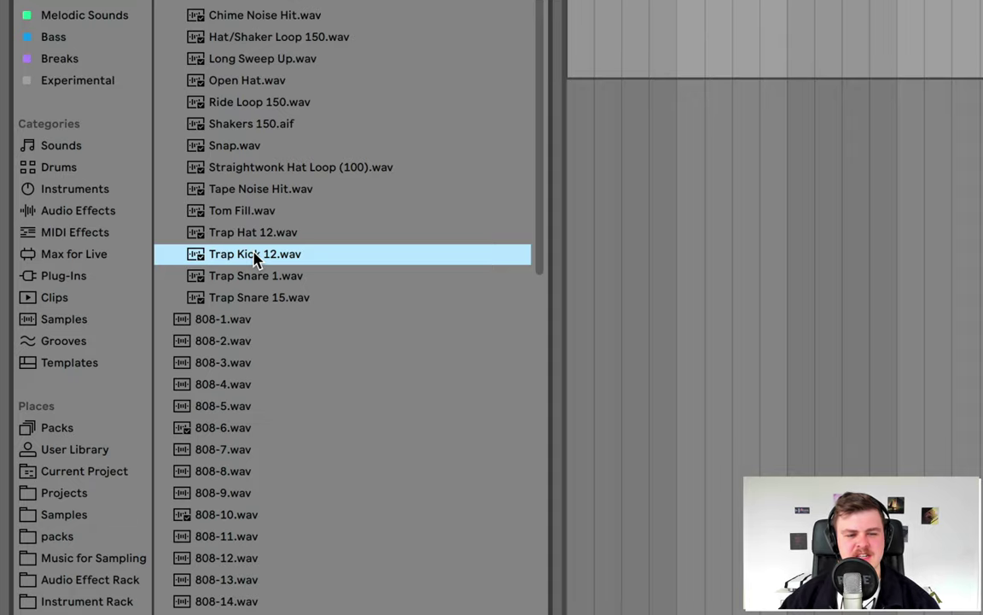
pyautogui.click(275, 299)
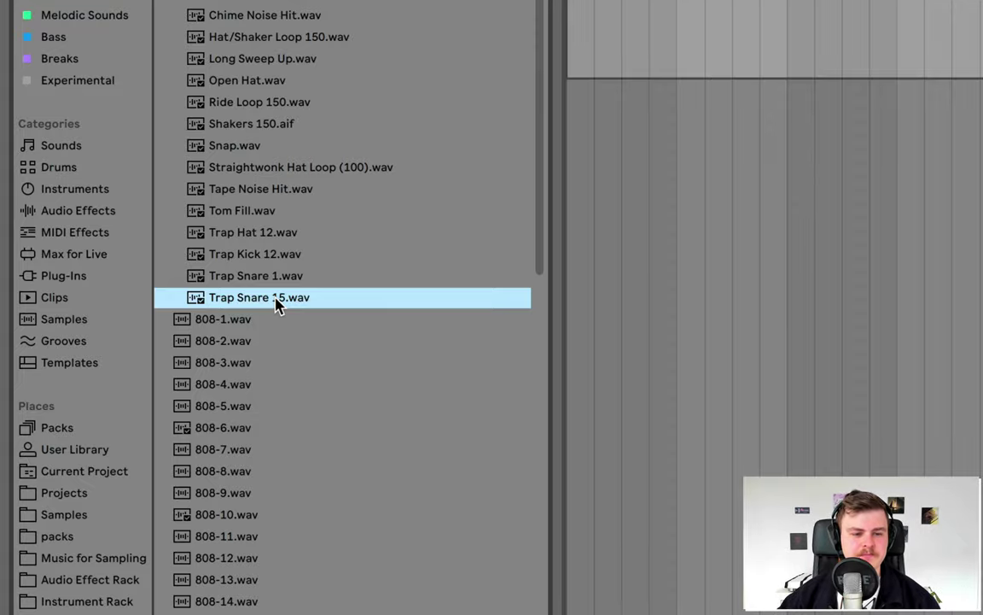
pyautogui.click(256, 233)
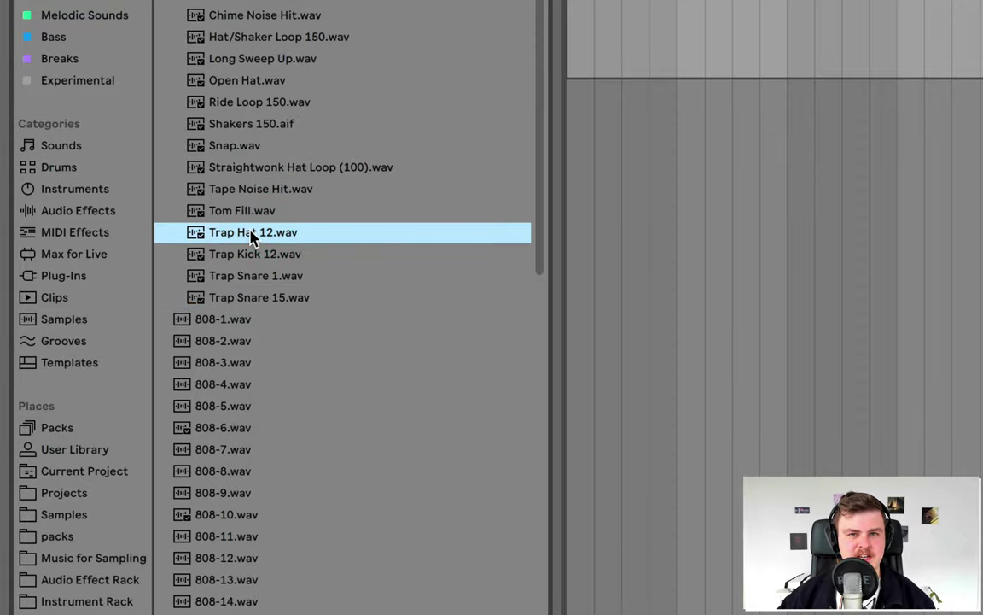
pyautogui.moveTo(253, 237); pyautogui.dragTo(111, 580)
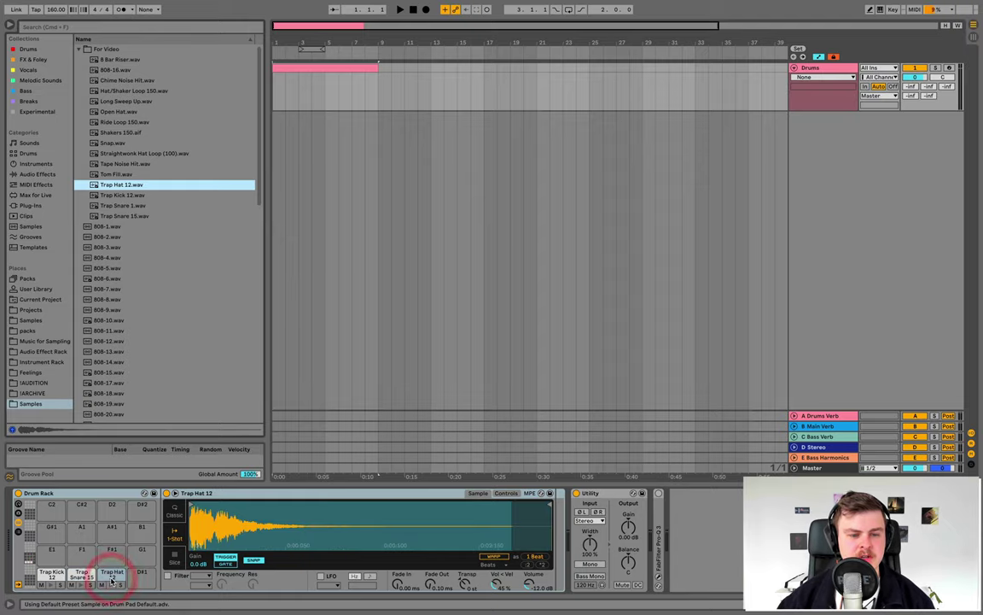
# Open the Drums clip and place four one-beat Trap Hat 12 notes across bar 1
pyautogui.doubleClick(298, 67)
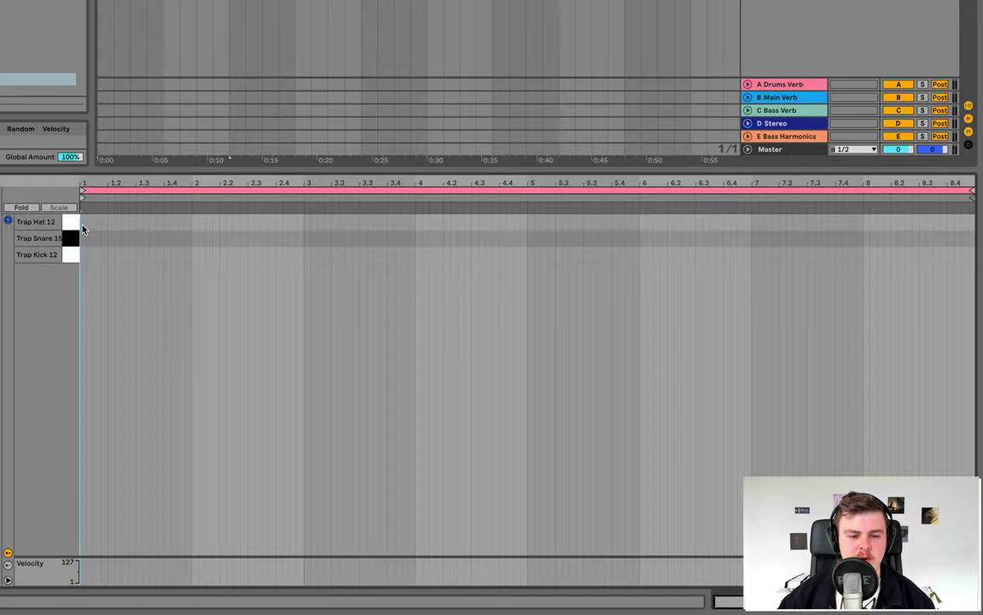
pyautogui.moveTo(82, 223); pyautogui.dragTo(104, 223)
pyautogui.hotkey('ctrl', 'd')
pyautogui.hotkey('ctrl', 'd')
pyautogui.hotkey('ctrl', 'd')
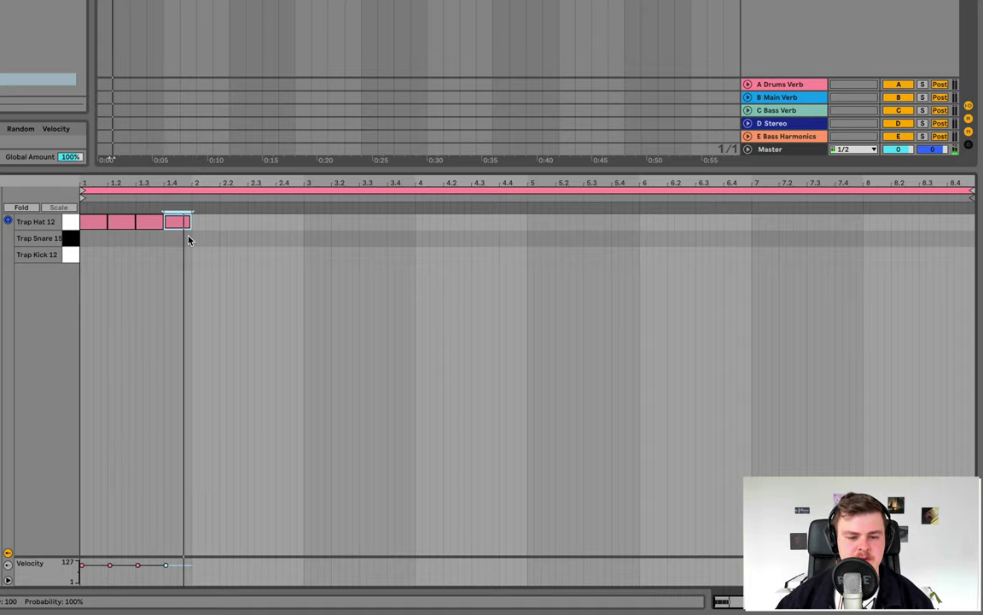
# Halve the bar 1 hat notes to eighths and fill the gaps with copies for a continuous eighth-note pattern
pyautogui.press('space')
pyautogui.hotkey('ctrl', 'a')
pyautogui.moveTo(79, 209); pyautogui.dragTo(112, 223)
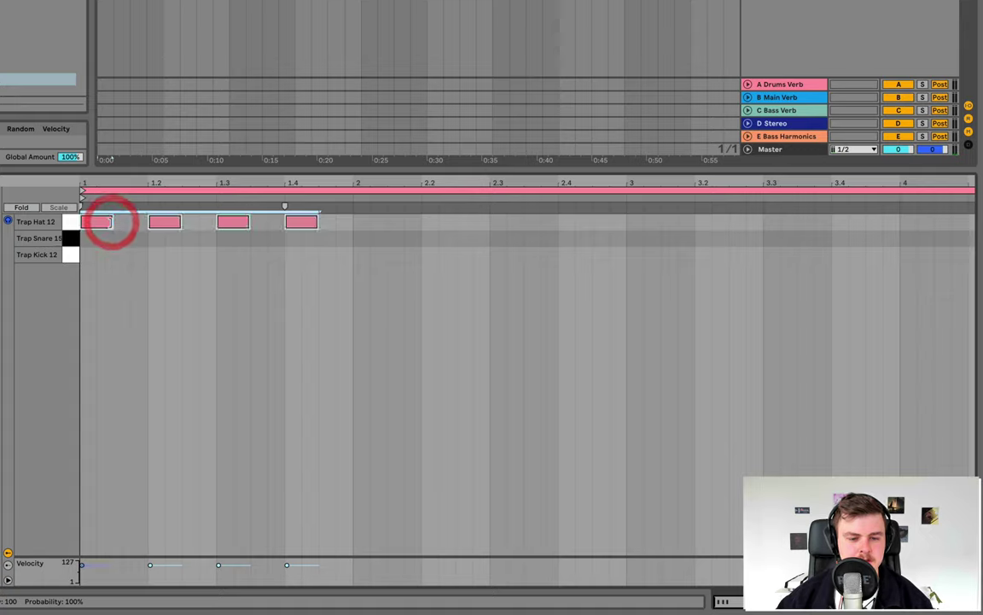
pyautogui.hotkey('ctrl', 'd')
pyautogui.moveTo(338, 224); pyautogui.dragTo(132, 224)
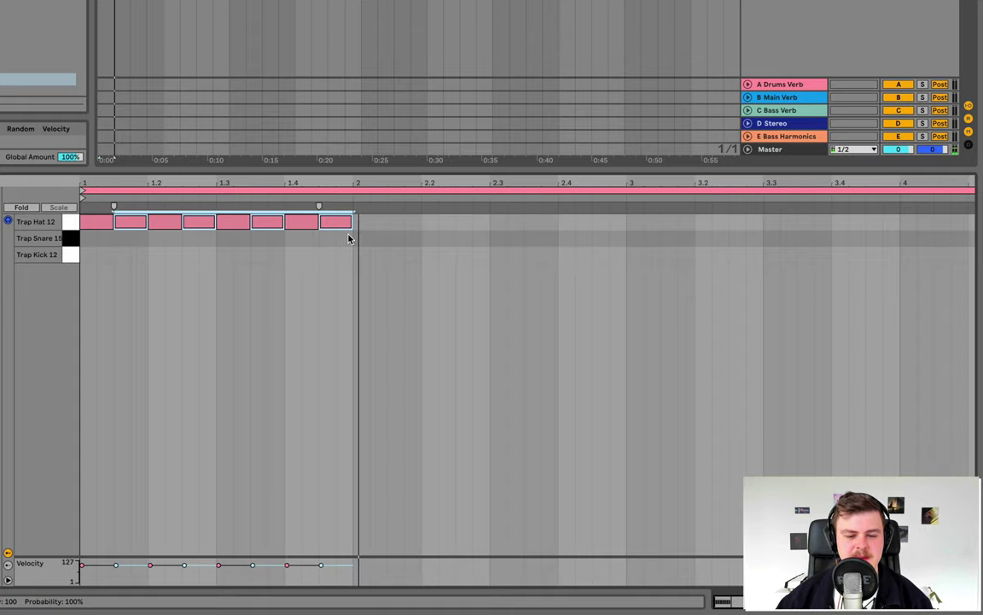
# Duplicate bar 1's eighth-note hat pattern through all eight bars of the clip
pyautogui.moveTo(348, 238); pyautogui.dragTo(93, 221)
pyautogui.moveTo(109, 182); pyautogui.dragTo(85, 169)
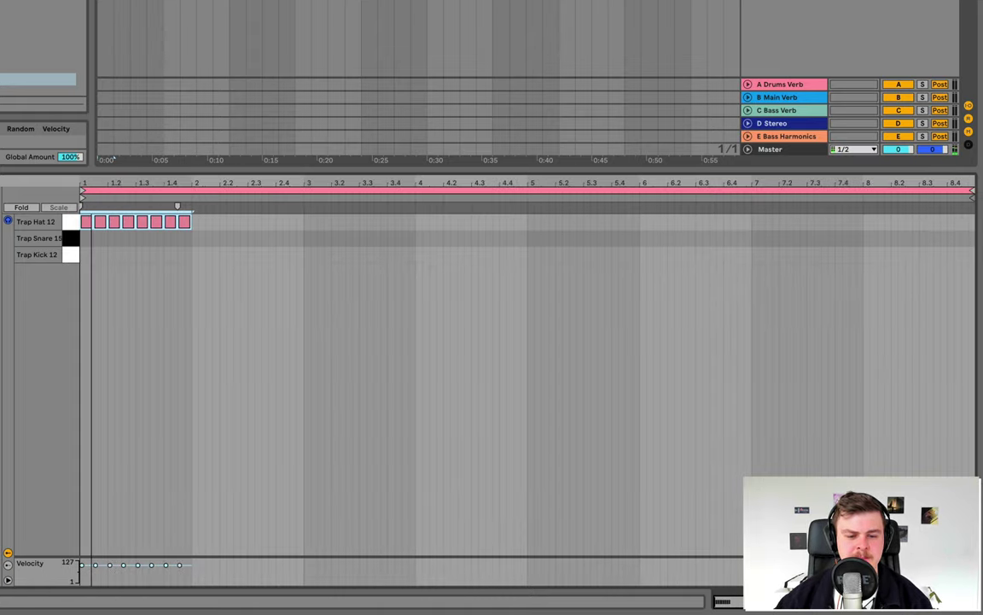
pyautogui.hotkey('ctrl', 'd')
pyautogui.hotkey('ctrl', 'd')
pyautogui.hotkey('ctrl', 'd')
pyautogui.hotkey('ctrl', 'd')
pyautogui.hotkey('ctrl', 'd')
pyautogui.hotkey('ctrl', 'd')
pyautogui.hotkey('ctrl', 'd')
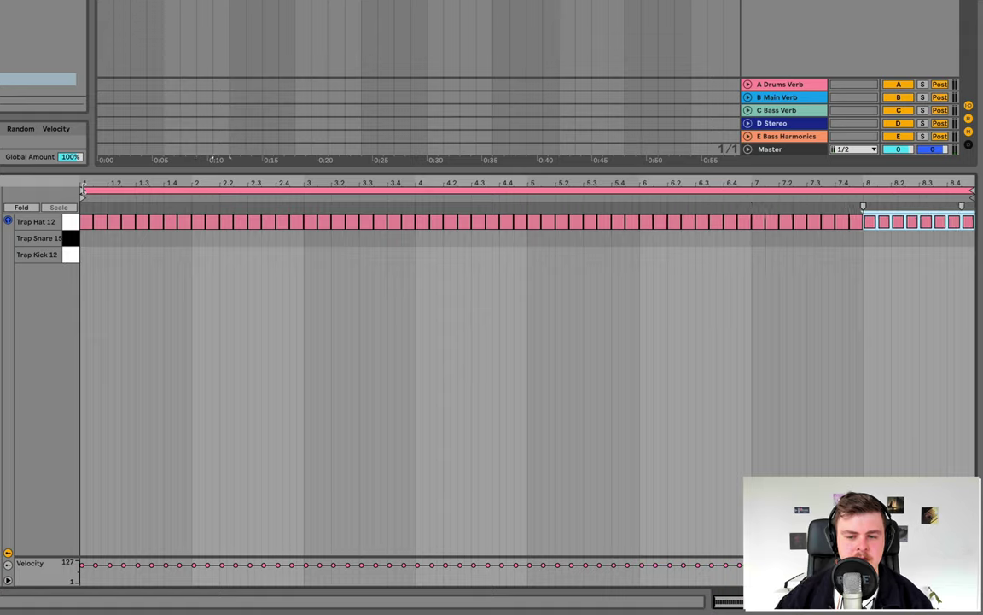
# Add a Trap Kick 12 note at the start of bar 1 and a Trap Snare 15 note at 1.3
pyautogui.click(82, 256)
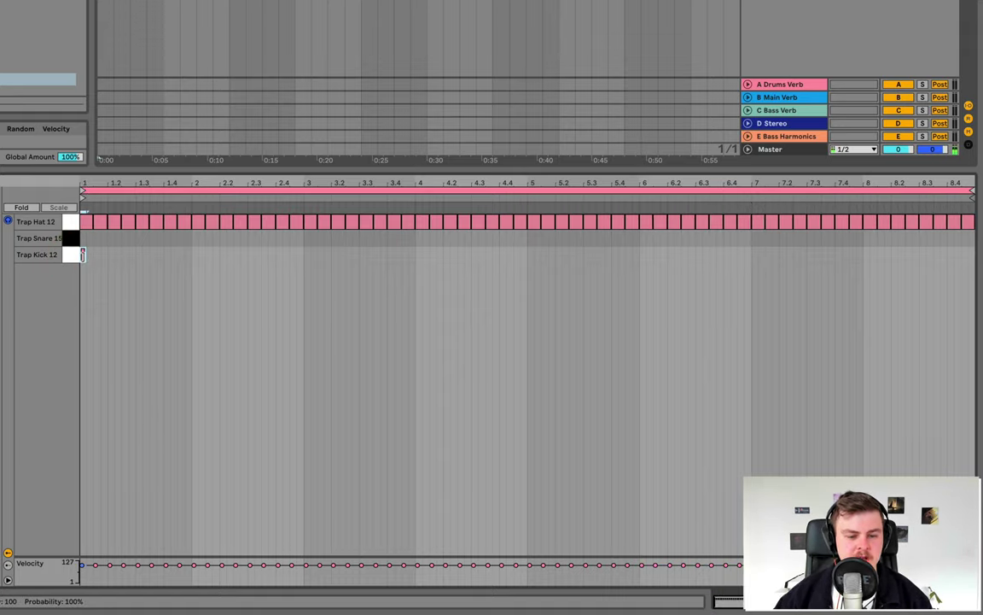
pyautogui.click(194, 238)
pyautogui.moveTo(194, 238); pyautogui.dragTo(152, 241)
# Move the Trap Snare 15 sample's start marker forward to trim the silence before the hit
pyautogui.hotkey('shift', 'Tab')
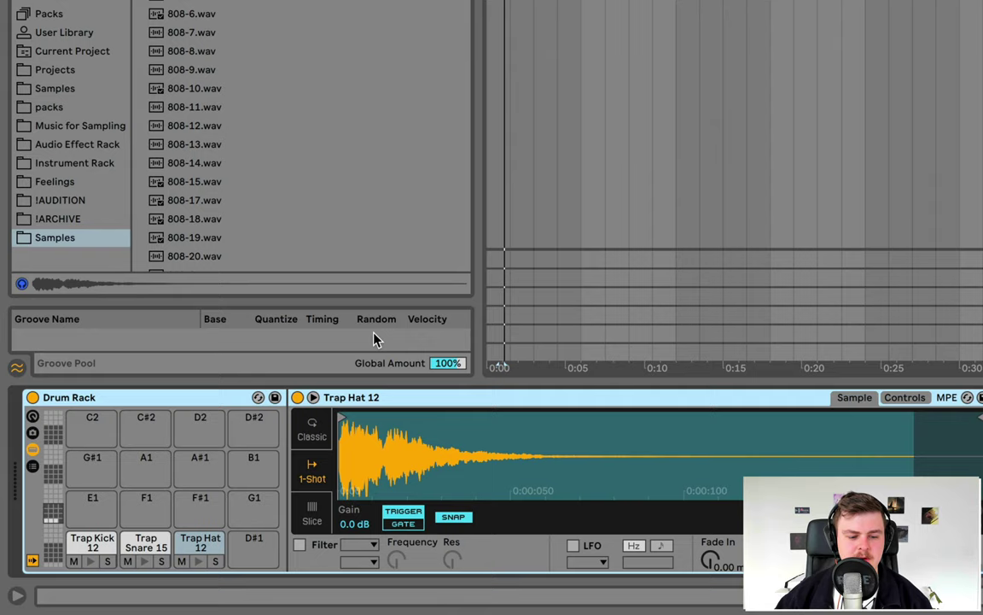
pyautogui.click(145, 545)
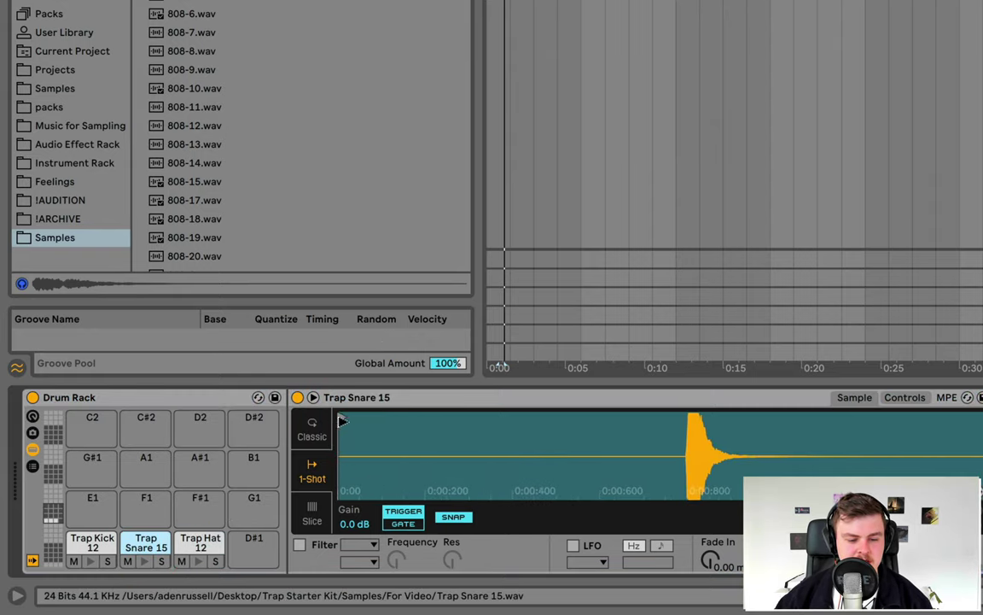
pyautogui.moveTo(341, 419)
pyautogui.mouseDown()
pyautogui.moveTo(687, 411)
pyautogui.moveTo(756, 427)
pyautogui.moveTo(771, 416)
pyautogui.mouseUp()
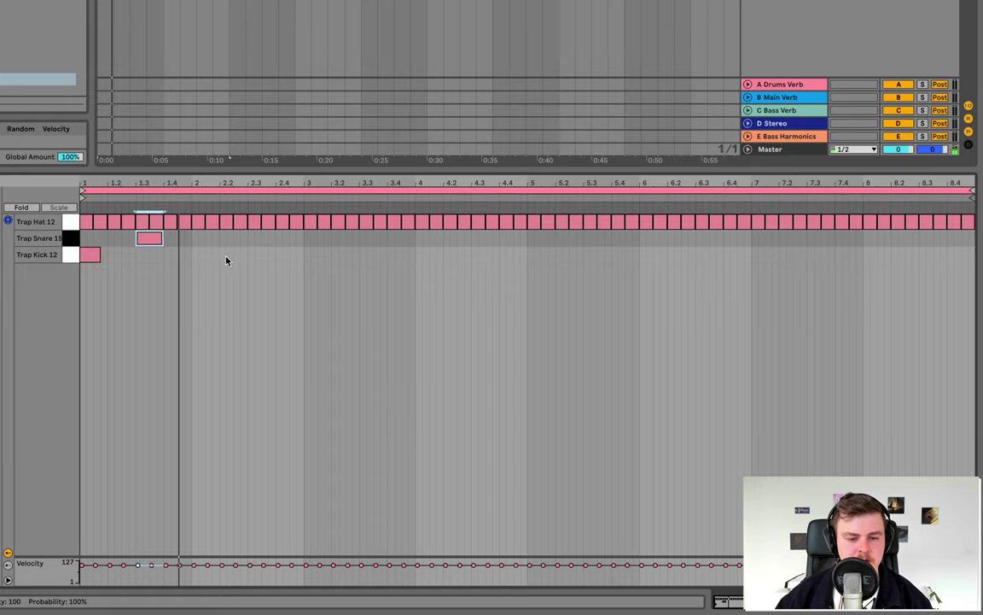
# Add a kick note at 2.2 and a snare note at 2.3, and play the pattern
pyautogui.doubleClick(222, 255)
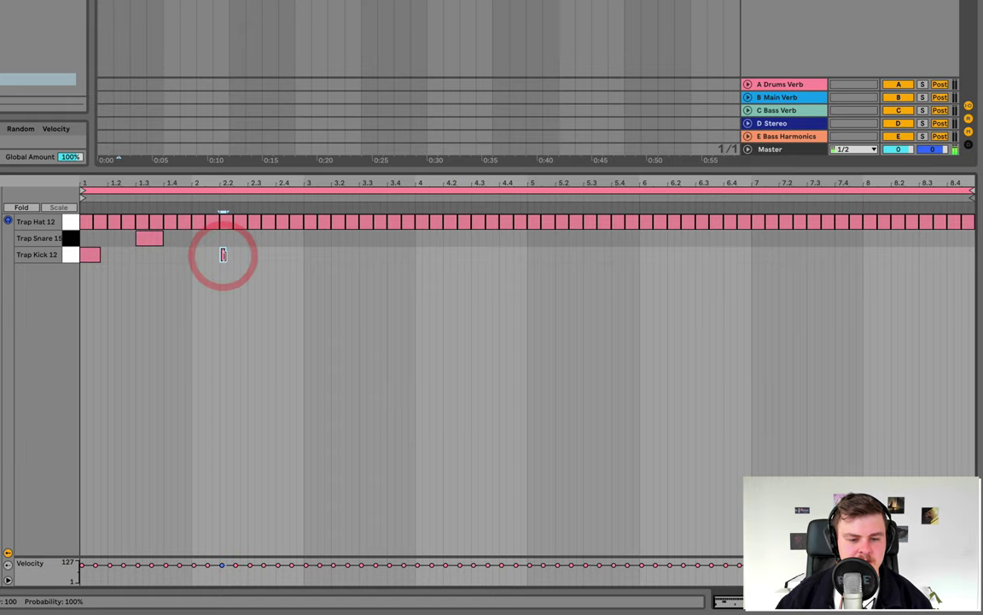
pyautogui.moveTo(233, 255); pyautogui.dragTo(245, 254)
pyautogui.doubleClick(249, 239)
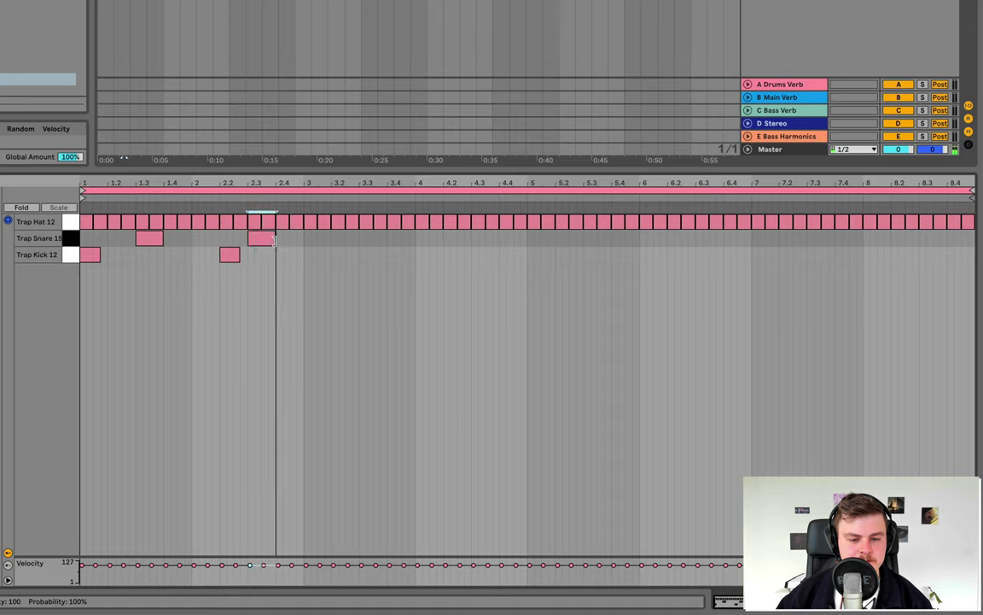
pyautogui.press('space')
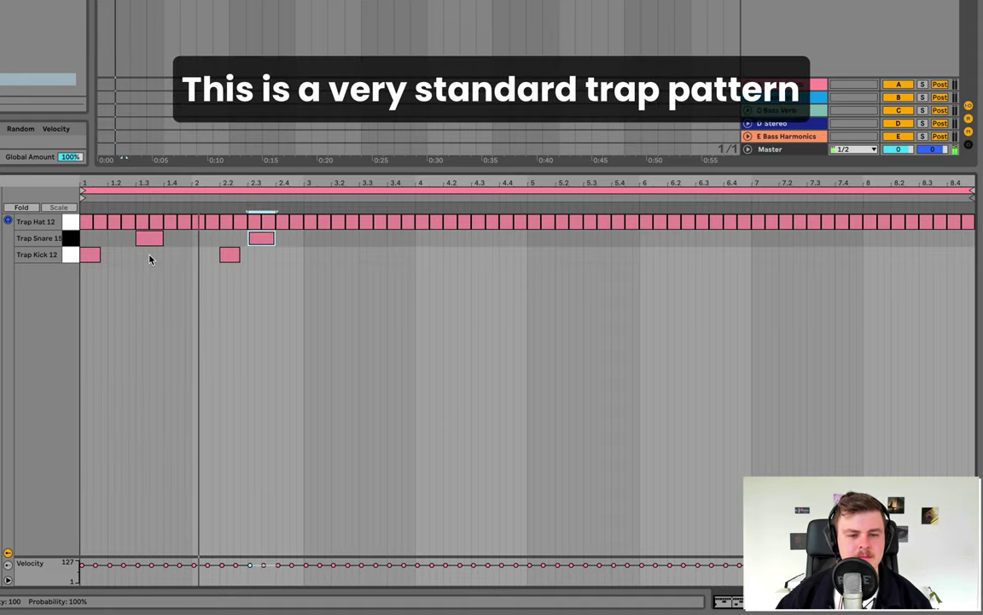
# Duplicate the two-bar kick and snare pattern into bars 3 and 4, adding an extra short kick half a beat before the 3.3 snare
pyautogui.moveTo(304, 255); pyautogui.dragTo(76, 241)
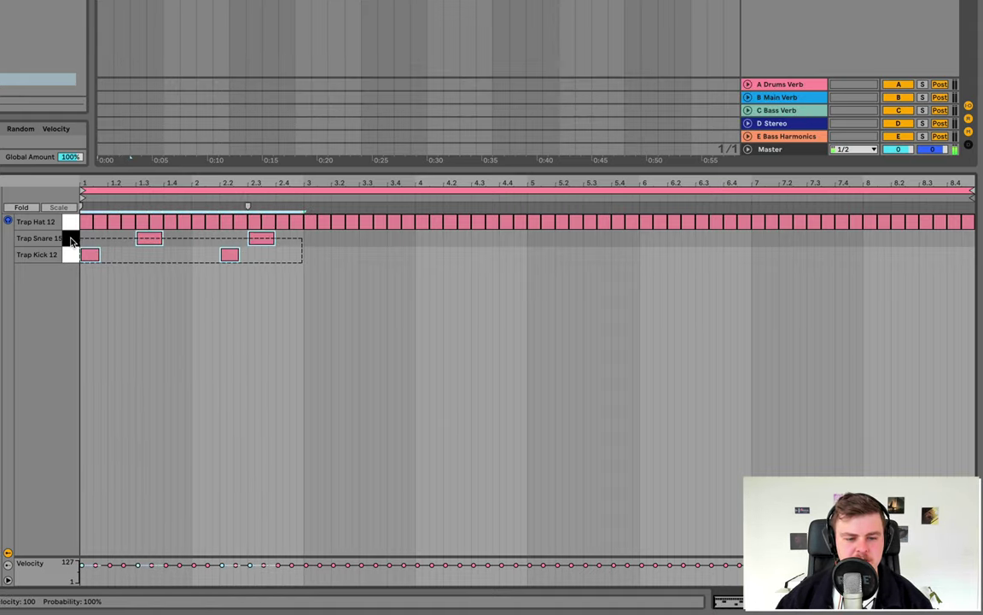
pyautogui.hotkey('ctrl', 'd')
pyautogui.click(314, 254)
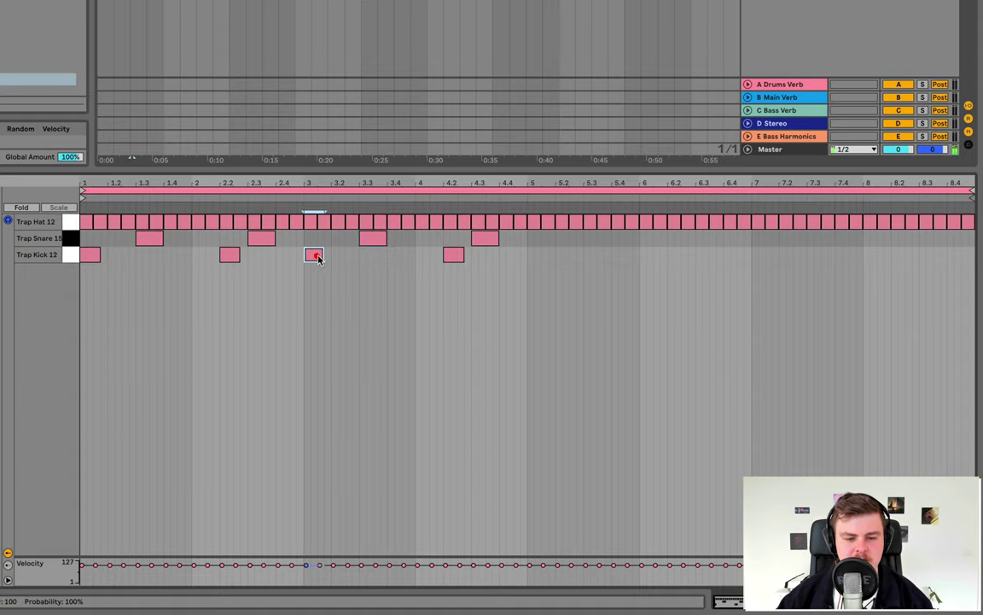
pyautogui.doubleClick(348, 255)
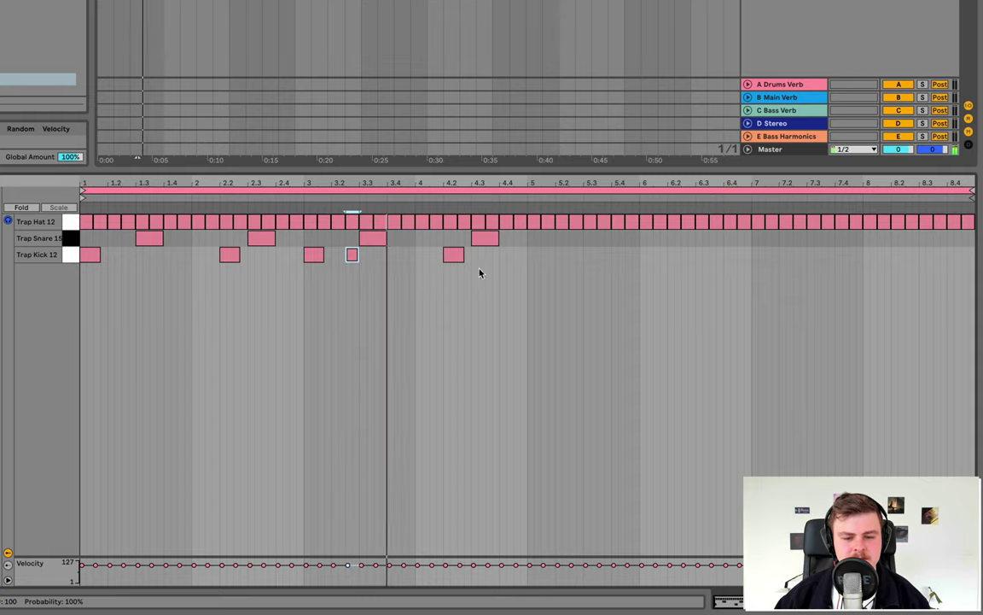
# Duplicate the four-bar kick and snare pattern into bars 5 to 8
pyautogui.moveTo(528, 261); pyautogui.dragTo(75, 248)
pyautogui.hotkey('ctrl', 'd')
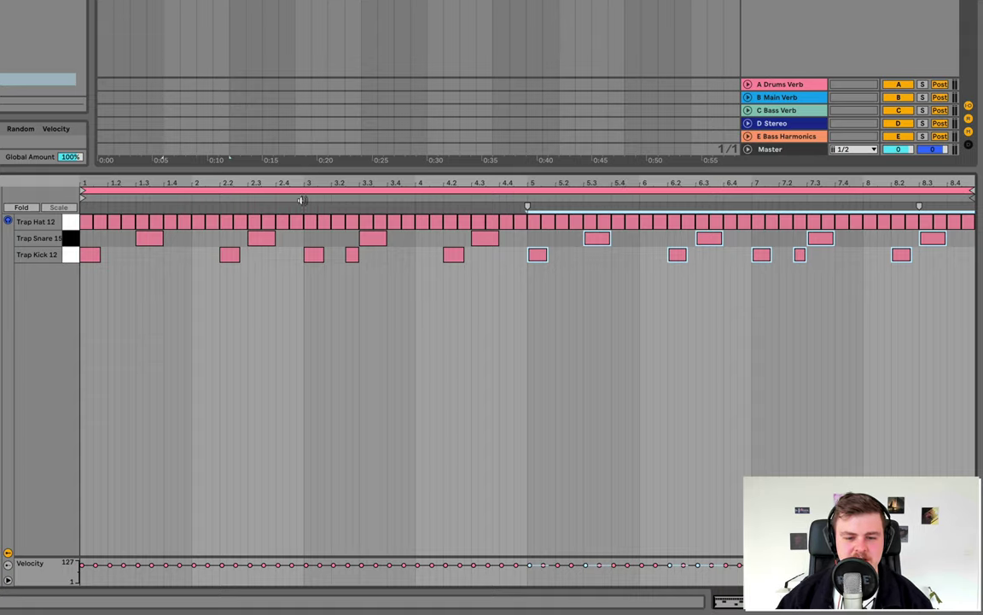
# Split the last hat of bar 4 into two sixteenth notes and play back that passage
pyautogui.moveTo(297, 198); pyautogui.dragTo(522, 180)
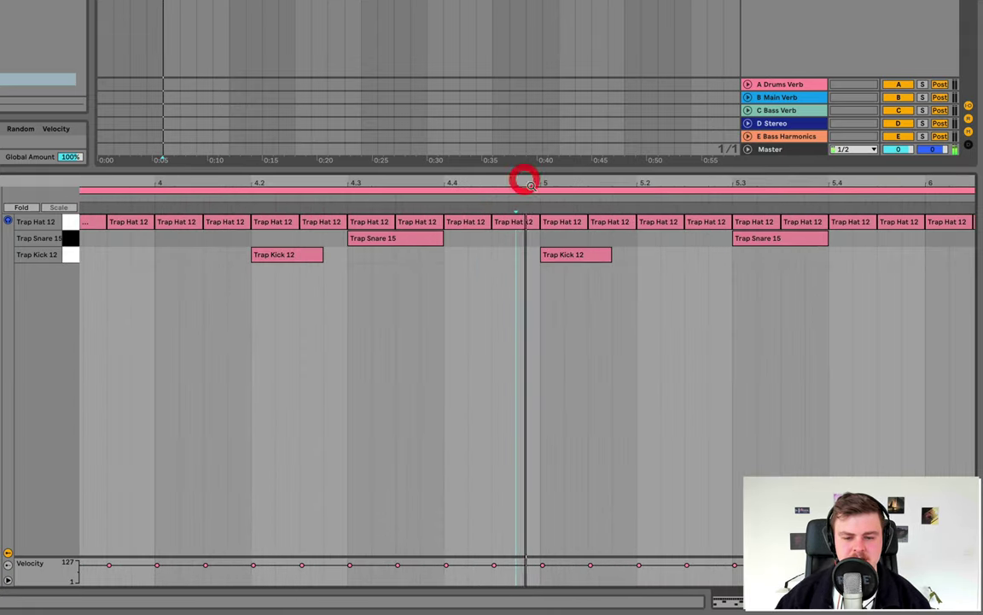
pyautogui.moveTo(537, 223); pyautogui.dragTo(508, 223)
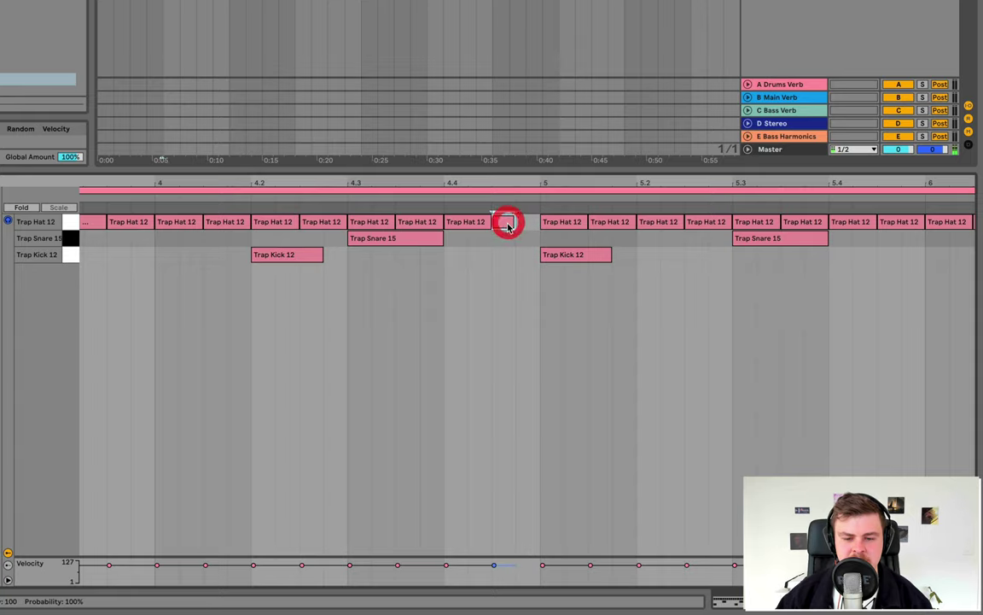
pyautogui.hotkey('ctrl', 'd')
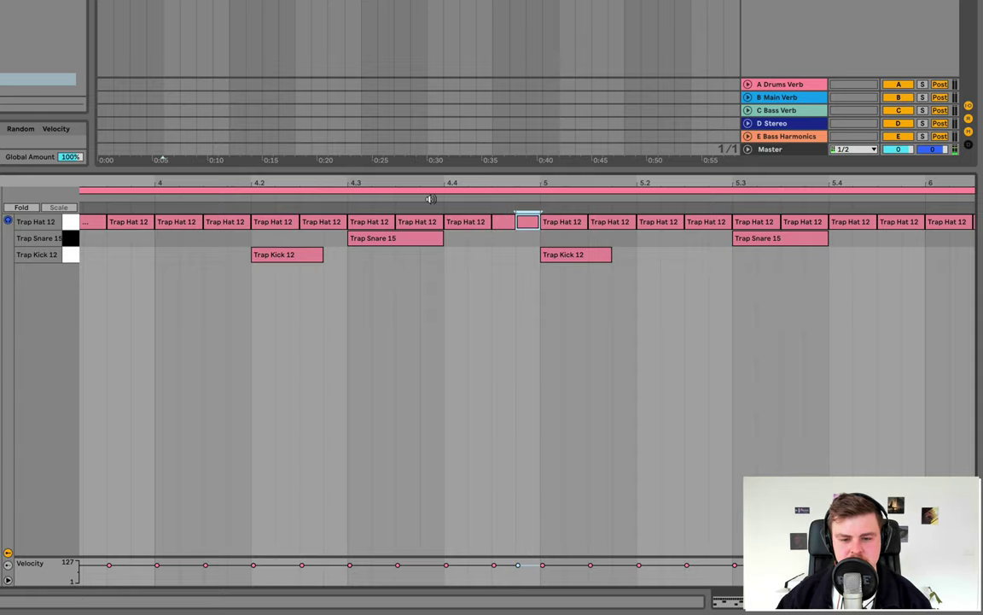
pyautogui.click(359, 198)
pyautogui.press('space')
# Delete the last three hats of bar 8, starting at 8.3.3, and play back the end of the pattern
pyautogui.doubleClick(521, 187)
pyautogui.click(967, 223)
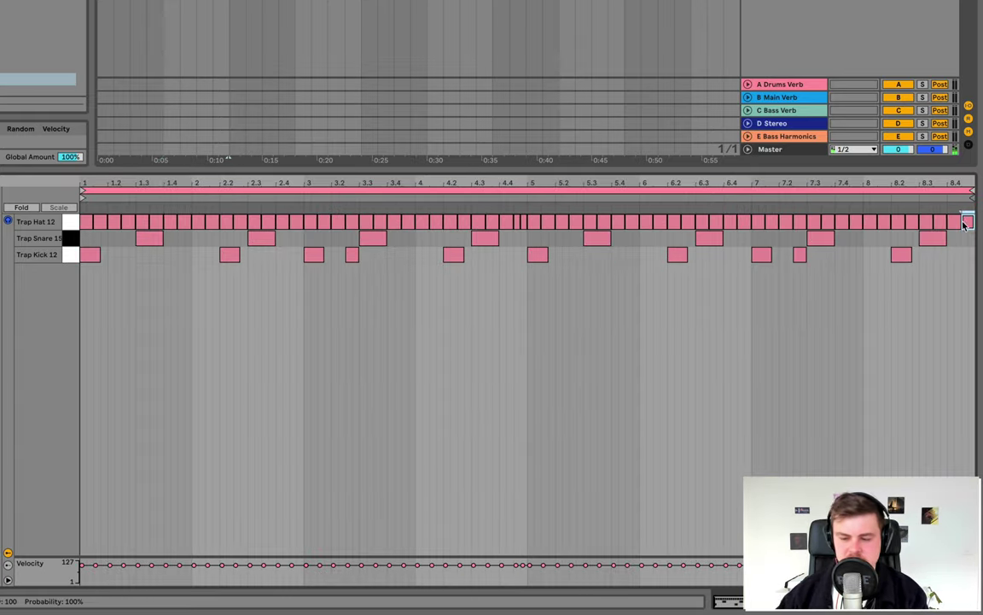
pyautogui.doubleClick(964, 223)
pyautogui.doubleClick(952, 223)
pyautogui.doubleClick(944, 224)
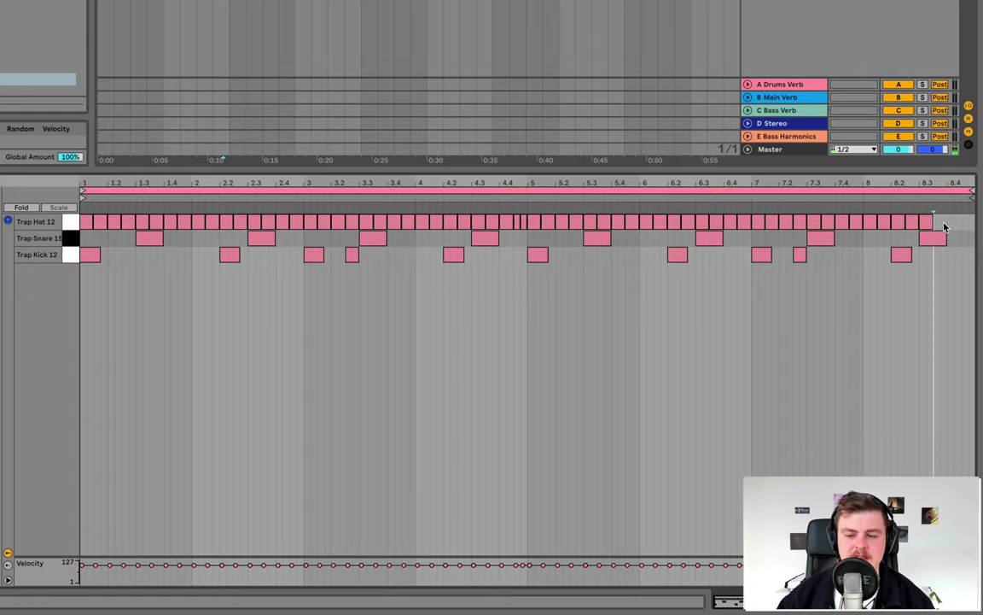
pyautogui.click(842, 197)
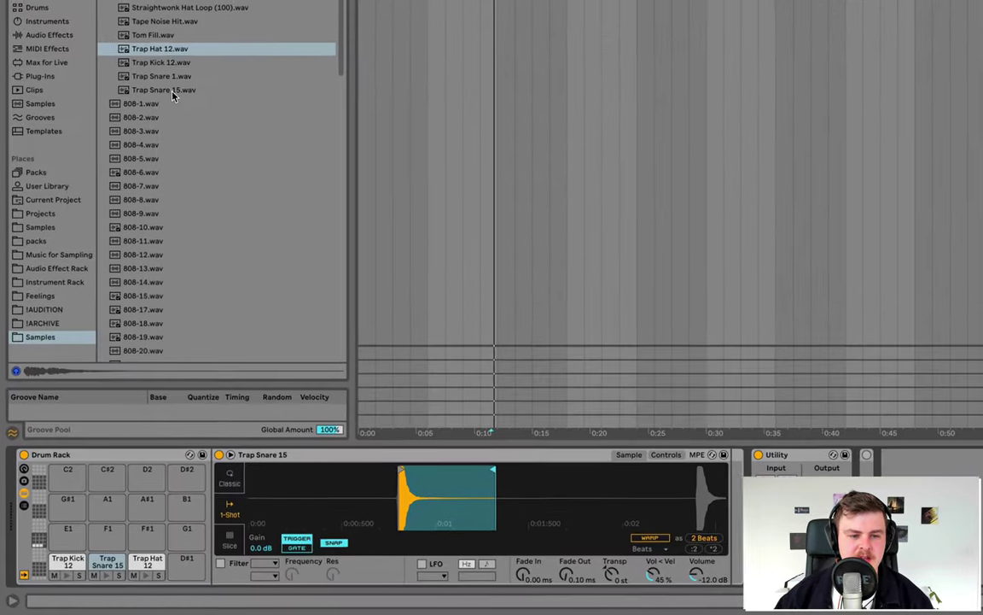
# Audition Trap Snare 15.wav and Trap Snare 1.wav, and load Trap Snare 1.wav onto the Drum Rack's F1 pad
pyautogui.click(169, 88)
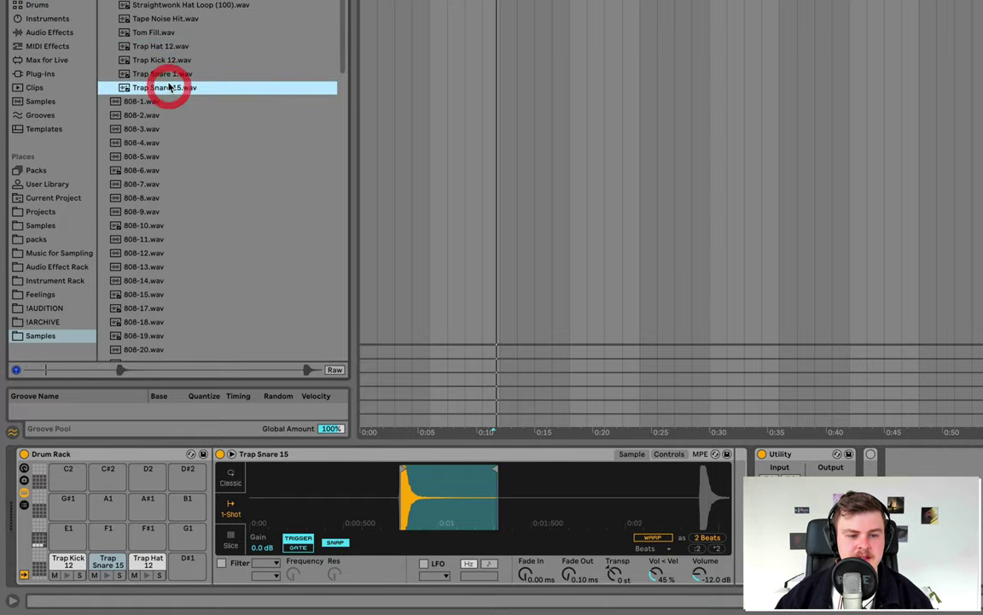
pyautogui.click(167, 74)
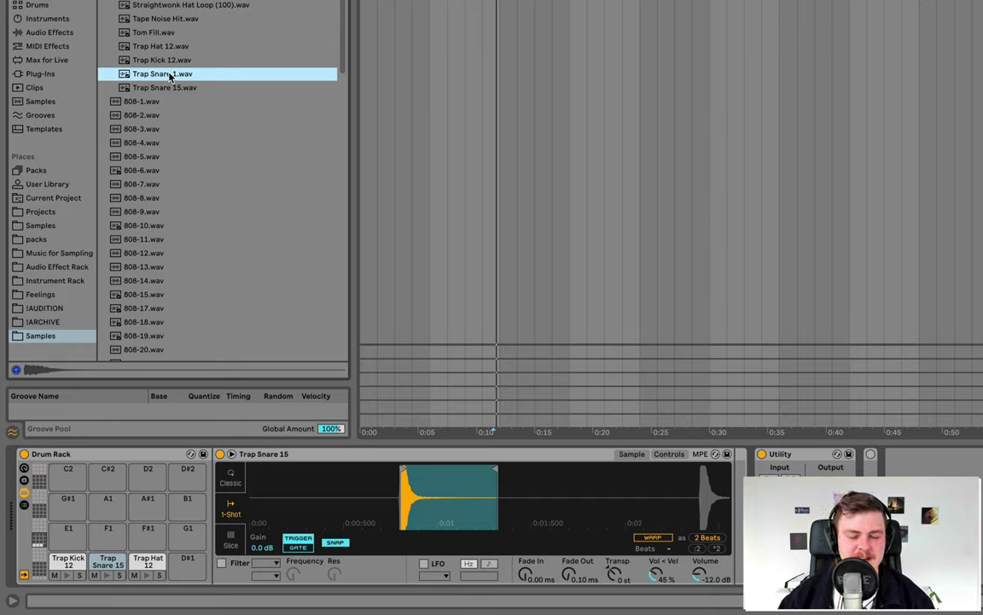
pyautogui.moveTo(162, 74); pyautogui.dragTo(107, 533)
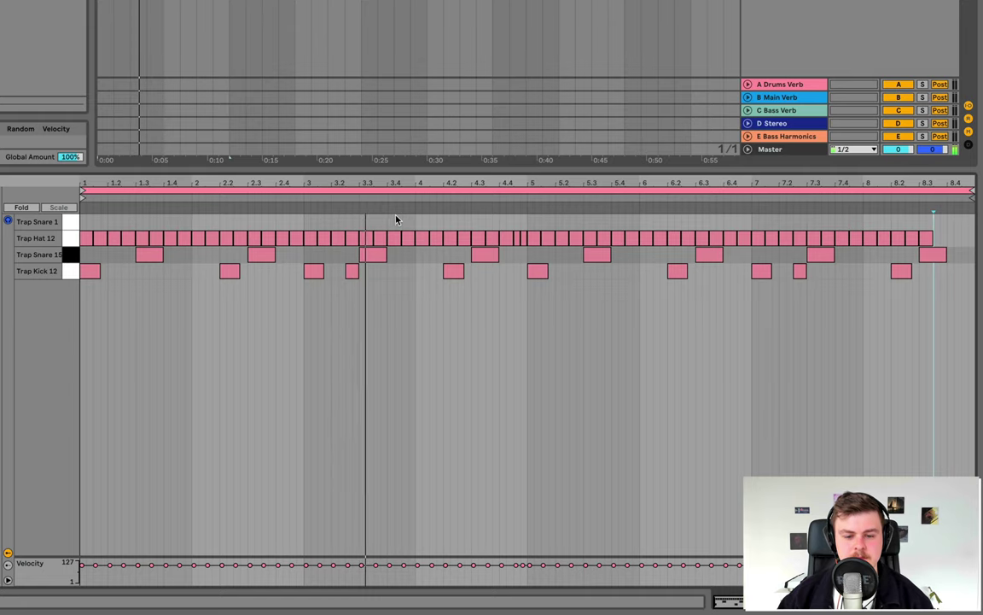
# Add half-beat Trap Snare 1 notes at 3.4.3 and 4.1.3, and play back that passage
pyautogui.click(405, 222)
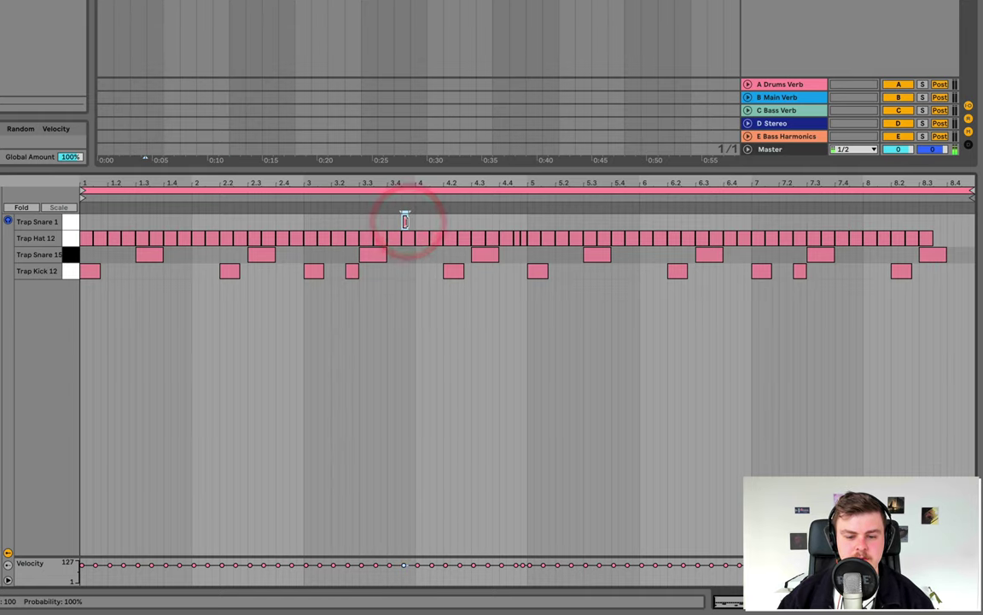
pyautogui.click(406, 222)
pyautogui.click(435, 221)
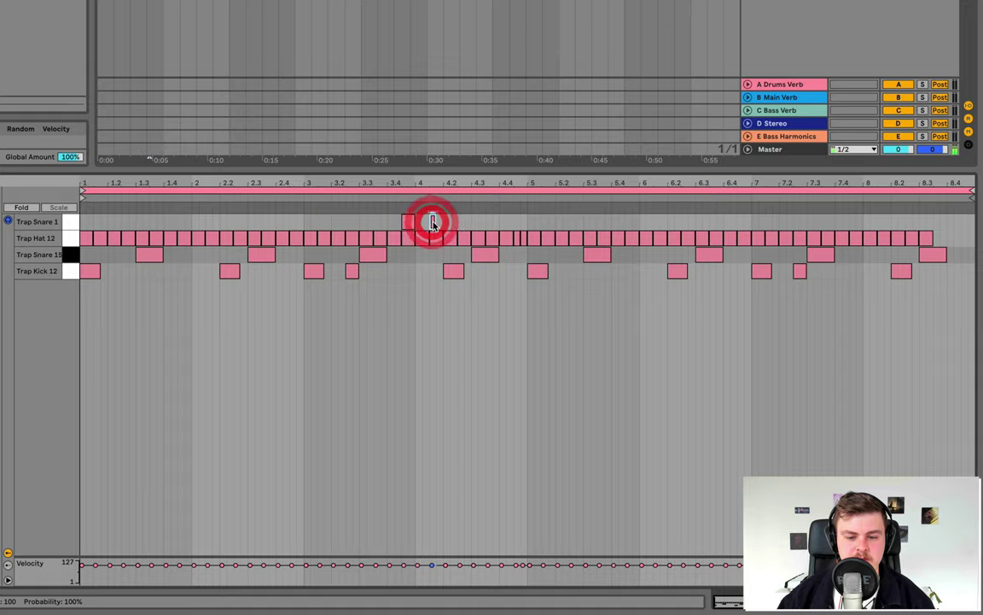
pyautogui.moveTo(399, 176); pyautogui.dragTo(400, 205)
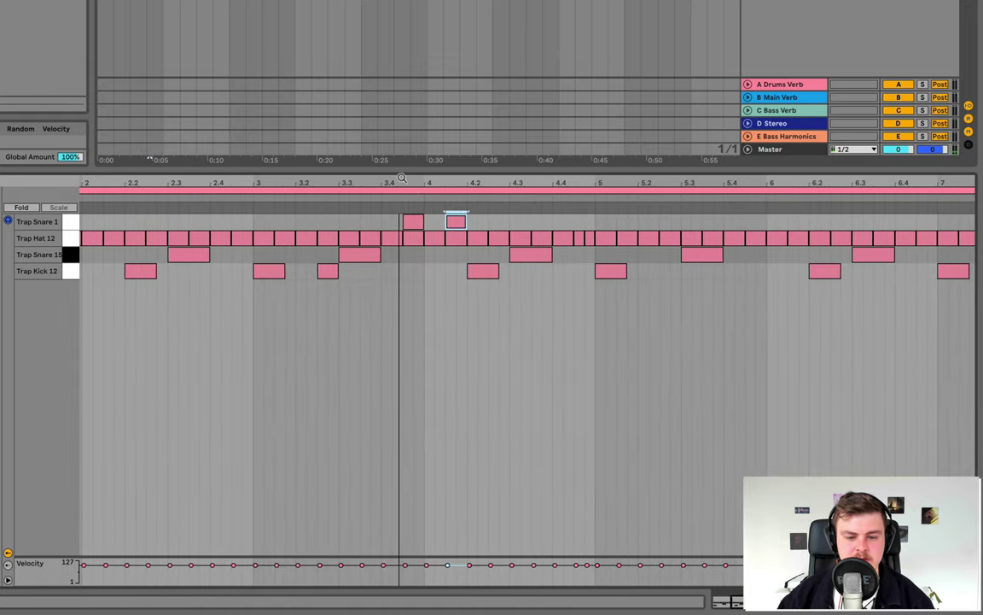
pyautogui.click(356, 196)
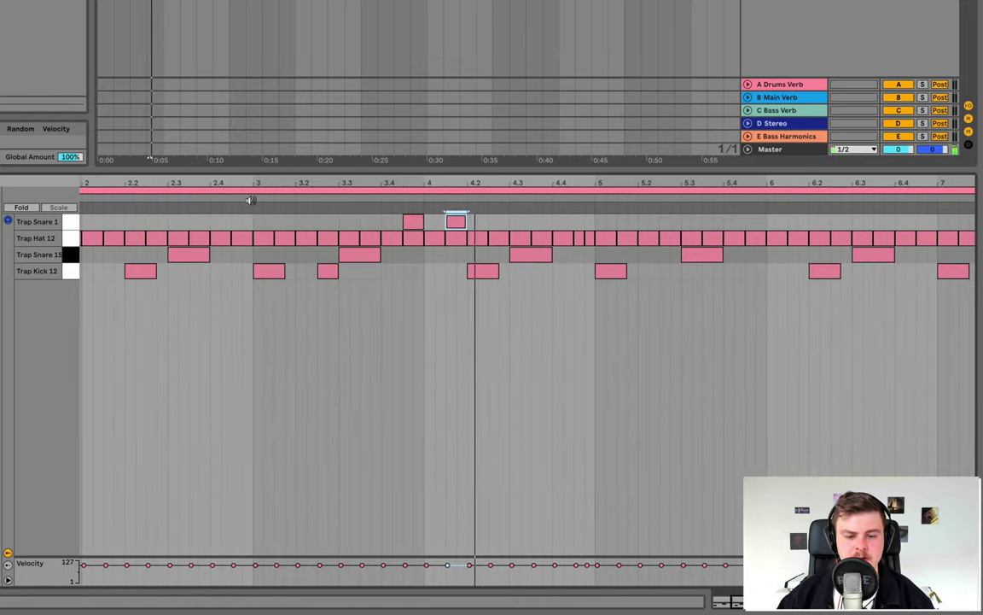
pyautogui.press('space')
# Set the Trap Snare 1 sample's fade-out to 658 ms, transposition to +5 st and volume to -8.57 dB
pyautogui.hotkey('shift', 'Tab')
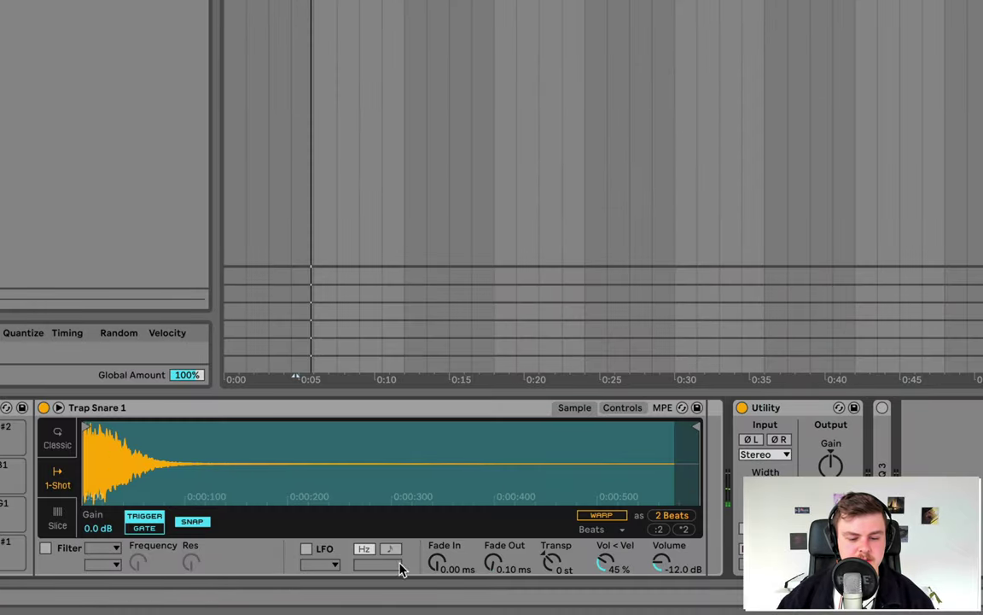
pyautogui.moveTo(503, 568)
pyautogui.mouseDown()
pyautogui.moveTo(500, 551)
pyautogui.moveTo(497, 573)
pyautogui.moveTo(505, 553)
pyautogui.mouseUp()
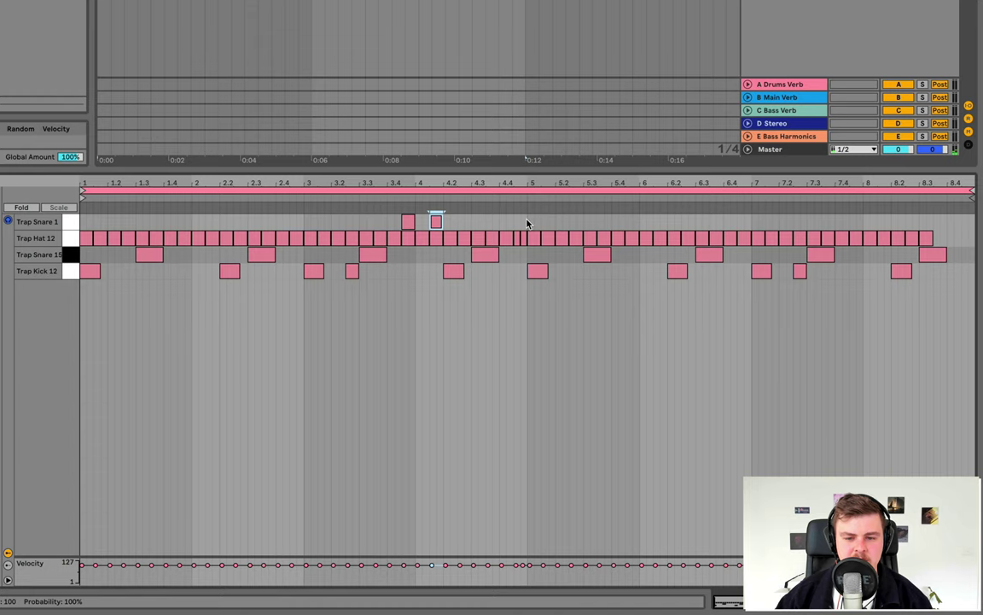
# Duplicate the Trap Snare 1 notes of bars 1 to 4 into bars 5 to 8 and add an extra one at 7.3.3
pyautogui.moveTo(528, 223); pyautogui.dragTo(59, 224)
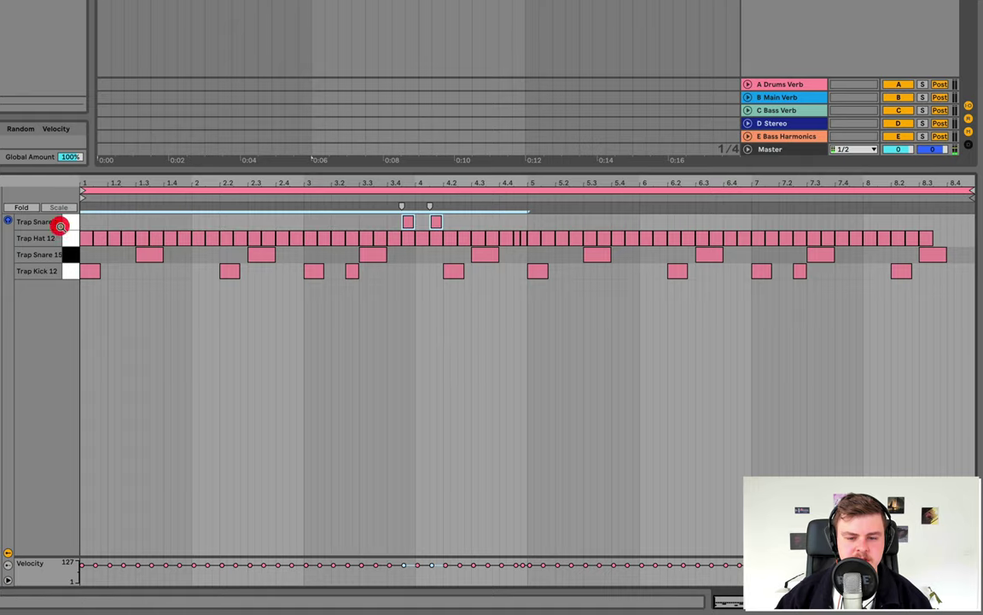
pyautogui.hotkey('ctrl', 'd')
pyautogui.moveTo(852, 198); pyautogui.dragTo(830, 191)
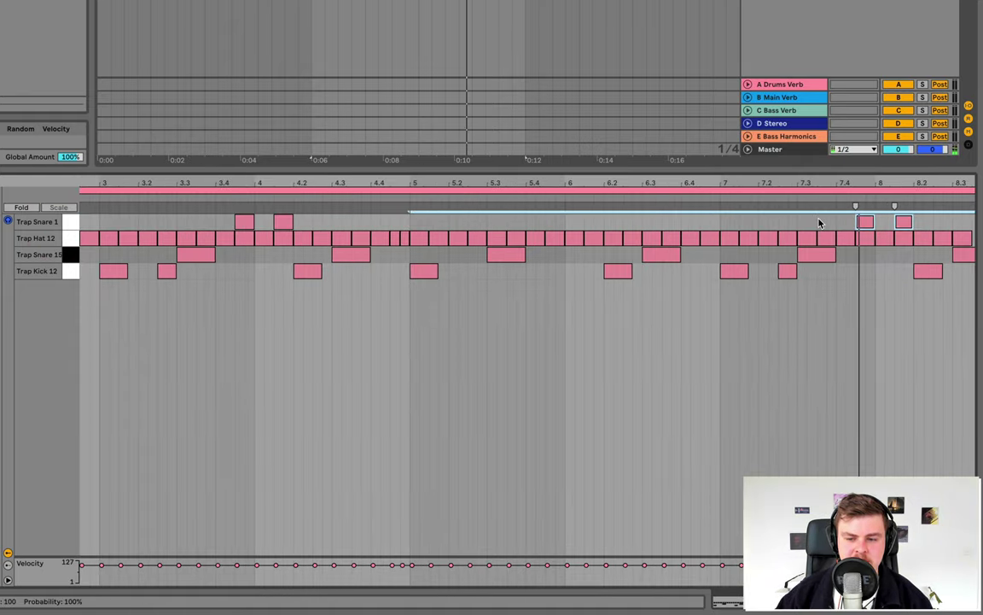
pyautogui.doubleClick(819, 222)
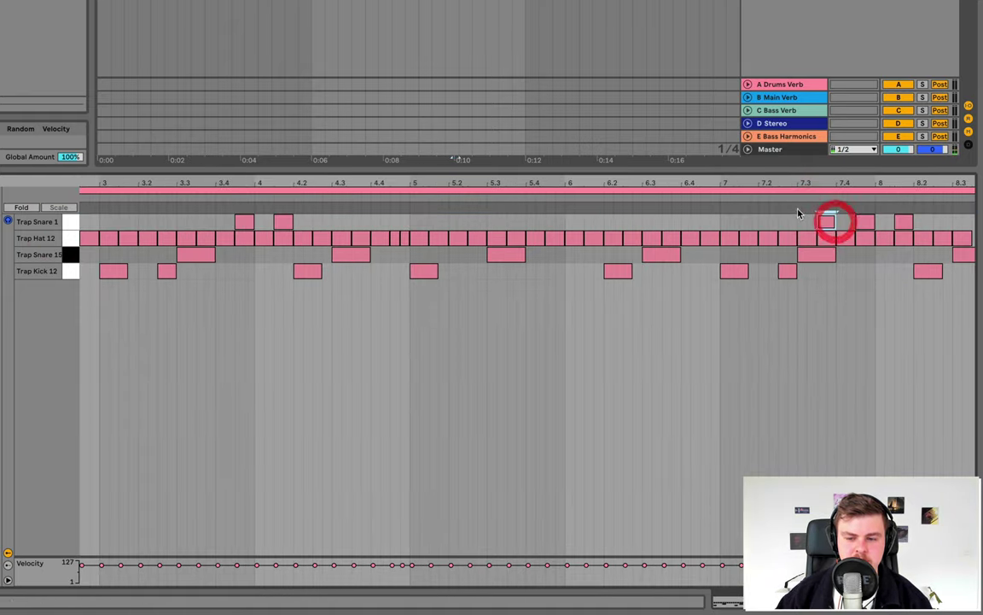
pyautogui.click(715, 201)
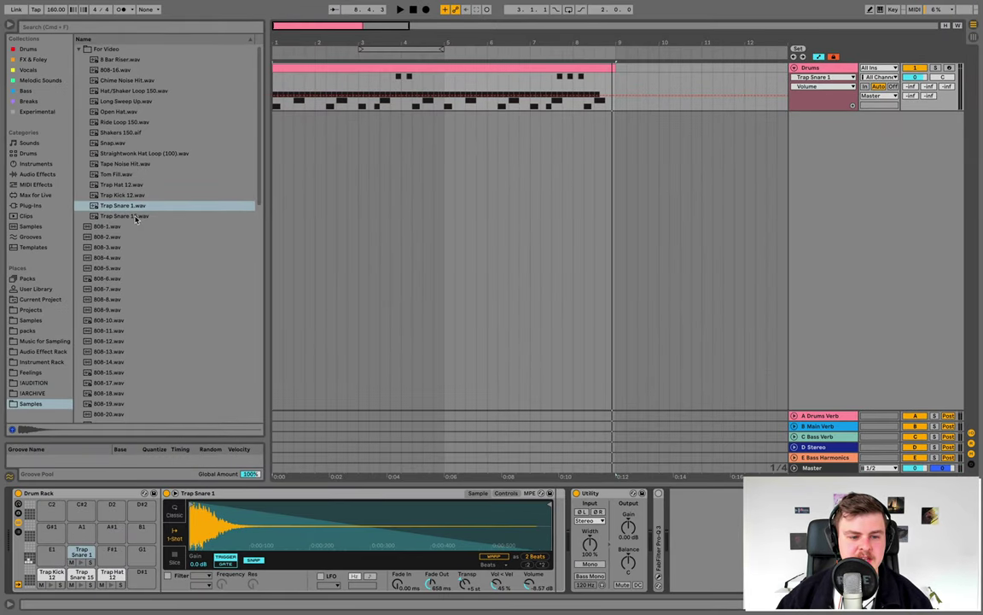
# Audition Trap Snare 15.wav, and add a pink audio track named Rev Snare below the Drums track
pyautogui.click(134, 216)
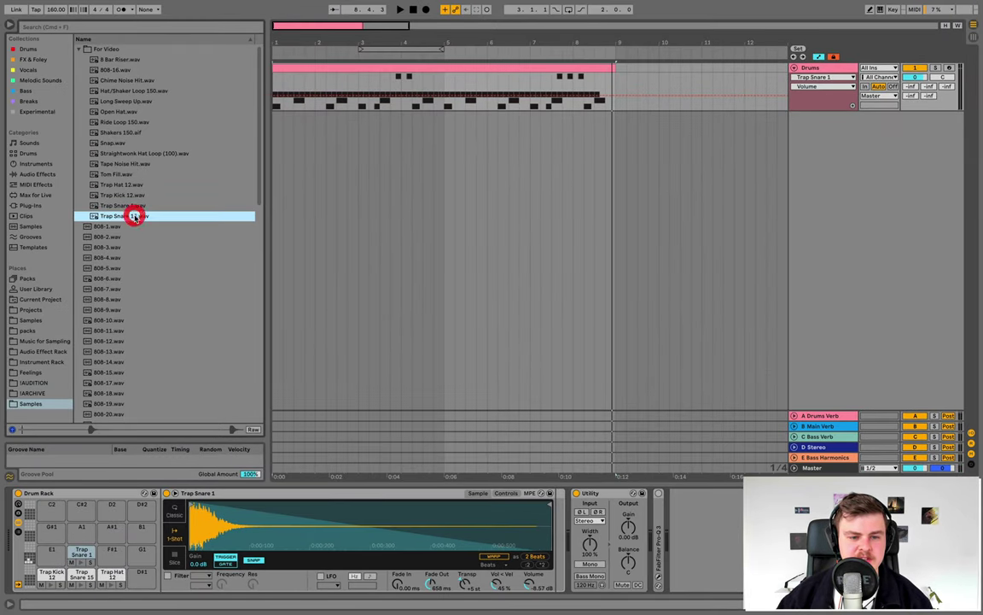
pyautogui.click(823, 64)
pyautogui.press('super+t')
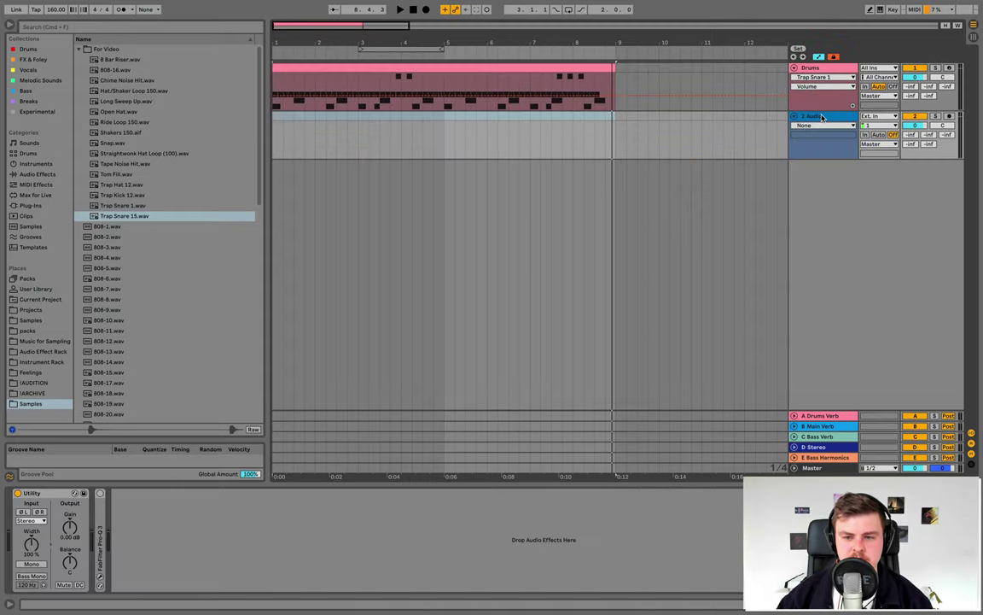
pyautogui.rightClick(822, 117)
pyautogui.click(830, 270)
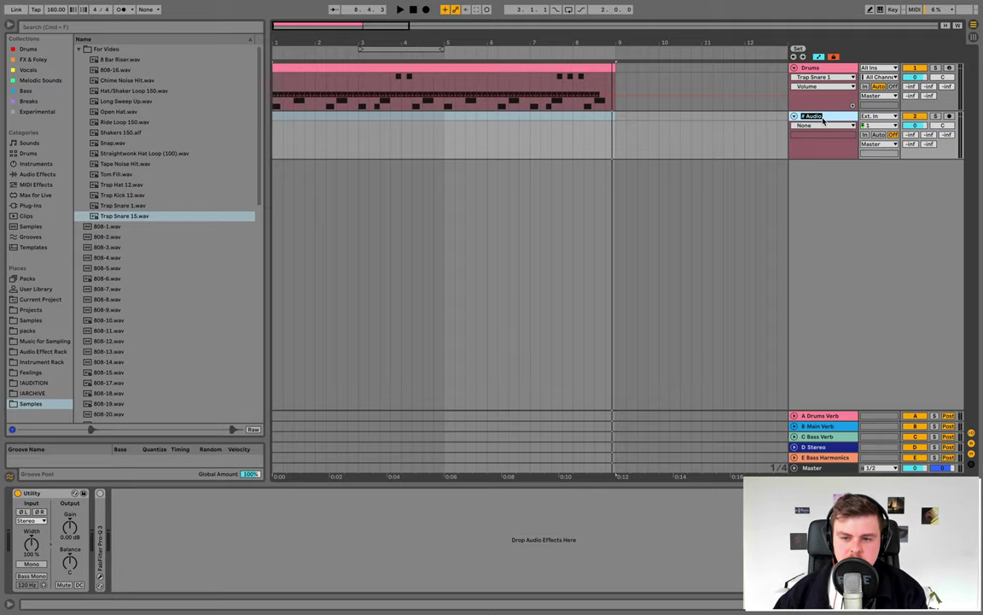
pyautogui.click(823, 121)
pyautogui.write('Rev Snare')
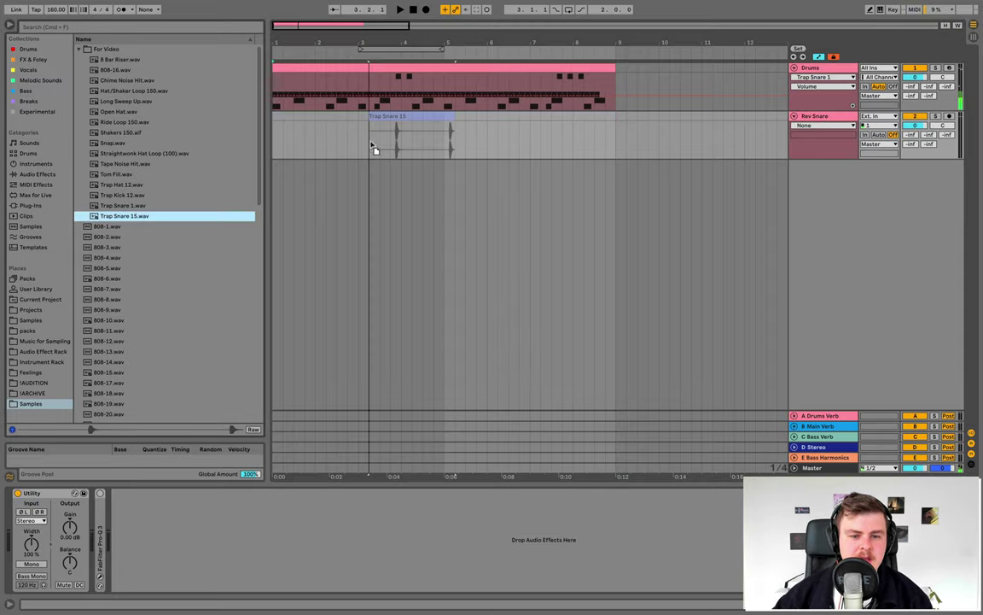
# Place Trap Snare 15.wav at 3.2 on the Rev Snare track and reverse the clip
pyautogui.moveTo(372, 145); pyautogui.dragTo(370, 138)
pyautogui.click(446, 116)
pyautogui.press('r')
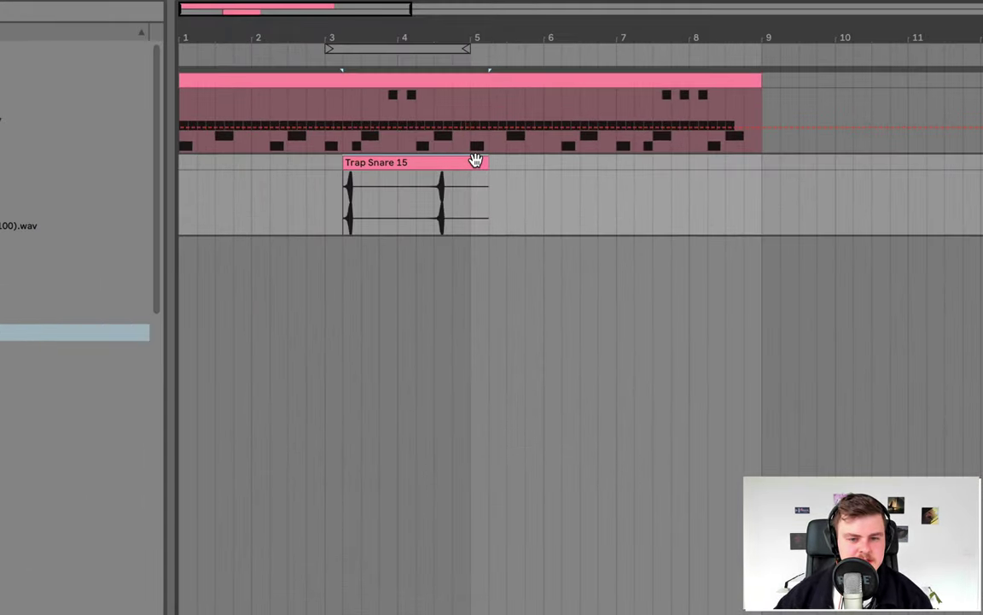
# Trim the reversed snare clip to its opening sixteenth note, removing the loud hit and everything after it
pyautogui.moveTo(377, 40); pyautogui.dragTo(821, 136)
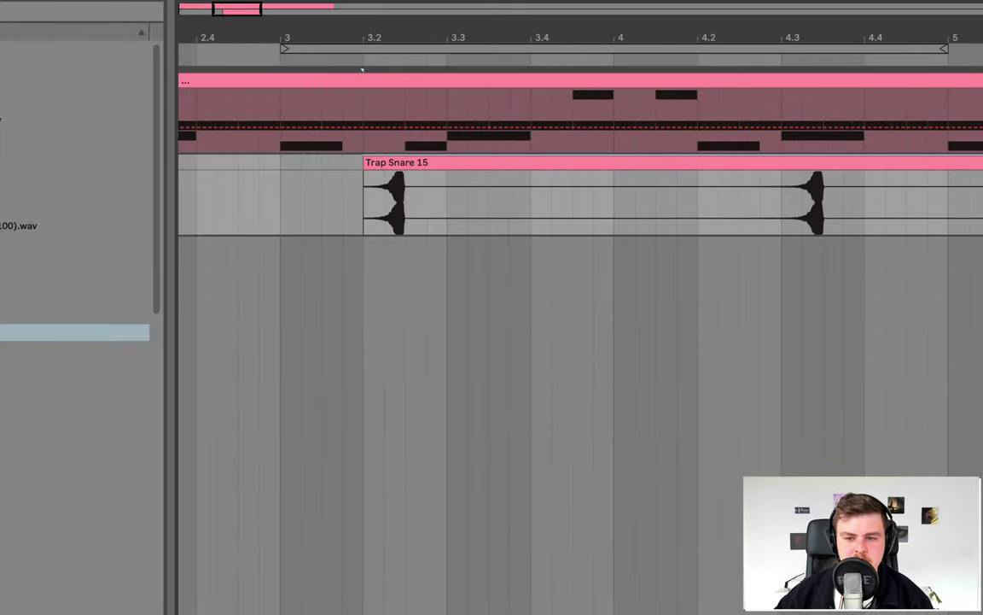
pyautogui.moveTo(794, 184); pyautogui.dragTo(384, 185)
pyautogui.click(377, 192)
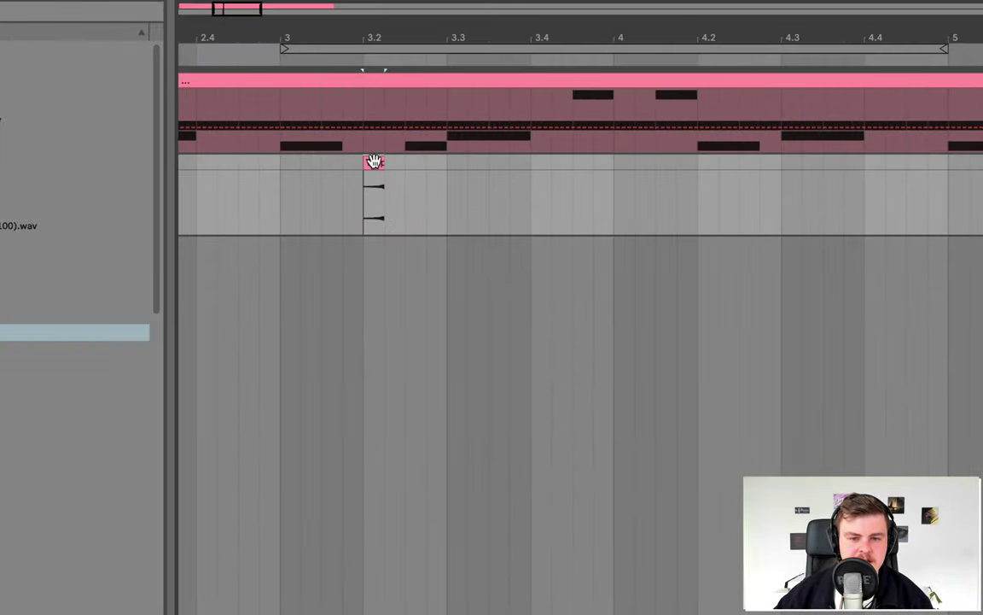
# Move the trimmed reversed snare so that it ends exactly at the 4.3 snare, and give it a fade-in
pyautogui.moveTo(392, 35); pyautogui.dragTo(328, 8)
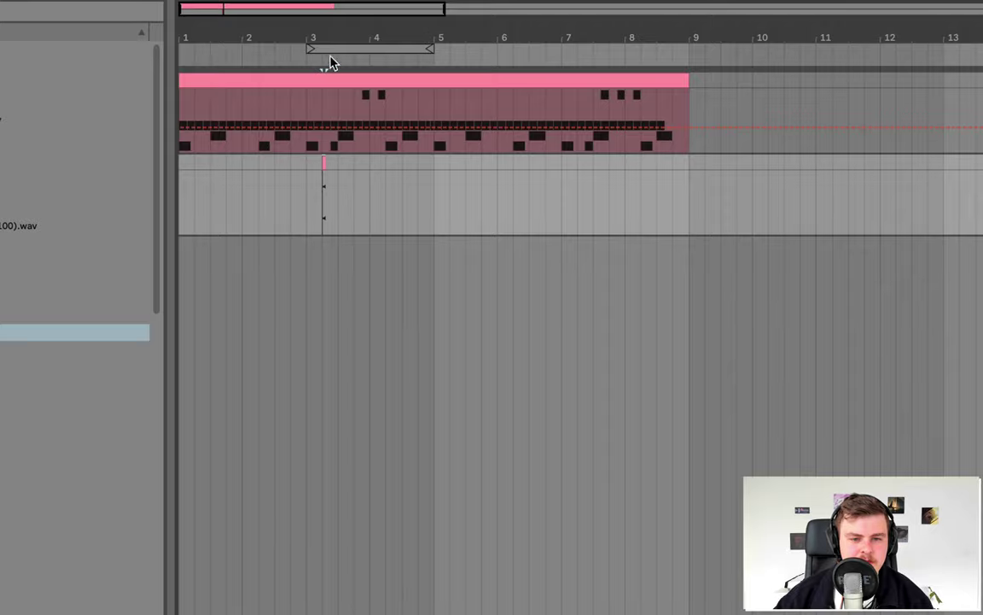
pyautogui.moveTo(333, 64); pyautogui.dragTo(588, 173)
pyautogui.press('+')
pyautogui.press('+')
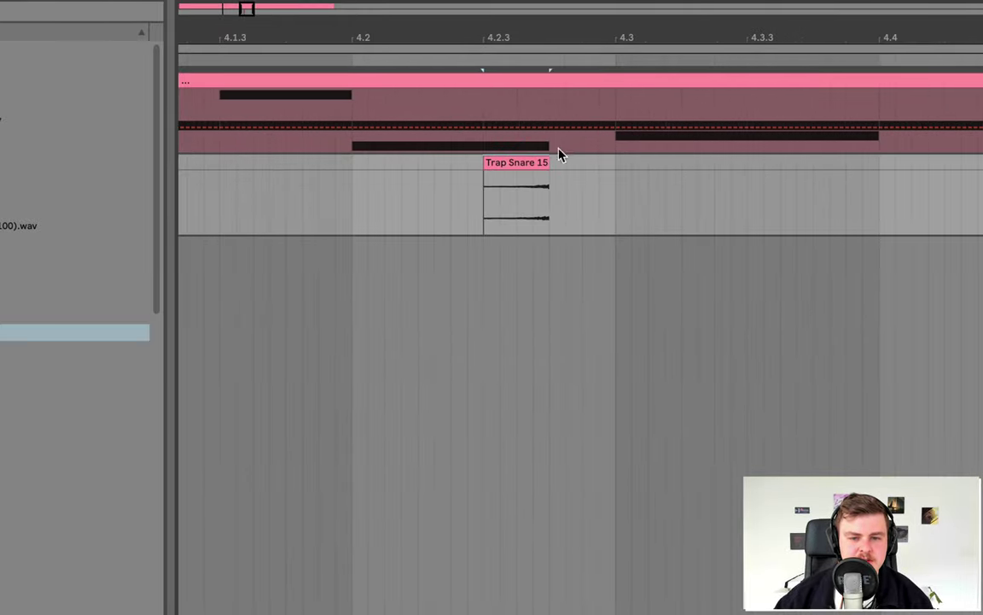
pyautogui.moveTo(524, 160); pyautogui.dragTo(554, 161)
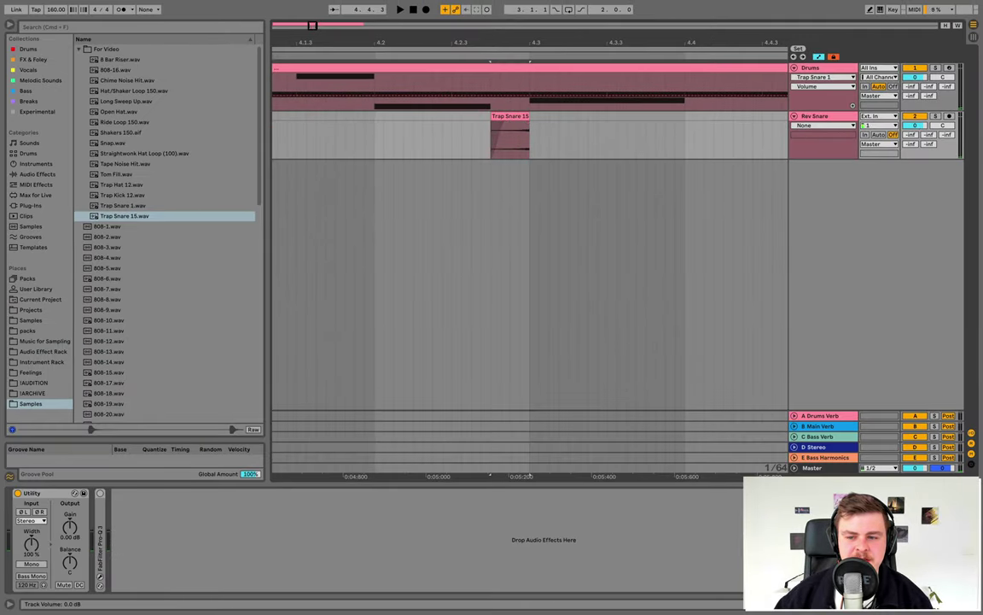
# Lower the Rev Snare track volume to -7.0 dB and duplicate its first four bars into bars 5 to 8
pyautogui.moveTo(914, 125); pyautogui.dragTo(914, 141)
pyautogui.moveTo(599, 44); pyautogui.dragTo(262, 124)
pyautogui.hotkey('ctrl', 'd')
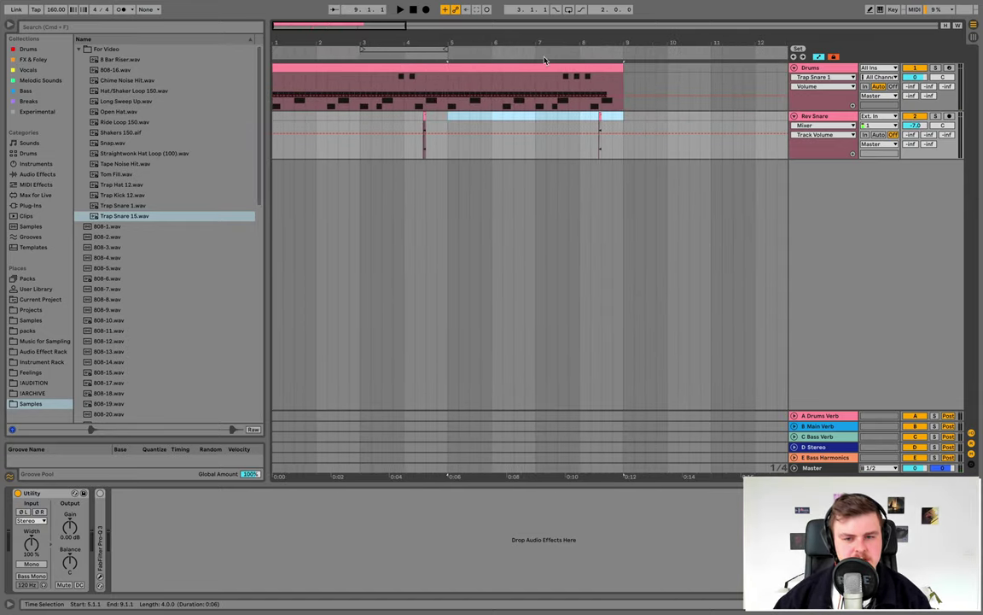
# Place the Shakers 150.aif loop at bar 1 on a new audio track and set its warp mode to Re-Pitch
pyautogui.click(121, 133)
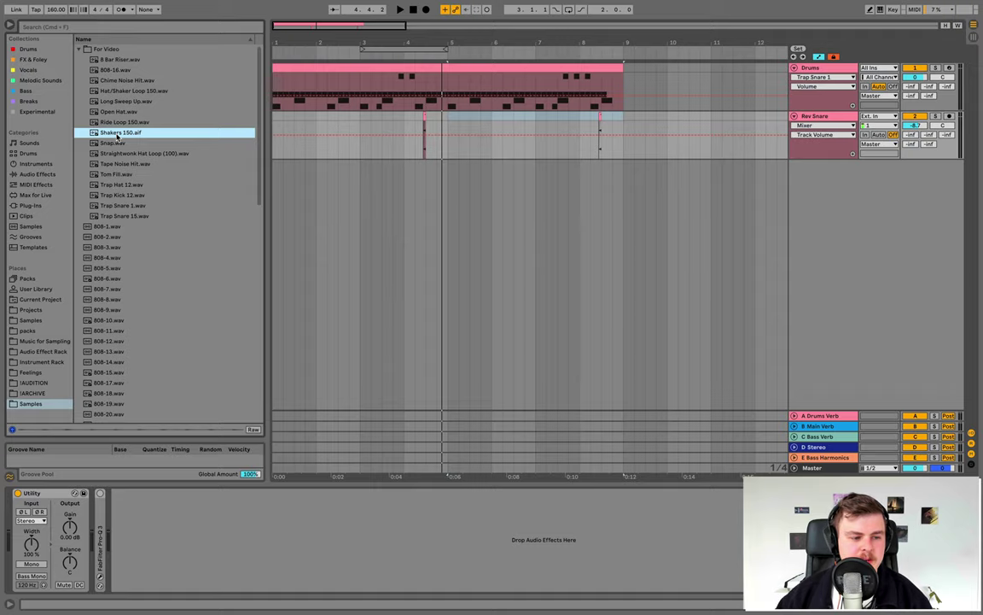
pyautogui.moveTo(117, 136); pyautogui.dragTo(275, 167)
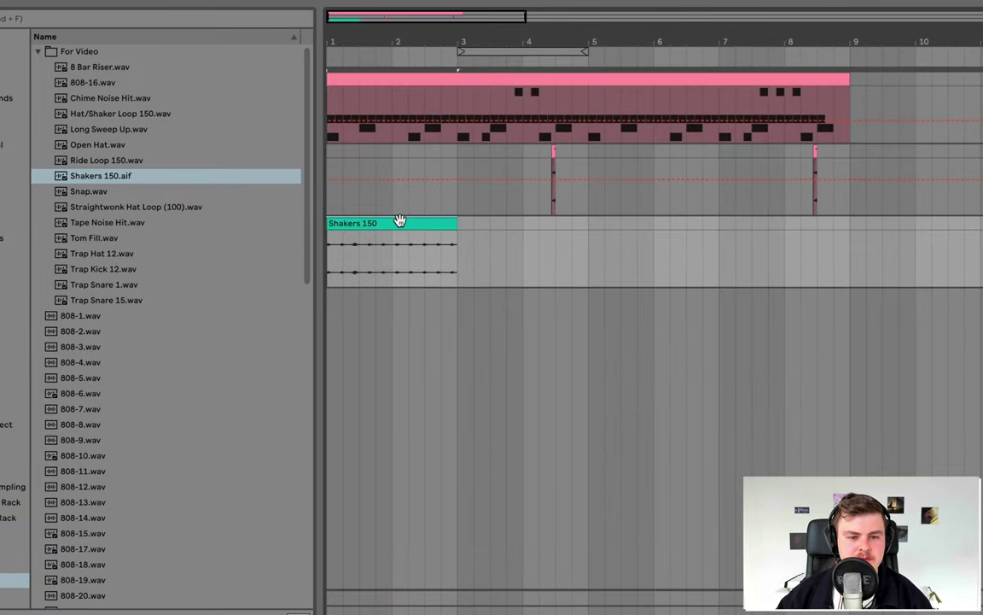
pyautogui.doubleClick(400, 221)
pyautogui.click(132, 428)
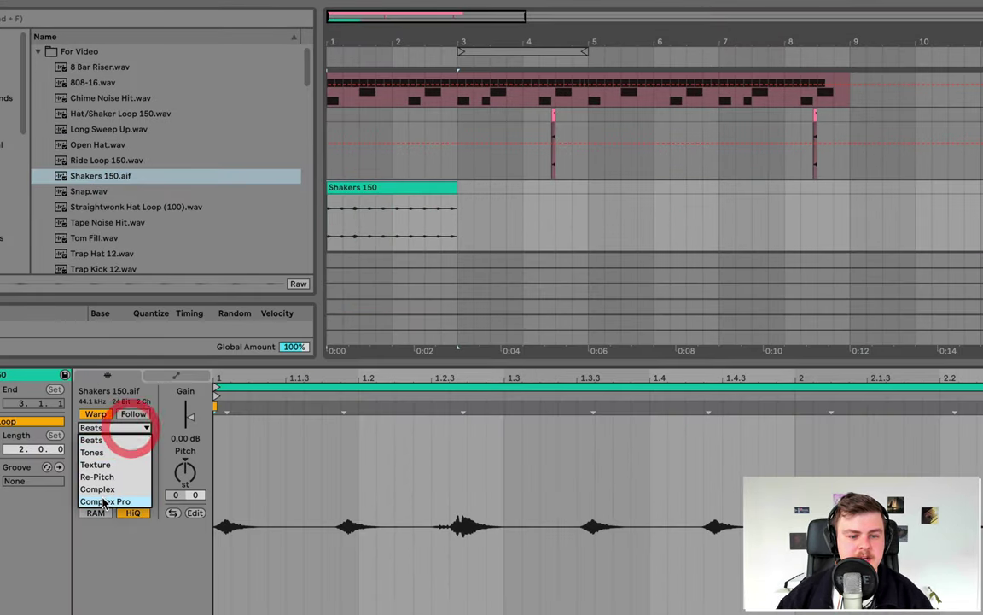
pyautogui.click(98, 475)
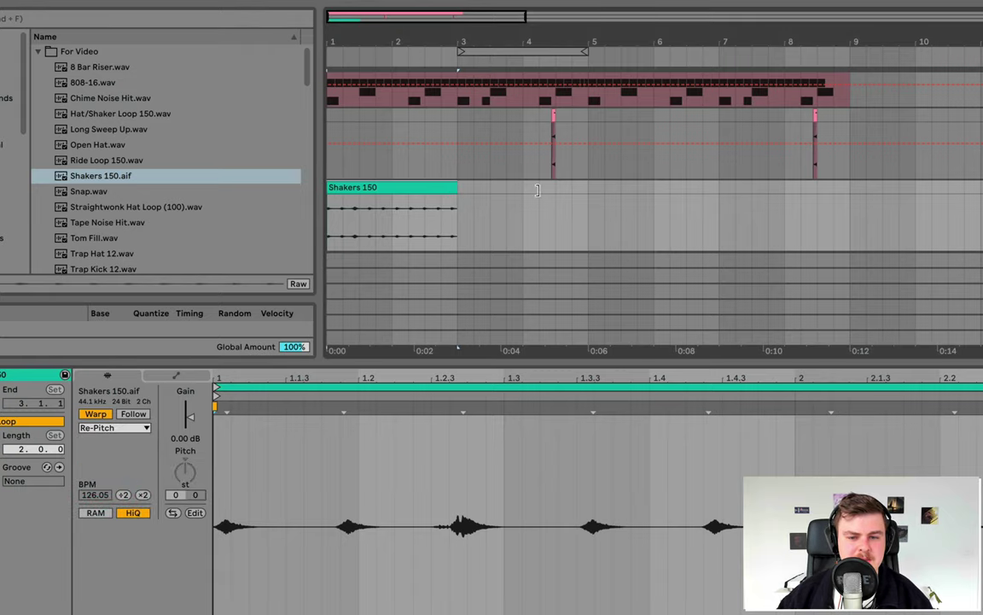
# Extend the looped Shakers 150 clip to the end of bar 8 and play it back
pyautogui.moveTo(457, 192); pyautogui.dragTo(849, 188)
pyautogui.click(530, 242)
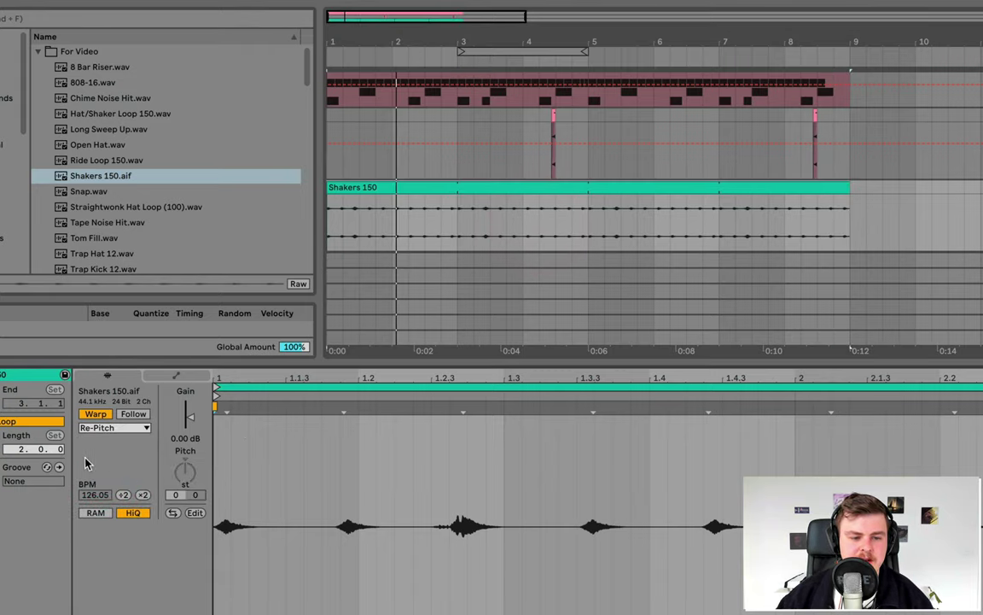
# Turn warping off and on again for the Shakers 150 clip and set its sample tempo to 150 BPM
pyautogui.click(96, 415)
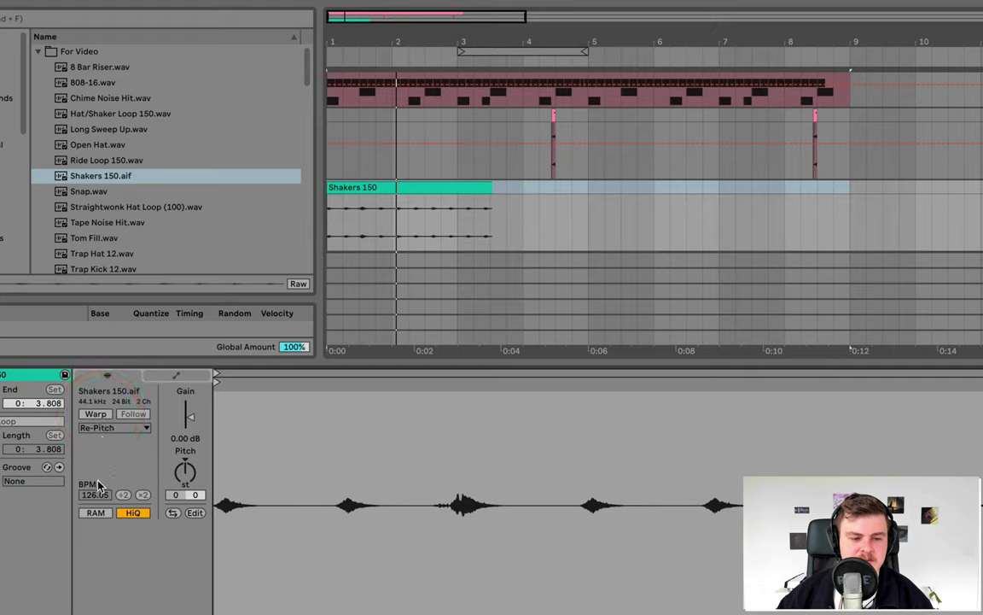
pyautogui.click(93, 415)
pyautogui.click(96, 495)
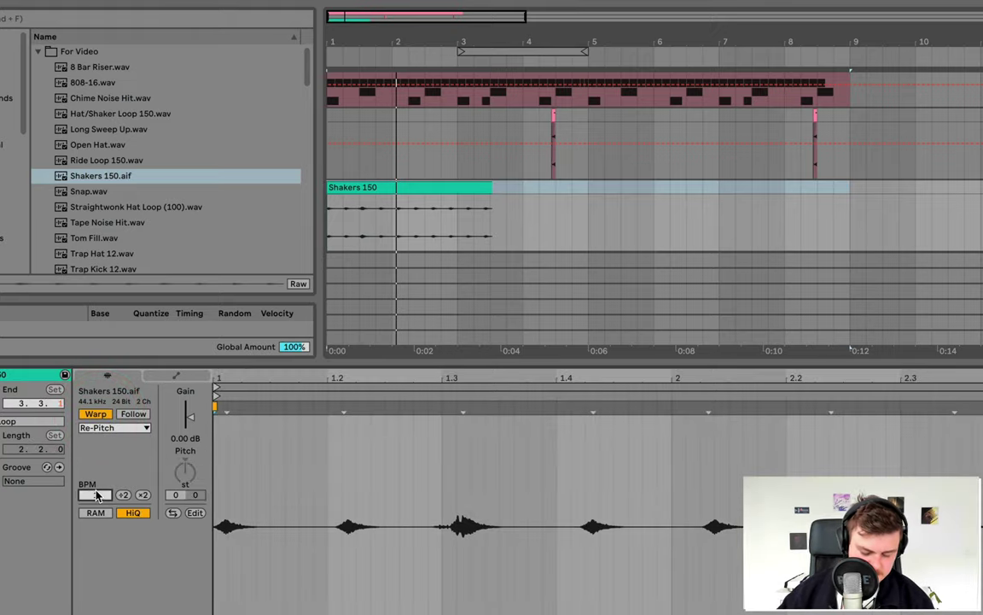
pyautogui.write('150')
pyautogui.press('Return')
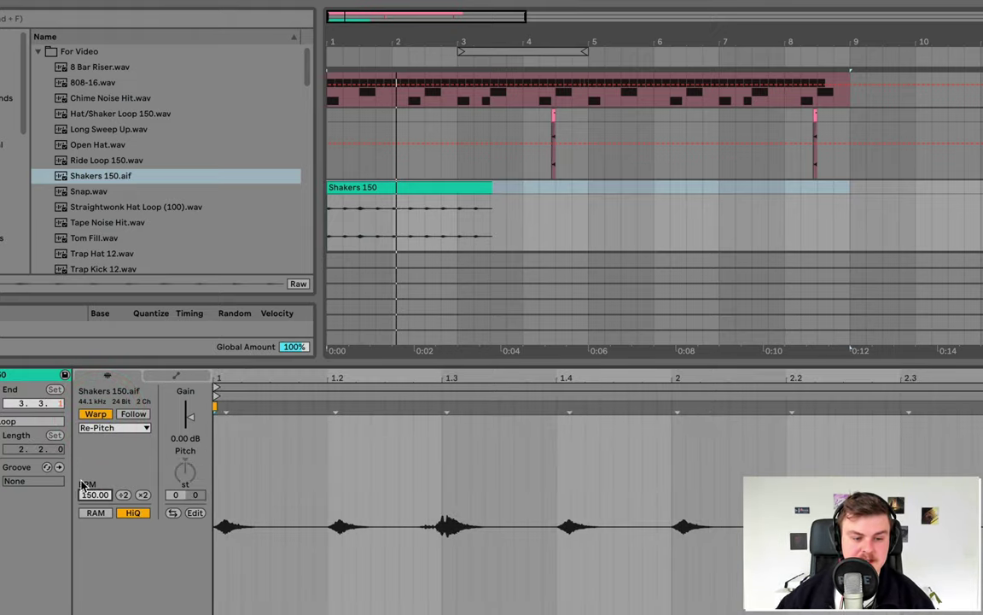
# Loop the Shakers 150 clip over two bars up to the end of bar 8 and recolour its track pink
pyautogui.moveTo(61, 398); pyautogui.dragTo(67, 403)
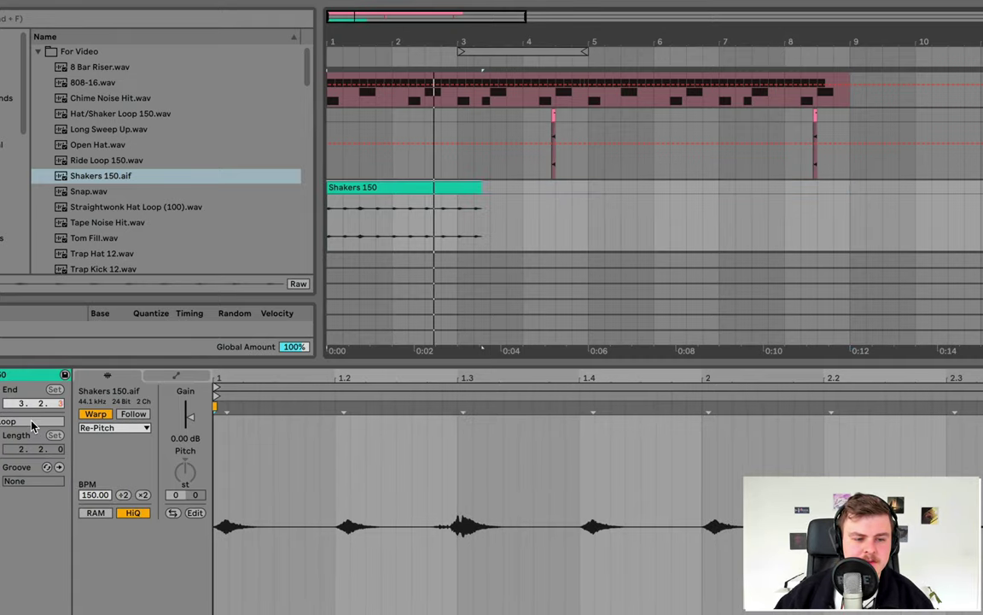
pyautogui.click(32, 422)
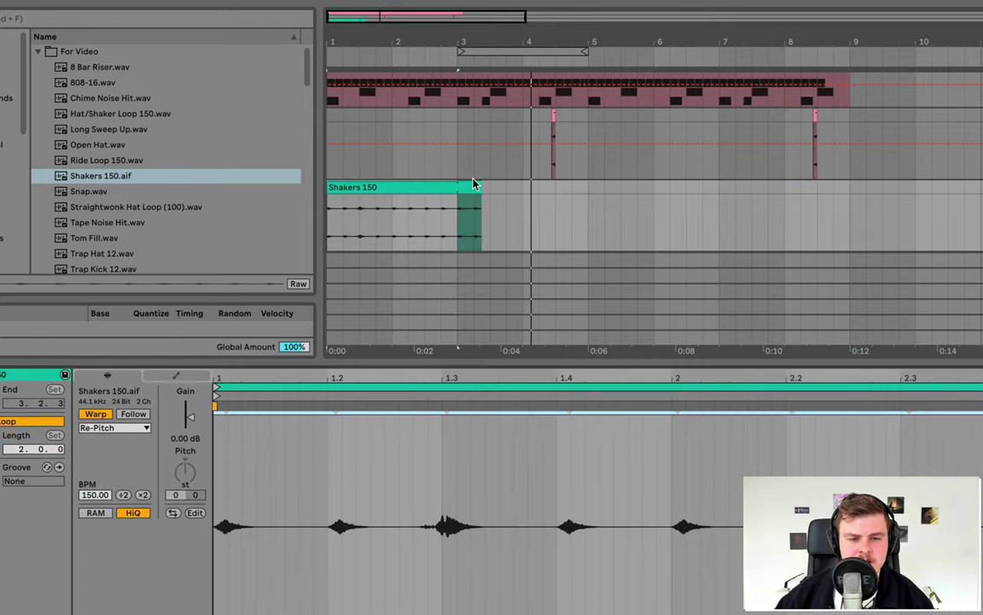
pyautogui.moveTo(475, 184); pyautogui.dragTo(856, 184)
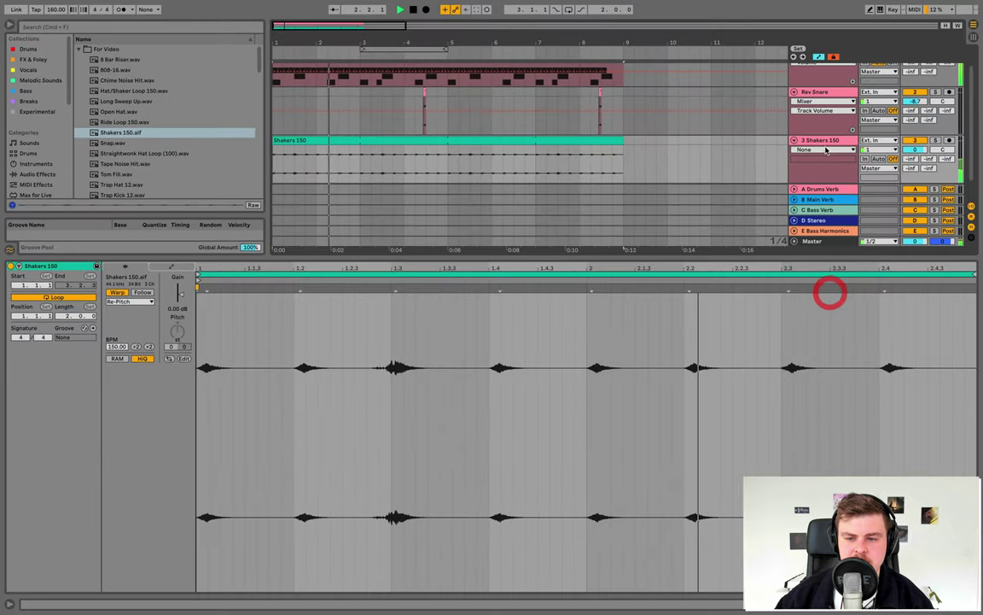
pyautogui.rightClick(825, 150)
pyautogui.click(860, 339)
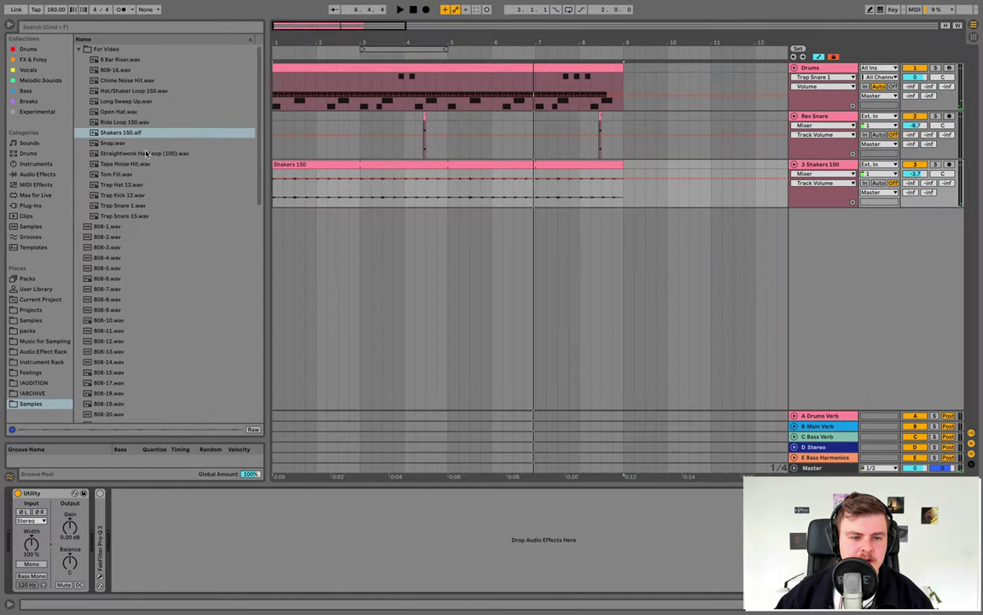
# Place Straightwonk Hat Loop (100).wav at bar 1 on a new audio track, and adjust its track volume during playback
pyautogui.moveTo(137, 155); pyautogui.dragTo(289, 215)
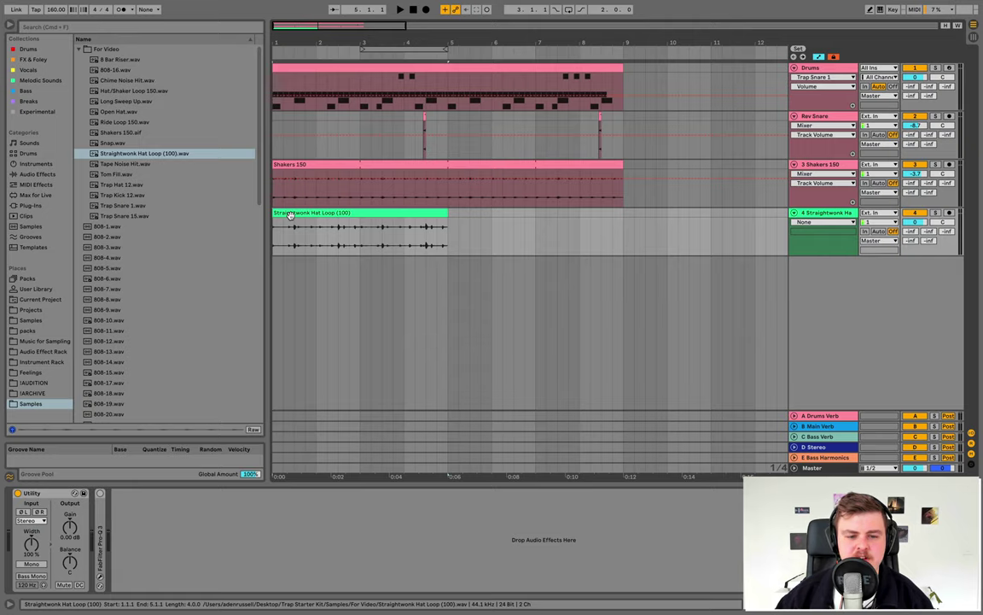
pyautogui.doubleClick(290, 215)
pyautogui.press('space')
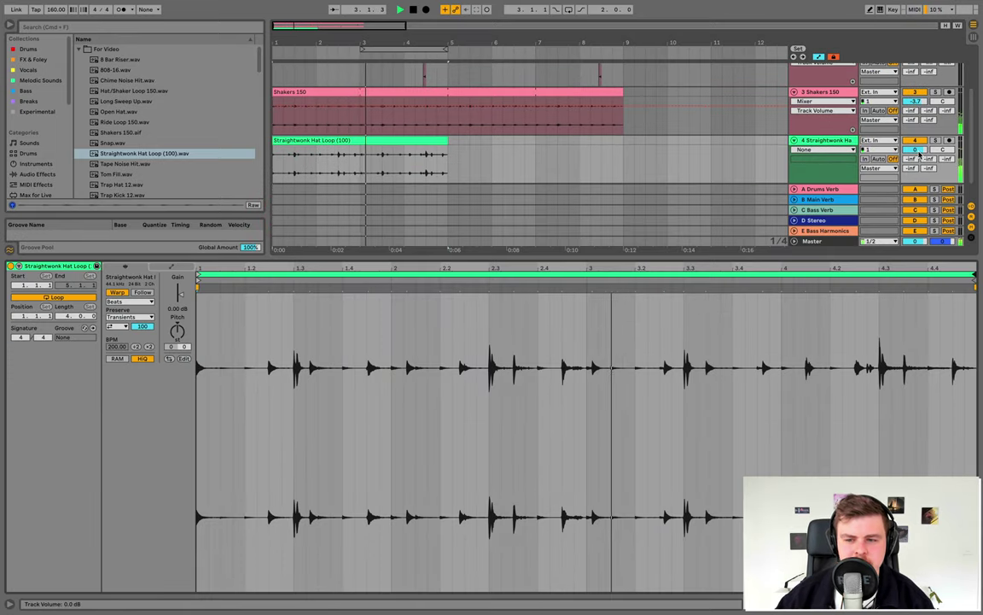
pyautogui.moveTo(920, 153); pyautogui.dragTo(920, 159)
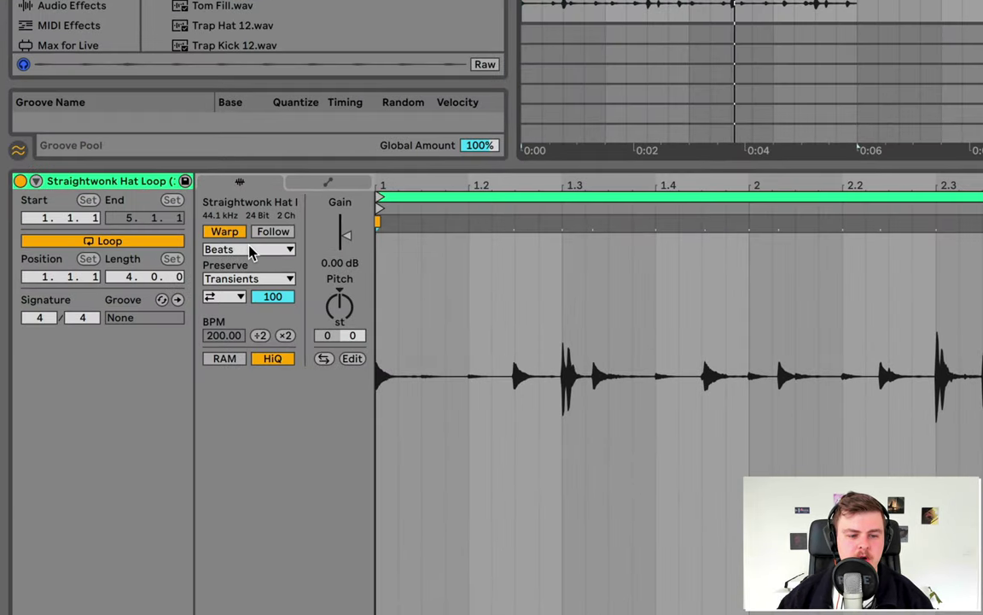
# Set the Straightwonk Hat Loop clip's warp mode to Texture with grain size 4.04, flux 96.88 and pitch +12 semitones
pyautogui.click(131, 302)
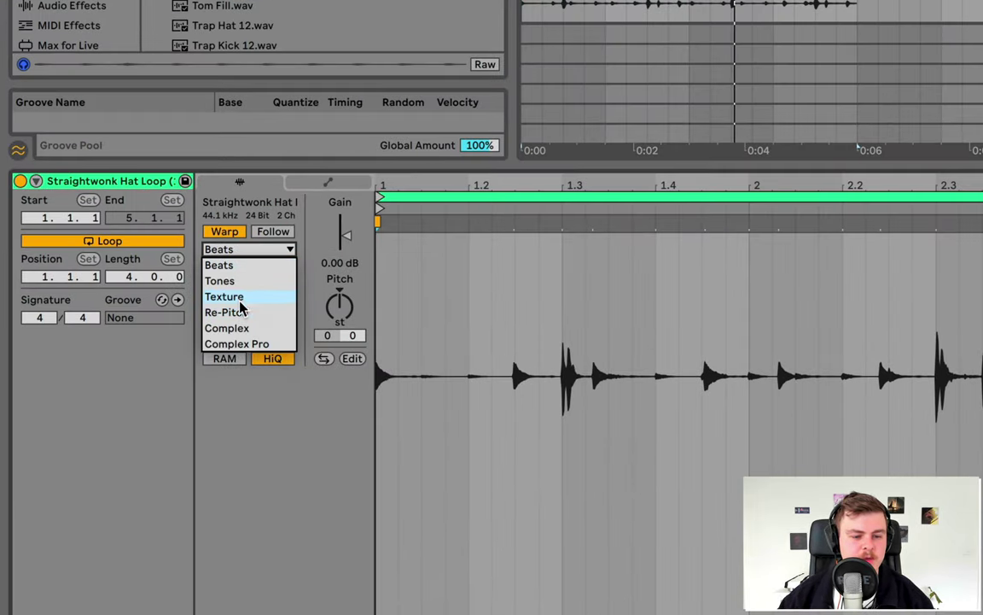
pyautogui.click(238, 296)
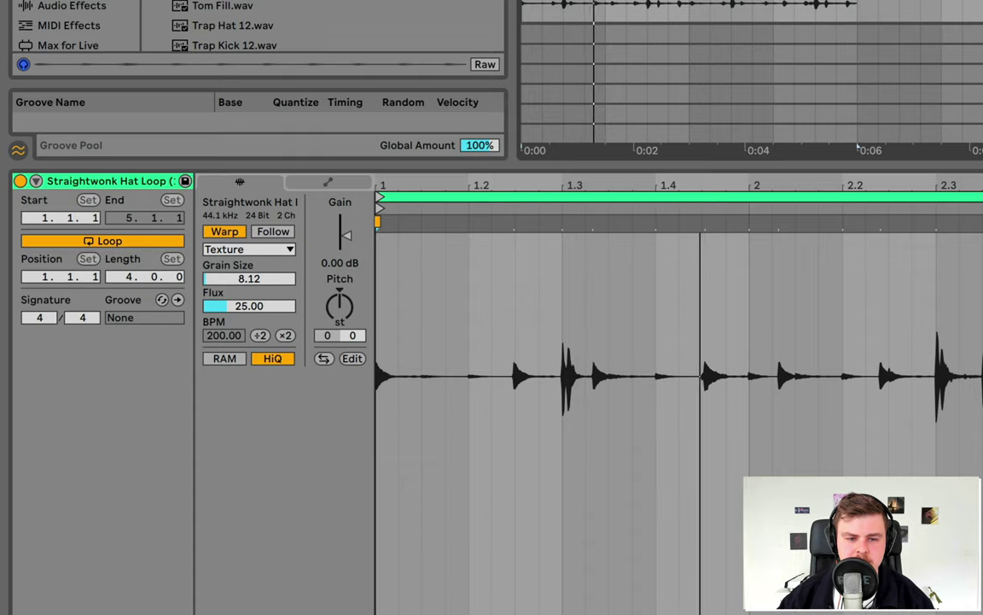
pyautogui.moveTo(254, 308); pyautogui.dragTo(255, 300)
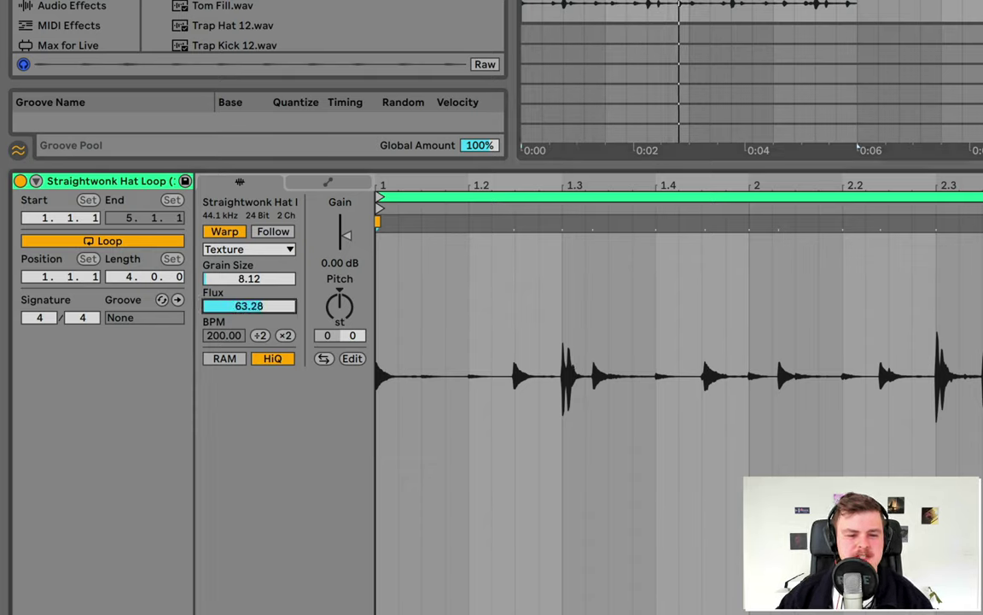
pyautogui.moveTo(255, 301)
pyautogui.mouseDown()
pyautogui.moveTo(254, 273)
pyautogui.moveTo(255, 294)
pyautogui.mouseUp()
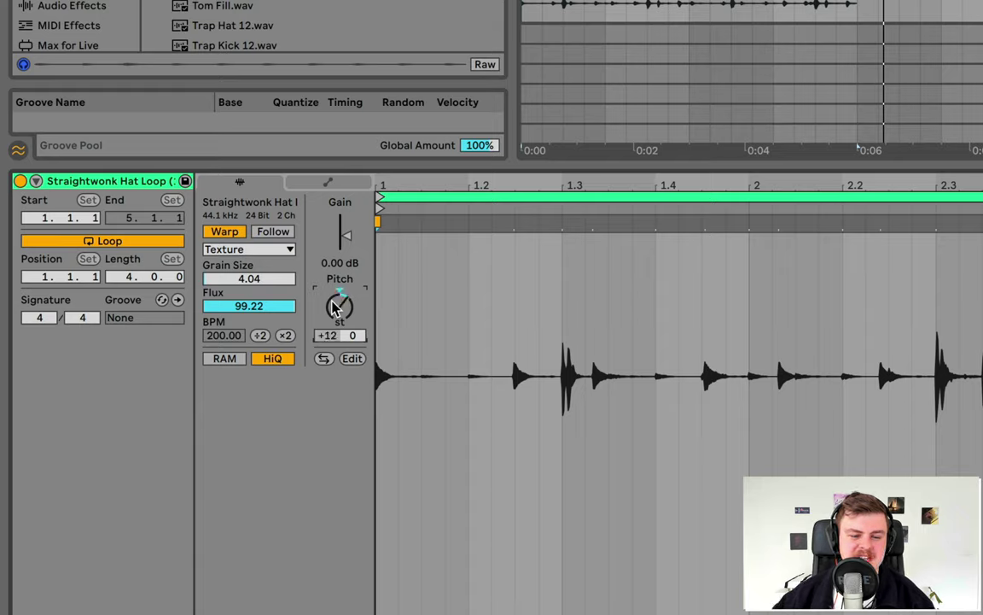
pyautogui.press('space')
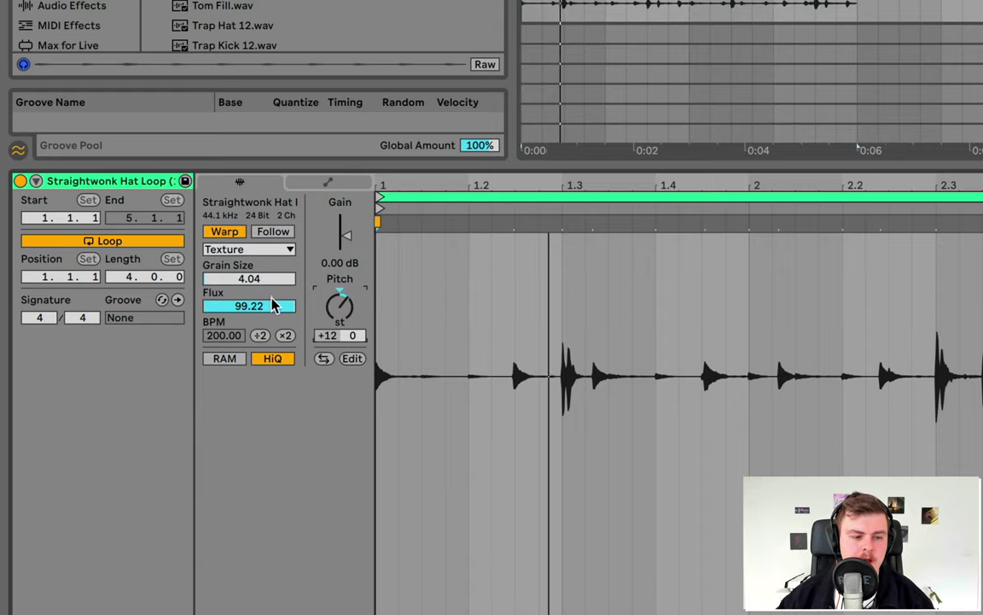
pyautogui.moveTo(272, 304); pyautogui.dragTo(273, 310)
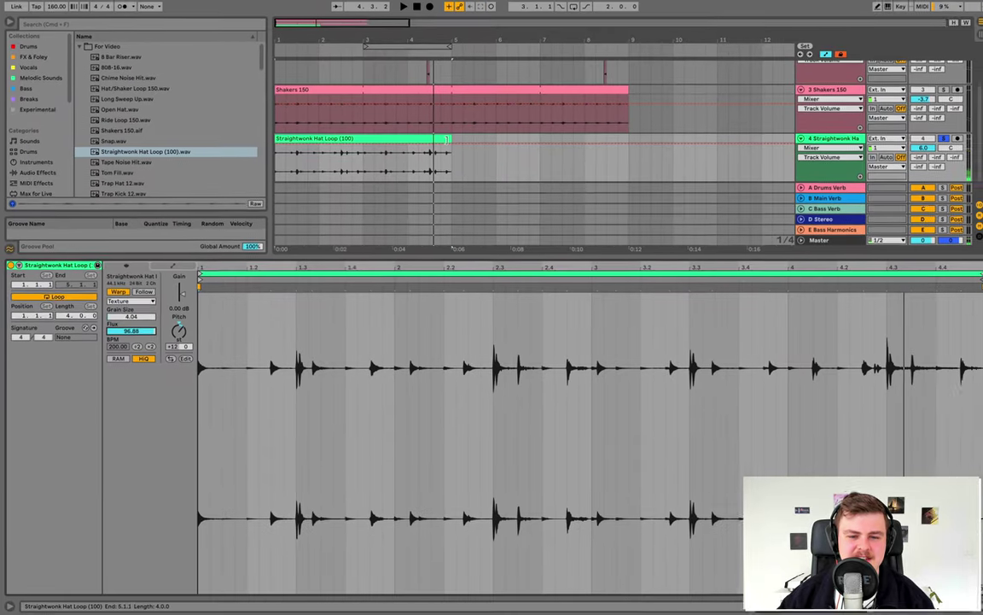
# Extend the Straightwonk Hat Loop clip to the end of bar 8, and unsolo its track with the volume at -2.4 dB
pyautogui.moveTo(453, 138); pyautogui.dragTo(619, 136)
pyautogui.moveTo(924, 151)
pyautogui.mouseDown()
pyautogui.moveTo(924, 168)
pyautogui.moveTo(920, 154)
pyautogui.mouseUp()
pyautogui.click(937, 140)
pyautogui.press('space')
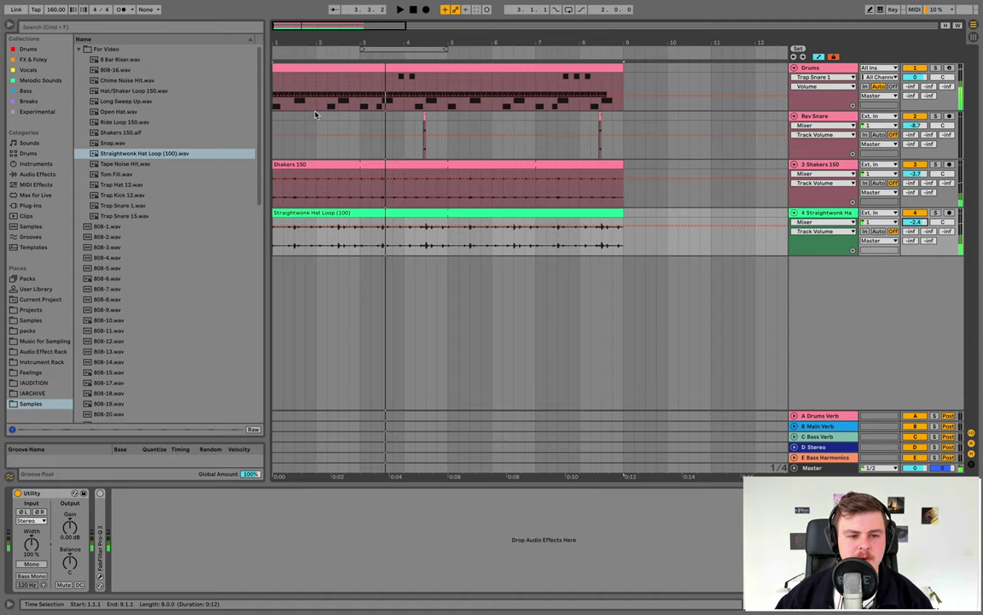
# Place Hat/Shaker Loop 150.wav at bar 1 on a new audio track and extend it to the end of bar 8
pyautogui.click(137, 90)
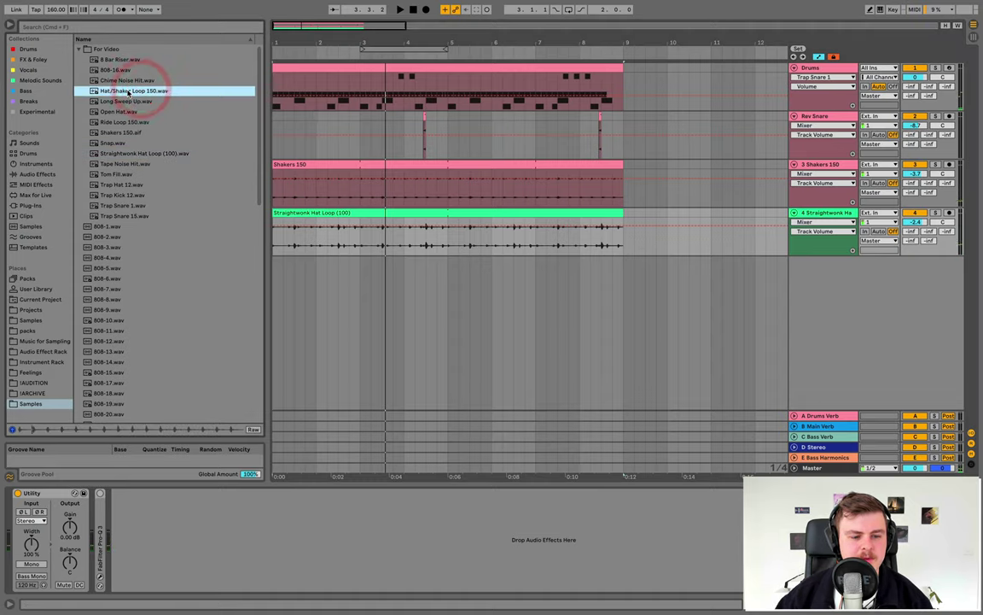
pyautogui.moveTo(136, 91); pyautogui.dragTo(278, 264)
pyautogui.moveTo(449, 264); pyautogui.dragTo(619, 263)
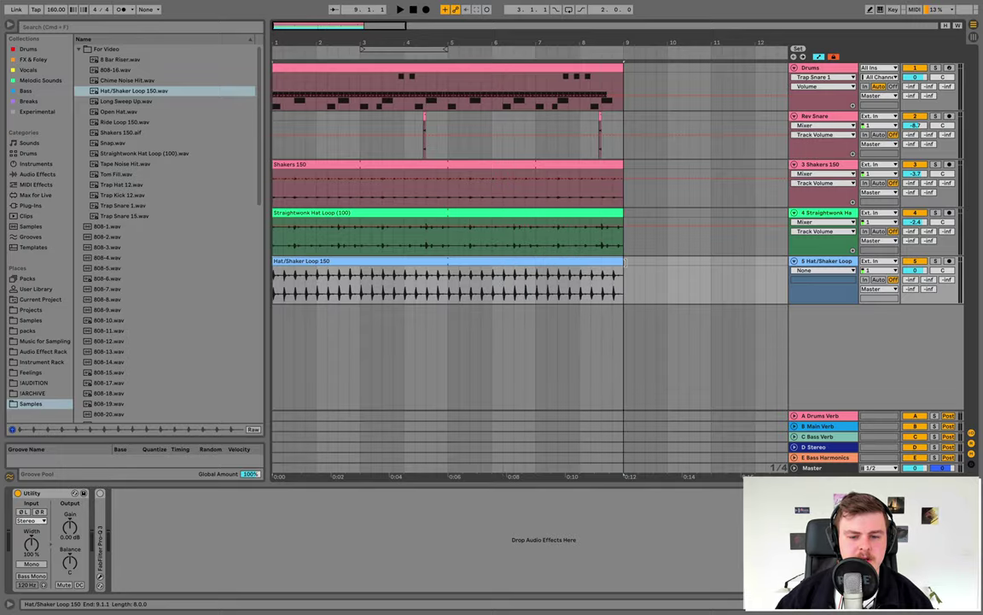
# Set the warp mode of the Hat/Shaker Loop 150 clip to Re-Pitch
pyautogui.doubleClick(619, 262)
pyautogui.click(140, 301)
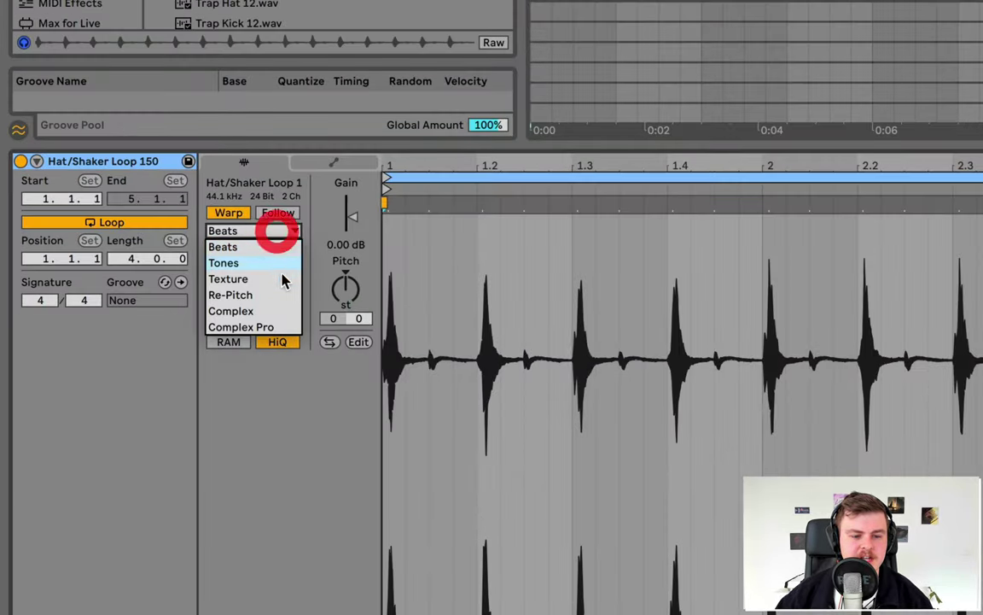
pyautogui.click(138, 333)
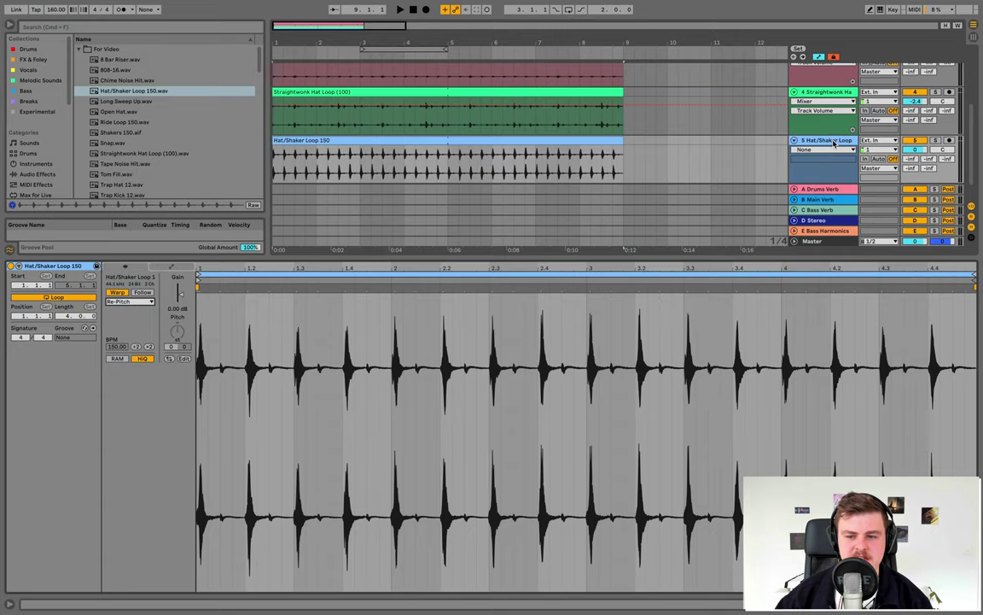
# Add an EQ Eight low cut at about 825 Hz to the Hat/Shaker Loop track and lower its volume to -17.3 dB
pyautogui.doubleClick(834, 143)
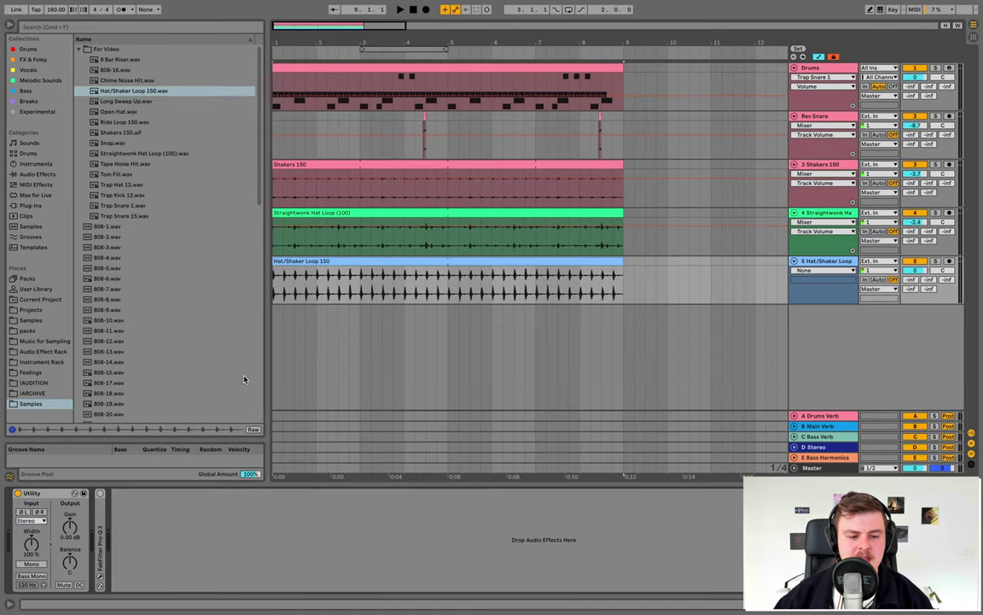
pyautogui.click(38, 173)
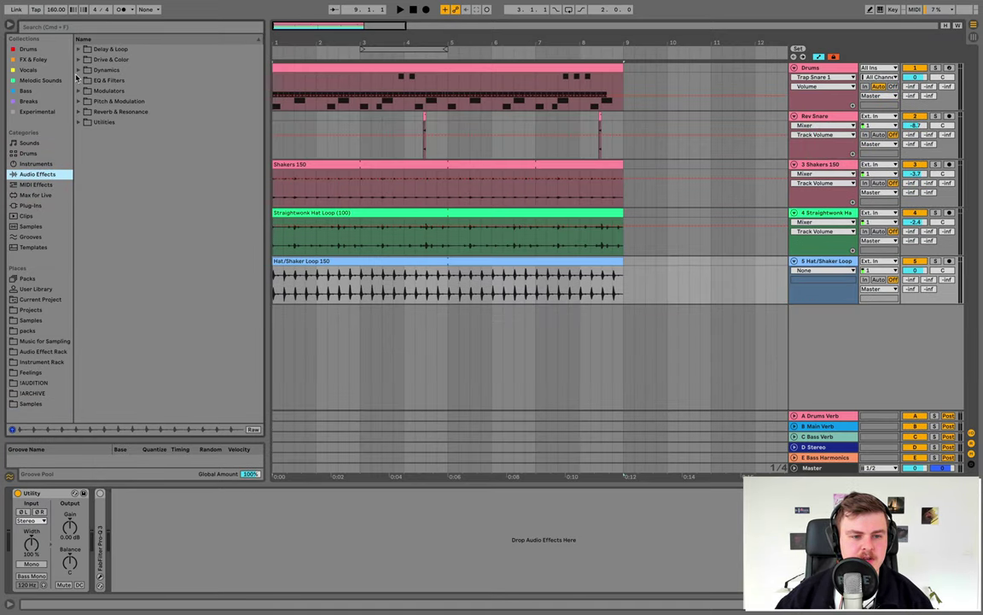
pyautogui.click(79, 79)
pyautogui.doubleClick(107, 111)
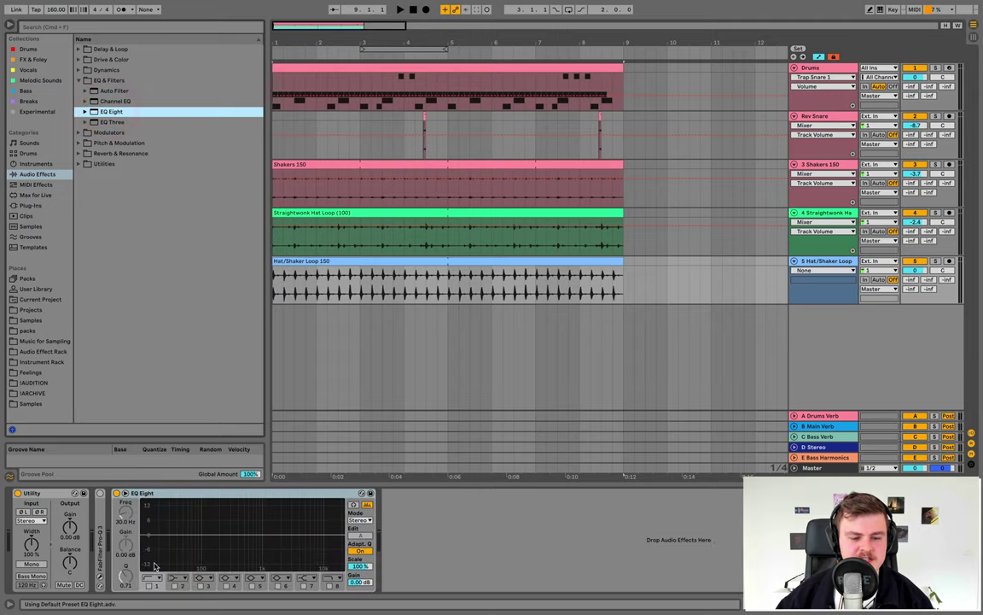
pyautogui.click(149, 586)
pyautogui.moveTo(174, 546); pyautogui.dragTo(246, 542)
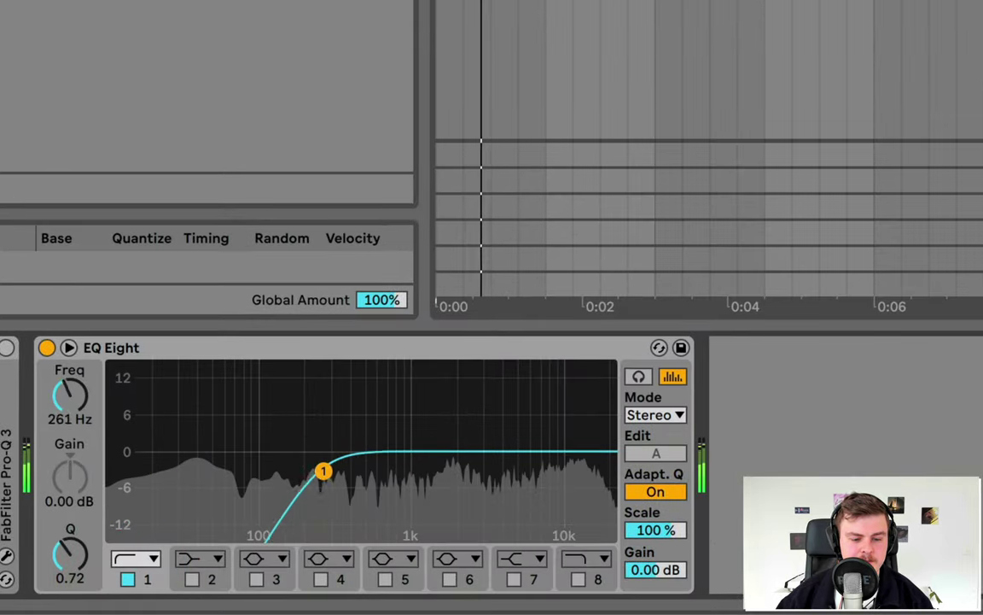
pyautogui.moveTo(372, 471); pyautogui.dragTo(396, 470)
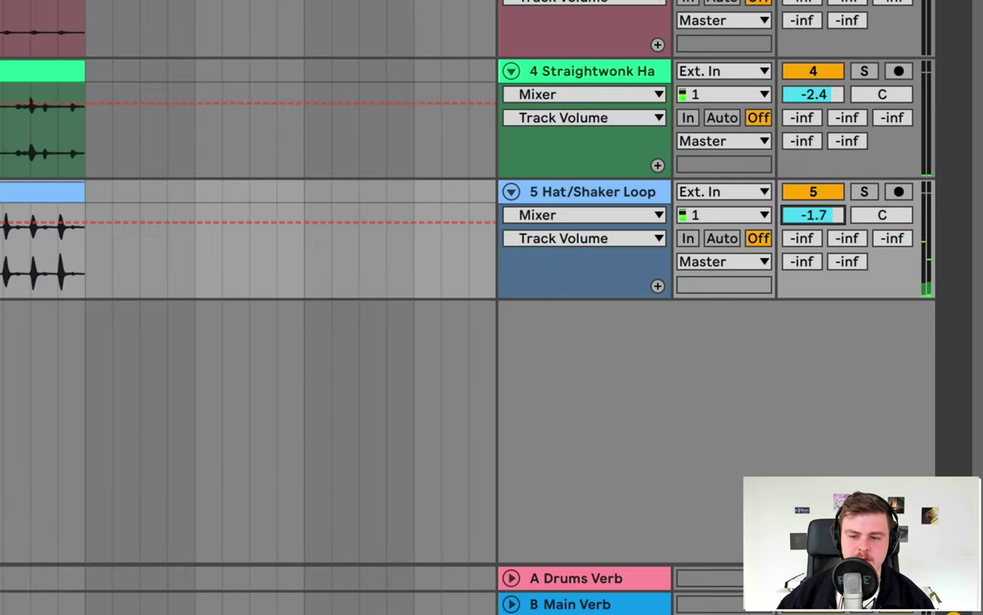
pyautogui.moveTo(814, 215); pyautogui.dragTo(813, 282)
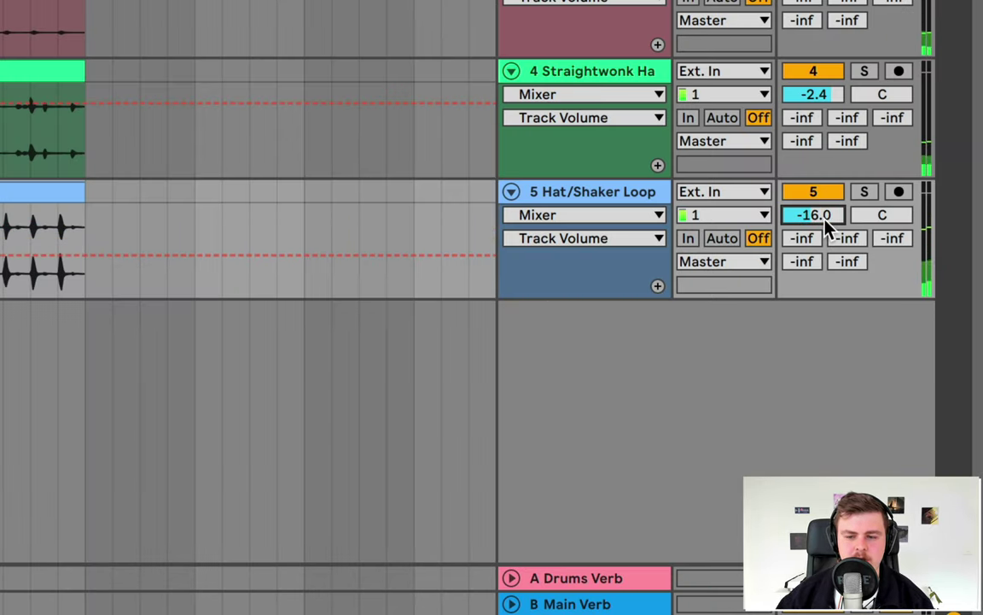
# Recolour the Straightwonk Hat Loop and Hat/Shaker Loop tracks pink, and duplicate the first eight bars of all tracks into bars 9 to 16
pyautogui.rightClick(609, 73)
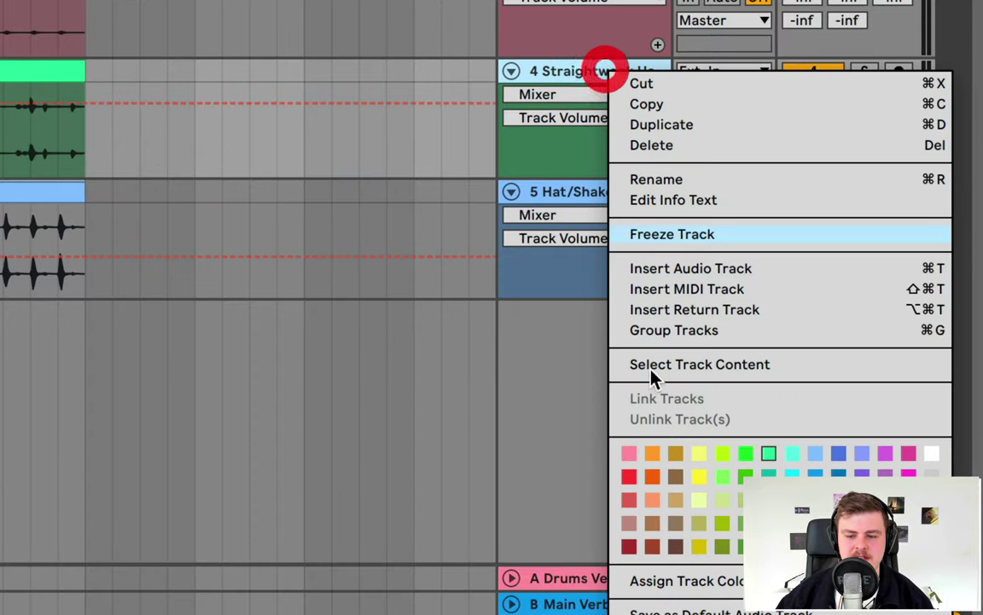
pyautogui.click(626, 454)
pyautogui.rightClick(601, 195)
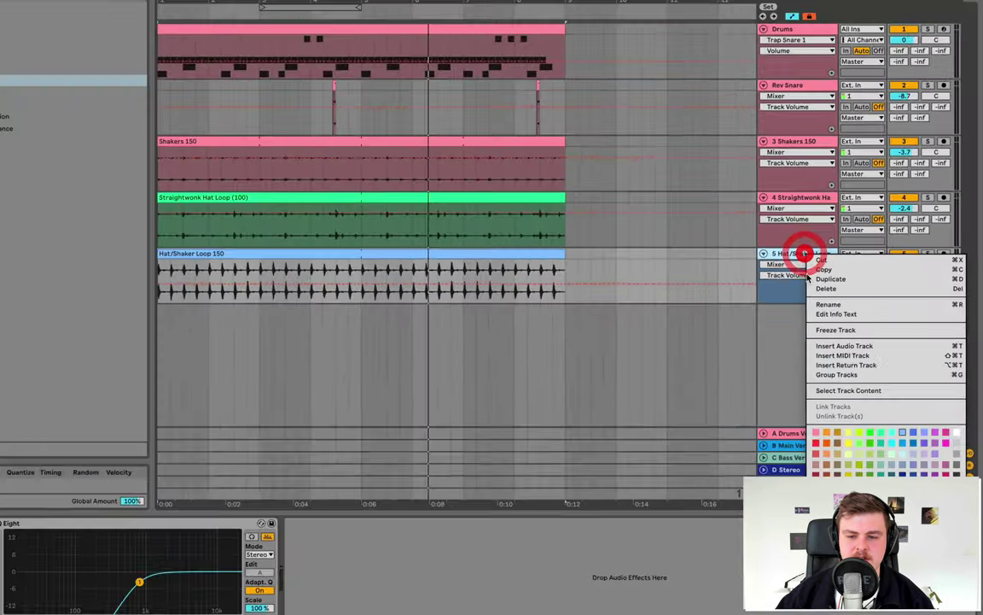
pyautogui.click(804, 413)
pyautogui.moveTo(403, 265); pyautogui.dragTo(310, 64)
pyautogui.press('super+d')
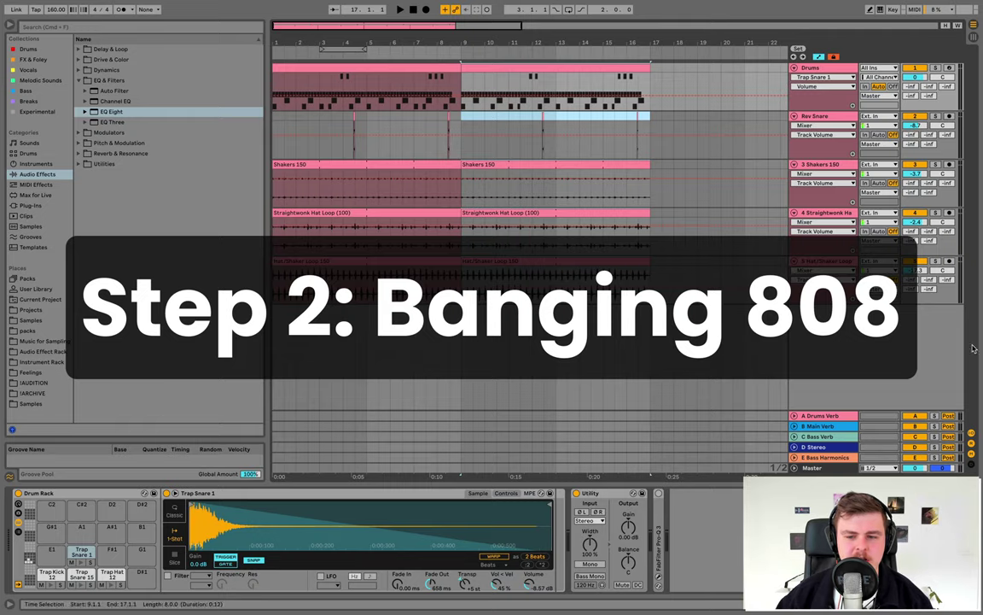
# Insert a MIDI track below the Hat/Shaker Loop track, colour it green and name it 808
pyautogui.click(826, 263)
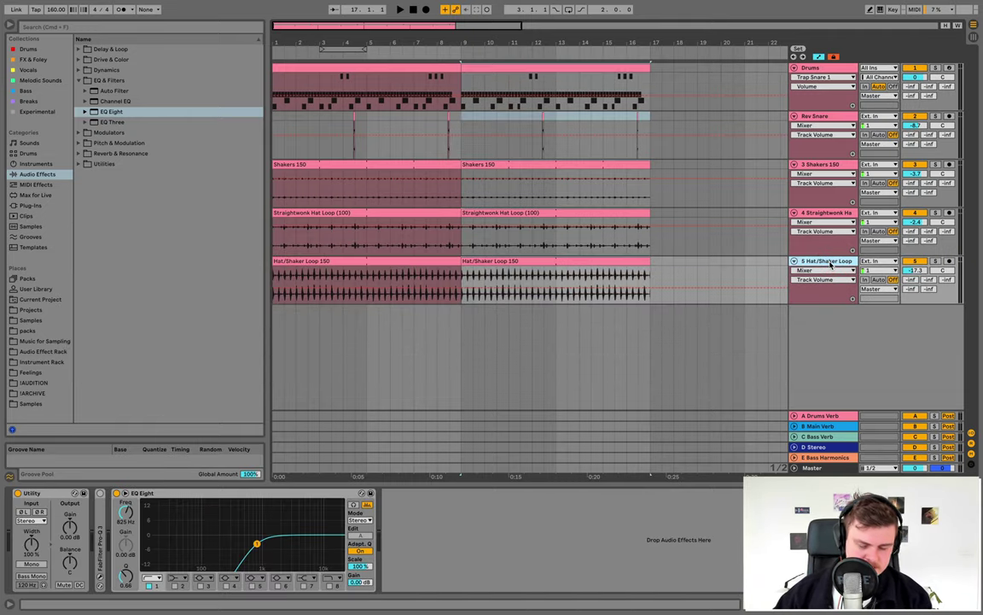
pyautogui.press('super+shift+t')
pyautogui.rightClick(826, 312)
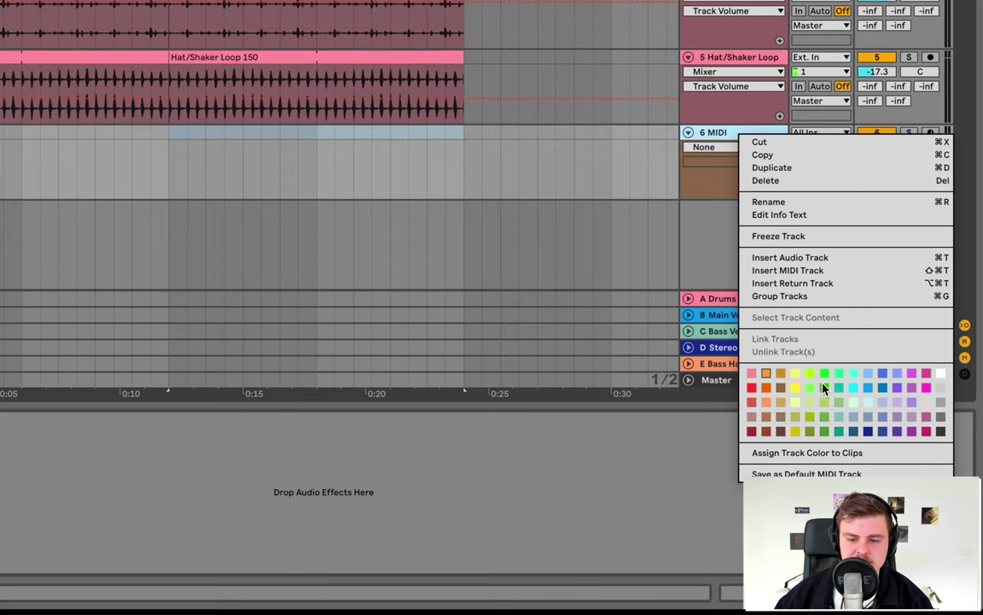
pyautogui.click(824, 388)
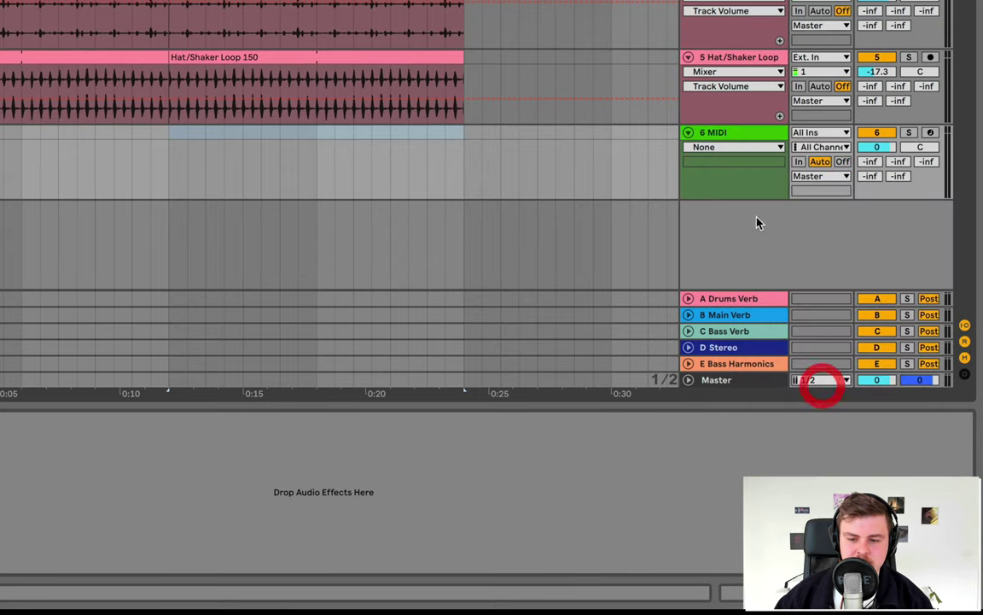
pyautogui.click(725, 137)
pyautogui.press('super+r')
pyautogui.write('808')
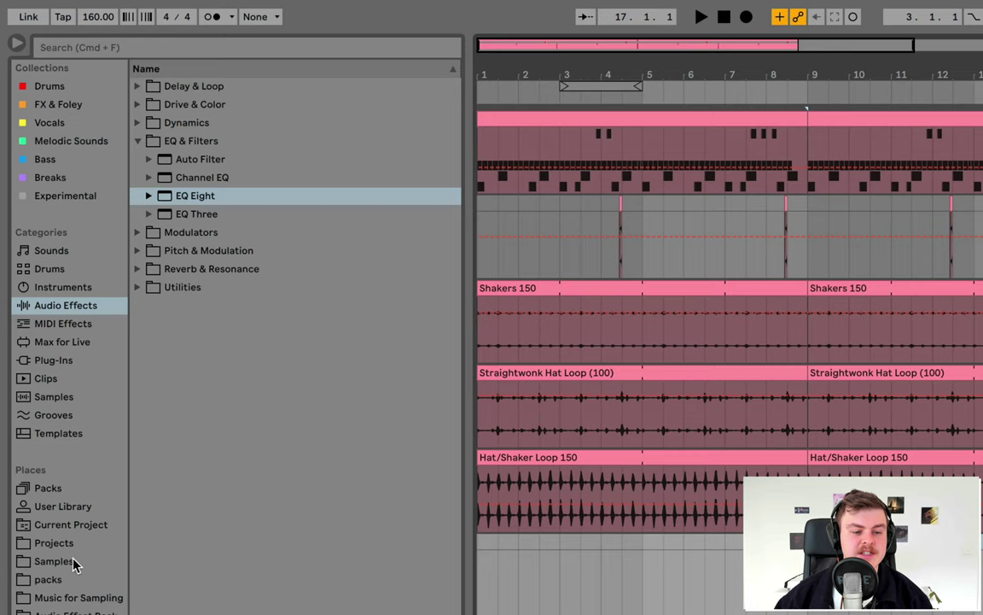
# Load 808-16.wav from the For Video samples as the 808 track's instrument and arm the track for recording
pyautogui.click(75, 561)
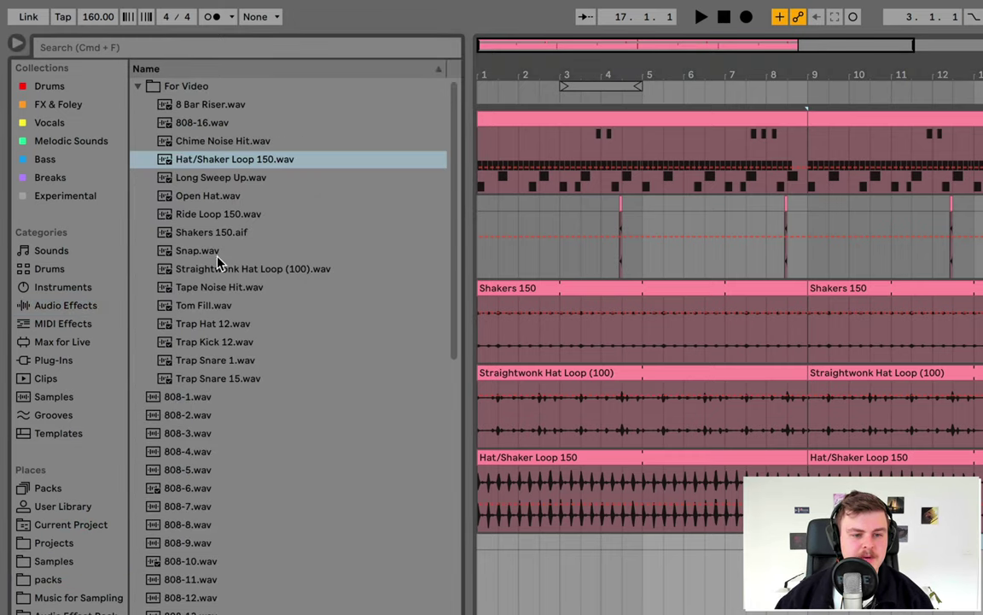
pyautogui.click(205, 126)
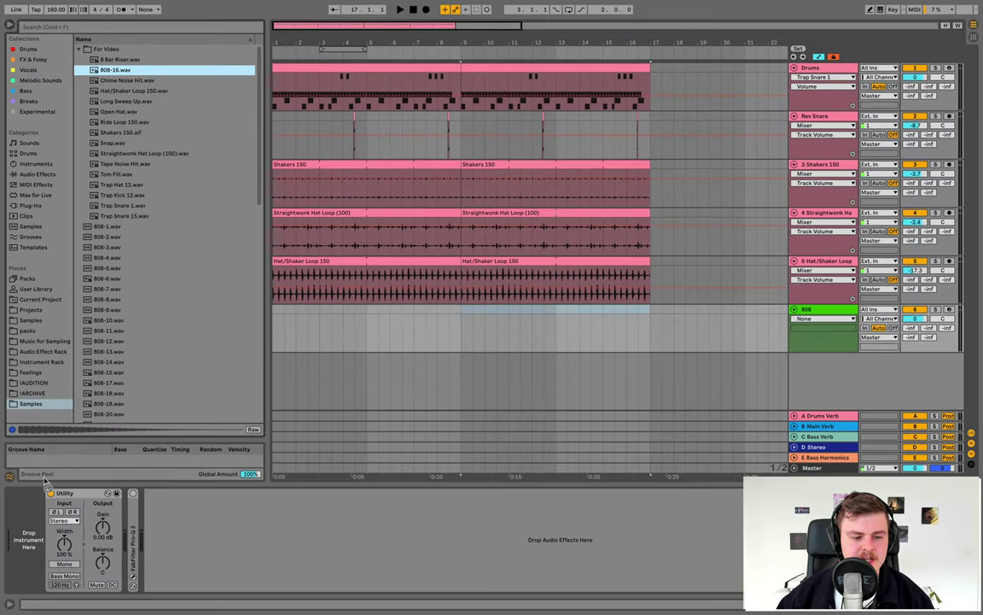
pyautogui.moveTo(44, 481); pyautogui.dragTo(31, 510)
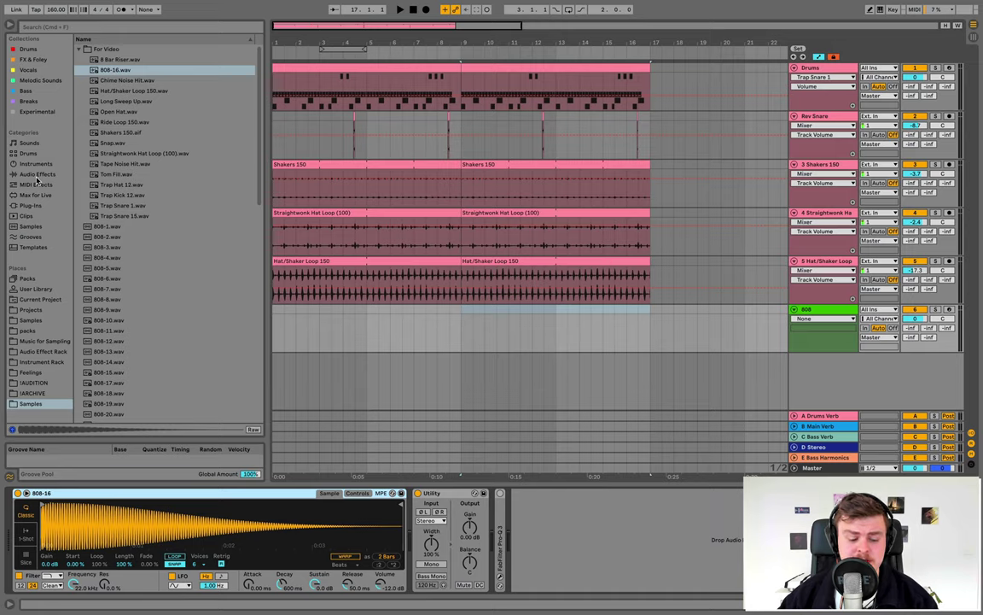
pyautogui.click(950, 309)
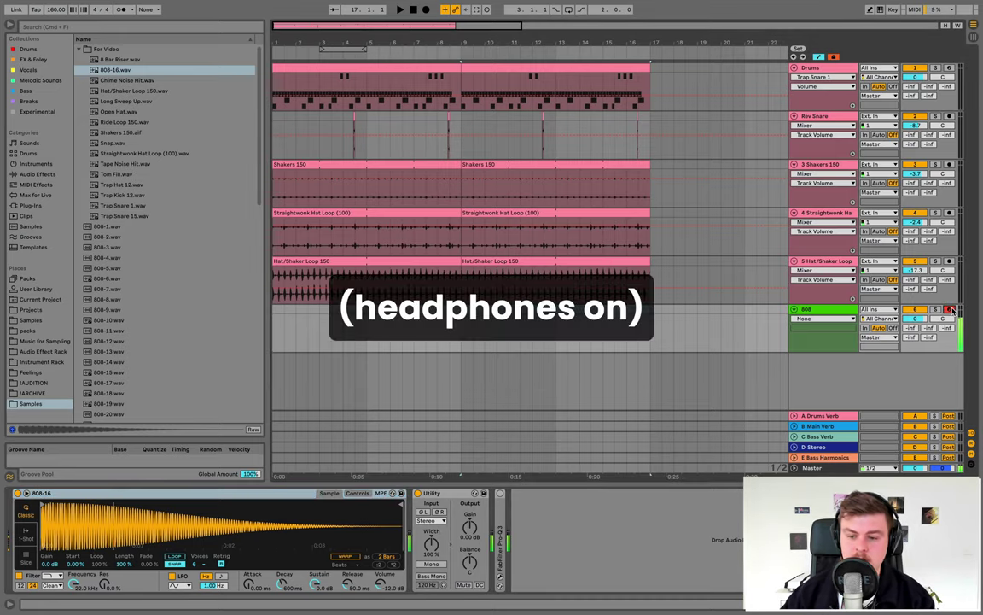
# Add a Tuner audio effect to the end of the 808 track's device chain
pyautogui.click(37, 173)
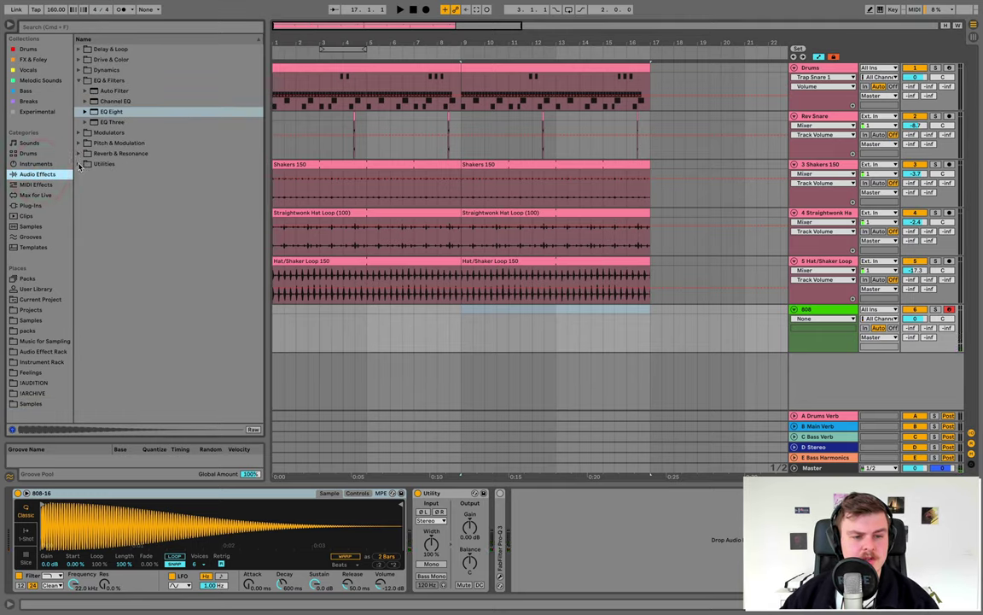
pyautogui.click(79, 163)
pyautogui.moveTo(107, 195); pyautogui.dragTo(539, 555)
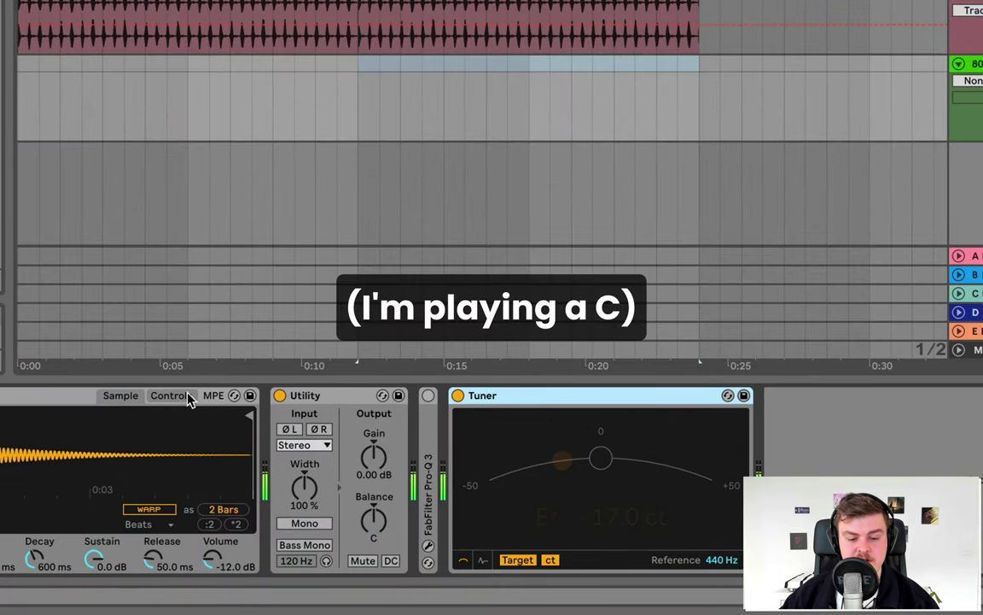
# Tune the 808 sample to C by setting its transpose to -3 st and its detune to +18 ct
pyautogui.click(188, 398)
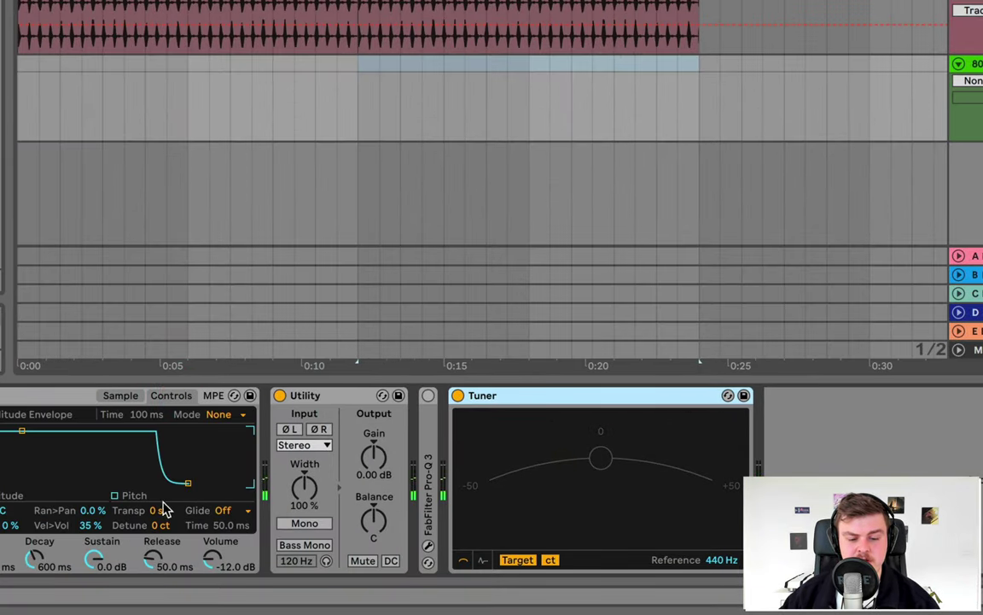
pyautogui.moveTo(159, 510)
pyautogui.mouseDown()
pyautogui.moveTo(159, 531)
pyautogui.moveTo(159, 504)
pyautogui.mouseUp()
pyautogui.moveTo(165, 524); pyautogui.dragTo(165, 511)
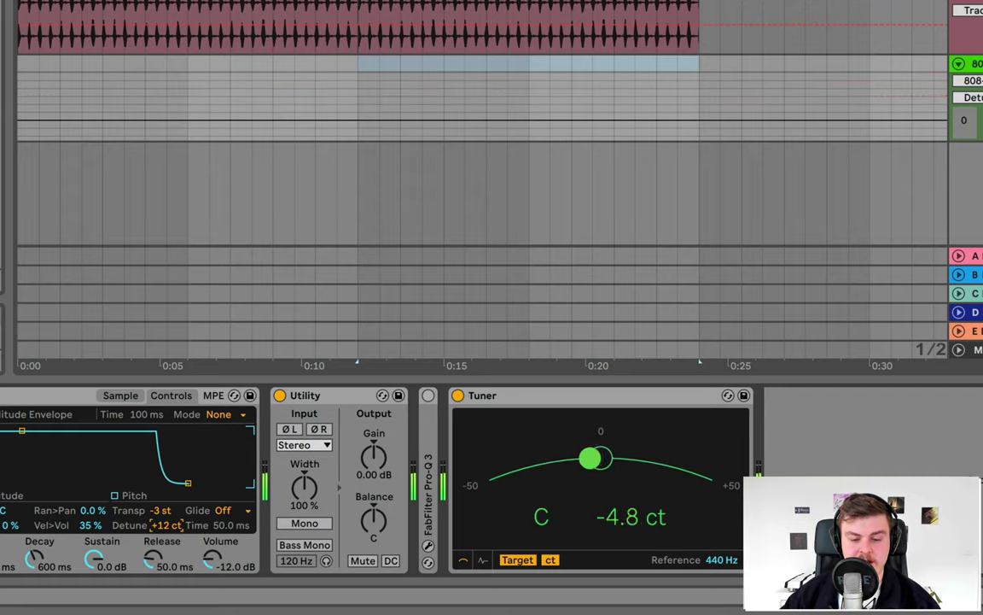
pyautogui.press('Up')
pyautogui.press('Up')
pyautogui.press('Up')
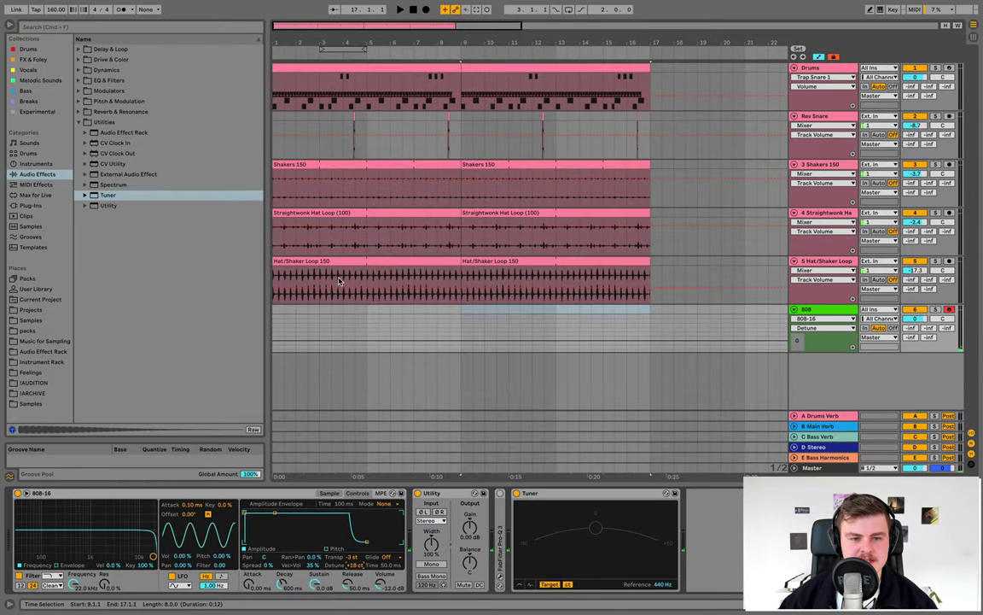
# Create an empty MIDI clip spanning bars 1 to 8 on the 808 track
pyautogui.click(274, 312)
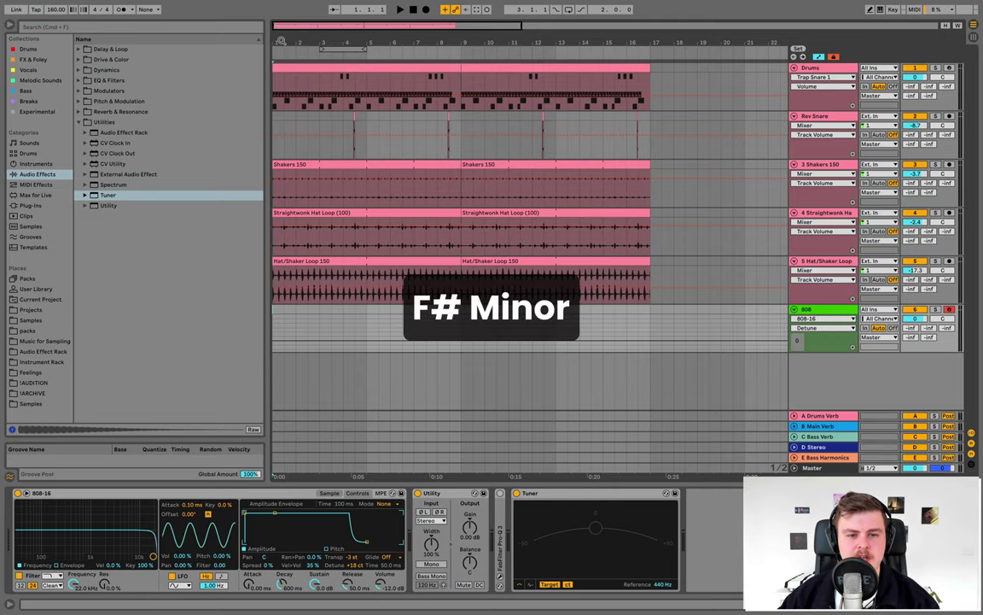
pyautogui.moveTo(279, 42); pyautogui.dragTo(278, 55)
pyautogui.press('+')
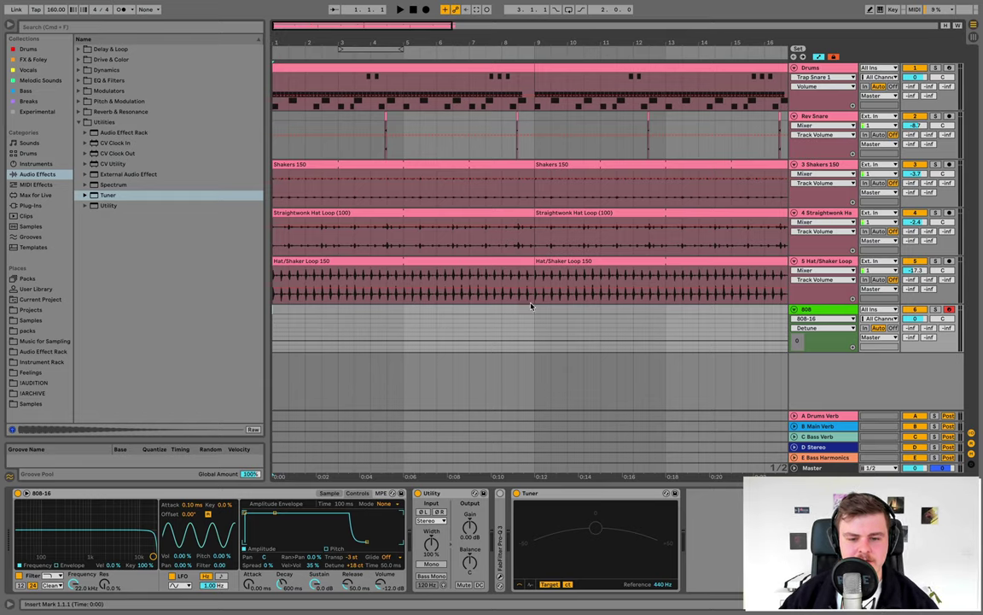
pyautogui.moveTo(530, 307); pyautogui.dragTo(219, 316)
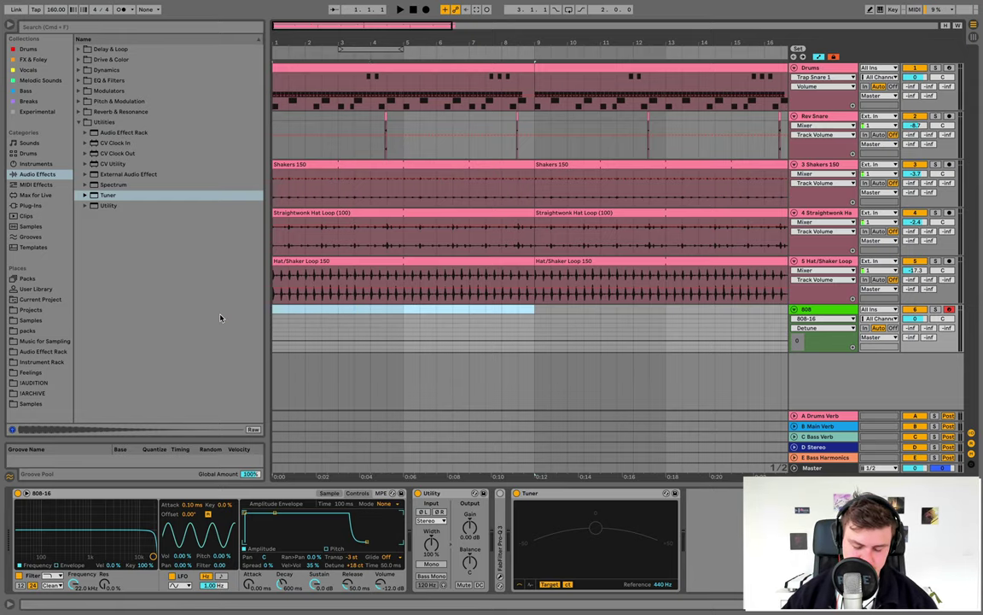
pyautogui.hotkey('ctrl', 'shift', 'm')
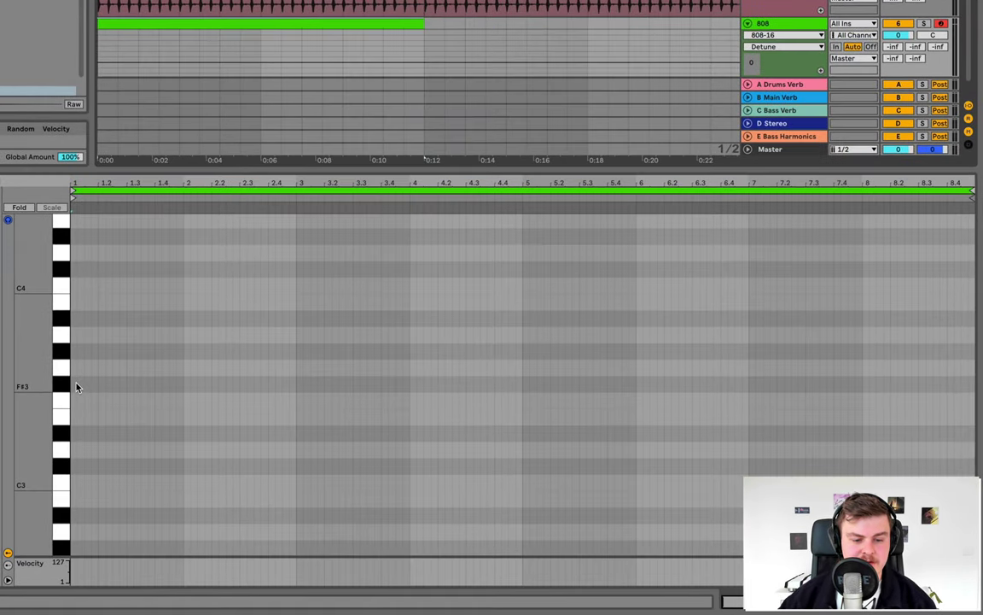
# Draw an F#3 note at the start of the 808 clip and extend it to midway between beats 2.2 and 2.3
pyautogui.doubleClick(76, 385)
pyautogui.scroll(-1, 512, 384)
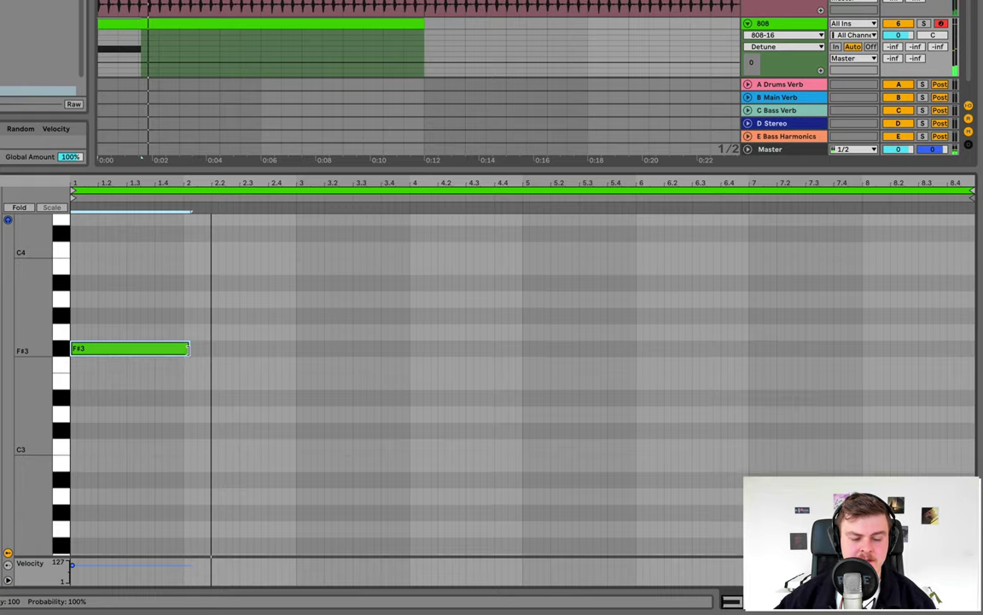
pyautogui.scroll(-1, 191, 350)
pyautogui.click(191, 351)
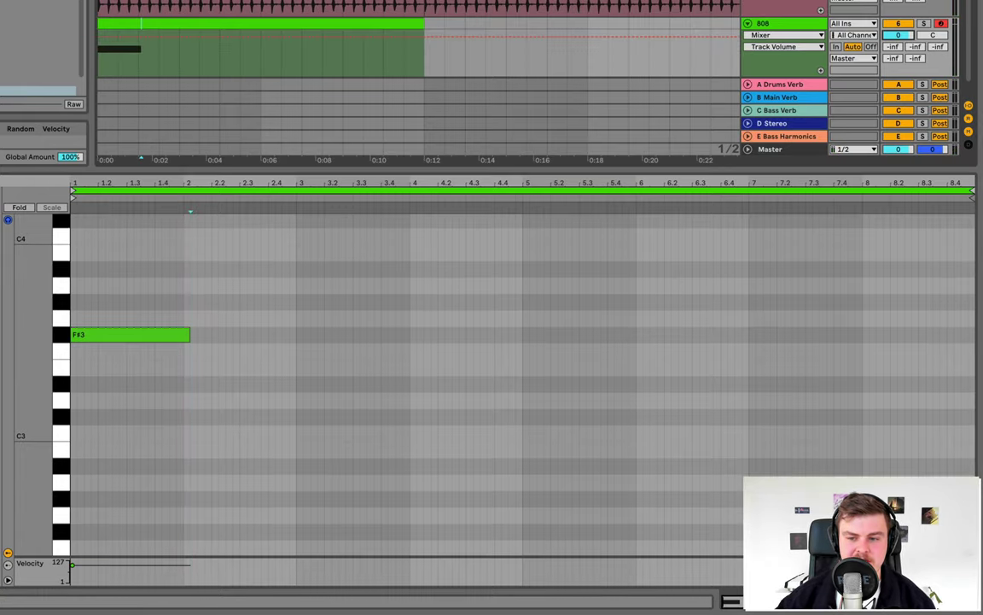
pyautogui.press('space')
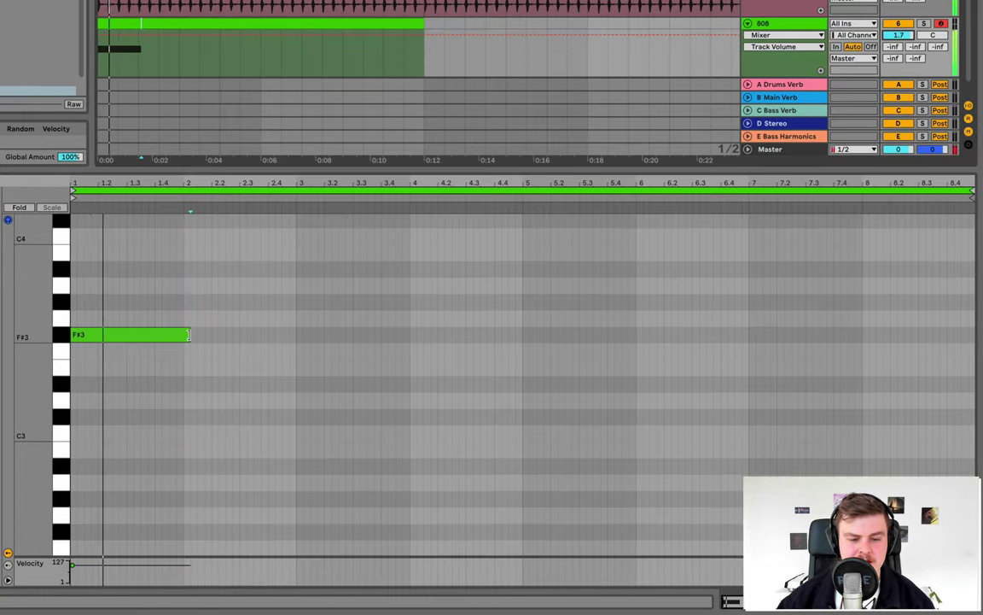
pyautogui.press('space')
pyautogui.moveTo(189, 334); pyautogui.dragTo(224, 335)
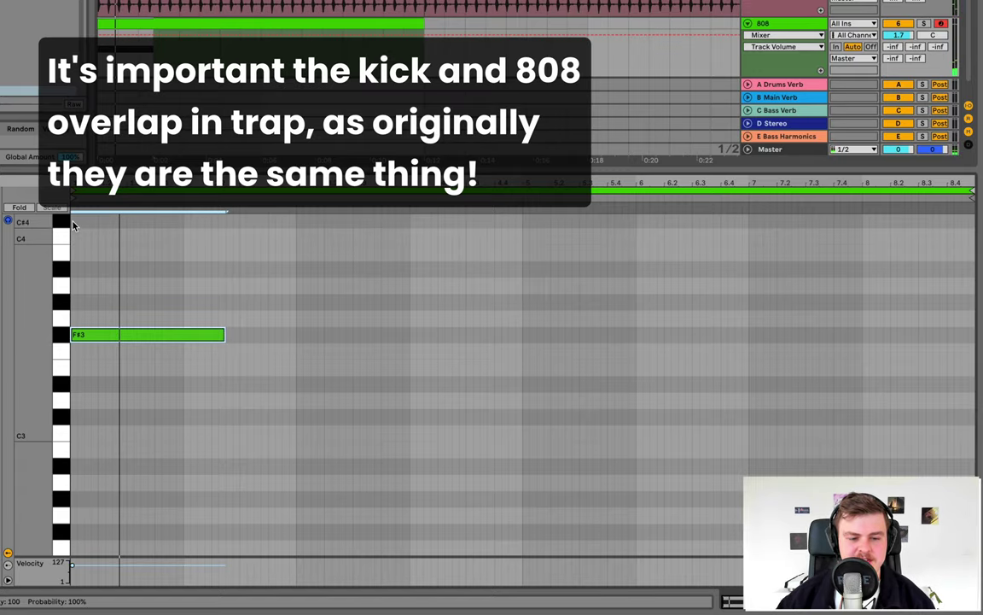
# Add a short A3 note after the F#3 and duplicate it up to bar 3, lowering the copy to G#3
pyautogui.doubleClick(227, 283)
pyautogui.moveTo(239, 285); pyautogui.dragTo(263, 289)
pyautogui.click(253, 286)
pyautogui.hotkey('ctrl', 'd')
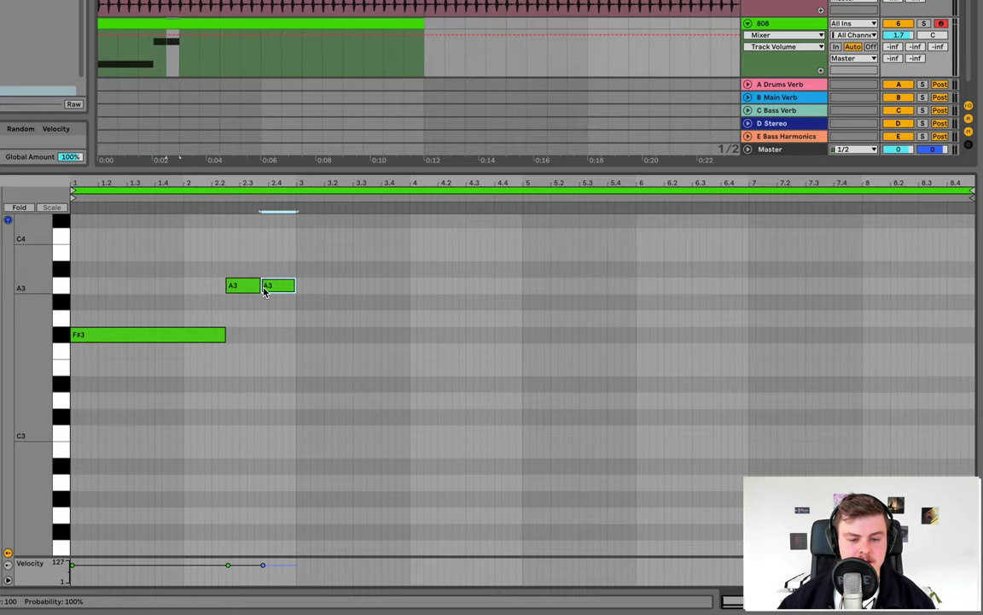
pyautogui.press('Down')
pyautogui.press('Down')
pyautogui.press('Up')
# Shorten the F#3 to end at beat 2.2, start the A3 there, extend the G#3 back to meet it, and audition the pattern
pyautogui.moveTo(225, 335); pyautogui.dragTo(211, 335)
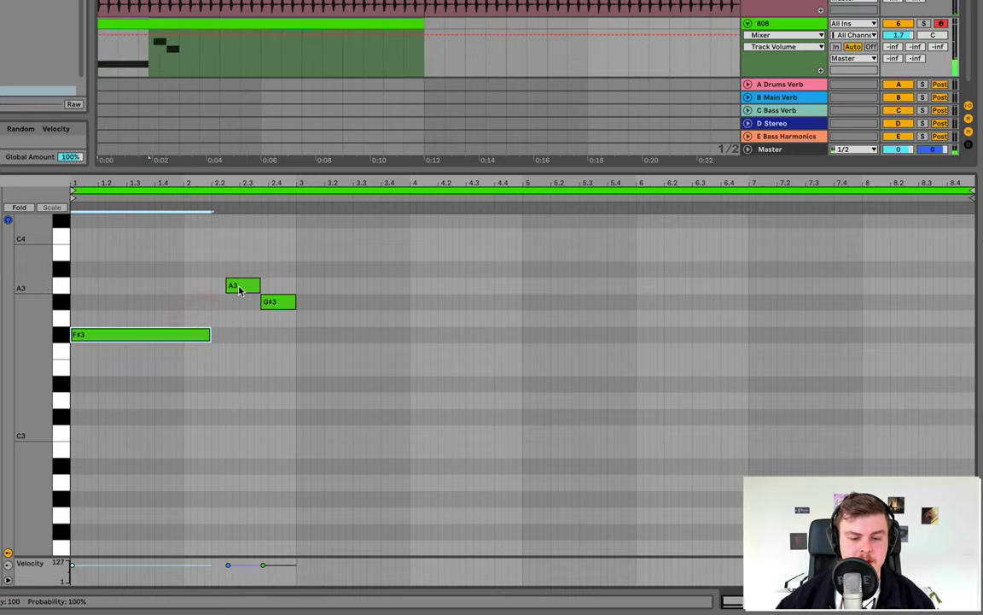
pyautogui.moveTo(236, 286)
pyautogui.mouseDown()
pyautogui.moveTo(222, 285)
pyautogui.moveTo(254, 287)
pyautogui.mouseUp()
pyautogui.moveTo(262, 301); pyautogui.dragTo(255, 301)
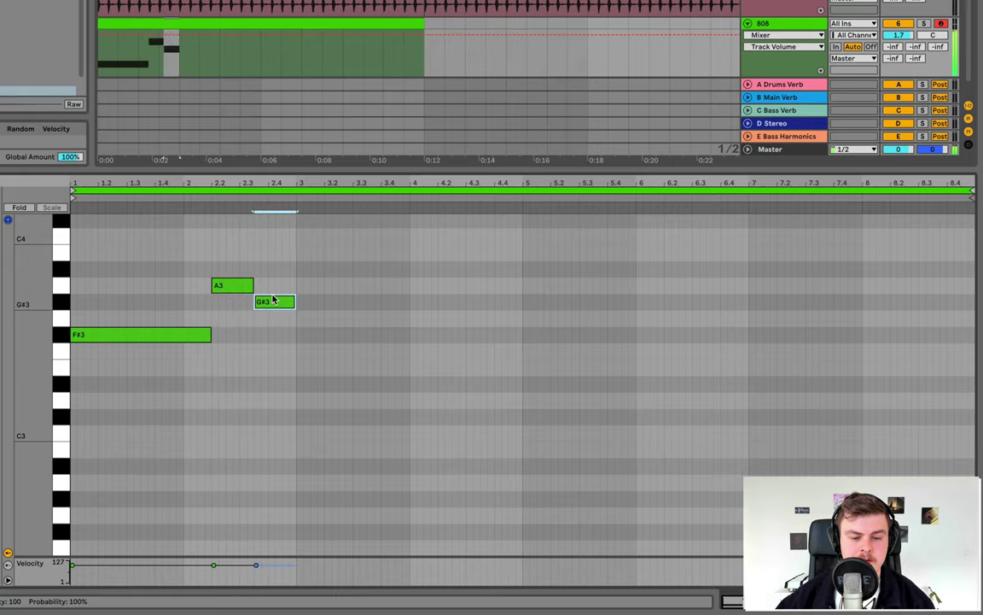
pyautogui.press('space')
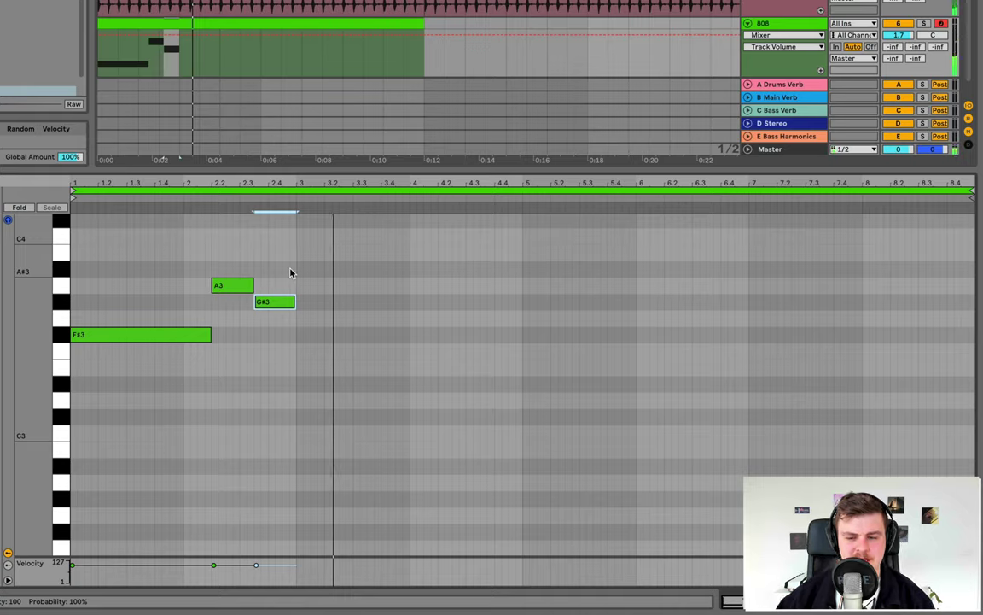
pyautogui.click(212, 248)
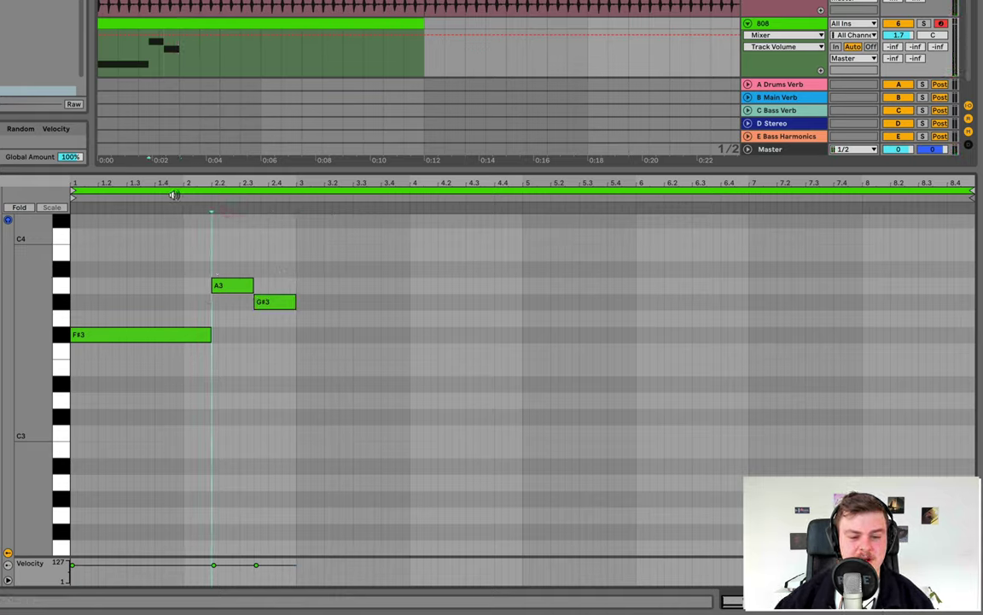
pyautogui.click(174, 195)
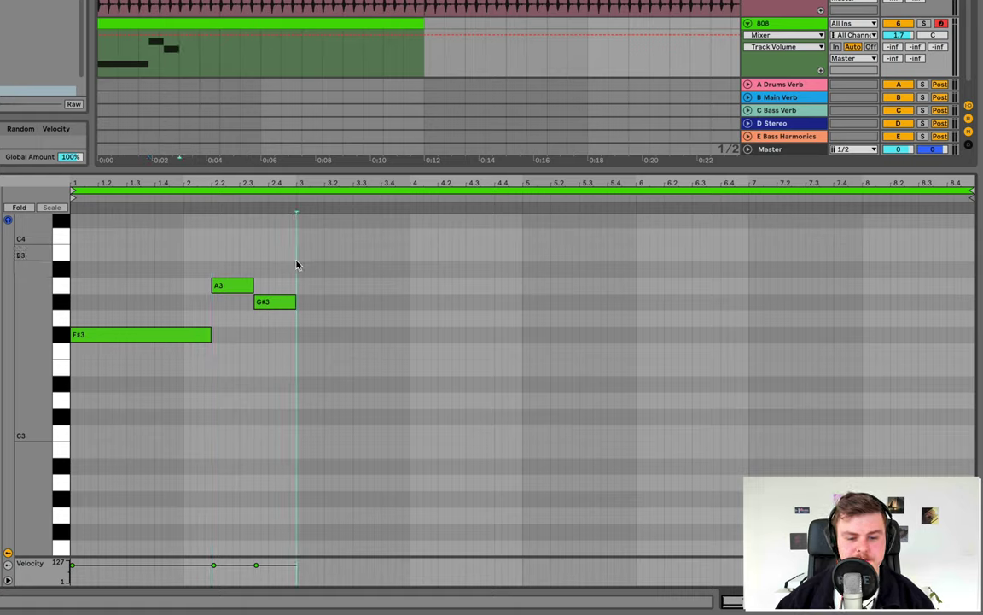
# Duplicate the two-bar F#3, A3 and G#3 pattern three times to fill the eight-bar 808 clip
pyautogui.moveTo(296, 266); pyautogui.dragTo(51, 350)
pyautogui.hotkey('ctrl', 'd')
pyautogui.hotkey('ctrl', 'd')
pyautogui.hotkey('ctrl', 'd')
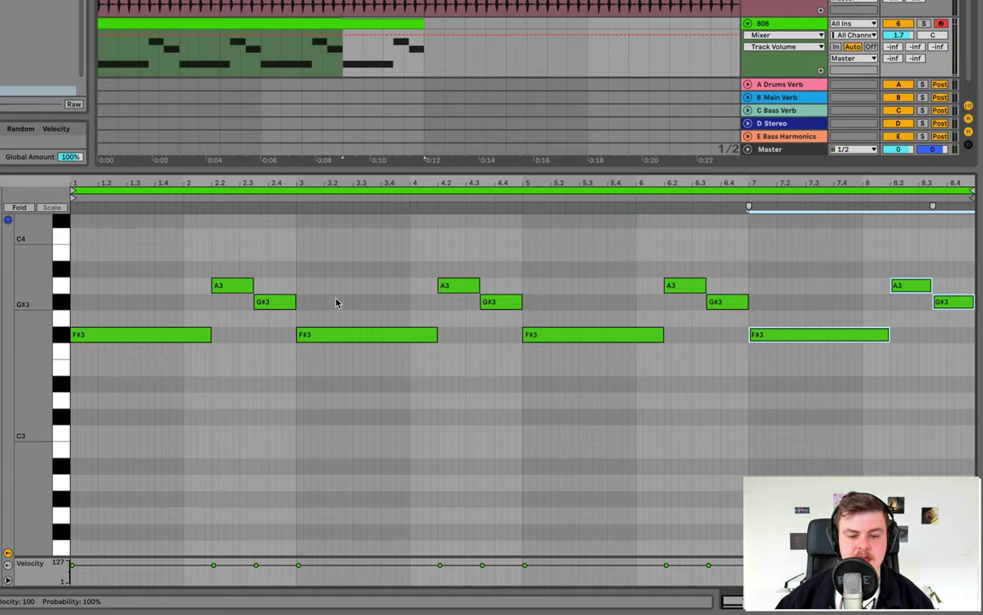
# Lower the long F#3 notes starting at bars 3, 5 and 7 to E3, D3 and E3 respectively
pyautogui.click(326, 335)
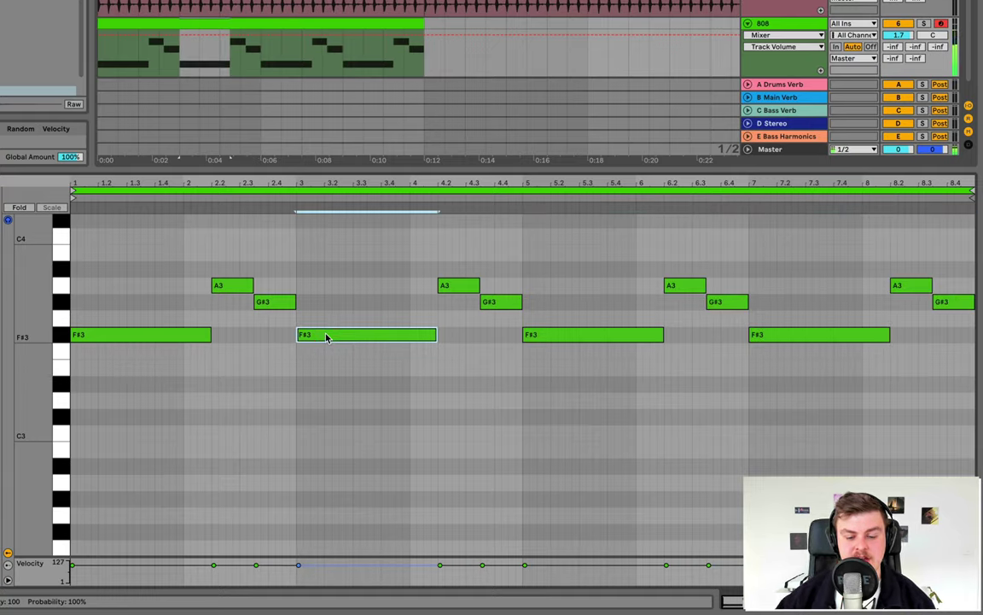
pyautogui.press('Down')
pyautogui.press('Down')
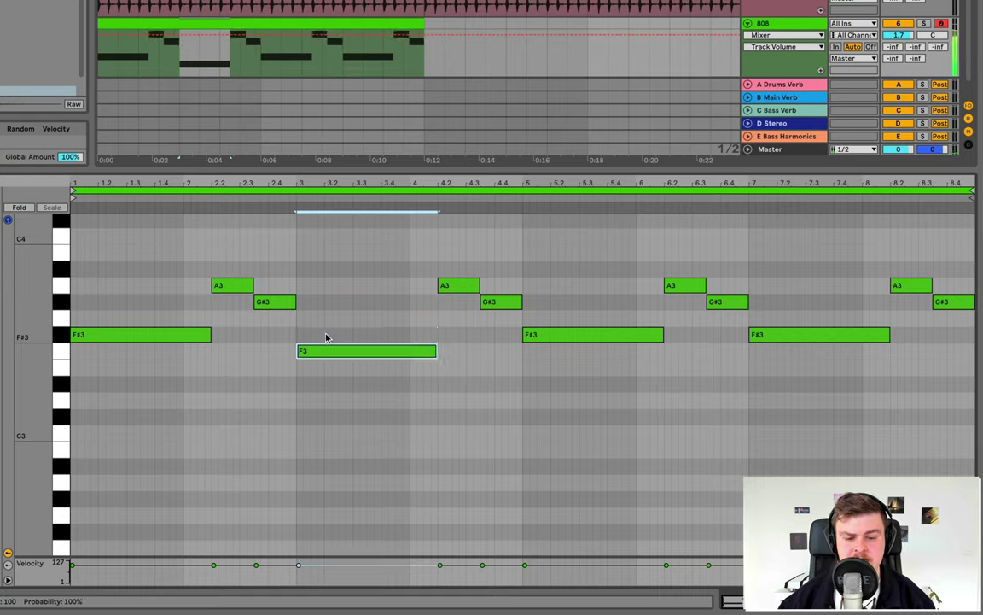
pyautogui.click(609, 335)
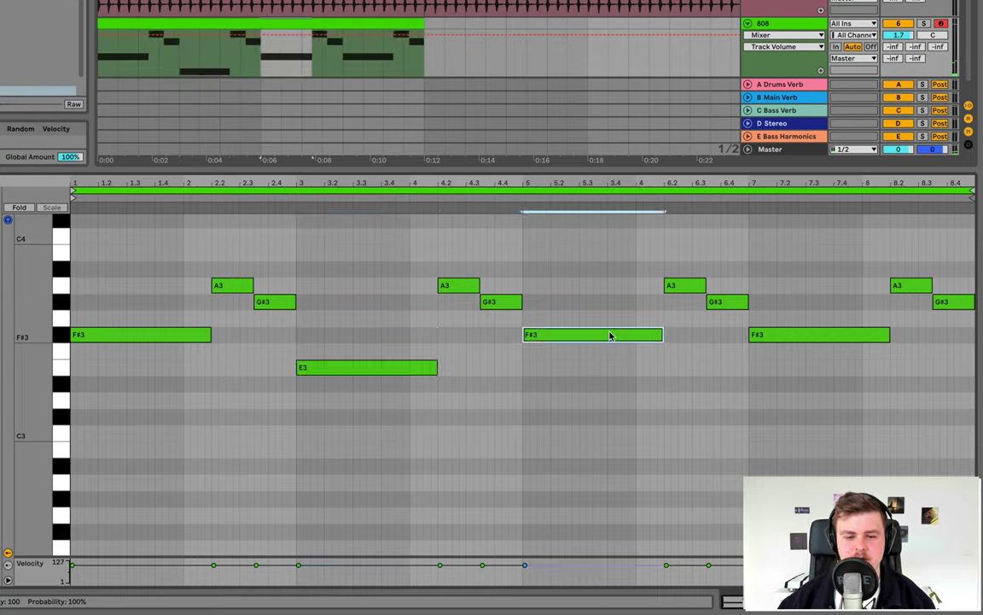
pyautogui.press('space')
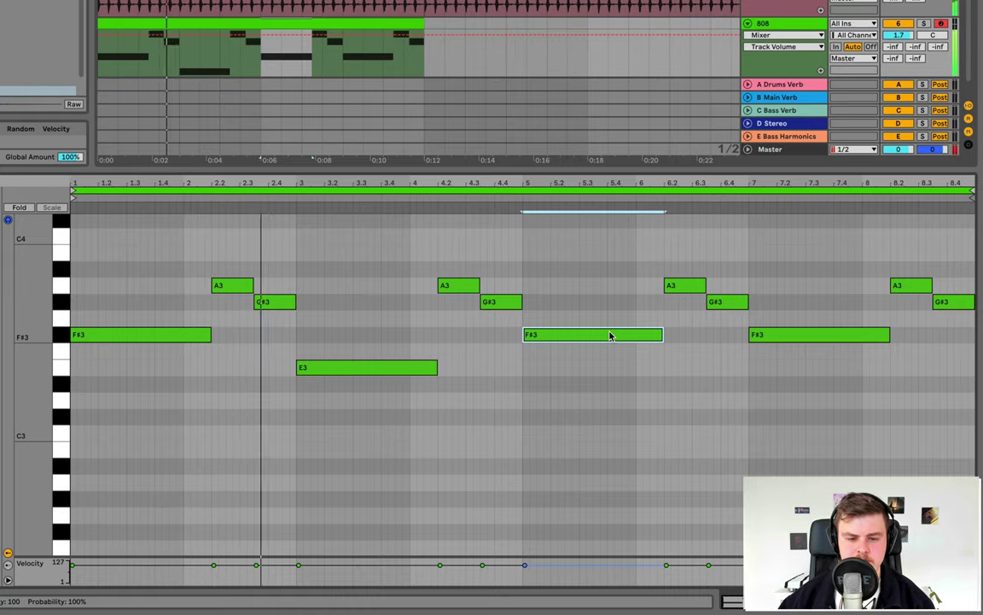
pyautogui.press('Down')
pyautogui.press('Down')
pyautogui.press('Down')
pyautogui.press('Down')
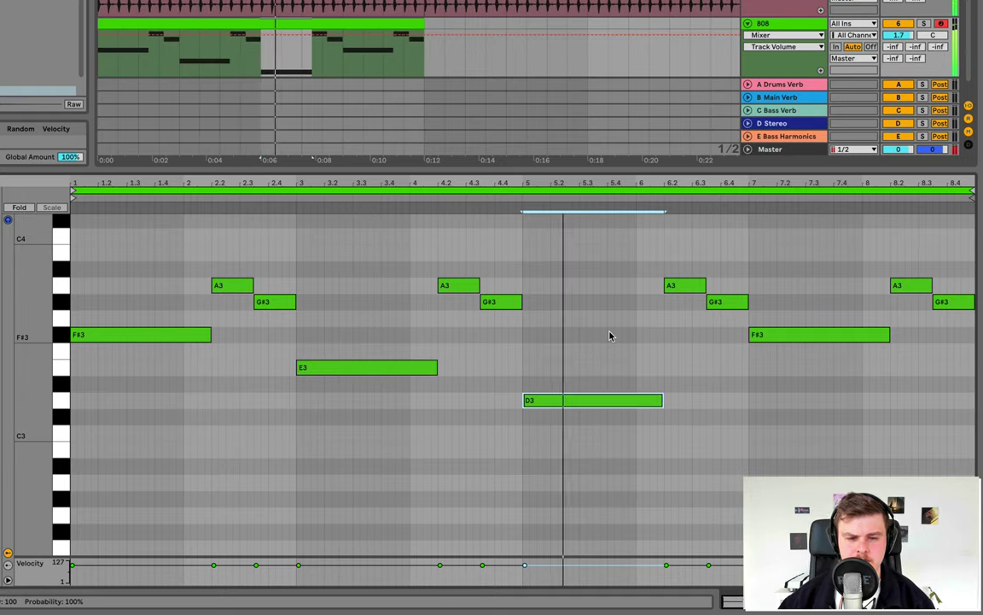
pyautogui.click(791, 335)
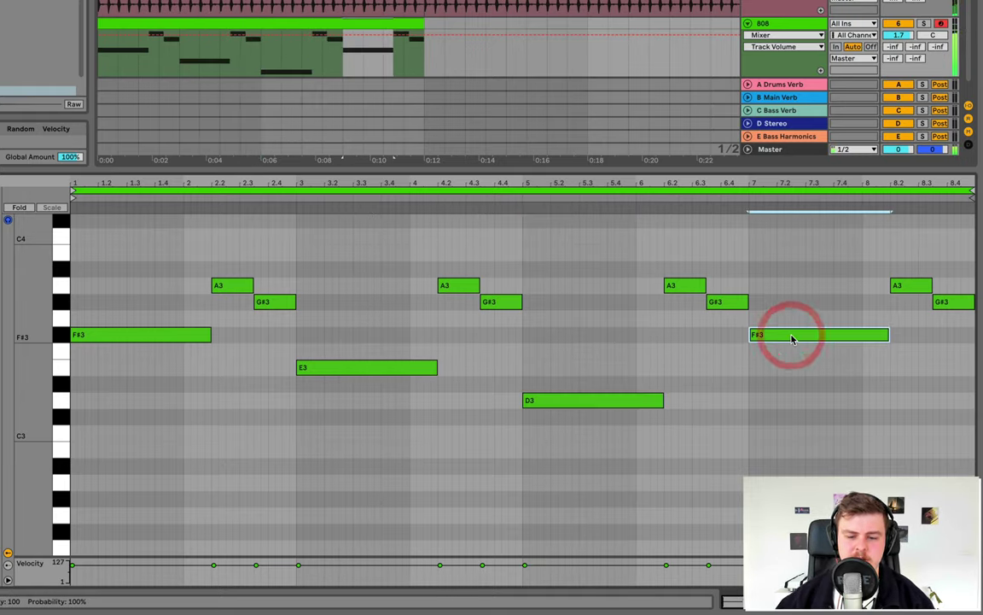
pyautogui.press('Down')
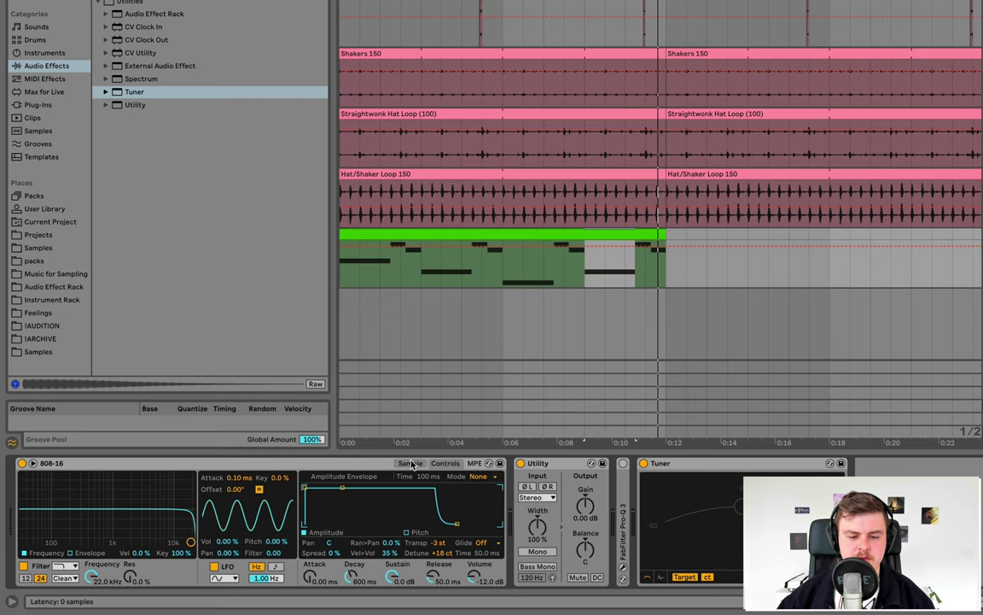
# Set the 808-16 sampler's number of voices to 1
pyautogui.click(411, 463)
pyautogui.click(253, 551)
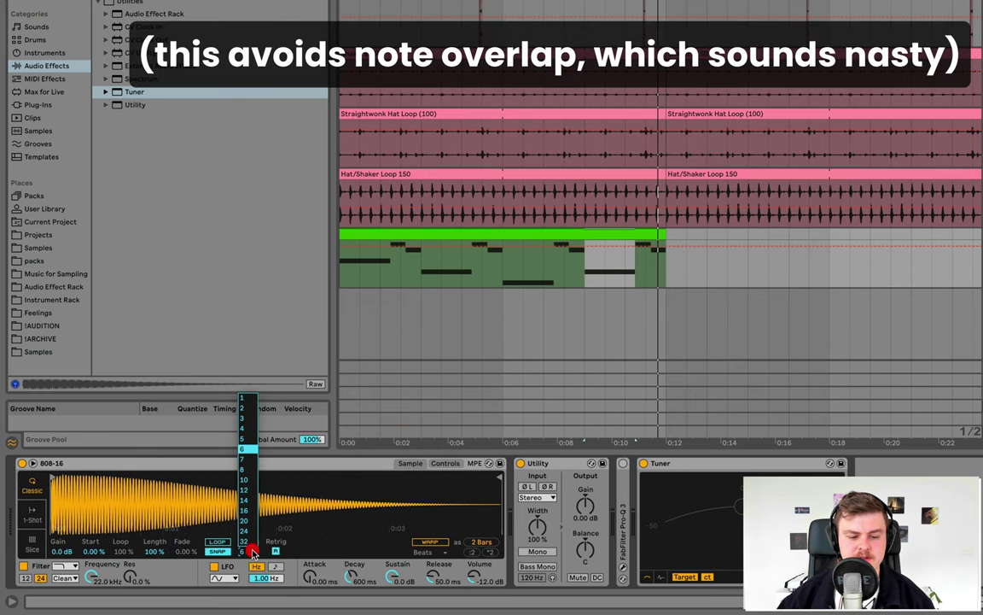
pyautogui.click(246, 399)
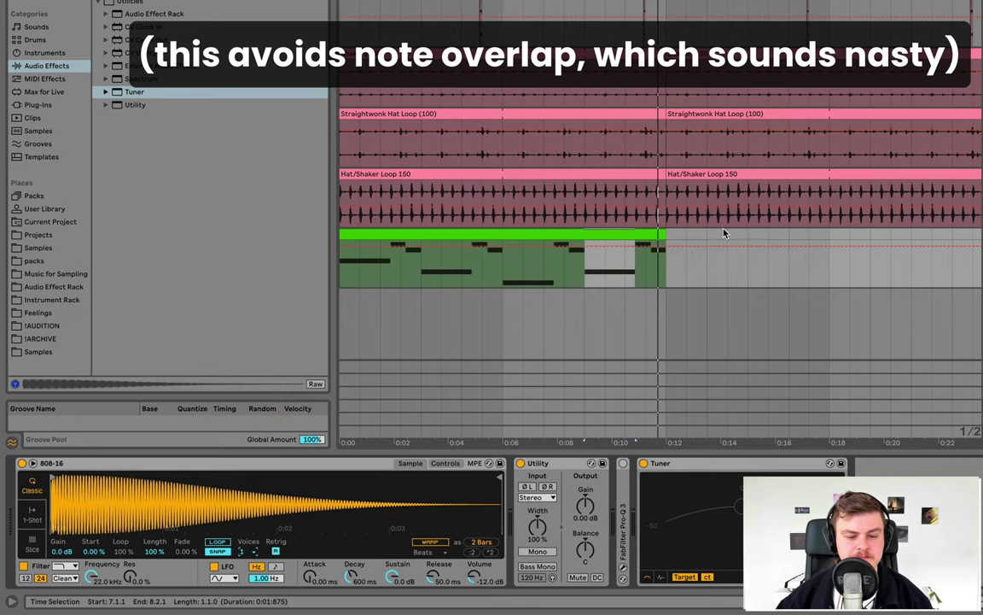
# Copy the eight-bar 808 clip and paste it at bar 17 on the same track
pyautogui.click(638, 234)
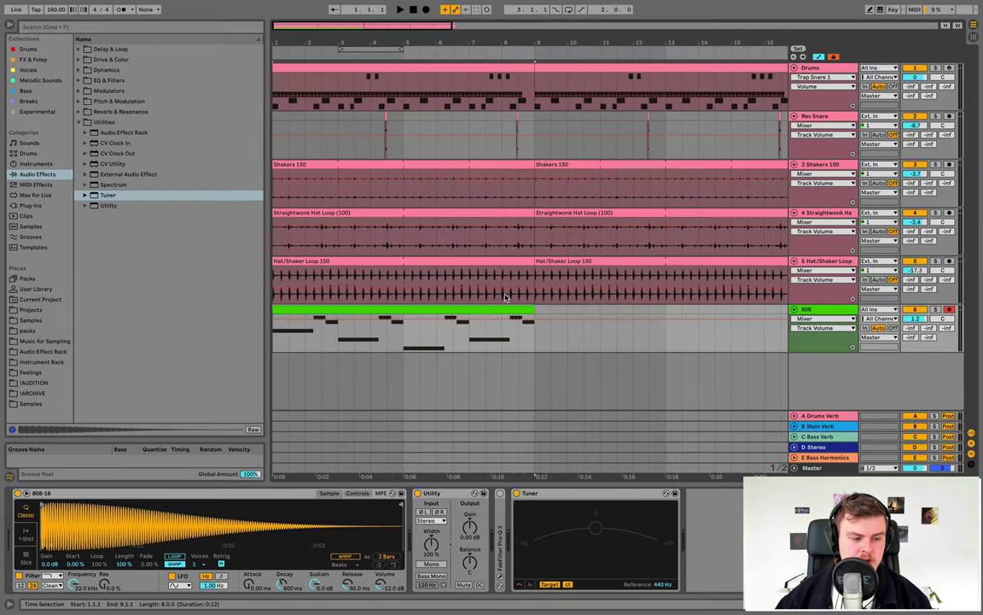
pyautogui.moveTo(524, 42); pyautogui.dragTo(524, 18)
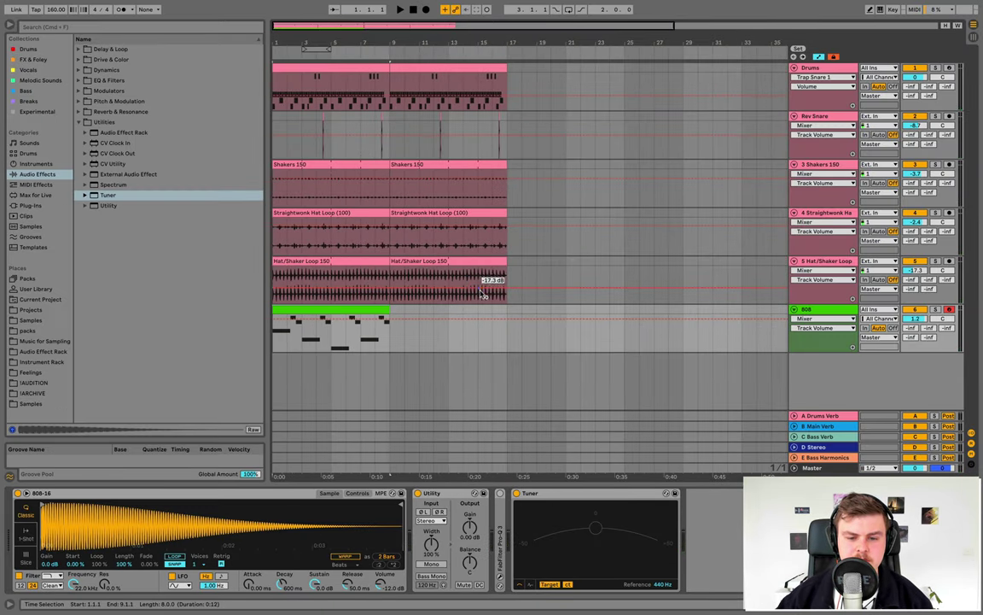
pyautogui.click(507, 311)
pyautogui.hotkey('ctrl', 'v')
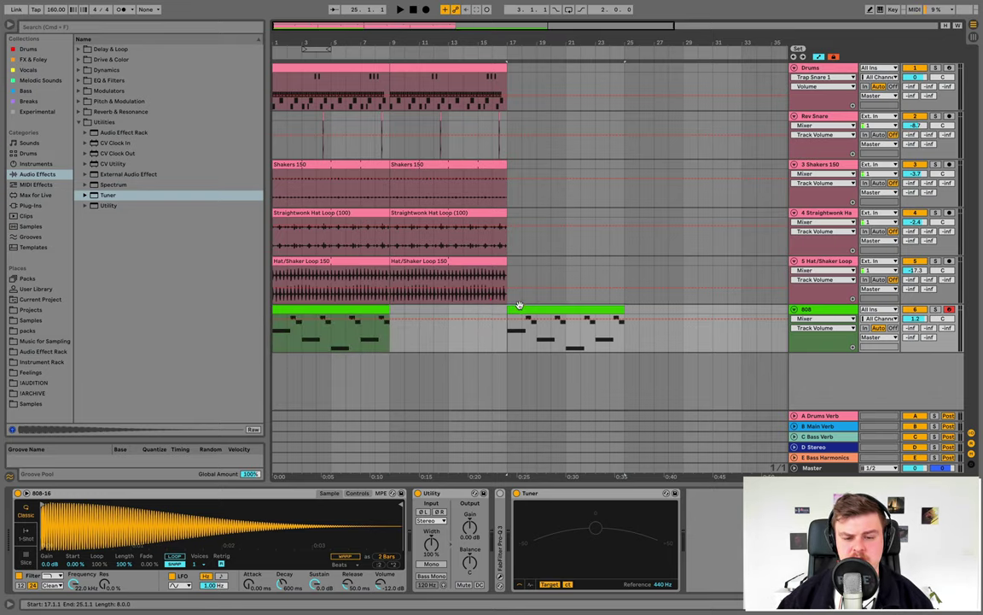
# Raise the long notes at bars 3, 5 and 7 of the first 808 clip to F#3
pyautogui.doubleClick(333, 309)
pyautogui.moveTo(480, 391); pyautogui.dragTo(476, 443)
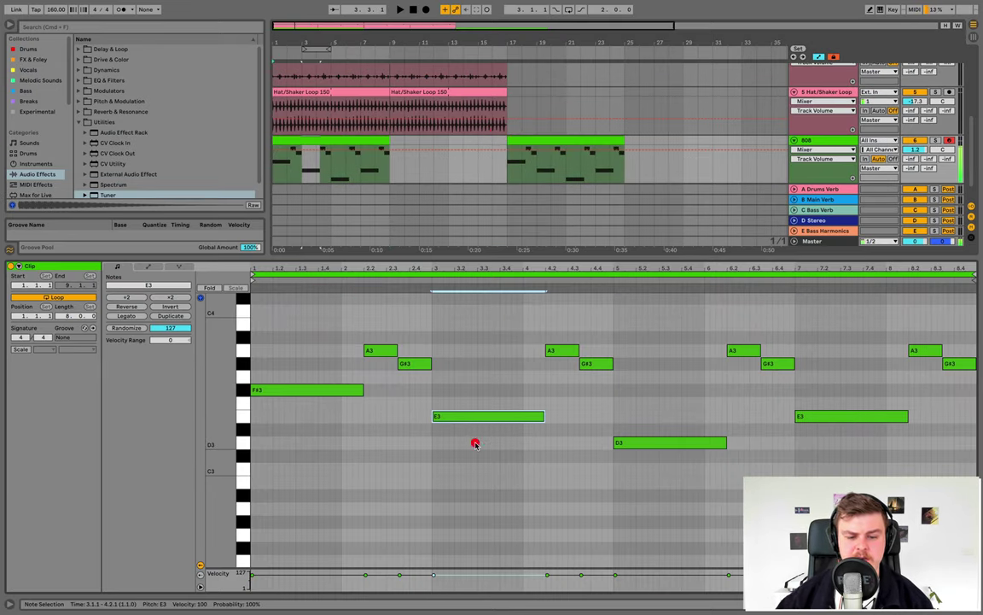
pyautogui.press('Up')
pyautogui.press('Up')
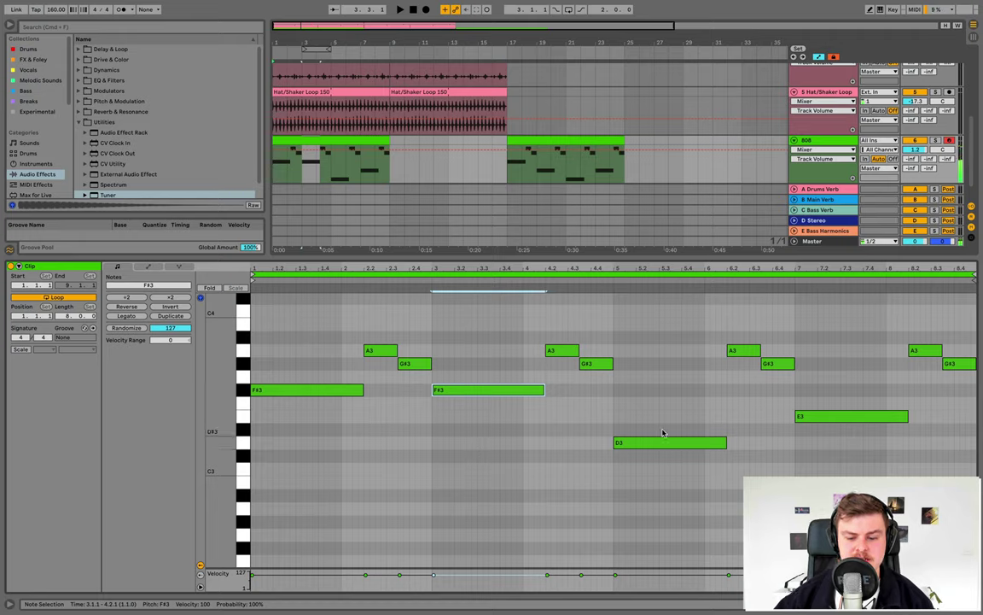
pyautogui.moveTo(662, 433); pyautogui.dragTo(655, 392)
pyautogui.click(848, 416)
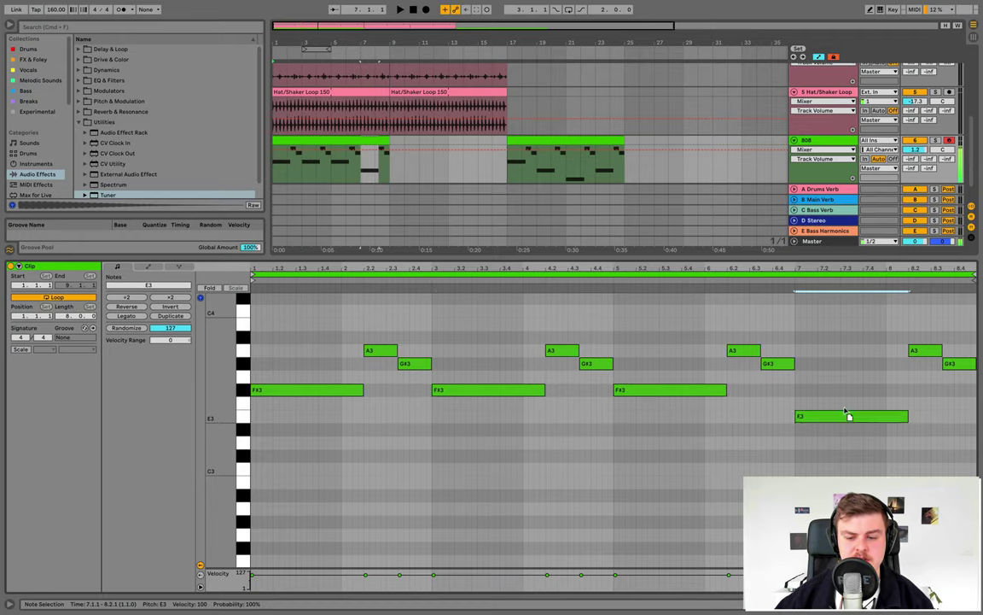
# Play back the first 808 clip and set the 808 track's volume to 0.1 dB
pyautogui.click(525, 136)
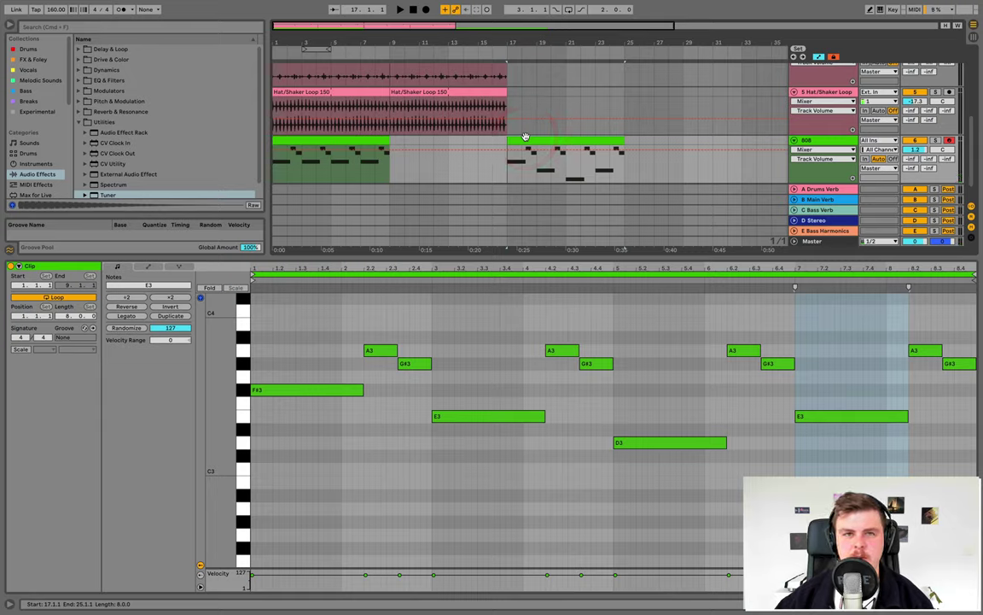
pyautogui.click(355, 139)
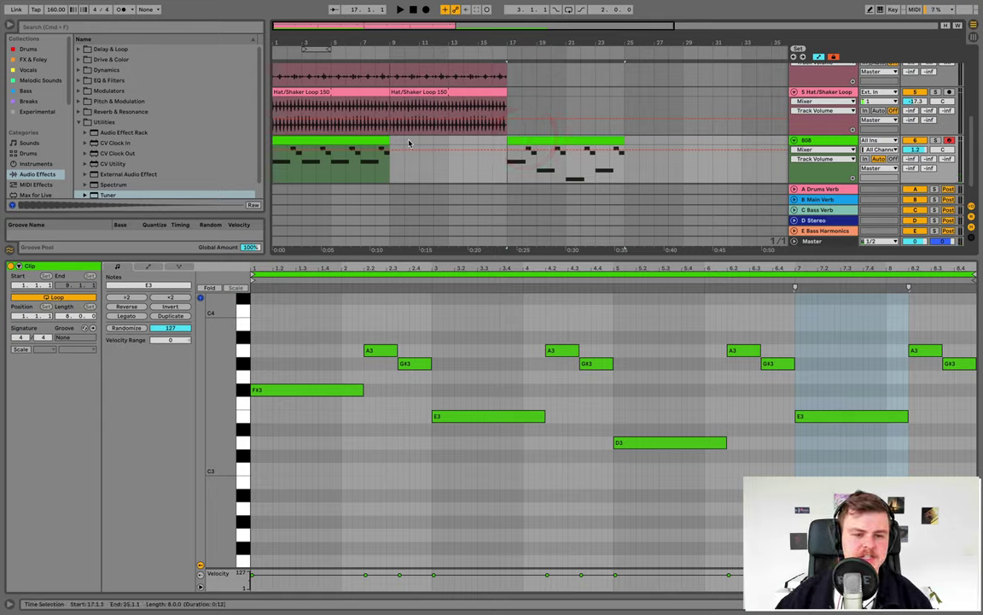
pyautogui.click(356, 139)
pyautogui.press('space')
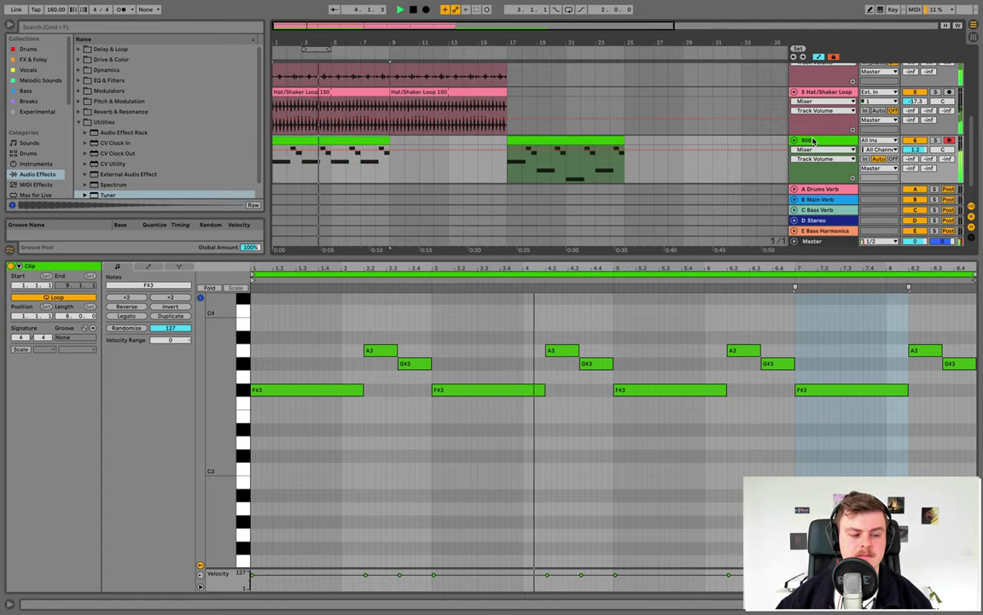
pyautogui.click(813, 141)
pyautogui.moveTo(912, 318); pyautogui.dragTo(912, 312)
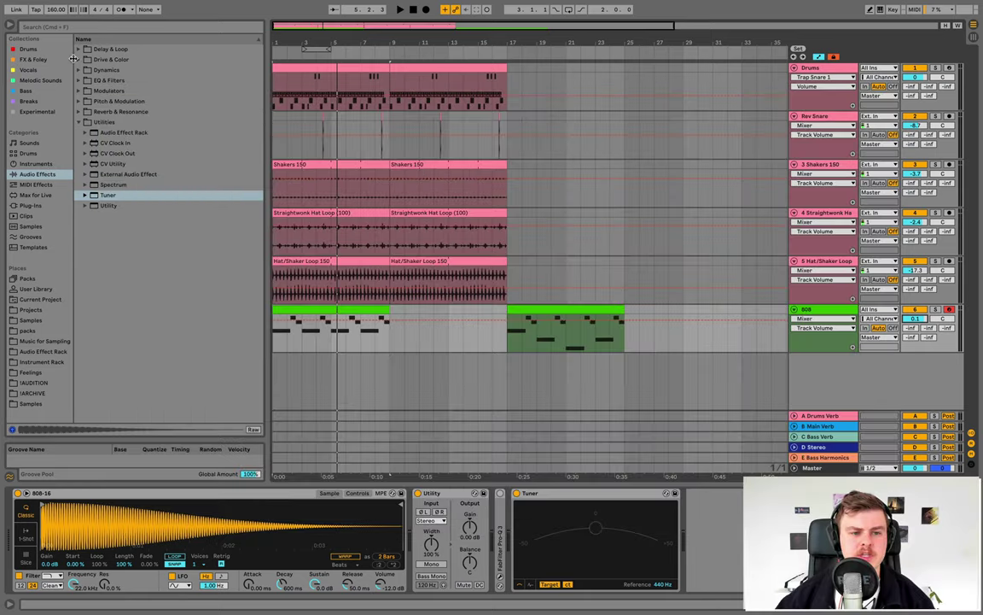
# Add a Compressor to the 808 track and sidechain it from the Drums track's Trap Kick 12, Post Mixer
pyautogui.click(77, 70)
pyautogui.doubleClick(107, 80)
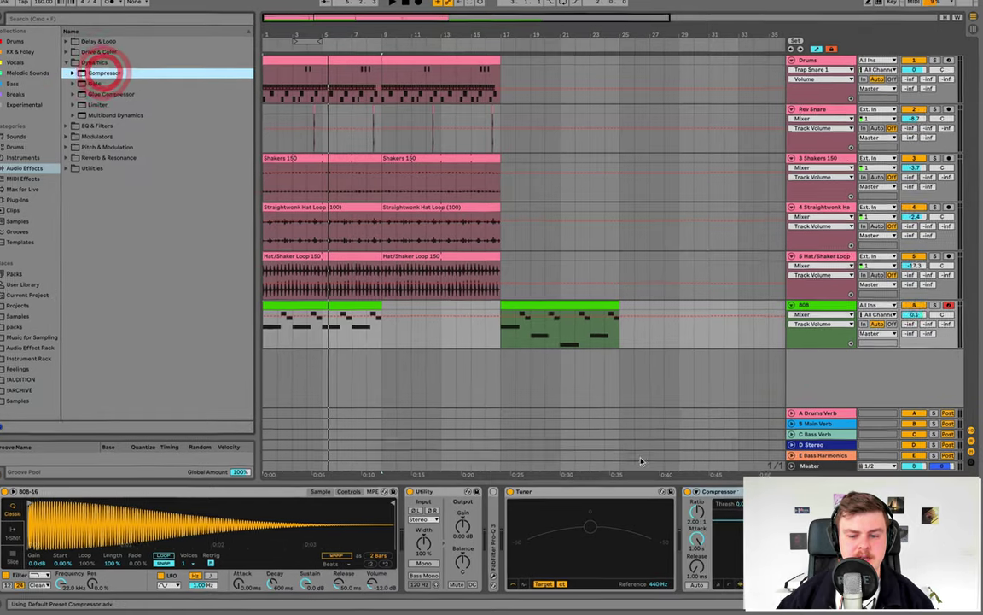
pyautogui.click(289, 318)
pyautogui.click(310, 343)
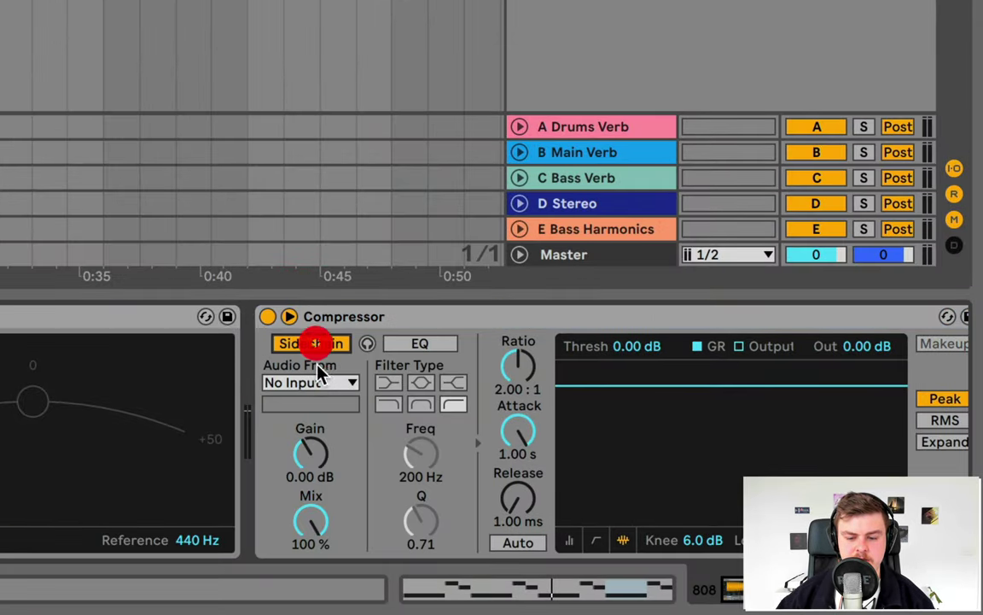
pyautogui.click(308, 381)
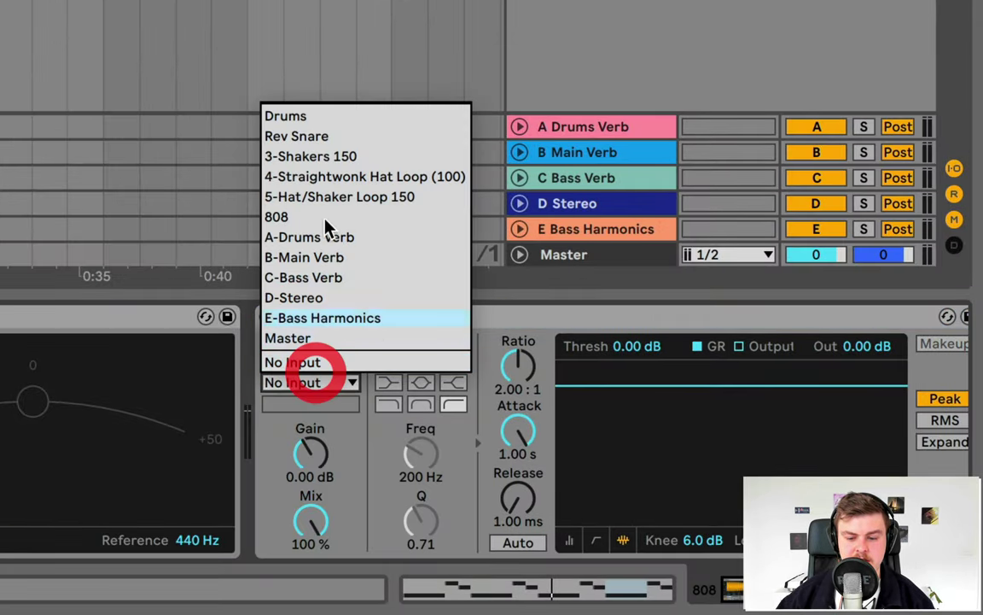
pyautogui.click(302, 117)
pyautogui.click(317, 405)
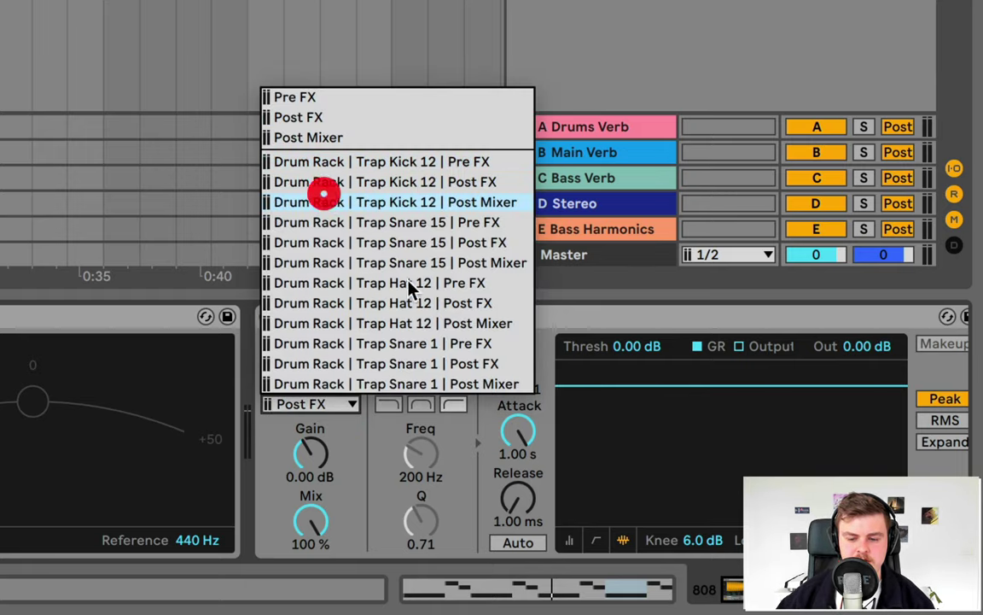
# Set the Compressor's ratio to inf:1, attack to 3.80 ms and release to 58.2 ms, and lower its threshold
pyautogui.hscroll(3, 534, 444)
pyautogui.moveTo(349, 369); pyautogui.dragTo(350, 282)
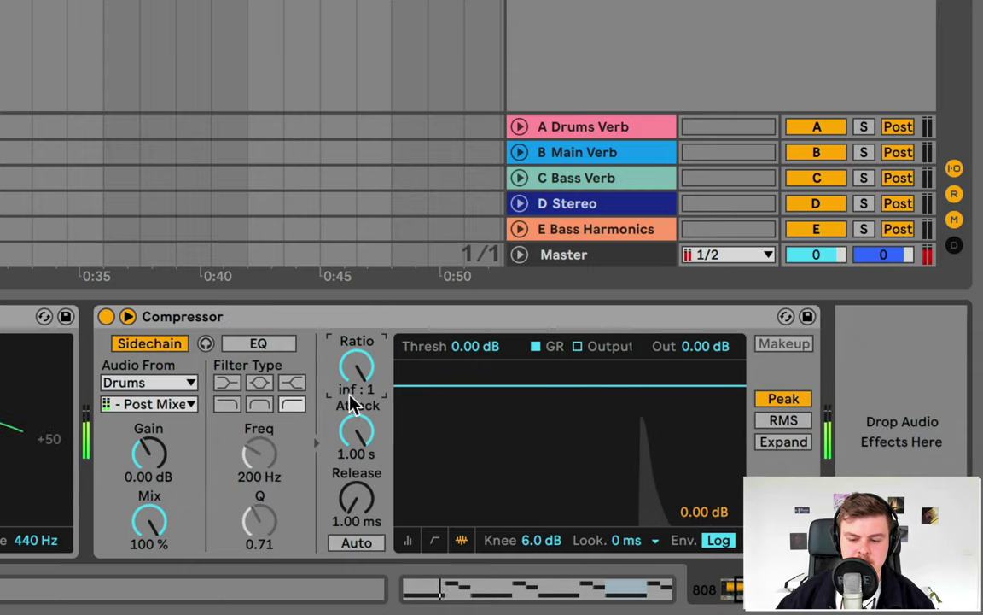
pyautogui.moveTo(354, 405); pyautogui.dragTo(365, 495)
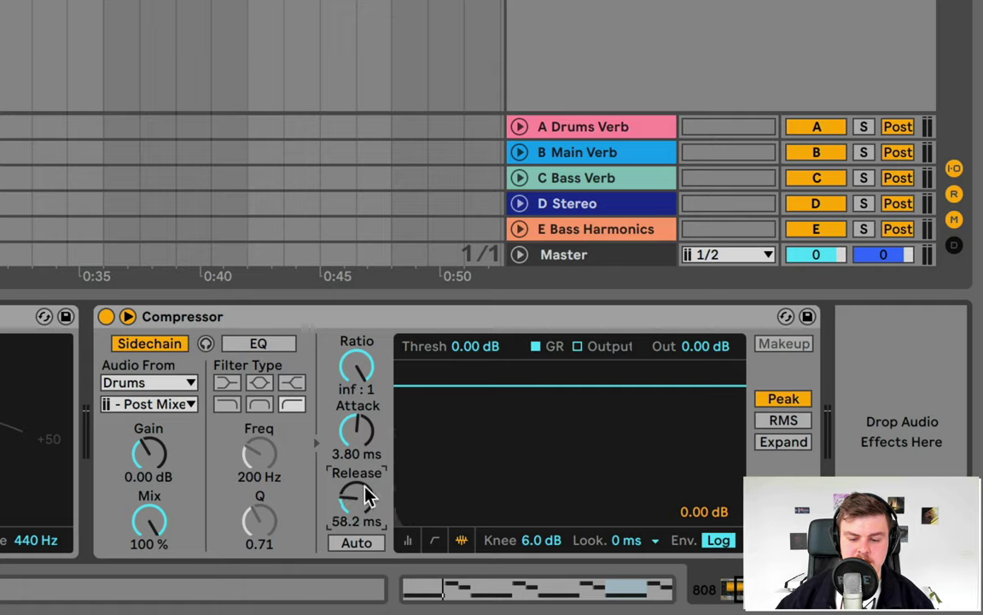
pyautogui.press('space')
pyautogui.moveTo(441, 399); pyautogui.dragTo(441, 449)
# Enable the Compressor's sidechain EQ and set its filter frequency to 290 Hz
pyautogui.click(268, 342)
pyautogui.moveTo(269, 458); pyautogui.dragTo(269, 431)
pyautogui.moveTo(483, 433); pyautogui.dragTo(483, 457)
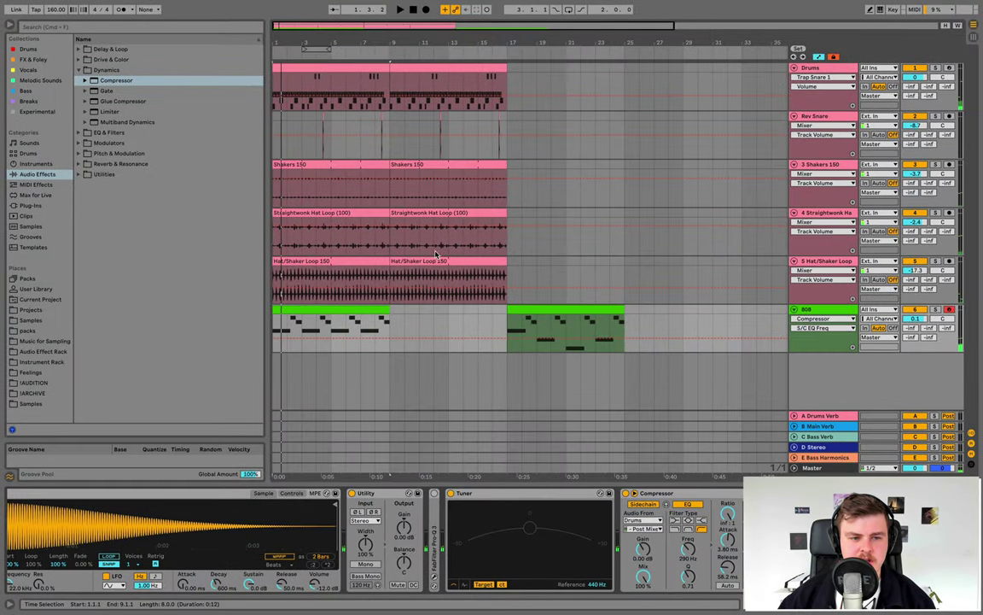
# Insert a Drum Buss between the Tuner and the Compressor on the 808 track and start playback
pyautogui.click(81, 50)
pyautogui.click(81, 133)
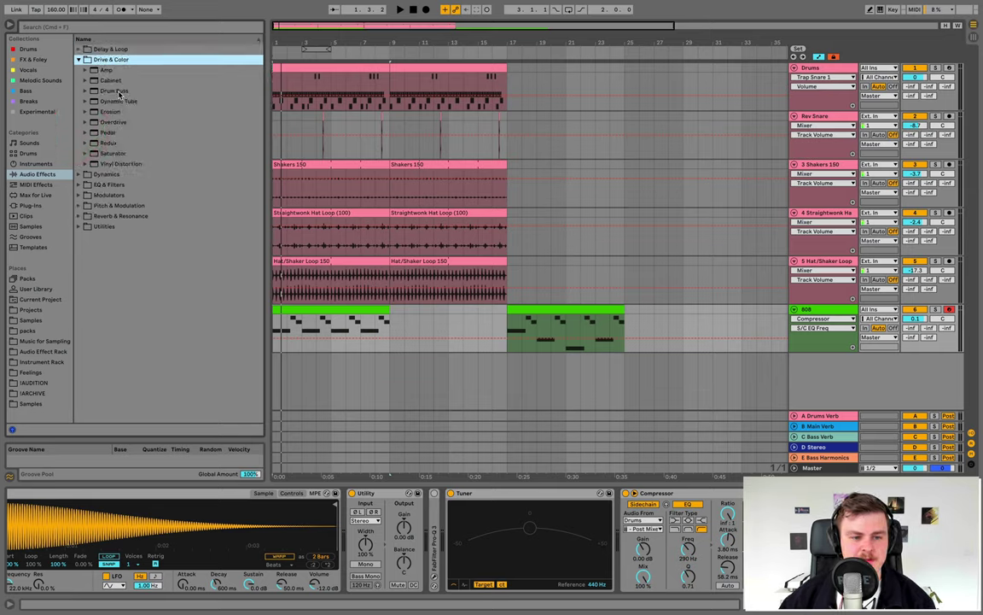
pyautogui.click(116, 91)
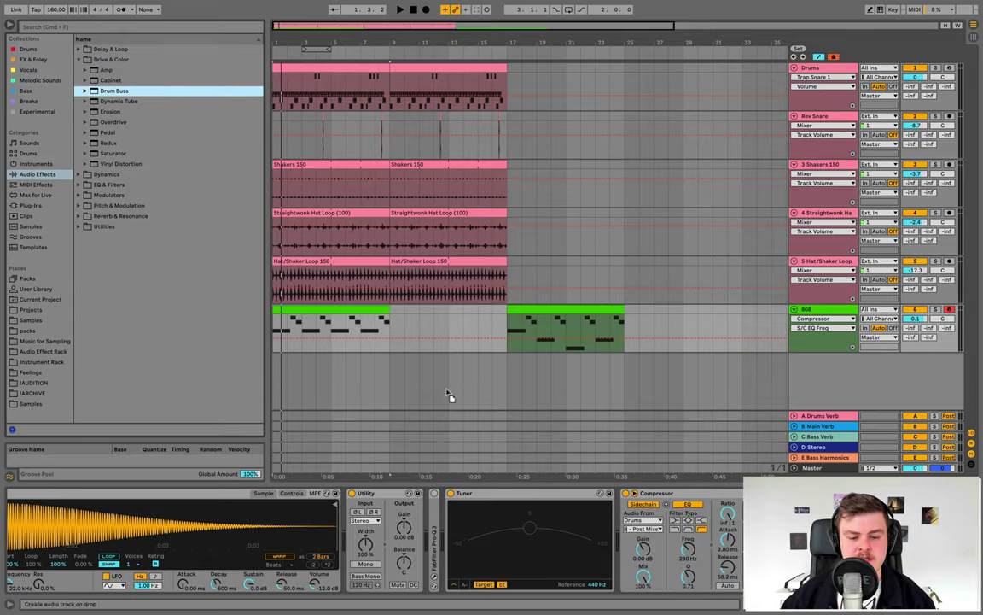
pyautogui.moveTo(608, 519); pyautogui.dragTo(635, 495)
pyautogui.press('space')
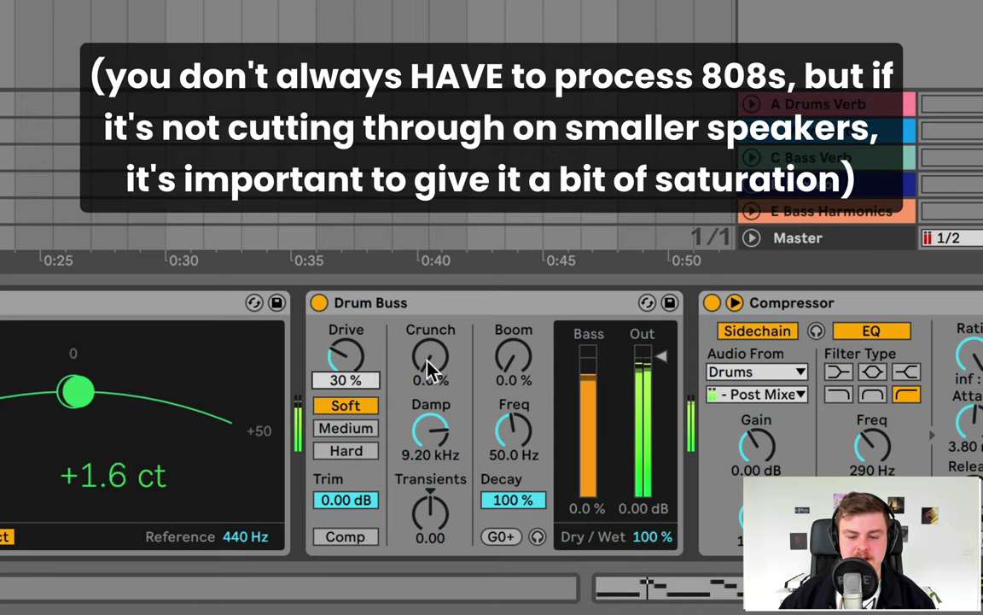
# Set the Drum Buss to Crunch 19%, Drive 25%, Damp 20.0 kHz, Trim -3.75 dB and Dry/Wet 70%
pyautogui.moveTo(427, 362)
pyautogui.mouseDown()
pyautogui.moveTo(427, 319)
pyautogui.moveTo(431, 341)
pyautogui.mouseUp()
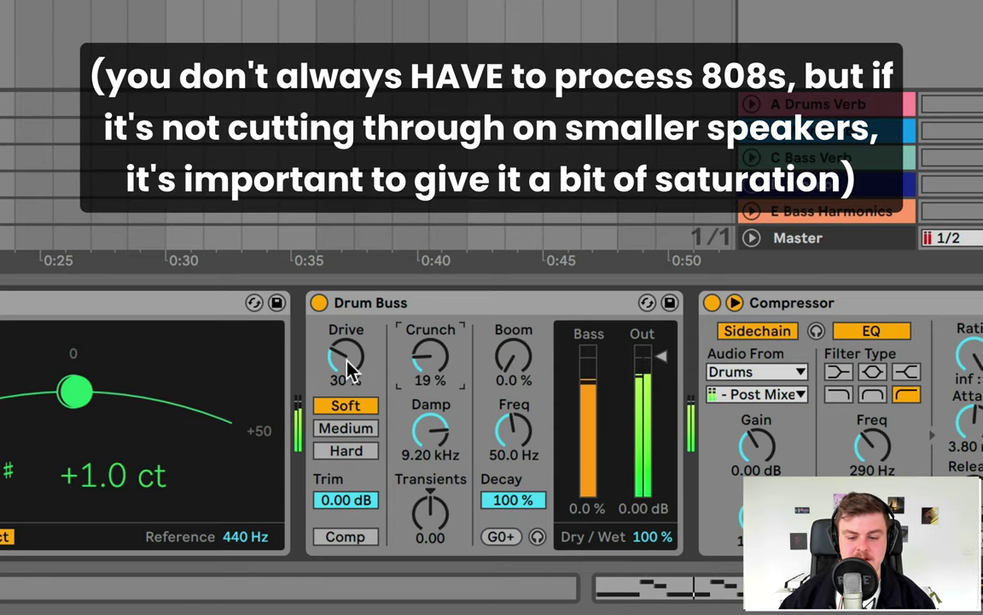
pyautogui.moveTo(350, 365); pyautogui.dragTo(350, 369)
pyautogui.moveTo(431, 426); pyautogui.dragTo(421, 384)
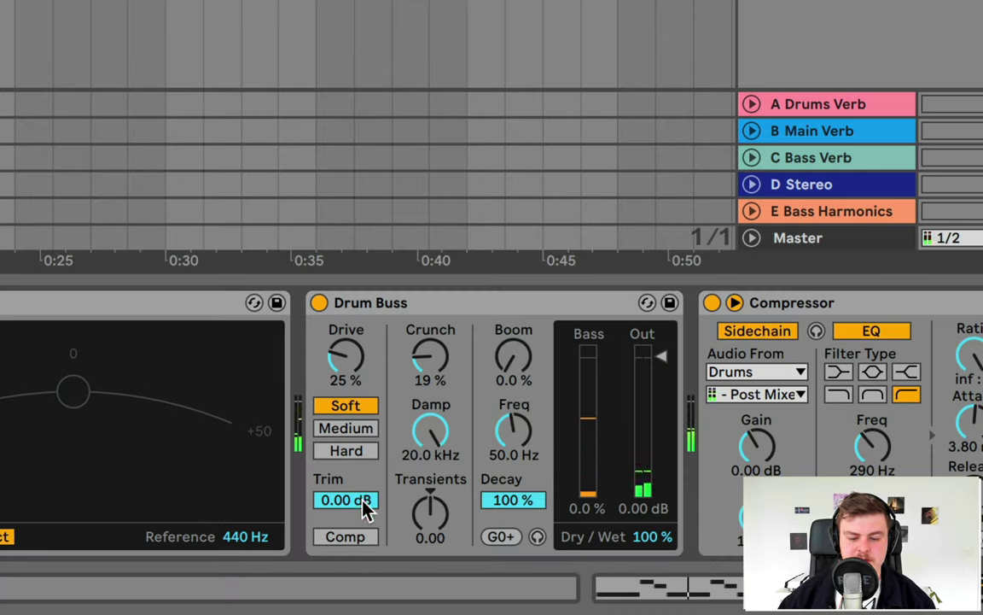
pyautogui.moveTo(365, 509)
pyautogui.mouseDown()
pyautogui.moveTo(365, 518)
pyautogui.moveTo(362, 495)
pyautogui.mouseUp()
pyautogui.moveTo(649, 546); pyautogui.dragTo(650, 565)
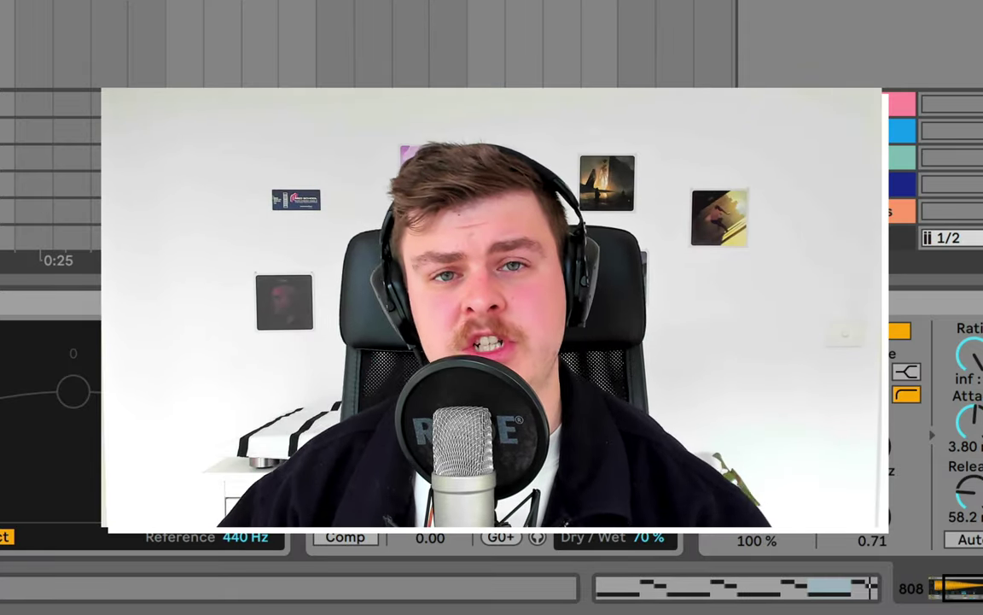
# Duplicate the first 808 clip to bar 9 and add two new MIDI tracks below the 808 track
pyautogui.press('super+d')
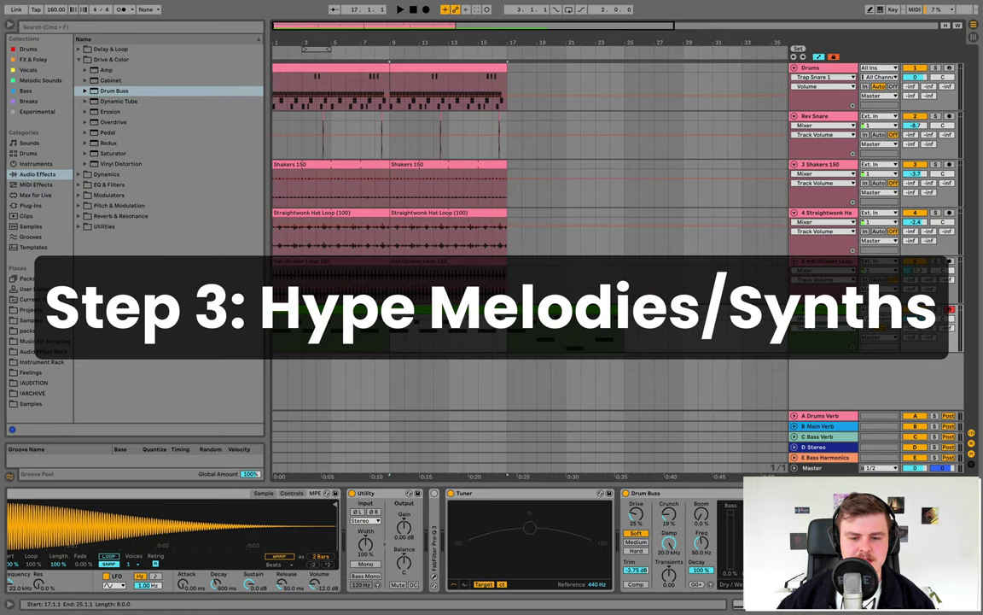
pyautogui.press('super+shift+t')
pyautogui.press('super+shift+t')
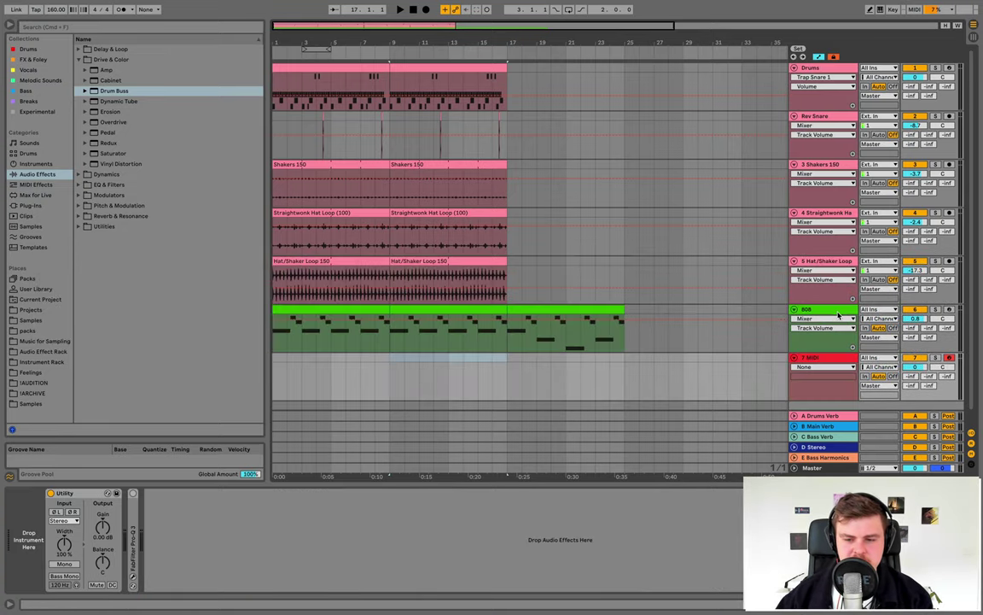
# Rename the first new MIDI track as Pad
pyautogui.click(830, 321)
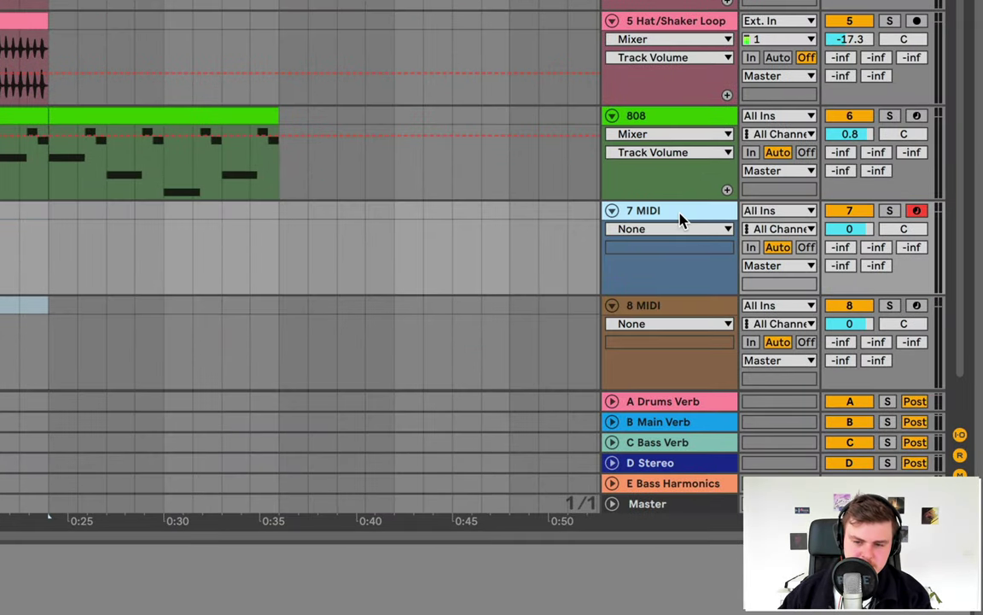
pyautogui.hotkey('ctrl', 'r')
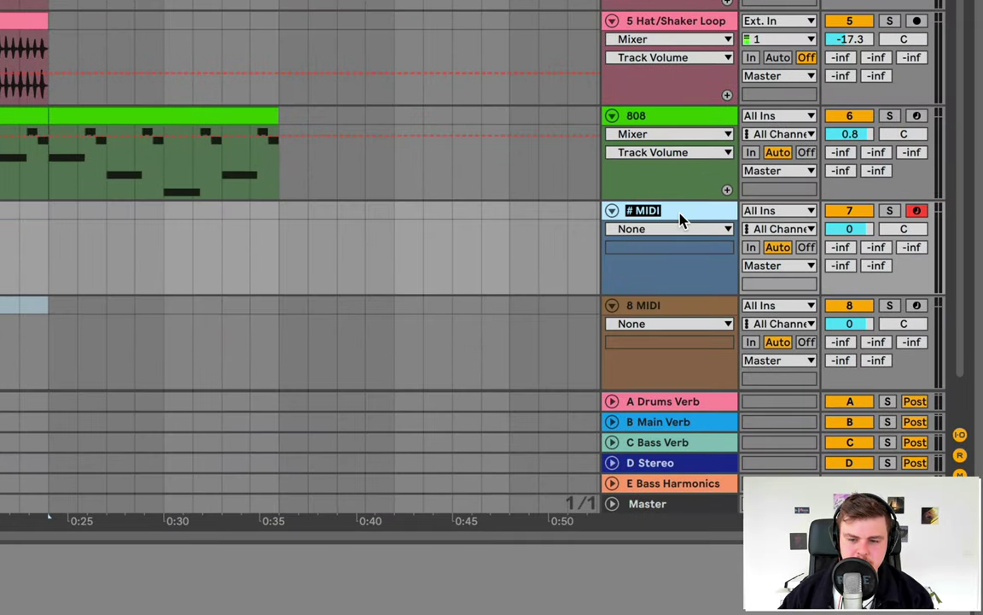
pyautogui.write('Pad')
pyautogui.press('Return')
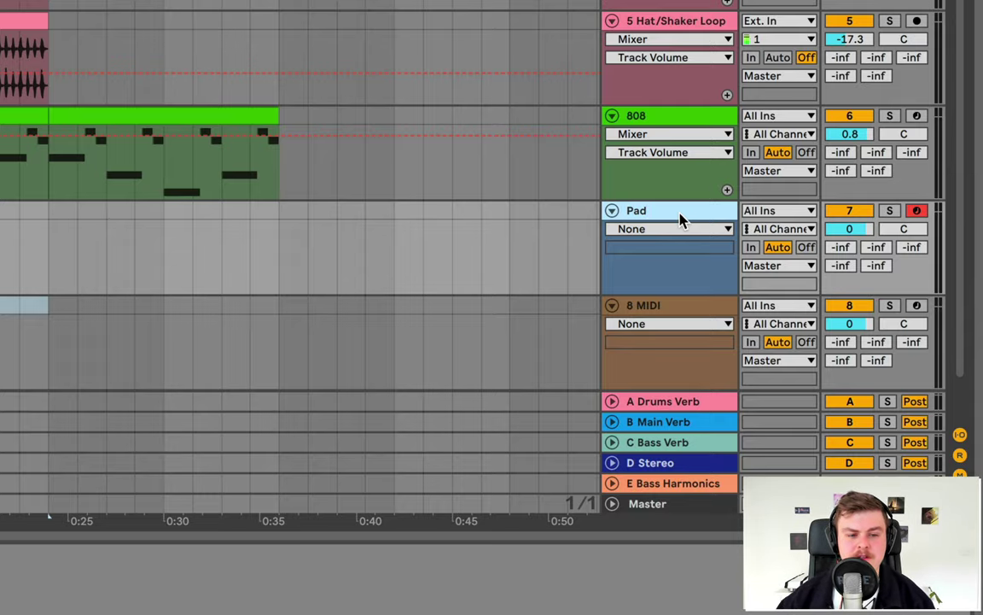
# Load the LABS plug-in on the Pad track with the Impure preset from the Piano Pads synths
pyautogui.click(31, 206)
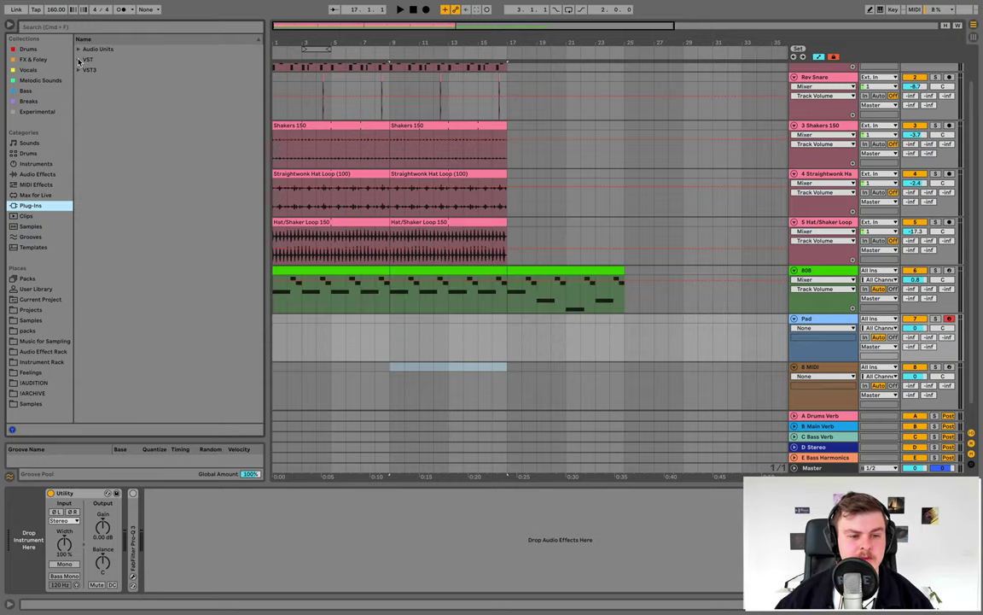
pyautogui.click(78, 60)
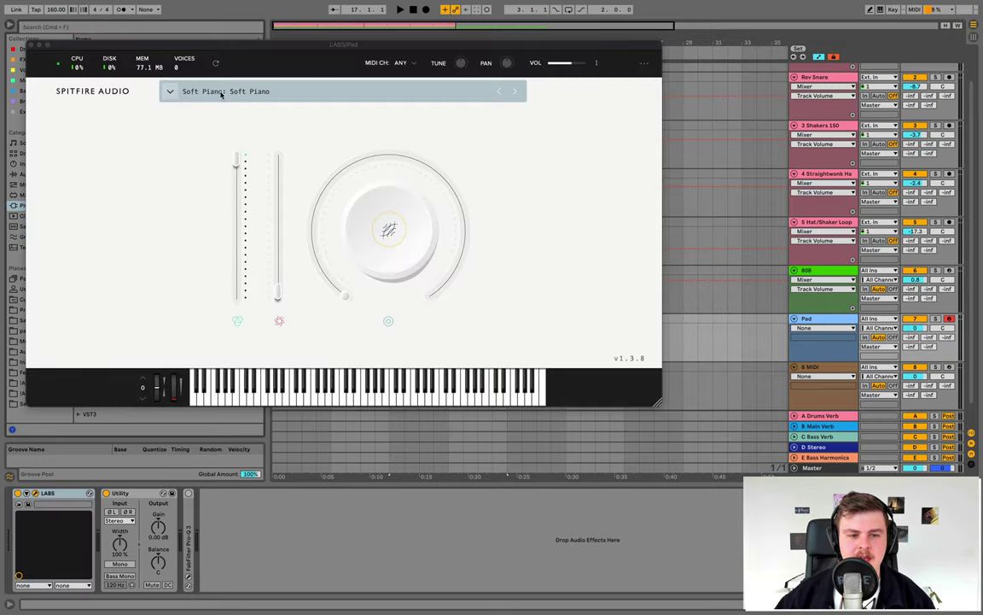
pyautogui.click(222, 94)
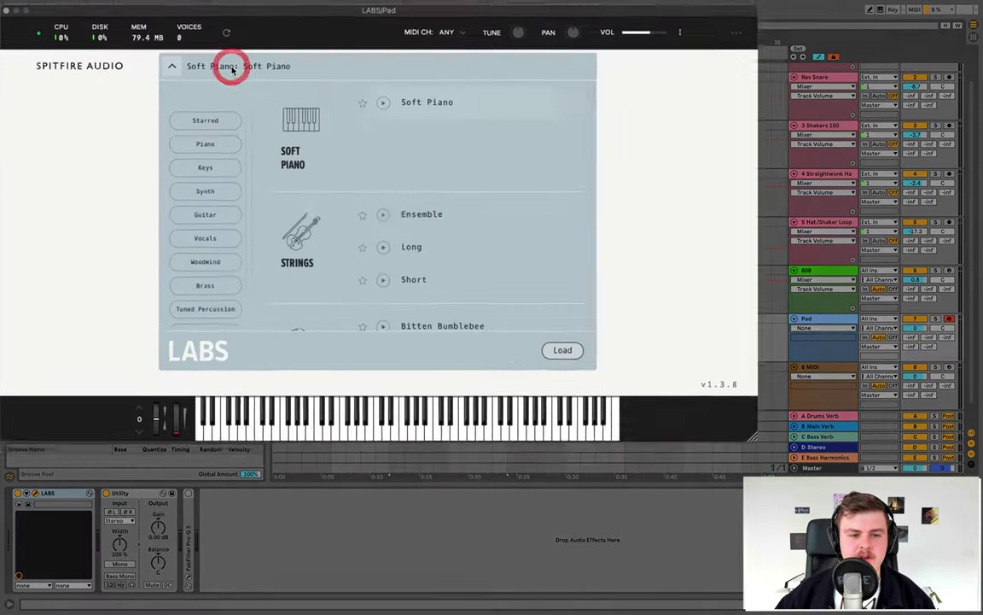
pyautogui.click(204, 191)
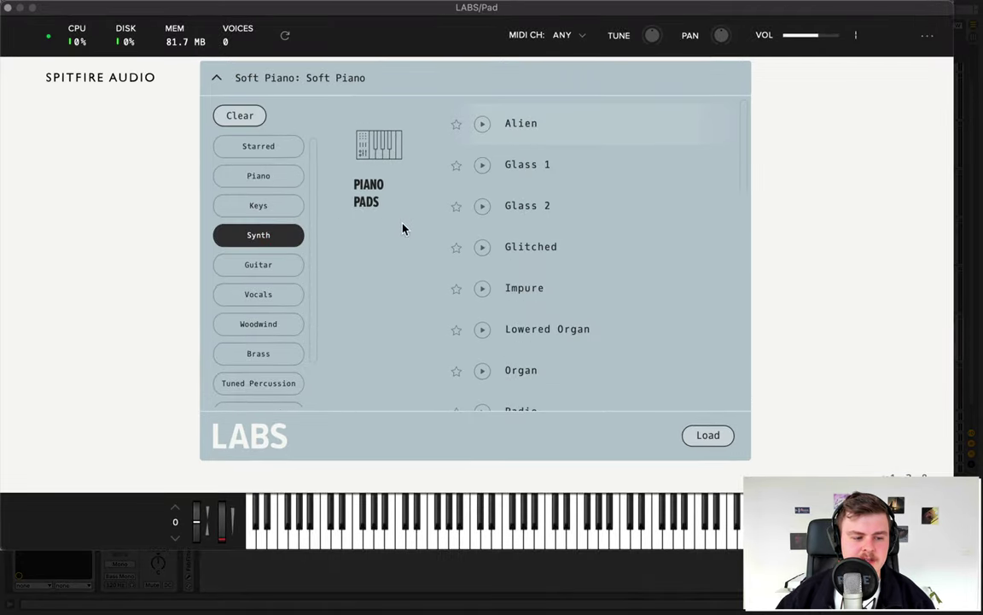
pyautogui.scroll(-3, 531, 189)
pyautogui.doubleClick(565, 175)
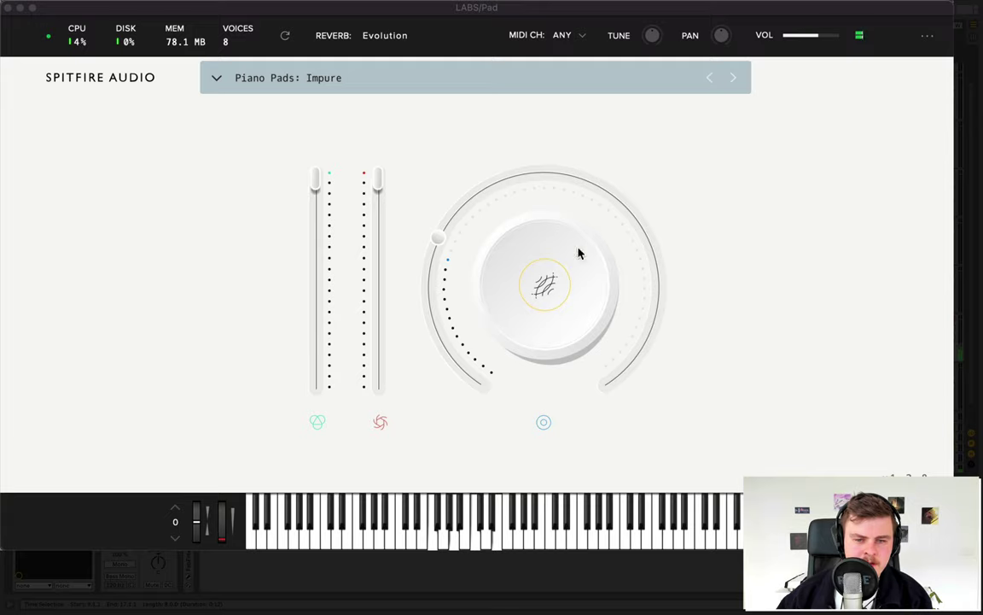
# Raise the LABS volume to about 181% and set the pad's attack to about 71.5 ms
pyautogui.moveTo(821, 37); pyautogui.dragTo(826, 39)
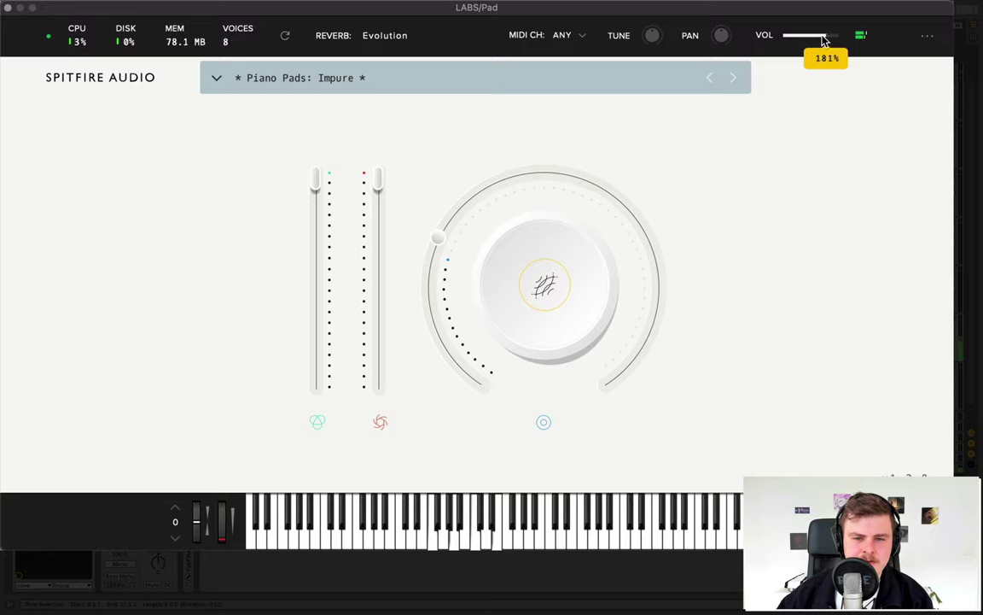
pyautogui.moveTo(822, 40); pyautogui.dragTo(823, 38)
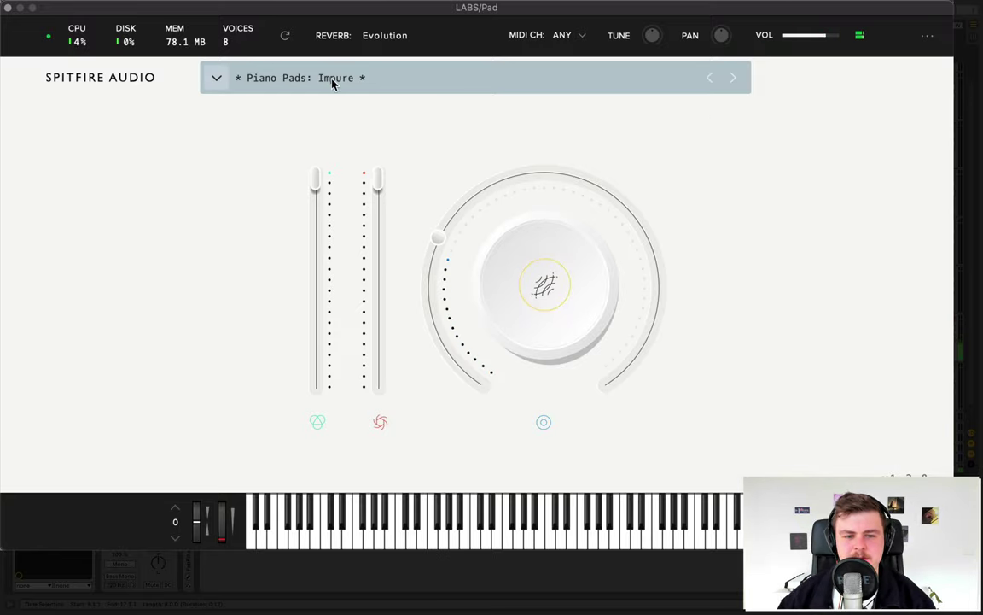
pyautogui.moveTo(538, 281)
pyautogui.click(724, 256)
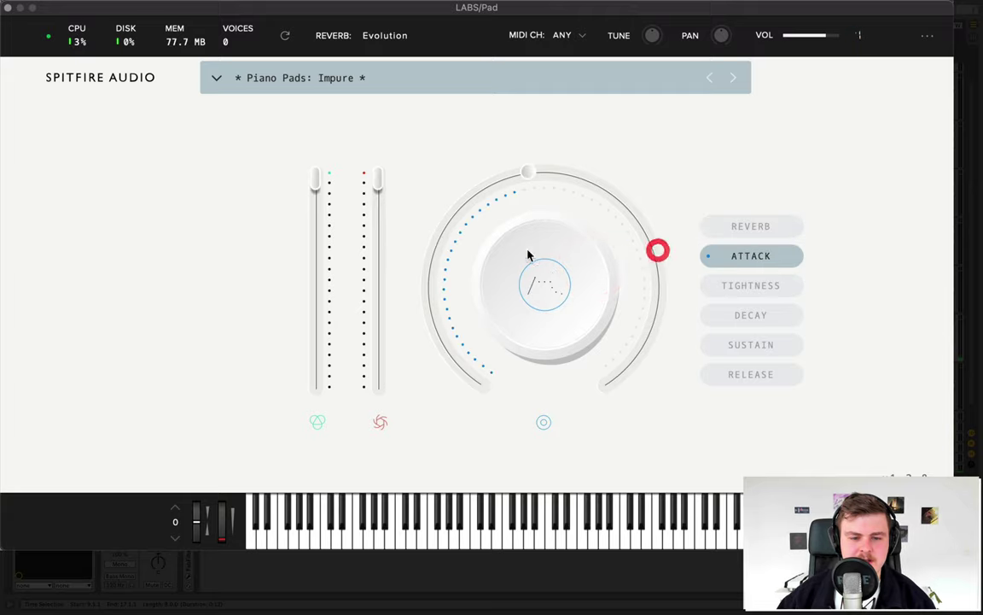
pyautogui.moveTo(512, 189); pyautogui.dragTo(478, 192)
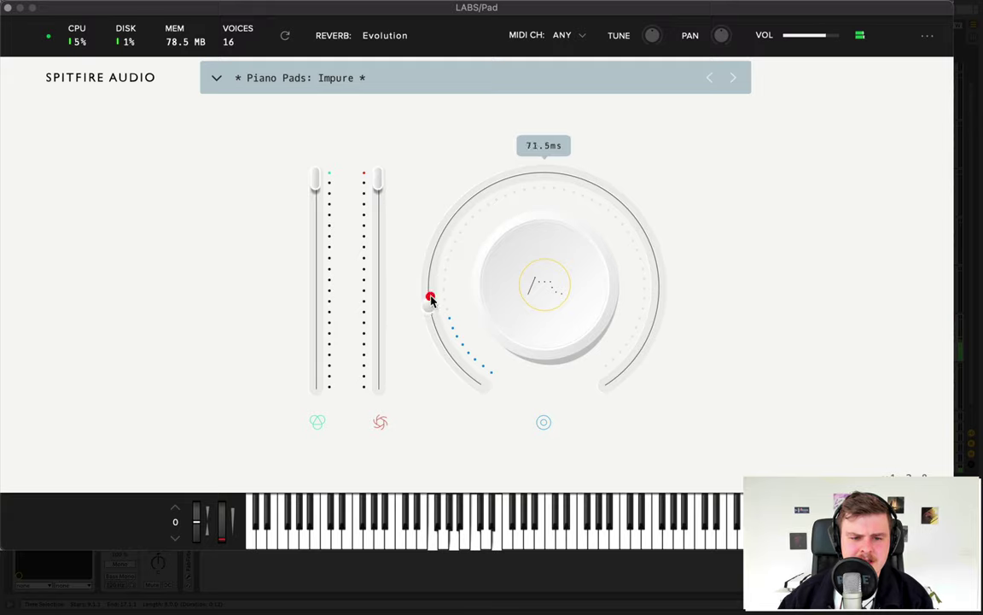
pyautogui.moveTo(431, 299); pyautogui.dragTo(429, 305)
pyautogui.moveTo(504, 274)
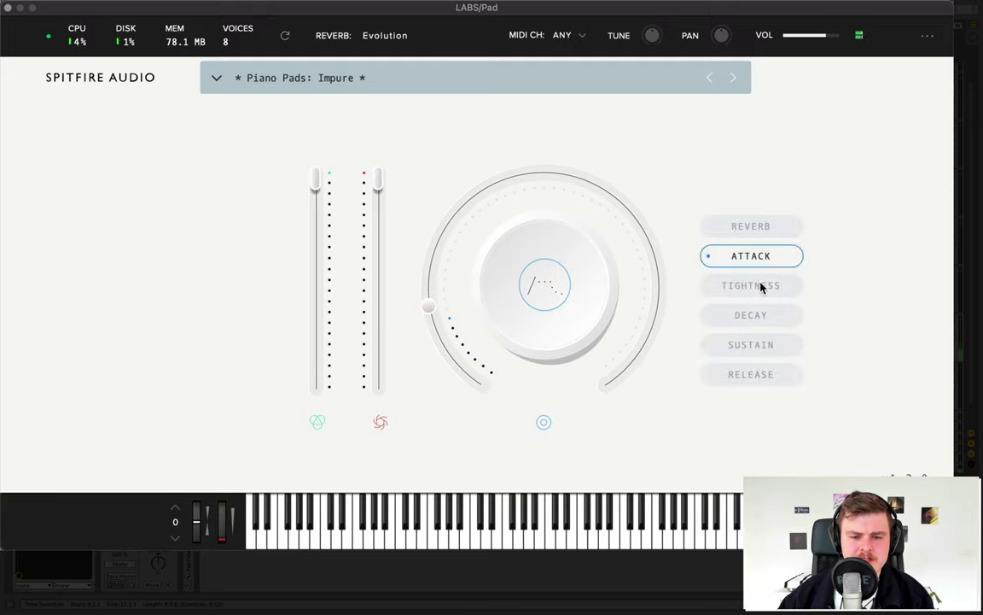
# Set the pad's release in LABS to about halfway and close the plug-in window
pyautogui.click(751, 374)
pyautogui.moveTo(586, 178); pyautogui.dragTo(583, 186)
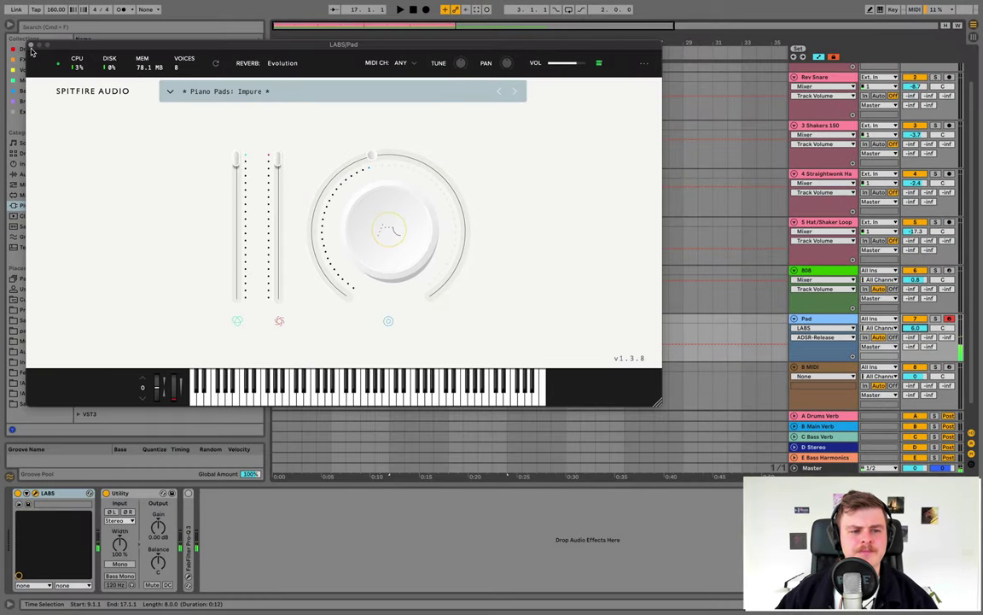
pyautogui.click(8, 7)
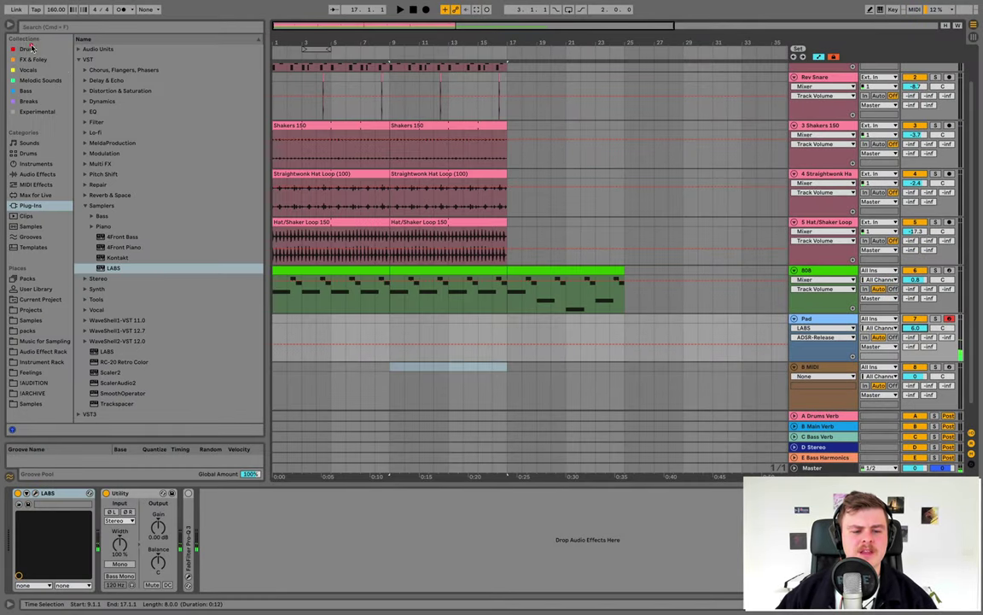
# Copy the 808 clip at bar 17 onto the Pad track at bar 17 and audition it briefly
pyautogui.click(535, 270)
pyautogui.click(512, 323)
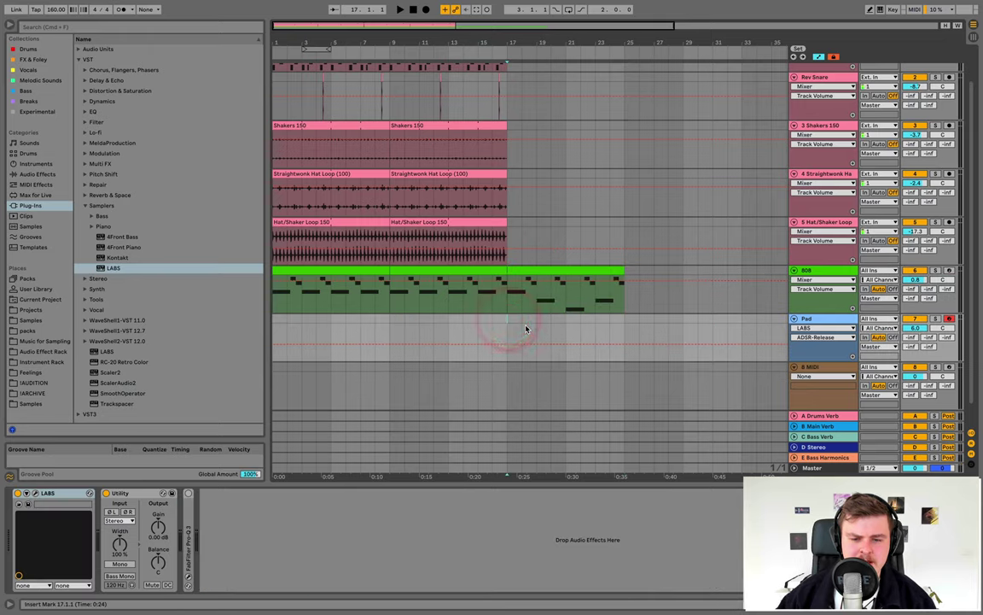
pyautogui.hotkey('ctrl', 'v')
pyautogui.press('space')
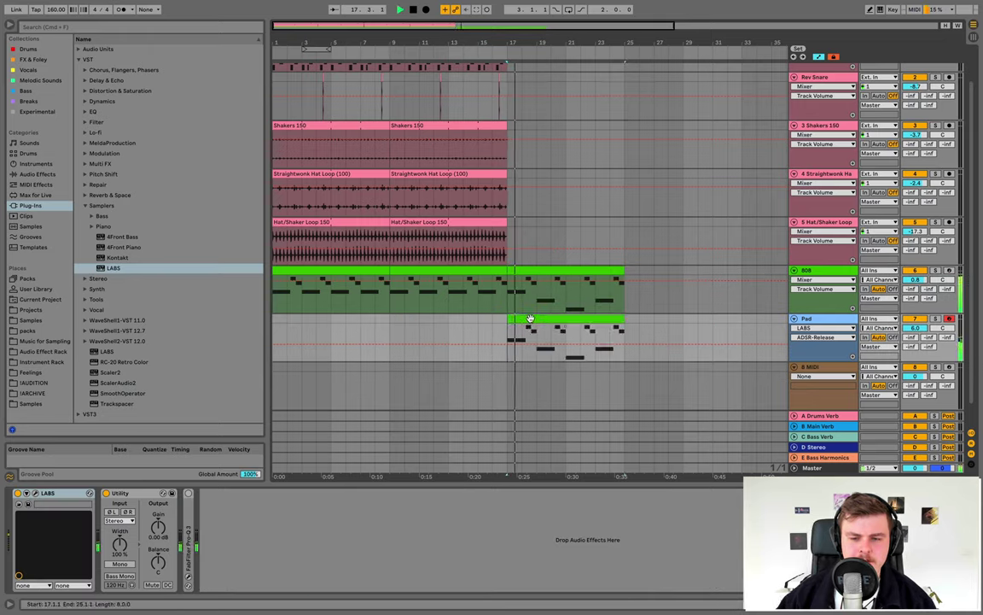
pyautogui.press('space')
# Duplicate all notes of the Pad clip one octave lower
pyautogui.doubleClick(530, 318)
pyautogui.click(671, 380)
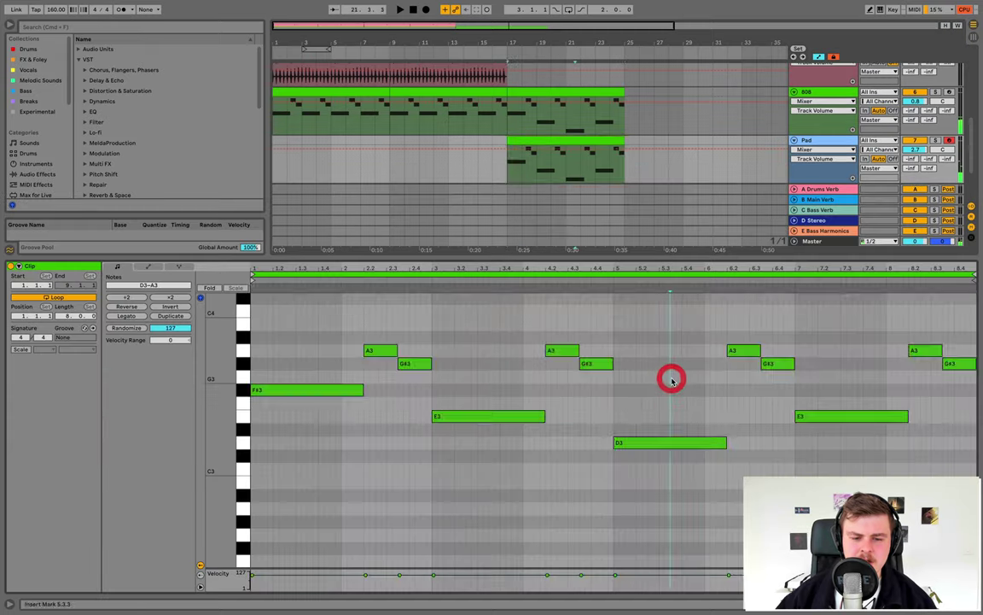
pyautogui.press('super+a')
pyautogui.hotkey('ctrl', 'c')
pyautogui.hotkey('ctrl', 'v')
pyautogui.hotkey('shift', 'Down')
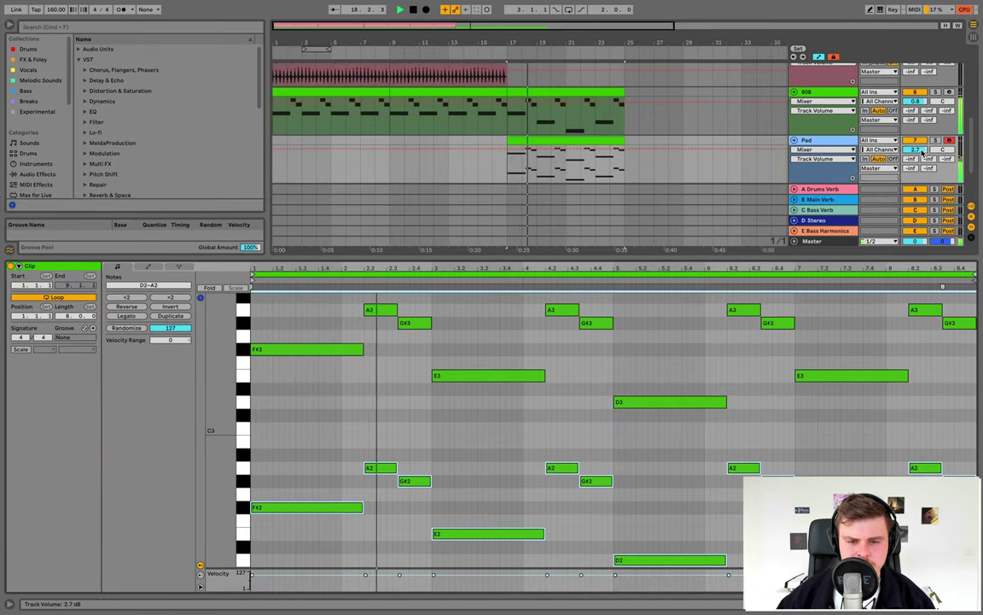
# Adjust the reverb amount of the Pad track's LABS instrument during playback
pyautogui.hotkey('shift', 'Tab')
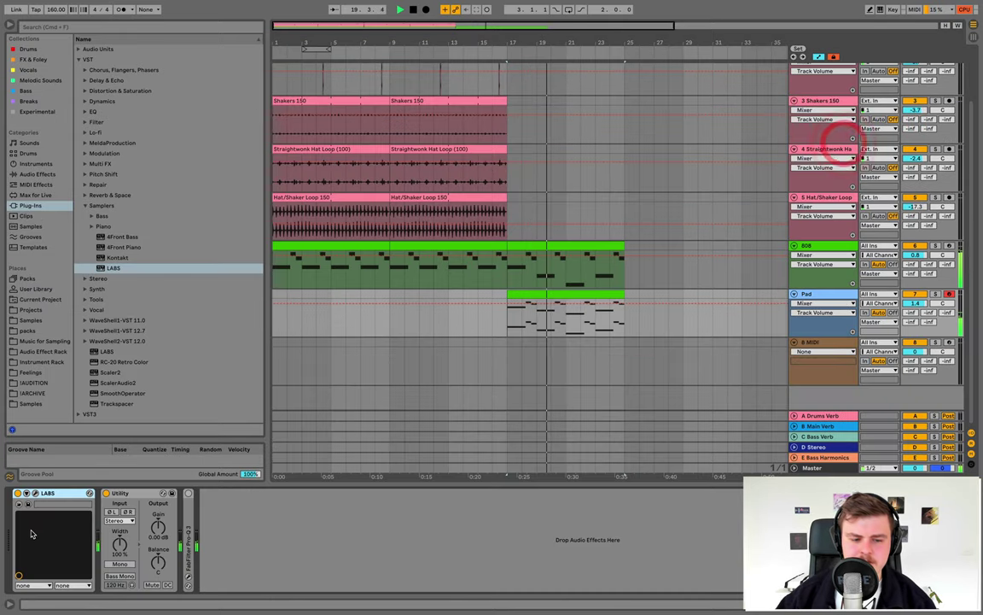
pyautogui.click(35, 492)
pyautogui.press('space')
pyautogui.click(388, 225)
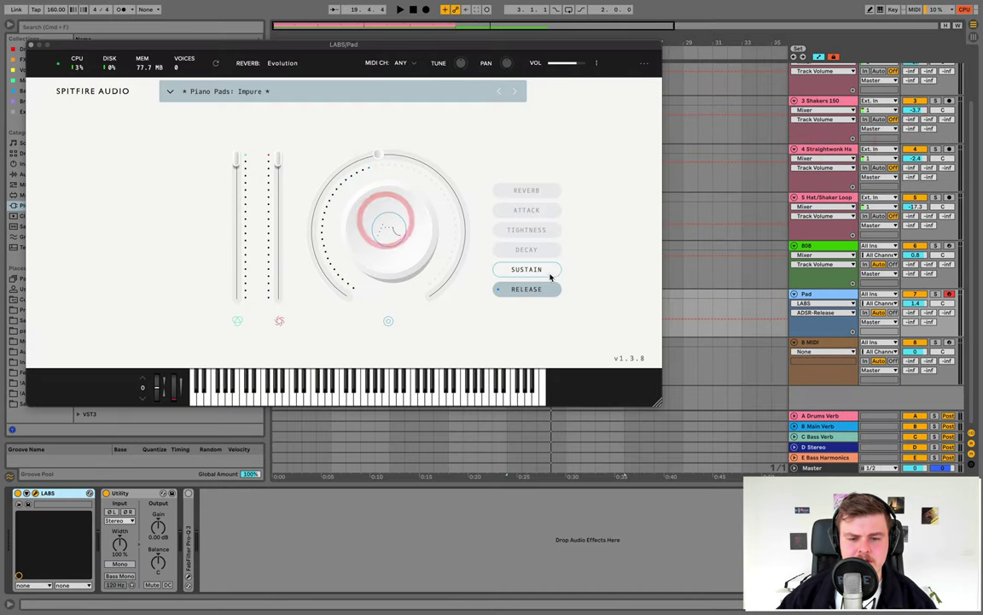
pyautogui.click(524, 191)
pyautogui.press('space')
pyautogui.moveTo(397, 151)
pyautogui.mouseDown()
pyautogui.moveTo(435, 178)
pyautogui.moveTo(406, 165)
pyautogui.mouseUp()
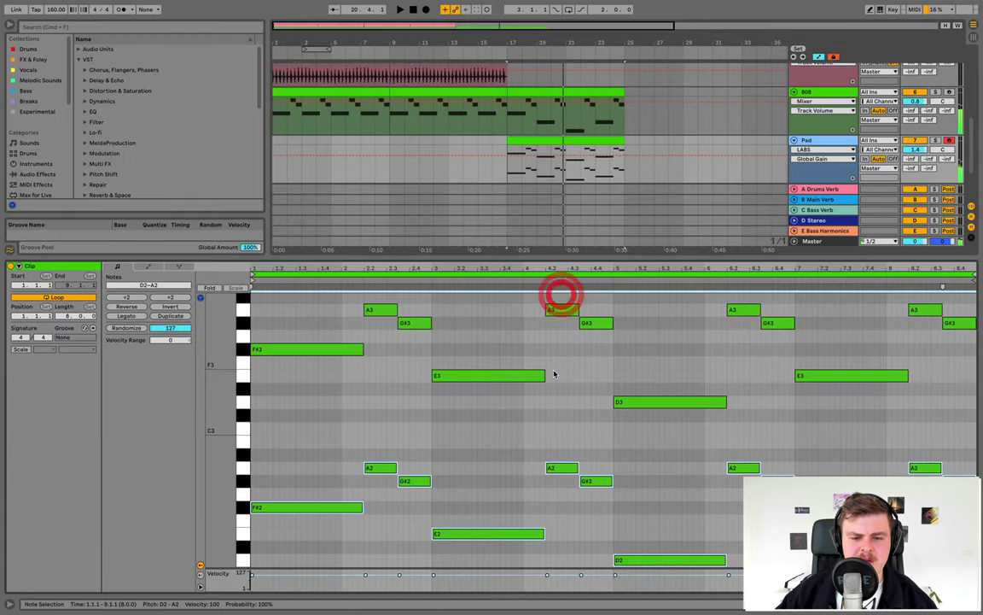
# Transpose all notes of the Pad clip up one octave and set the Pad track volume to -2.6 dB
pyautogui.click(553, 372)
pyautogui.press('super+a')
pyautogui.hotkey('shift', 'Up')
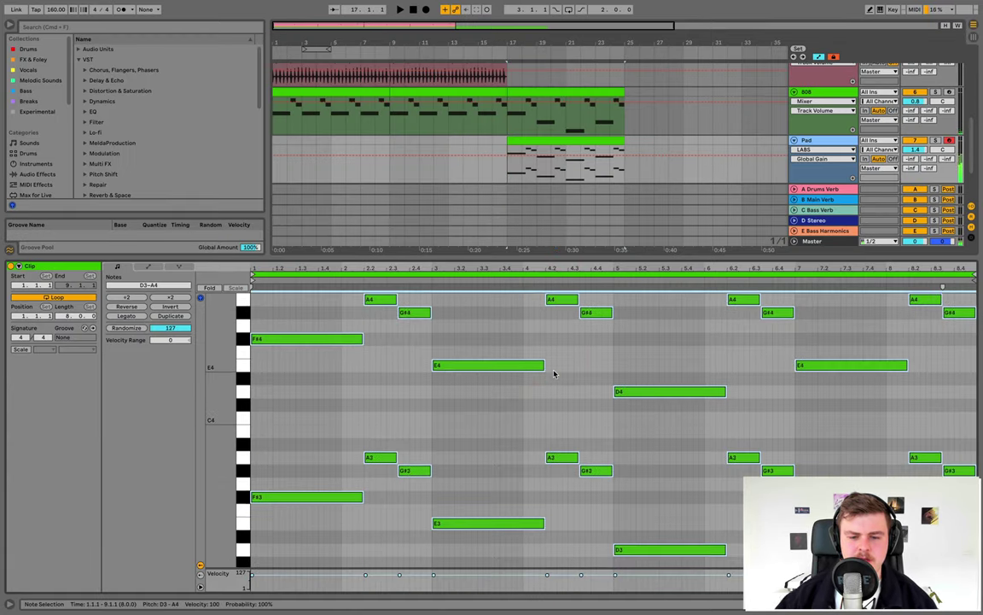
pyautogui.press('space')
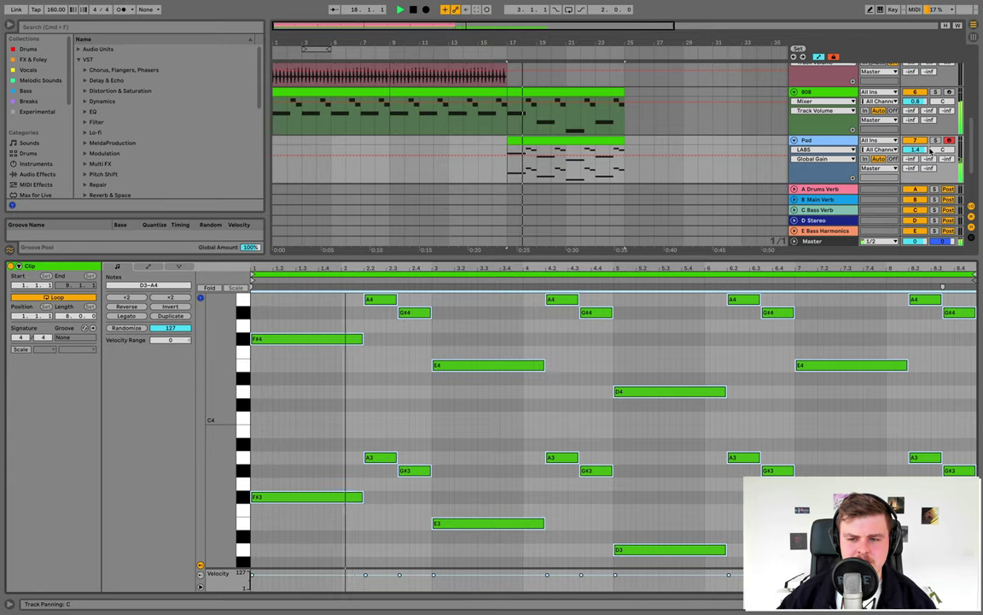
pyautogui.moveTo(915, 149); pyautogui.dragTo(915, 162)
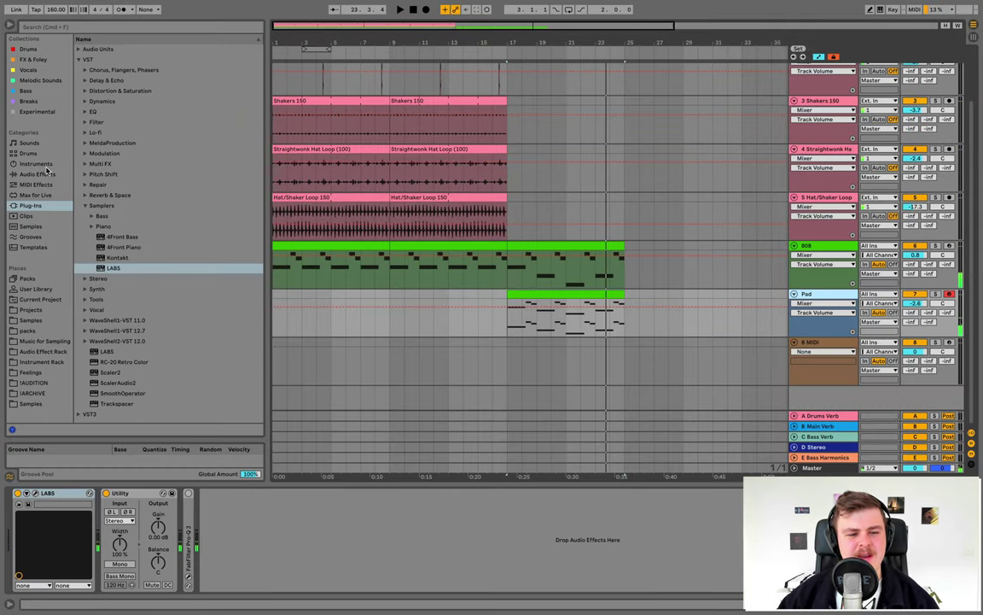
# Add the Chorus-Ensemble audio effect from Pitch & Modulation to the Pad track
pyautogui.click(36, 163)
pyautogui.click(36, 173)
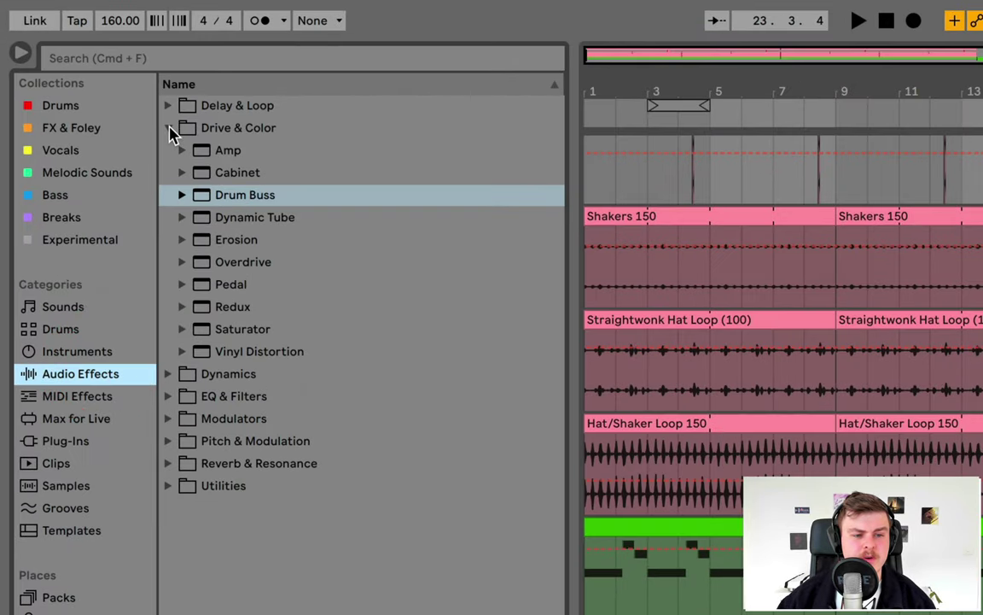
pyautogui.click(168, 128)
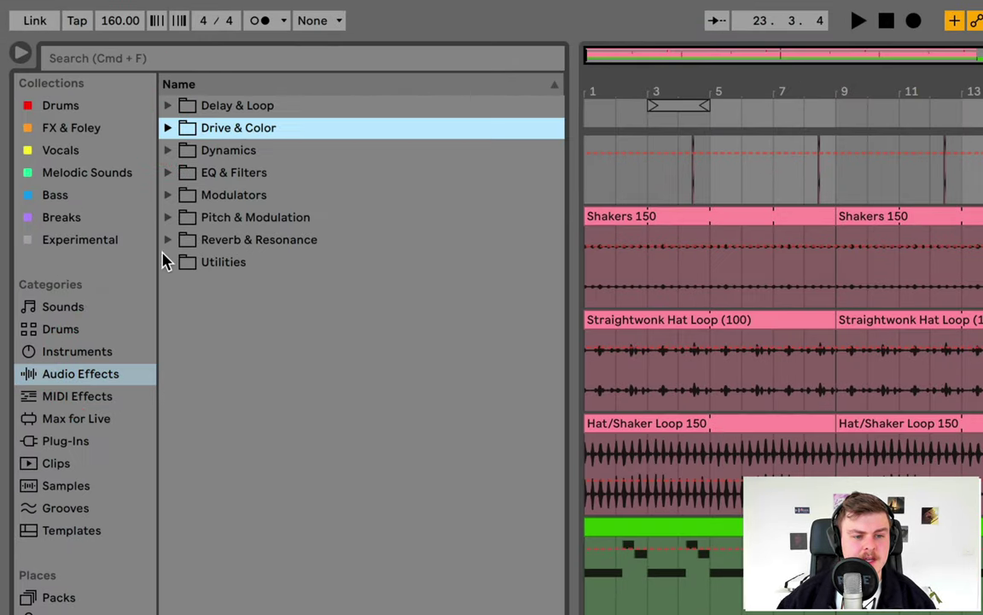
pyautogui.click(168, 218)
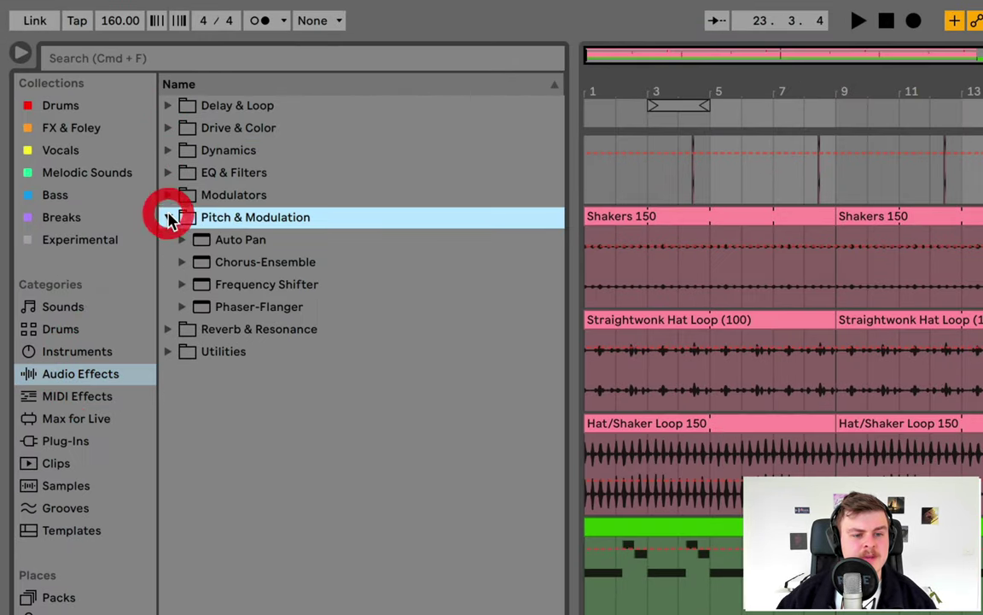
pyautogui.doubleClick(245, 268)
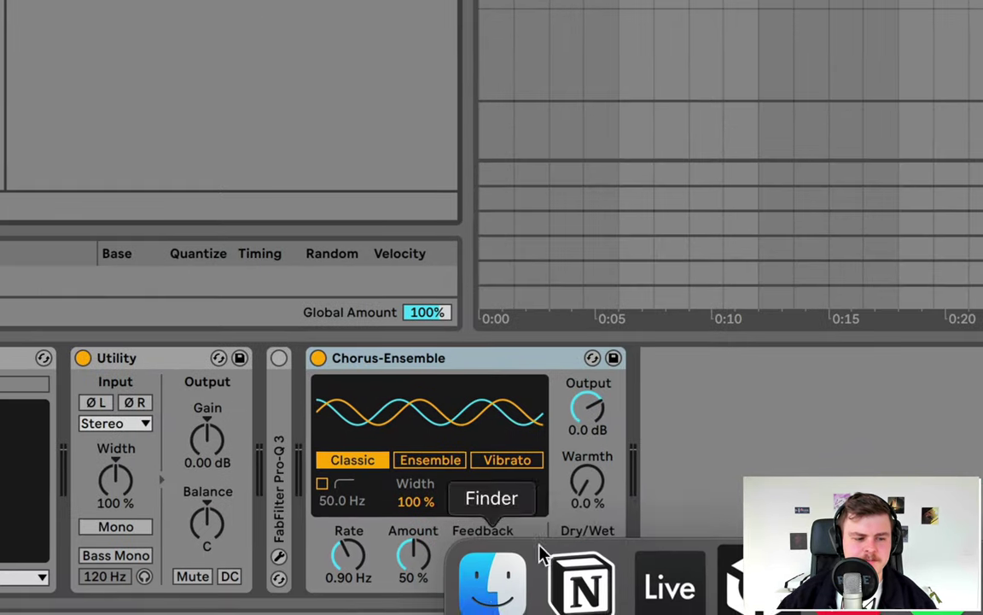
# Set Chorus-Ensemble to Classic mode with a rate of 1.43 Hz, amount 46%, feedback 10% and dry/wet 35%
pyautogui.click(448, 465)
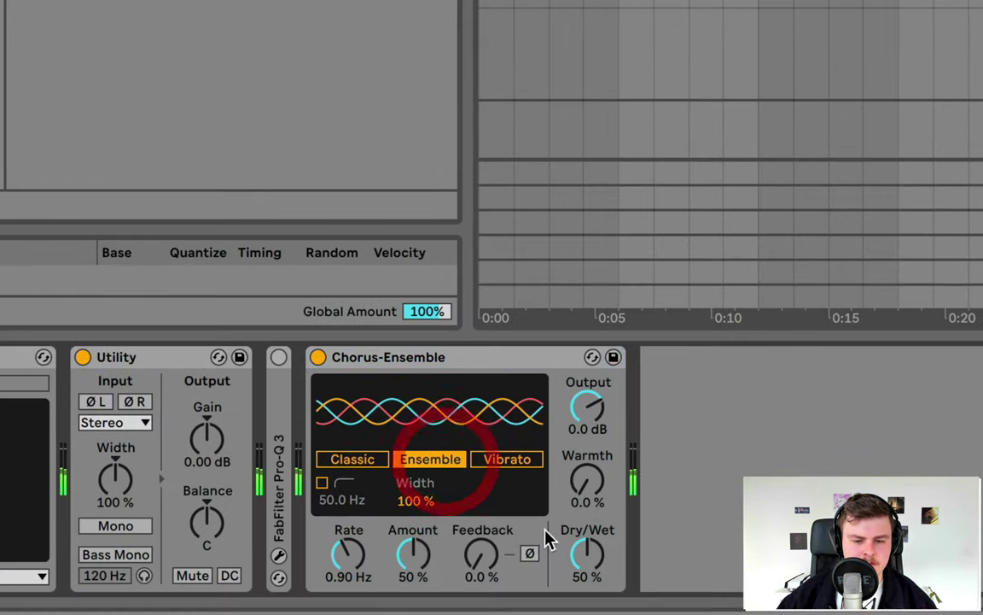
pyautogui.click(352, 461)
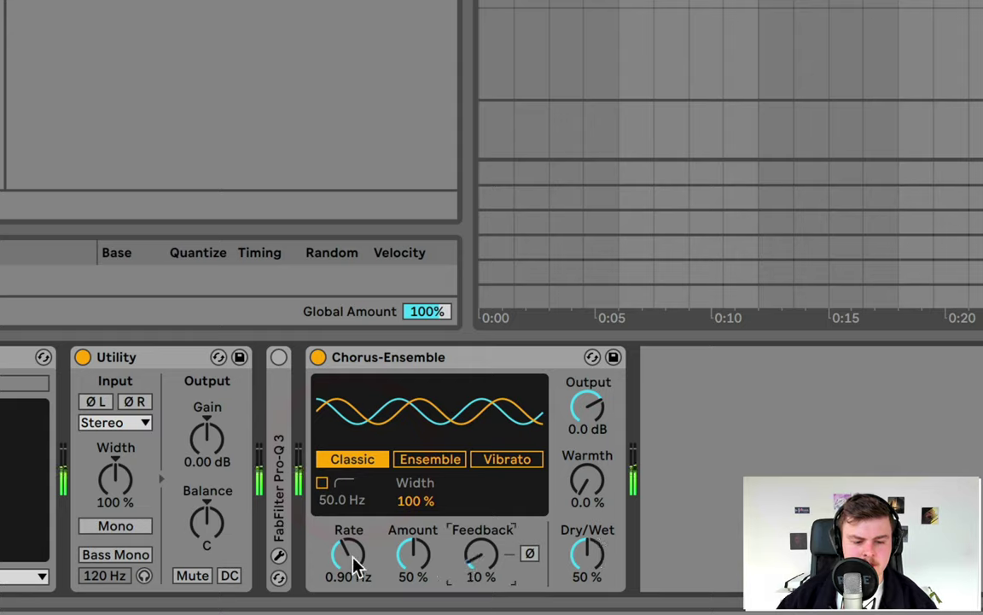
pyautogui.moveTo(357, 564); pyautogui.dragTo(357, 546)
pyautogui.moveTo(417, 568); pyautogui.dragTo(417, 575)
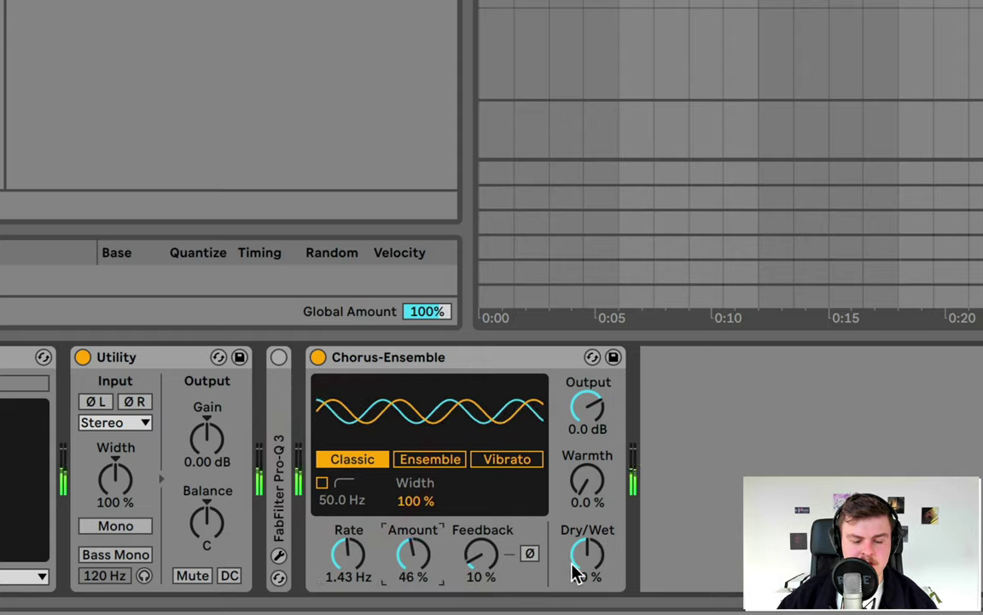
pyautogui.moveTo(588, 555); pyautogui.dragTo(587, 572)
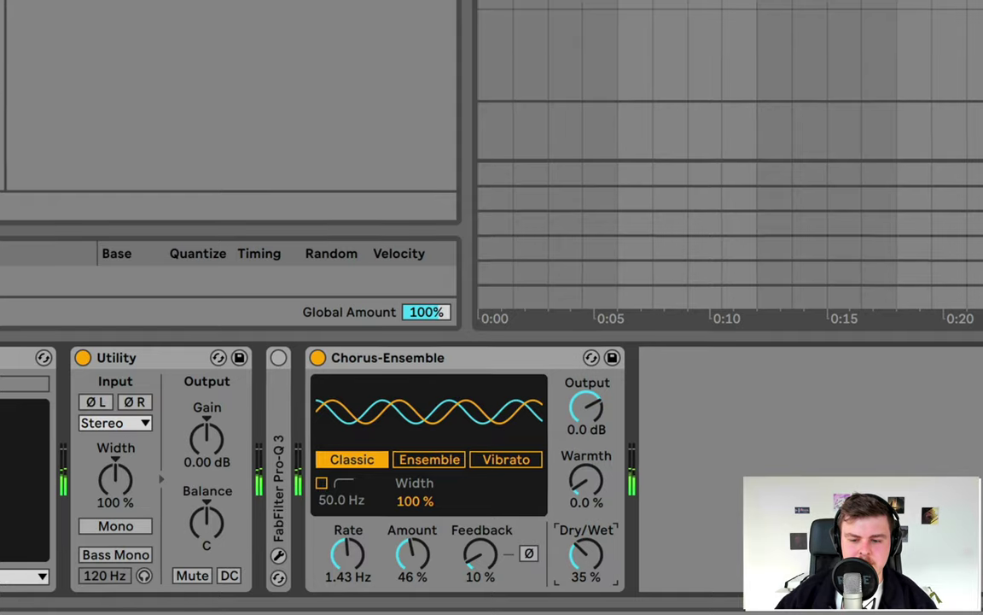
# Send the Pad track to the B Main Verb return at about -5.6 dB
pyautogui.click(836, 425)
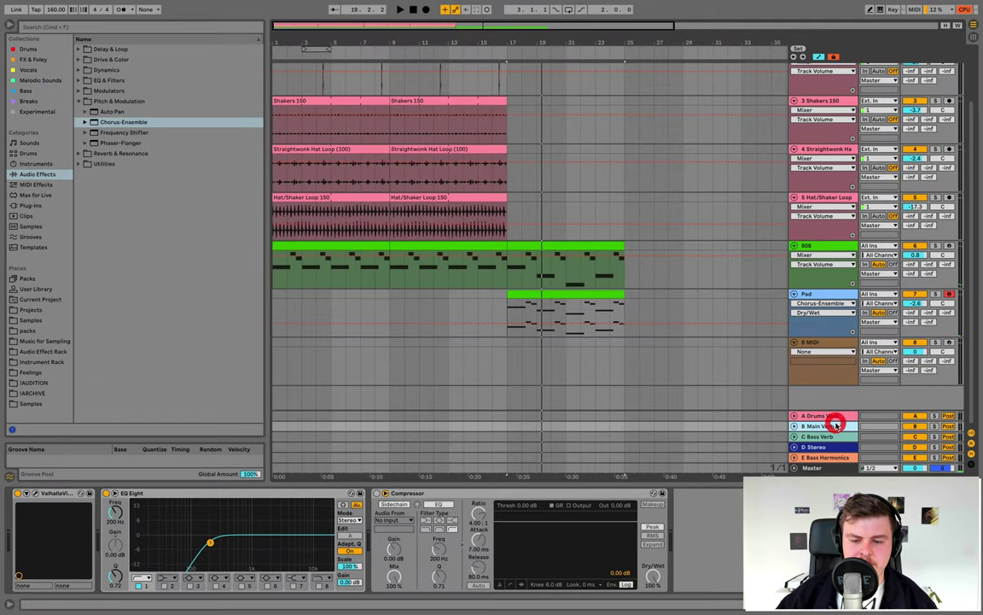
pyautogui.click(837, 297)
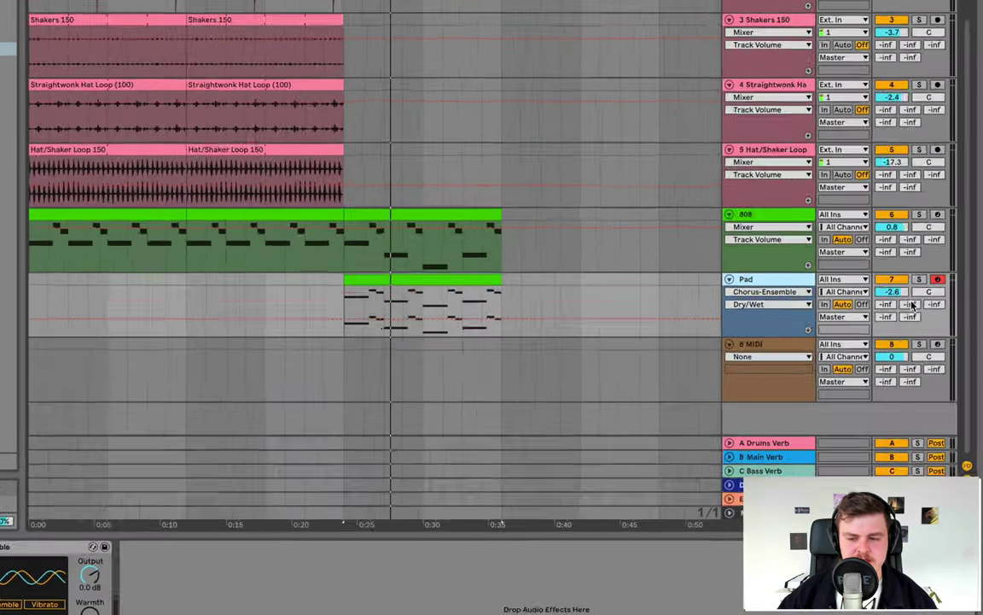
pyautogui.moveTo(930, 313); pyautogui.dragTo(930, 287)
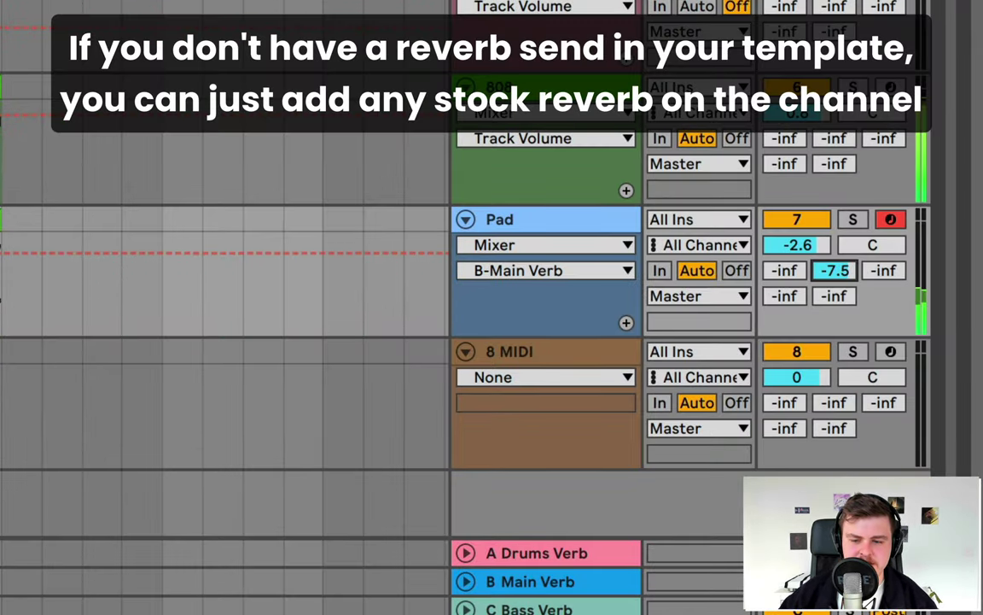
pyautogui.moveTo(834, 271); pyautogui.dragTo(834, 264)
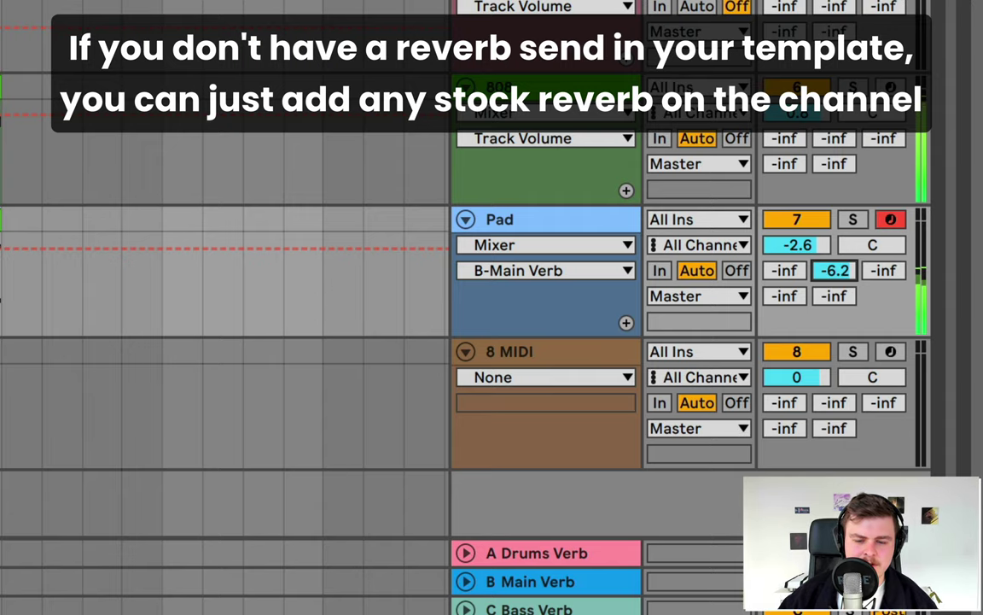
# Copy the Pad clip onto the empty MIDI track 8 at bar 17
pyautogui.click(533, 291)
pyautogui.press('super+c')
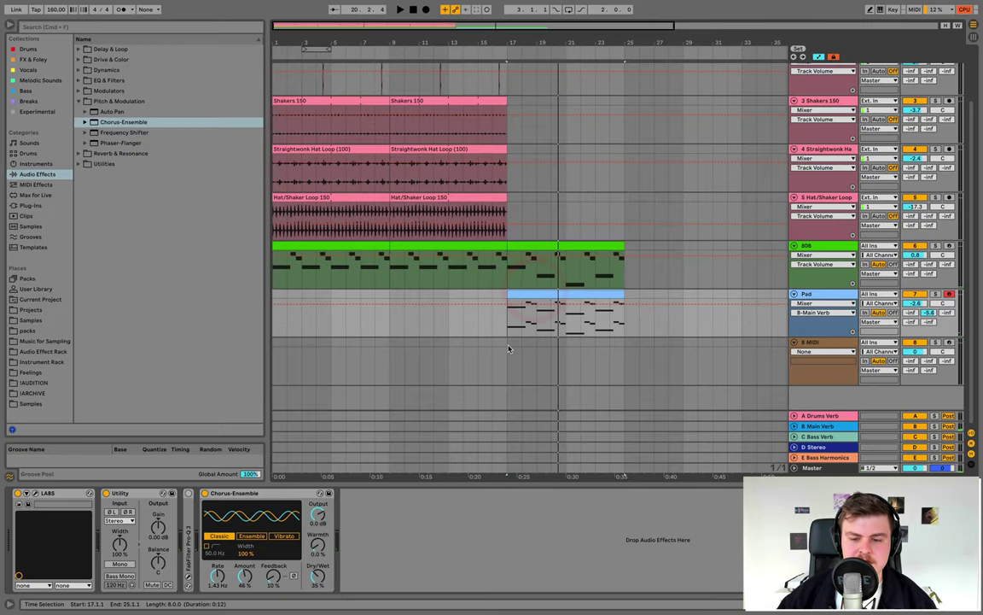
pyautogui.click(504, 346)
pyautogui.press('super+v')
# Load LABS on track 8 with the Rare Groove Piano Sustain preset and close its window
pyautogui.click(809, 343)
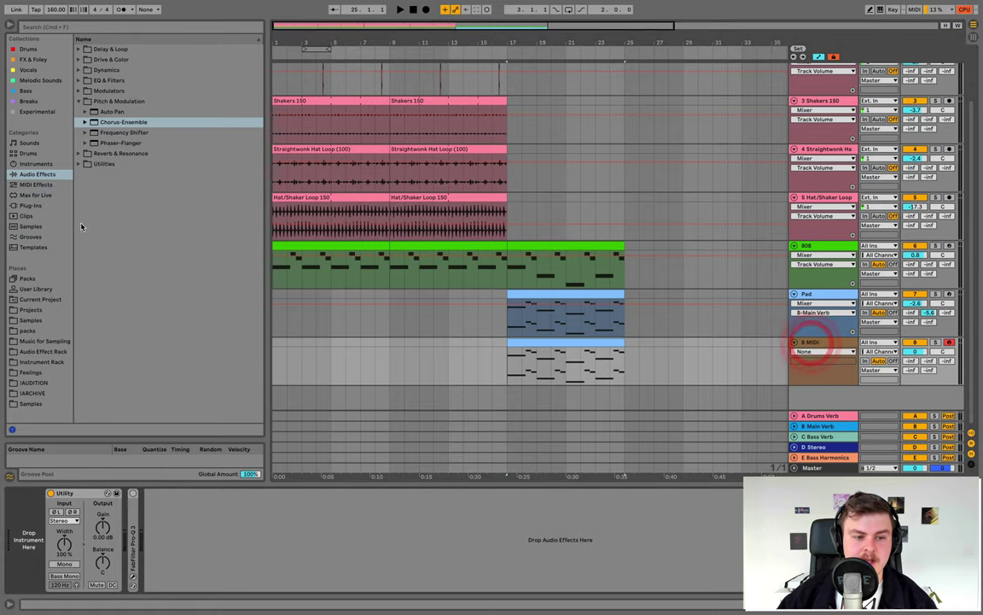
pyautogui.click(31, 204)
pyautogui.doubleClick(114, 265)
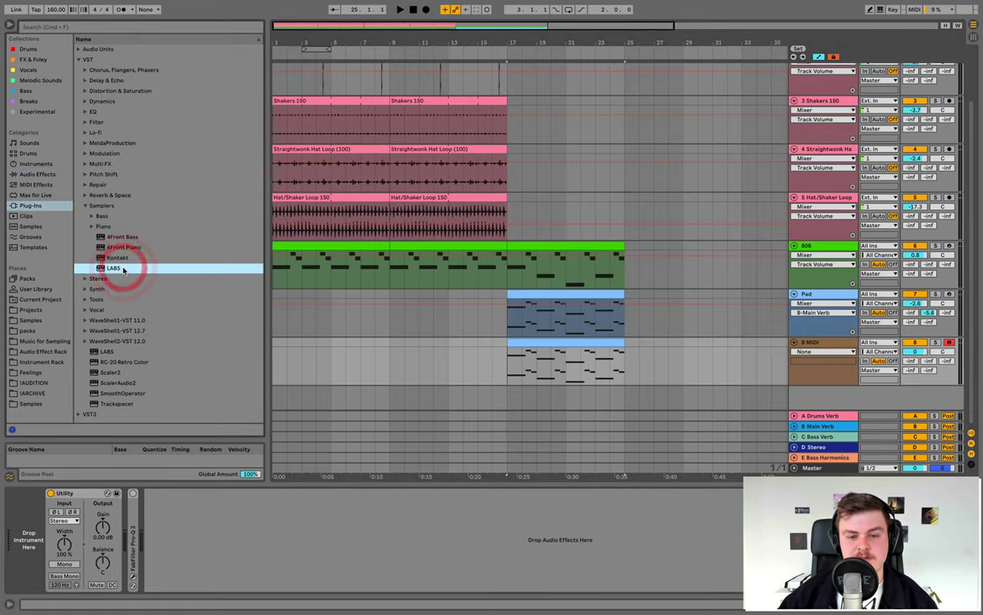
pyautogui.click(234, 100)
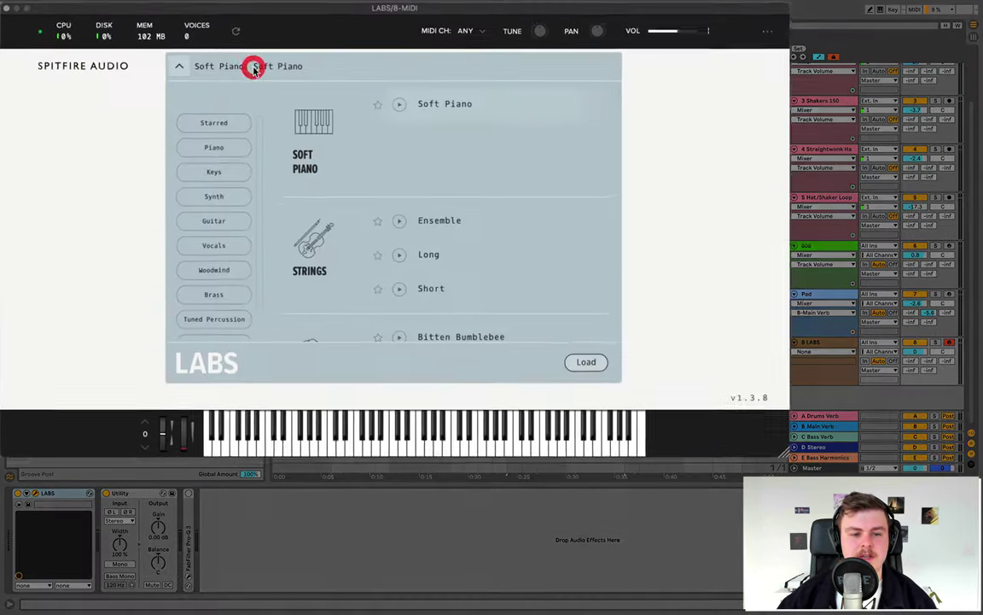
pyautogui.click(224, 171)
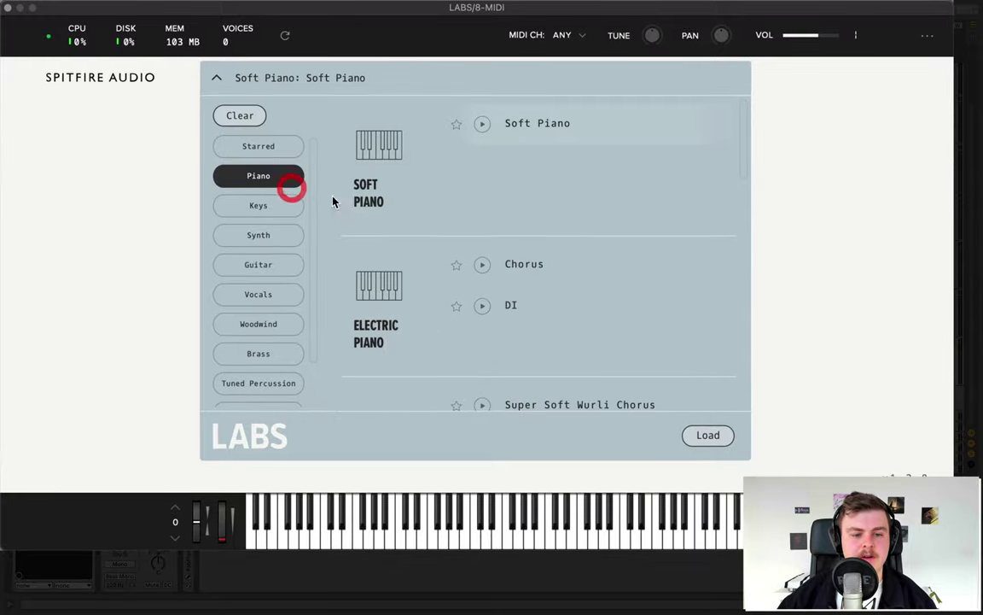
pyautogui.scroll(-10, 516, 265)
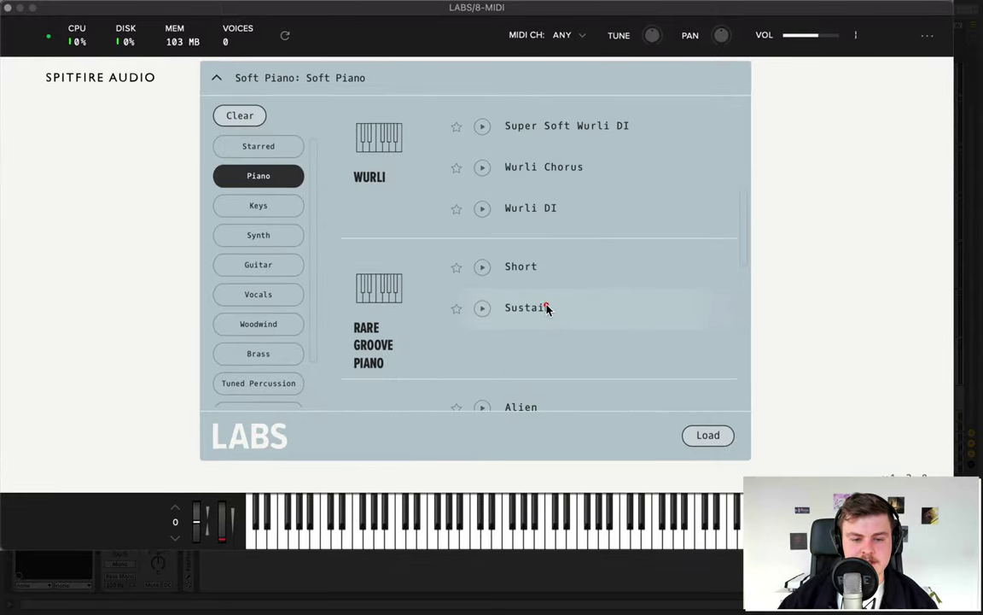
pyautogui.doubleClick(529, 308)
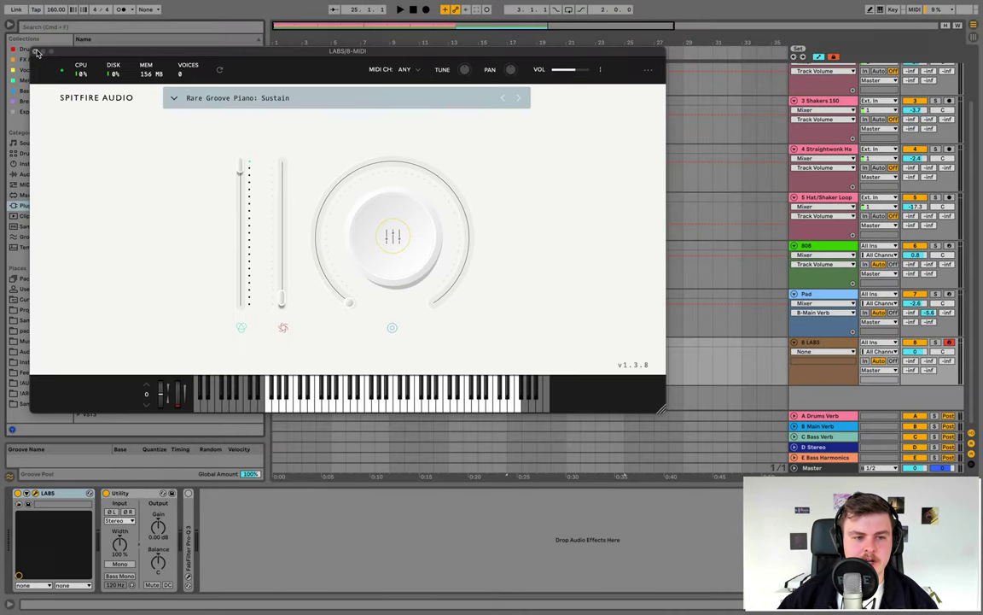
pyautogui.click(6, 6)
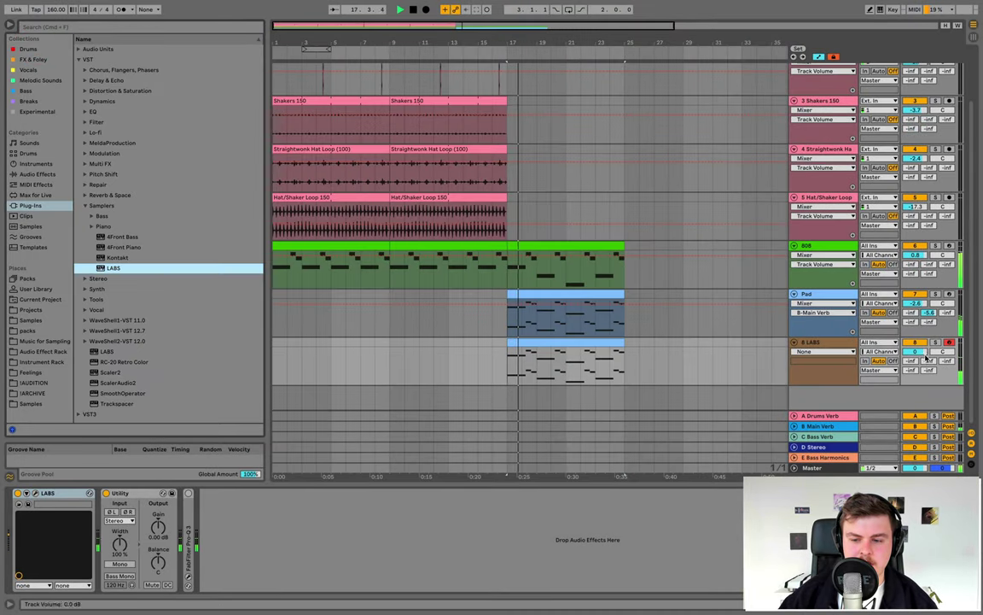
# Send track 8 to B Main Verb at -6.0 dB and transpose all notes of its clip up one octave
pyautogui.moveTo(930, 361)
pyautogui.mouseDown()
pyautogui.moveTo(930, 345)
pyautogui.moveTo(930, 359)
pyautogui.mouseUp()
pyautogui.press('space')
pyautogui.doubleClick(610, 372)
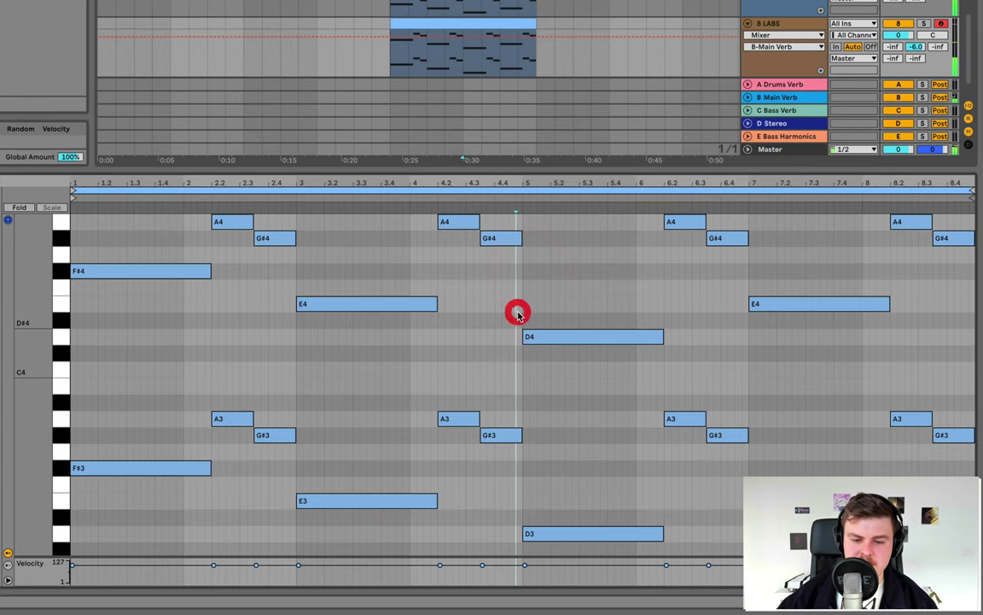
pyautogui.press('super+a')
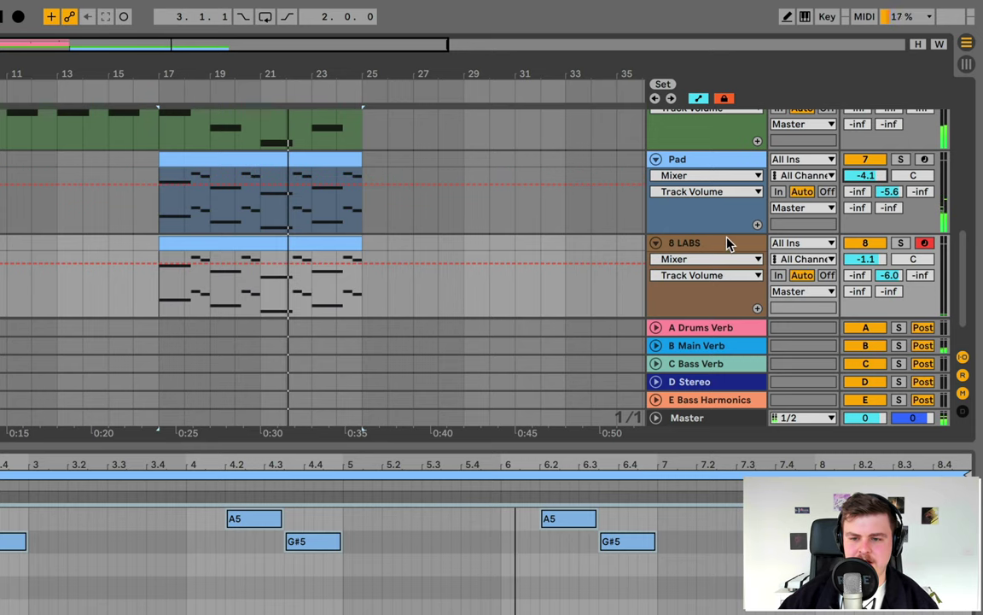
# Rename the 8 LABS track as Keys and give it the same blue colour as the Pad track
pyautogui.rightClick(727, 244)
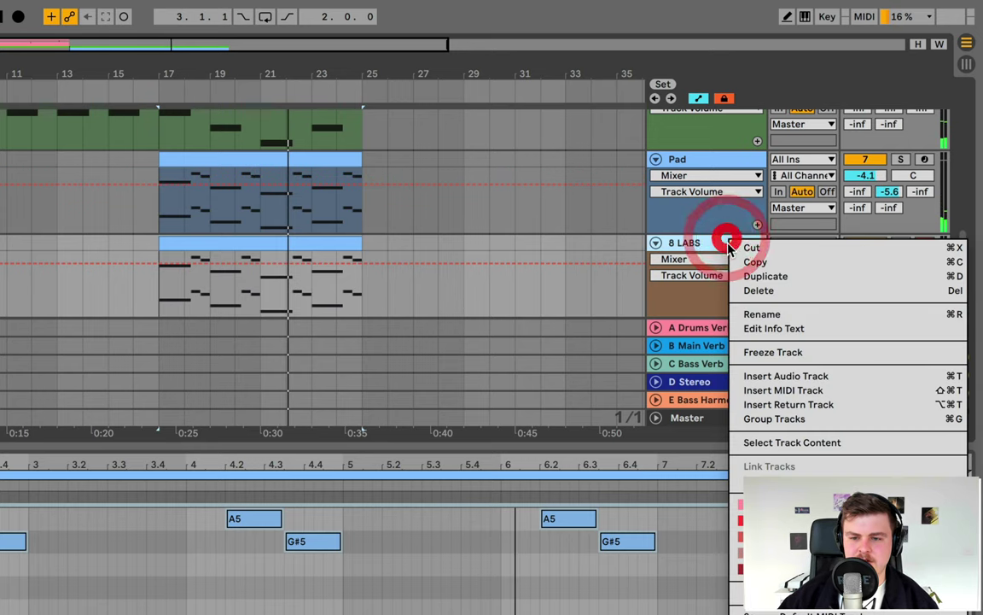
pyautogui.click(777, 314)
pyautogui.write('Keys')
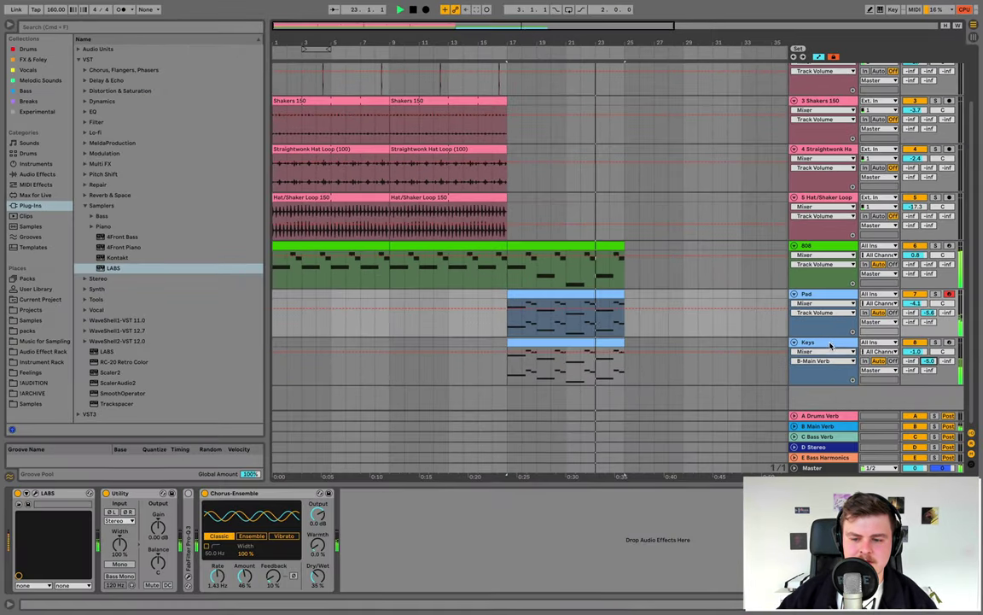
# Add a Chorus-Ensemble in Ensemble mode to the Keys track and audition its sound during playback
pyautogui.click(679, 243)
pyautogui.click(38, 174)
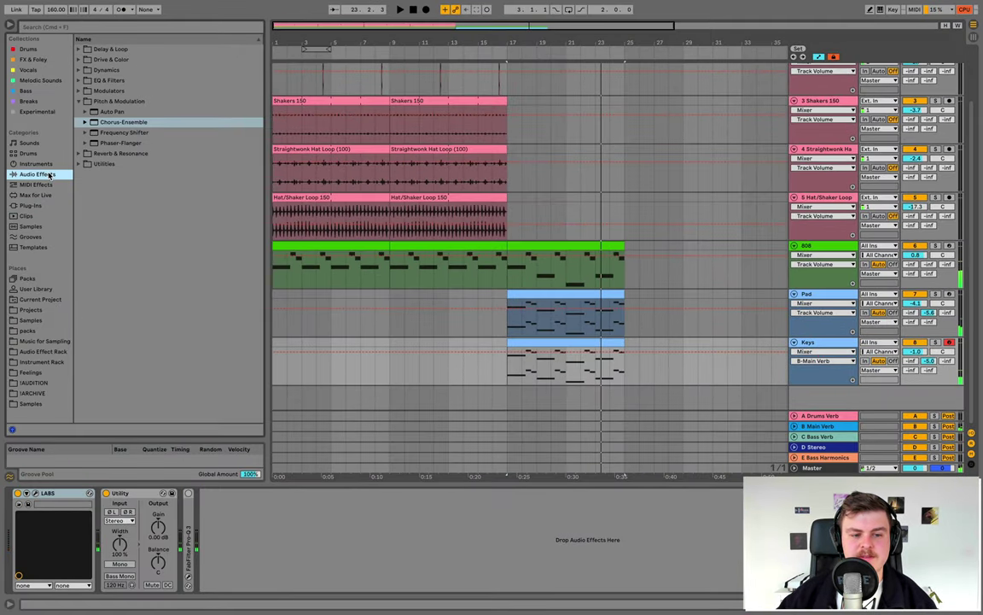
pyautogui.click(111, 121)
pyautogui.doubleClick(111, 121)
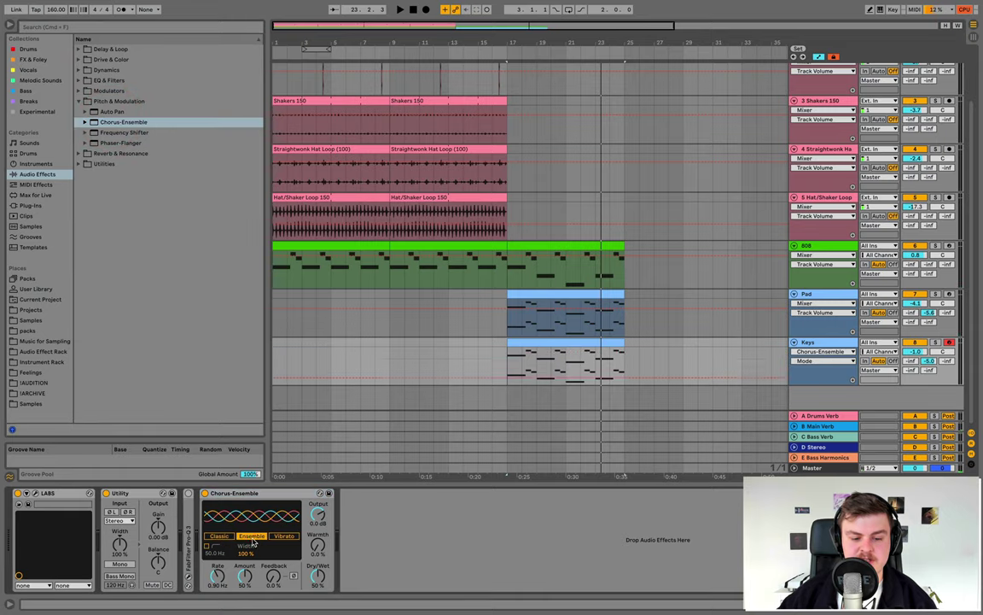
pyautogui.press('space')
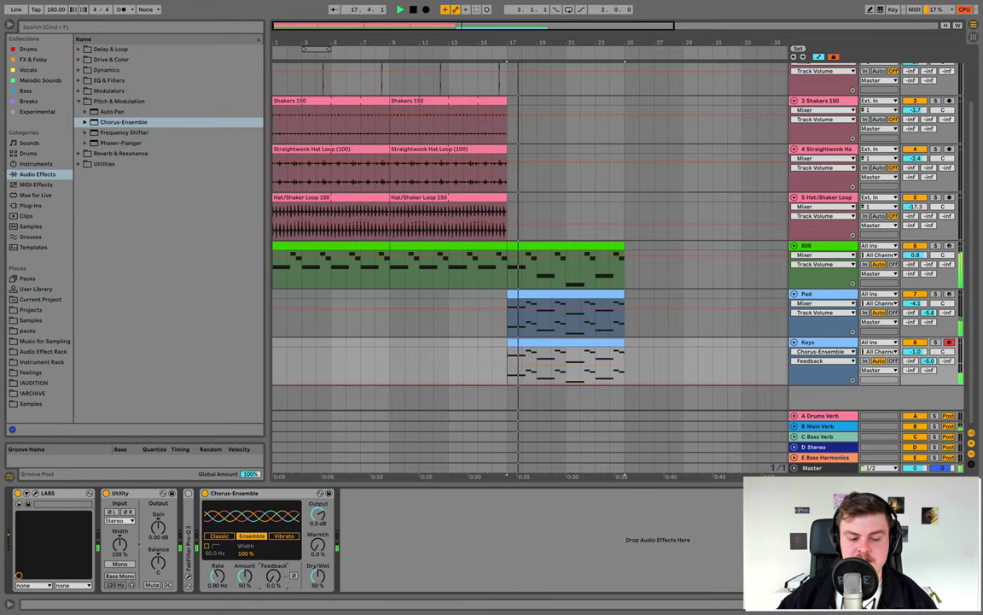
pyautogui.click(282, 580)
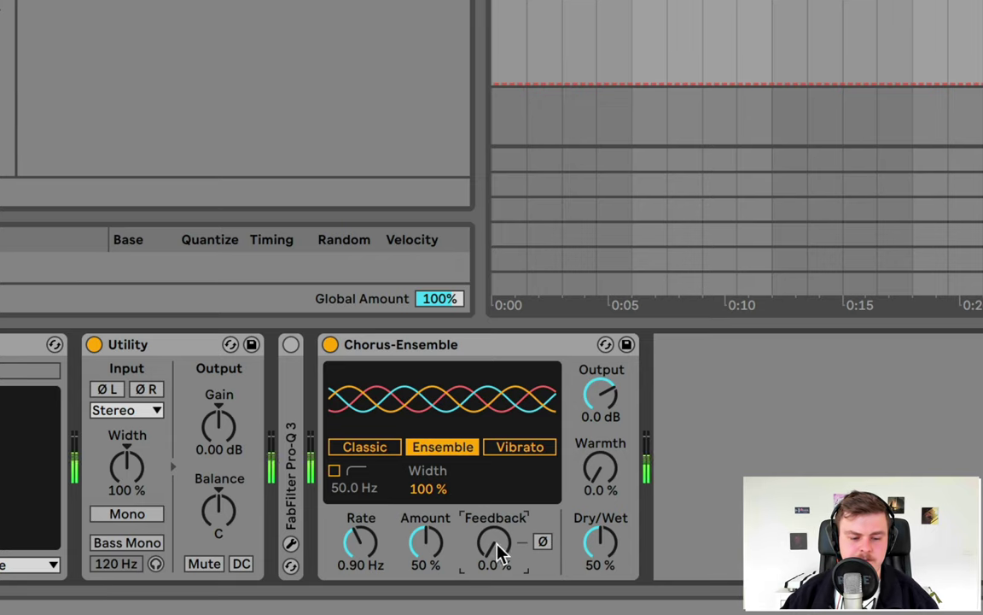
pyautogui.moveTo(365, 543); pyautogui.dragTo(598, 553)
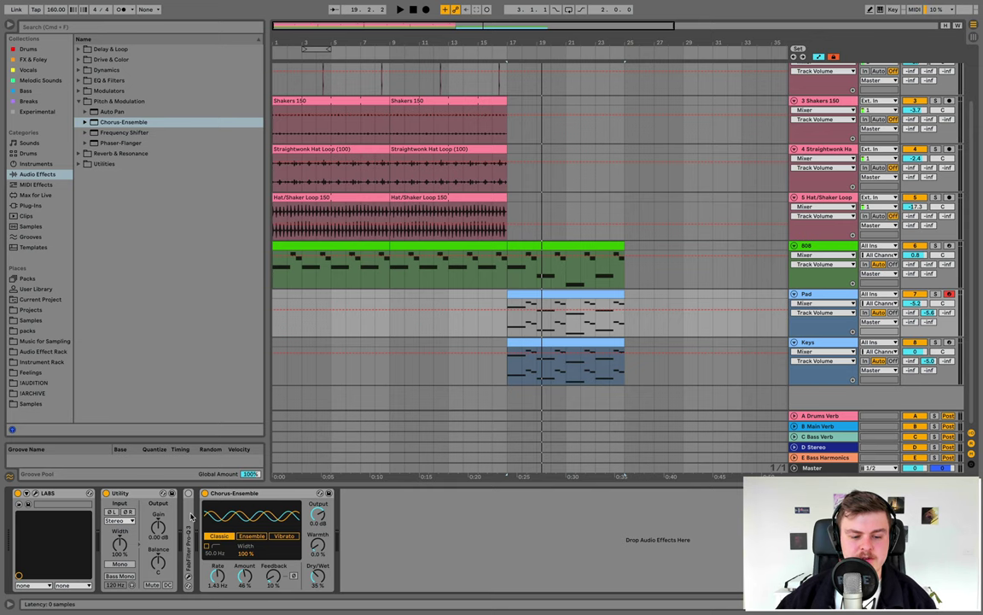
# Enable FabFilter Pro-Q 3 on the Pad track and add an EQ band pulled in from the high end
pyautogui.doubleClick(189, 512)
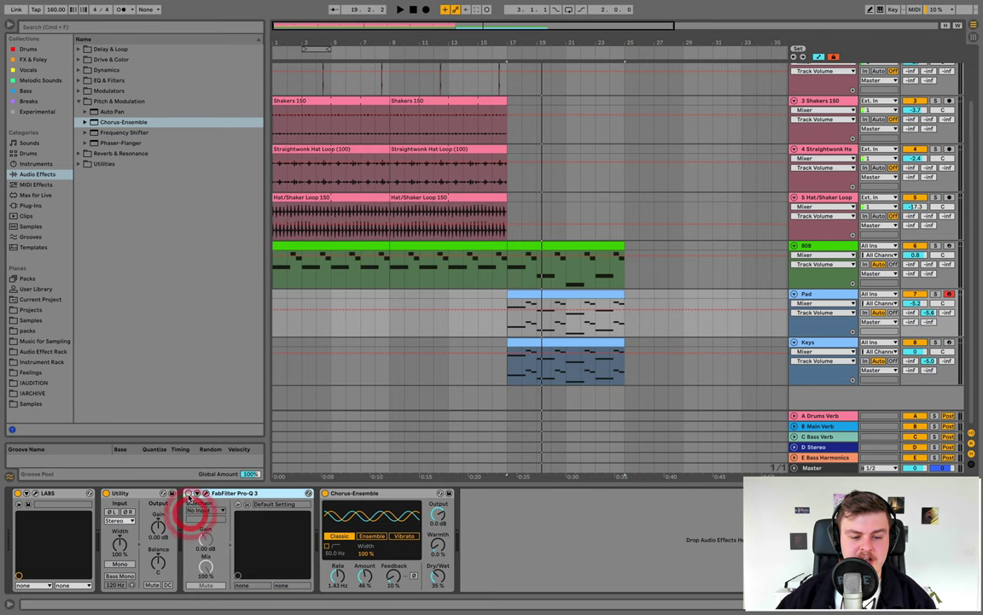
pyautogui.click(205, 493)
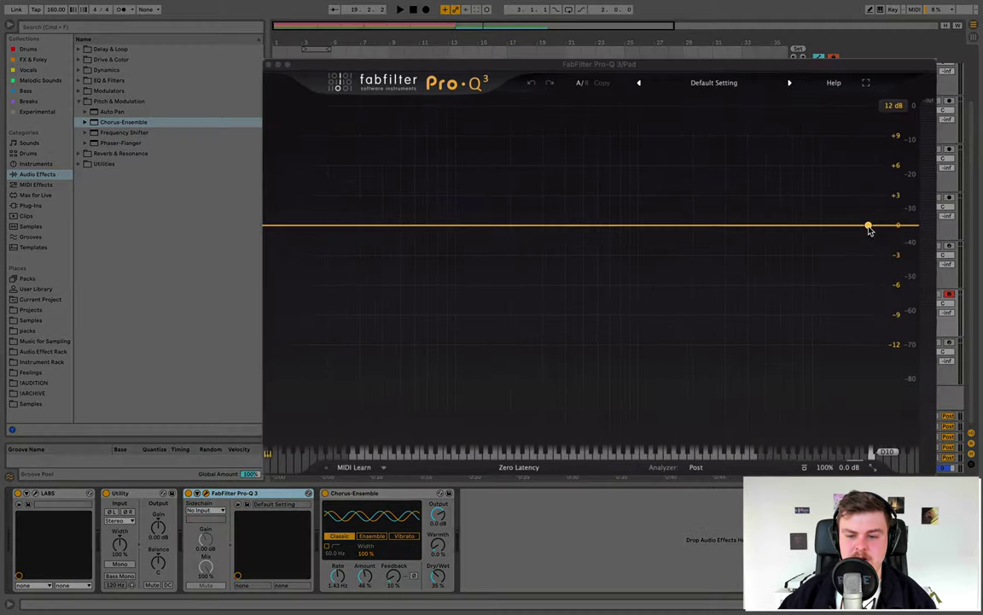
pyautogui.moveTo(876, 219); pyautogui.dragTo(726, 223)
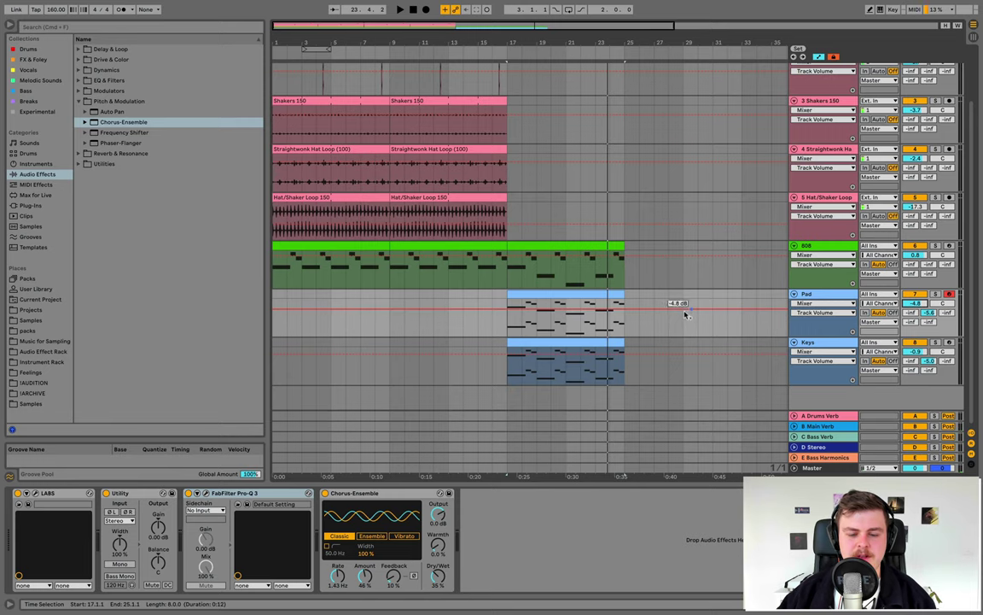
# Insert a new MIDI track below Keys and rename it Lead
pyautogui.click(533, 244)
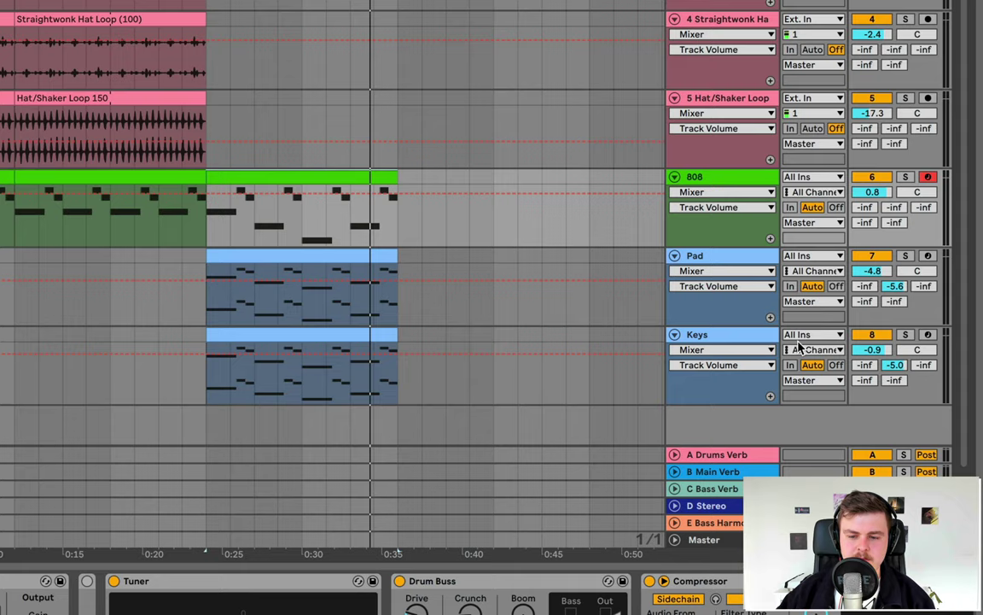
pyautogui.click(731, 334)
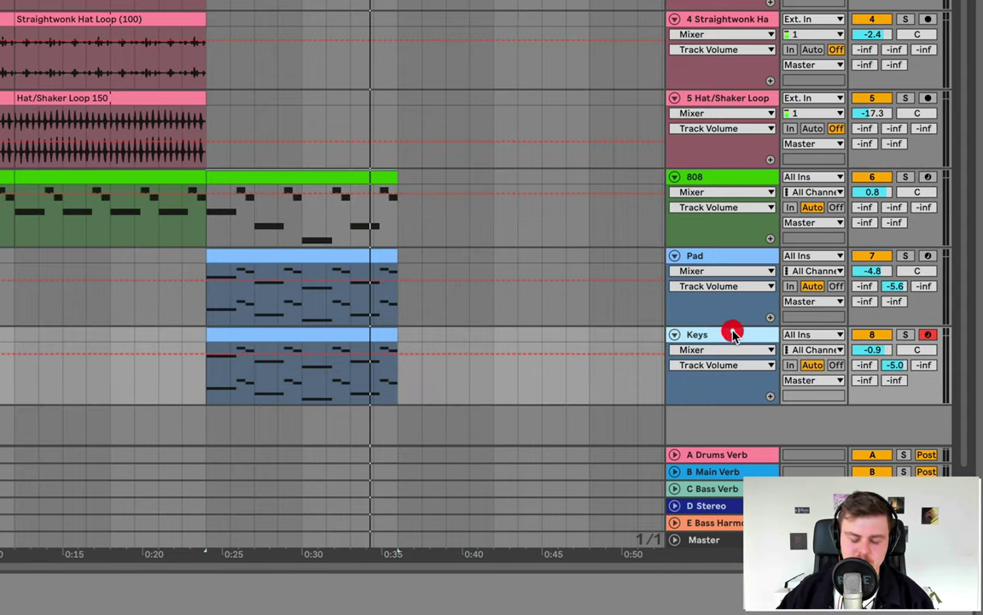
pyautogui.hotkey('ctrl', 'shift', 't')
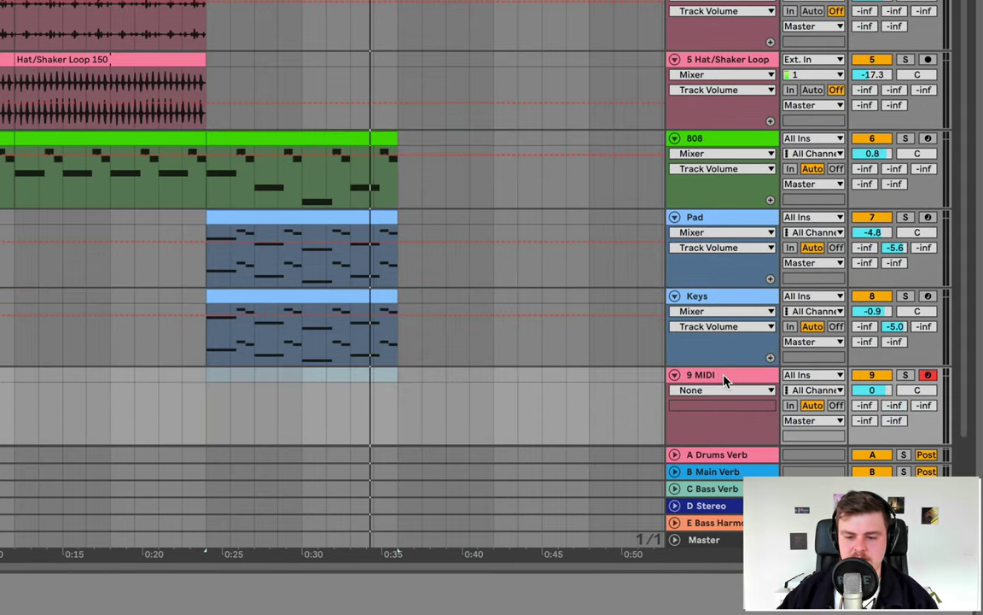
pyautogui.click(723, 377)
pyautogui.hotkey('ctrl', 'r')
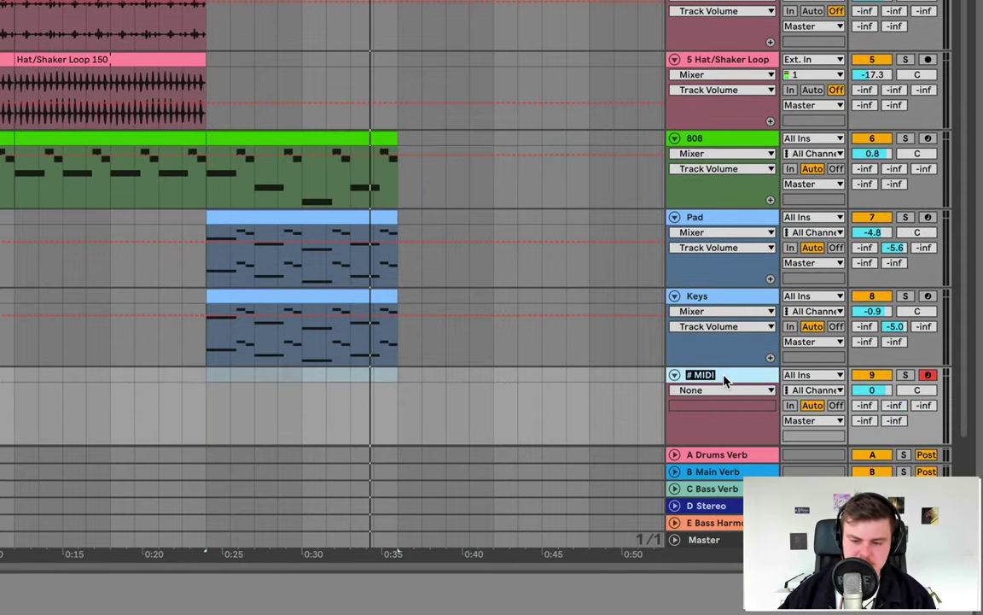
pyautogui.write('Lead')
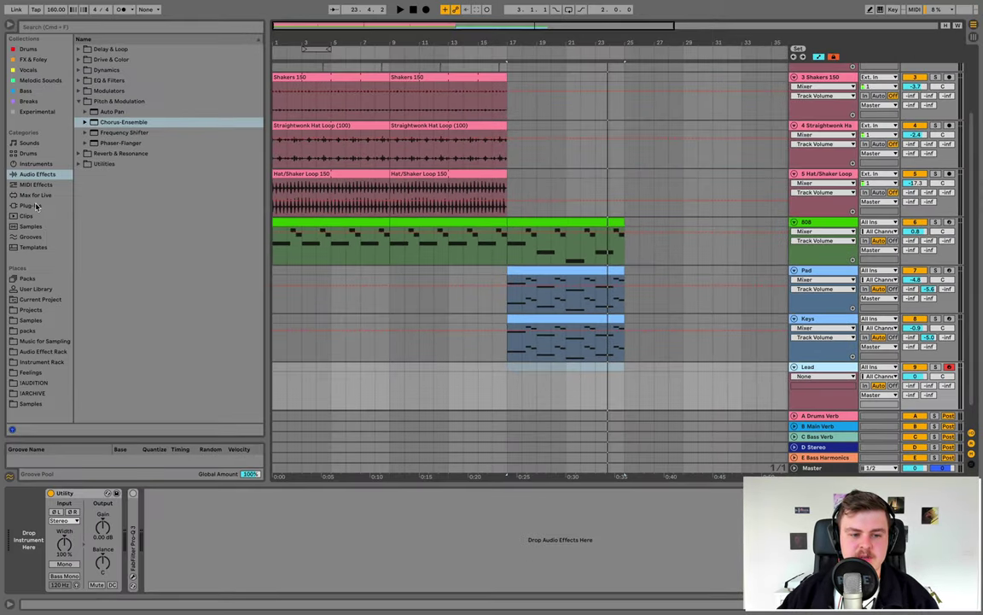
# Load the Serum synth on the Lead track with the BS Oh Deer preset
pyautogui.click(35, 206)
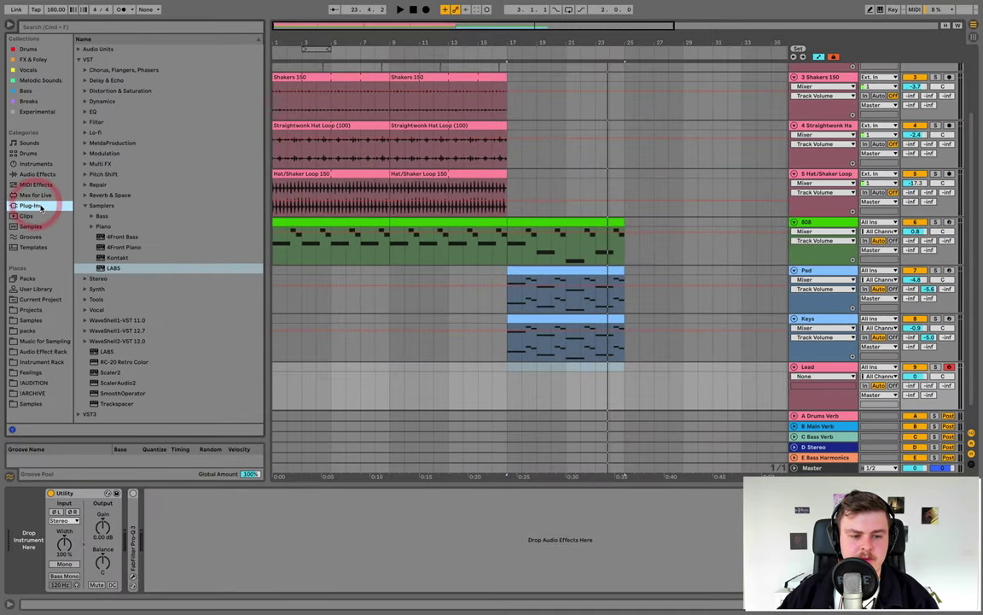
pyautogui.click(83, 207)
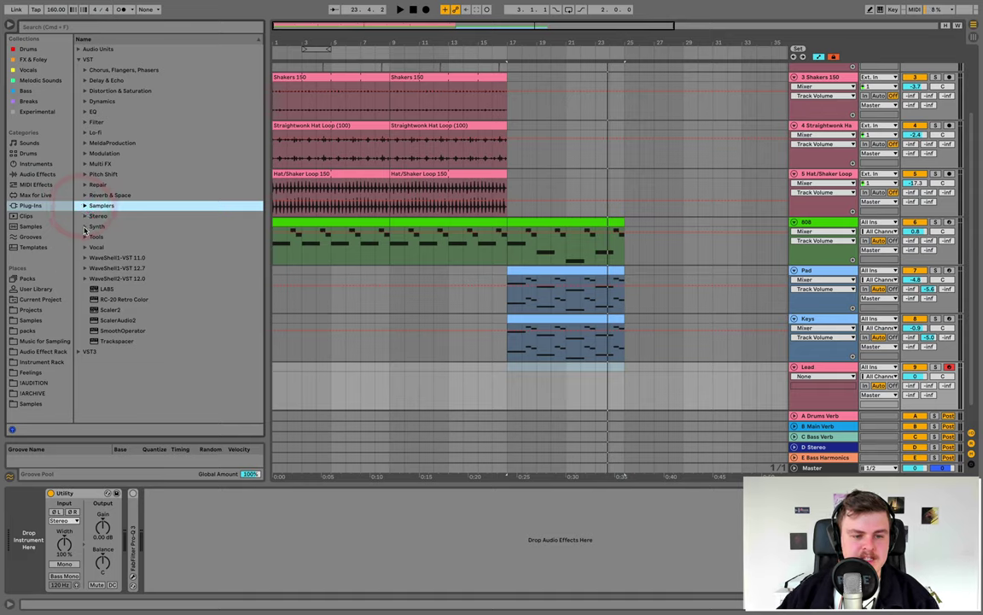
pyautogui.click(84, 226)
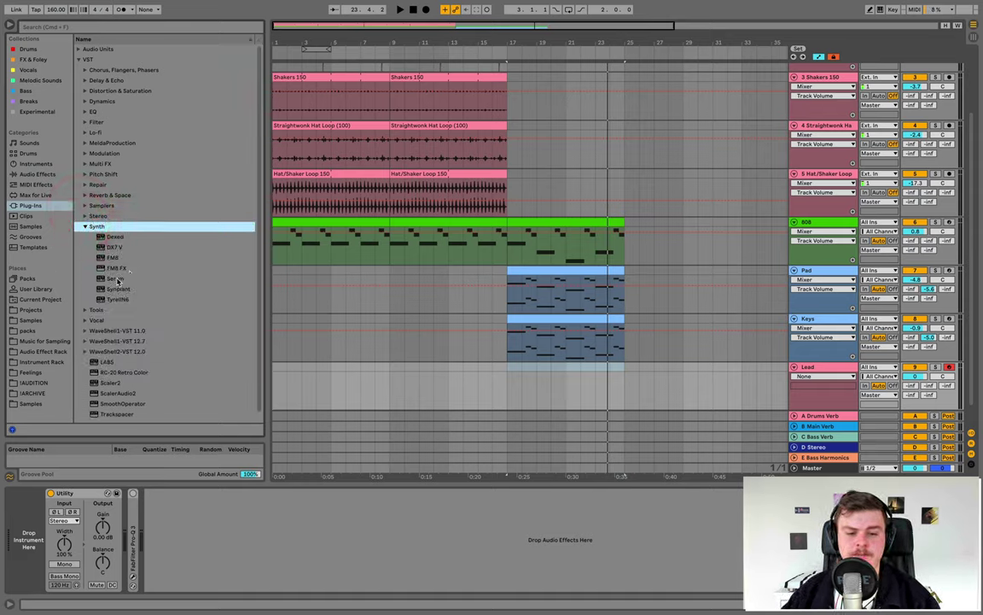
pyautogui.click(117, 279)
pyautogui.doubleClick(117, 279)
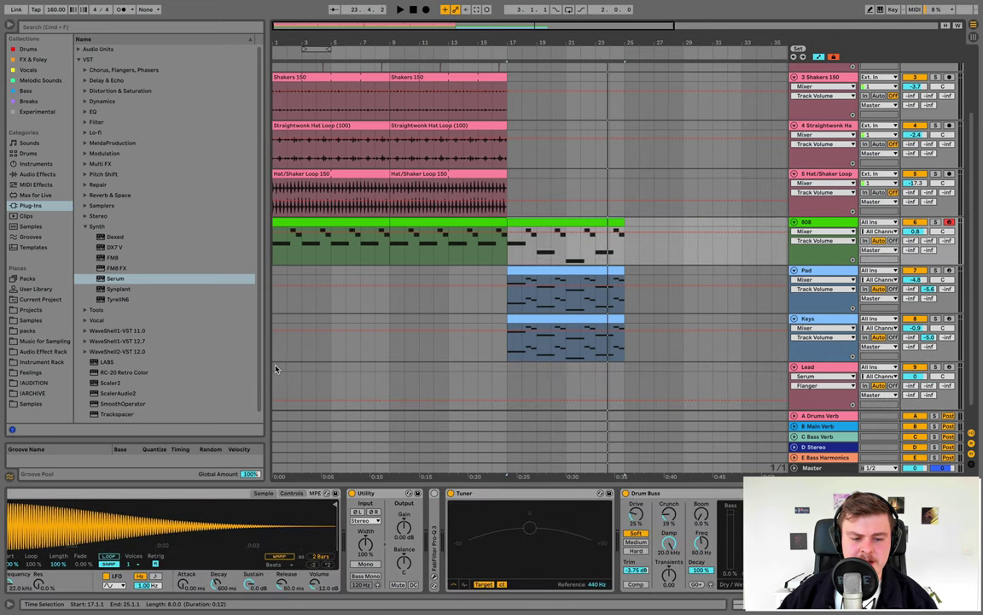
# Paste the 808 clip from bars 17 to 25 onto the Lead track at bar 1 and play it
pyautogui.click(276, 369)
pyautogui.hotkey('ctrl', 'v')
pyautogui.press('space')
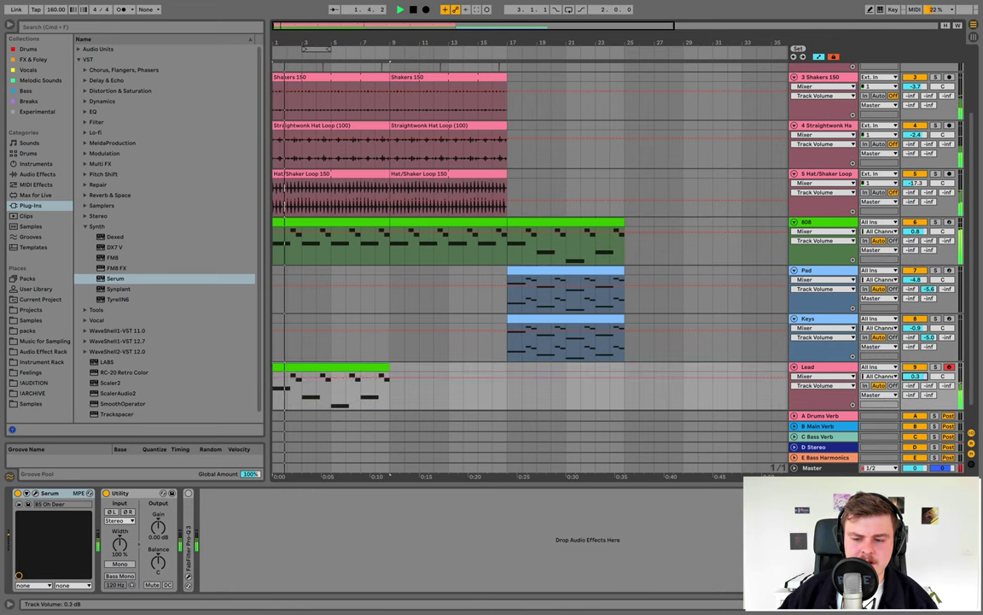
# Transpose all notes of the Lead clip up one octave and play the result
pyautogui.doubleClick(291, 368)
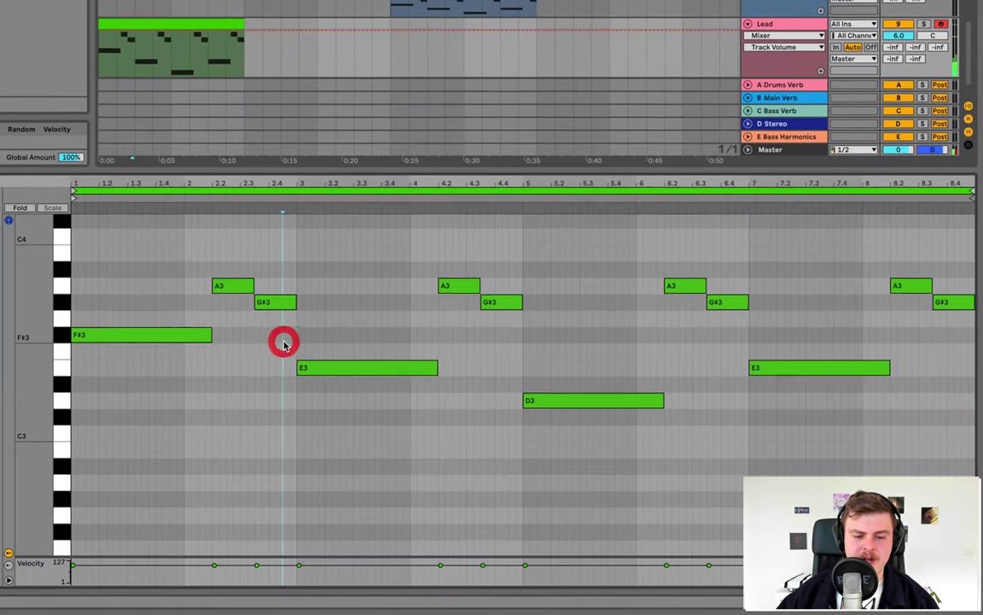
pyautogui.hotkey('ctrl', 'a')
pyautogui.hotkey('shift', 'Up')
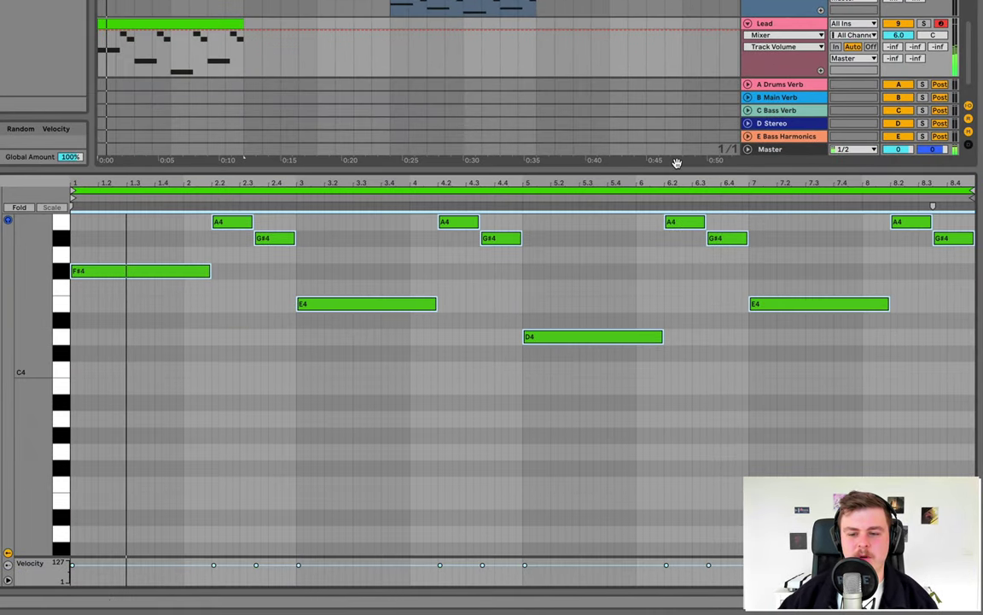
pyautogui.doubleClick(779, 24)
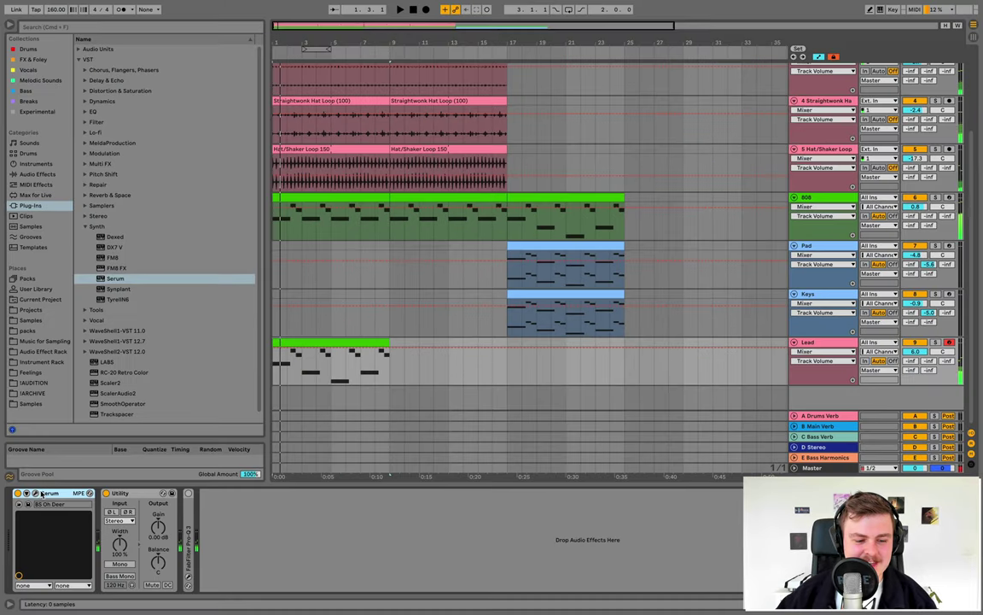
pyautogui.press('space')
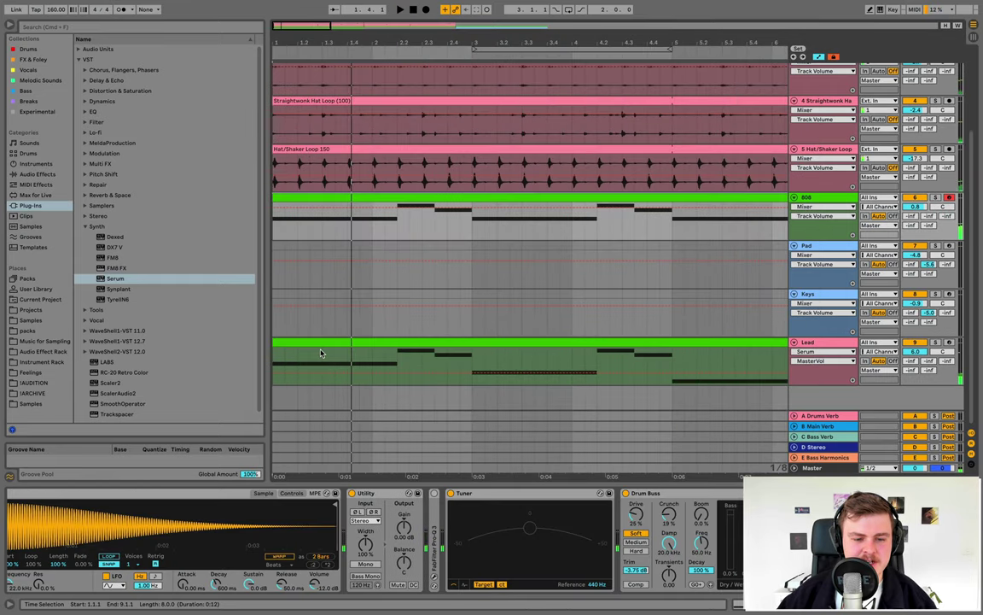
# Remove the first half bar of the Lead clip, from 1.1 to 1.3, and play from the start
pyautogui.moveTo(322, 360); pyautogui.dragTo(243, 345)
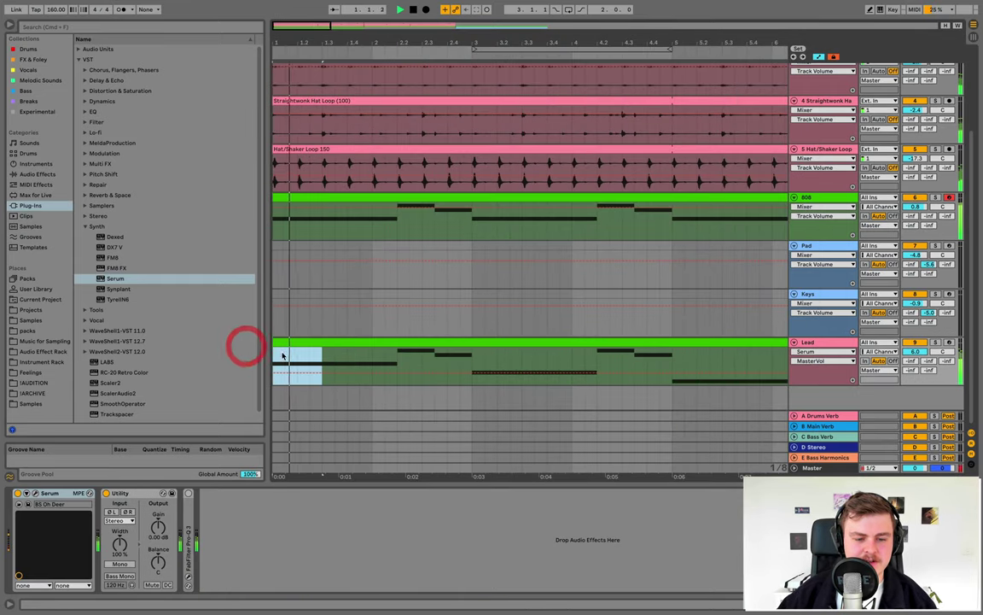
pyautogui.press('0')
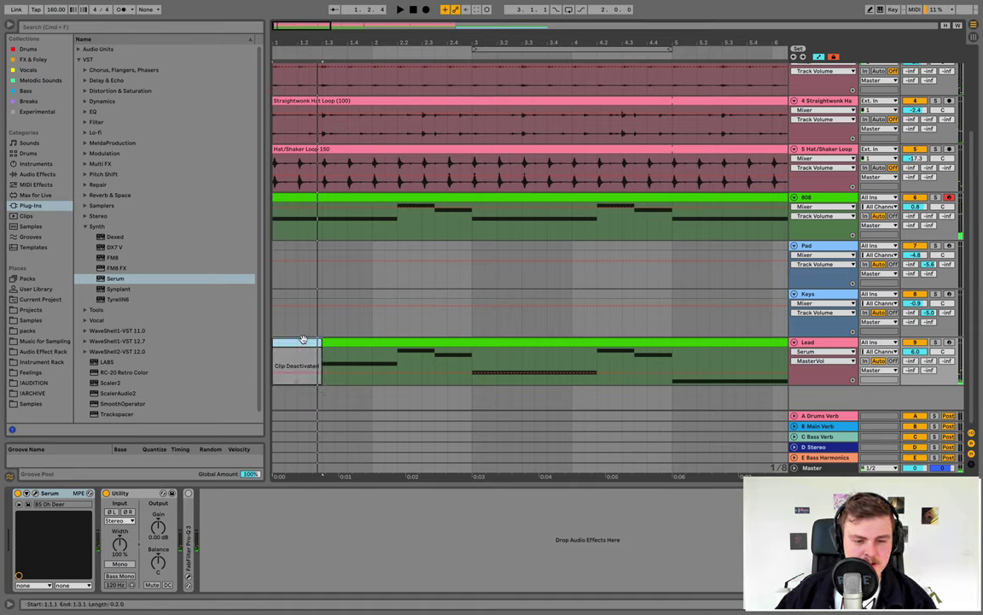
pyautogui.moveTo(303, 341); pyautogui.dragTo(356, 340)
pyautogui.press('0')
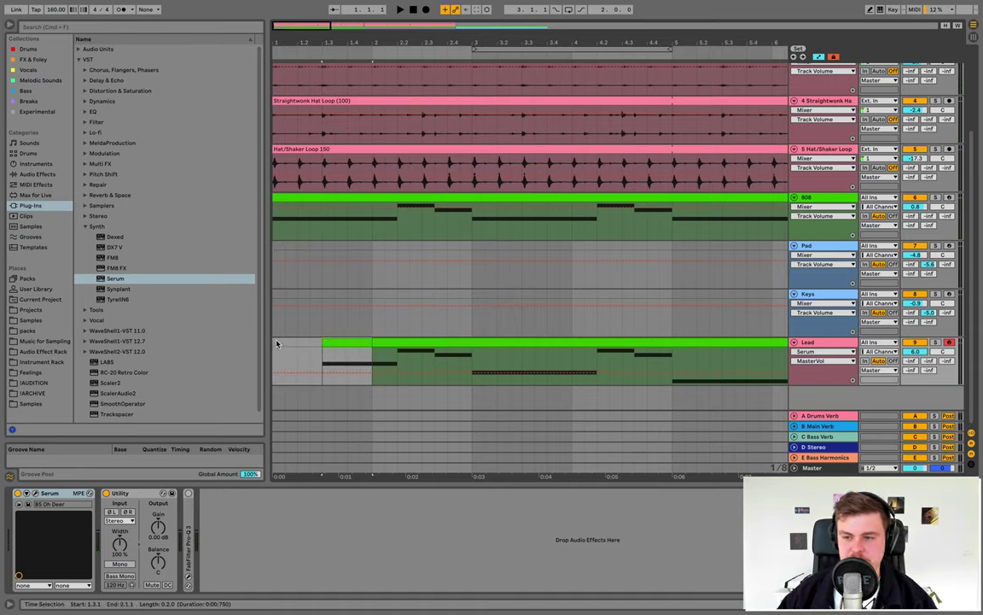
pyautogui.click(274, 341)
pyautogui.press('space')
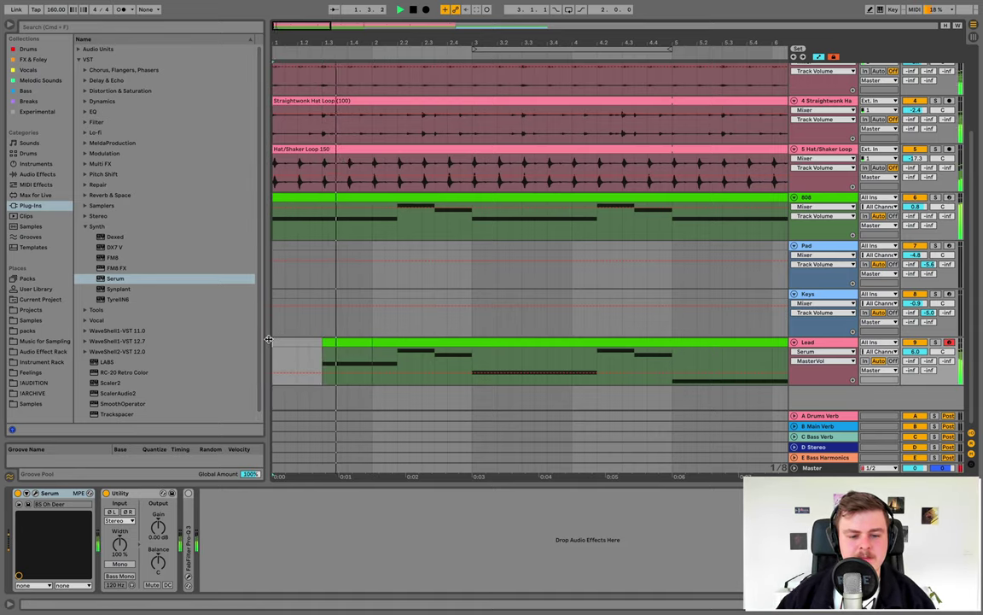
# Cut the Lead clip between 2.1 and 2.2 to leave a one-beat gap, and play from bar 1
pyautogui.click(376, 343)
pyautogui.press('0')
pyautogui.press('space')
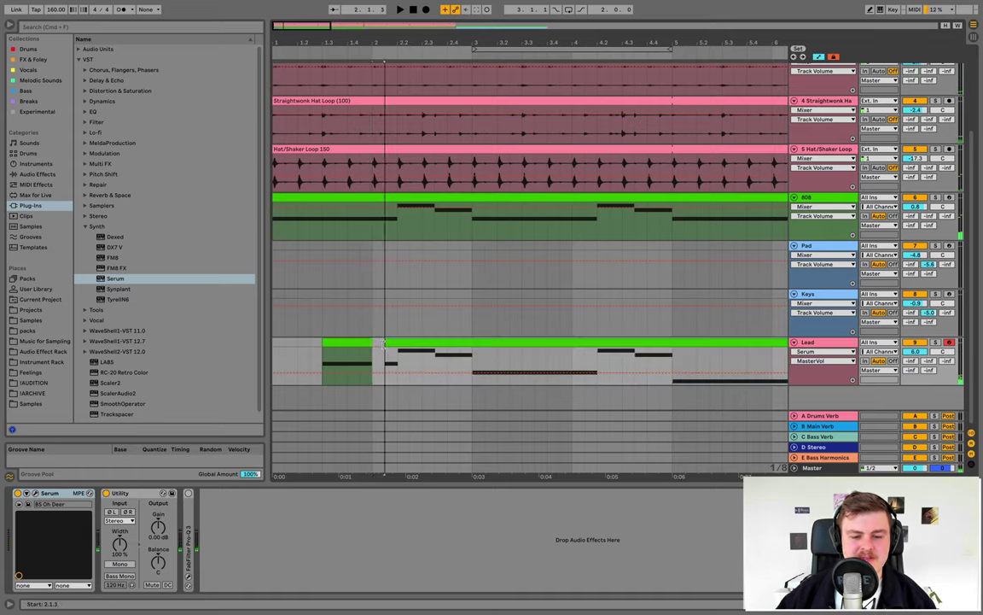
pyautogui.moveTo(383, 344); pyautogui.dragTo(392, 344)
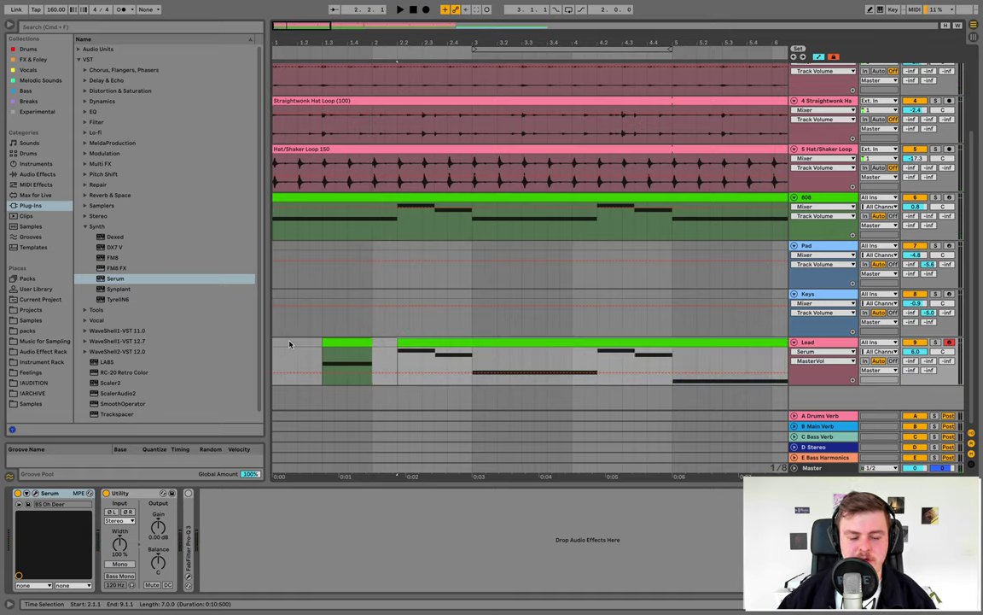
pyautogui.click(275, 344)
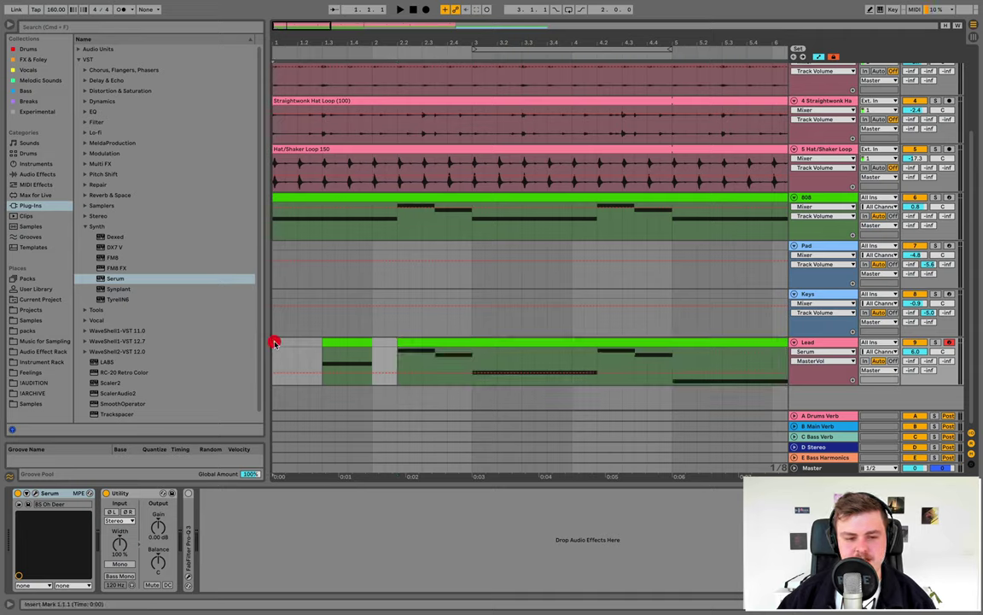
pyautogui.press('space')
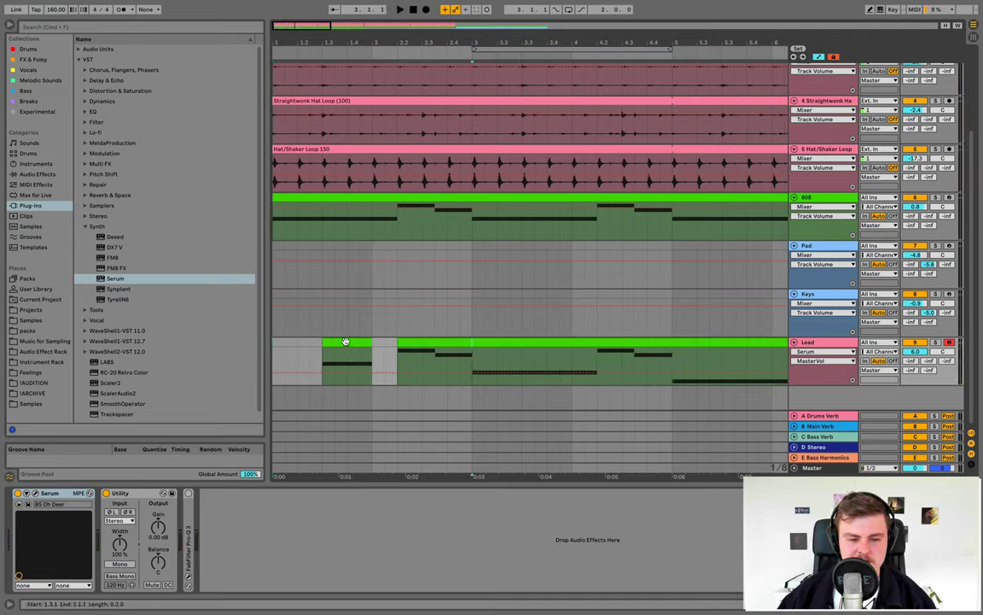
# Copy the short Lead clip at 1.3 to position 3.3 and delete the Lead section from 3.1 to 3.3
pyautogui.click(346, 341)
pyautogui.press('super+c')
pyautogui.click(522, 357)
pyautogui.press('super+v')
pyautogui.click(503, 340)
pyautogui.press('Delete')
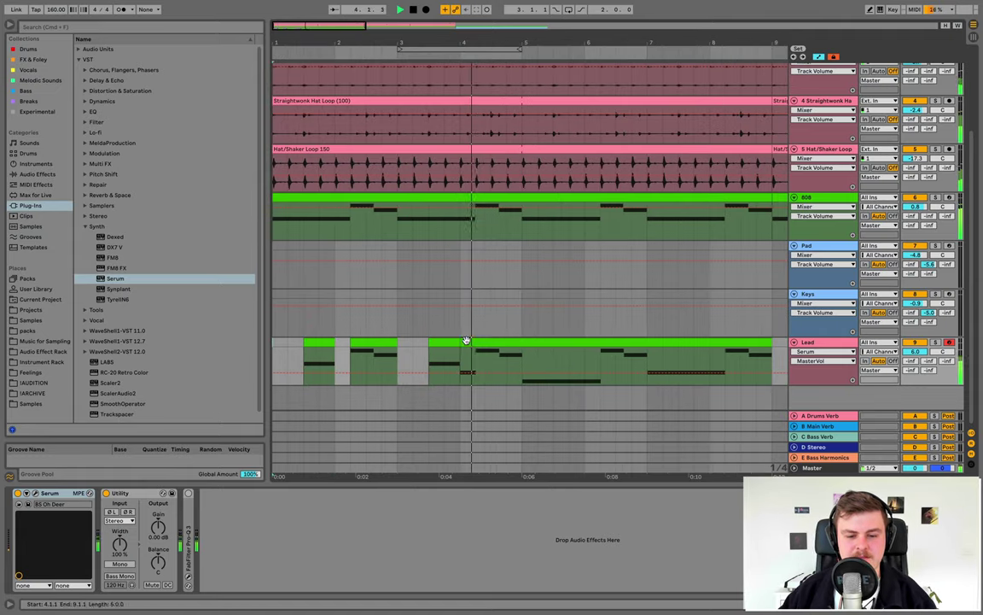
# Trim the Lead clip to leave a gap from 4.1 to 4.2, and raise the last note before bar 3 to B4
pyautogui.doubleClick(478, 344)
pyautogui.press('space')
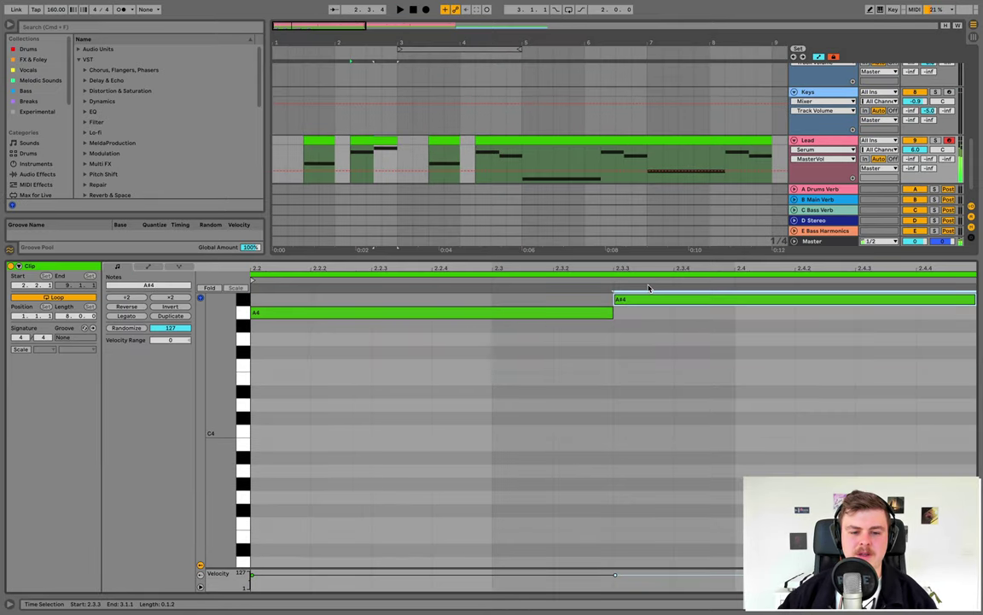
pyautogui.press('Up')
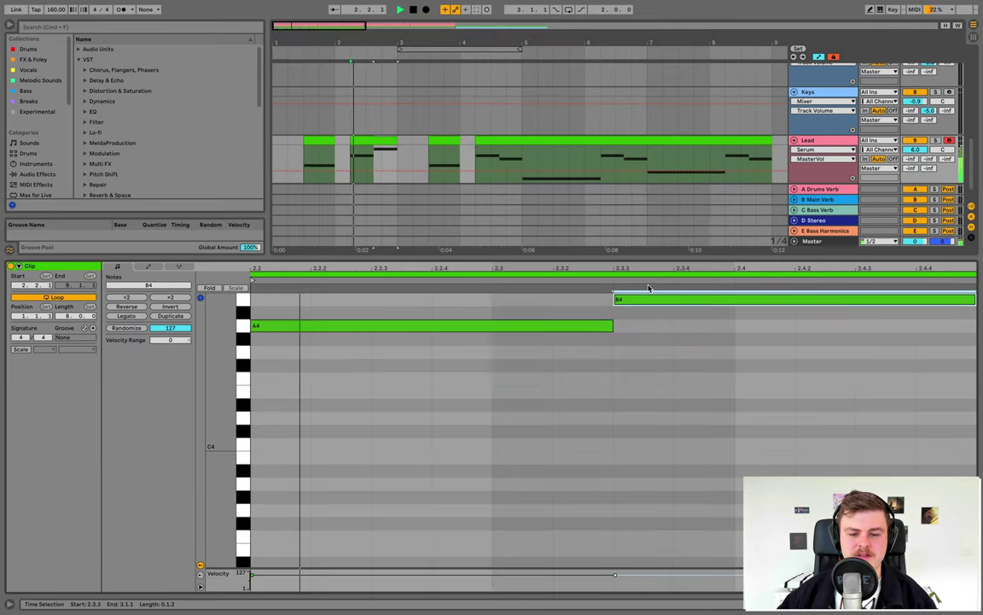
# Layer the A4 and B4 notes in the Lead clip at 2.2 with copies an octave higher, offset one sixteenth later, and play them
pyautogui.doubleClick(837, 140)
pyautogui.press('space')
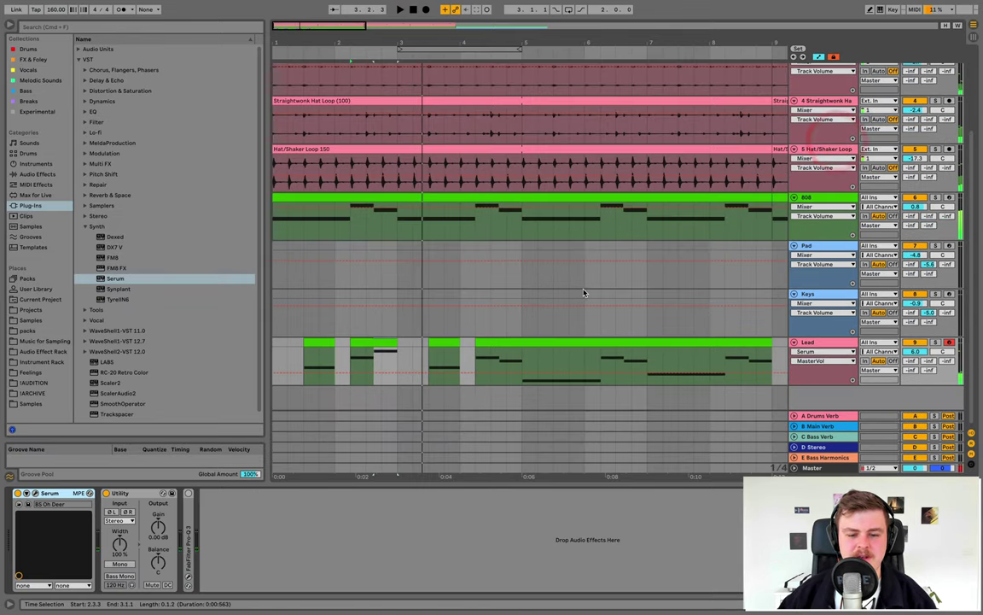
pyautogui.doubleClick(385, 342)
pyautogui.click(679, 296)
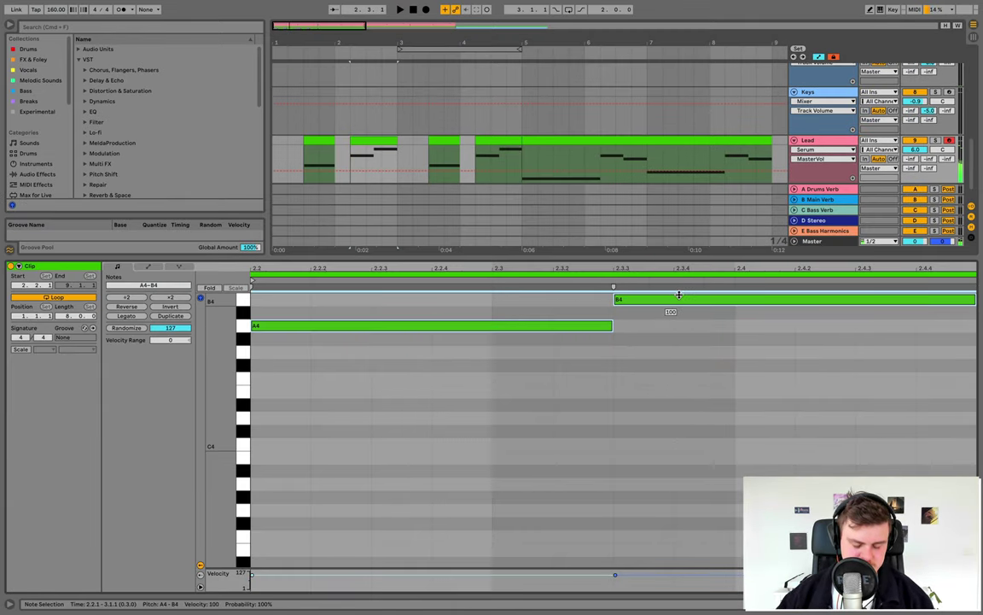
pyautogui.hotkey('shift', 'Up')
pyautogui.press('Right')
pyautogui.press('space')
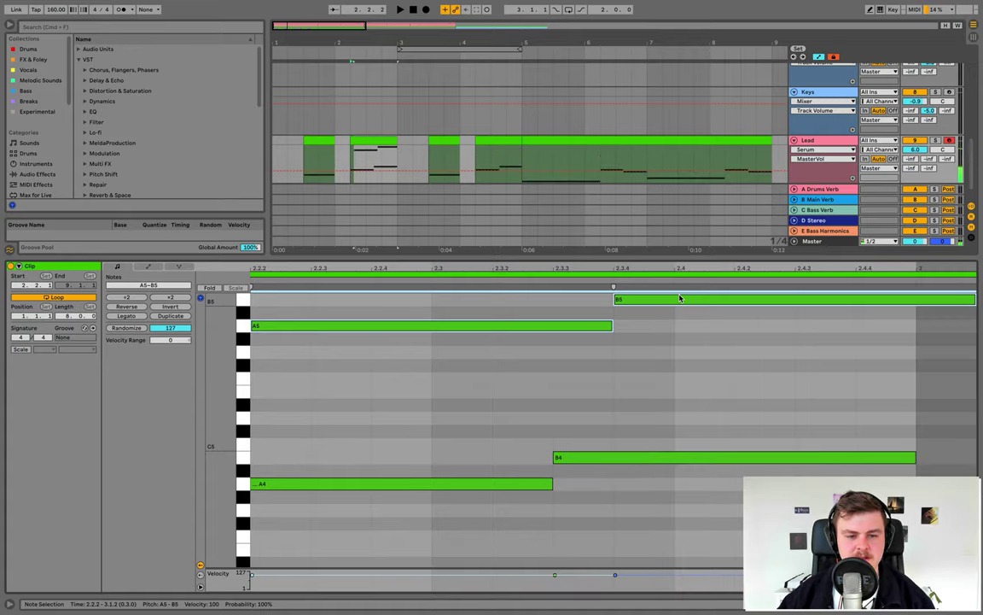
pyautogui.press('Right')
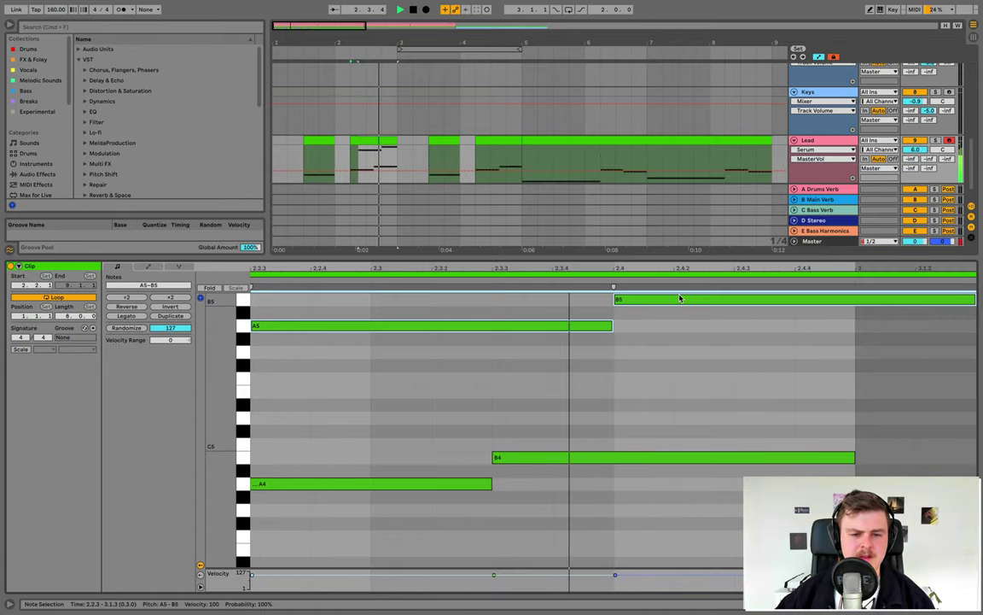
pyautogui.press('space')
pyautogui.press('Left')
# Transpose all notes in the Lead clip at 2.2 down one octave
pyautogui.click(435, 340)
pyautogui.press('super+a')
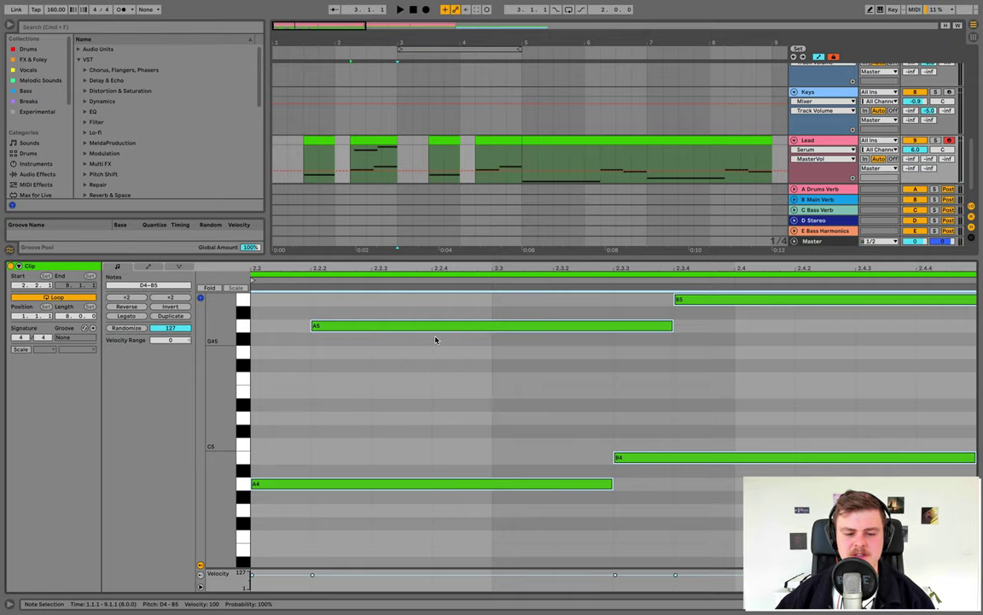
pyautogui.hotkey('shift', 'Down')
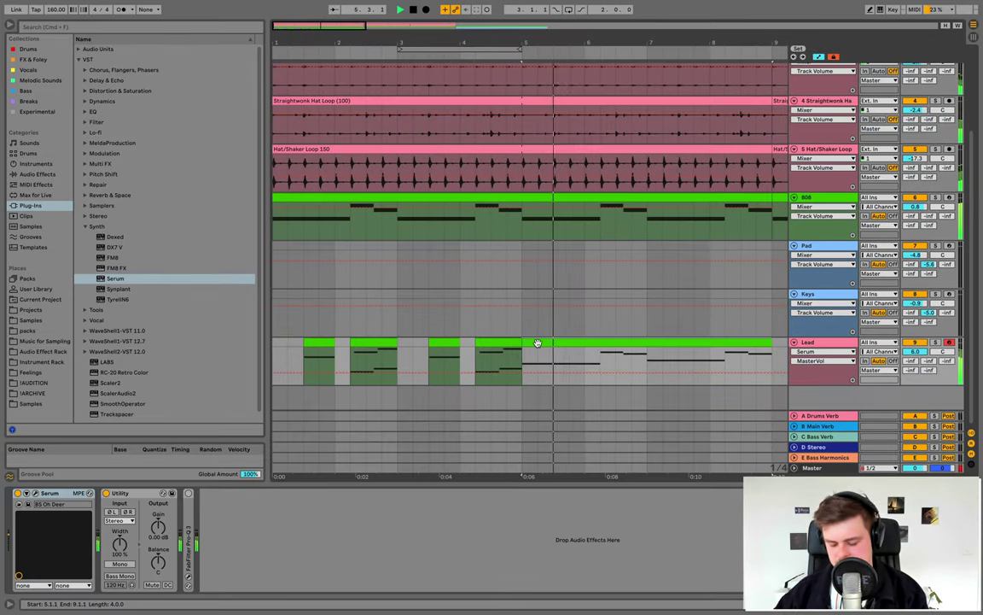
# Replace the Lead clip after bar 5 with duplicates of the four-bar phrase up to bar 17, and set the Lead track volume to 4.5 dB
pyautogui.press('Delete')
pyautogui.moveTo(527, 343); pyautogui.dragTo(274, 343)
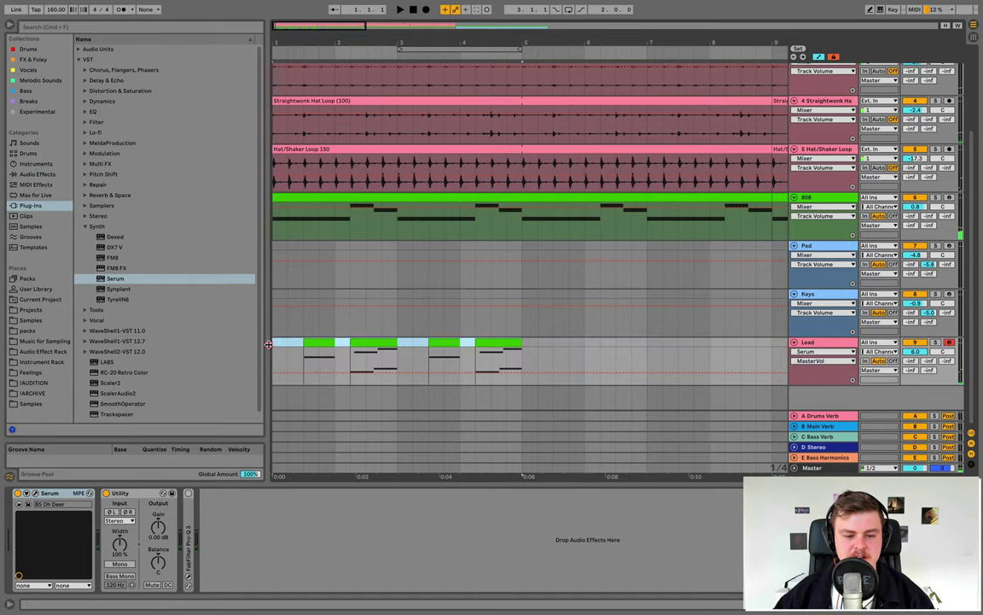
pyautogui.hotkey('ctrl', 'd')
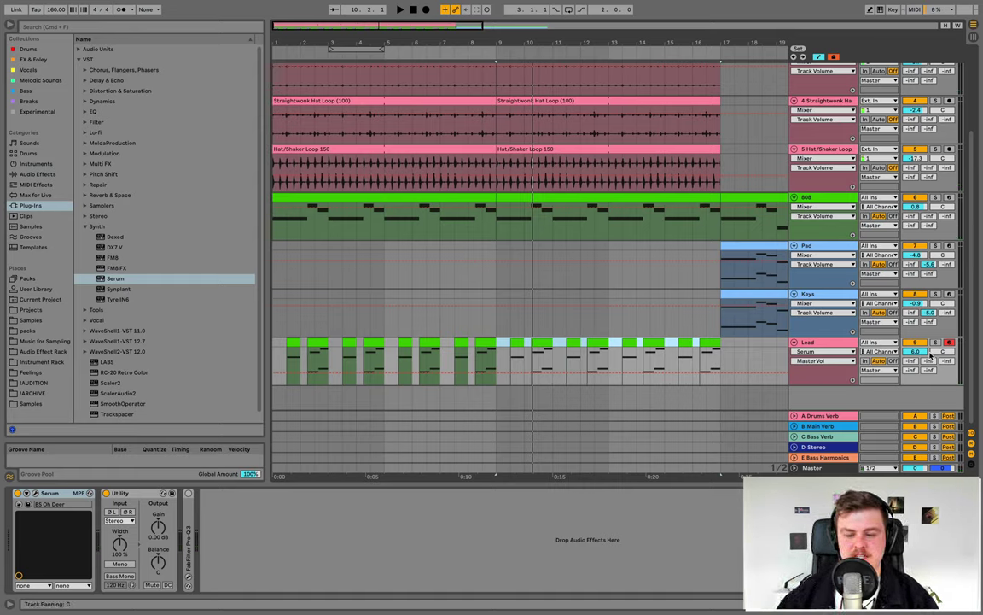
pyautogui.moveTo(915, 351); pyautogui.dragTo(915, 359)
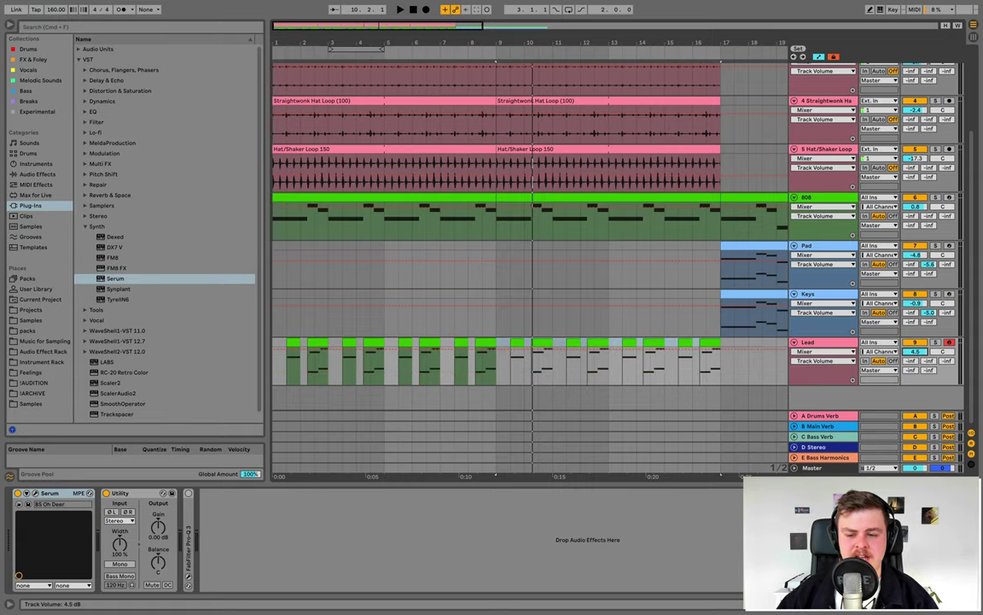
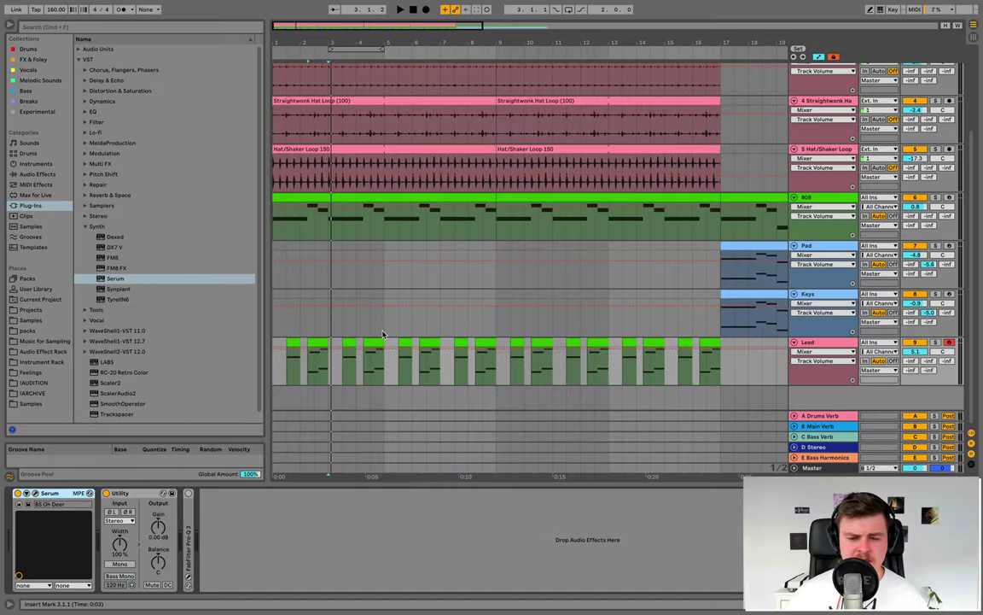
# Shorten the notes in the Lead clip at 2.2 to one beat each and play it
pyautogui.doubleClick(375, 340)
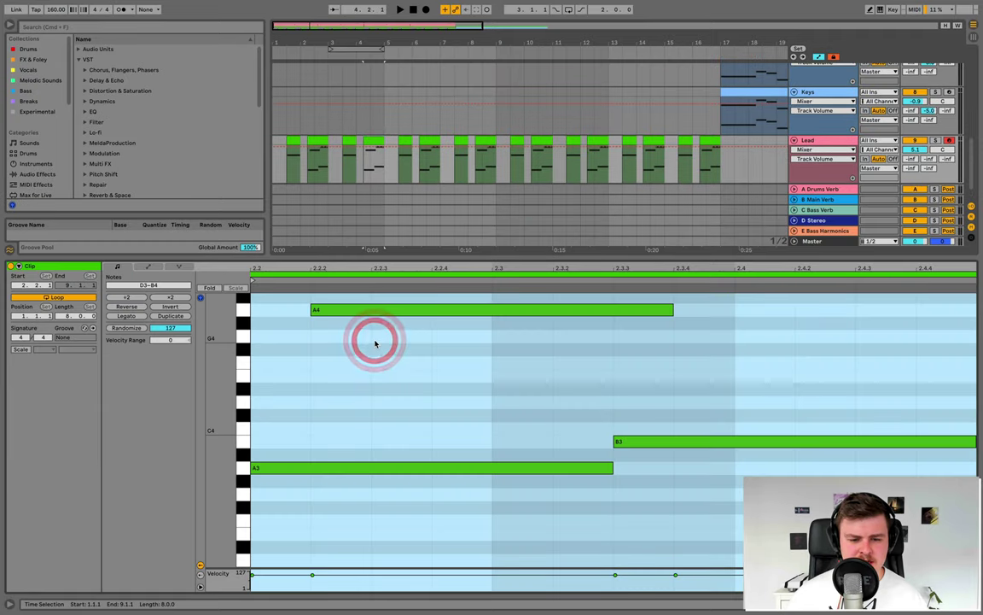
pyautogui.click(323, 137)
pyautogui.click(612, 407)
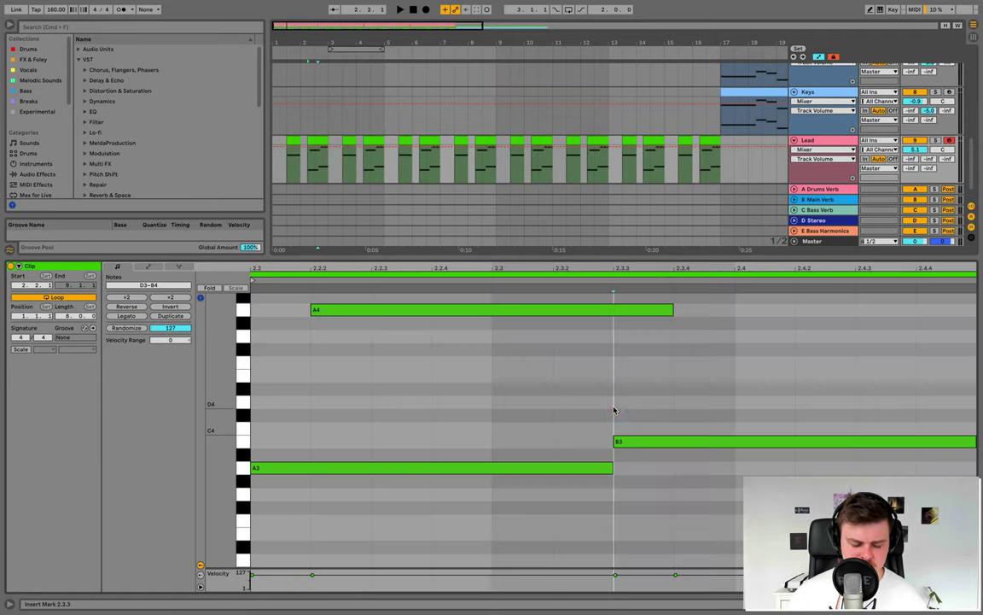
pyautogui.moveTo(672, 310); pyautogui.dragTo(552, 311)
pyautogui.press('space')
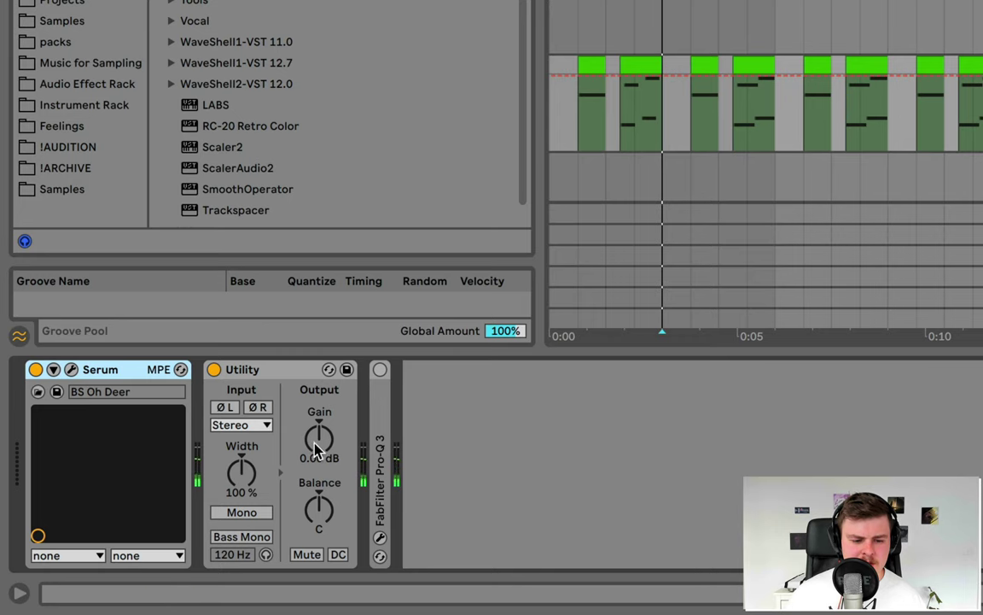
# Set the Utility gain on the Lead track to 3.89 dB and play the clip at 2.2
pyautogui.moveTo(318, 451); pyautogui.dragTo(317, 437)
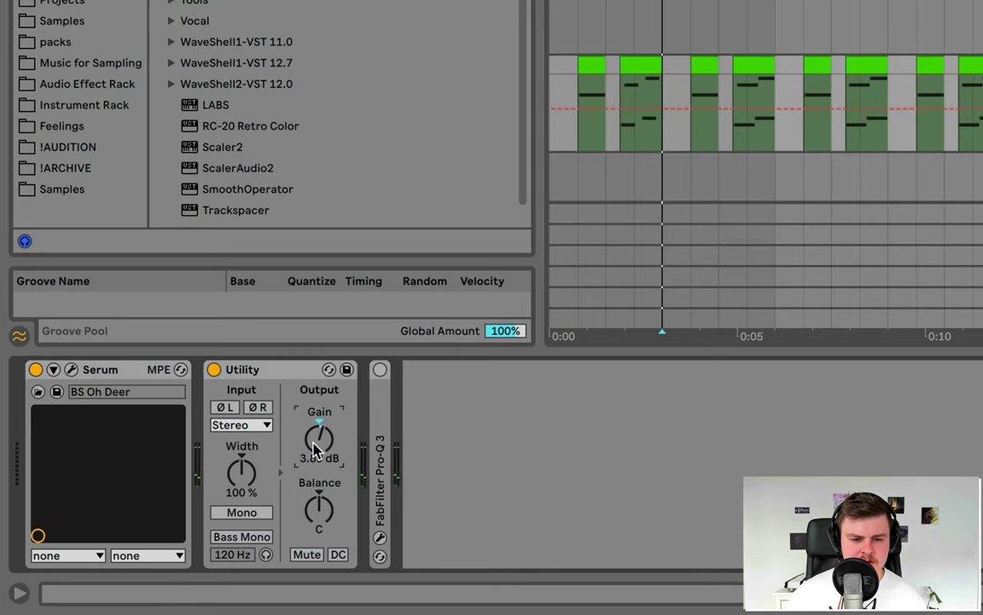
pyautogui.click(649, 62)
pyautogui.press('space')
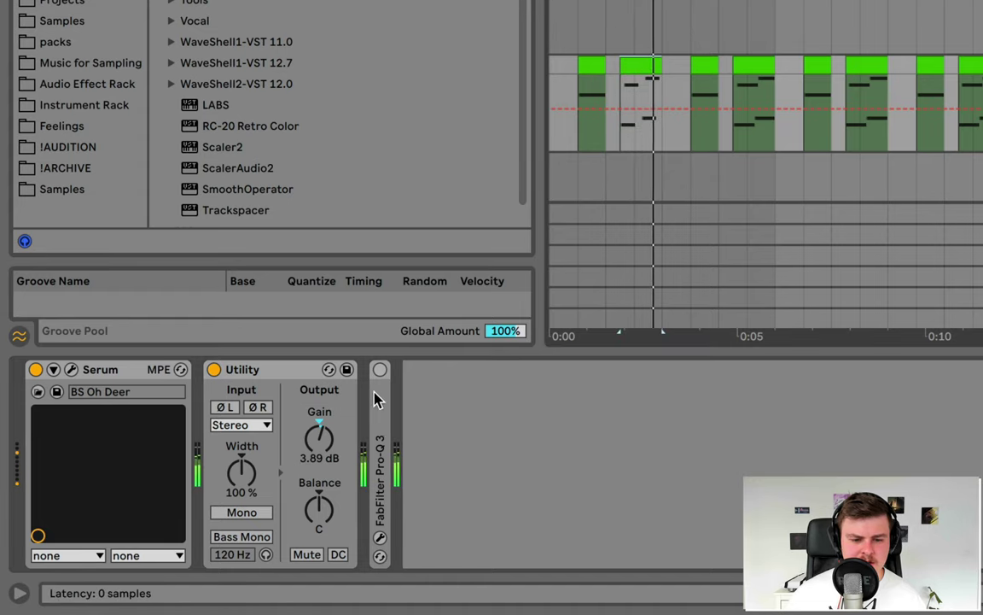
pyautogui.press('space')
# Raise the B3 and B4 notes in the Lead clip at 4.2 to C#4 and C#5
pyautogui.click(369, 340)
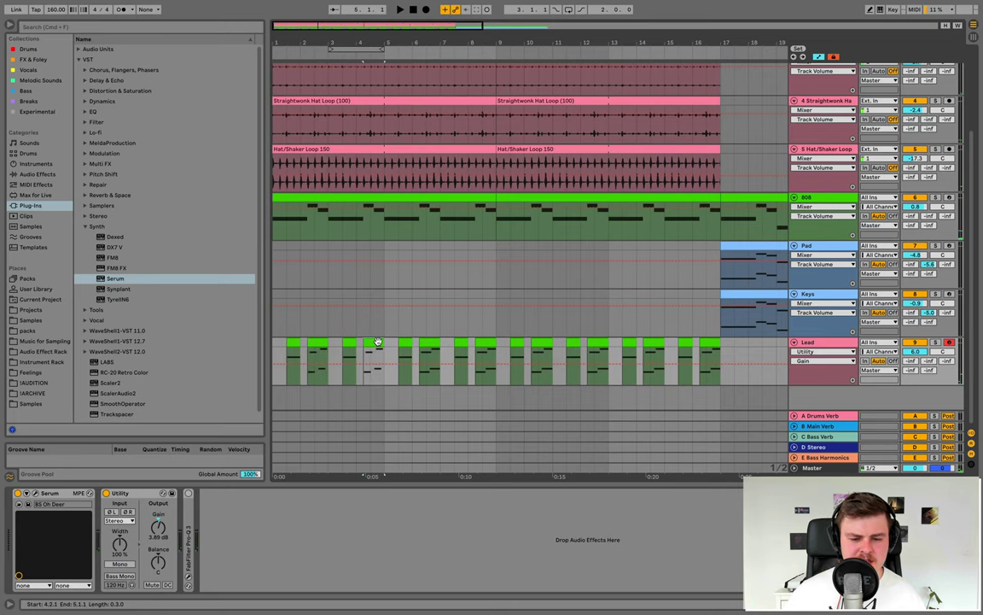
pyautogui.doubleClick(377, 342)
pyautogui.click(736, 472)
pyautogui.scroll(2, 724, 337)
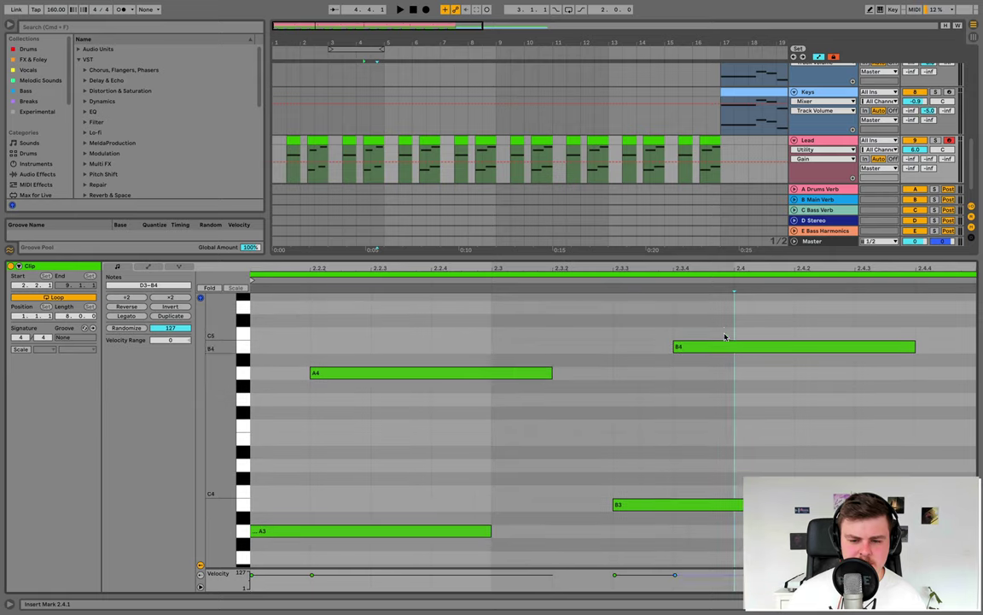
pyautogui.moveTo(727, 321); pyautogui.dragTo(692, 541)
pyautogui.press('Up')
pyautogui.press('Up')
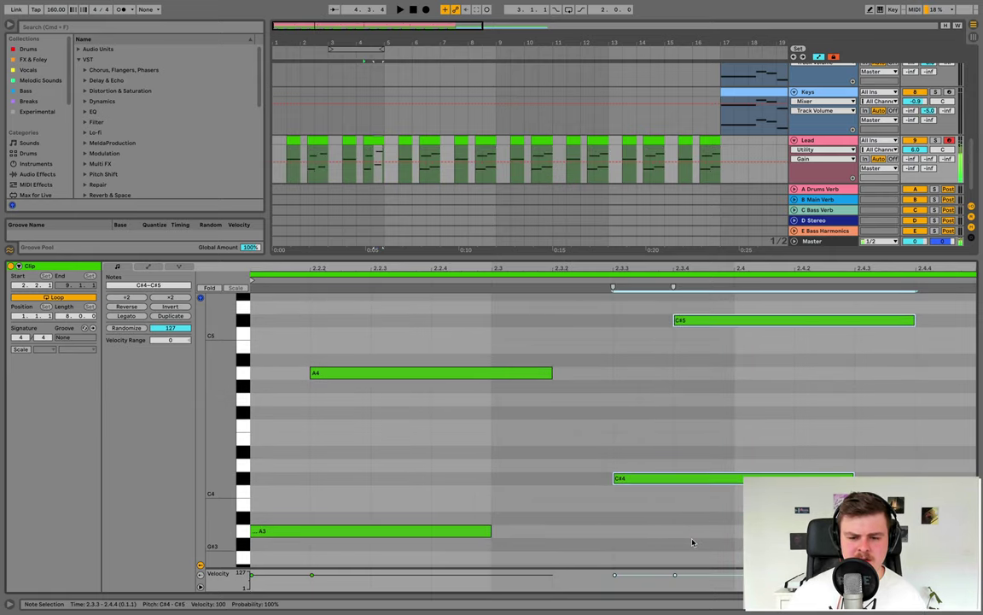
# Shorten the long F#4 note in the Lead clip at 5.3 to a dotted sixteenth
pyautogui.click(406, 139)
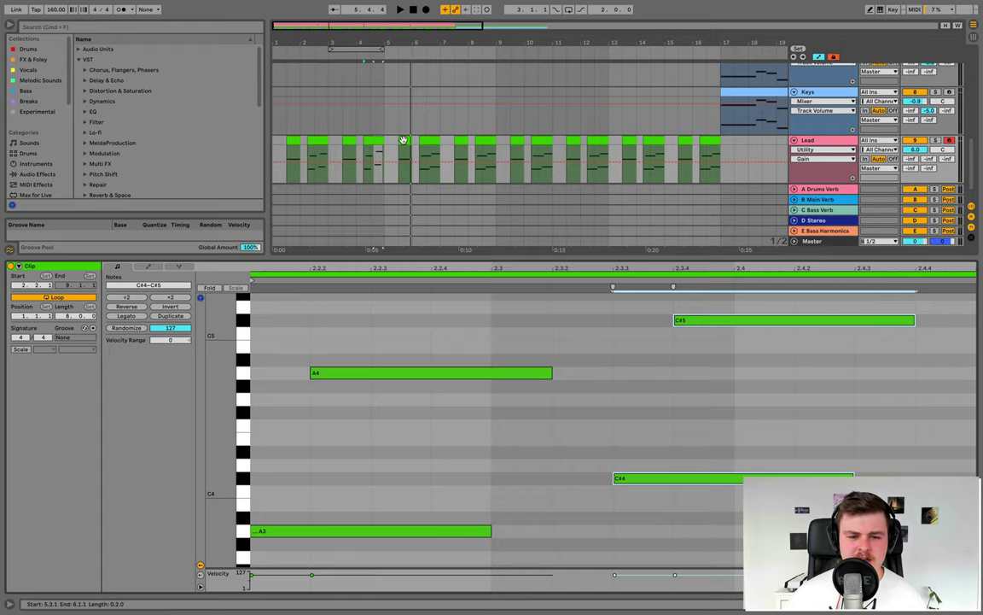
pyautogui.click(403, 140)
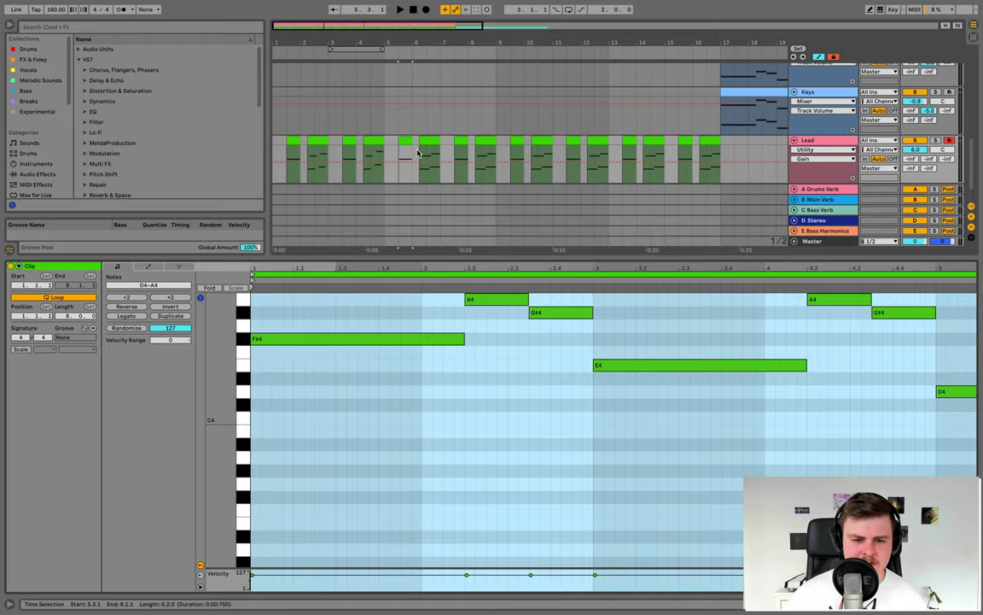
pyautogui.click(407, 141)
pyautogui.click(407, 141)
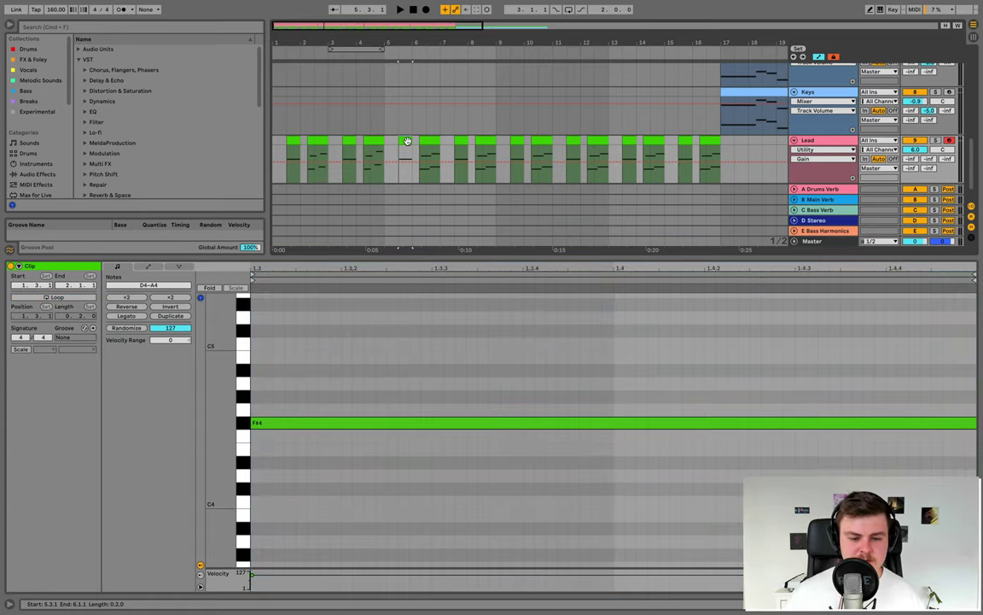
pyautogui.scroll(-3, 634, 345)
pyautogui.click(708, 422)
pyautogui.moveTo(706, 422); pyautogui.dragTo(495, 424)
# Add F#4 thirty-second notes at 1.3.3 and 1.3.4 and dotted sixteenths at 1.4 and 1.4.3 in the clip, and play the stutter
pyautogui.doubleClick(522, 424)
pyautogui.doubleClick(547, 425)
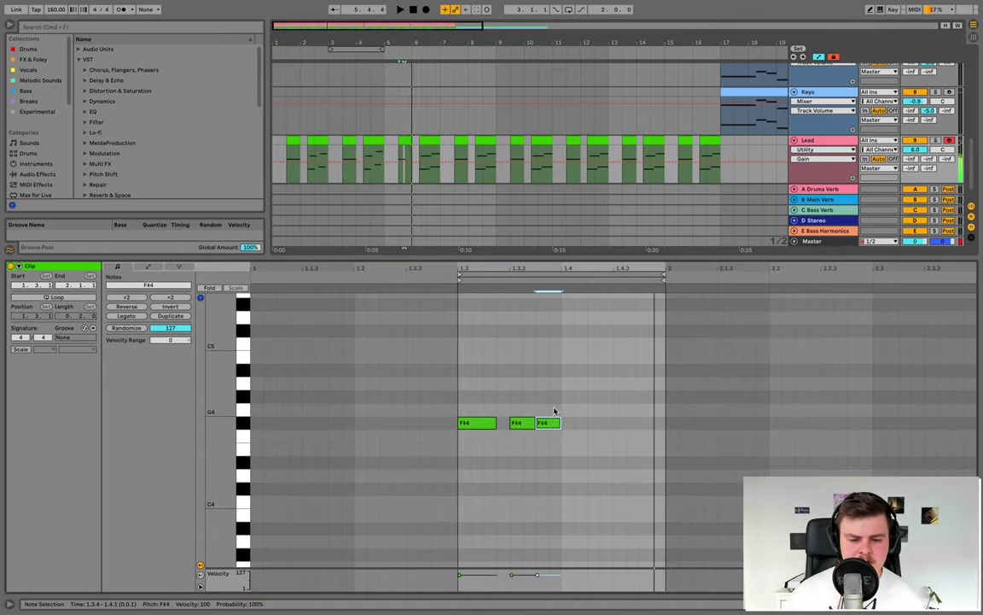
pyautogui.keyDown('shift'); pyautogui.click(523, 427); pyautogui.keyUp('shift')
pyautogui.moveTo(558, 423); pyautogui.dragTo(550, 424)
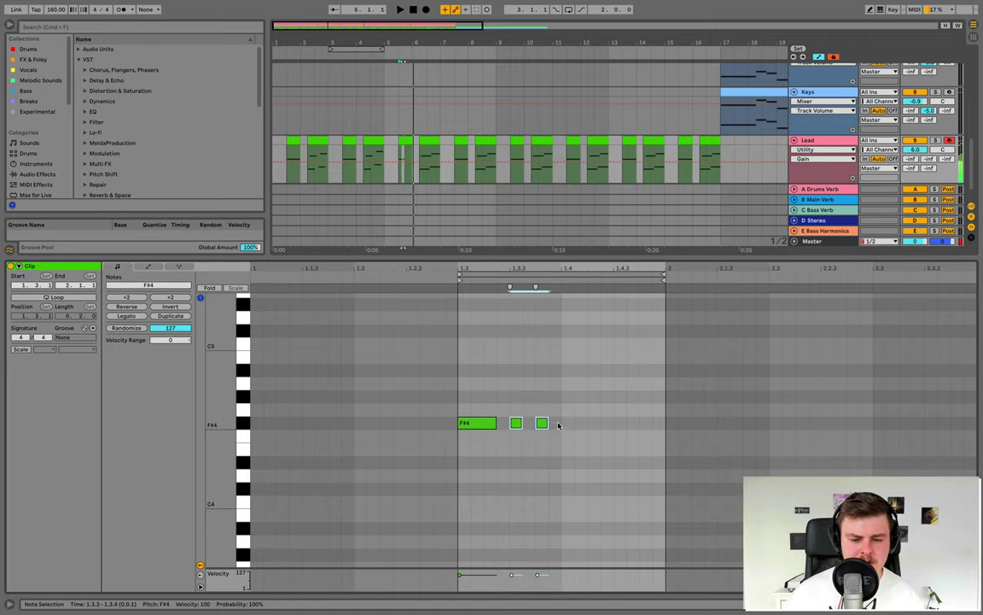
pyautogui.moveTo(578, 428); pyautogui.dragTo(630, 429)
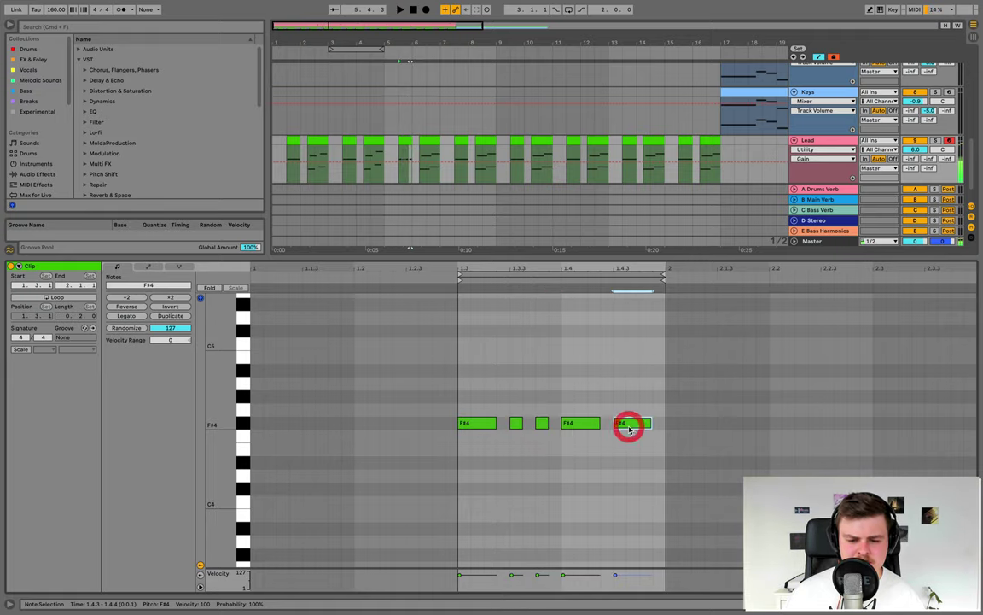
pyautogui.press('space')
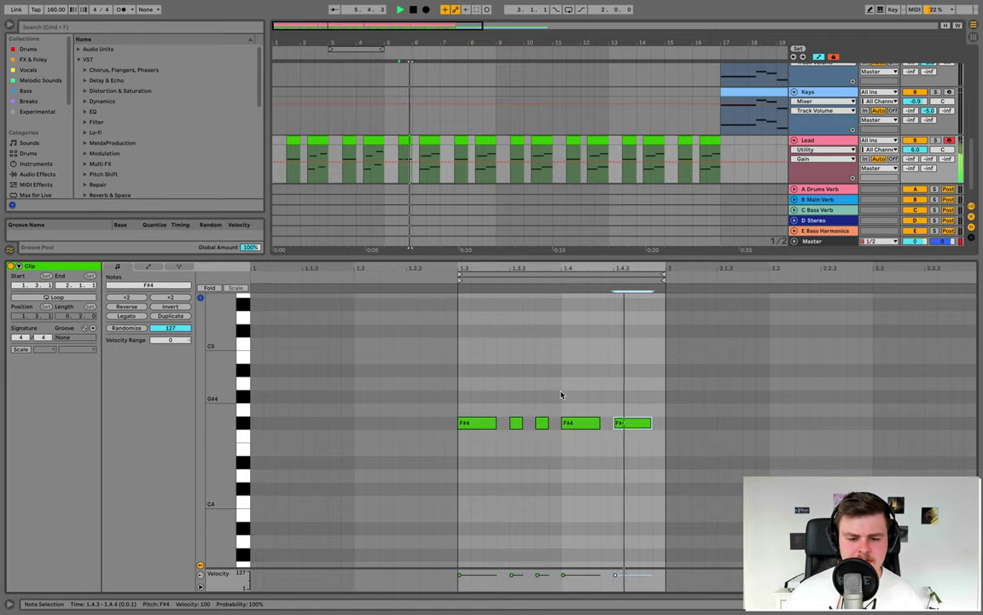
# Trim the Lead clip at 8.2 to end at 8.3.3, and duplicate the first eight bars of Lead into bars 9 to 17
pyautogui.click(320, 139)
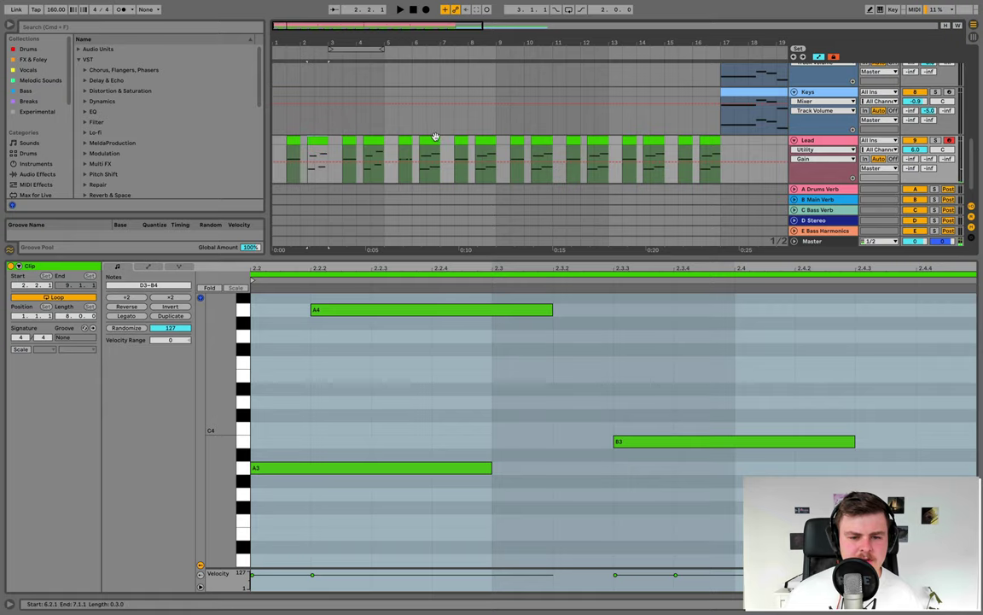
pyautogui.click(434, 136)
pyautogui.moveTo(500, 142); pyautogui.dragTo(462, 142)
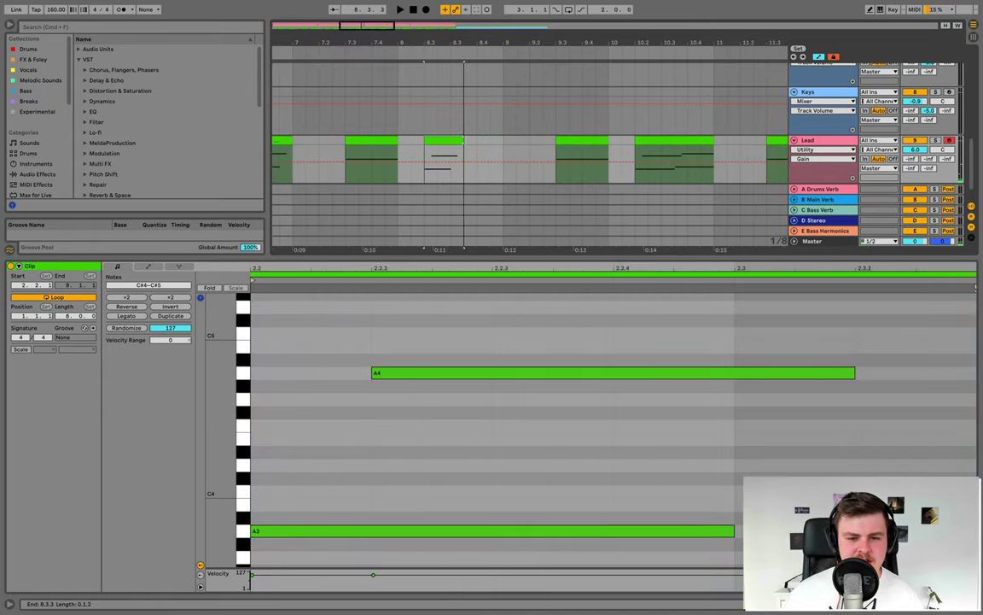
pyautogui.moveTo(455, 49); pyautogui.dragTo(389, 49)
pyautogui.moveTo(489, 152); pyautogui.dragTo(270, 145)
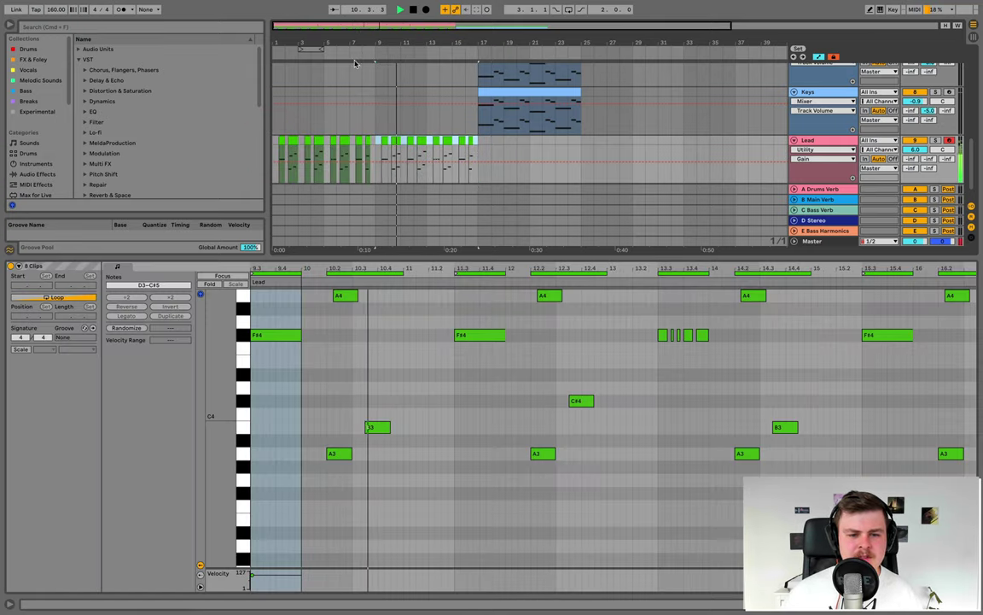
pyautogui.press('space')
# Trim the ends of the 808 and Hat/Shaker Loop clips before bar 9 back to 8.3.3
pyautogui.doubleClick(816, 92)
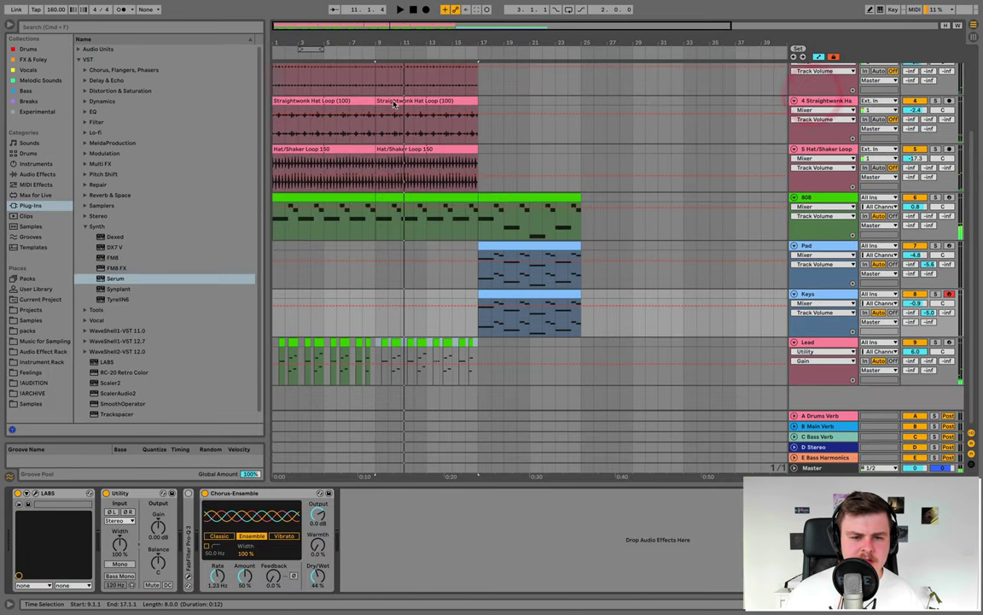
pyautogui.moveTo(356, 52); pyautogui.dragTo(387, 49)
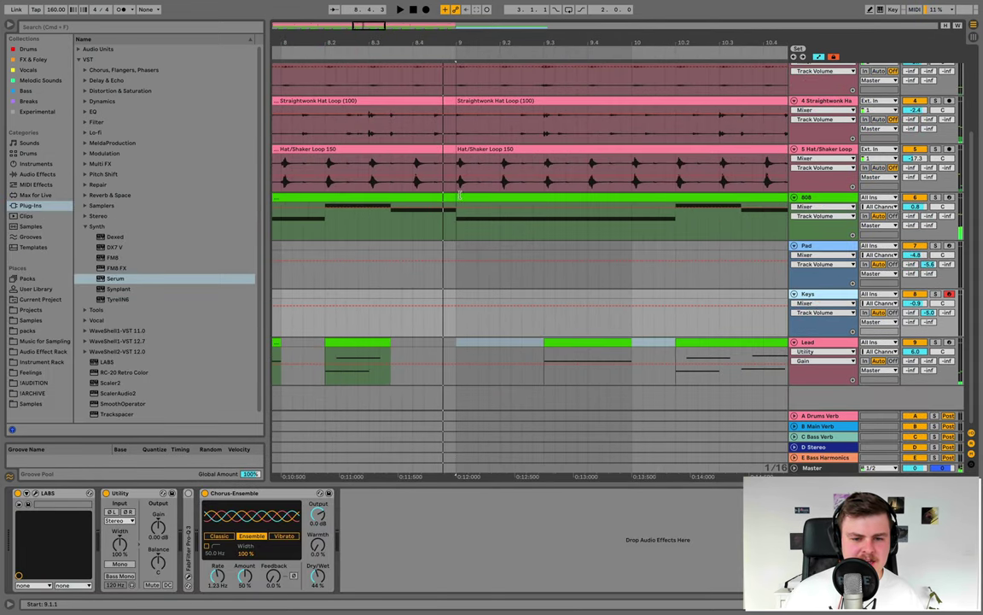
pyautogui.moveTo(453, 198); pyautogui.dragTo(406, 198)
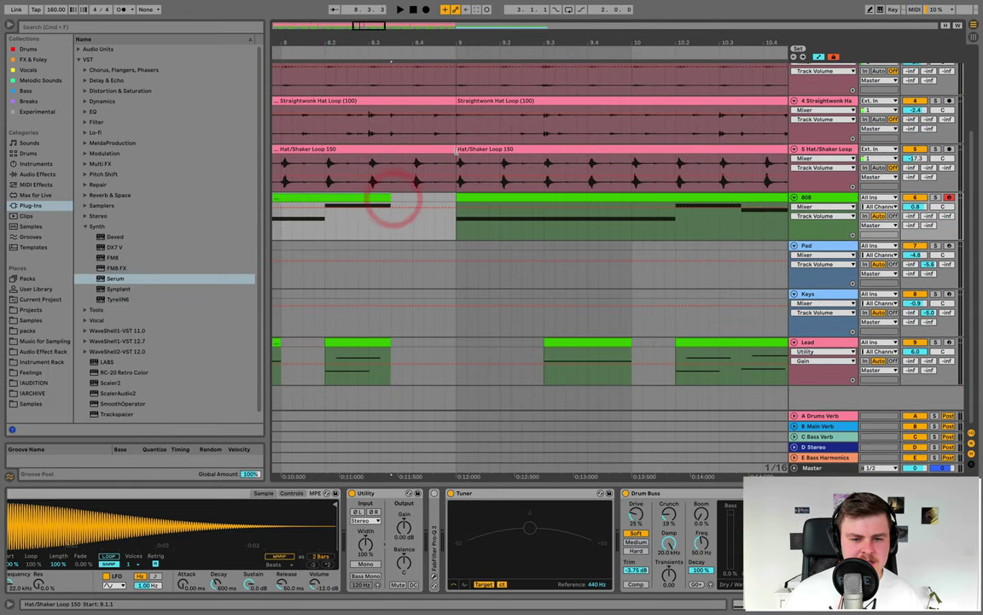
pyautogui.moveTo(452, 150); pyautogui.dragTo(393, 152)
# Trim the first Straightwonk Hat Loop to end at 8.3.3 and the first Shakers clip at 8.3.1, and play the break into bar 9
pyautogui.scroll(2, 412, 145)
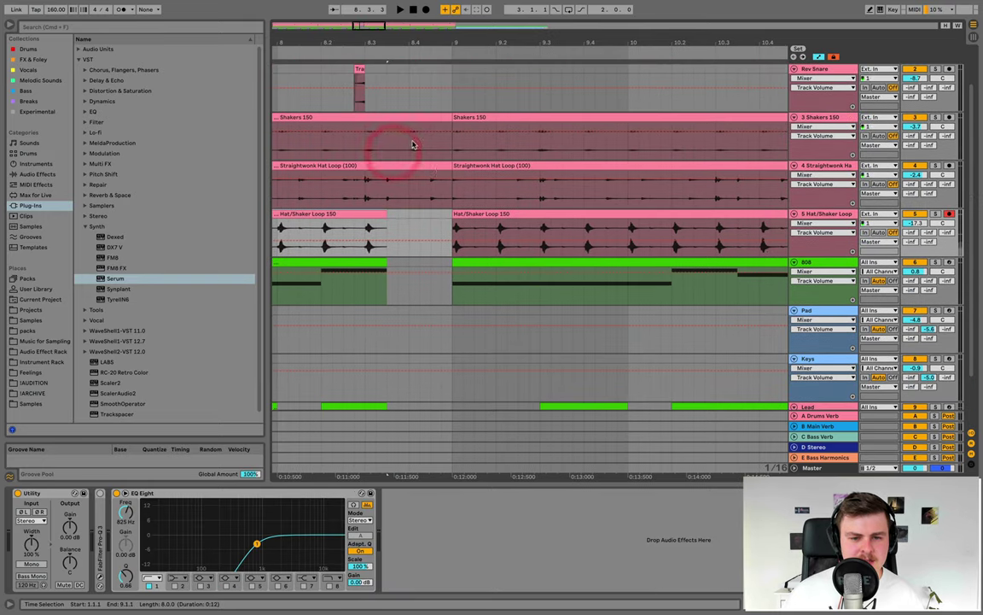
pyautogui.moveTo(449, 169); pyautogui.dragTo(392, 173)
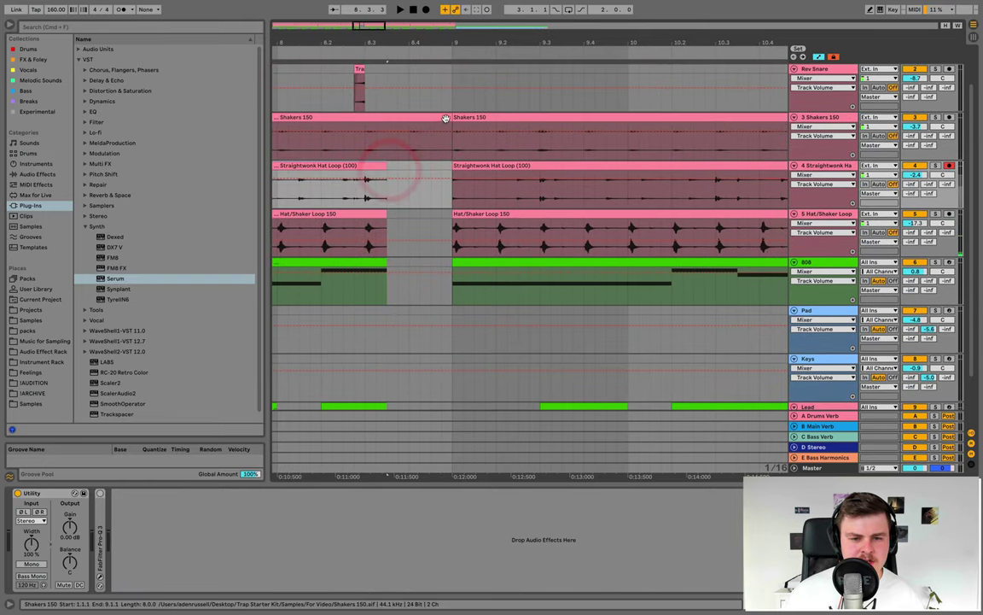
pyautogui.moveTo(448, 120); pyautogui.dragTo(372, 119)
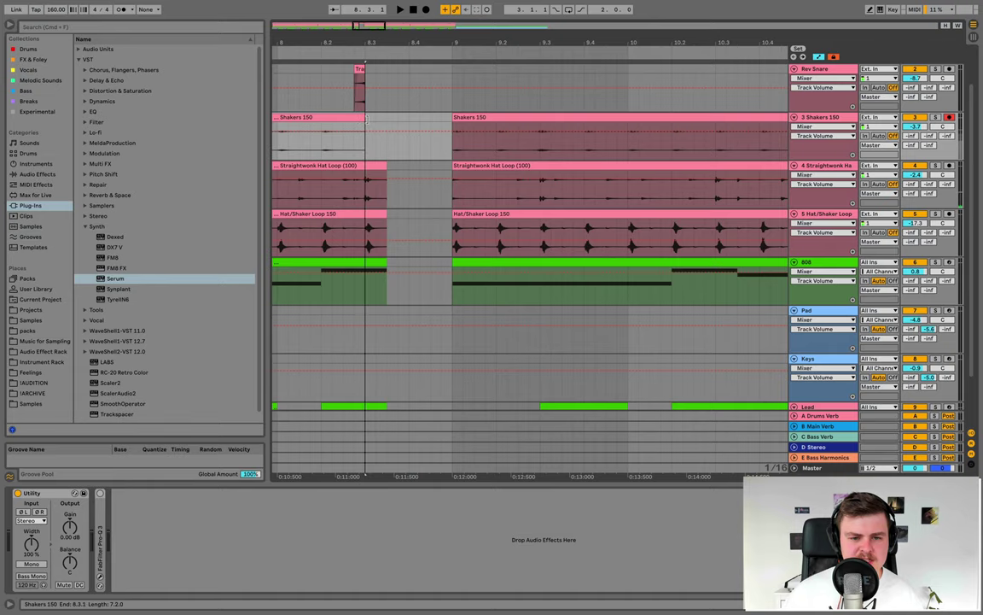
pyautogui.click(328, 50)
pyautogui.hscroll(-3, 461, 277)
pyautogui.press('space')
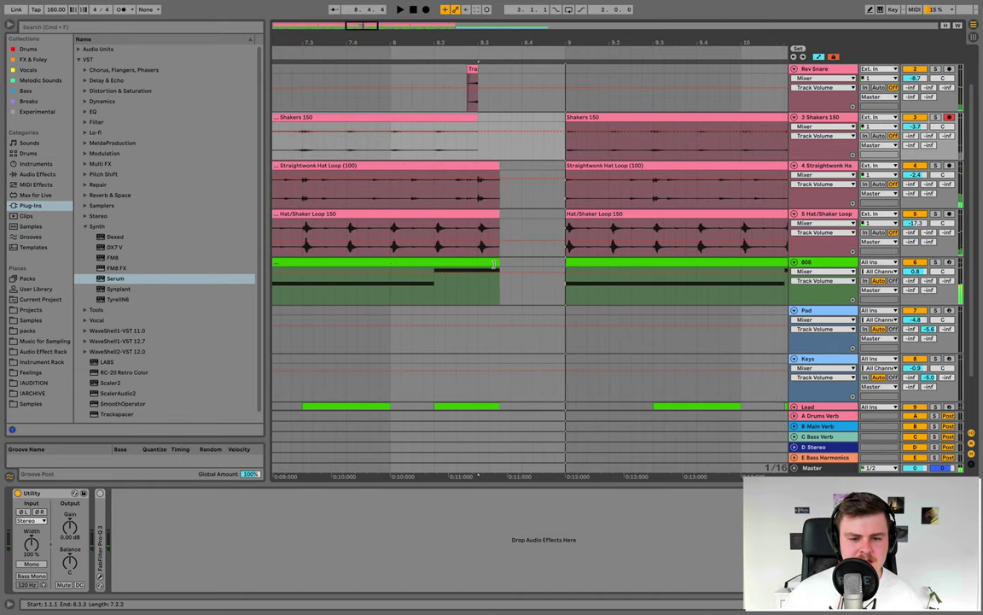
# Trim the 808, Hat/Shaker Loop and Straightwonk Hat Loop clips before bar 9 to end at 8.3.1, and play the break
pyautogui.moveTo(498, 263); pyautogui.dragTo(478, 263)
pyautogui.moveTo(499, 218); pyautogui.dragTo(478, 215)
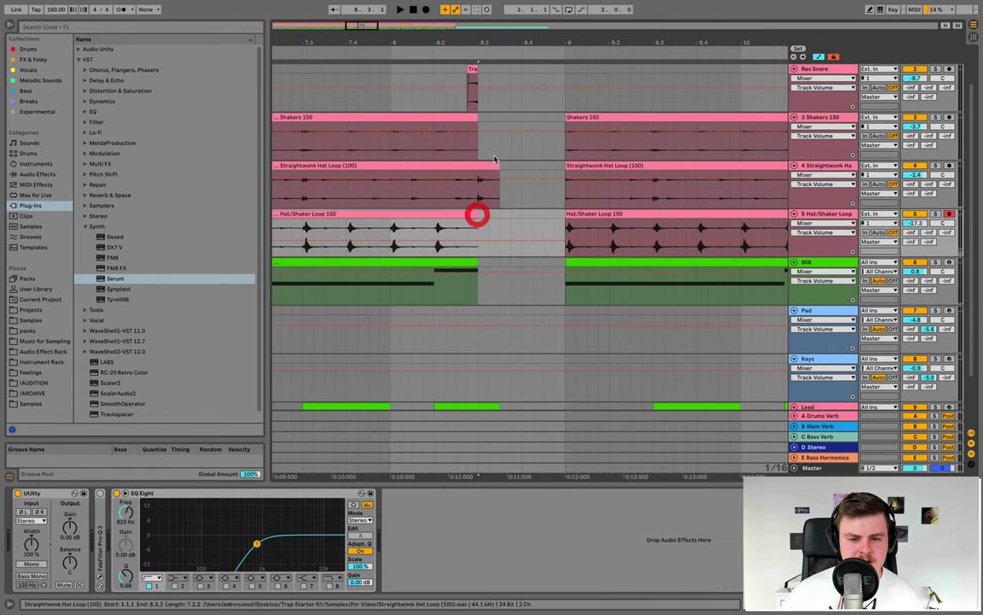
pyautogui.moveTo(496, 165); pyautogui.dragTo(477, 165)
pyautogui.click(374, 52)
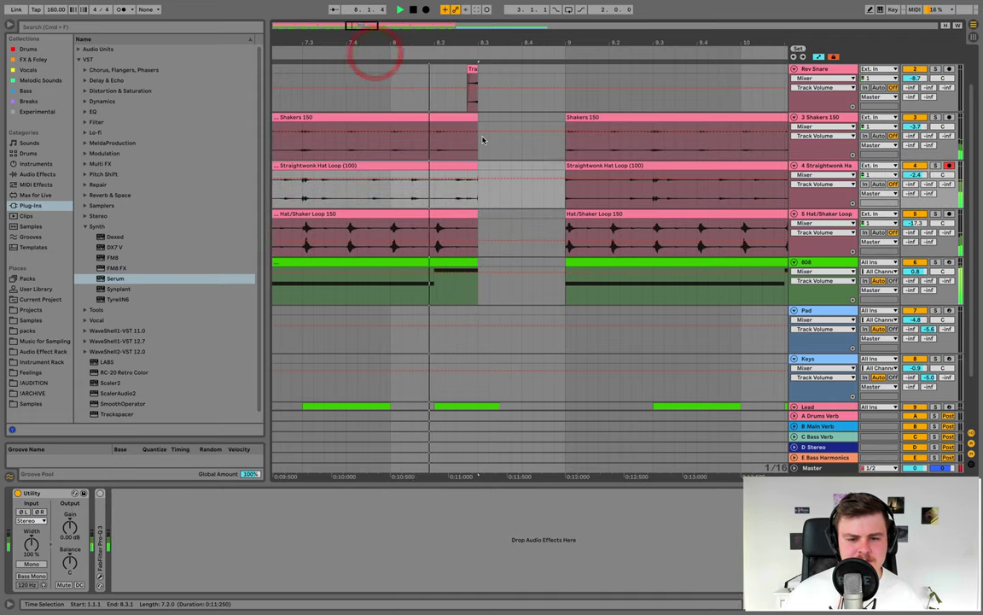
# Trim the Lead clip at 8.2 to end at 8.3.1, and play through the break into the next section
pyautogui.scroll(-4, 513, 363)
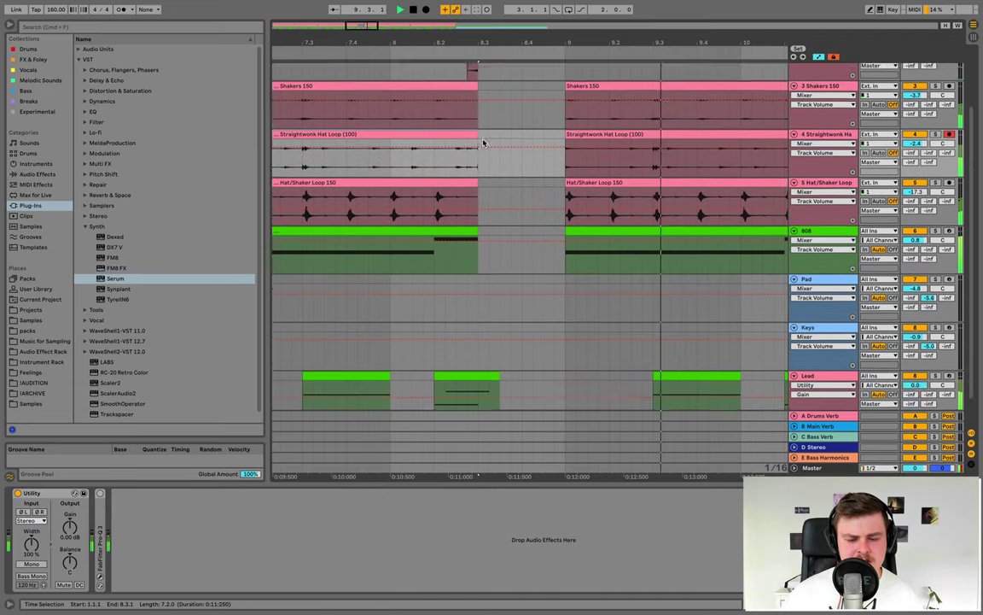
pyautogui.moveTo(499, 343); pyautogui.dragTo(476, 344)
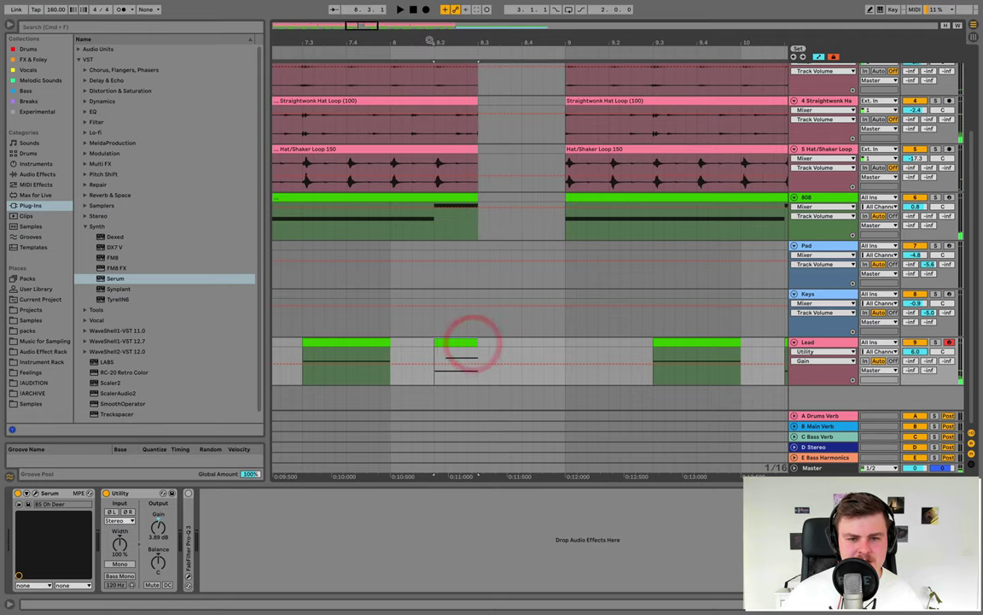
pyautogui.click(423, 48)
pyautogui.click(419, 47)
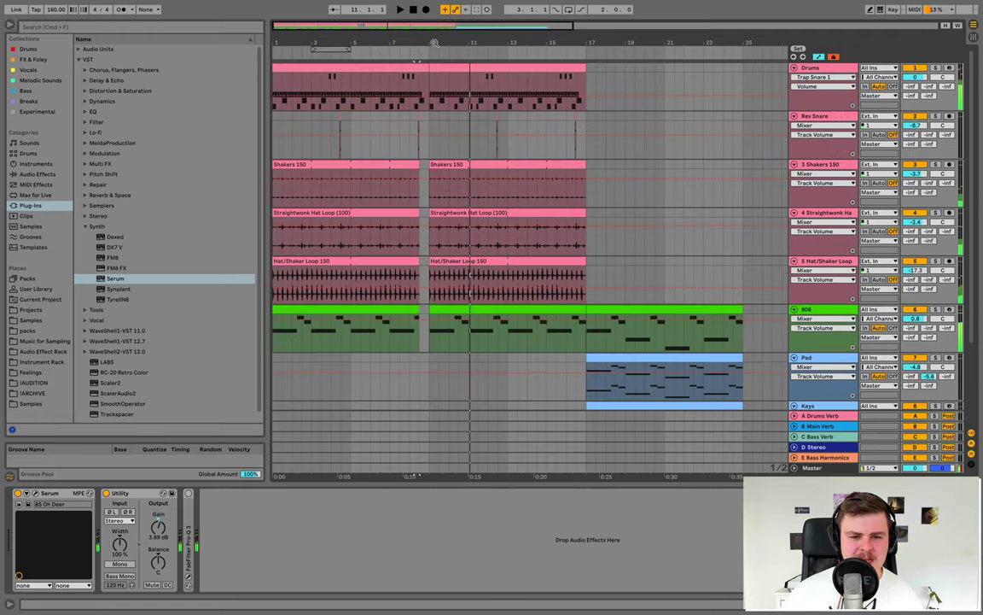
# Deactivate the Drums, Rev Snare, Shakers and both hat loop tracks for the first half of bar 9, and play the transition
pyautogui.moveTo(433, 41); pyautogui.dragTo(434, 43)
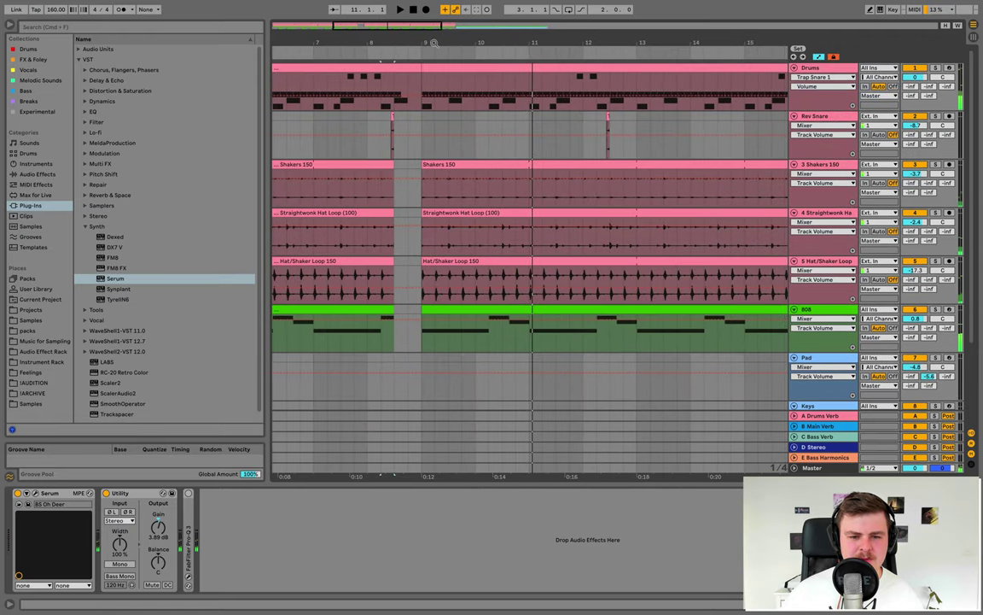
pyautogui.press('space')
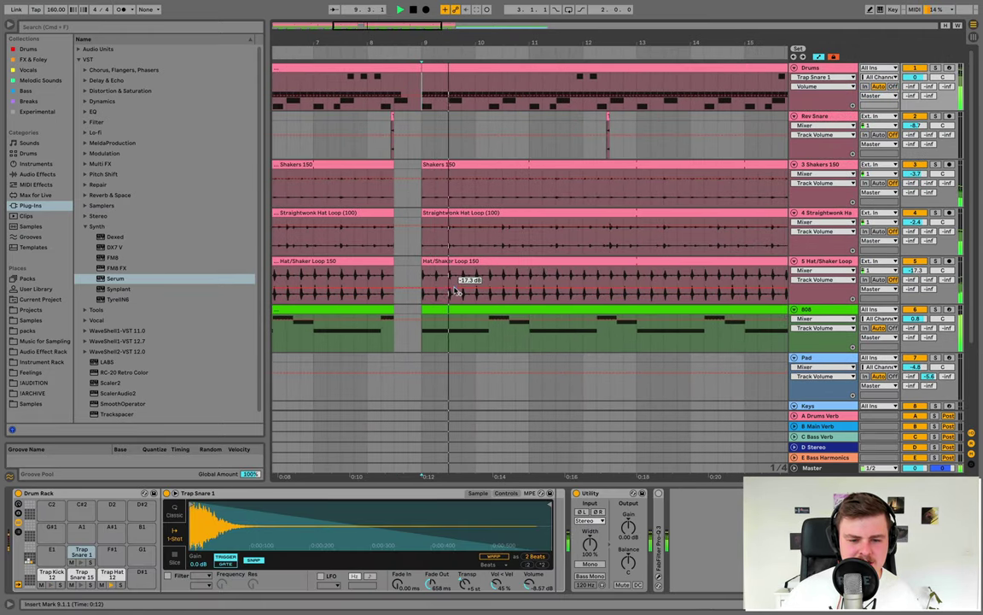
pyautogui.press('space')
pyautogui.moveTo(449, 281); pyautogui.dragTo(422, 79)
pyautogui.press('0')
pyautogui.click(400, 50)
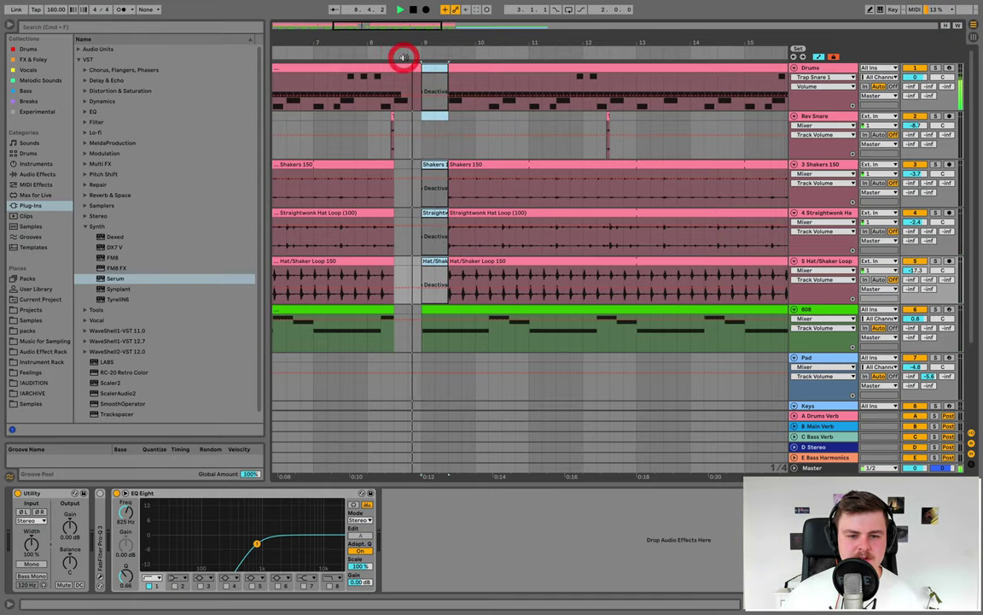
# Move the 808, Pad and Keys clips from bar 17 to bar 9, replacing the 808 clip there
pyautogui.scroll(-3, 512, 51)
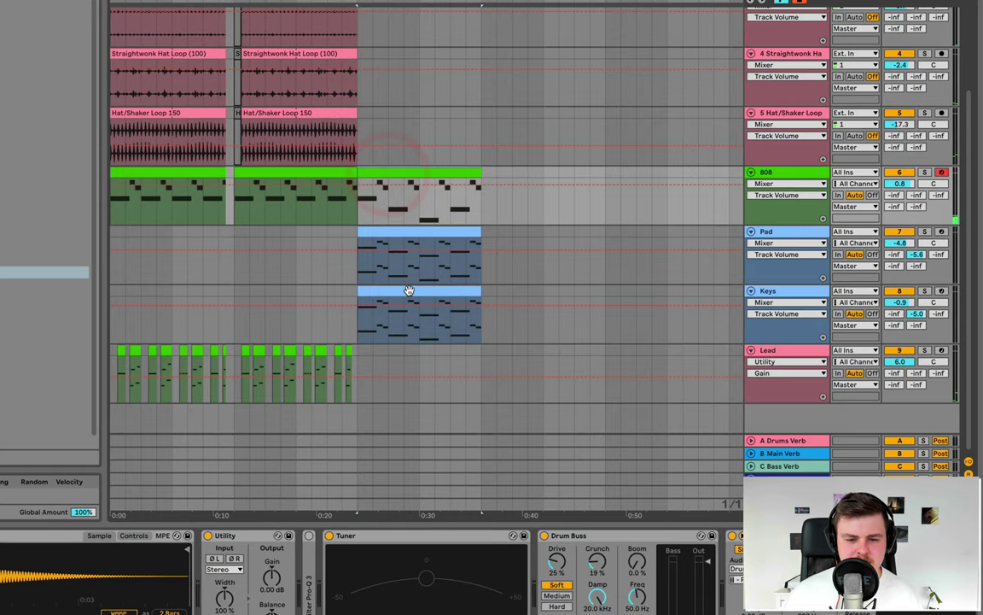
pyautogui.click(408, 290)
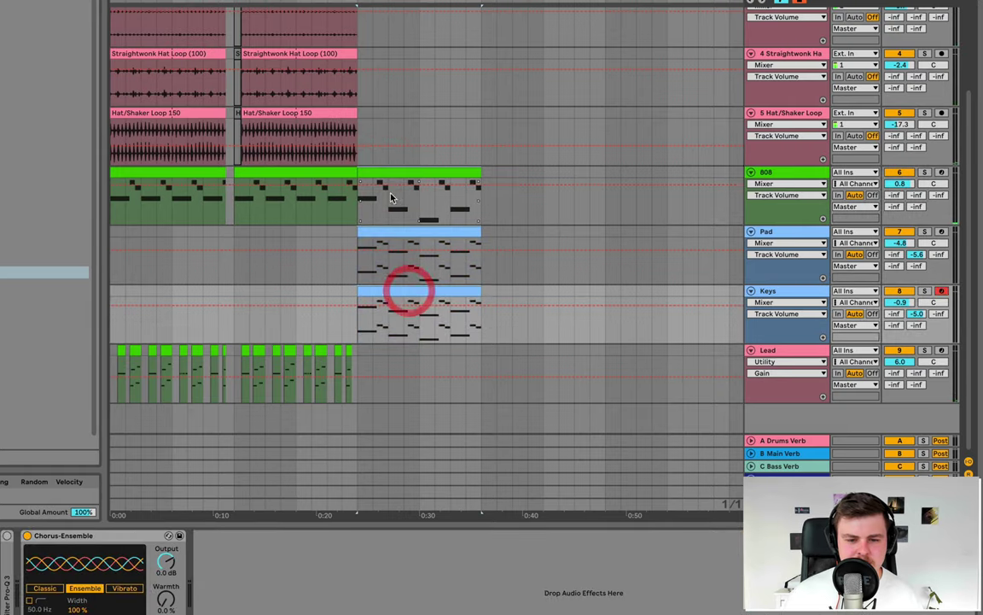
pyautogui.moveTo(394, 174); pyautogui.dragTo(273, 176)
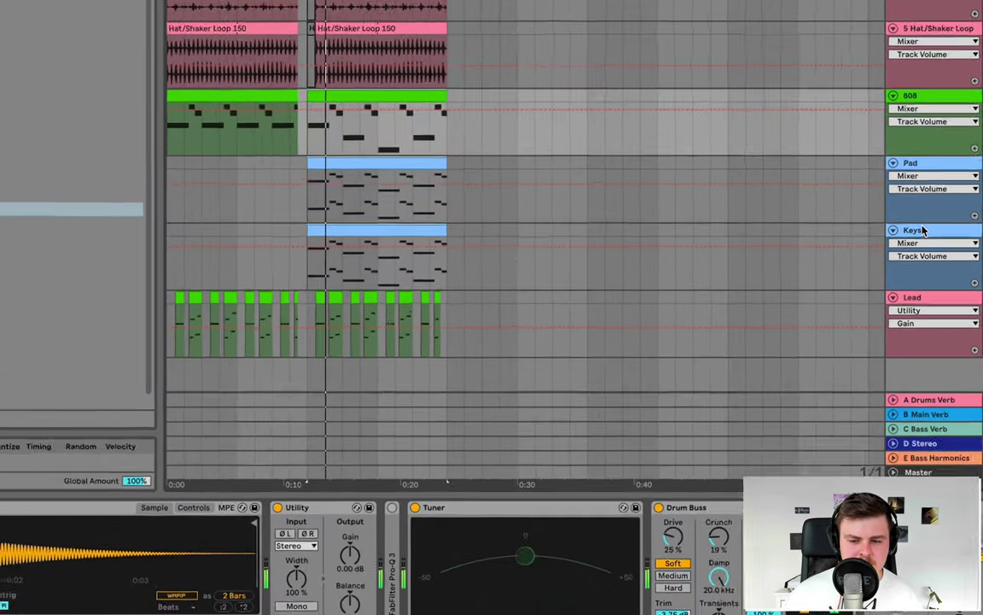
# Set the Keys track's Chorus-Ensemble rate to 1.83 Hz and dry/wet to 52 %, and the Pad's chorus amount to 53 %
pyautogui.click(764, 291)
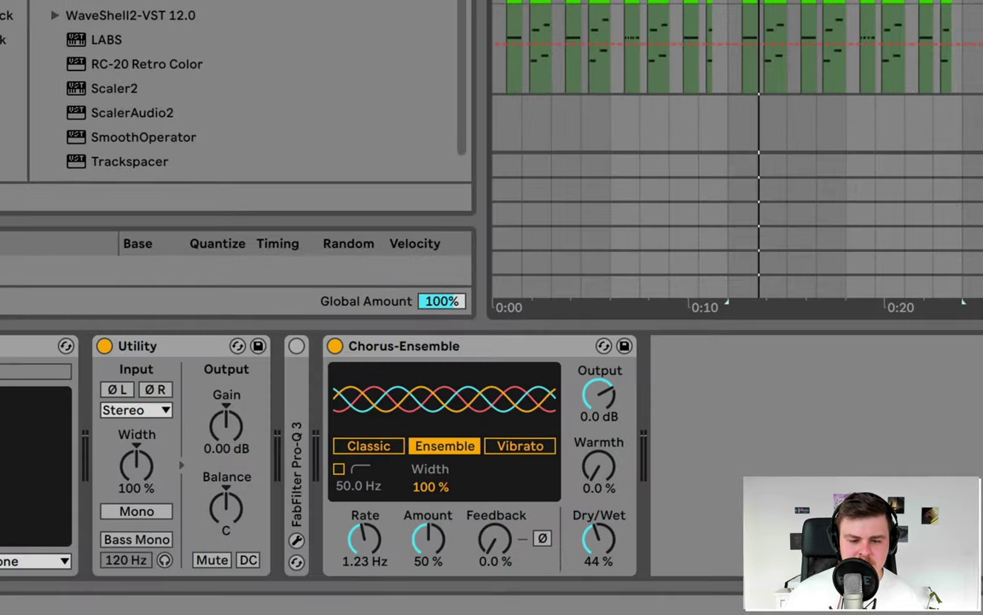
pyautogui.moveTo(388, 529); pyautogui.dragTo(389, 504)
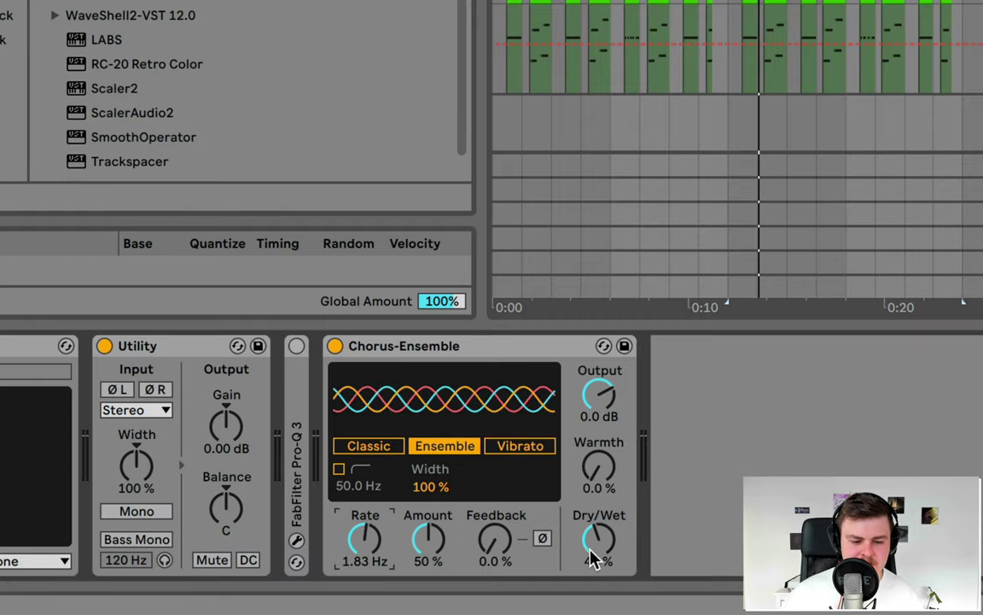
pyautogui.moveTo(595, 559); pyautogui.dragTo(595, 542)
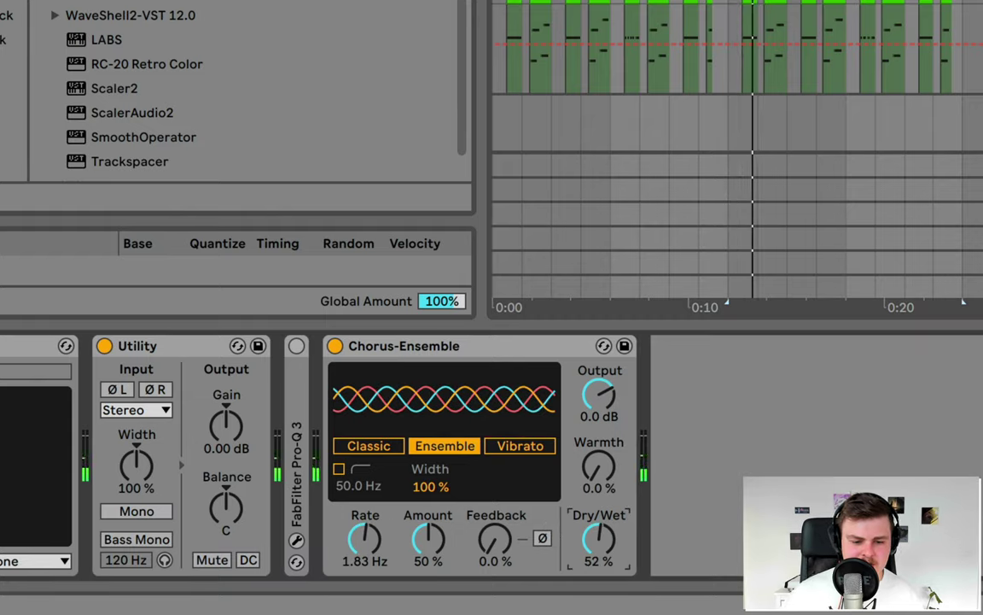
pyautogui.moveTo(429, 537)
pyautogui.mouseDown()
pyautogui.moveTo(428, 512)
pyautogui.moveTo(428, 534)
pyautogui.mouseUp()
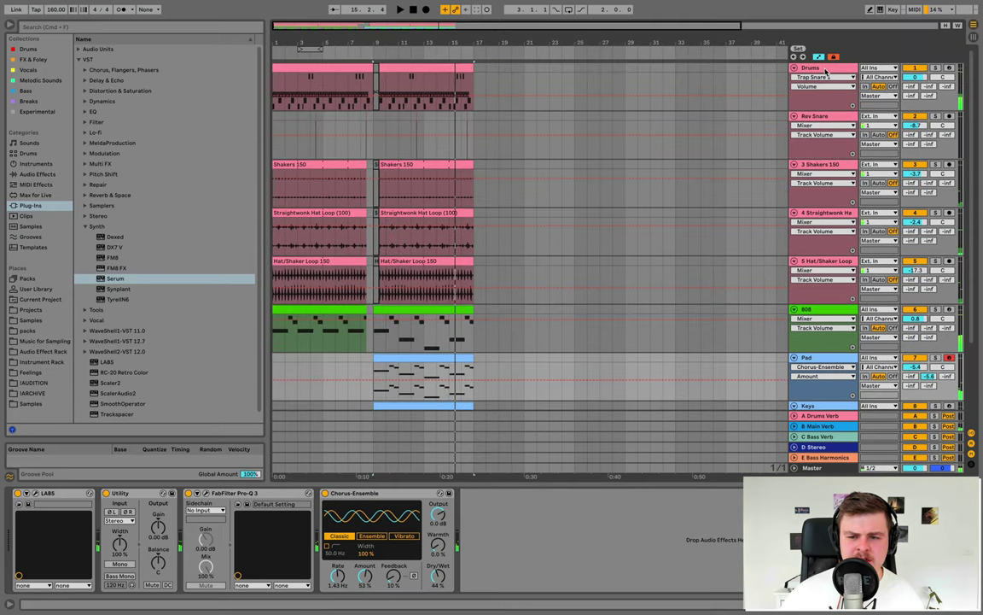
# Load Snap.wav from the For Video samples folder onto the D#1 pad of the Drums track's Drum Rack
pyautogui.click(824, 70)
pyautogui.click(30, 403)
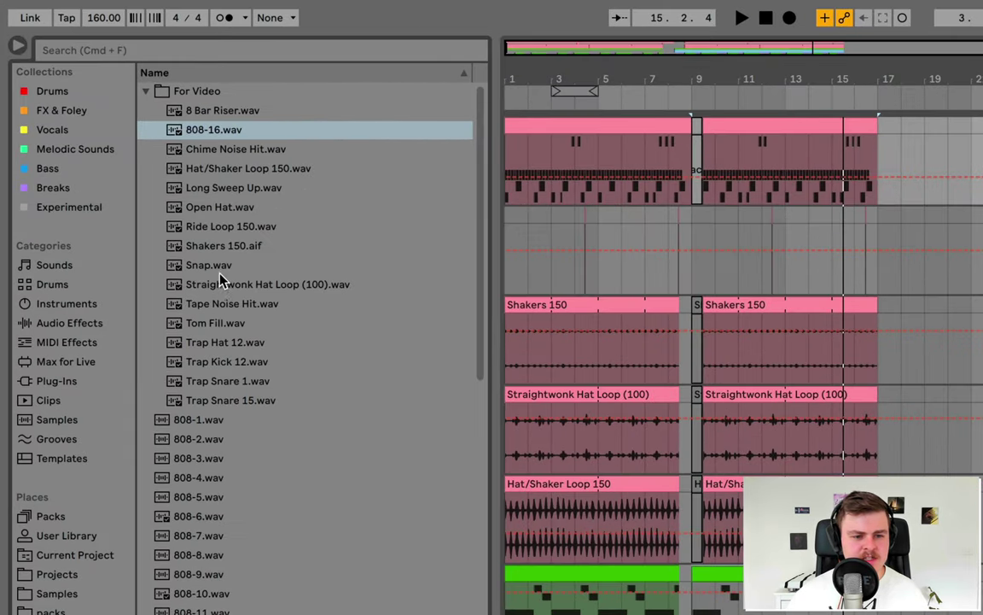
pyautogui.click(194, 264)
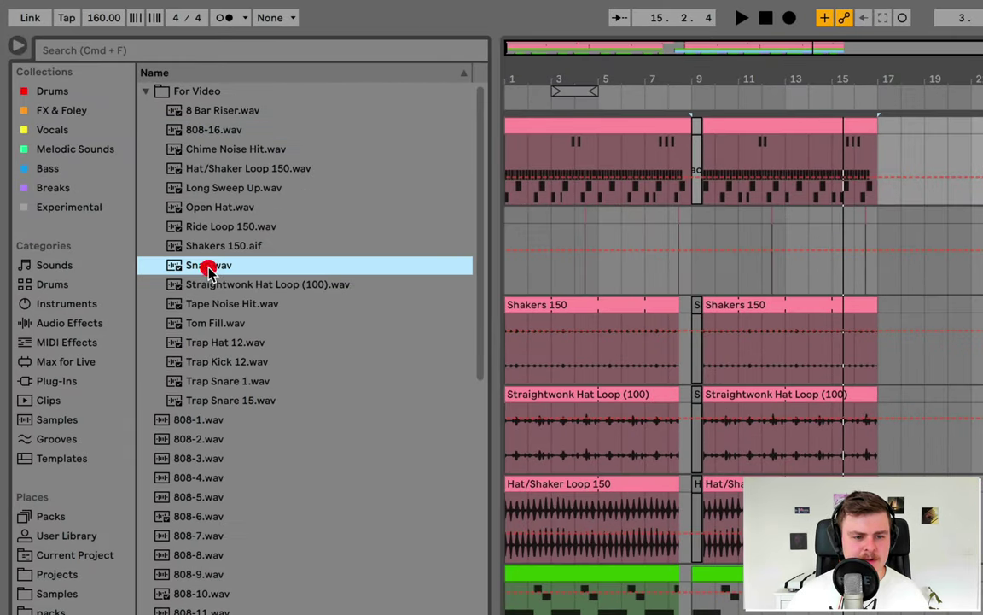
pyautogui.moveTo(195, 265); pyautogui.dragTo(264, 544)
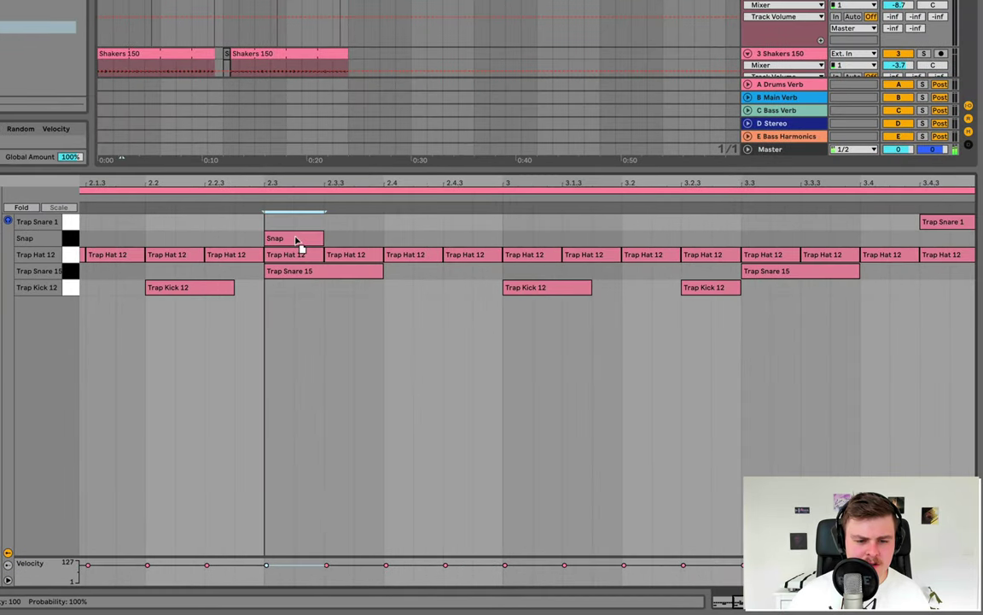
# Add a Snap note at 2.3 in the first Drums clip and repeat it every two bars at 4.3, 6.3 and 8.3
pyautogui.moveTo(295, 237); pyautogui.dragTo(290, 238)
pyautogui.moveTo(305, 240); pyautogui.dragTo(59, 240)
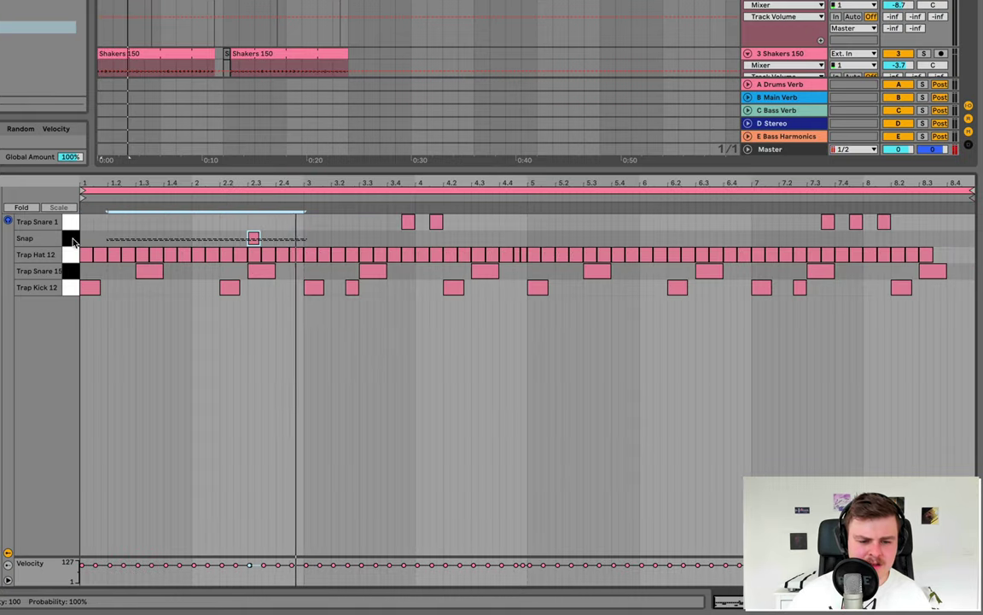
pyautogui.hotkey('ctrl', 'd')
pyautogui.hotkey('ctrl', 'd')
pyautogui.hotkey('ctrl', 'd')
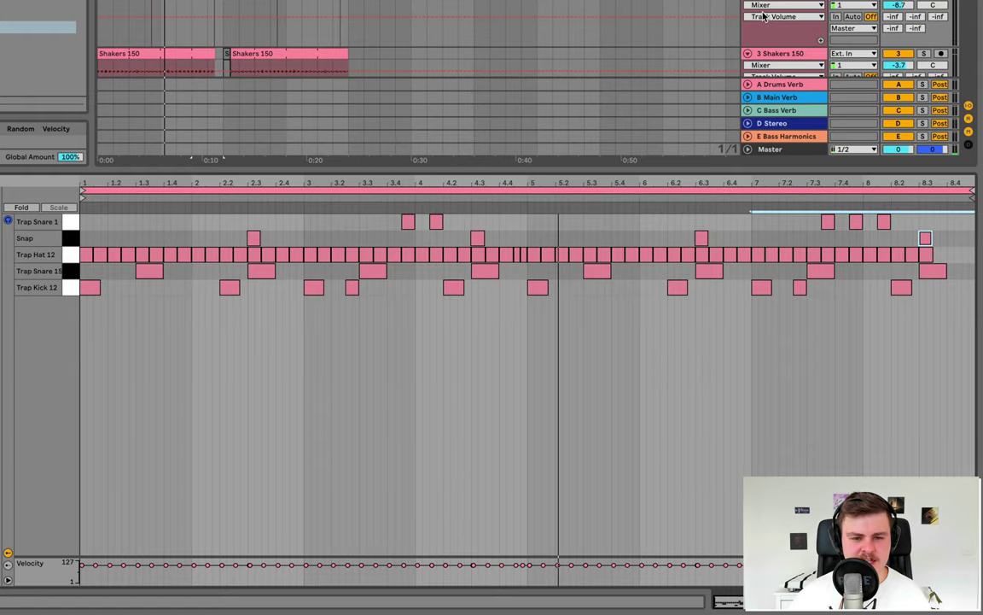
# Set the Trap Snare 15 pad's volume to -11.4 dB and compare it with the Trap Kick 12 pad
pyautogui.hotkey('shift', 'Tab')
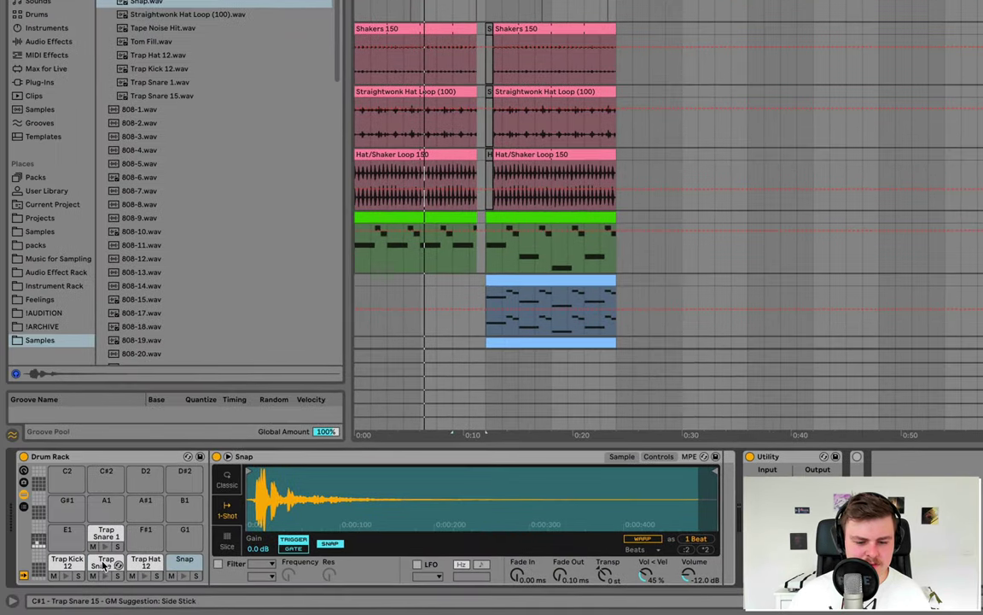
pyautogui.click(105, 563)
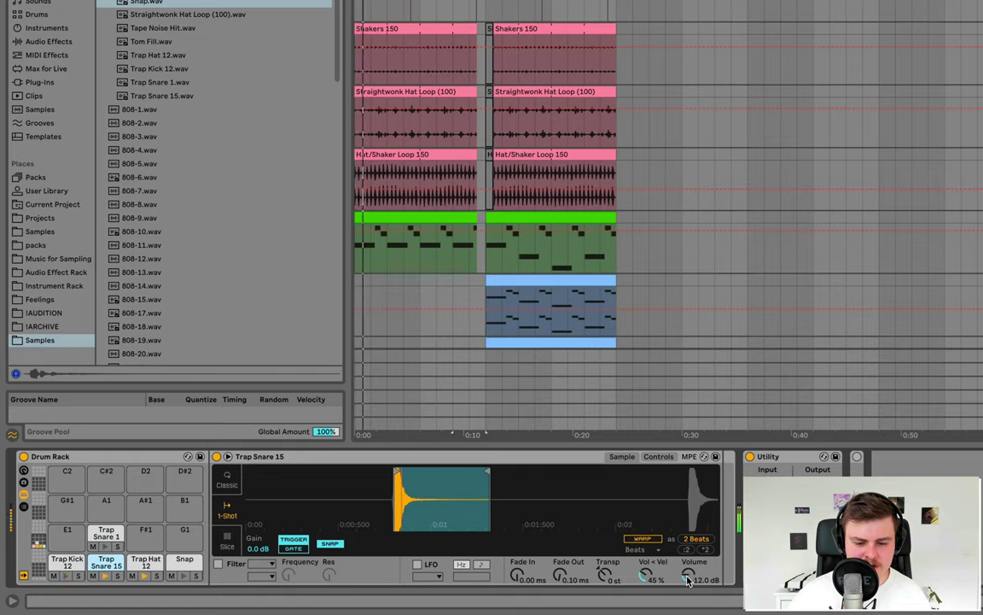
pyautogui.moveTo(687, 579); pyautogui.dragTo(687, 574)
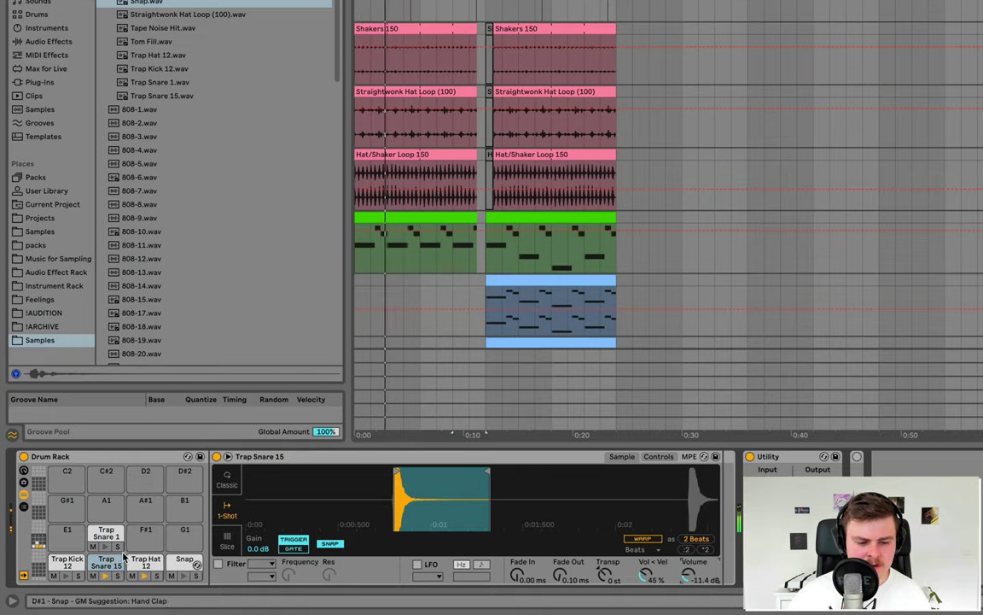
pyautogui.click(67, 561)
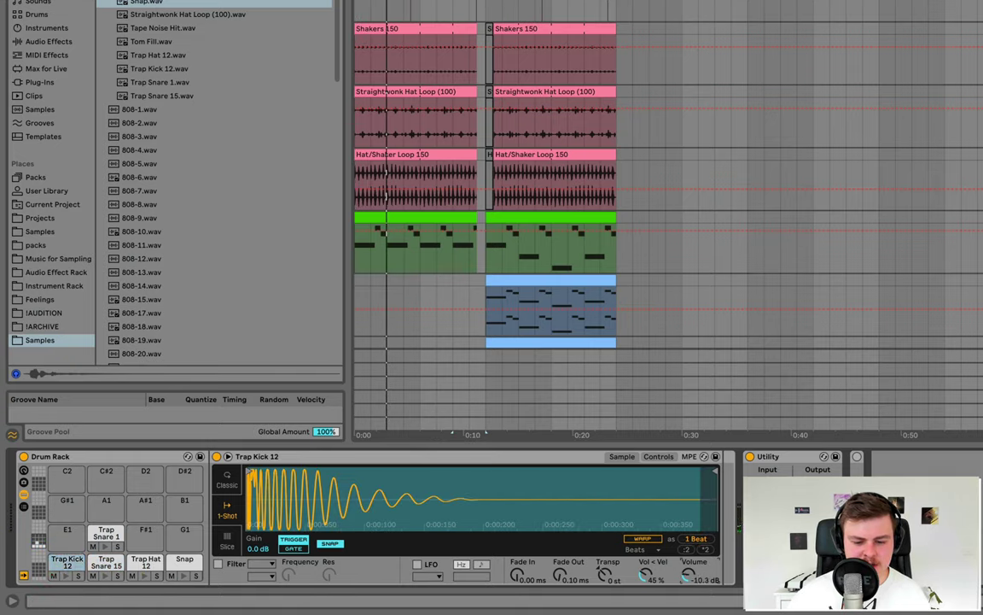
pyautogui.click(101, 570)
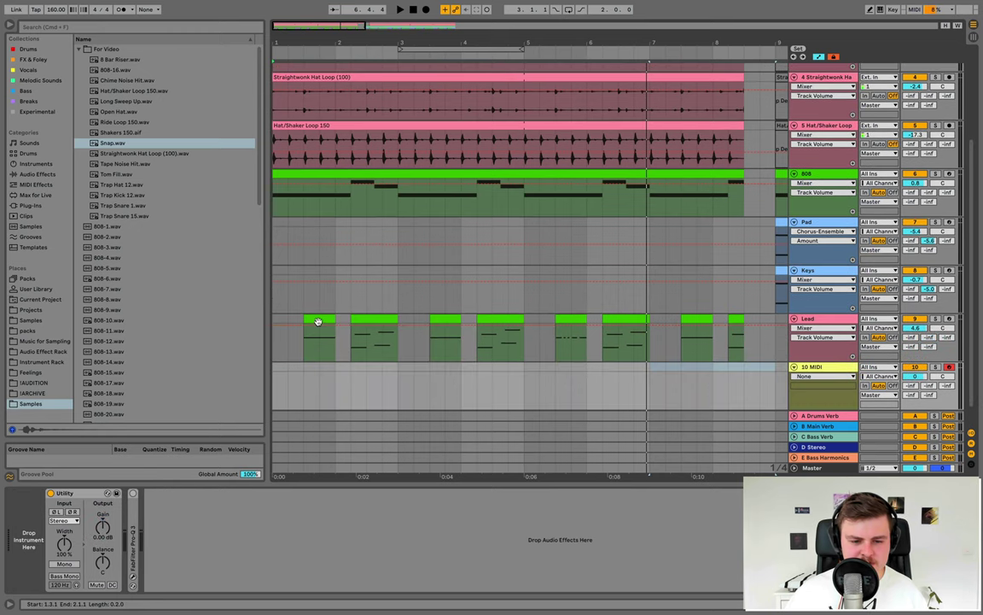
# Insert 16 bars of empty time at the start of the arrangement so the existing section starts at bar 17
pyautogui.click(318, 321)
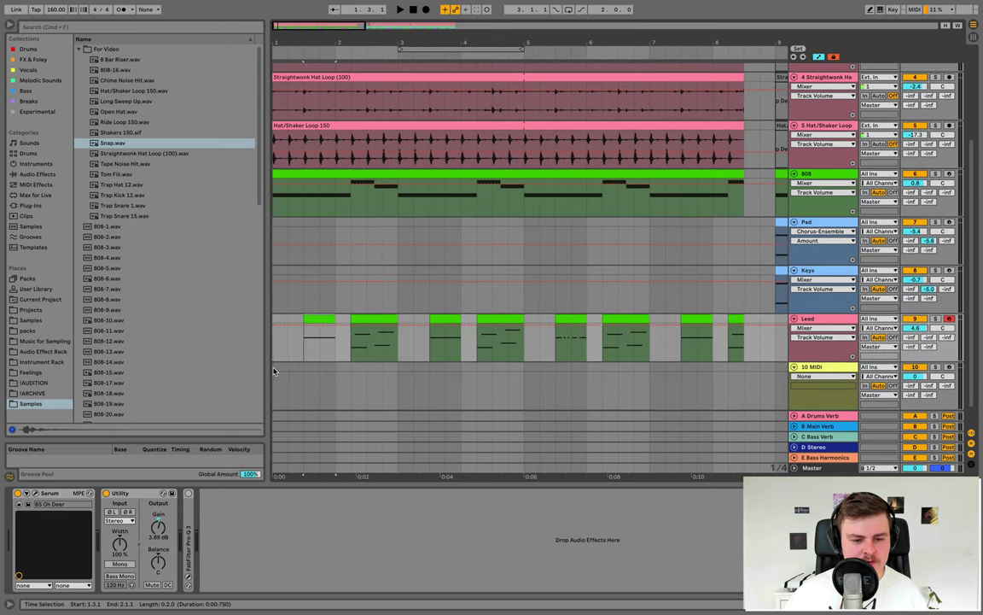
pyautogui.click(275, 370)
pyautogui.scroll(5, 291, 256)
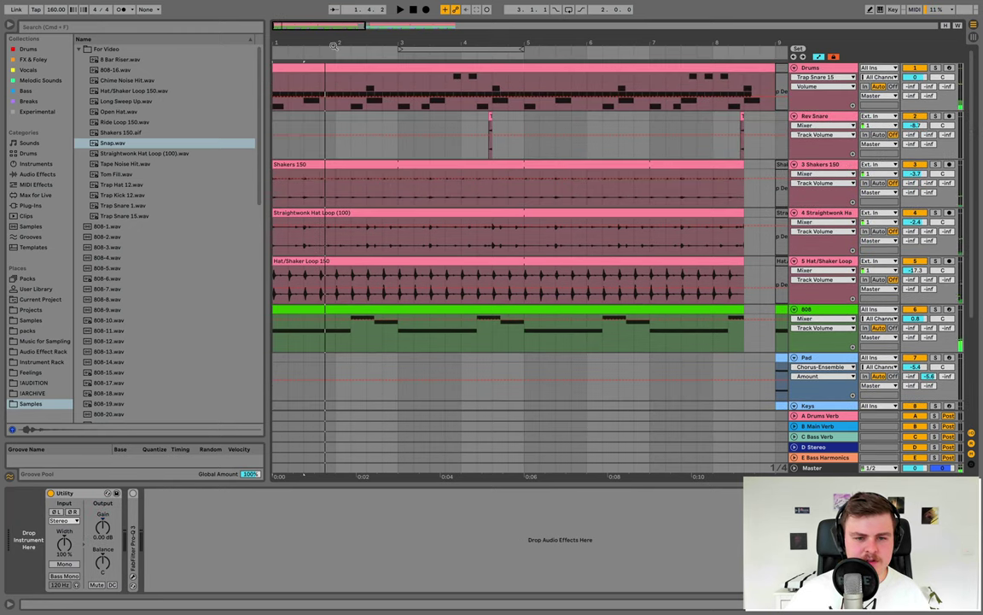
pyautogui.moveTo(333, 46); pyautogui.dragTo(303, 46)
pyautogui.click(274, 120)
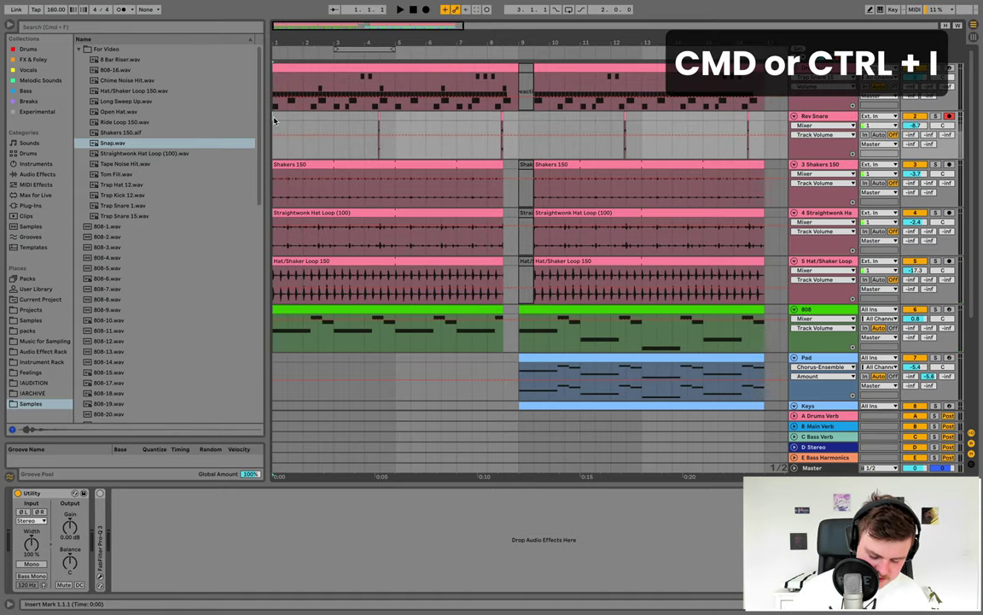
pyautogui.press('super+i')
pyautogui.click(480, 317)
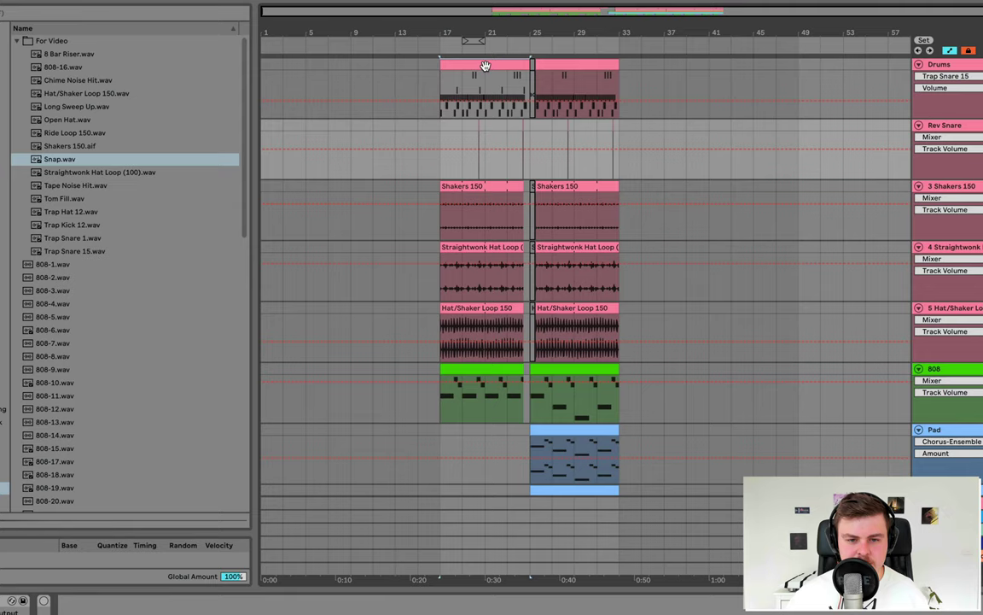
# Copy the Drums, Rev Snare, Shakers and both hat loop clips from bars 17 to 33 and paste them at bar 1
pyautogui.click(485, 66)
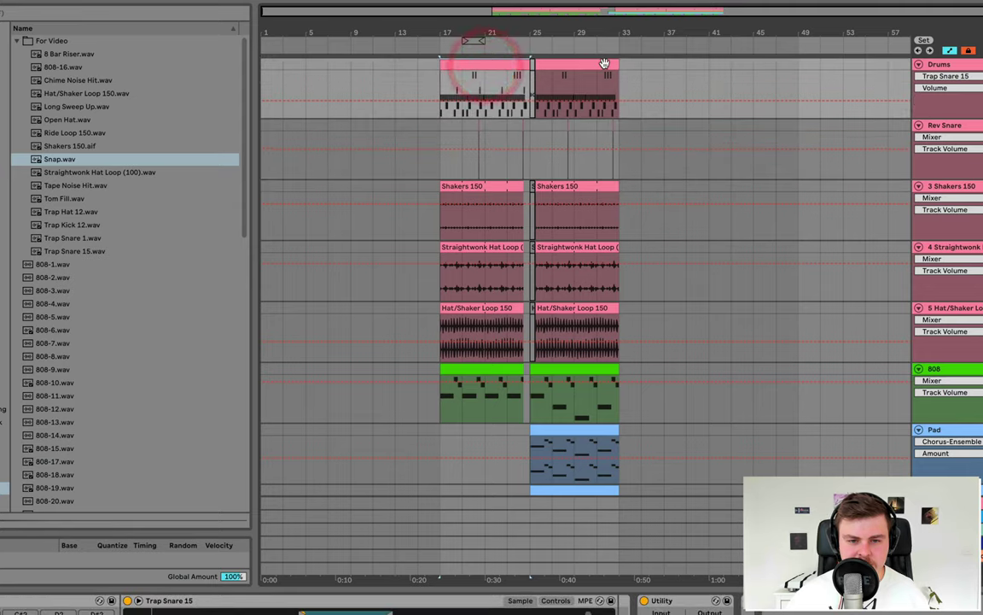
pyautogui.click(585, 313)
pyautogui.click(264, 62)
pyautogui.hotkey('ctrl', 'v')
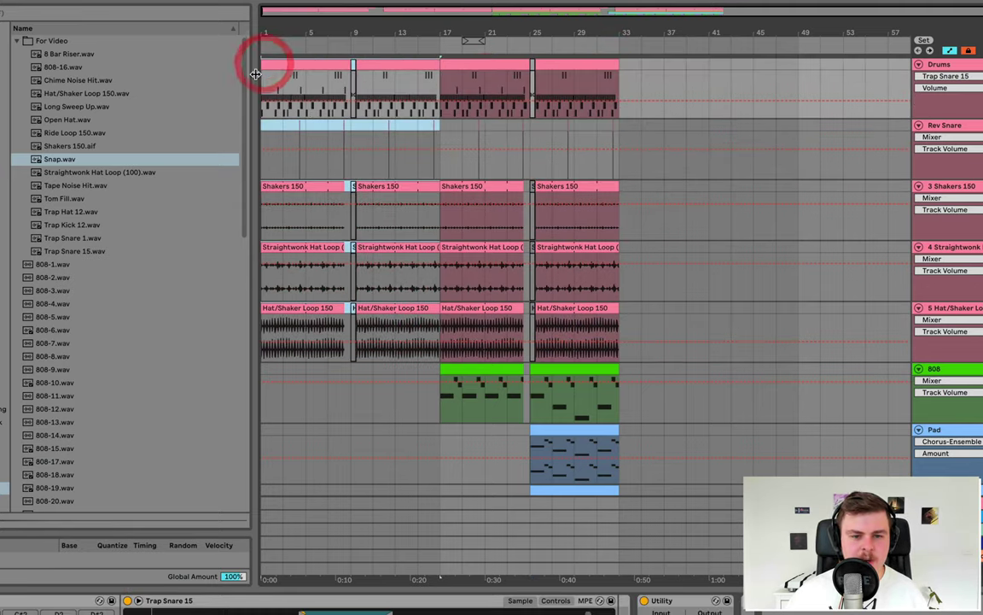
# Delete the Trap Hat 12 notes from 1.1.3 up to 1.3 in the Drums clip at bar 17, and play the drop's start
pyautogui.scroll(3, 442, 77)
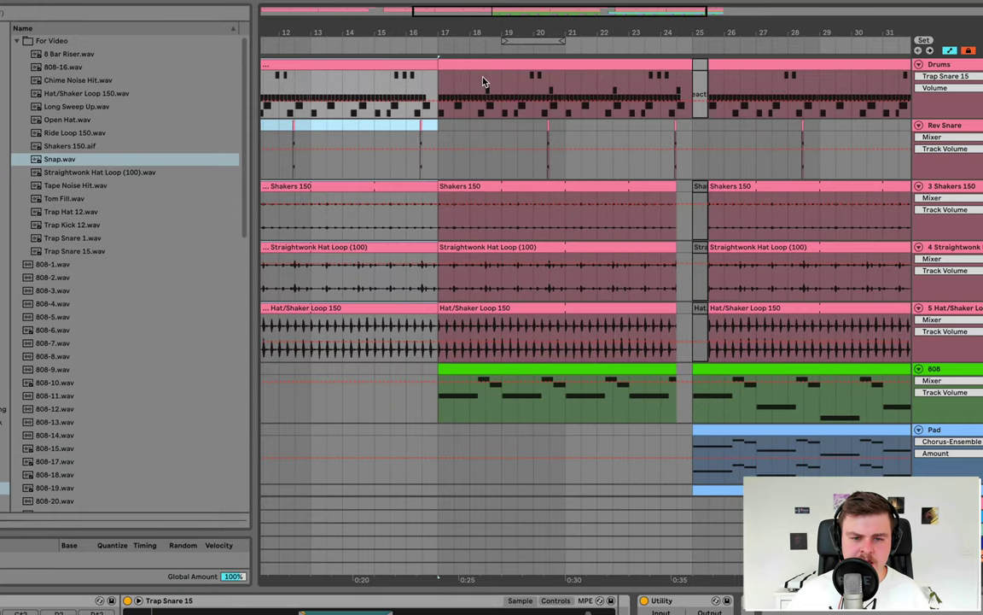
pyautogui.doubleClick(473, 59)
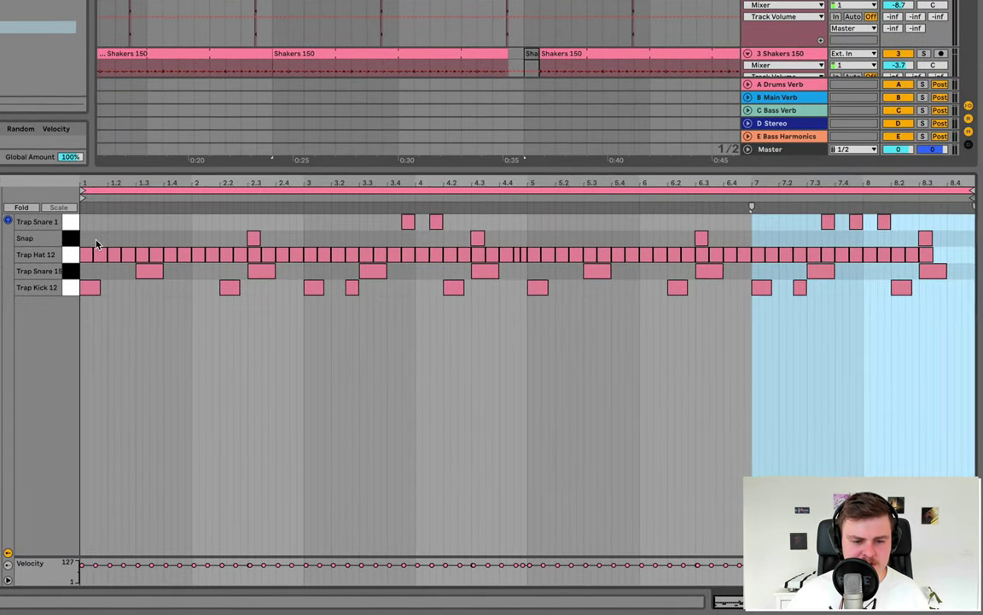
pyautogui.moveTo(260, 380); pyautogui.dragTo(292, 394)
pyautogui.press('Delete')
pyautogui.press('space')
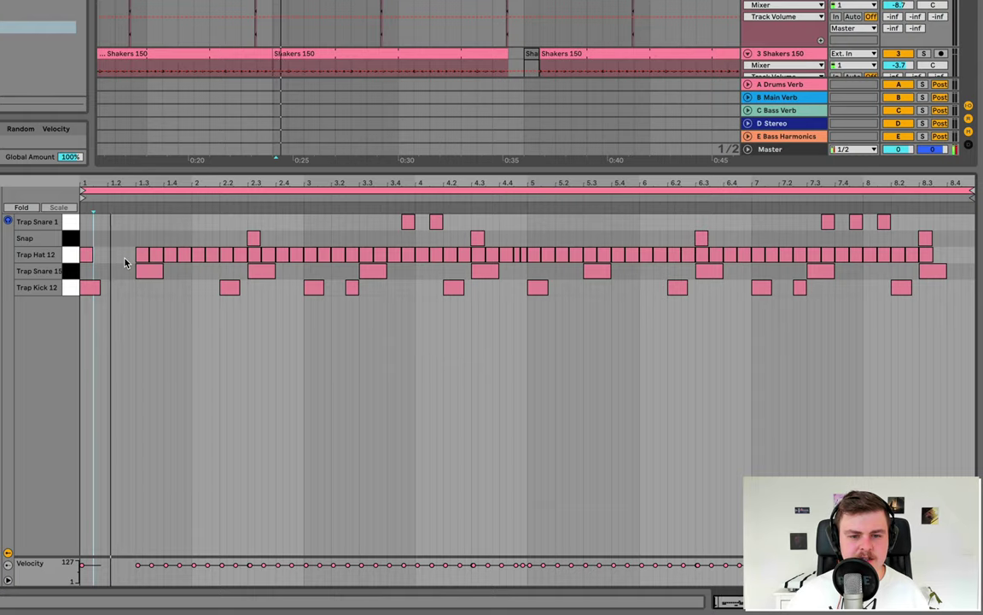
pyautogui.scroll(5, 285, 77)
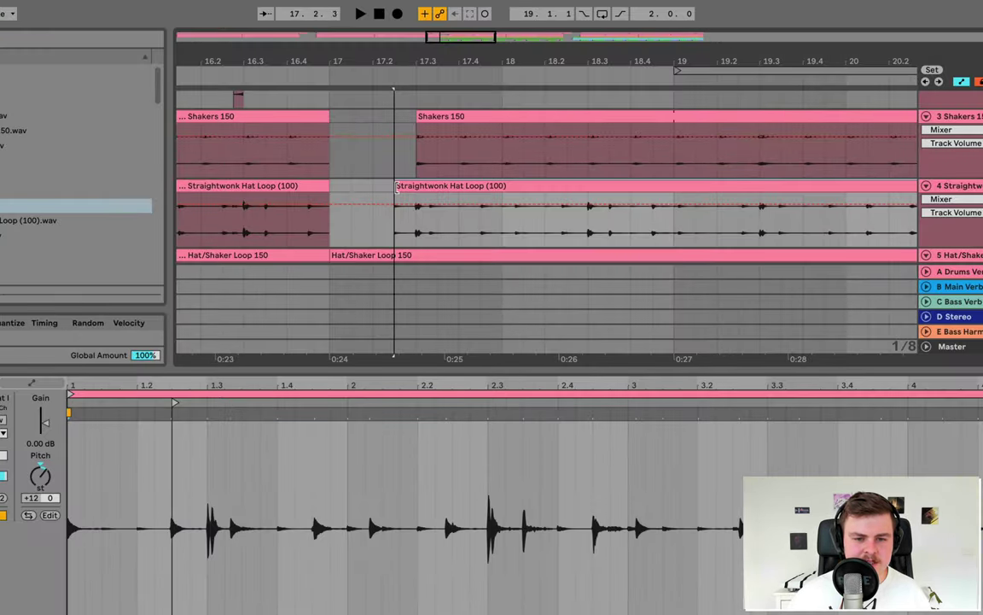
# Trim the starts of the Straightwonk Hat Loop (100) and Hat/Shaker Loop 150 clips after bar 17 so both begin at 17.3
pyautogui.moveTo(395, 184); pyautogui.dragTo(416, 185)
pyautogui.scroll(-3, 407, 185)
pyautogui.click(407, 185)
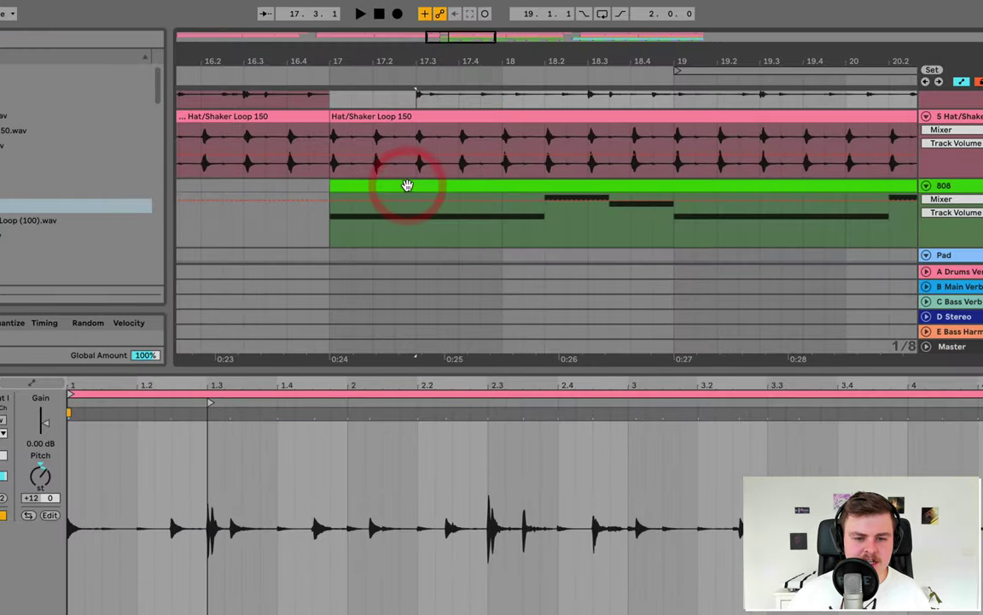
pyautogui.moveTo(334, 117); pyautogui.dragTo(395, 117)
pyautogui.moveTo(395, 117); pyautogui.dragTo(417, 116)
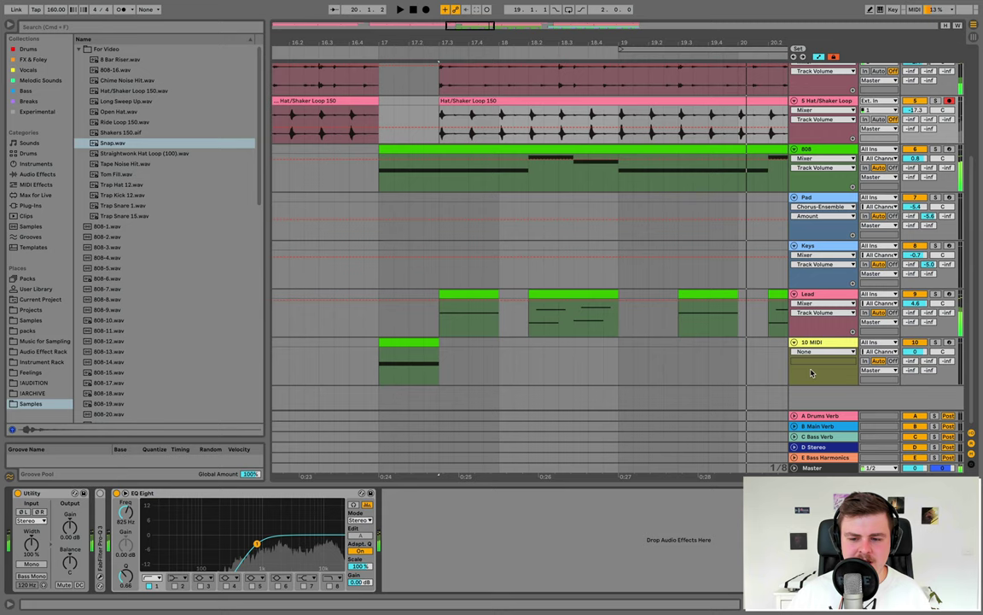
# Load Serum with the BS Solid Growl sound on the 10 MIDI track and play its clip at bar 17
pyautogui.click(816, 343)
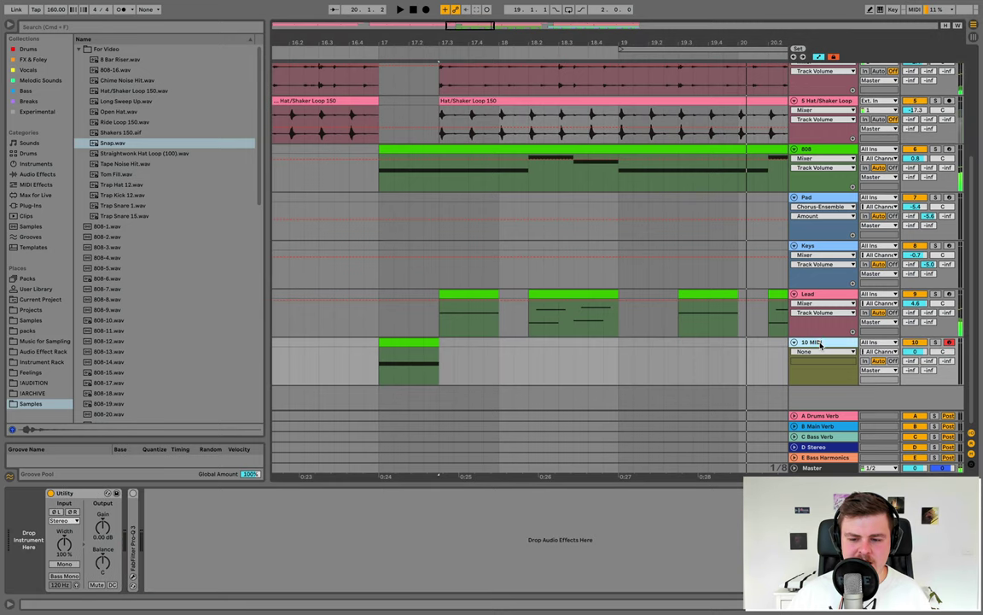
pyautogui.click(32, 206)
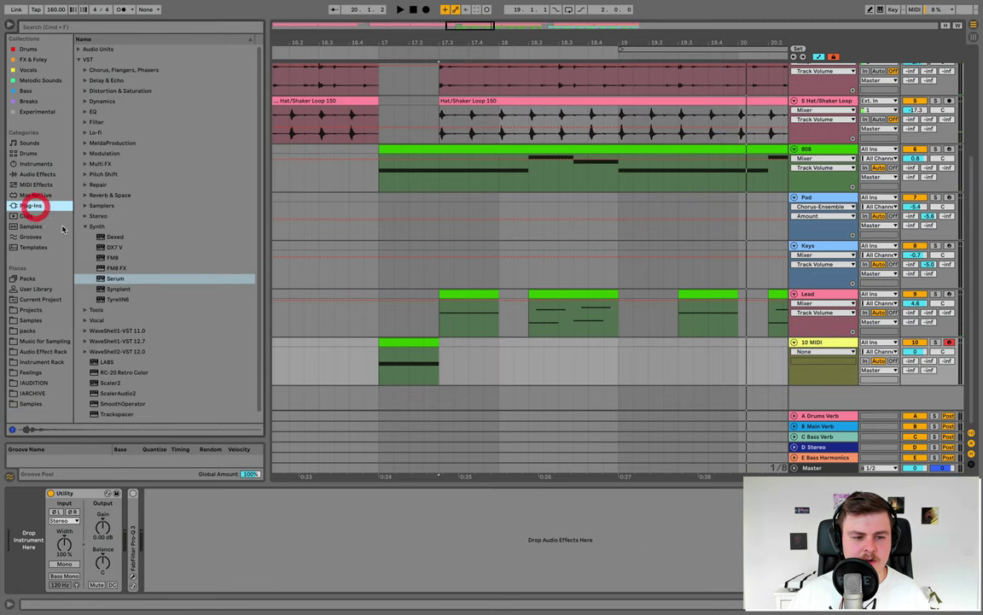
pyautogui.click(117, 276)
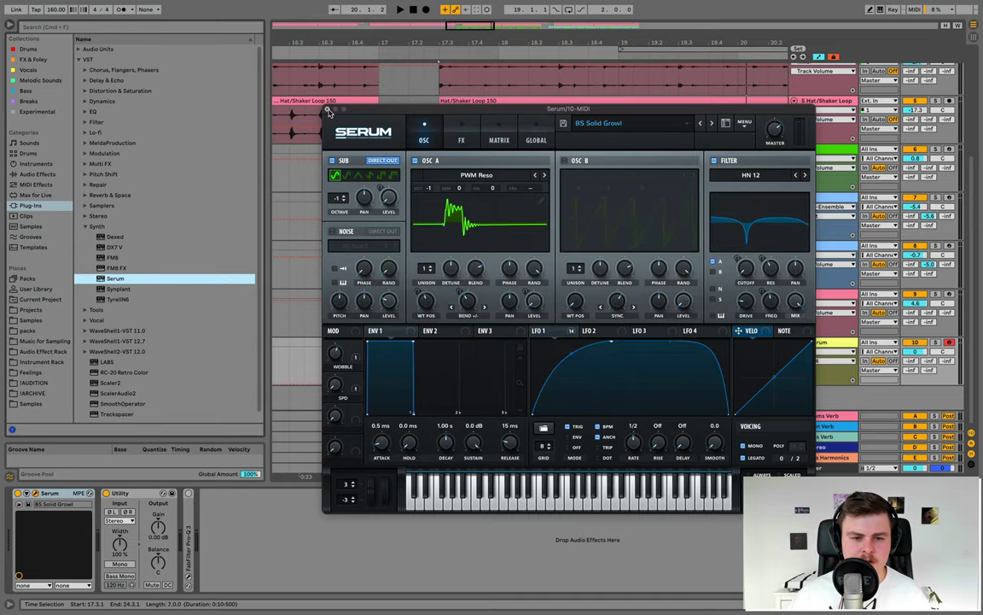
pyautogui.click(328, 110)
pyautogui.click(429, 346)
pyautogui.press('space')
pyautogui.click(425, 344)
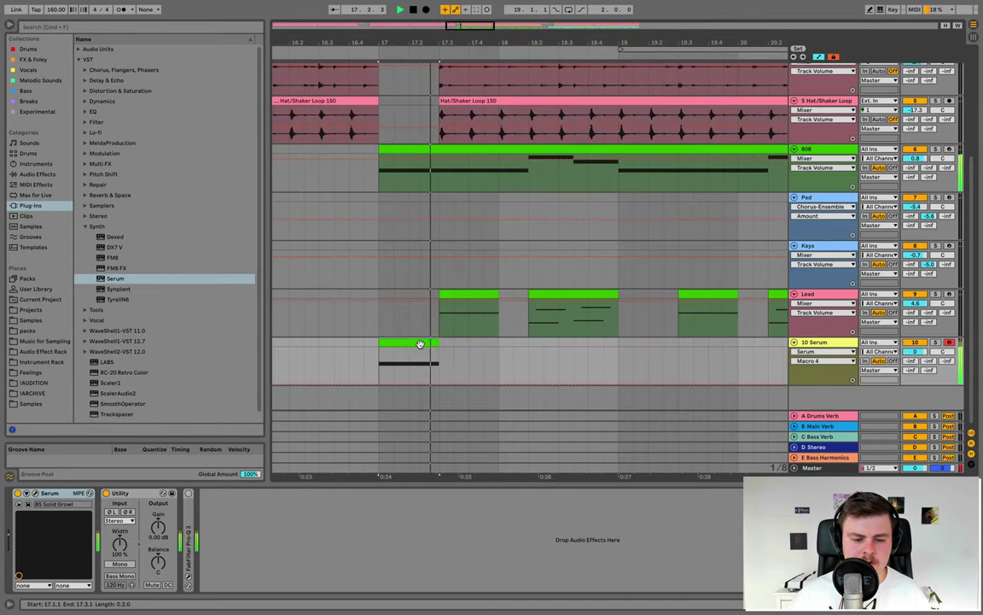
# Transpose the growl clip's notes at bar 17 down by octaves to F#1 and play the result
pyautogui.doubleClick(412, 342)
pyautogui.press('super+a')
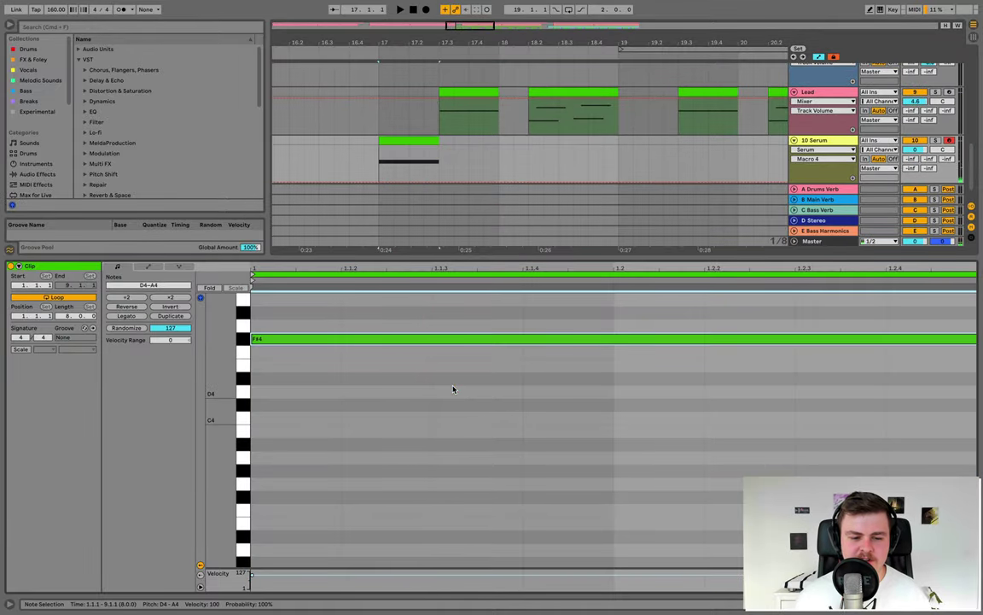
pyautogui.hotkey('shift', 'Down')
pyautogui.hotkey('shift', 'Down')
pyautogui.press('space')
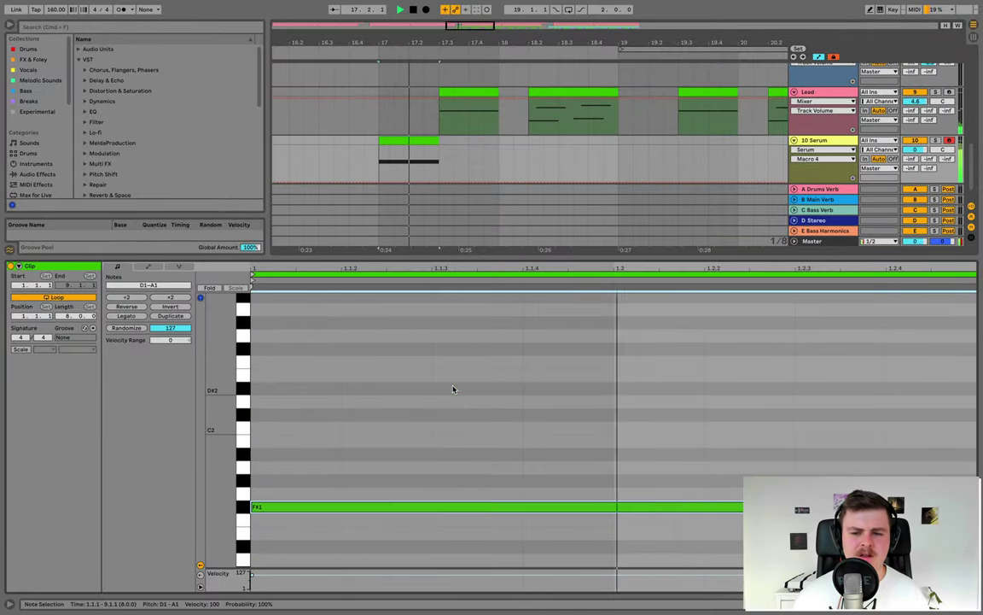
pyautogui.hotkey('shift', 'Down')
pyautogui.press('space')
pyautogui.press('space')
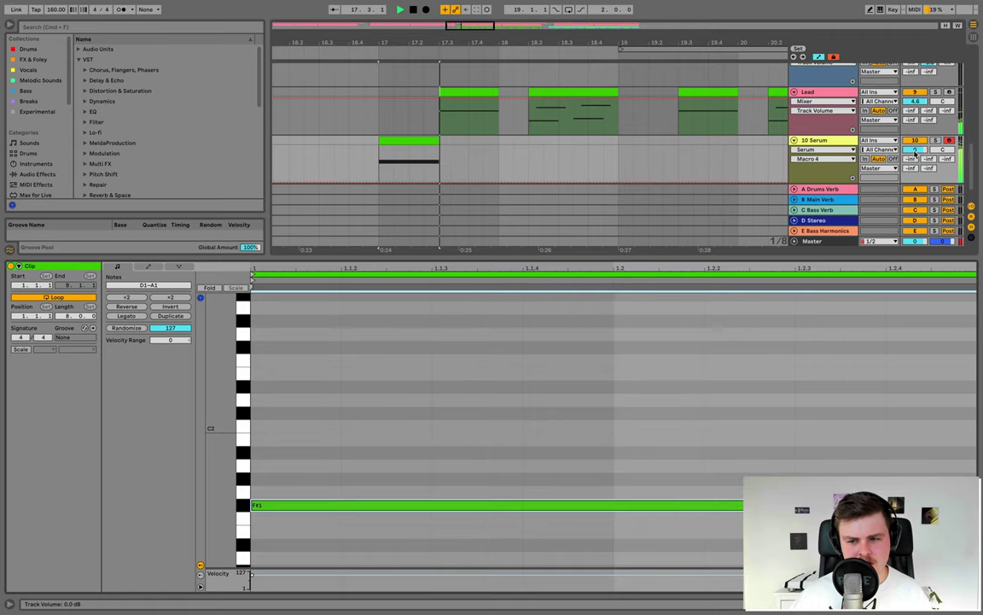
# Copy the growl clip to bar 21 and clear the Trap Hat 12 notes, shakers and hat loops there up to 21.3
pyautogui.click(665, 342)
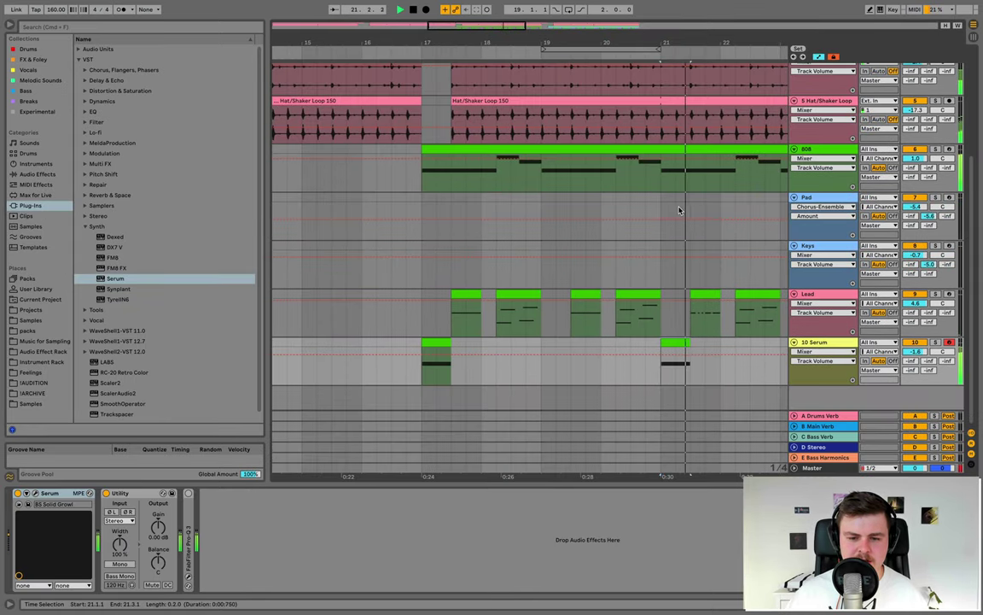
pyautogui.scroll(5, 529, 256)
pyautogui.click(570, 64)
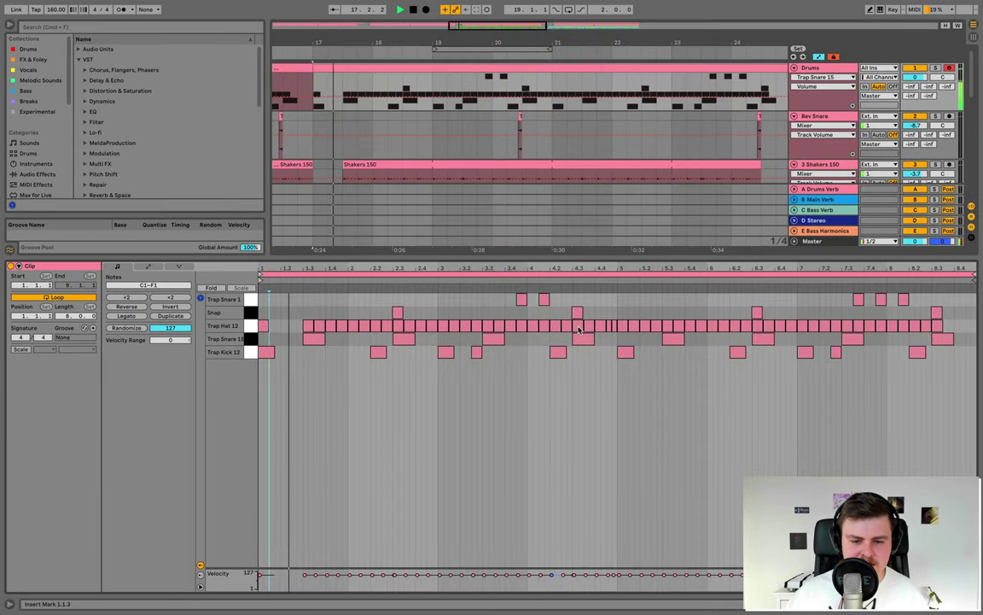
pyautogui.moveTo(634, 314); pyautogui.dragTo(652, 325)
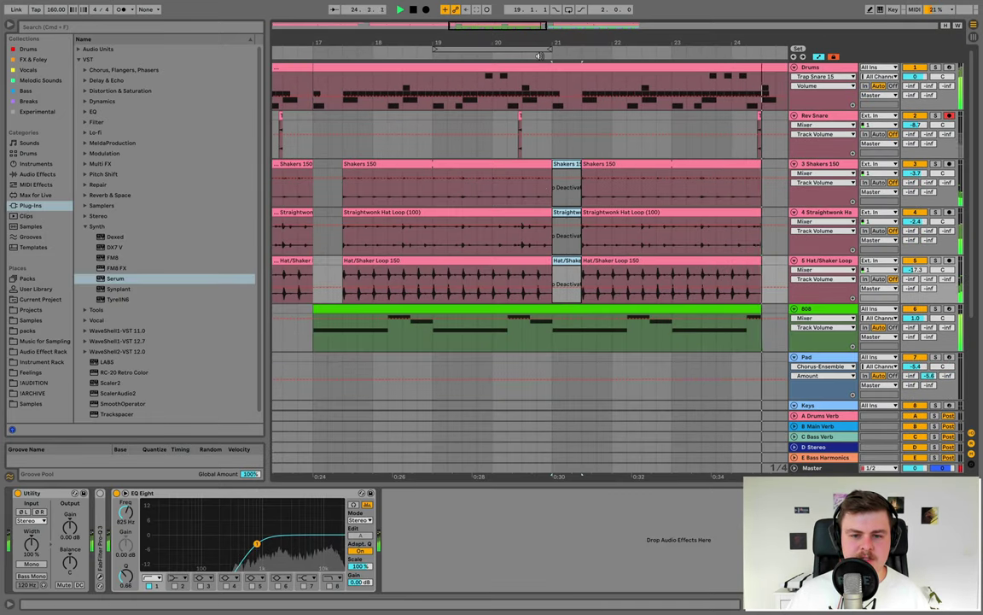
# Place a copy of the growl clip at bar 29 on the 10 Serum track
pyautogui.click(540, 59)
pyautogui.moveTo(569, 39); pyautogui.dragTo(568, 19)
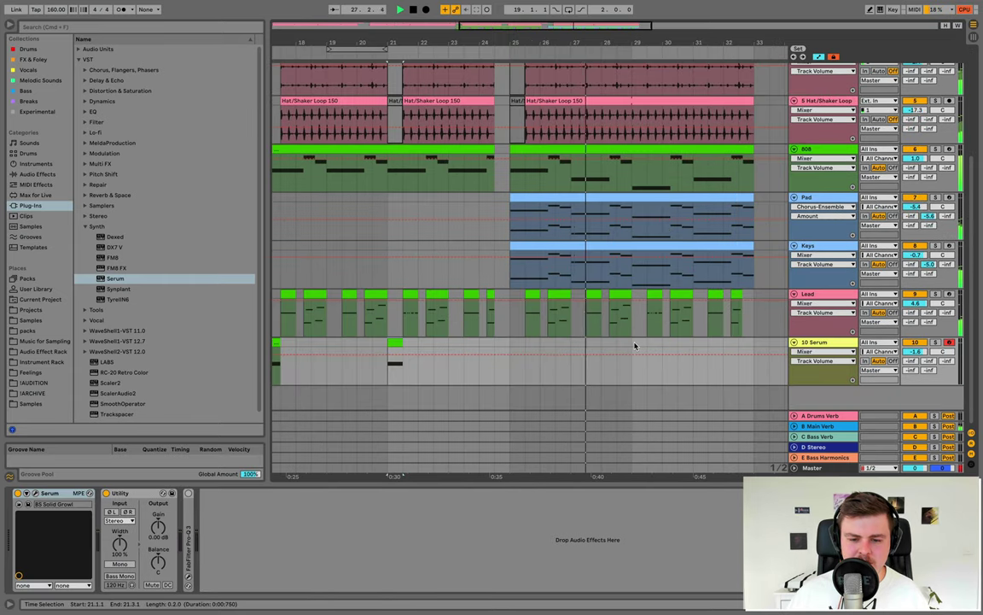
pyautogui.click(636, 343)
pyautogui.hscroll(-2, 612, 345)
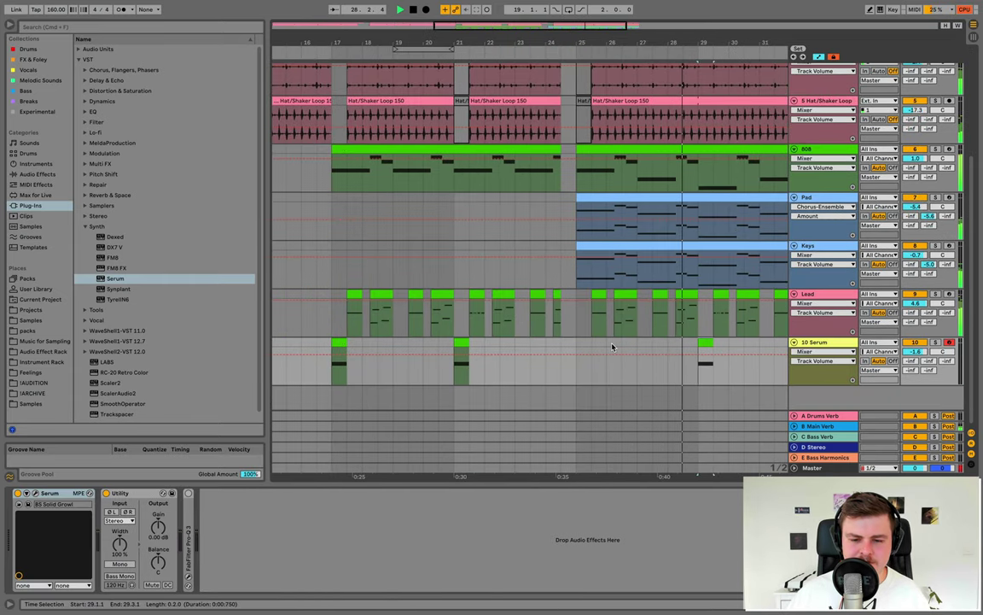
pyautogui.hscroll(4, 612, 345)
pyautogui.hscroll(-1, 611, 344)
# Transpose the growl clip's F#1 note at bar 29 down to D1 and play the section
pyautogui.doubleClick(610, 344)
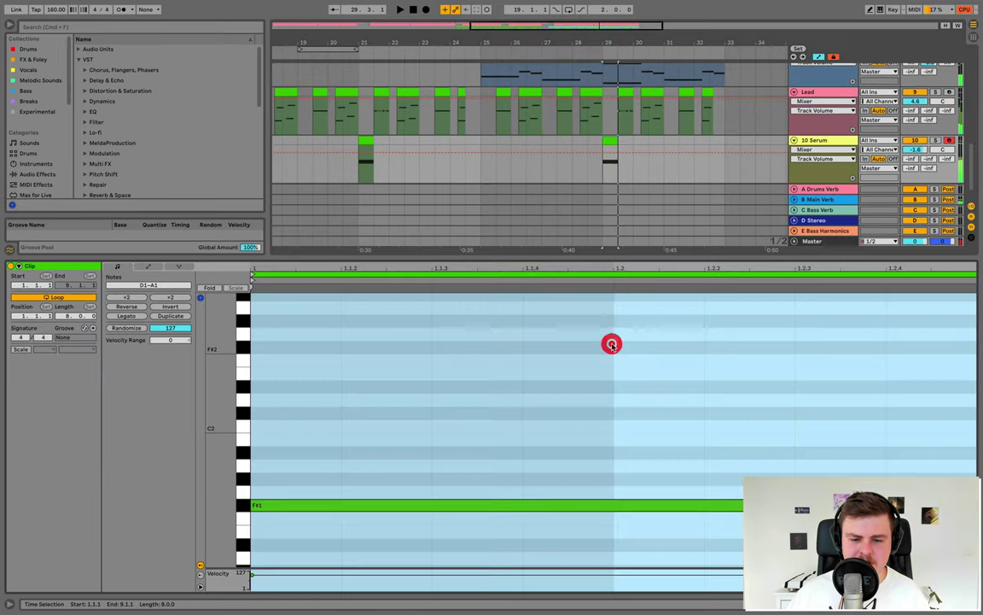
pyautogui.moveTo(605, 350); pyautogui.dragTo(574, 543)
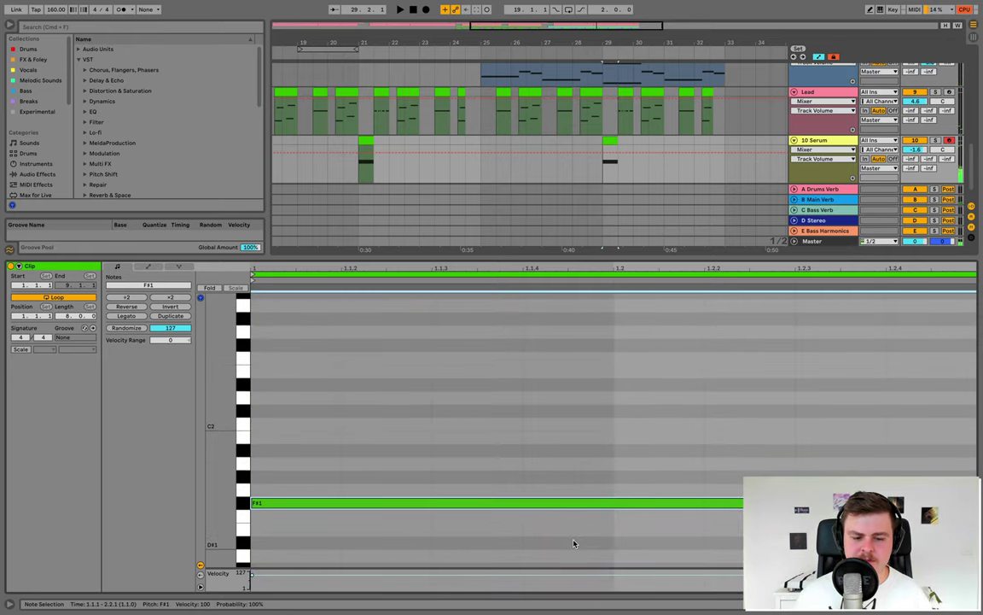
pyautogui.press('Down')
pyautogui.press('Down')
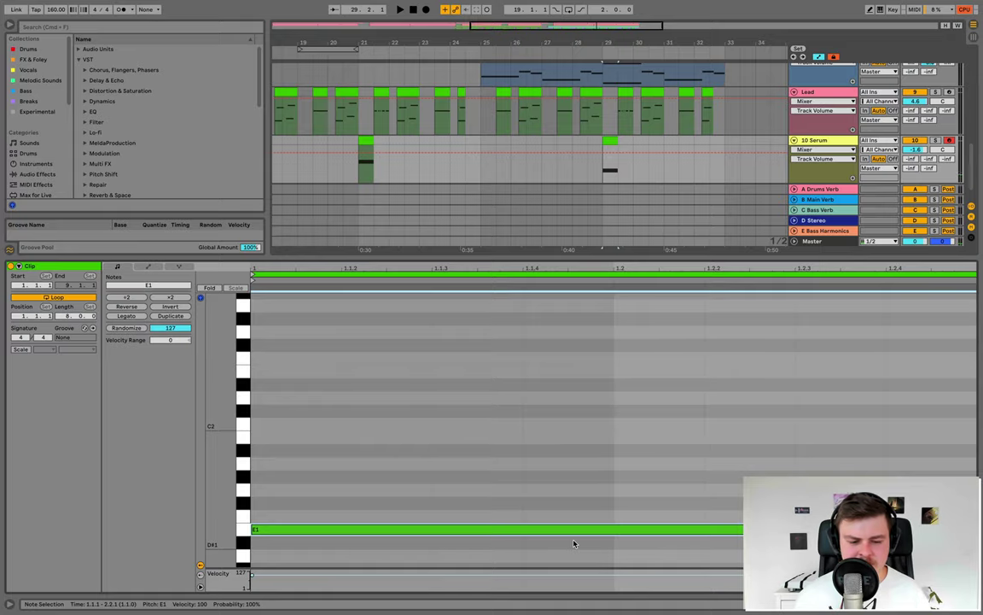
pyautogui.press('Down')
pyautogui.press('Down')
pyautogui.press('space')
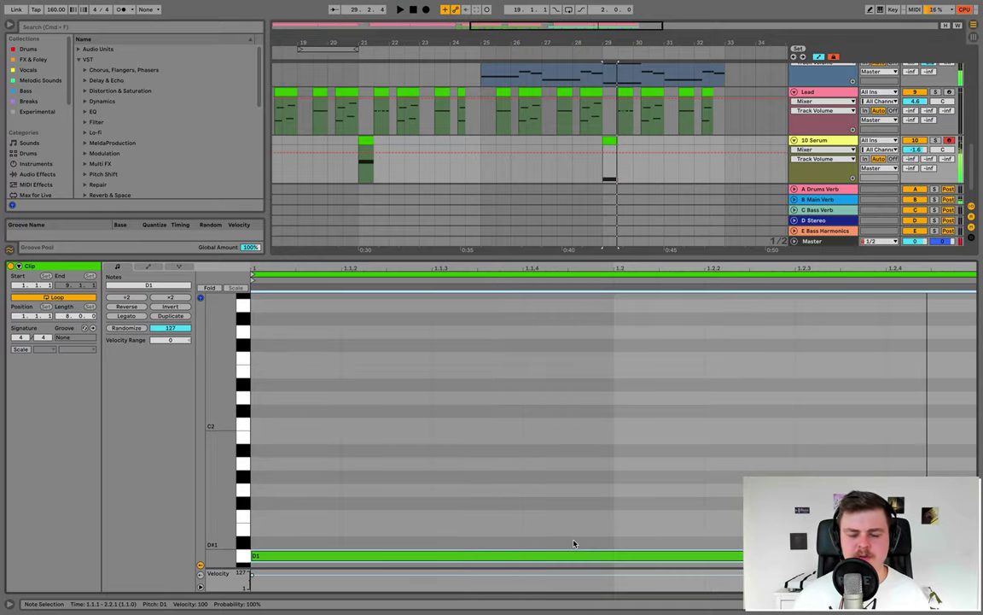
pyautogui.click(598, 57)
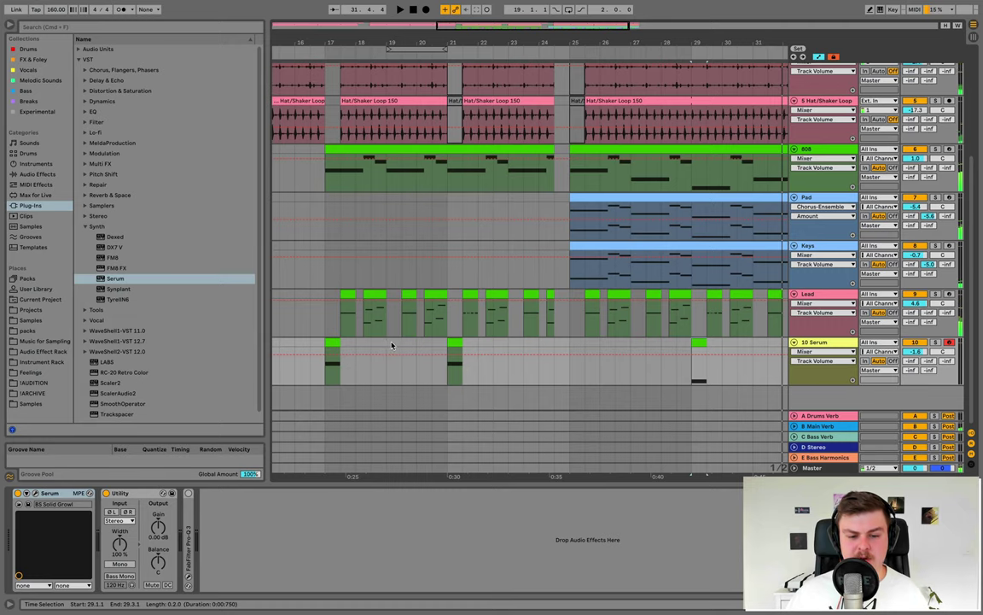
# Add a second Serum track below the growl and load the Bass (Hard) preset BA Deth reece [GI]
pyautogui.click(400, 343)
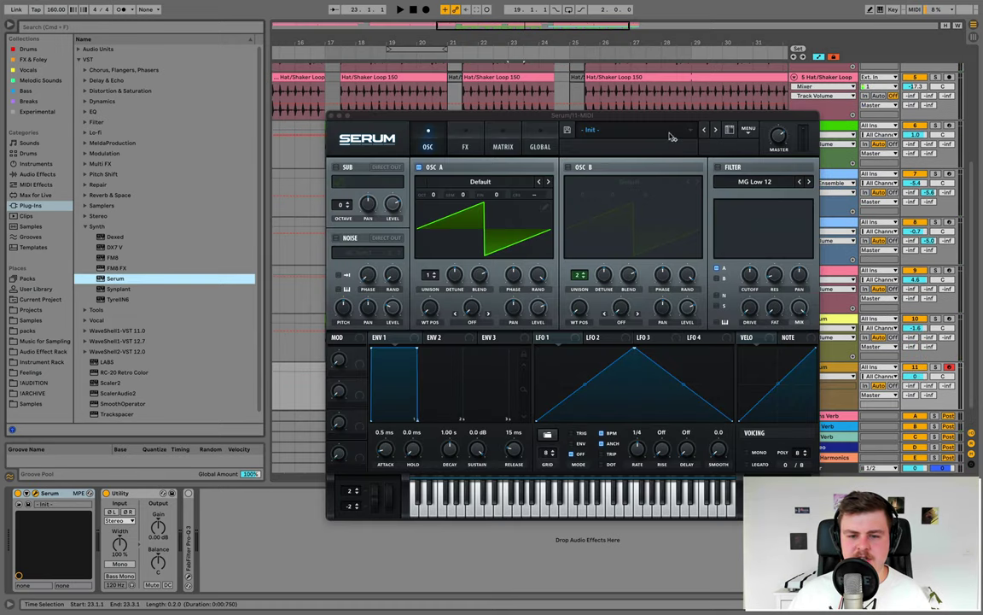
pyautogui.click(670, 135)
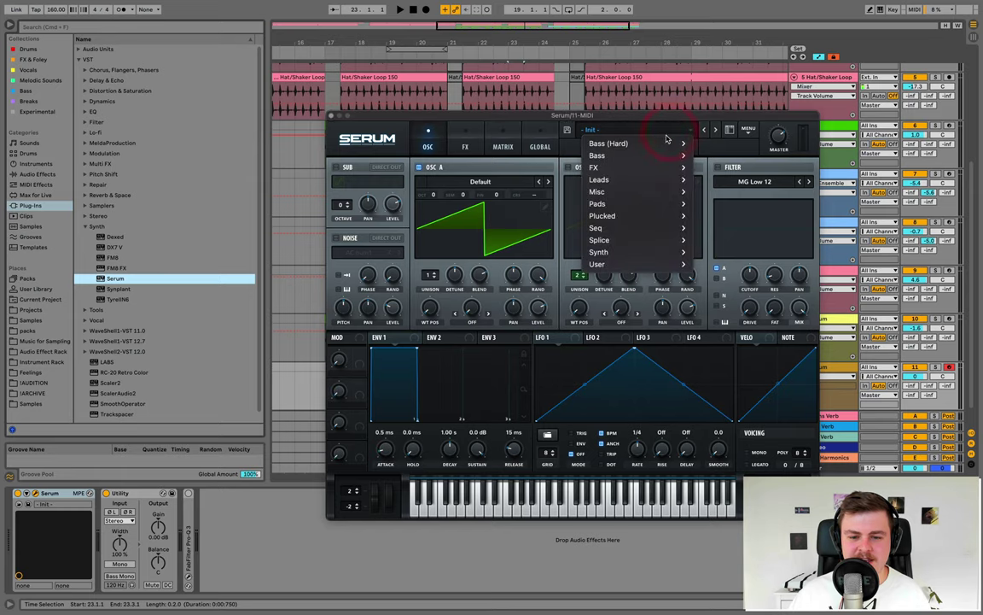
pyautogui.moveTo(657, 147)
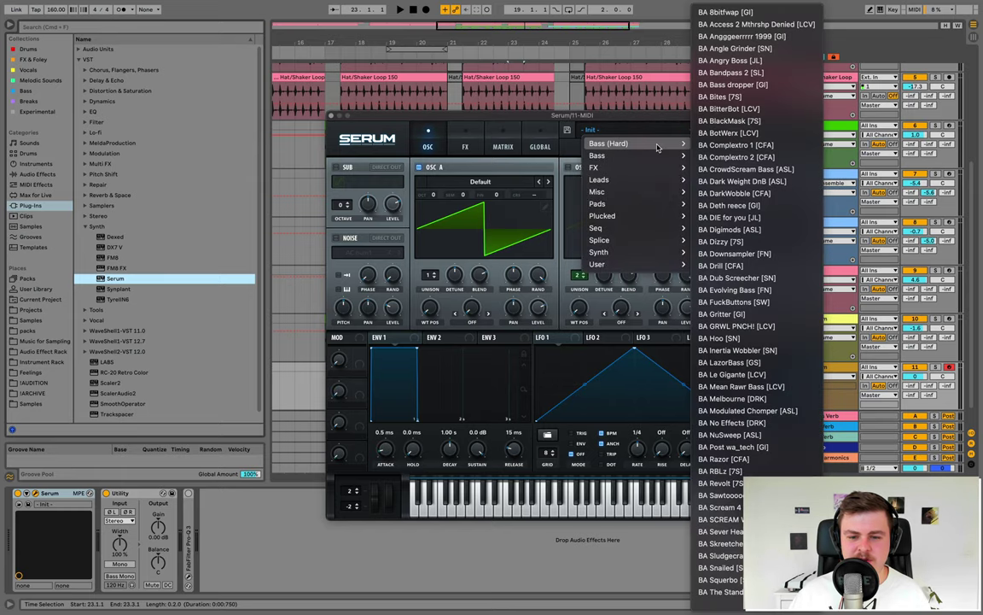
pyautogui.click(752, 205)
pyautogui.click(331, 115)
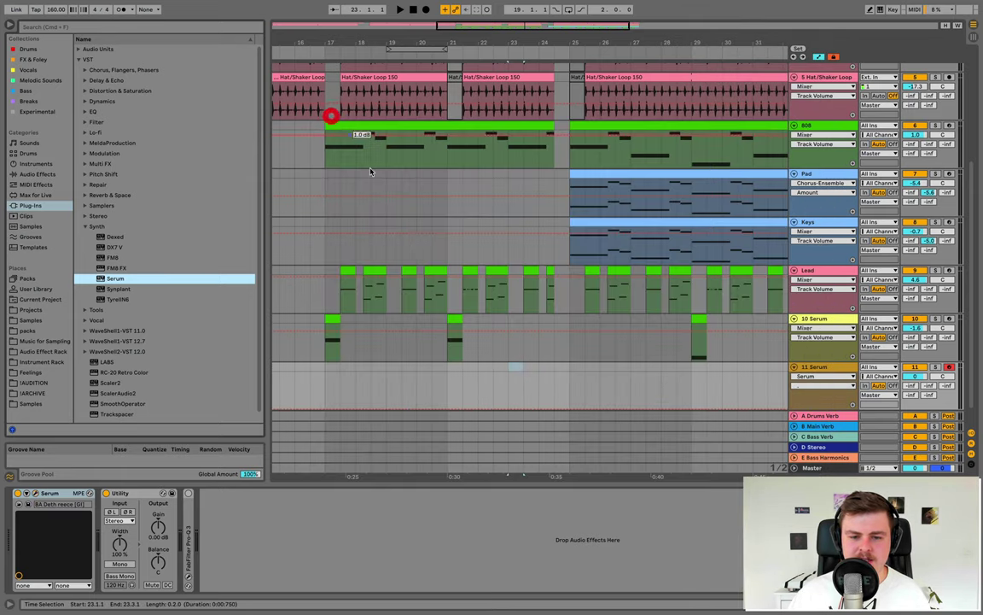
# Create a two-beat clip at bar 19 on the 11 Serum track with extended F#1 notes at 1, 1.1.3, 1.2 and 1.2.3
pyautogui.doubleClick(389, 373)
pyautogui.doubleClick(81, 406)
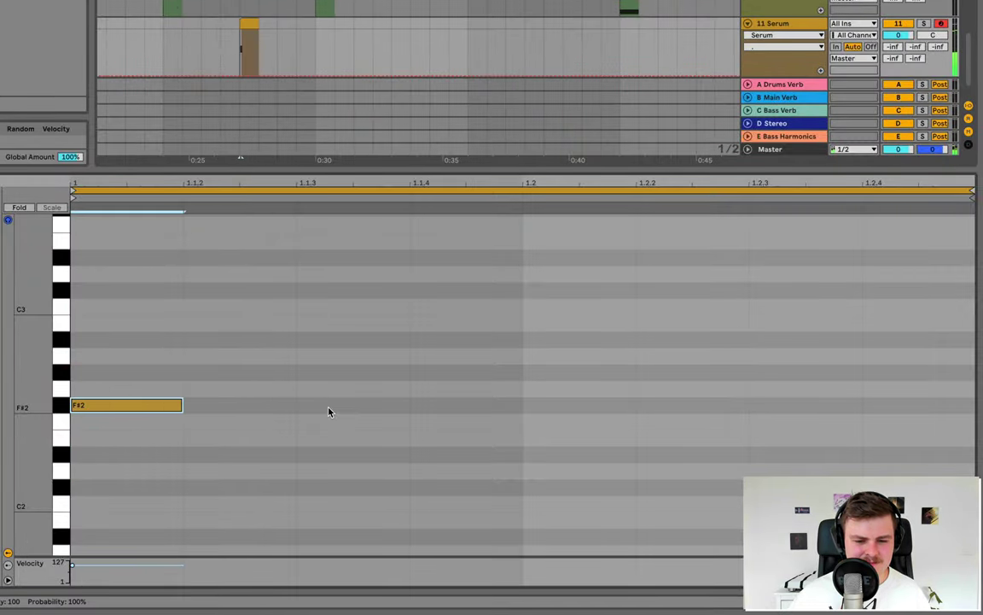
pyautogui.doubleClick(324, 405)
pyautogui.doubleClick(577, 403)
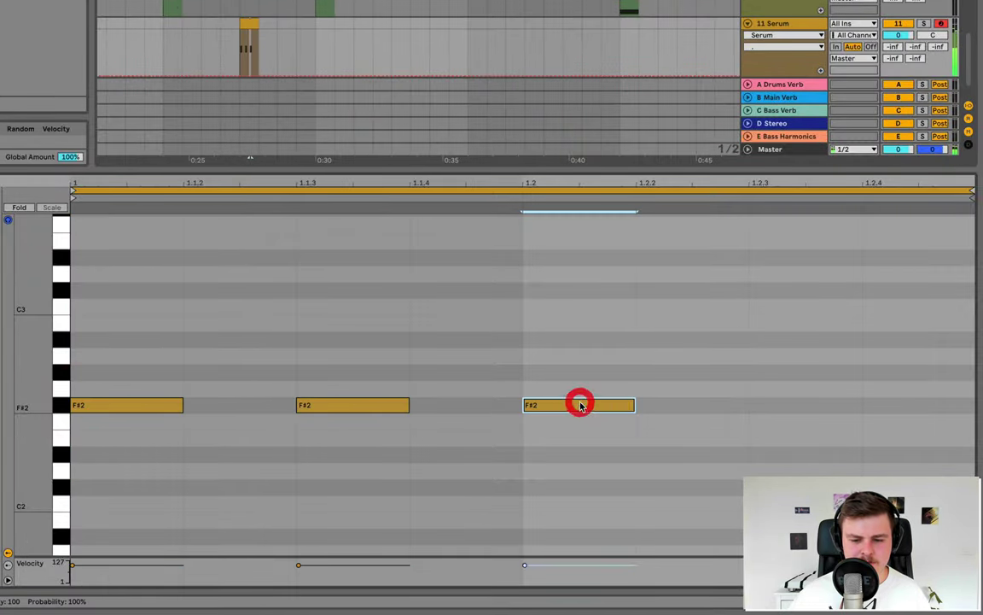
pyautogui.doubleClick(795, 404)
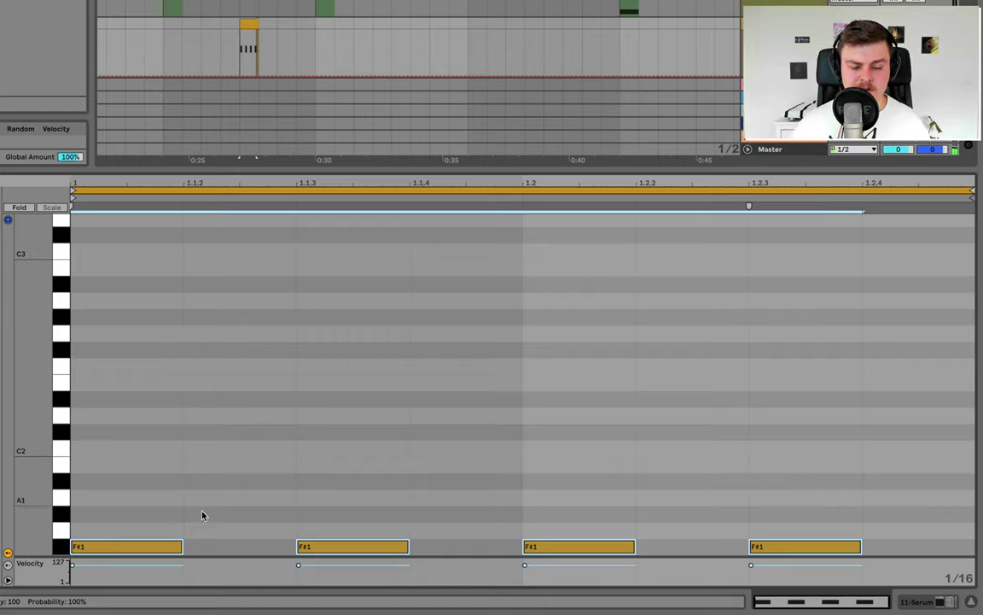
pyautogui.moveTo(185, 546); pyautogui.dragTo(229, 545)
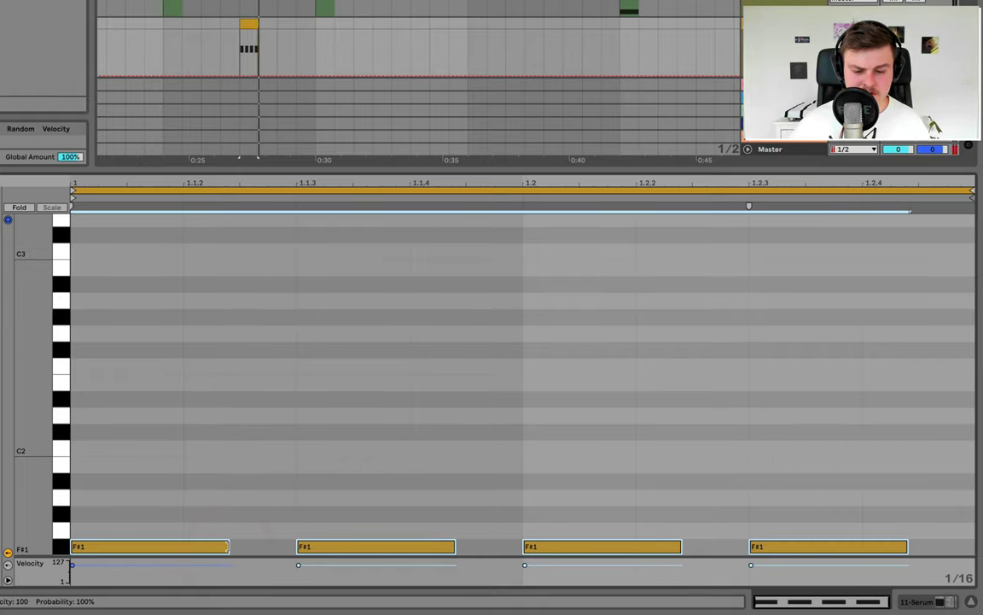
# Raise the note at 1.2 in the reece clip to C#2 and play the pattern
pyautogui.click(567, 547)
pyautogui.press('Up')
pyautogui.press('Up')
pyautogui.press('Up')
pyautogui.press('Up')
pyautogui.press('Up')
pyautogui.press('Up')
pyautogui.press('Up')
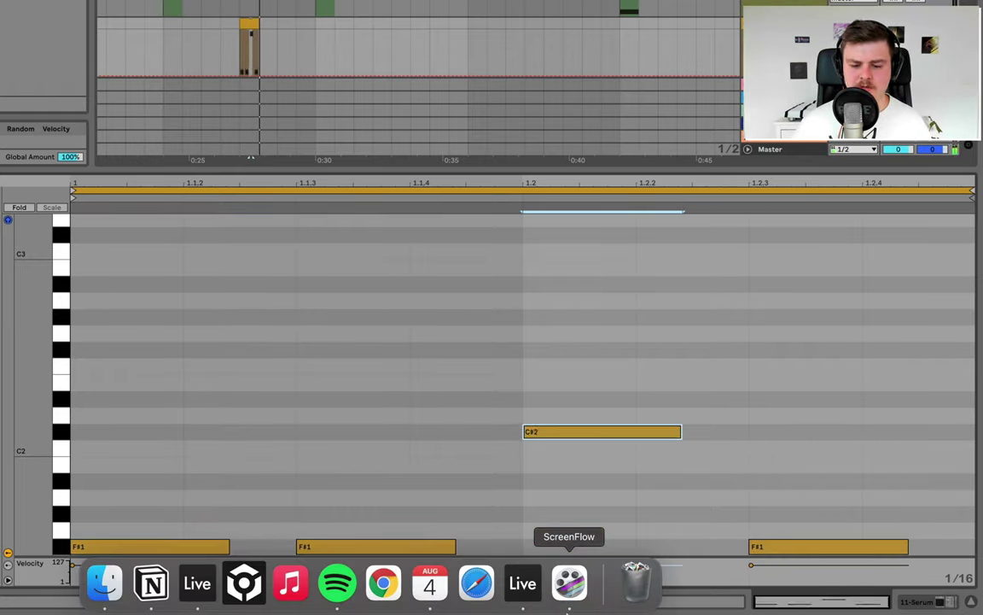
pyautogui.press('space')
# Lengthen all four reece notes further, leaving only short gaps between them, and play the clip
pyautogui.press('super+a')
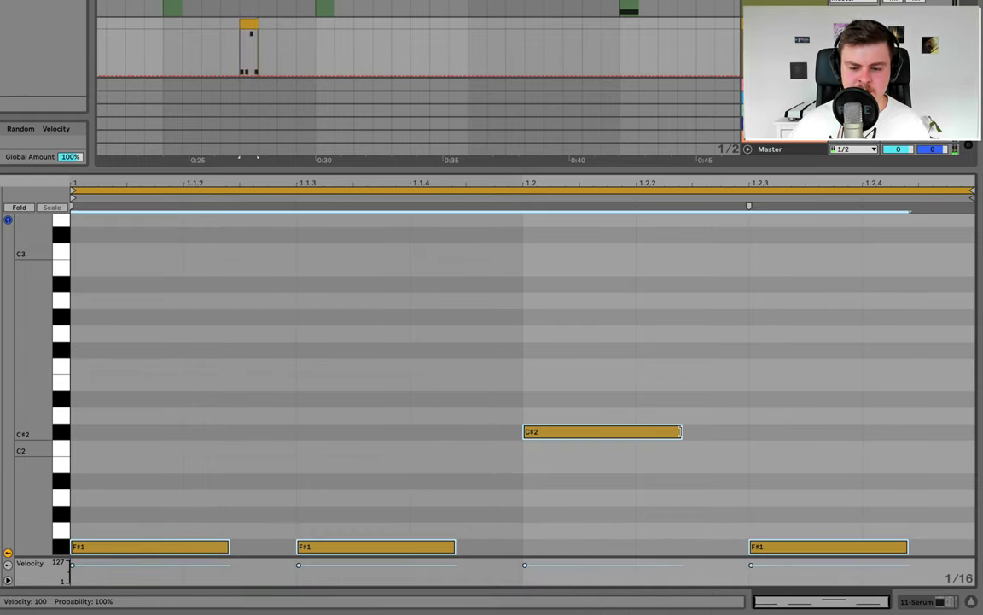
pyautogui.moveTo(681, 432); pyautogui.dragTo(712, 436)
pyautogui.press('space')
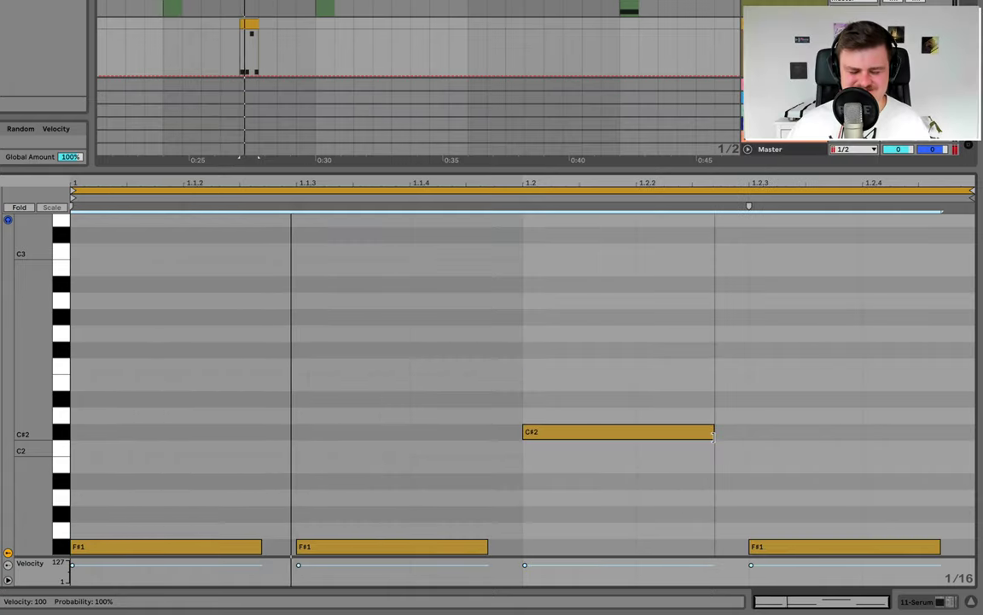
pyautogui.click(714, 434)
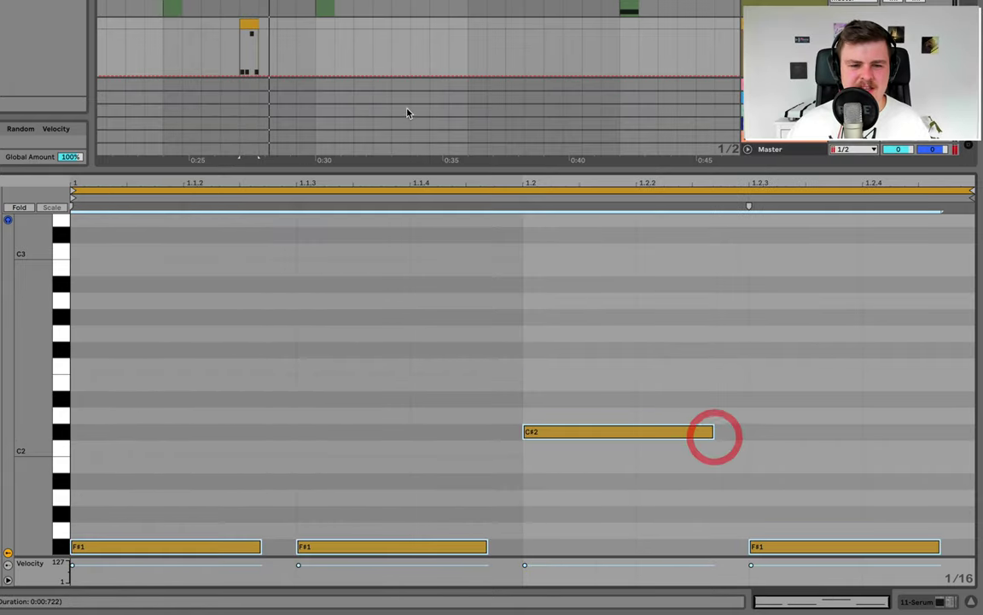
# Copy the reece clip from bar 19 and paste it at bars 23, 27 and 31
pyautogui.click(249, 23)
pyautogui.click(395, 25)
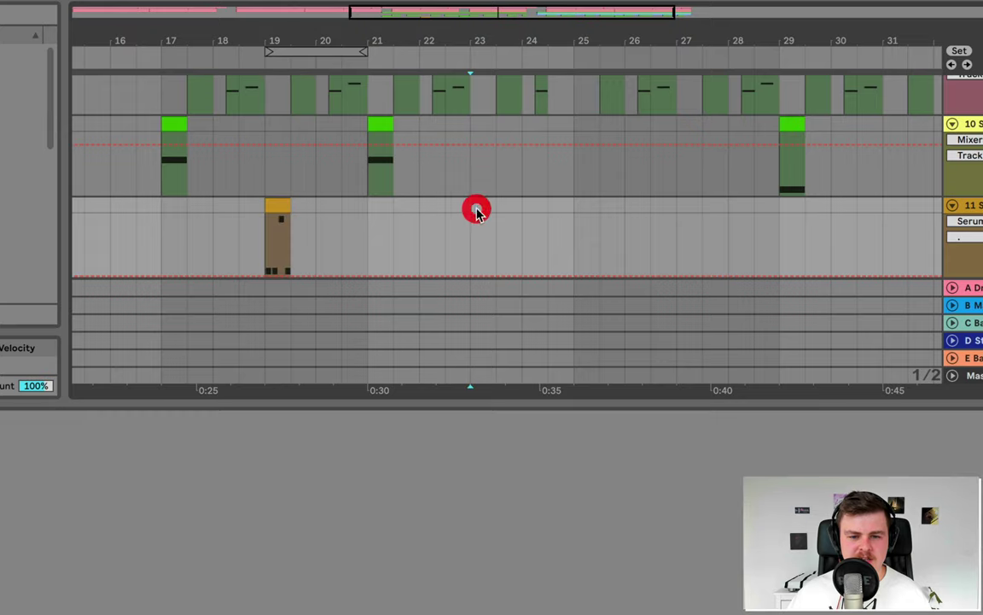
pyautogui.press('super+v')
pyautogui.click(278, 198)
pyautogui.press('space')
pyautogui.moveTo(537, 40); pyautogui.dragTo(538, 3)
pyautogui.click(504, 205)
pyautogui.click(634, 211)
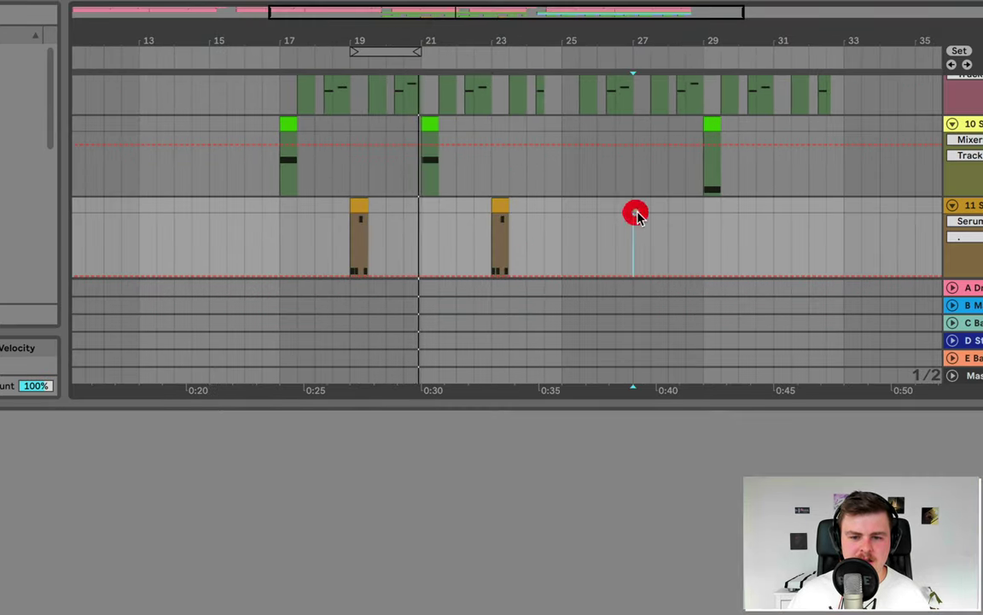
pyautogui.hotkey('ctrl', 'v')
pyautogui.click(777, 210)
pyautogui.hotkey('ctrl', 'v')
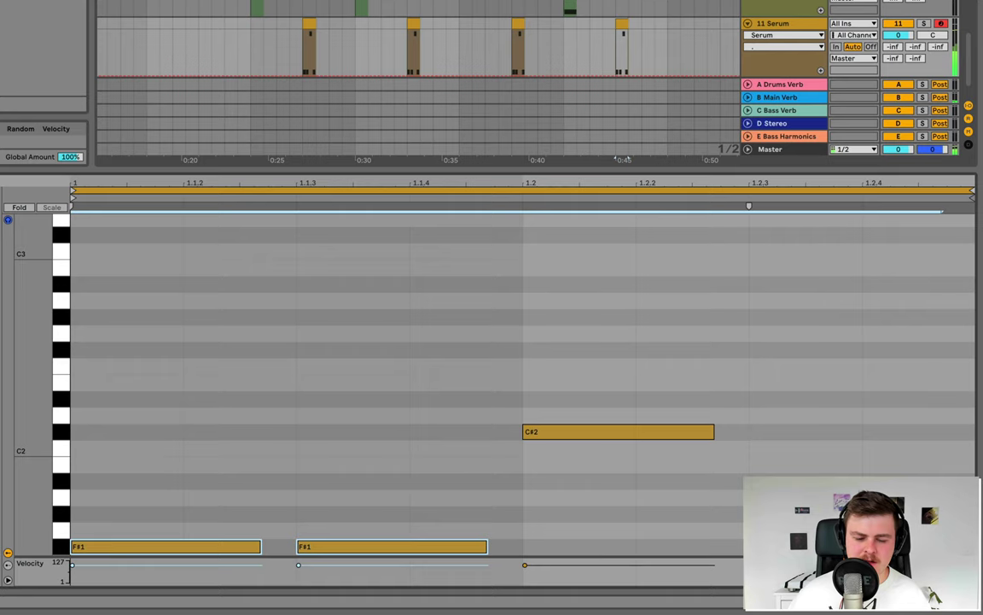
# Transpose the F#1 notes of the reece clip at bar 31 down to E1, excluding the C#2 note
pyautogui.press('Down')
pyautogui.press('Down')
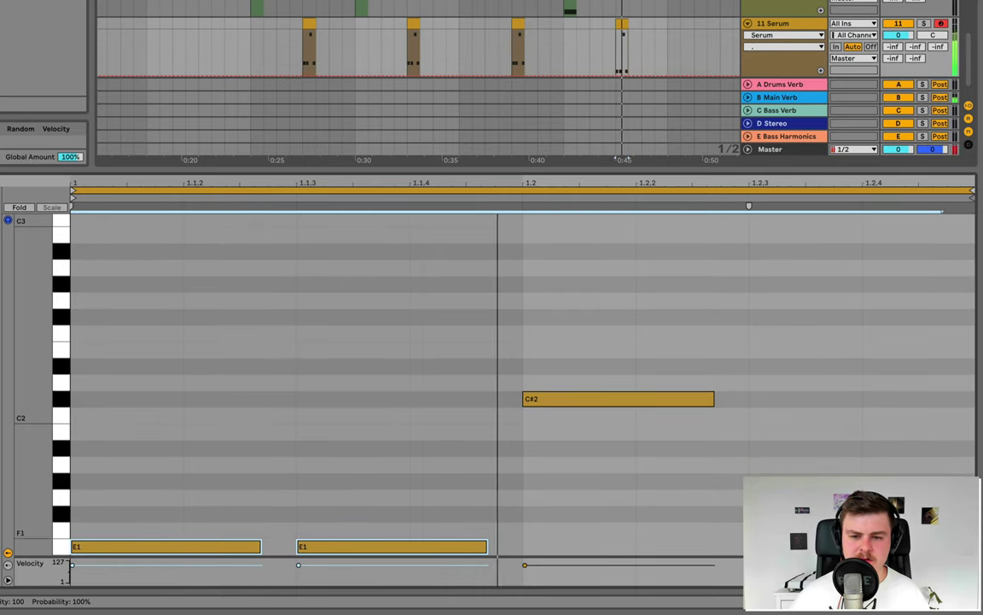
# In the reece clip at bar 27, transpose the F#1 notes down to E1 and the C#2 note down to B1
pyautogui.moveTo(743, 526); pyautogui.dragTo(182, 553)
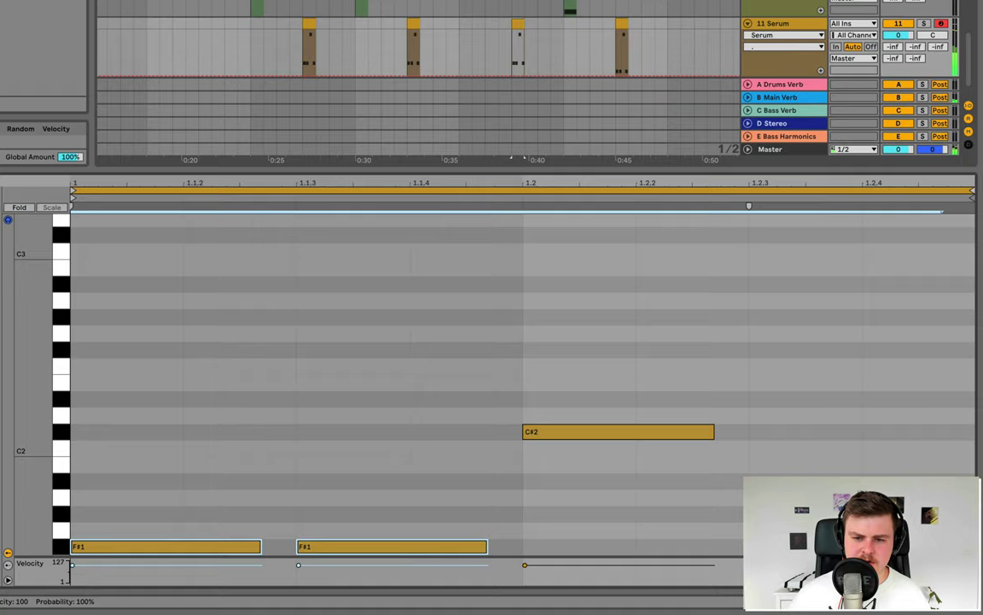
pyautogui.press('Down')
pyautogui.press('Down')
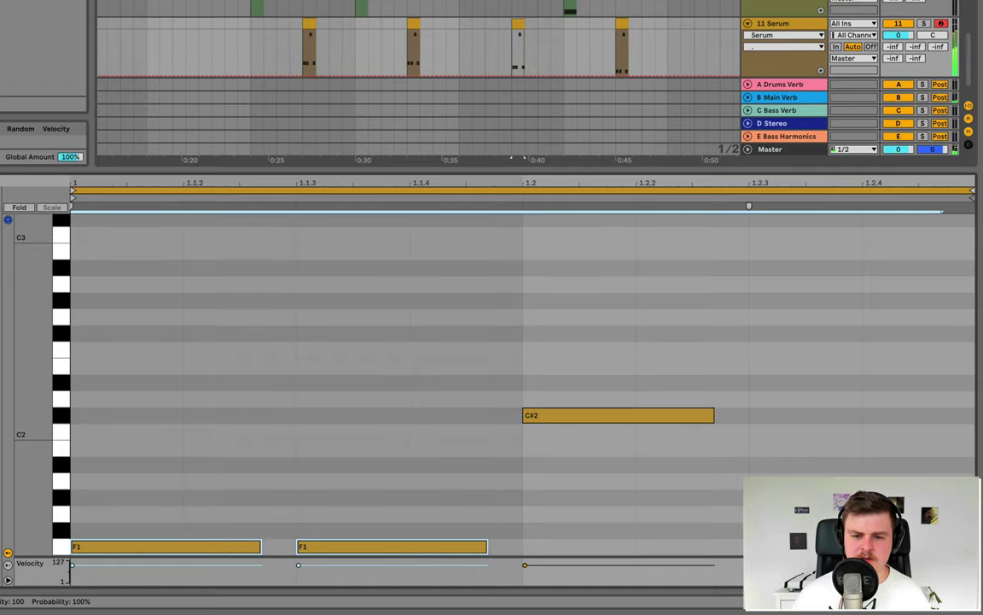
pyautogui.moveTo(630, 362); pyautogui.dragTo(630, 484)
pyautogui.press('Down')
pyautogui.press('Down')
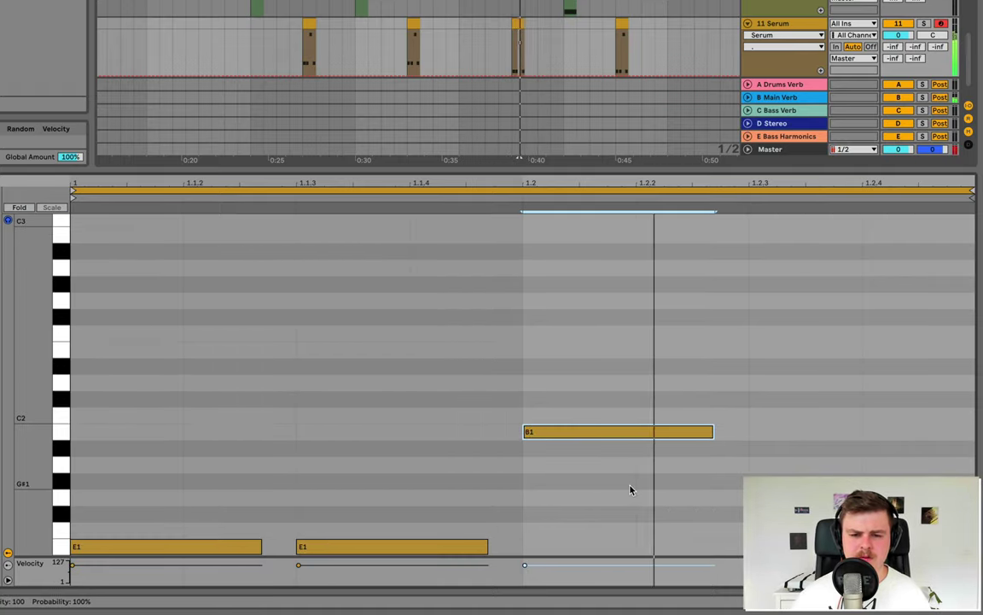
# Delete the lead clip that ends at bar 31 and open the 808 clip at bar 25 to check its notes
pyautogui.click(701, 3)
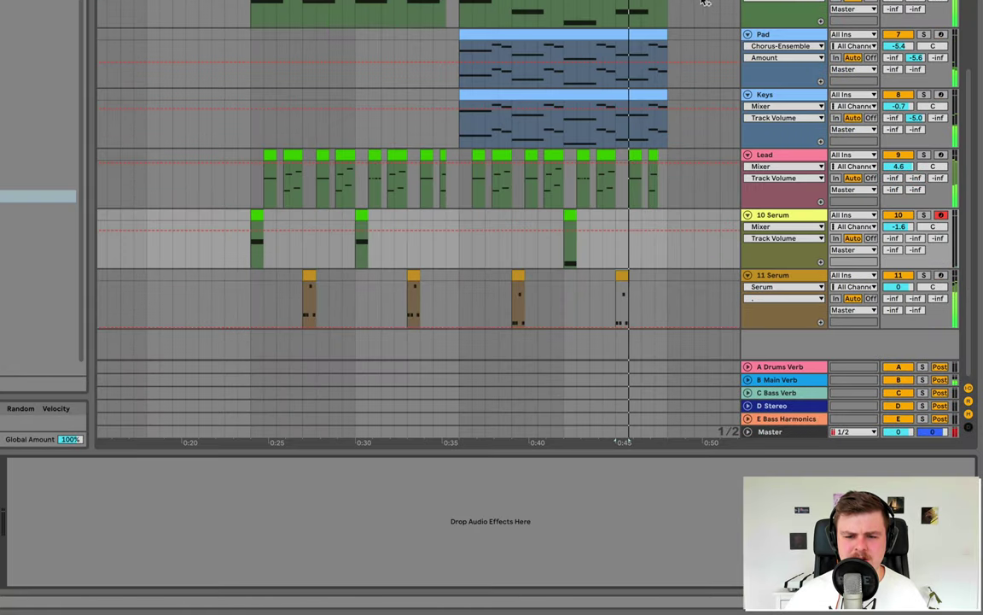
pyautogui.click(607, 155)
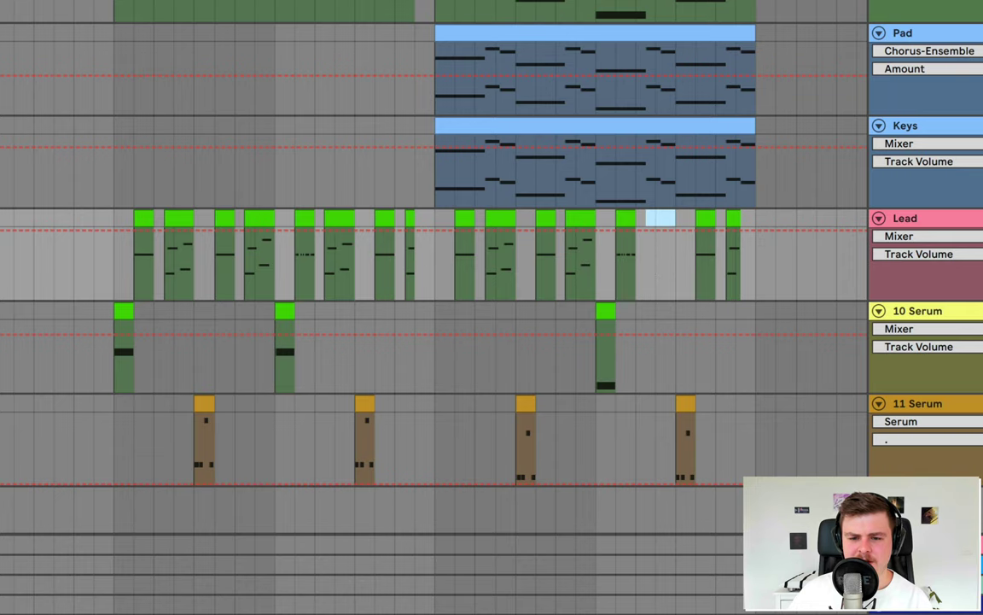
pyautogui.doubleClick(681, 9)
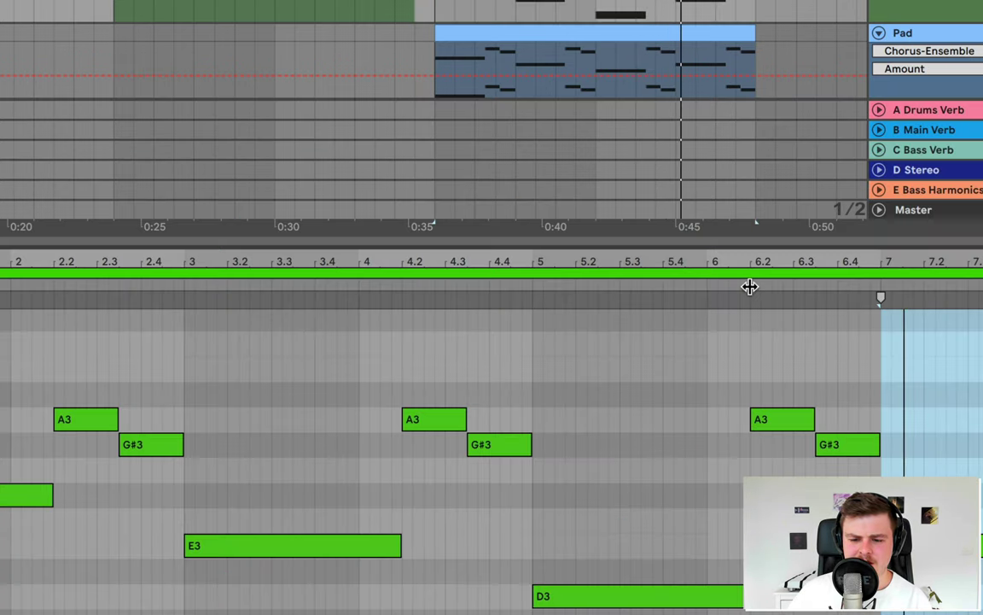
# Add a new MIDI track below the 11 Serum track and load the Serum synth onto it
pyautogui.scroll(-5, 689, 171)
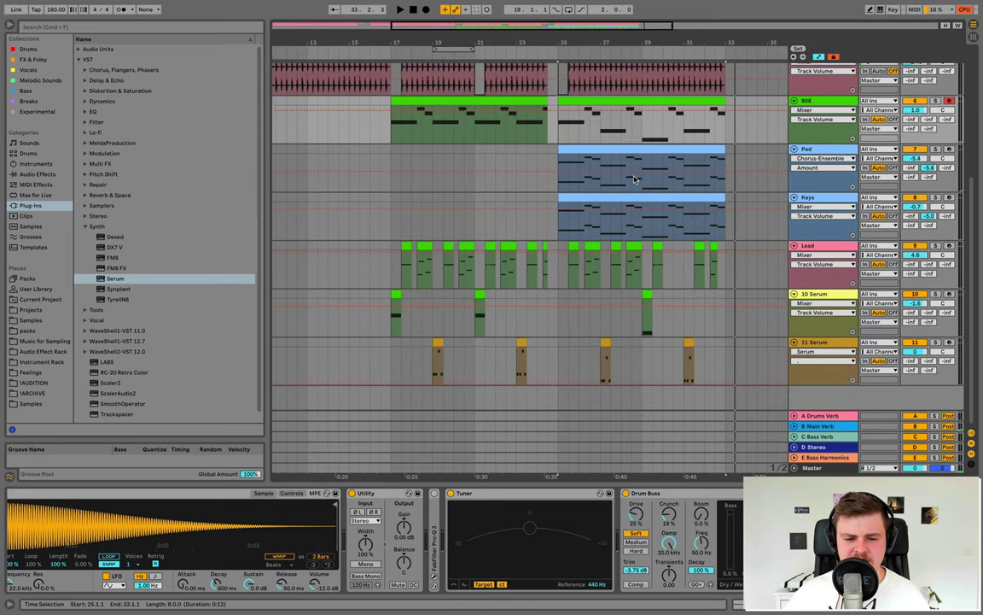
pyautogui.hscroll(-1, 634, 180)
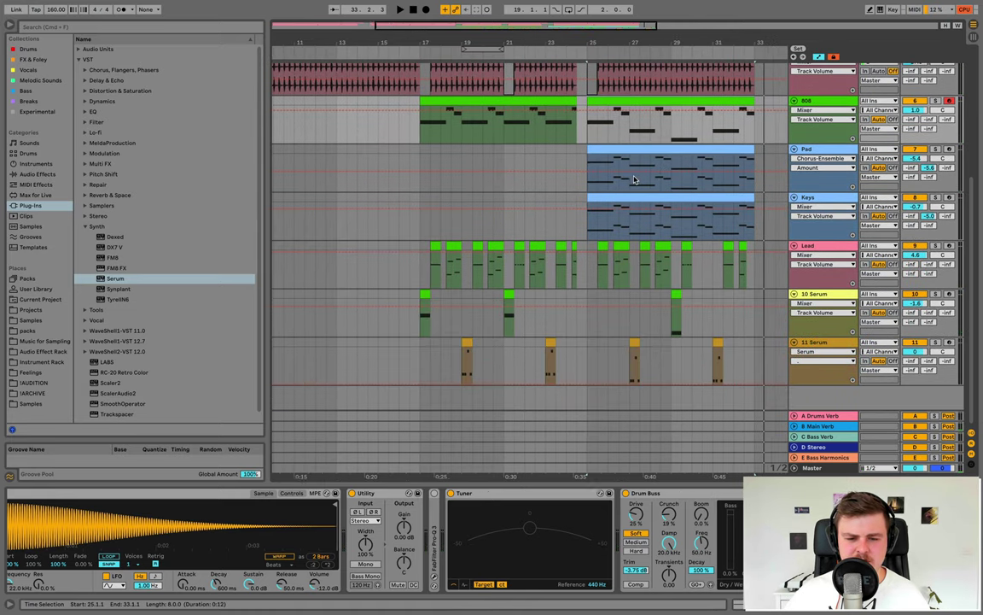
pyautogui.hscroll(-2, 635, 179)
pyautogui.hscroll(1, 634, 179)
pyautogui.click(825, 343)
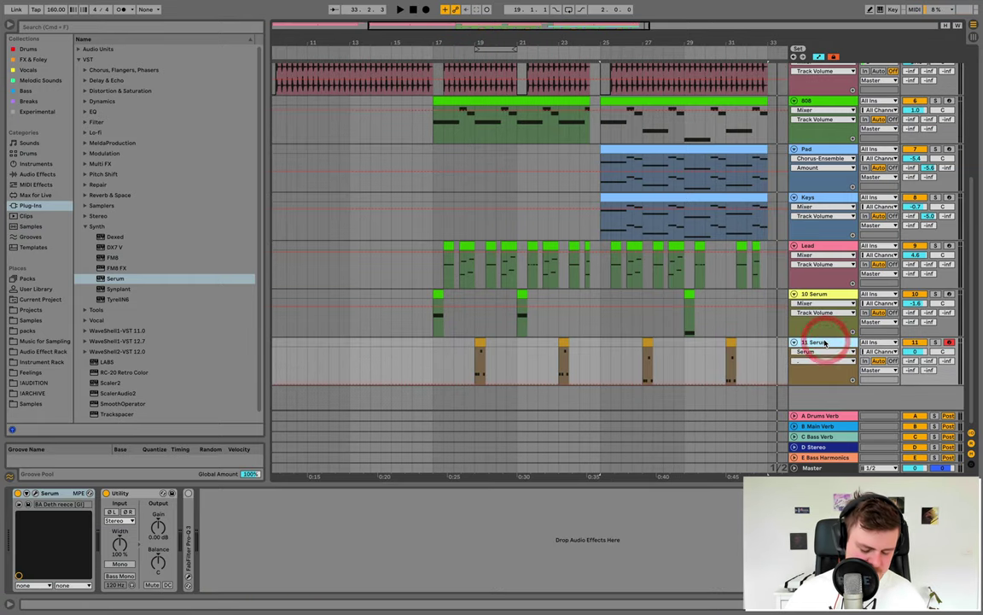
pyautogui.hotkey('ctrl', 'shift', 't')
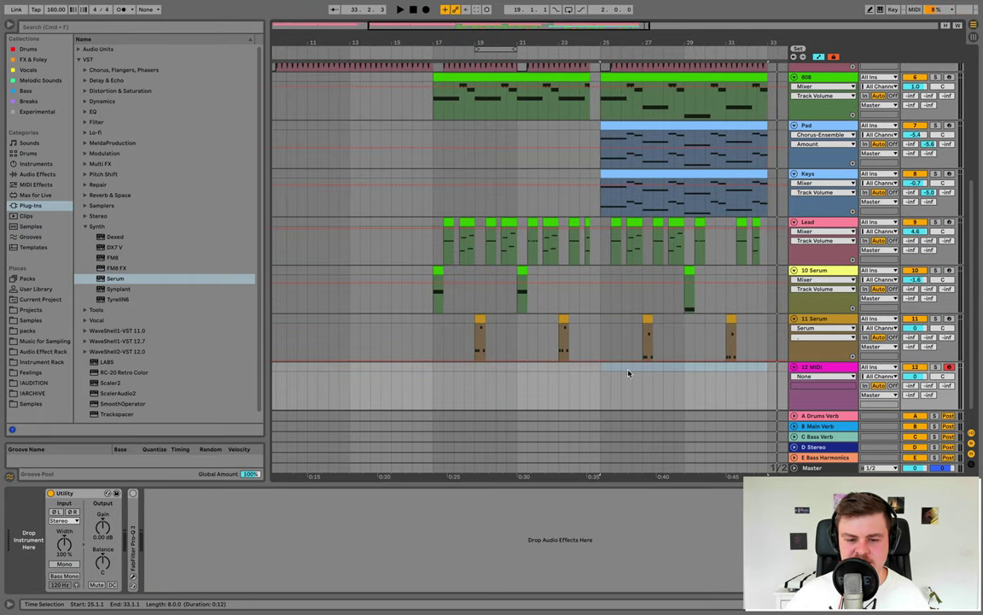
pyautogui.click(120, 280)
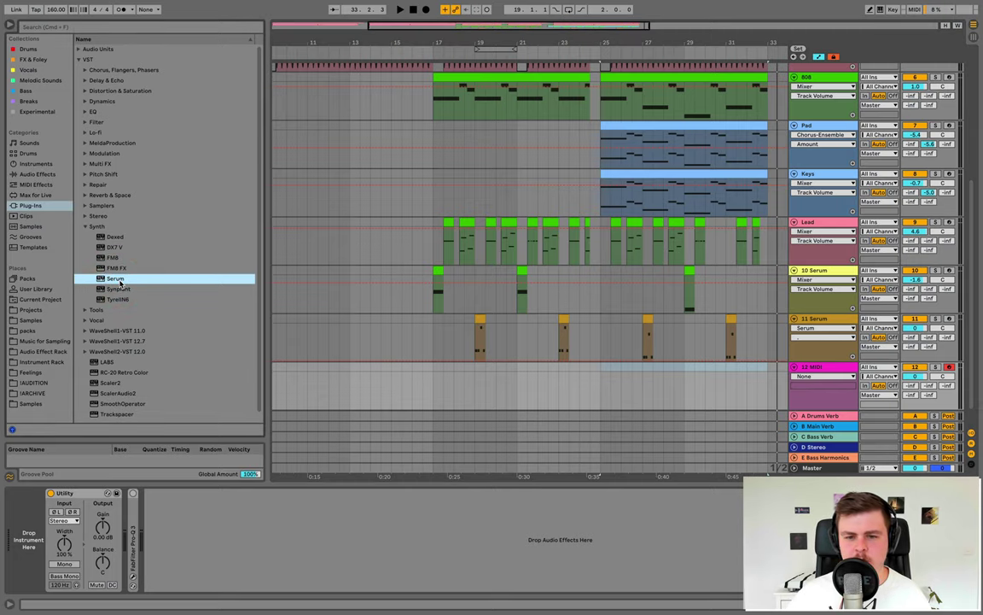
pyautogui.doubleClick(119, 282)
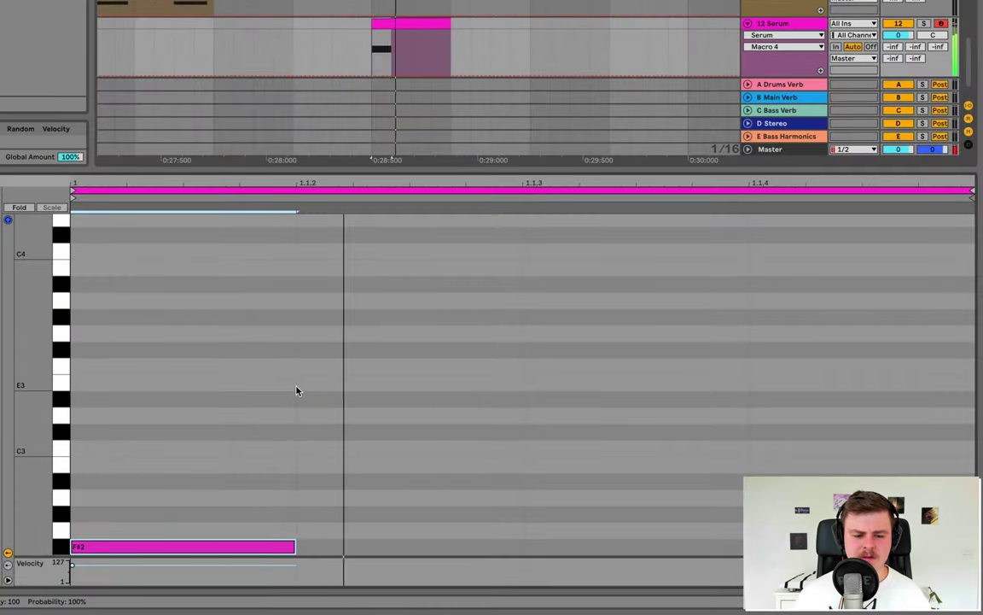
# Transpose the F#2 note in the new 12 Serum clip down to F#0, lengthen it to an eighth note and shift it to 1.1.3
pyautogui.hotkey('shift', 'Down')
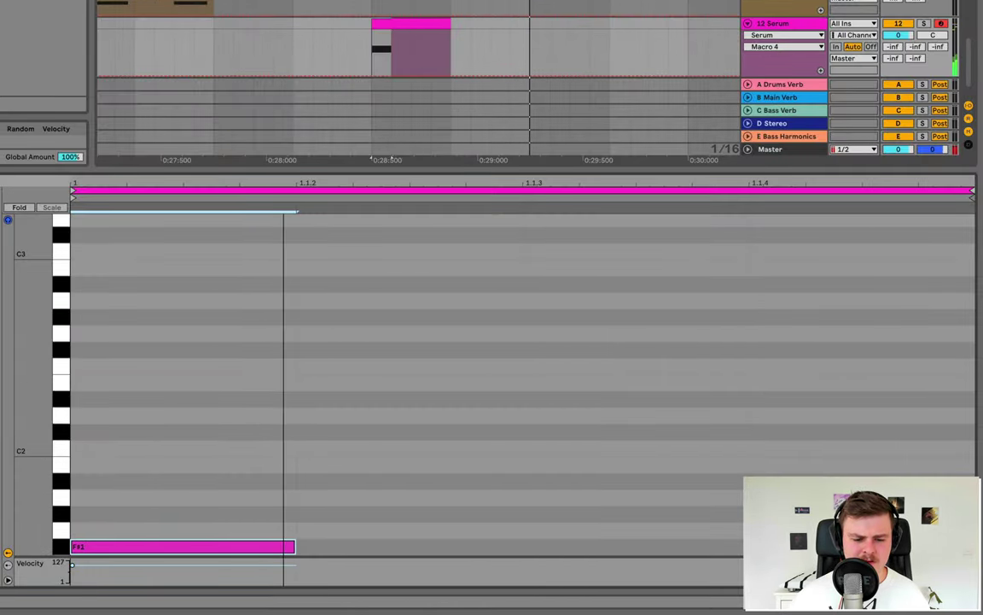
pyautogui.moveTo(244, 608)
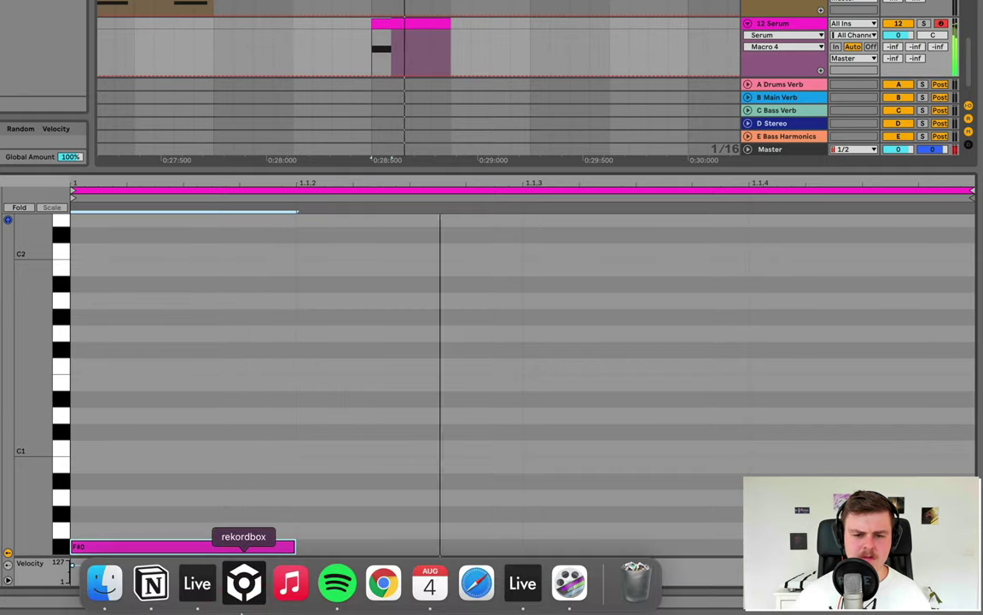
pyautogui.moveTo(295, 545); pyautogui.dragTo(549, 544)
pyautogui.moveTo(461, 547); pyautogui.dragTo(913, 546)
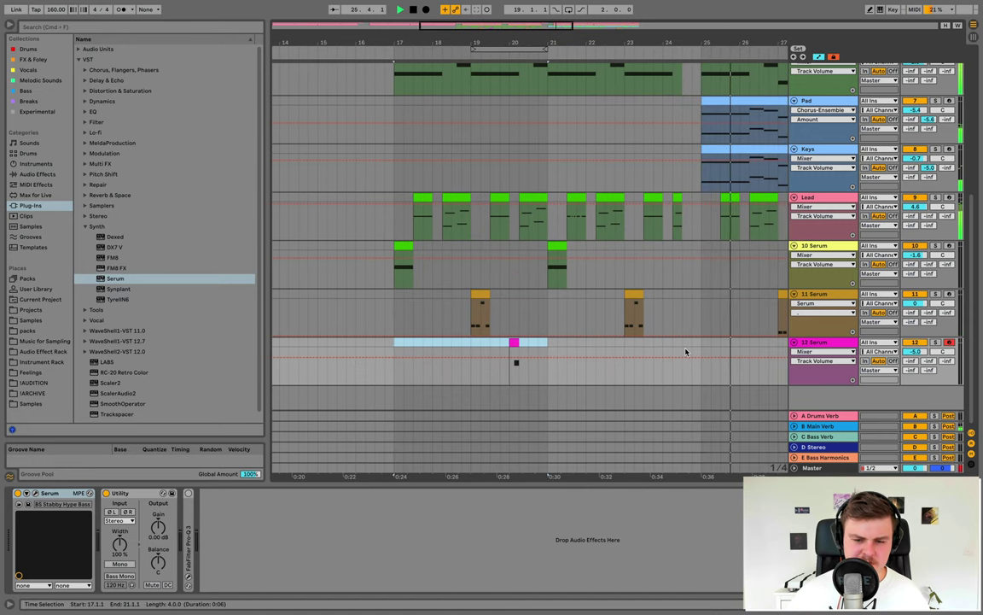
# Duplicate the four-bar section from bar 17 to 21 on the 12 Serum track three times, up to bar 33
pyautogui.hotkey('ctrl', 'd')
pyautogui.hotkey('ctrl', 'd')
pyautogui.hotkey('ctrl', 'd')
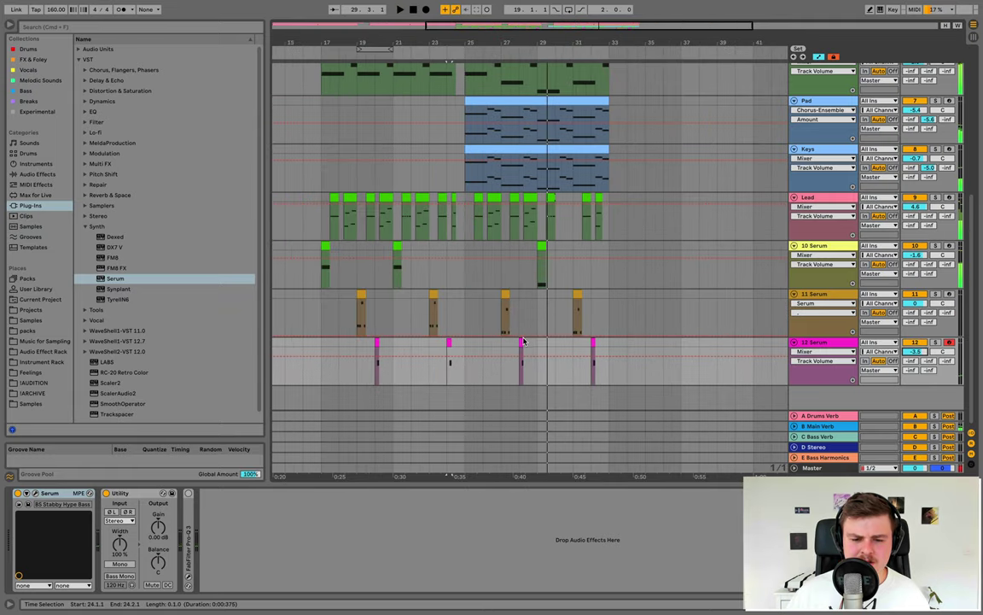
pyautogui.click(521, 340)
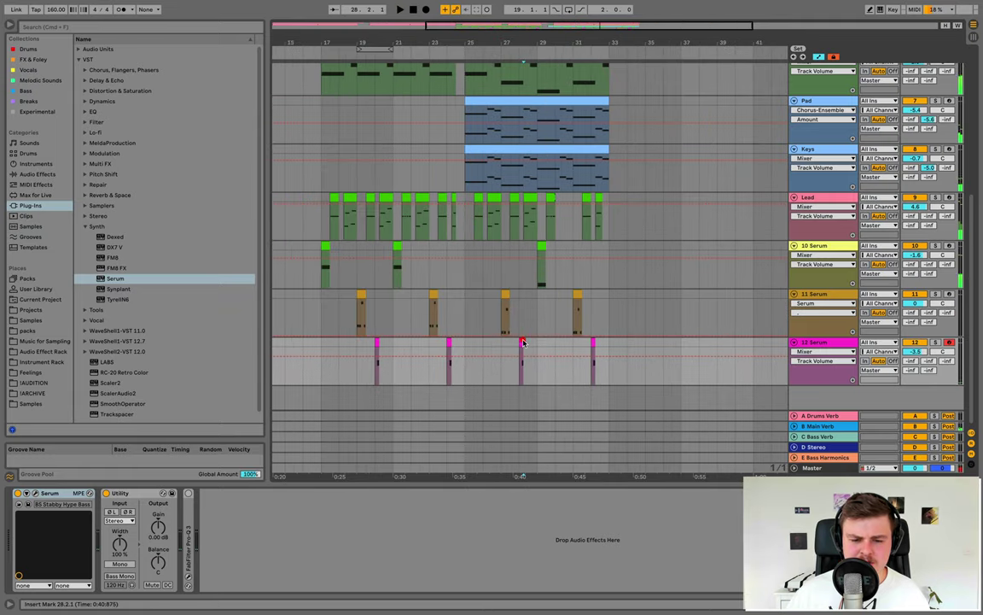
# Lower the note in the 12 Serum clip at bar 28 to E0 and match the clip at bar 32
pyautogui.doubleClick(522, 341)
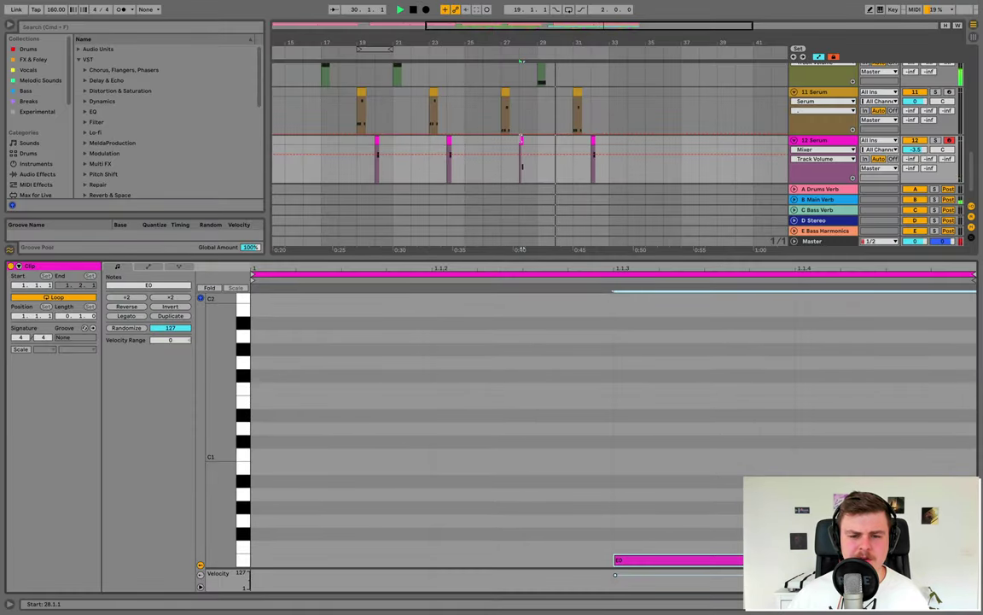
pyautogui.click(521, 141)
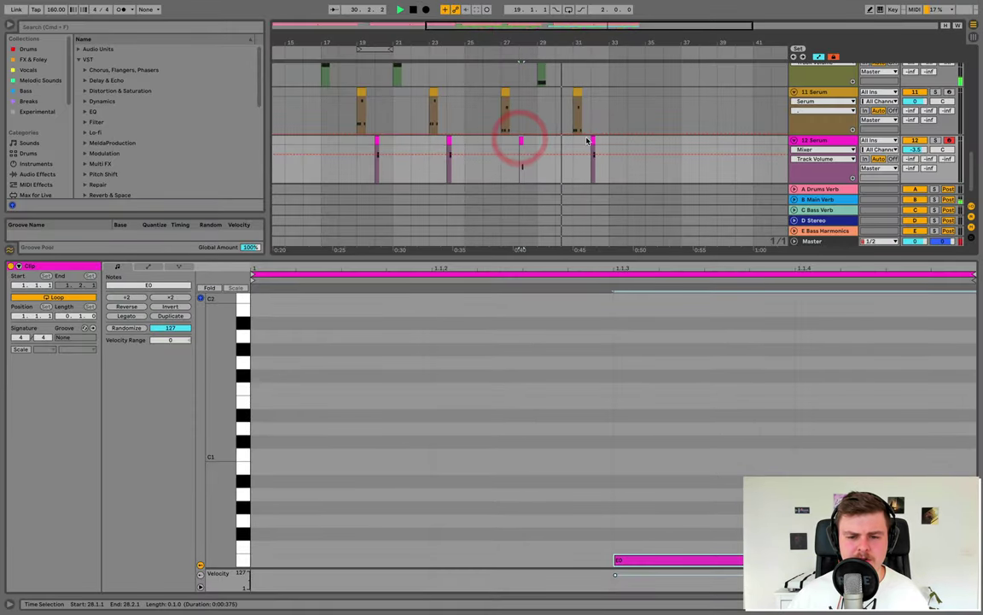
pyautogui.click(592, 139)
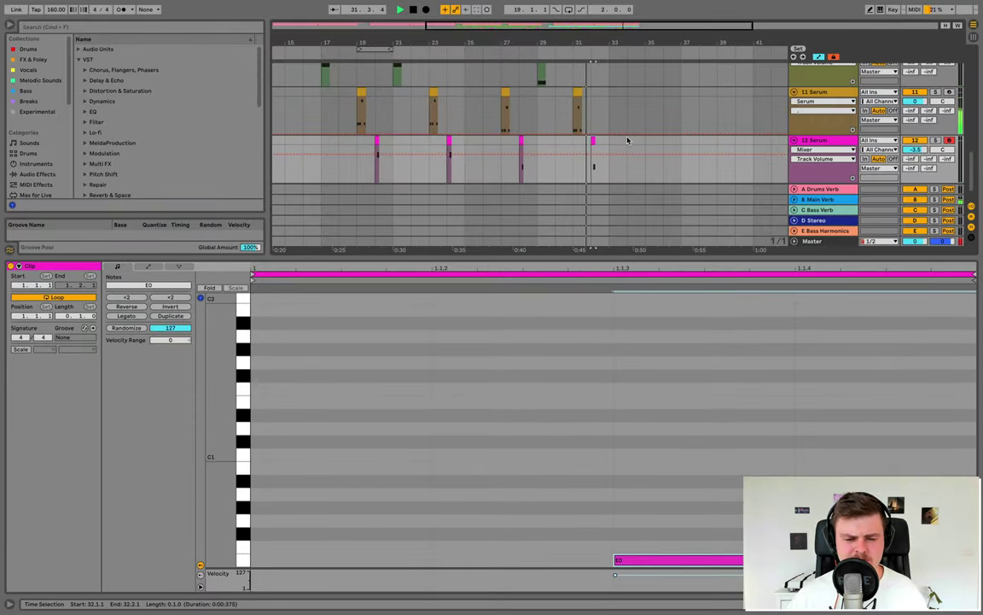
# Play the drop from bar 17 and look over all the tracks in the arrangement
pyautogui.click(330, 34)
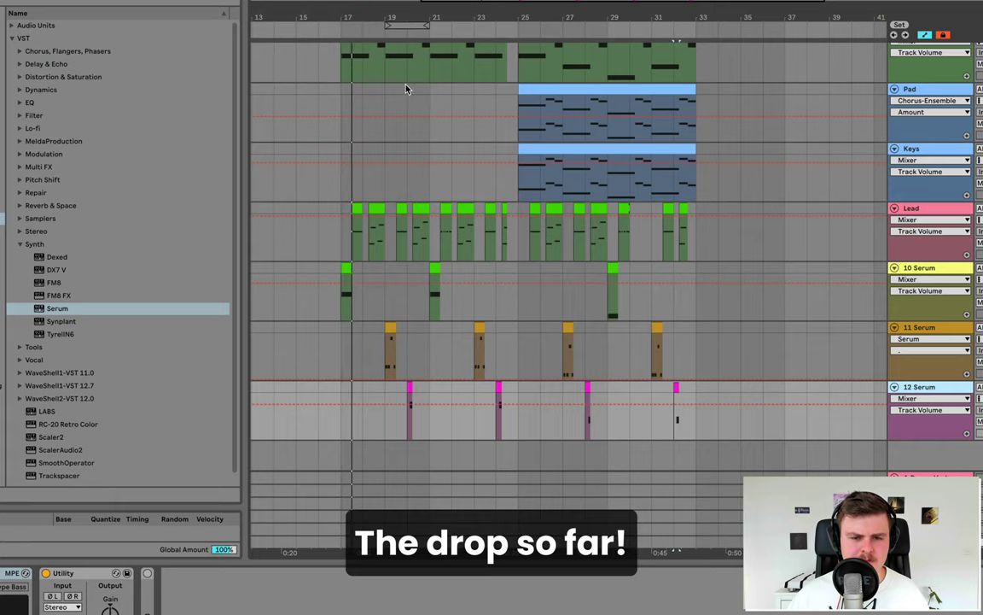
pyautogui.scroll(5, 406, 88)
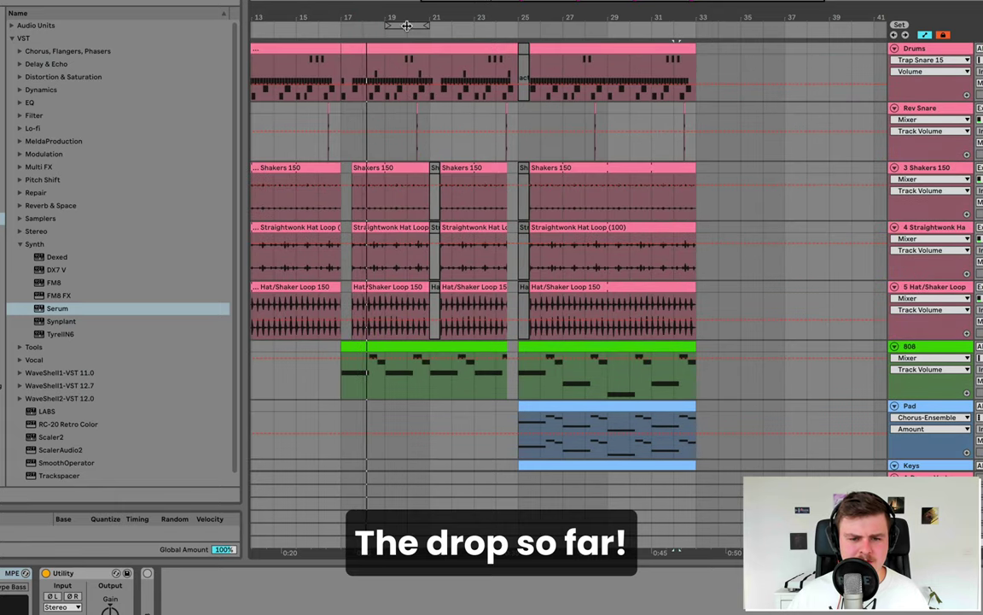
pyautogui.moveTo(406, 26); pyautogui.dragTo(458, 33)
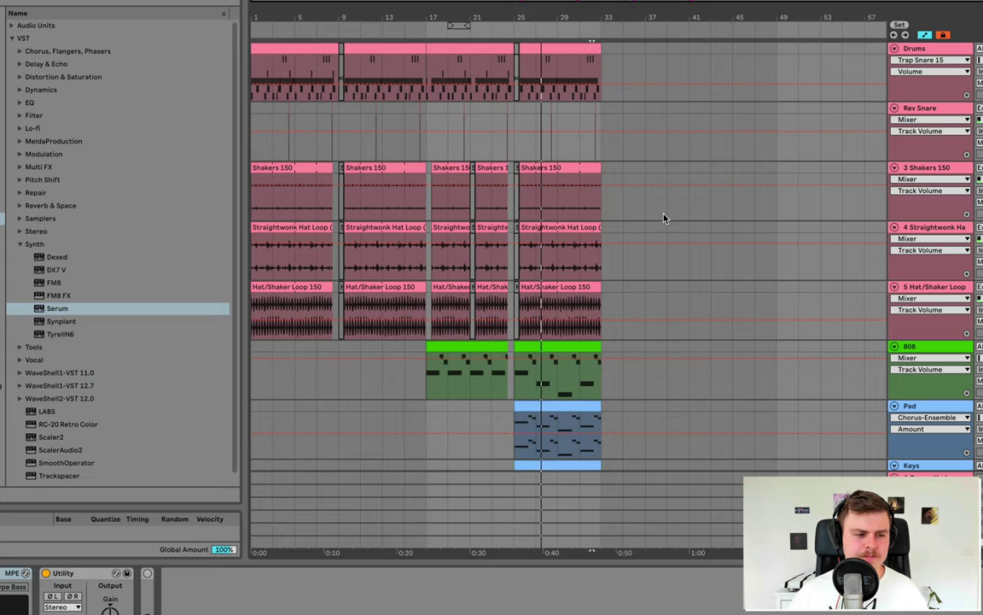
pyautogui.scroll(-5, 664, 218)
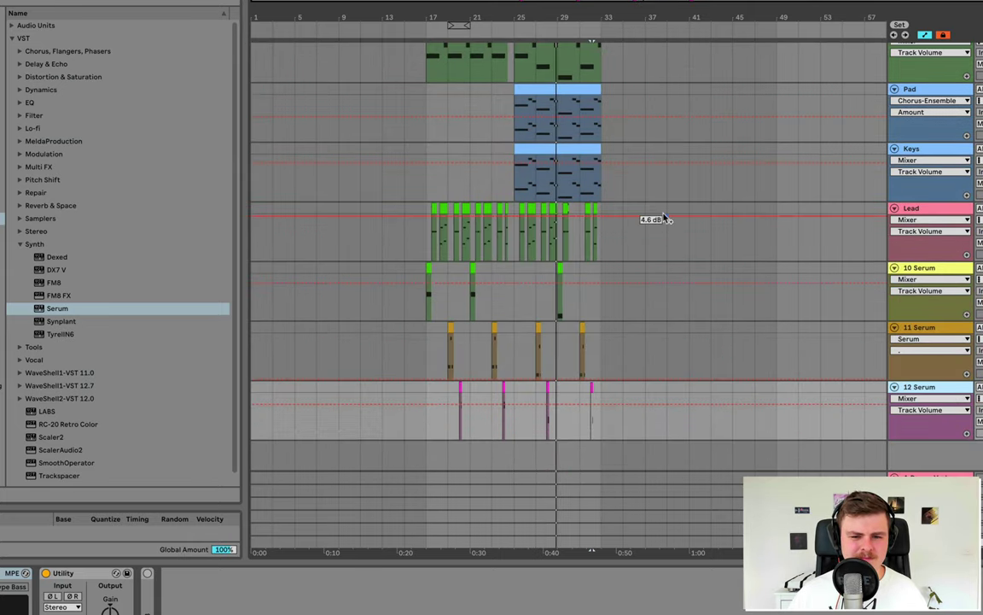
pyautogui.scroll(5, 664, 217)
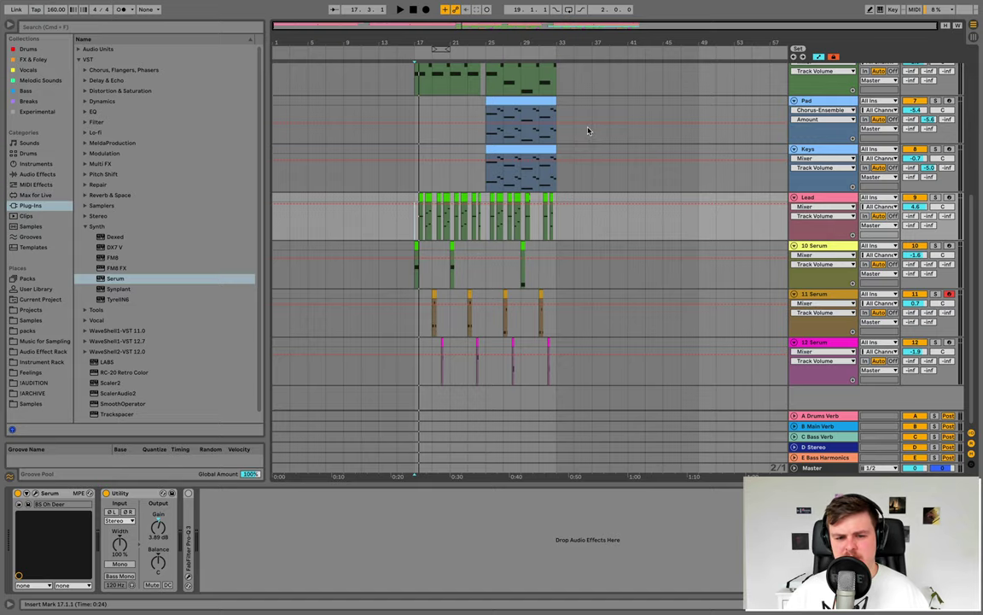
# Add a Pitch MIDI effect before Serum on the Lead track, set its pitch to -12 st and audition it
pyautogui.click(37, 185)
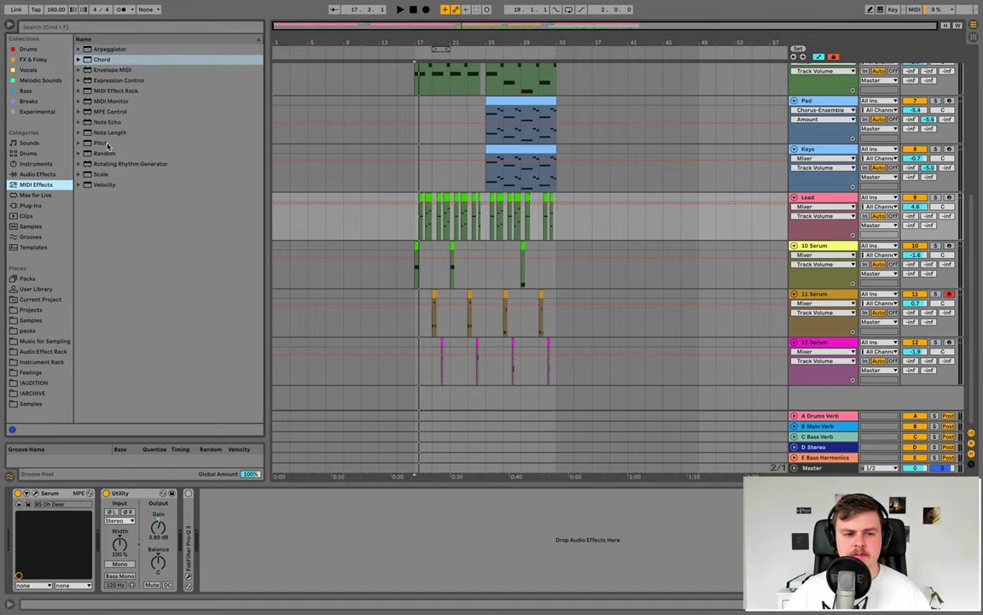
pyautogui.moveTo(106, 143); pyautogui.dragTo(13, 536)
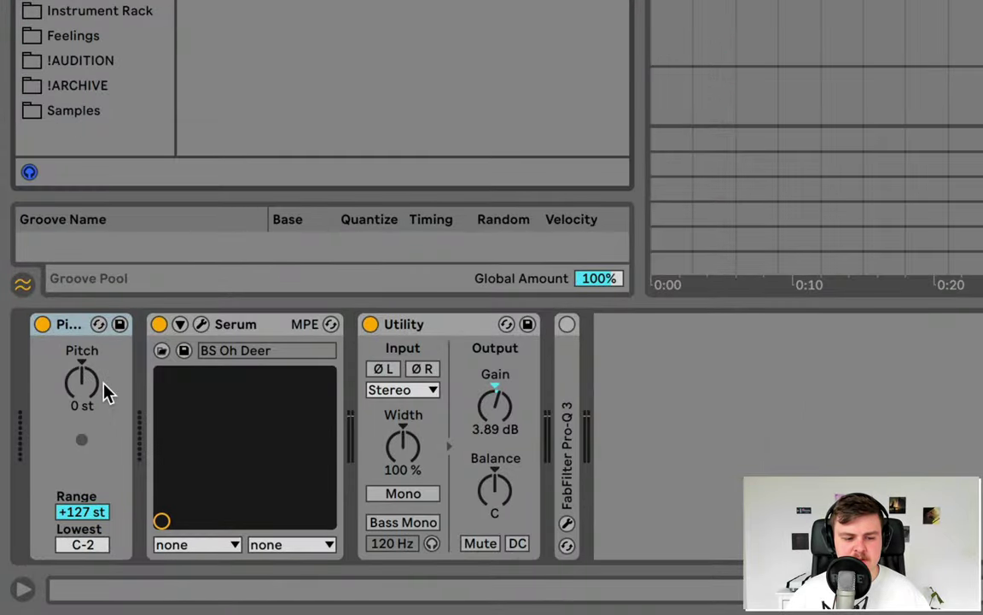
pyautogui.click(103, 386)
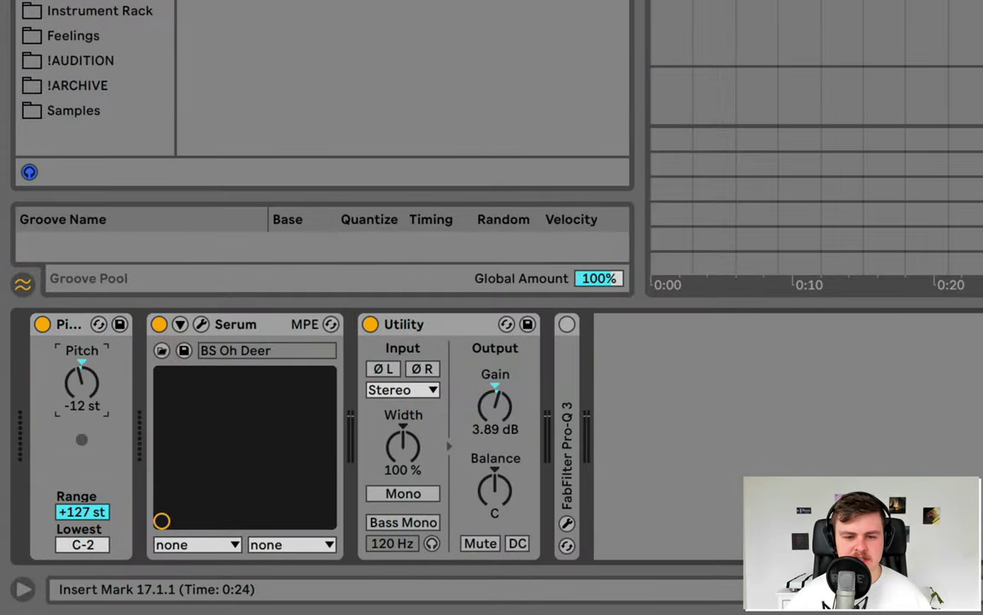
pyautogui.click(414, 197)
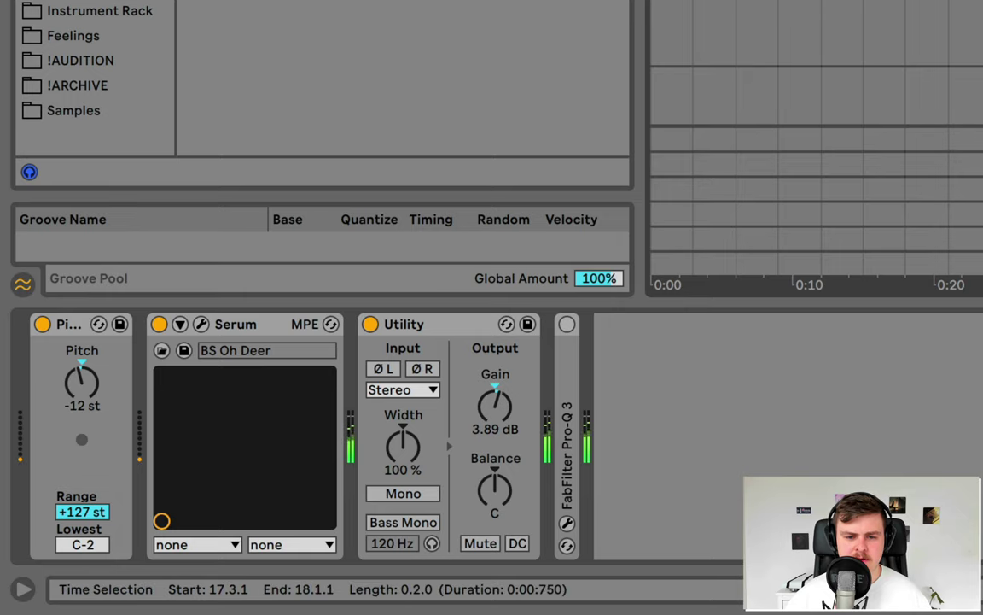
# Transpose all notes in the Lead clip starting at 20.2.1 up one octave and play the clip
pyautogui.scroll(3, 427, 194)
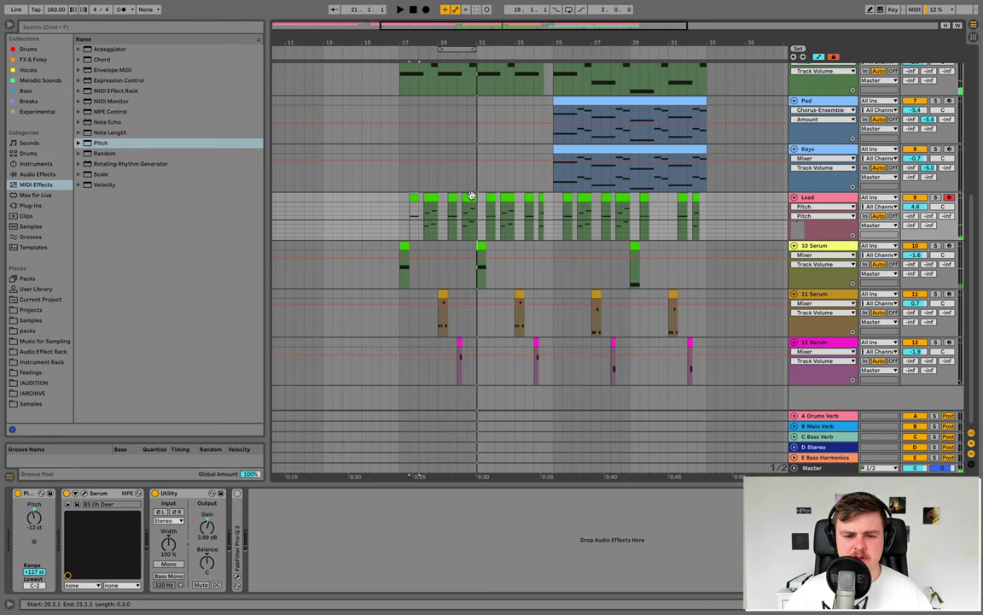
pyautogui.doubleClick(469, 197)
pyautogui.click(549, 329)
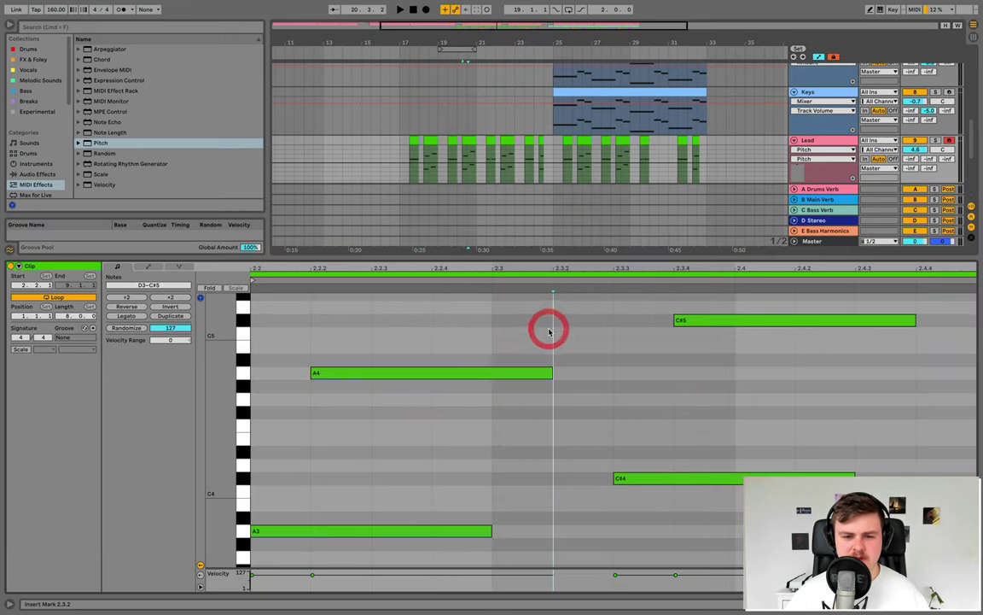
pyautogui.hotkey('shift', 'Up')
pyautogui.click(496, 198)
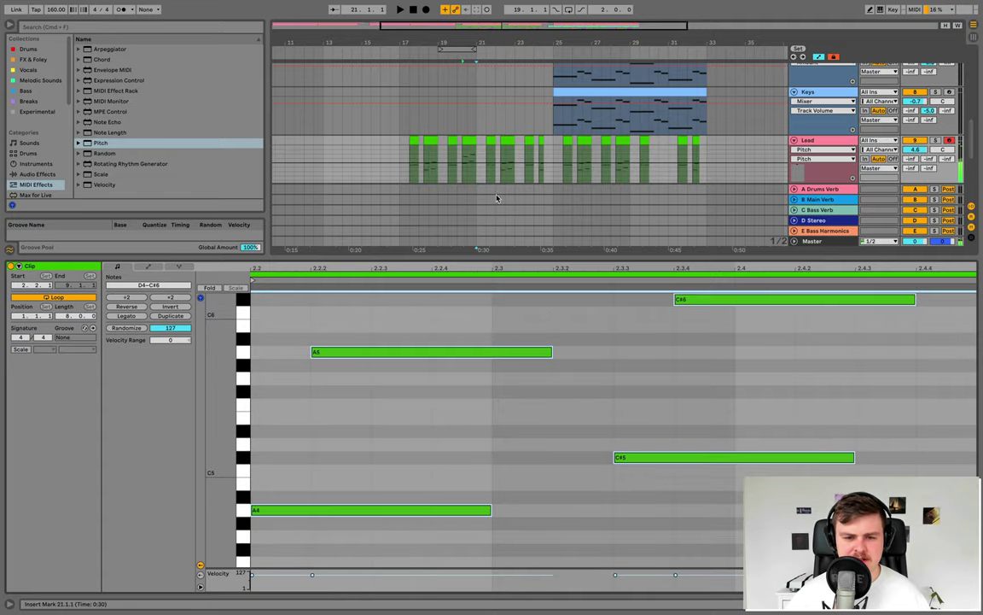
pyautogui.click(468, 139)
pyautogui.press('space')
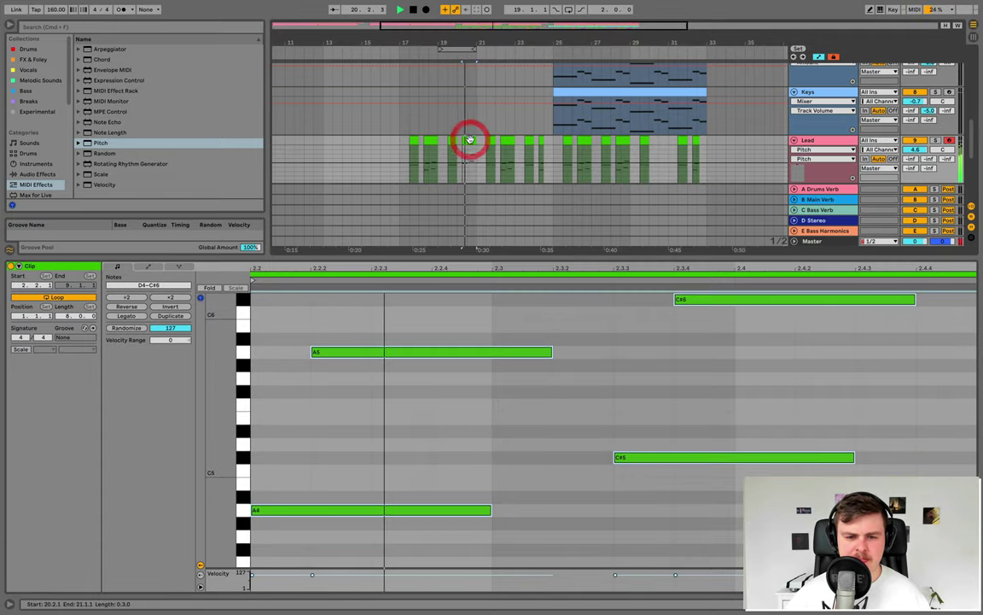
# Transpose all notes in the short Lead clip starting at 24.3.1 up one octave
pyautogui.click(540, 139)
pyautogui.click(557, 334)
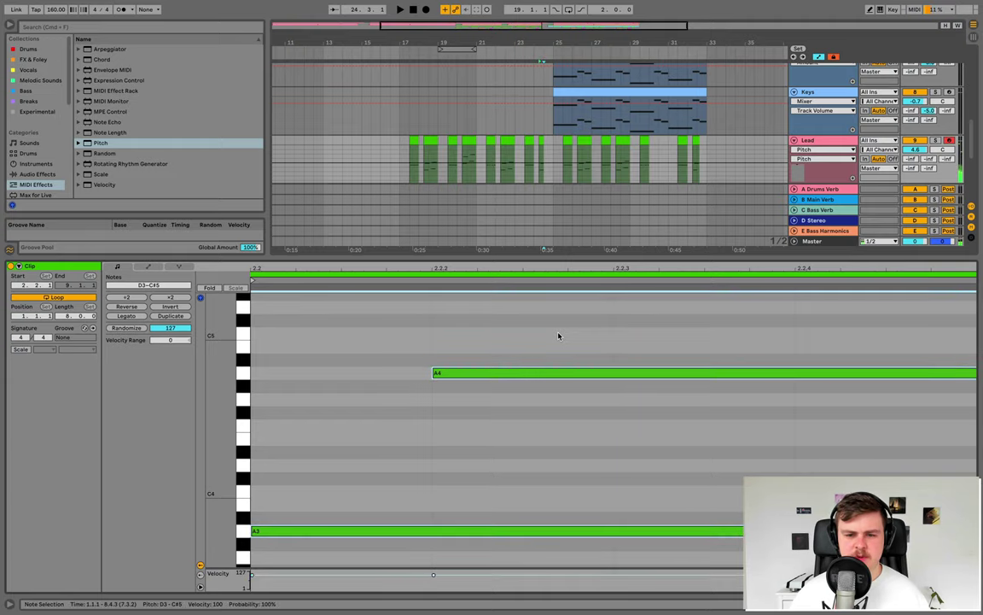
pyautogui.hotkey('ctrl', 'a')
pyautogui.hotkey('shift', 'Up')
# Open the notes of the Lead clip starting at 28.2.1 and play the drop to check the lead
pyautogui.click(626, 140)
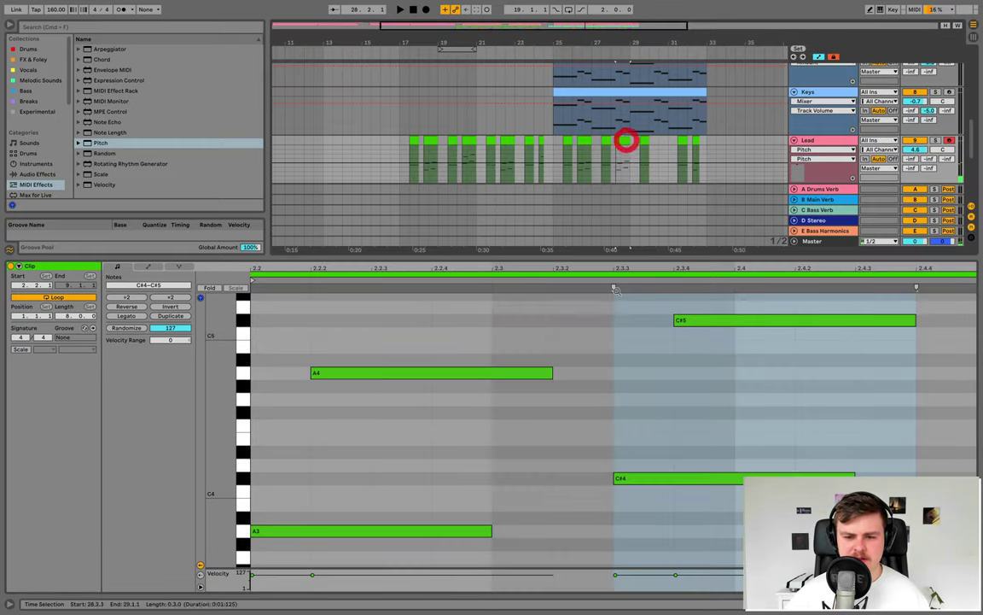
pyautogui.click(610, 323)
pyautogui.press('space')
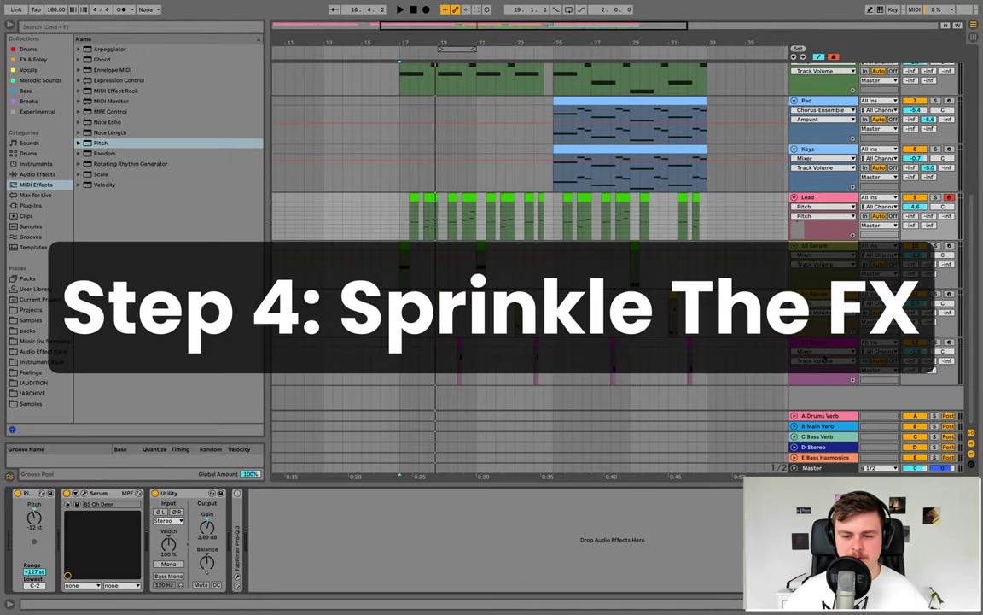
# Insert two audio tracks below 12 Serum, coloring them white and the three Serum tracks pink
pyautogui.click(817, 343)
pyautogui.press('super+t')
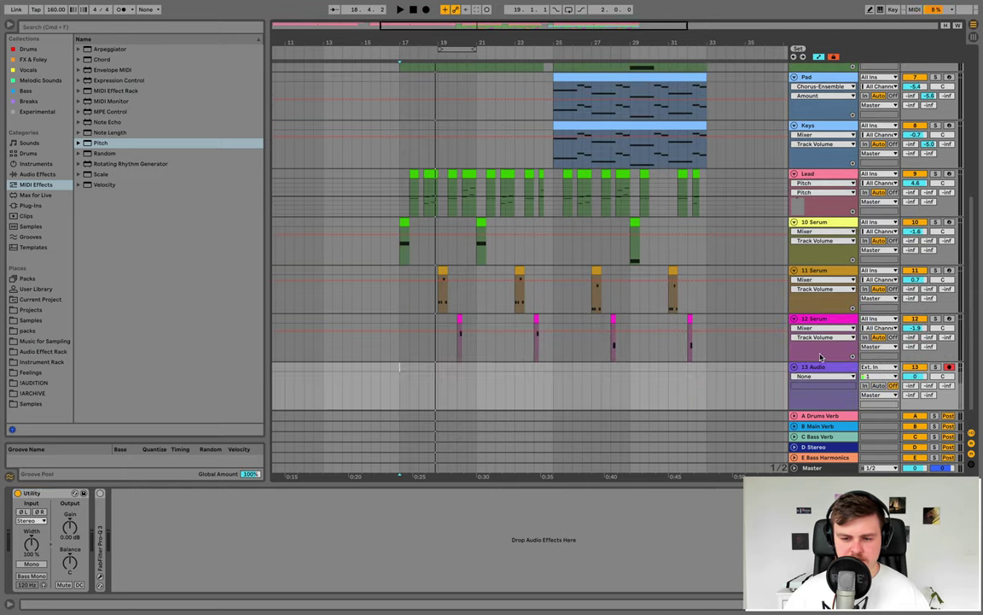
pyautogui.press('super+t')
pyautogui.click(820, 322)
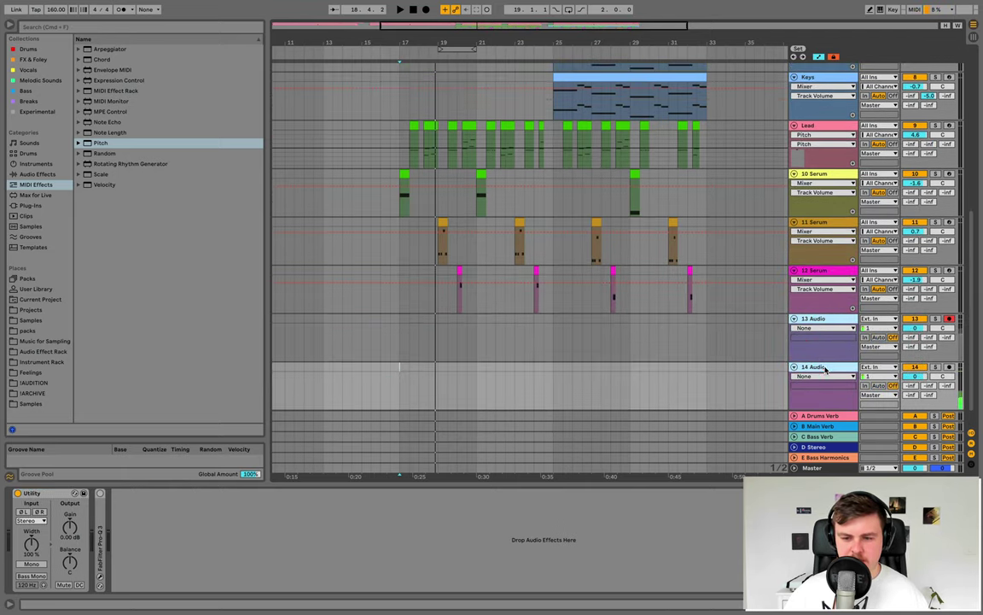
pyautogui.rightClick(824, 367)
# Rename the first new audio track as Chime Hit
pyautogui.click(814, 322)
pyautogui.press('super+r')
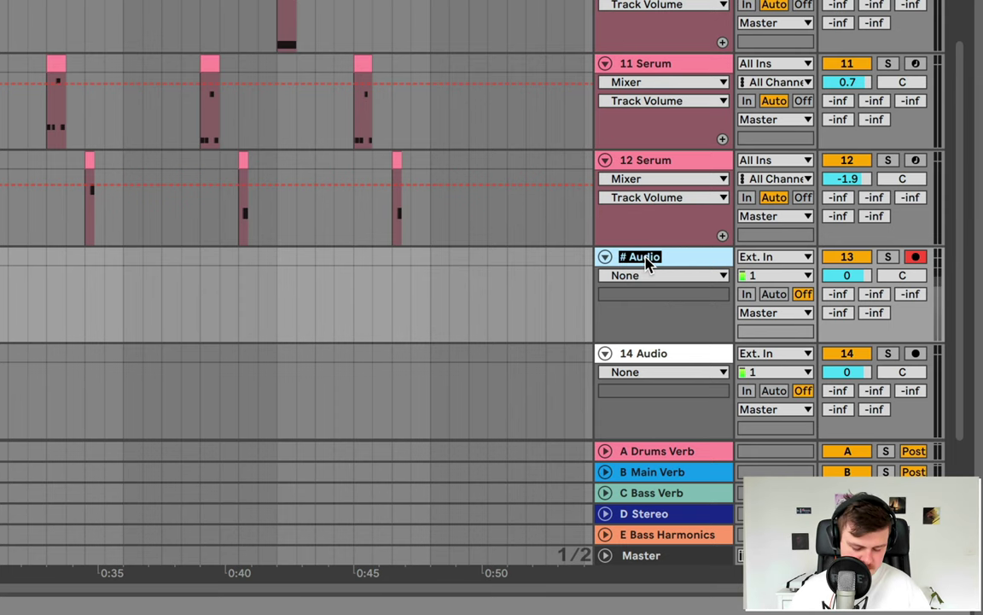
pyautogui.write('Chi,c')
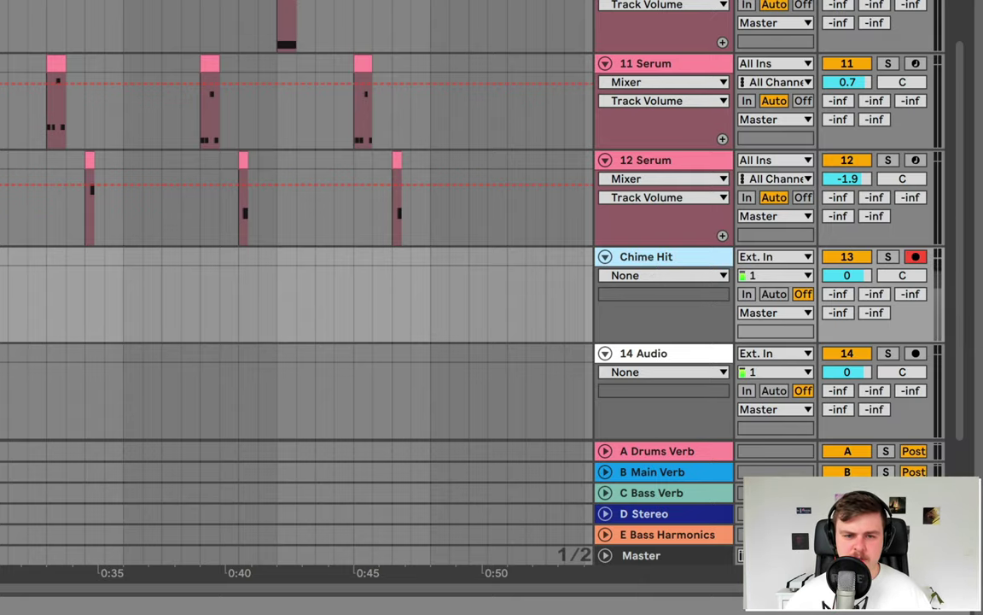
# Play from bar 17 to find the spot, and place the Chime Noise Hit.wav sample on the Chime Hit track at 17.3.1
pyautogui.click(391, 57)
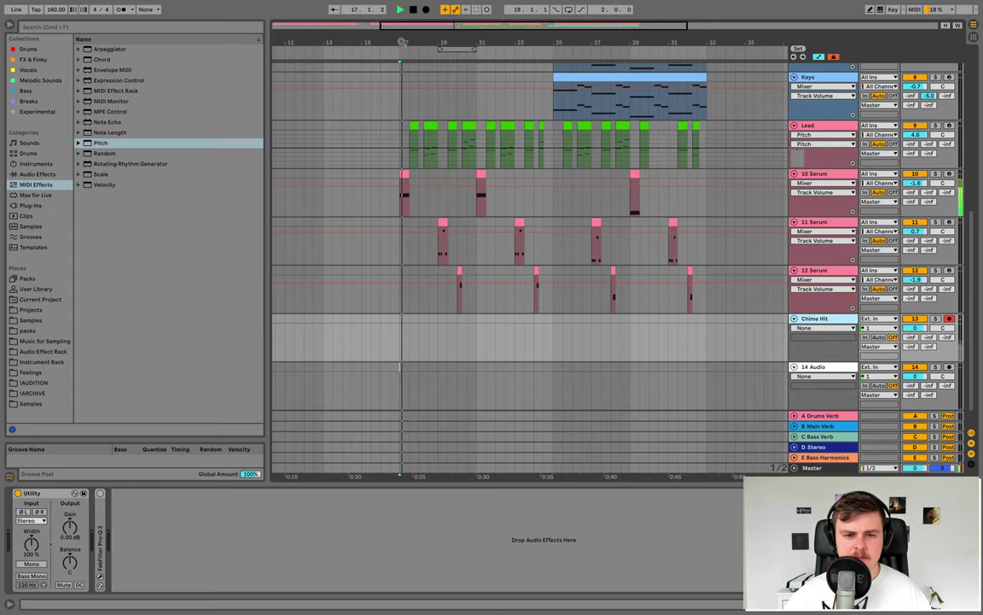
pyautogui.moveTo(402, 42); pyautogui.dragTo(395, 239)
pyautogui.press('space')
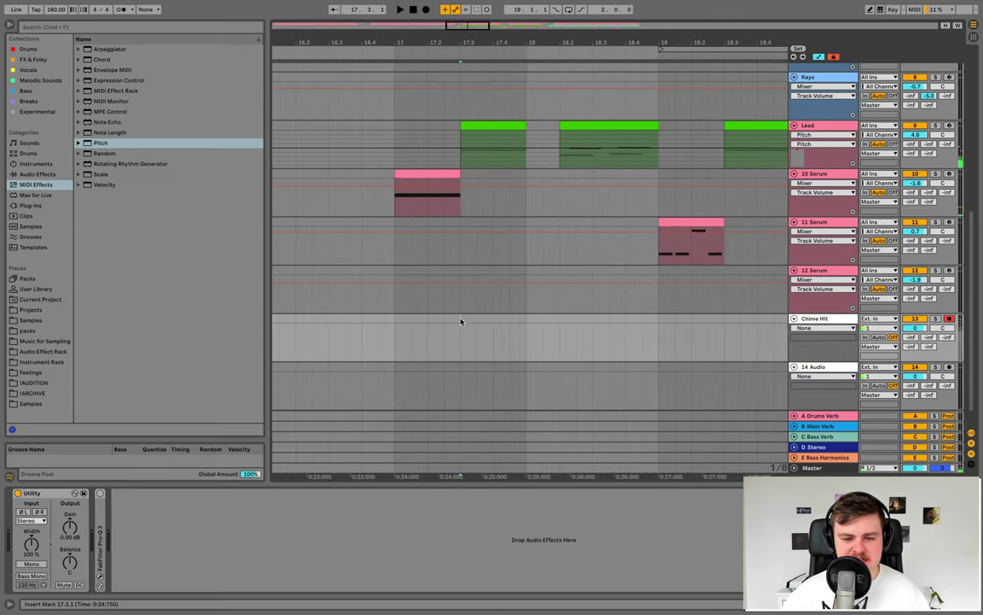
pyautogui.click(461, 318)
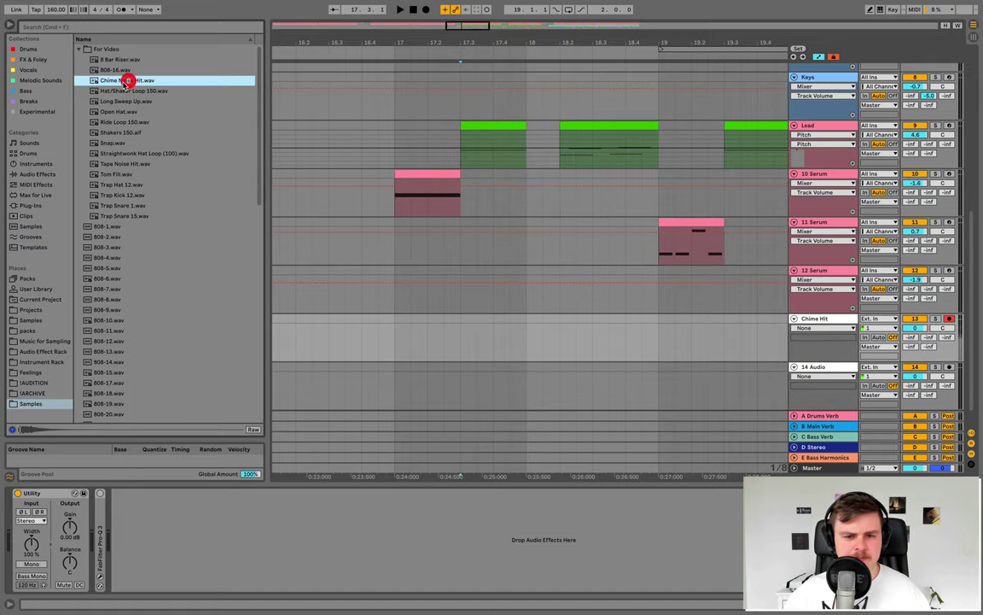
pyautogui.moveTo(111, 83); pyautogui.dragTo(461, 352)
# Turn off warping for the Chime Noise Hit clip and lower the Chime Hit track volume to -10.7 dB
pyautogui.doubleClick(617, 316)
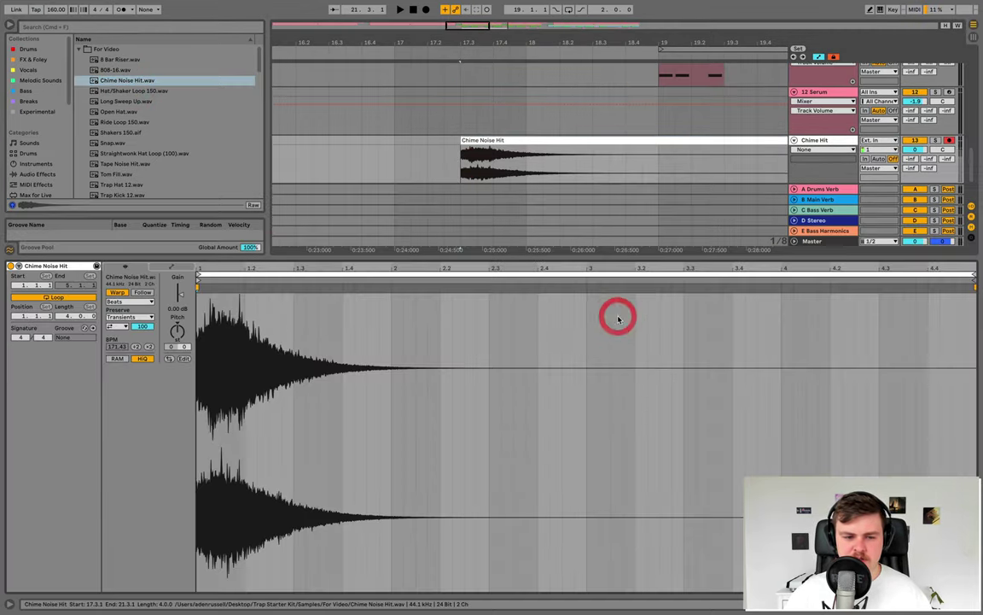
pyautogui.click(115, 292)
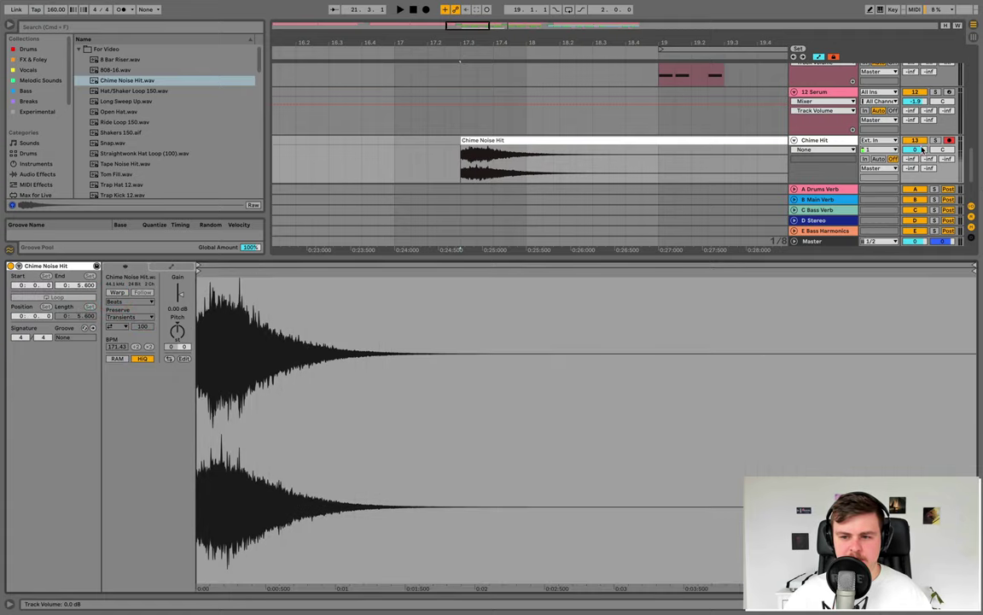
pyautogui.moveTo(922, 150); pyautogui.dragTo(921, 180)
pyautogui.press('space')
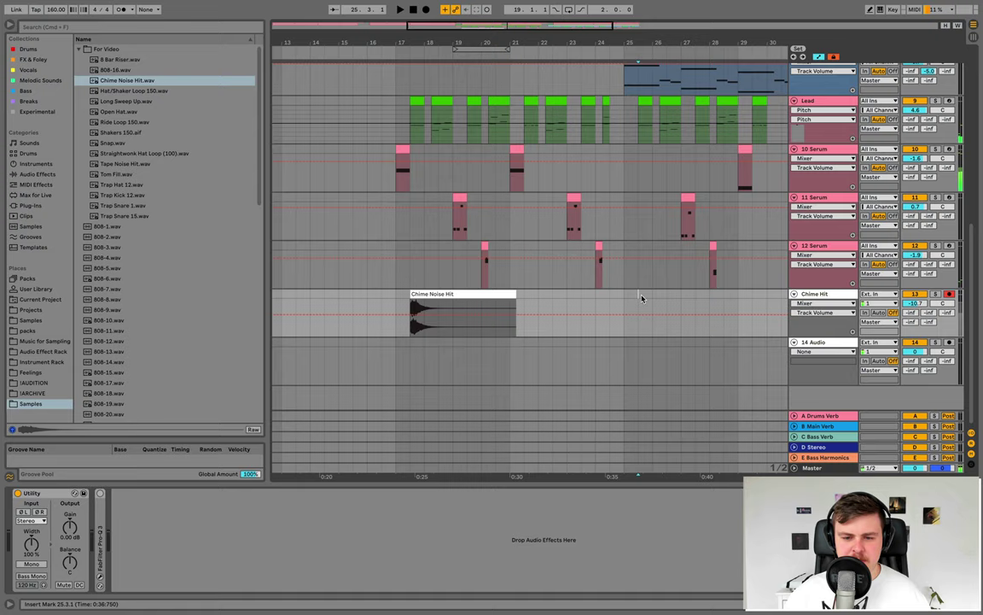
# Paste a copy of the Chime Noise Hit clip on the Chime Hit track at 25.3.1
pyautogui.click(642, 300)
pyautogui.hotkey('ctrl', 'v')
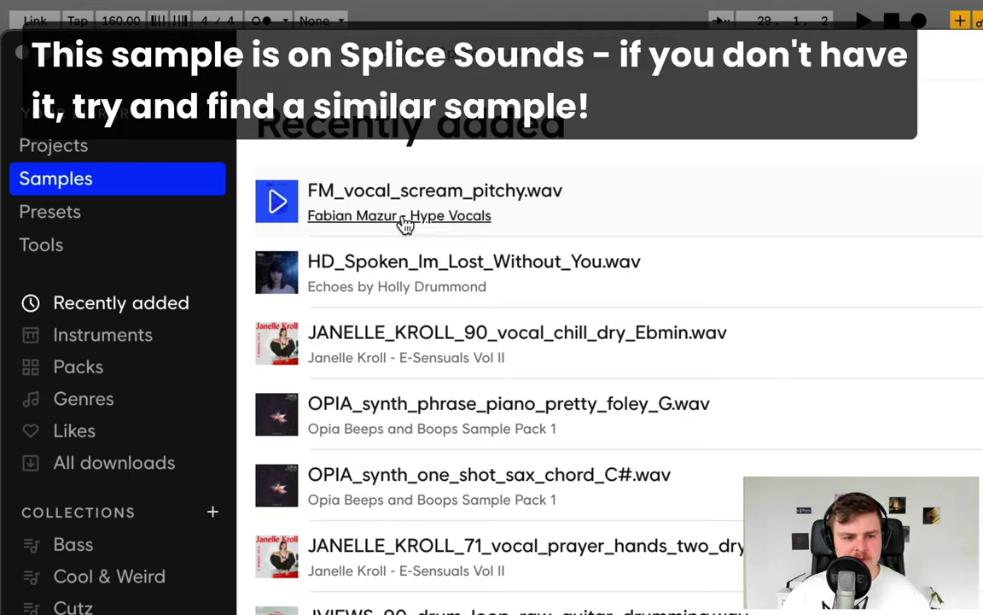
# Switch to Splice, preview FM_vocal_scream_pitchy.wav and place it on the 14 Audio track in Ableton Live at 17.1.1
pyautogui.click(285, 207)
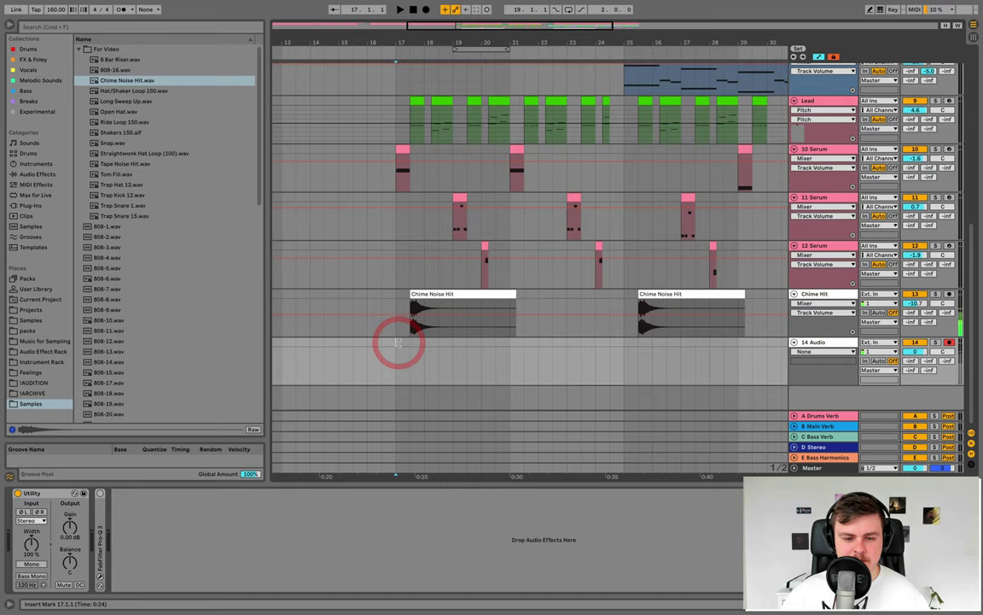
pyautogui.moveTo(395, 340); pyautogui.dragTo(418, 343)
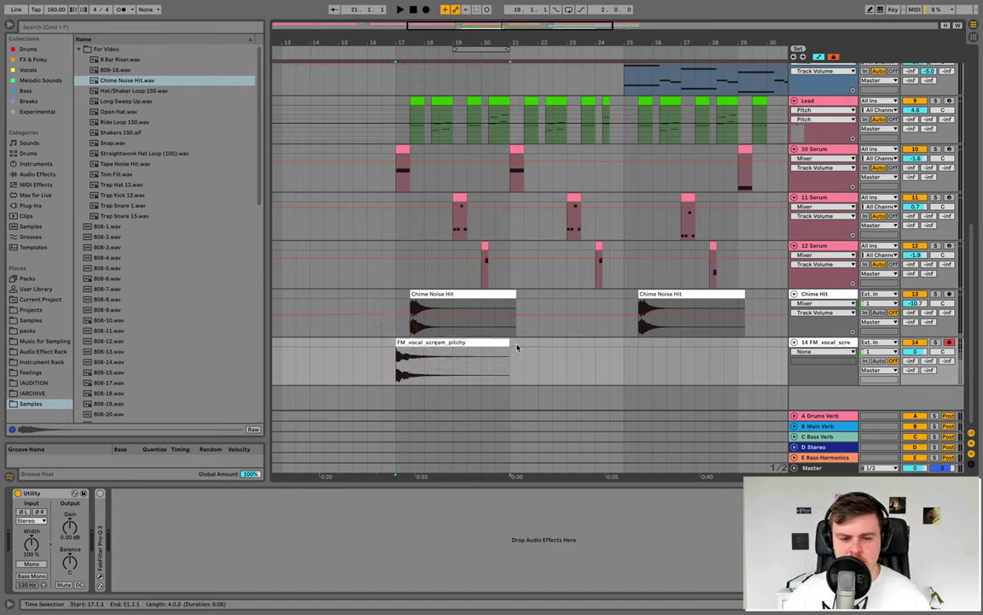
# Turn off warping for the FM_vocal_scream_pitchy clip and move it to start at 17.4.1
pyautogui.doubleClick(495, 342)
pyautogui.click(191, 209)
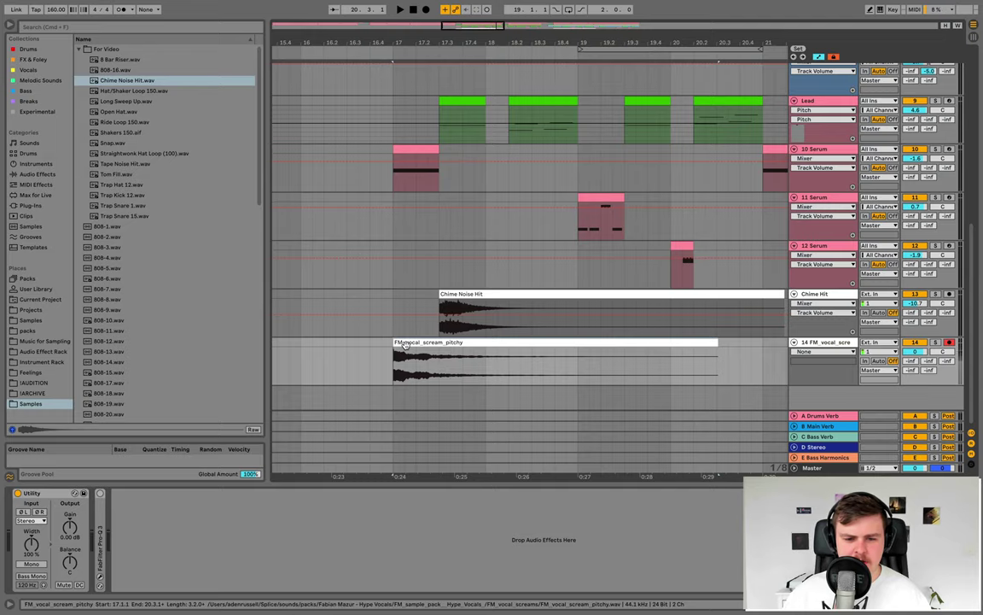
pyautogui.moveTo(405, 344); pyautogui.dragTo(475, 345)
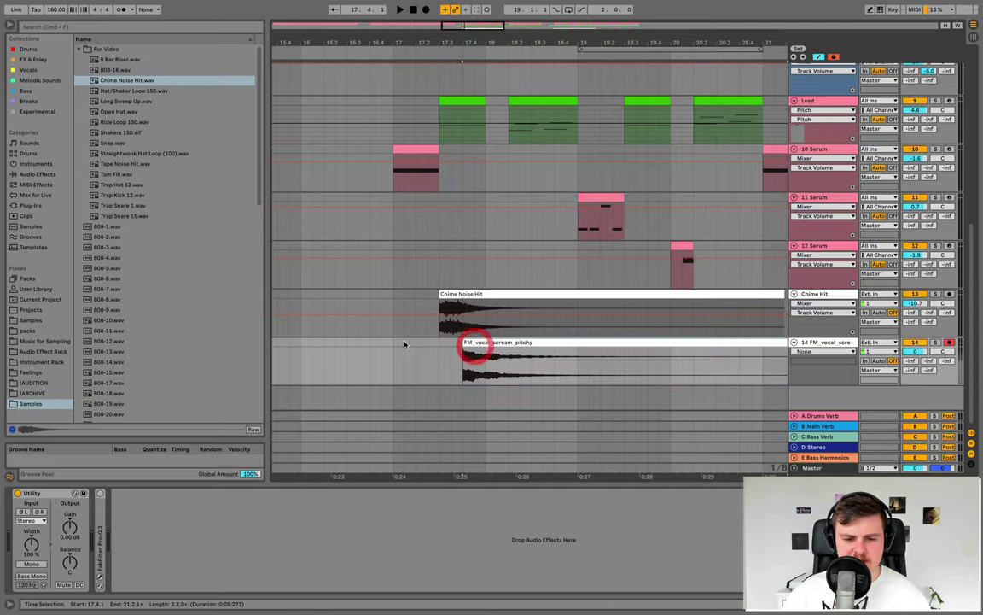
pyautogui.moveTo(449, 34); pyautogui.dragTo(450, 19)
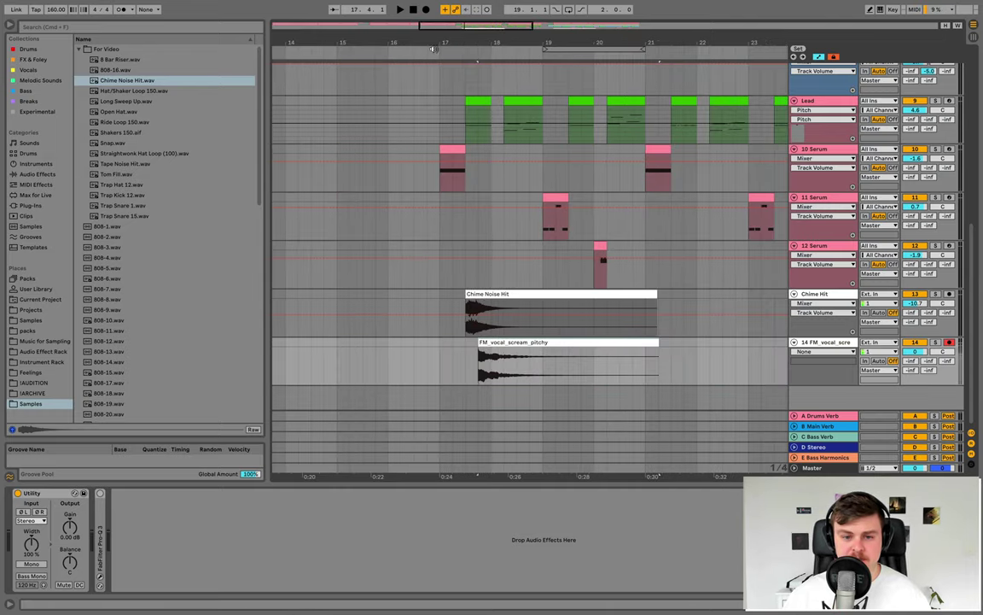
# Lower the vocal scream track's volume to -10.9 dB and transpose the FM_vocal_scream_pitchy clip up 2 semitones
pyautogui.moveTo(526, 36); pyautogui.dragTo(481, 44)
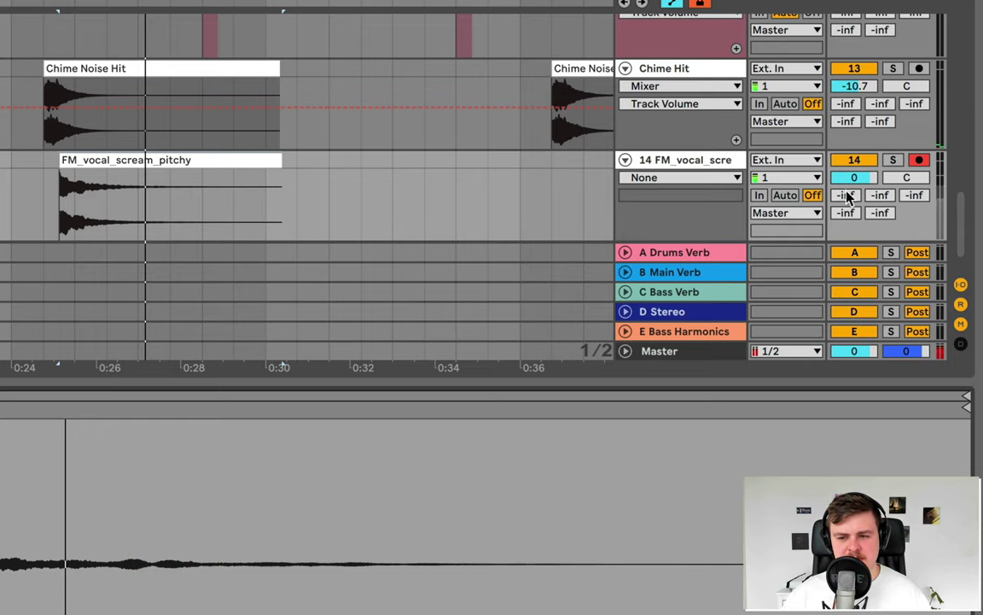
pyautogui.moveTo(914, 351); pyautogui.dragTo(913, 380)
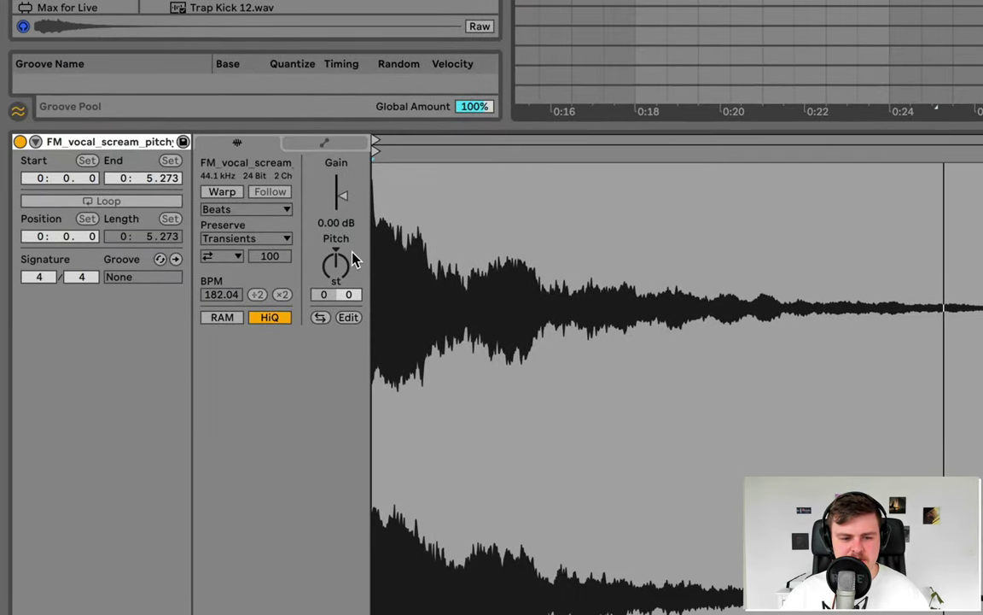
pyautogui.click(346, 248)
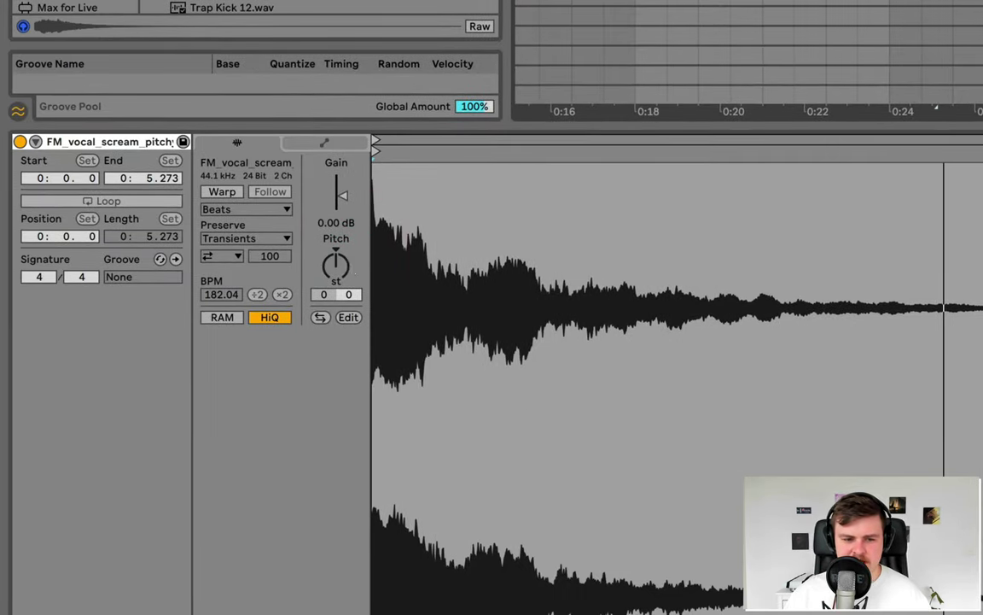
pyautogui.moveTo(345, 264); pyautogui.dragTo(347, 263)
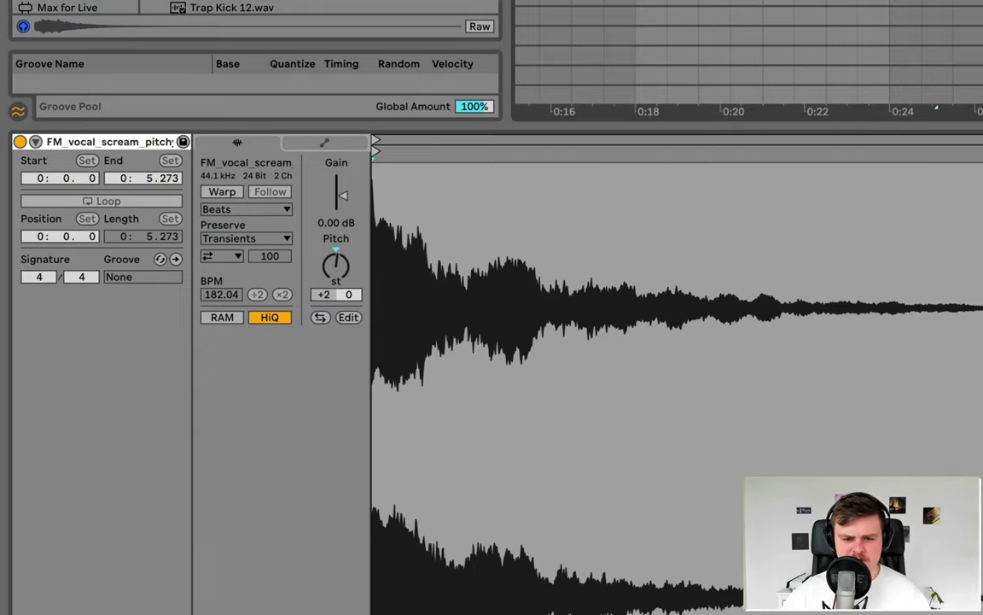
# Duplicate the four-bar vocal scream section from 17.1.1 three times so the clip repeats every four bars up to 33.1.1
pyautogui.click(469, 158)
pyautogui.moveTo(604, 150); pyautogui.dragTo(502, 148)
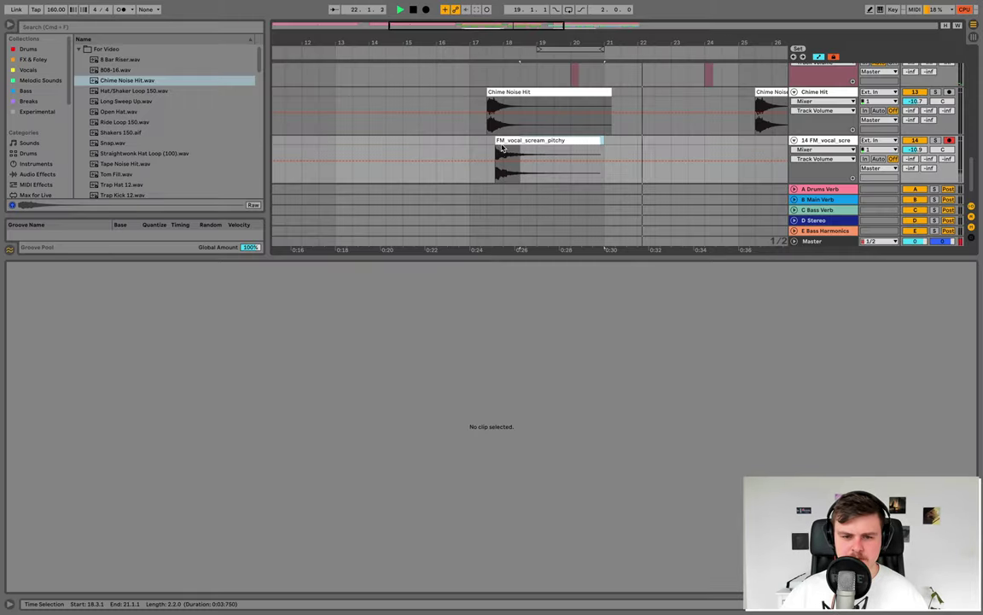
pyautogui.click(465, 146)
pyautogui.hotkey('ctrl', 'd')
pyautogui.hotkey('ctrl', 'd')
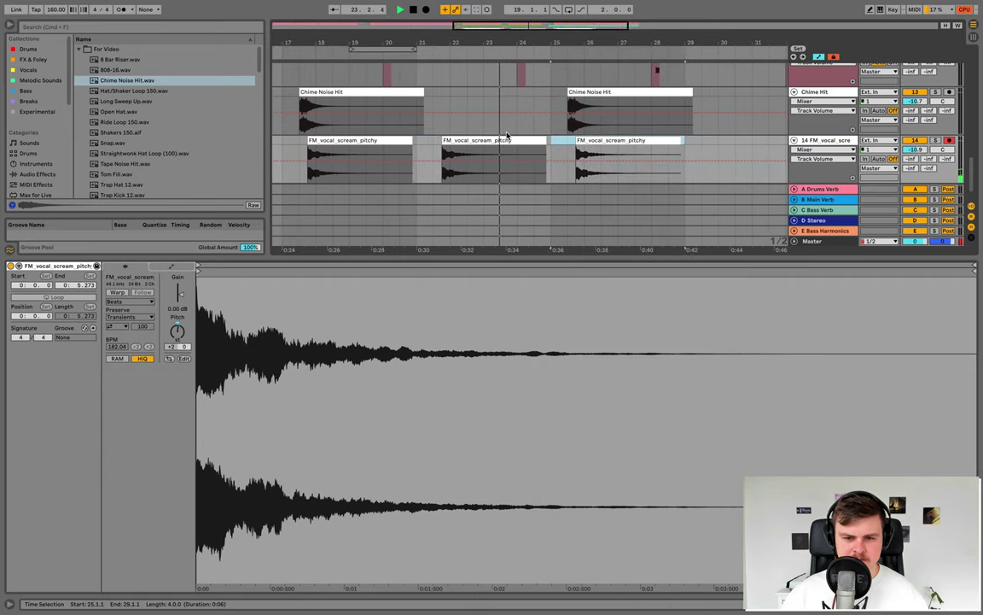
pyautogui.hotkey('ctrl', 'd')
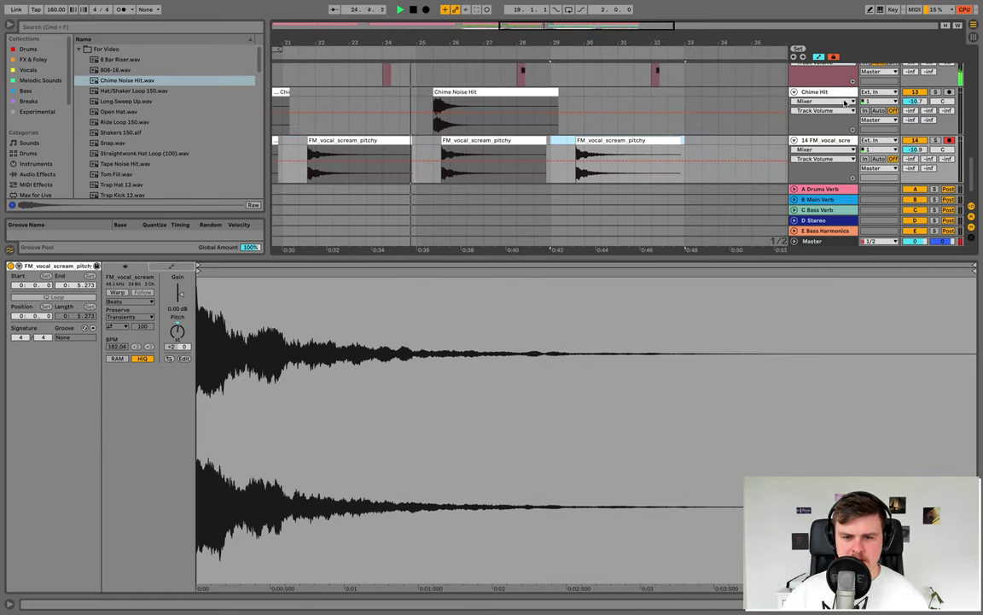
# Set the vocal scream track's volume to -10.5 dB and play the drop from bar 17 to check it
pyautogui.moveTo(915, 149); pyautogui.dragTo(915, 145)
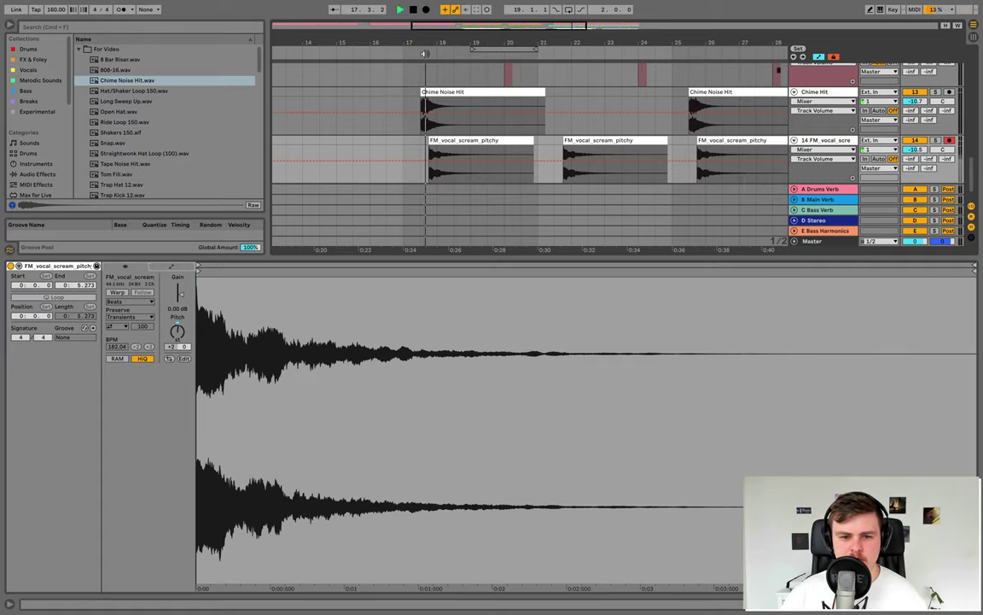
pyautogui.moveTo(457, 39); pyautogui.dragTo(457, 19)
pyautogui.press('space')
# Copy the two vocal scream clips between 17.1.1 and 25.1.1 to 1.1.1 and duplicate them at 9.1.1
pyautogui.moveTo(439, 139); pyautogui.dragTo(492, 146)
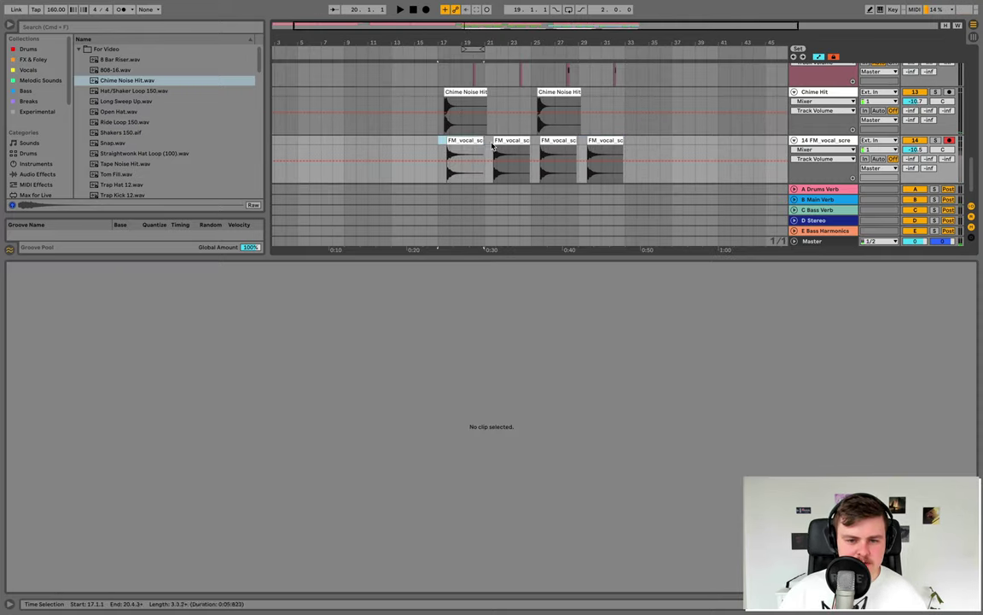
pyautogui.keyDown('shift'); pyautogui.click(521, 146); pyautogui.keyUp('shift')
pyautogui.hscroll(-2, 349, 152)
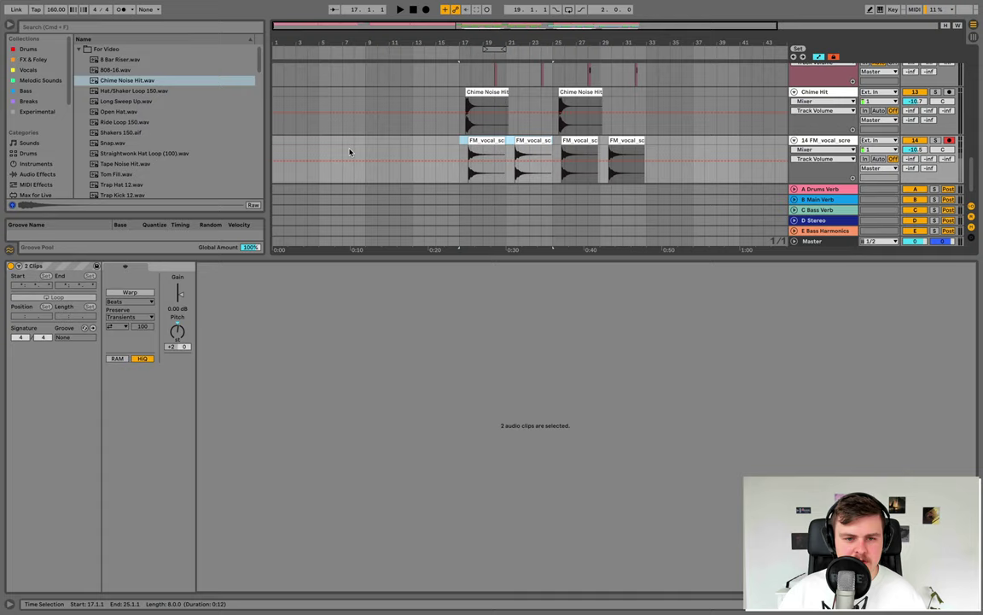
pyautogui.click(275, 142)
pyautogui.hotkey('ctrl', 'v')
pyautogui.hotkey('ctrl', 'd')
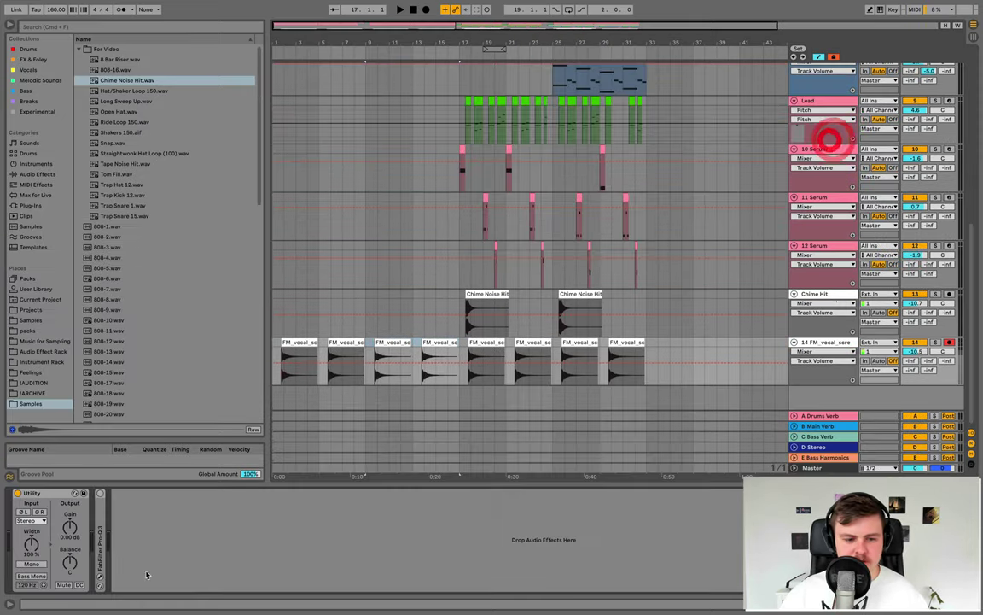
# Enable FabFilter Pro-Q 3 on the vocal scream track and add a 12 dB/oct low cut at about 567 Hz
pyautogui.doubleClick(102, 536)
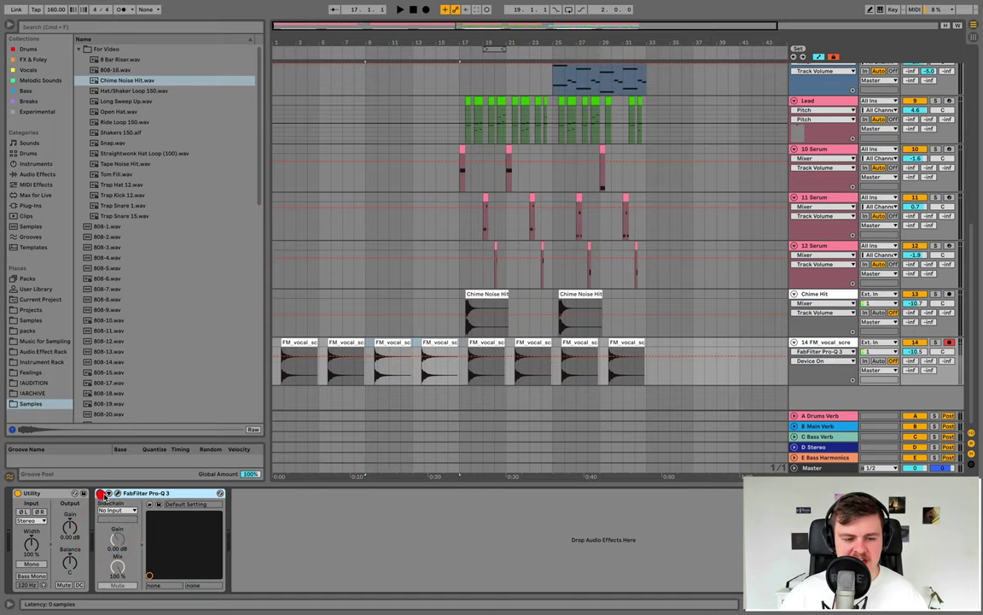
pyautogui.click(117, 493)
pyautogui.moveTo(319, 215); pyautogui.dragTo(538, 222)
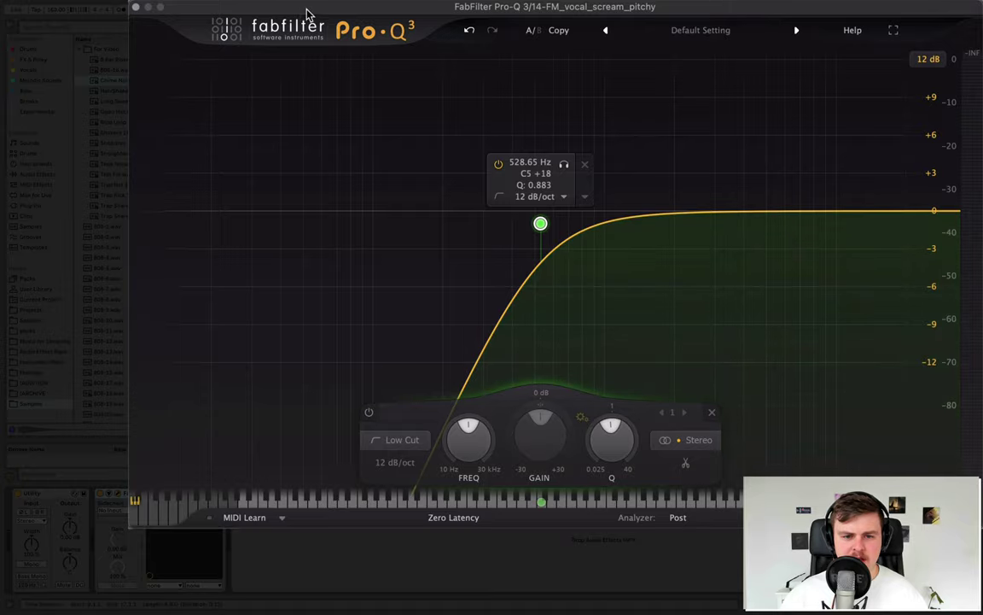
pyautogui.moveTo(307, 10); pyautogui.dragTo(330, 10)
pyautogui.press('space')
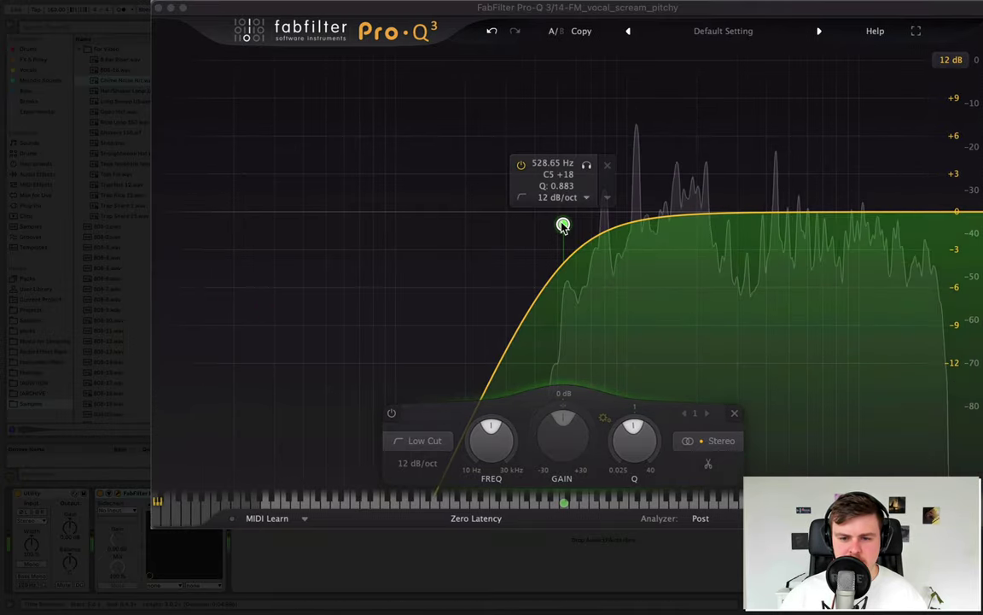
pyautogui.moveTo(562, 223)
pyautogui.mouseDown()
pyautogui.moveTo(587, 224)
pyautogui.moveTo(571, 220)
pyautogui.mouseUp()
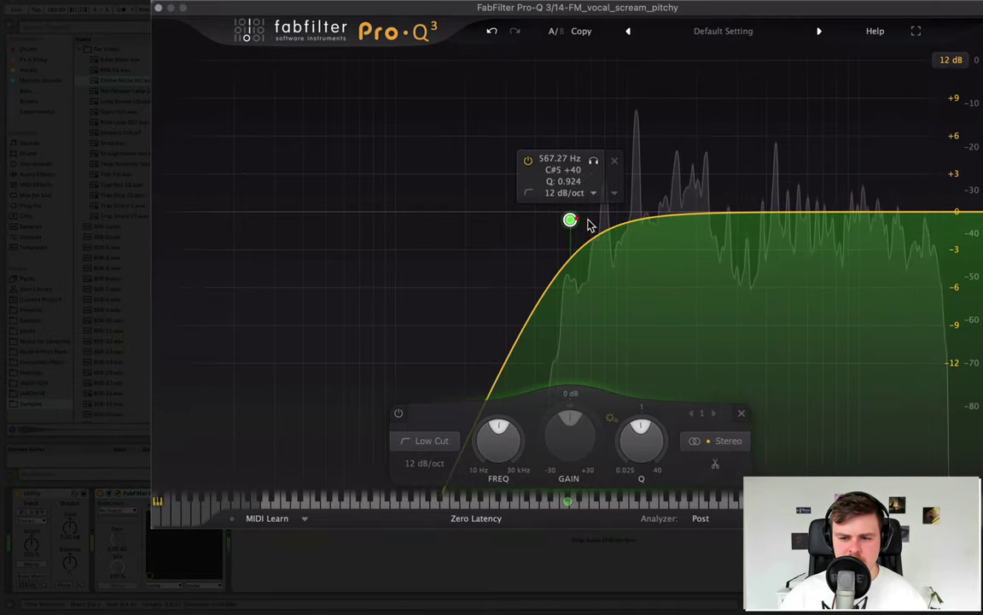
pyautogui.moveTo(943, 213); pyautogui.dragTo(824, 211)
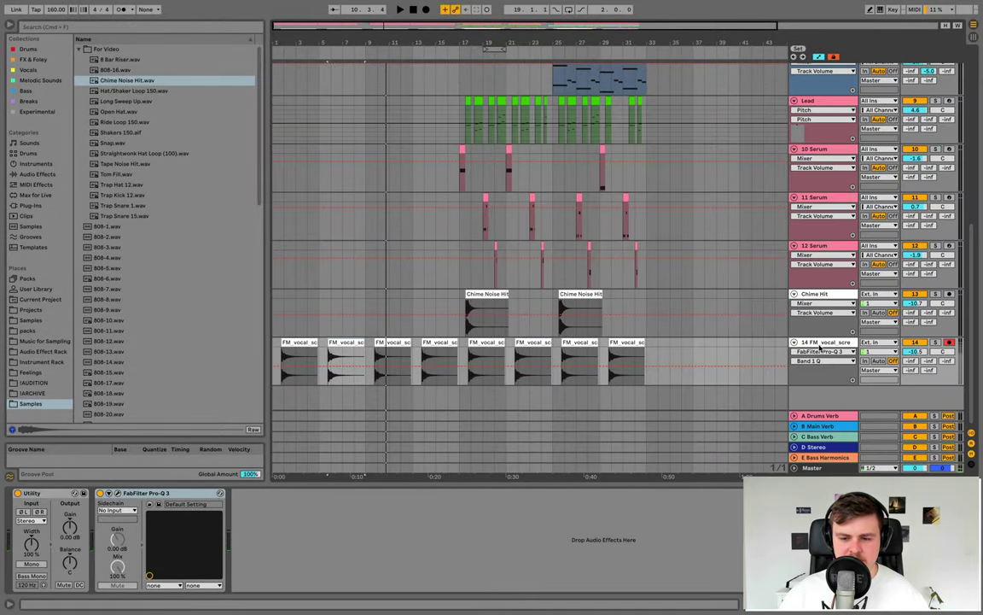
# Rename the vocal scream track as Vocal BG and delete its clips between 17.1.1 and 25.1.1
pyautogui.doubleClick(820, 343)
pyautogui.write('Vocal BG')
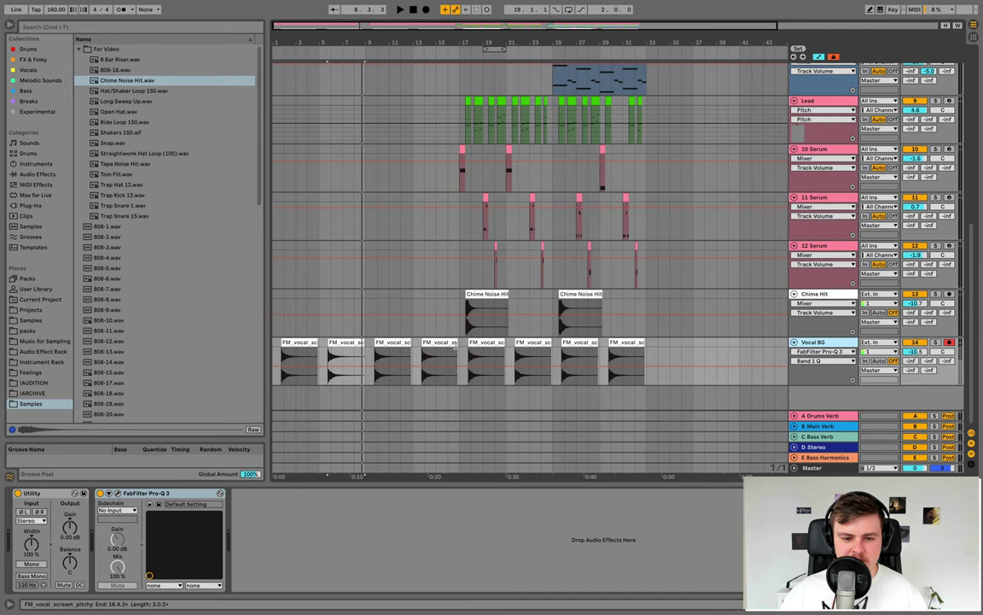
pyautogui.moveTo(461, 347); pyautogui.dragTo(552, 345)
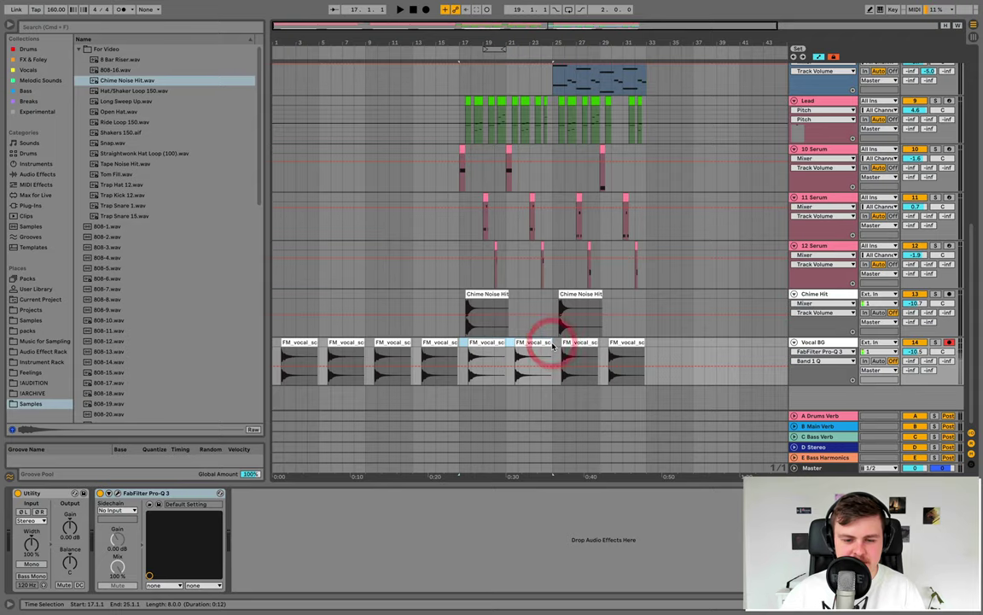
pyautogui.press('Delete')
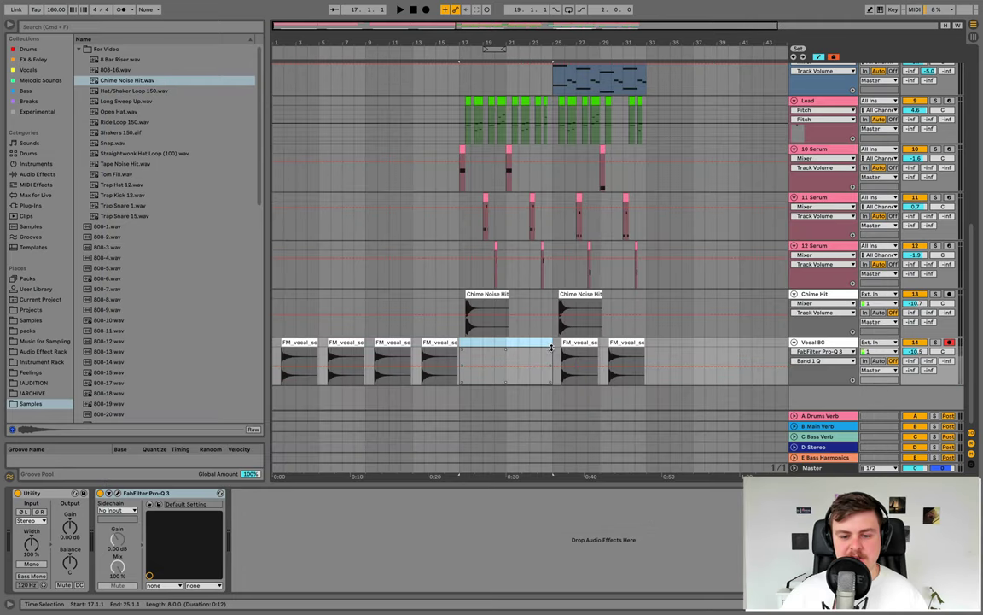
pyautogui.moveTo(551, 348); pyautogui.dragTo(642, 349)
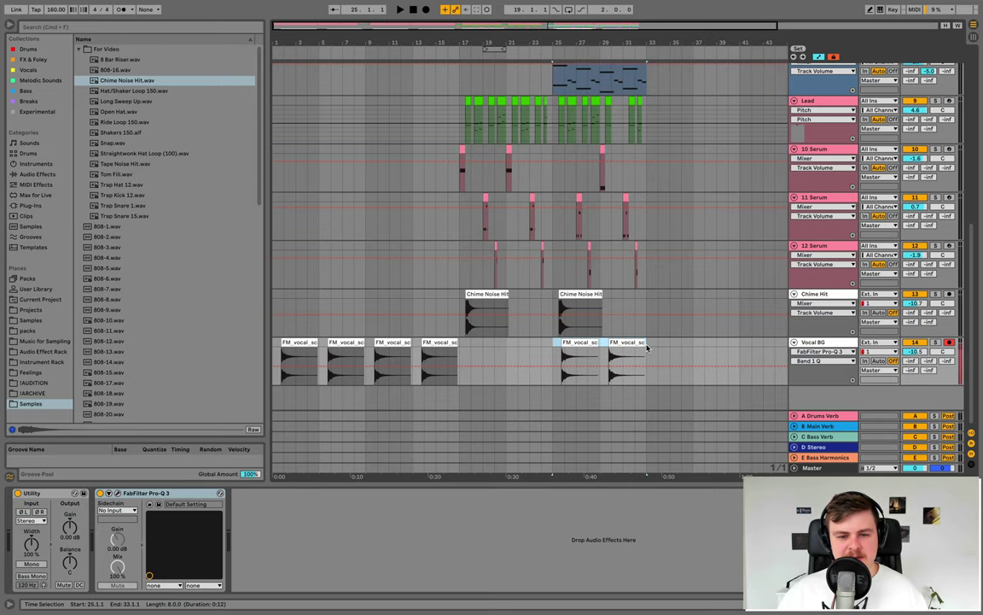
# Reactivate the deactivated half-bar clips at bar 9 on the Drums, Shakers, Straightwonk Hat Loop and Hat/Shaker Loop tracks
pyautogui.scroll(10, 646, 348)
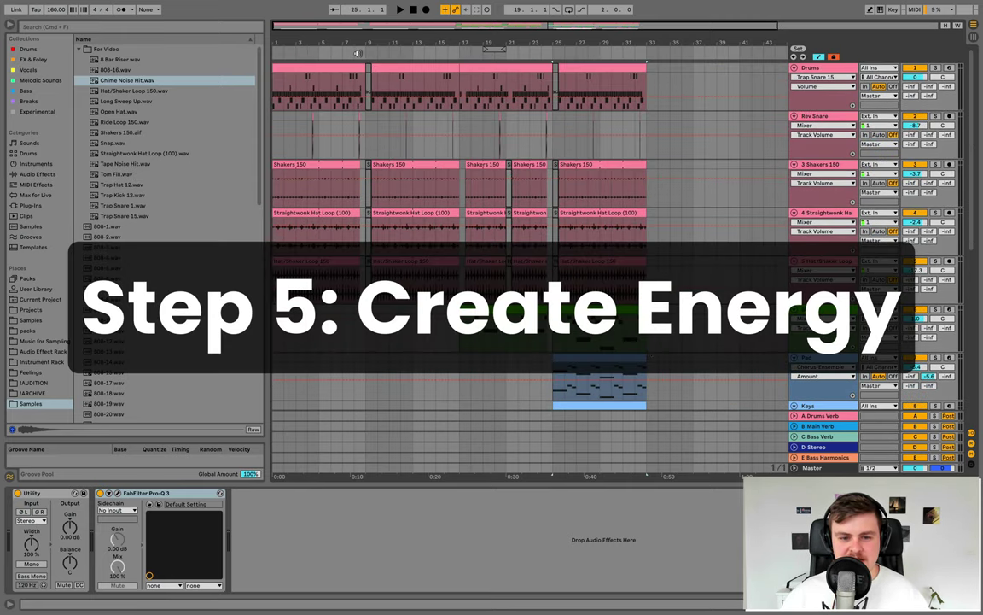
pyautogui.scroll(-3, 427, 176)
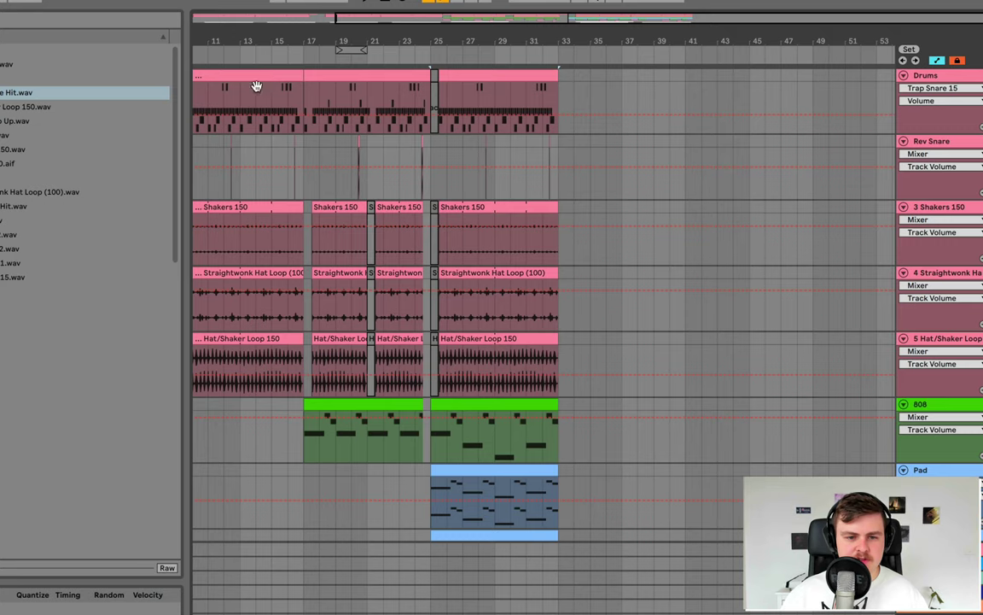
pyautogui.hscroll(-3, 318, 77)
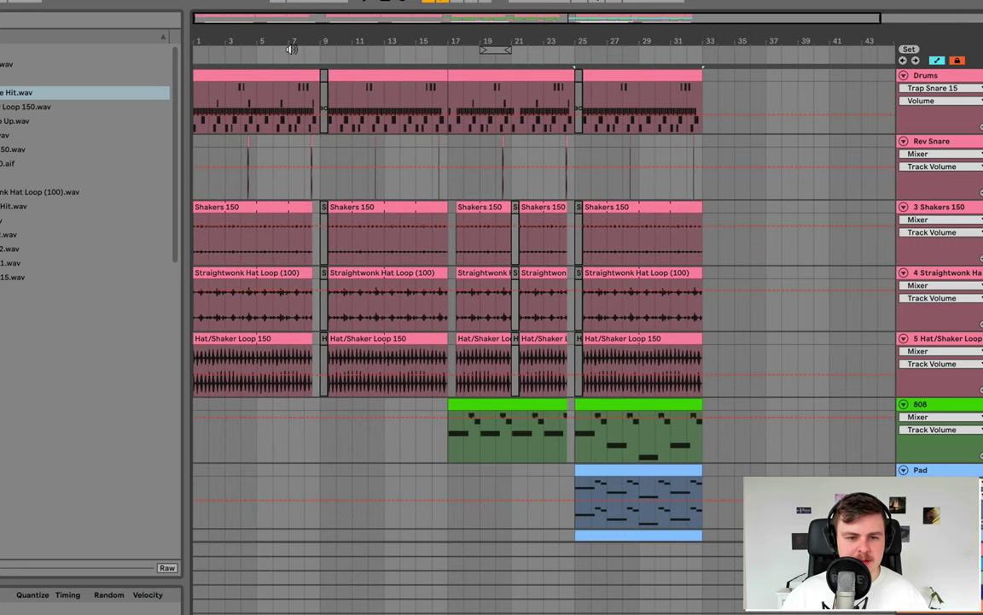
pyautogui.moveTo(345, 46); pyautogui.dragTo(345, 94)
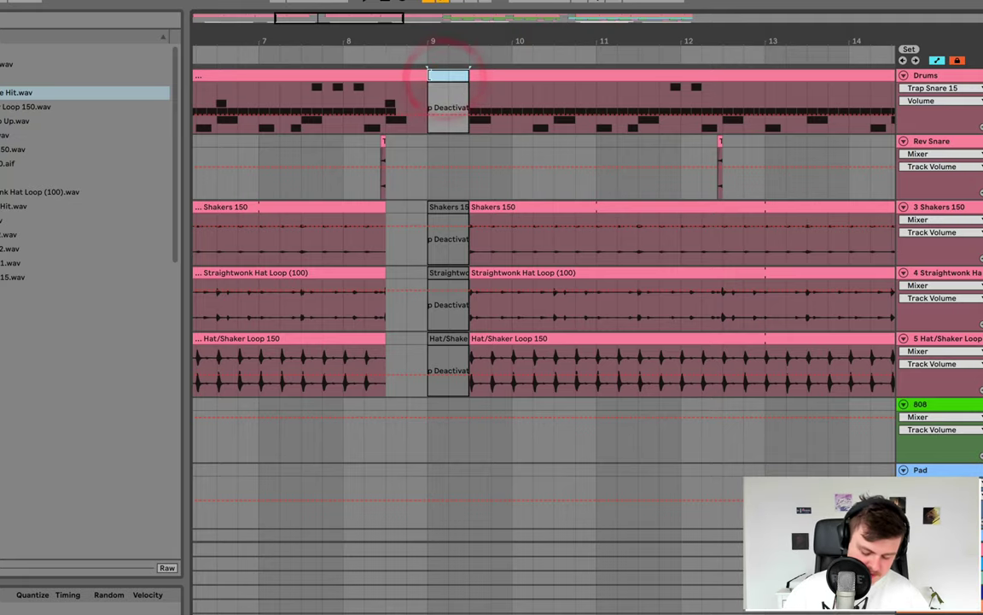
pyautogui.press('Delete')
pyautogui.press('0')
pyautogui.click(439, 202)
pyautogui.press('0')
pyautogui.click(439, 271)
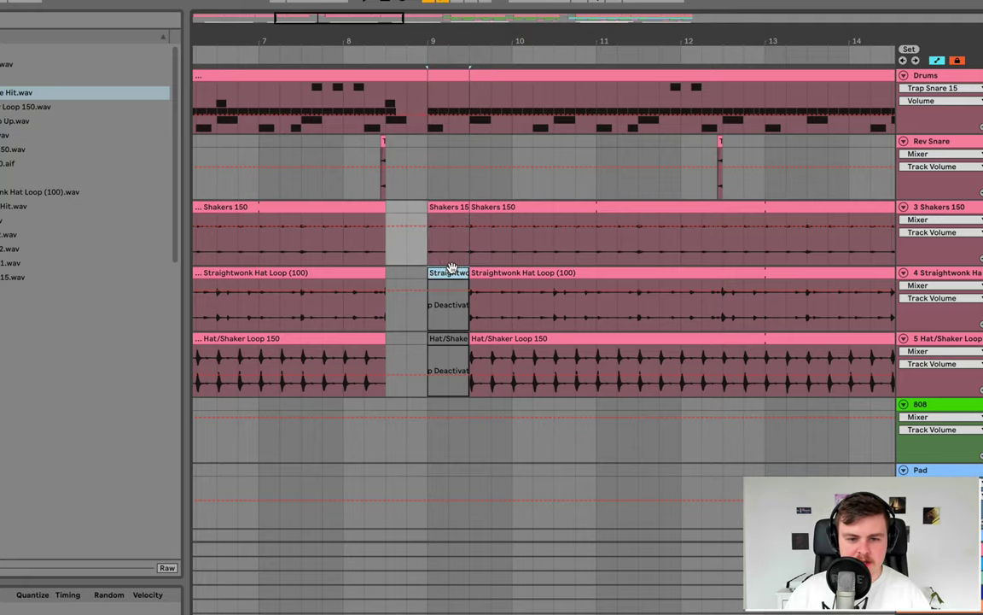
pyautogui.press('0')
pyautogui.click(449, 338)
pyautogui.press('0')
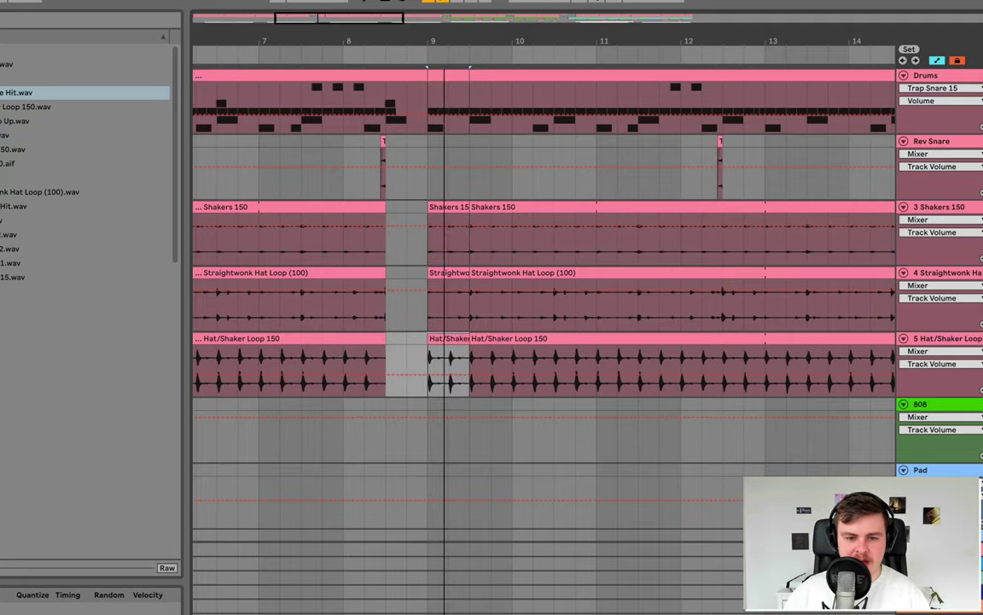
# Add arrangement locators named Intro at bar 1 and Build at bar 9
pyautogui.scroll(-5, 292, 61)
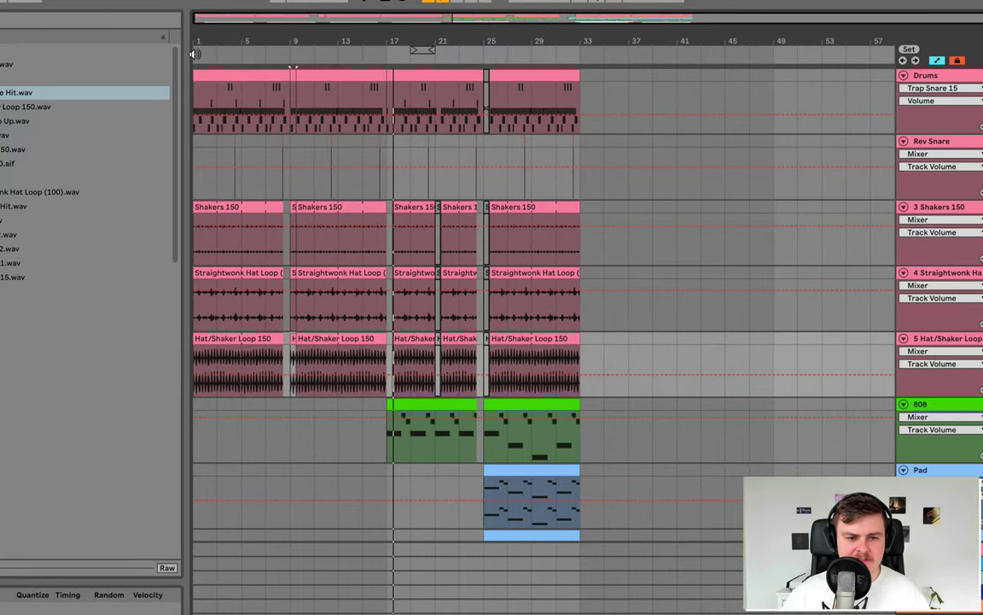
pyautogui.rightClick(194, 54)
pyautogui.click(208, 60)
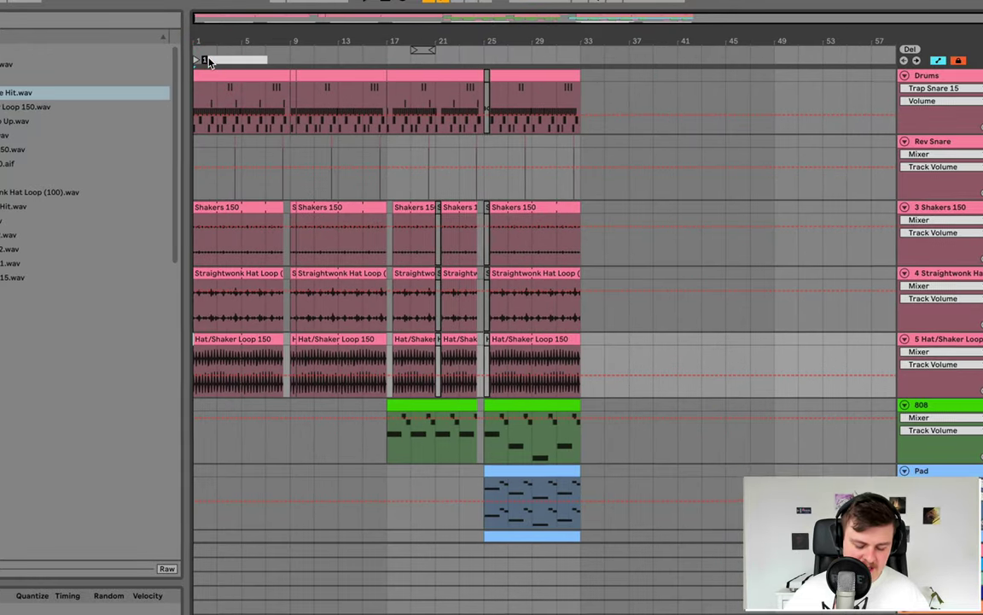
pyautogui.write('tro')
pyautogui.press('Return')
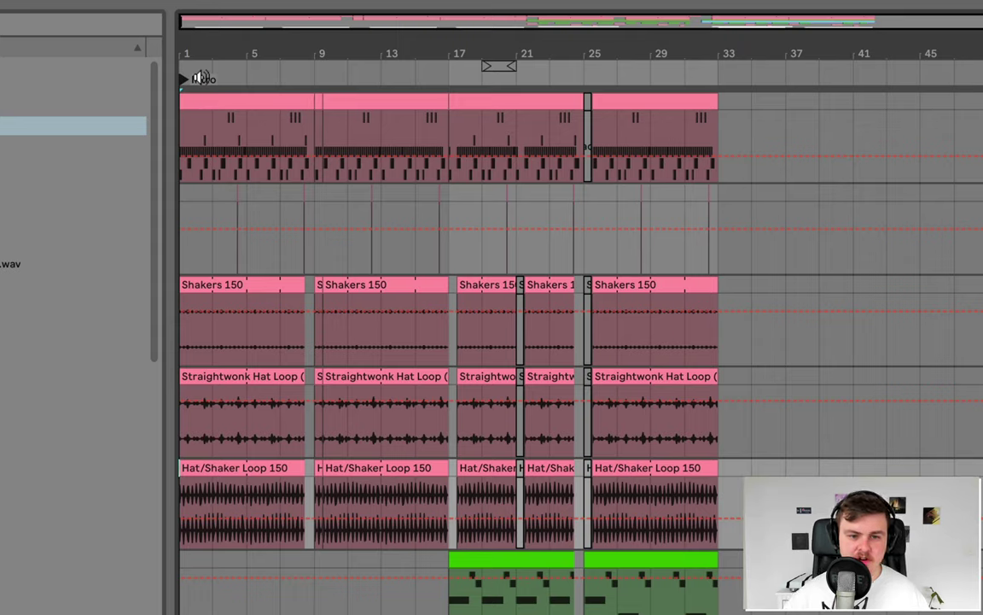
pyautogui.rightClick(310, 75)
pyautogui.click(366, 127)
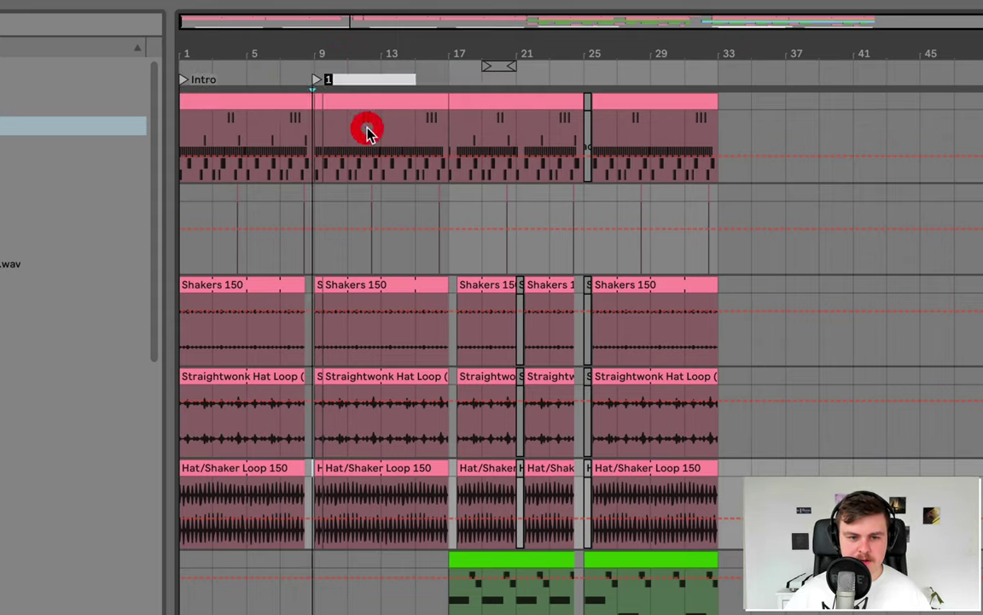
pyautogui.write('Build')
pyautogui.press('Return')
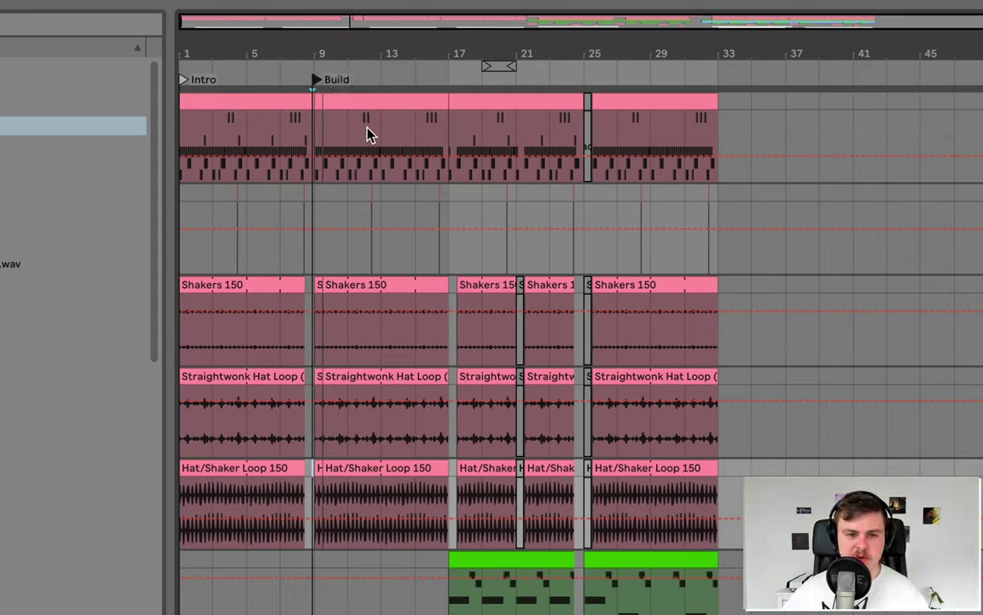
# Add arrangement locators named Drop at bar 17 and Outro at bar 33
pyautogui.rightClick(447, 72)
pyautogui.click(478, 127)
pyautogui.write('Dro')
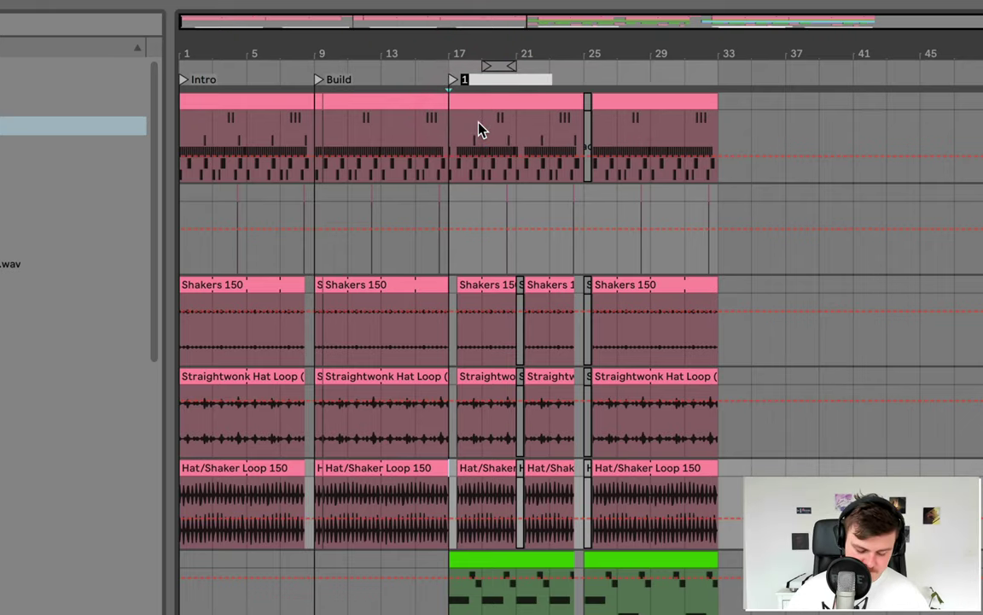
pyautogui.write('p')
pyautogui.press('Return')
pyautogui.rightClick(734, 72)
pyautogui.click(765, 135)
pyautogui.write('Outro')
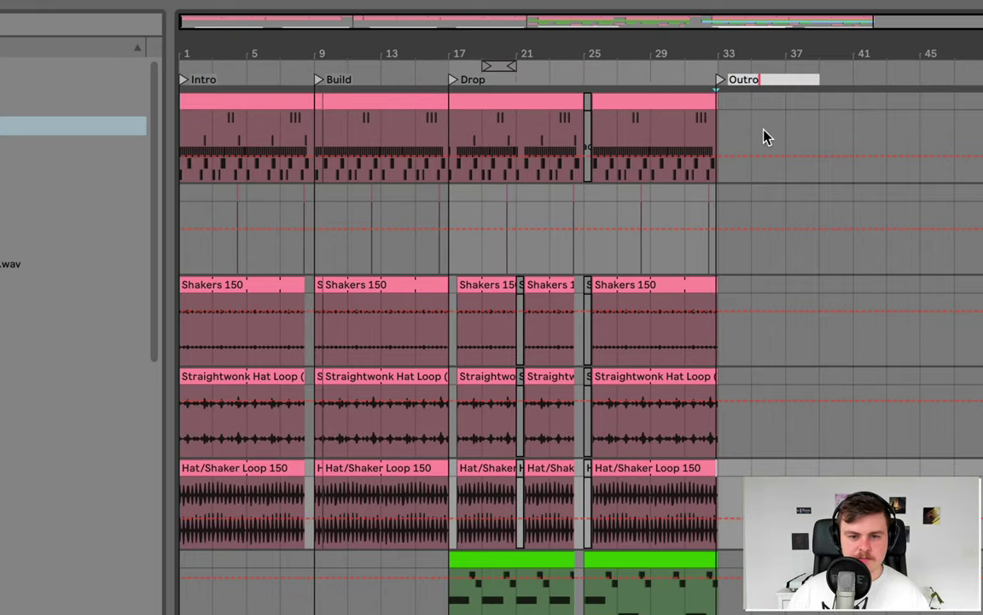
pyautogui.press('Return')
# Add an arrangement locator named END at bar 49
pyautogui.rightClick(862, 66)
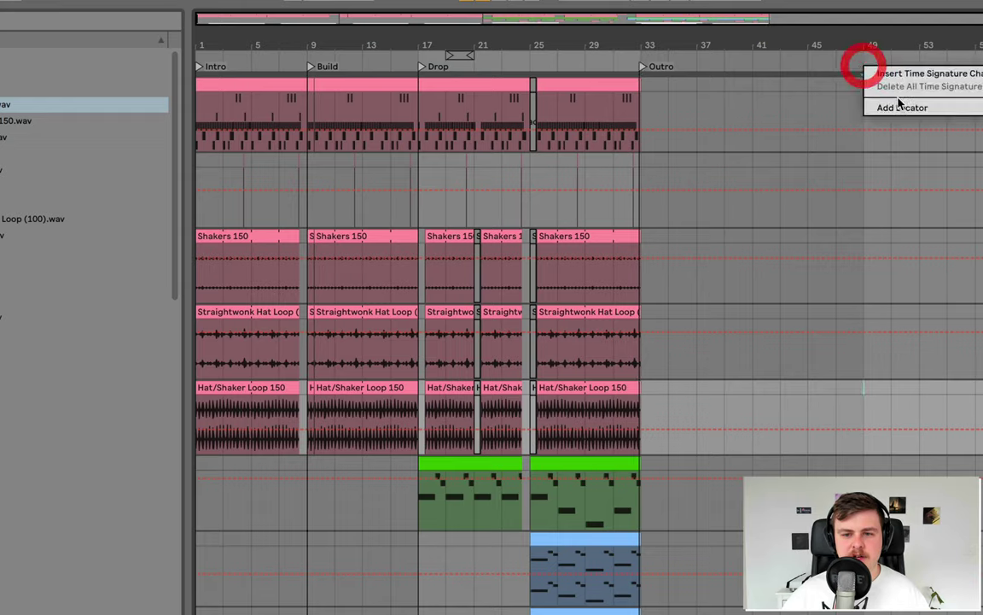
pyautogui.click(903, 105)
pyautogui.write('EMD')
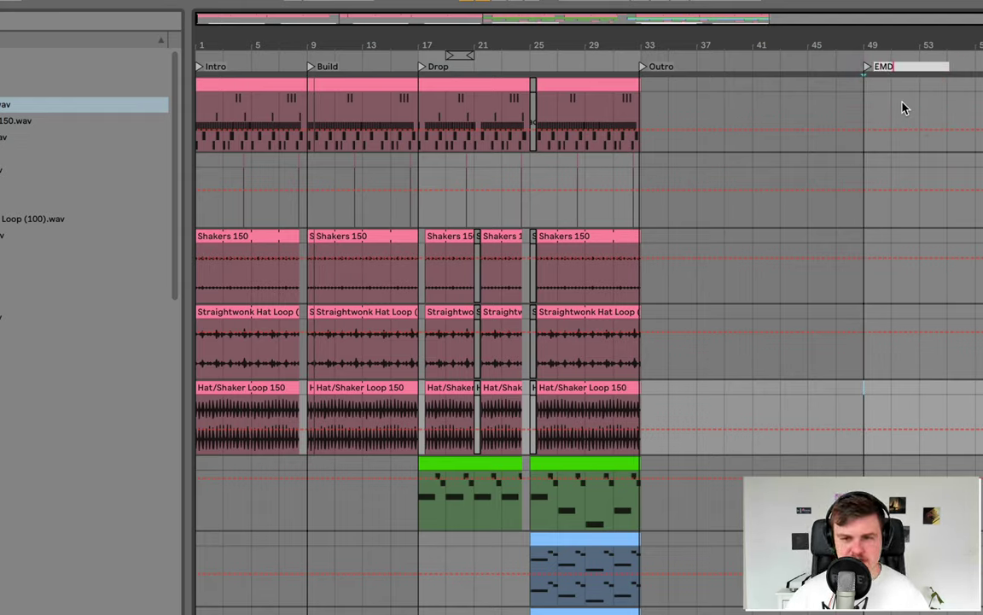
pyautogui.press('BackSpace')
pyautogui.press('BackSpace')
pyautogui.write('ND')
pyautogui.press('Return')
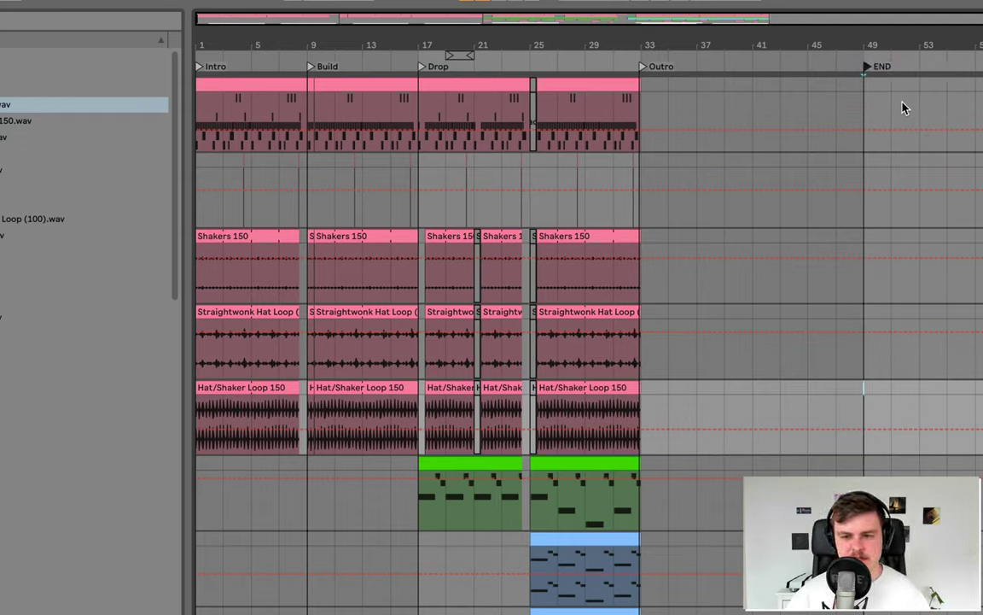
pyautogui.click(645, 69)
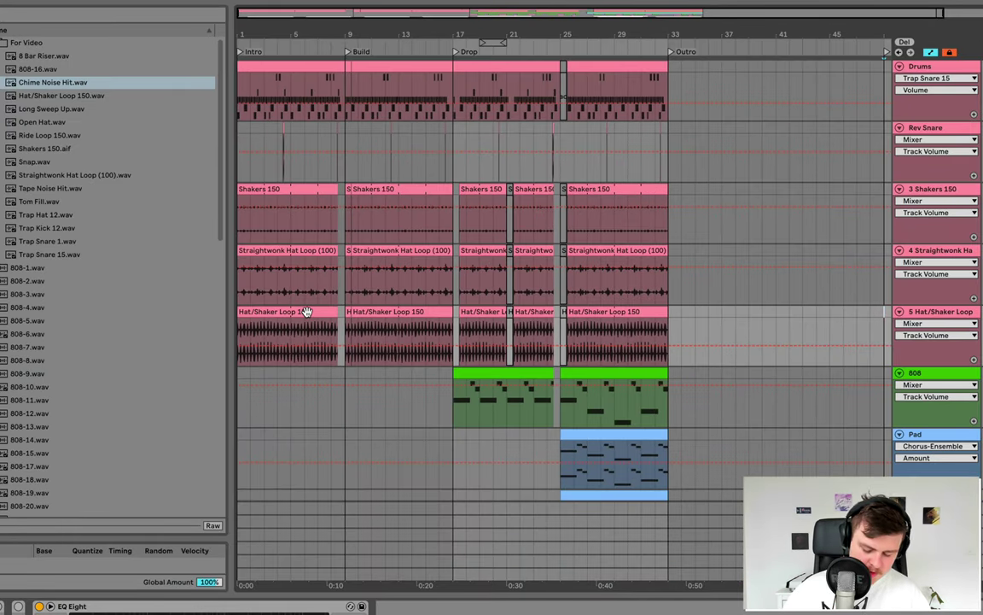
# Deactivate the intro's Hat/Shaker Loop 150 clip and play back the intro and the start of the build
pyautogui.click(305, 311)
pyautogui.press('0')
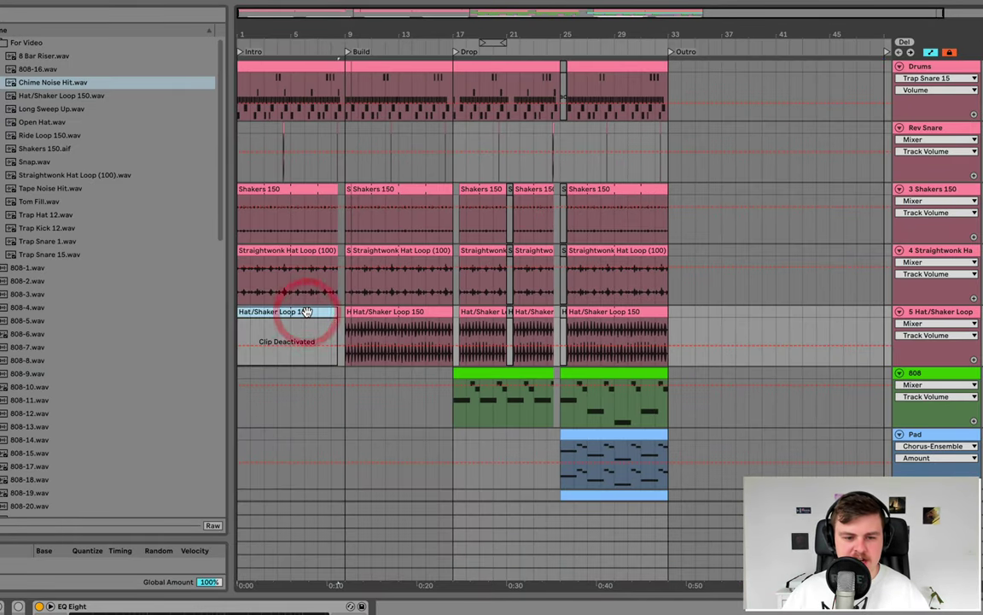
pyautogui.click(268, 254)
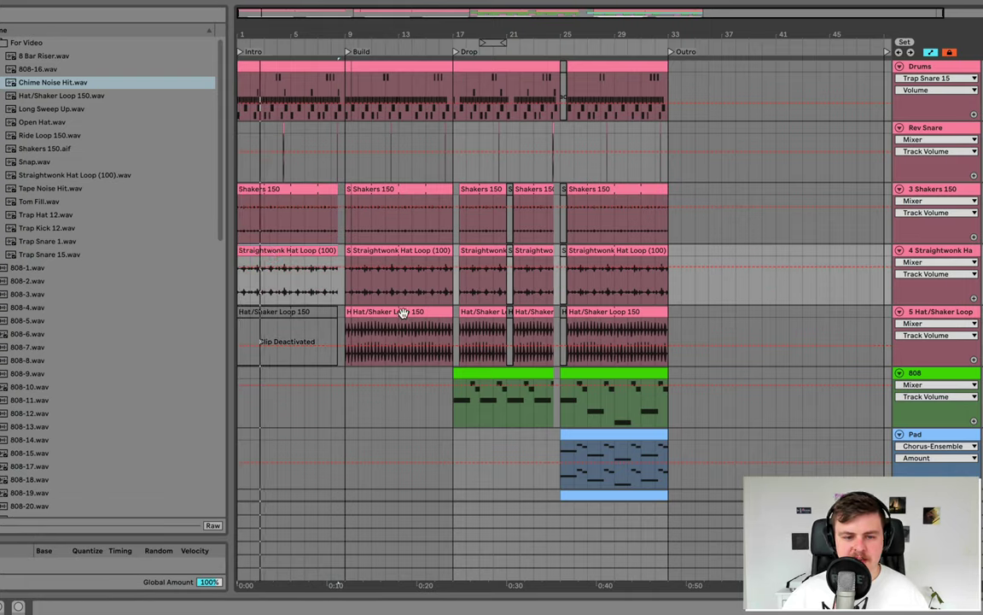
pyautogui.click(349, 312)
pyautogui.press('space')
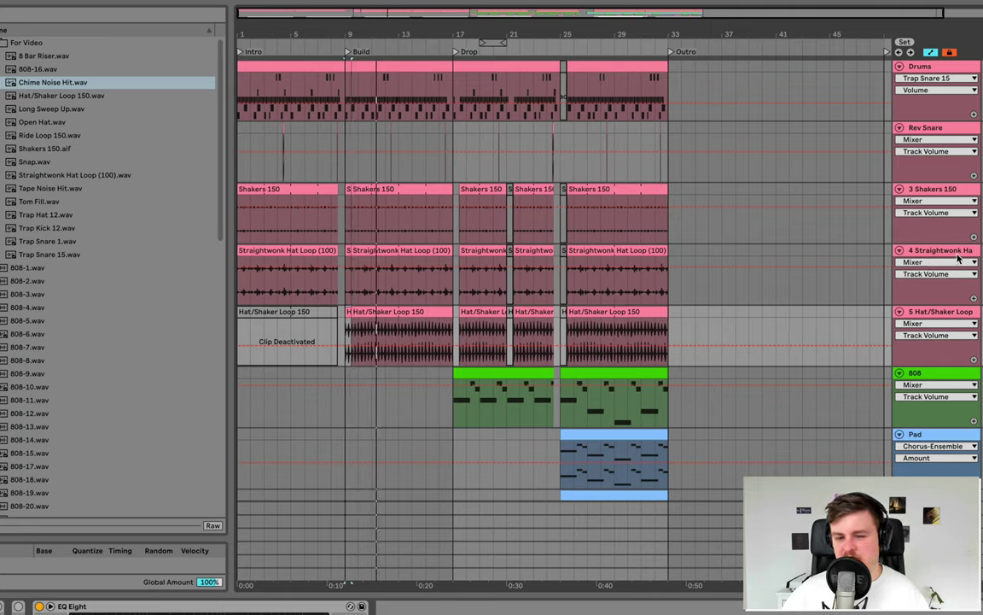
# Insert a new audio track below the Hat/Shaker Loop track and place Ride Loop 150.wav on it at bar 9
pyautogui.click(955, 312)
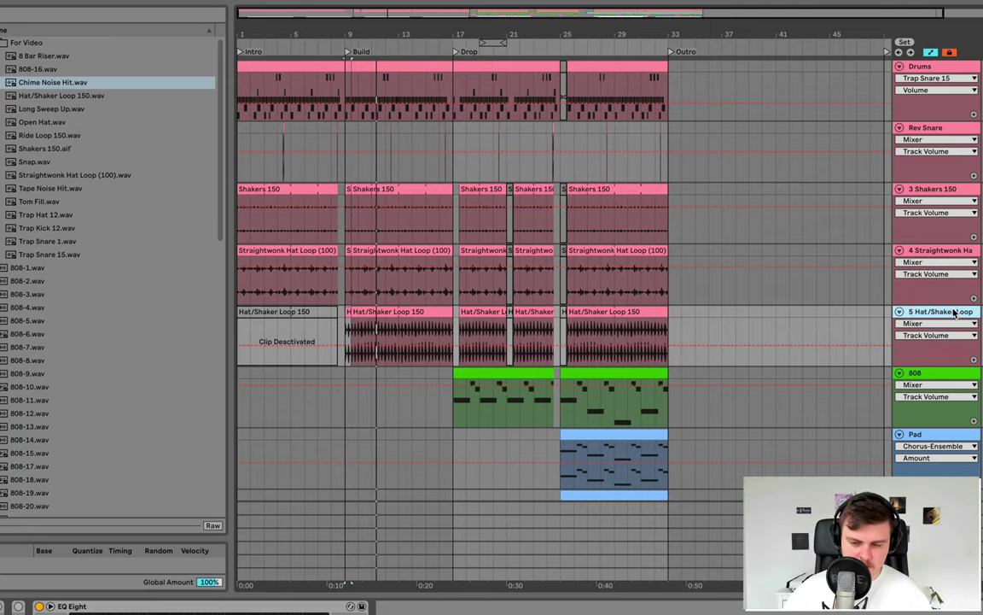
pyautogui.hotkey('ctrl', 't')
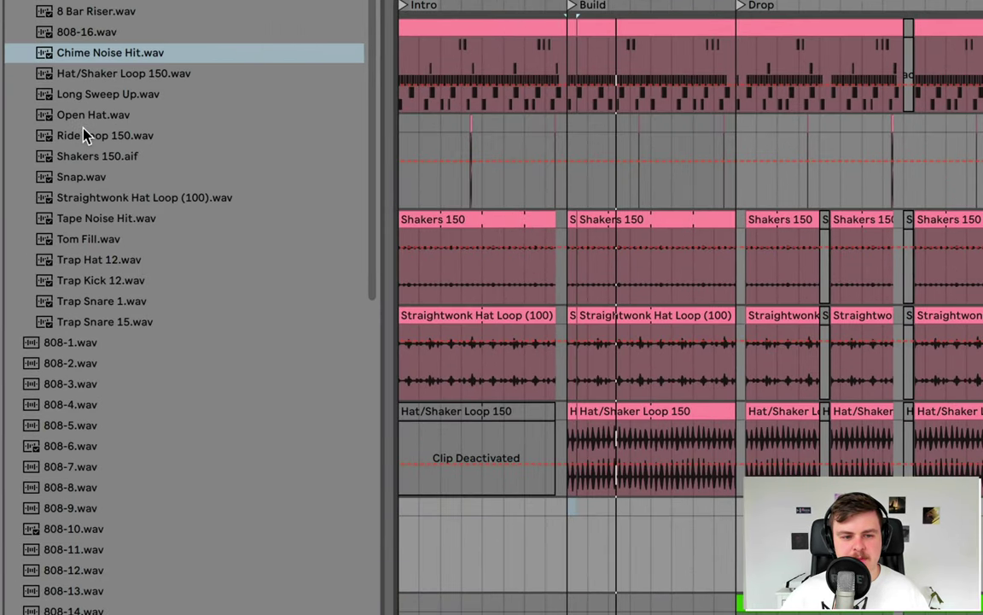
pyautogui.moveTo(94, 137); pyautogui.dragTo(566, 538)
# Set the Ride Loop 150 clip's warp mode to Re-Pitch and extend the clip to bar 17
pyautogui.doubleClick(606, 506)
pyautogui.click(128, 492)
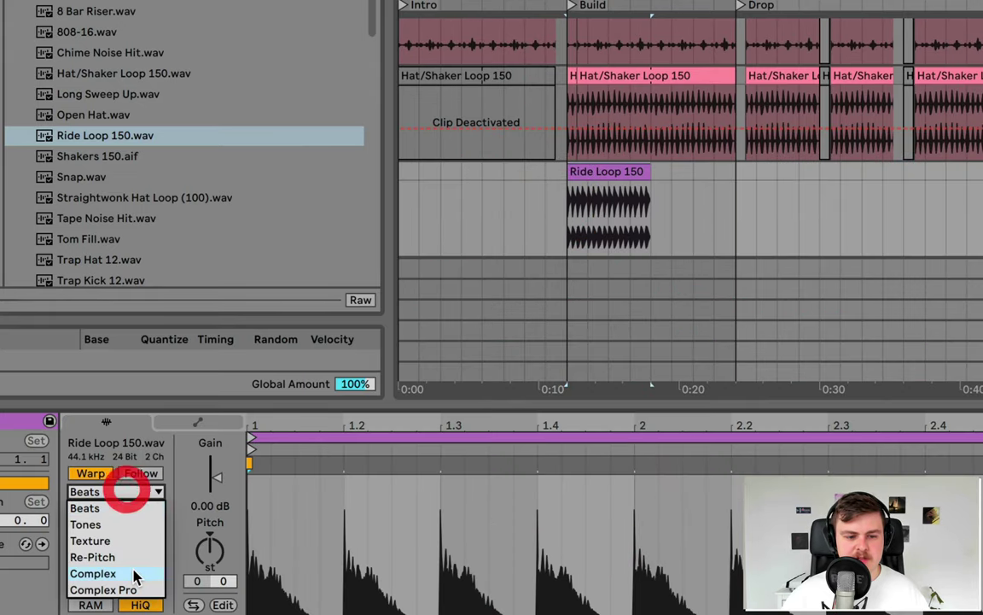
pyautogui.click(125, 558)
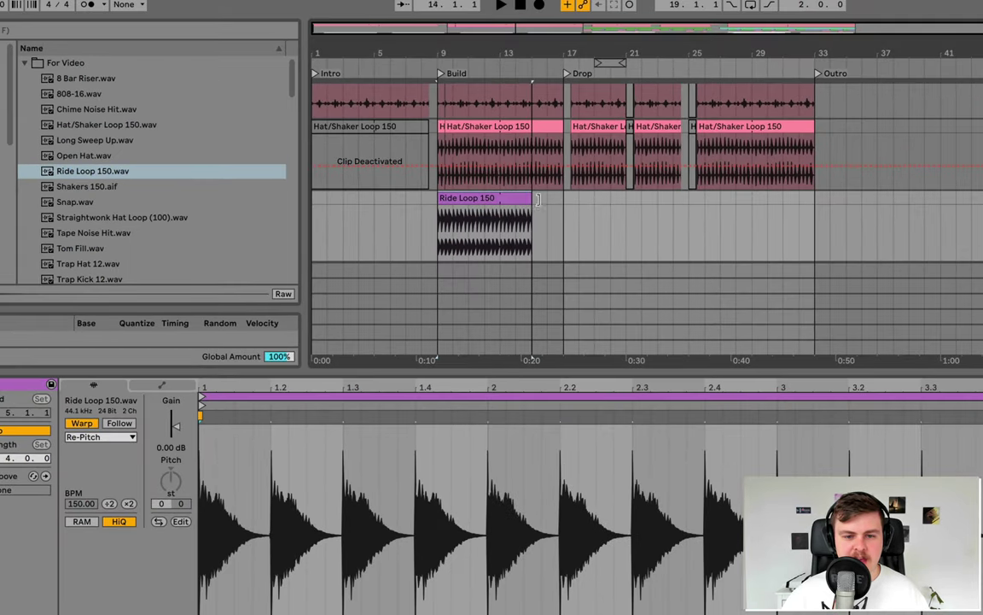
pyautogui.moveTo(538, 199); pyautogui.dragTo(565, 201)
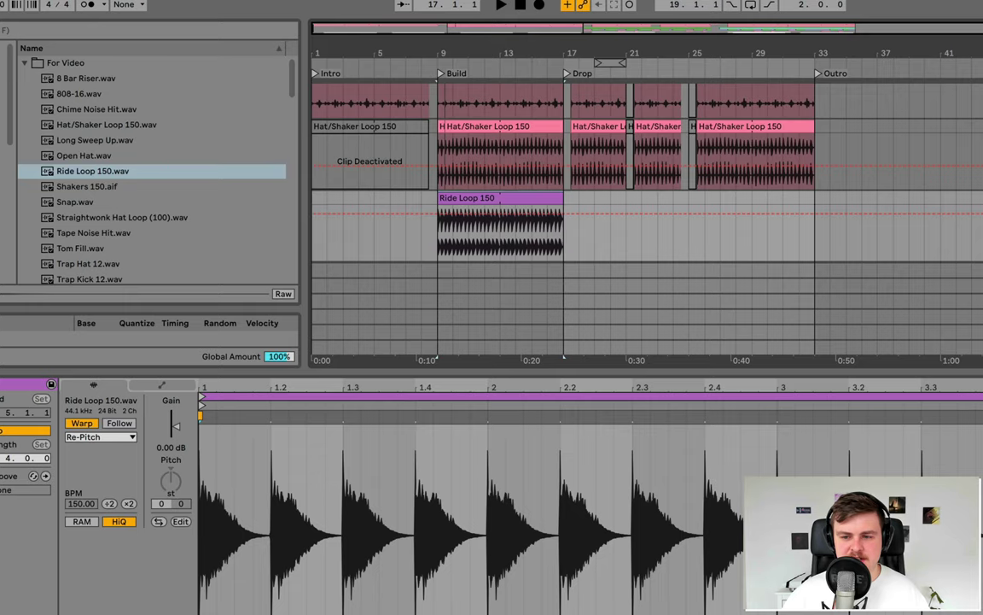
# Play the build and lower the Ride Loop 150 track's volume to -10.3 dB
pyautogui.press('space')
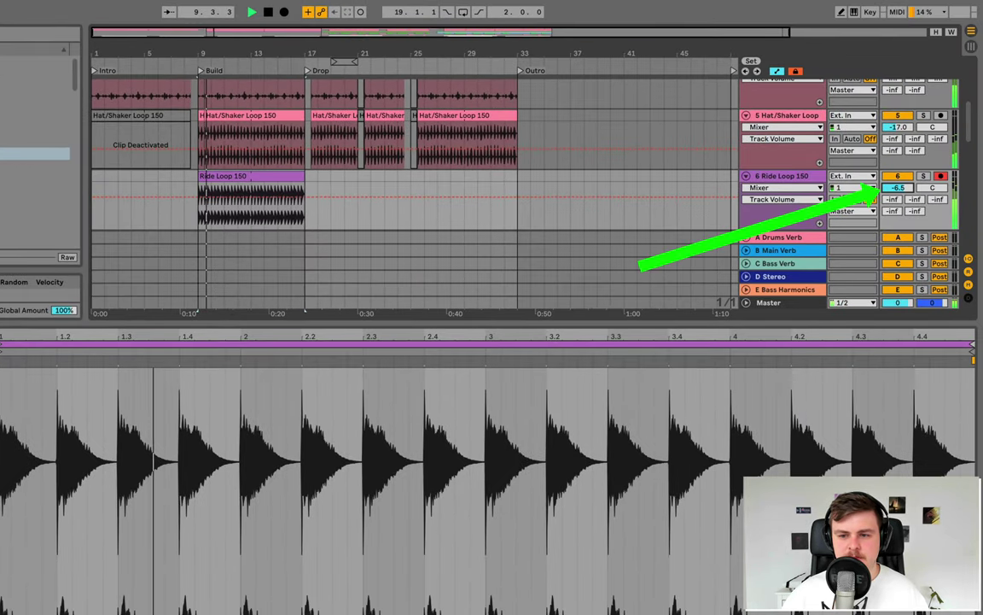
pyautogui.moveTo(897, 187); pyautogui.dragTo(897, 190)
pyautogui.scroll(-1, 810, 177)
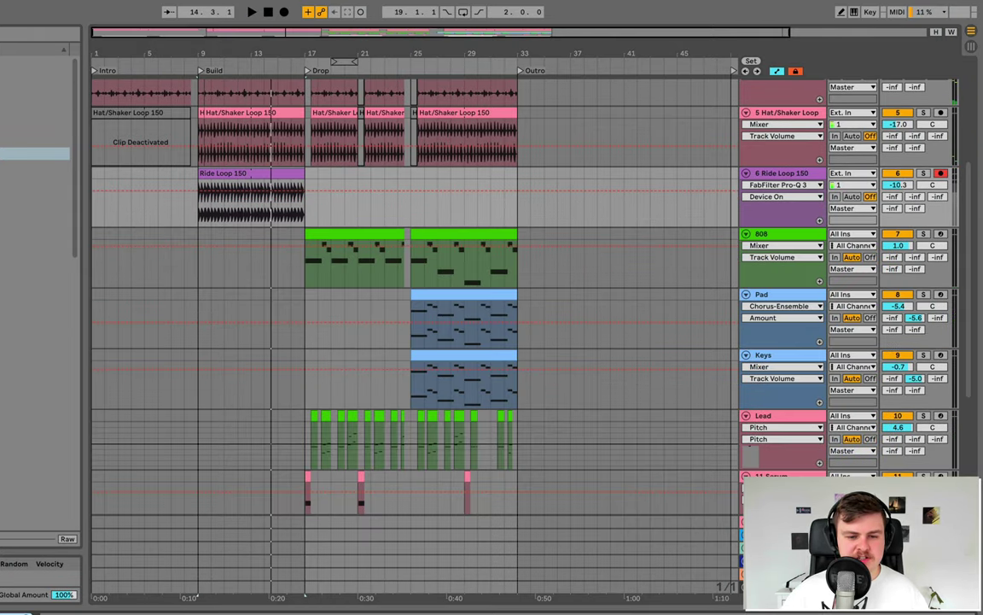
# Add FabFilter Pro-Q 3 to the Ride Loop 150 track and slightly cut a high-frequency band during playback
pyautogui.hotkey('ctrl', 'alt', 'p')
pyautogui.press('space')
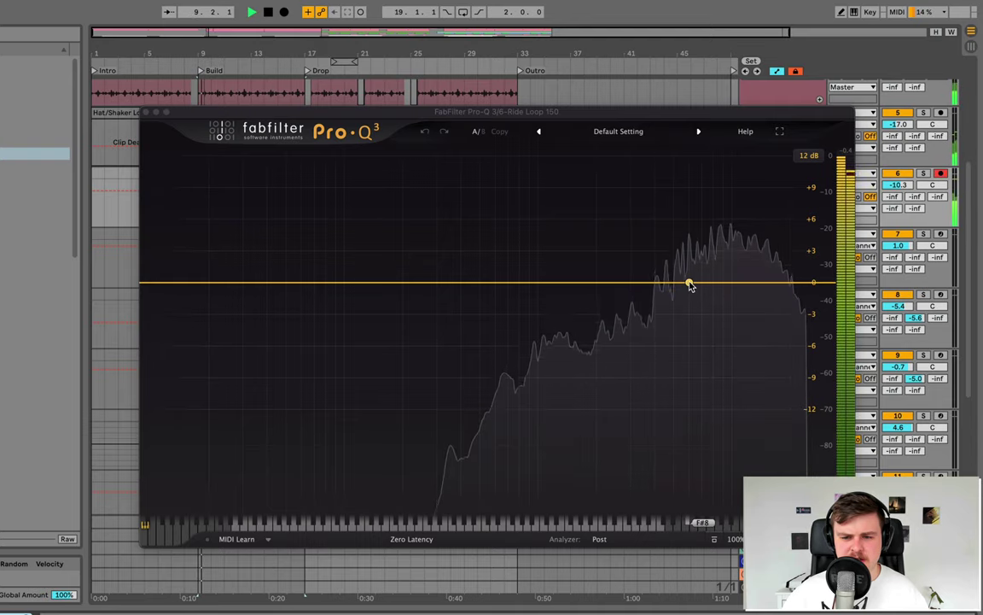
pyautogui.moveTo(687, 281); pyautogui.dragTo(716, 308)
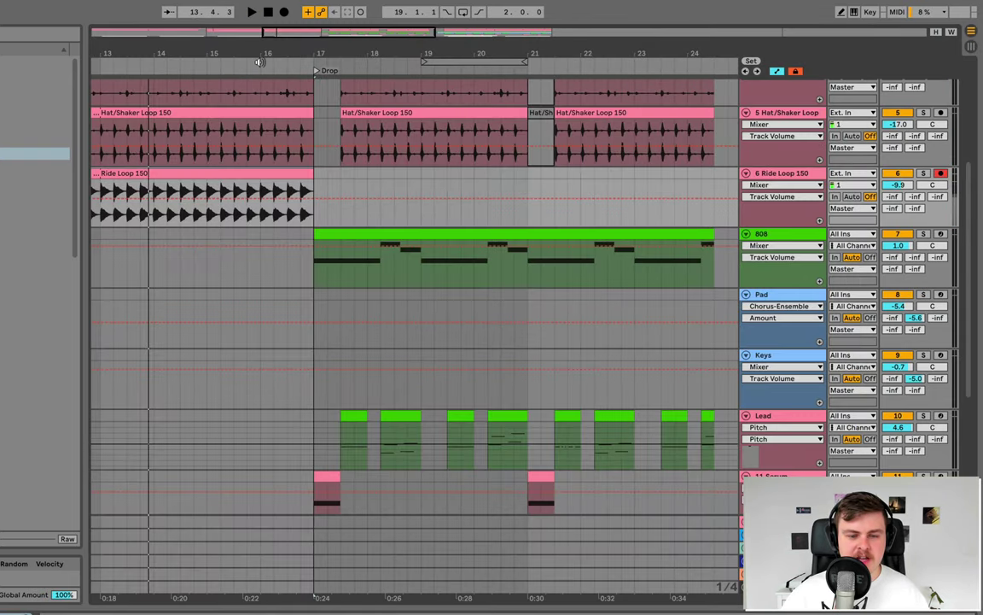
# Shorten the Shakers, Straightwonk Hat Loop, Hat/Shaker Loop and Ride Loop clips at the end of the build to 16.3.1
pyautogui.scroll(5, 258, 139)
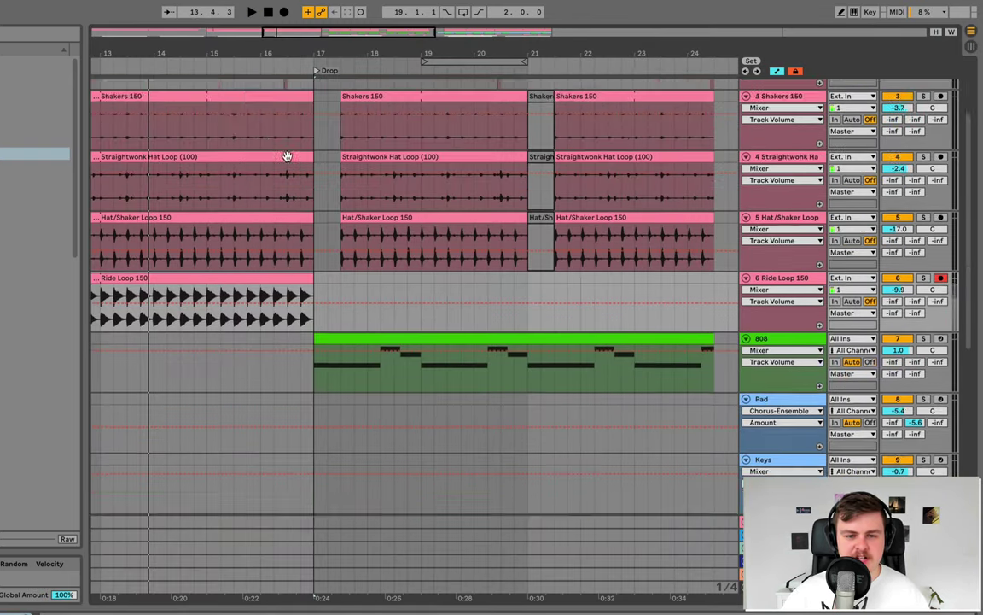
pyautogui.hscroll(-2, 258, 140)
pyautogui.click(302, 63)
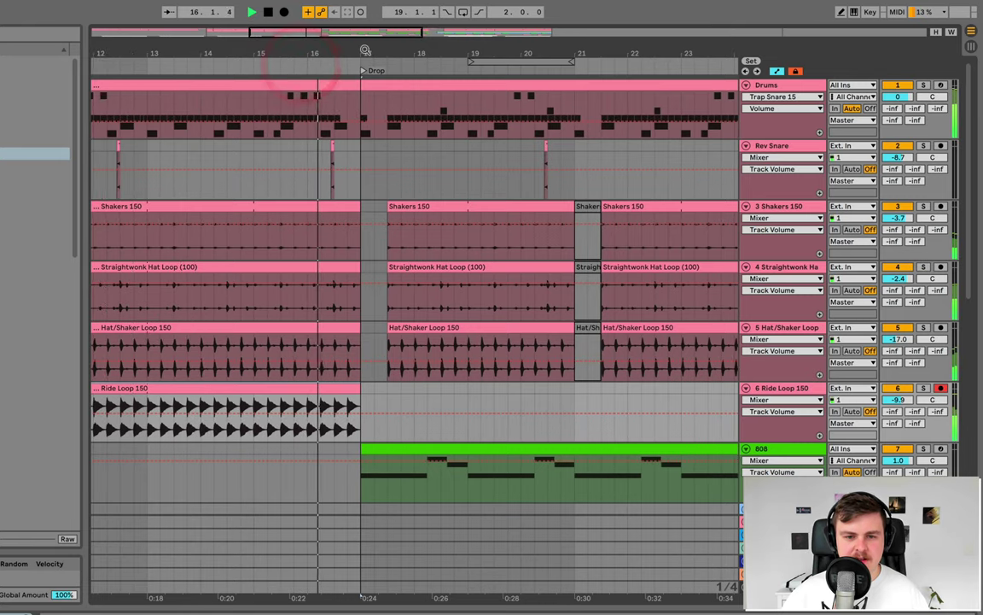
pyautogui.moveTo(364, 53); pyautogui.dragTo(354, 136)
pyautogui.press('space')
pyautogui.moveTo(355, 207); pyautogui.dragTo(275, 217)
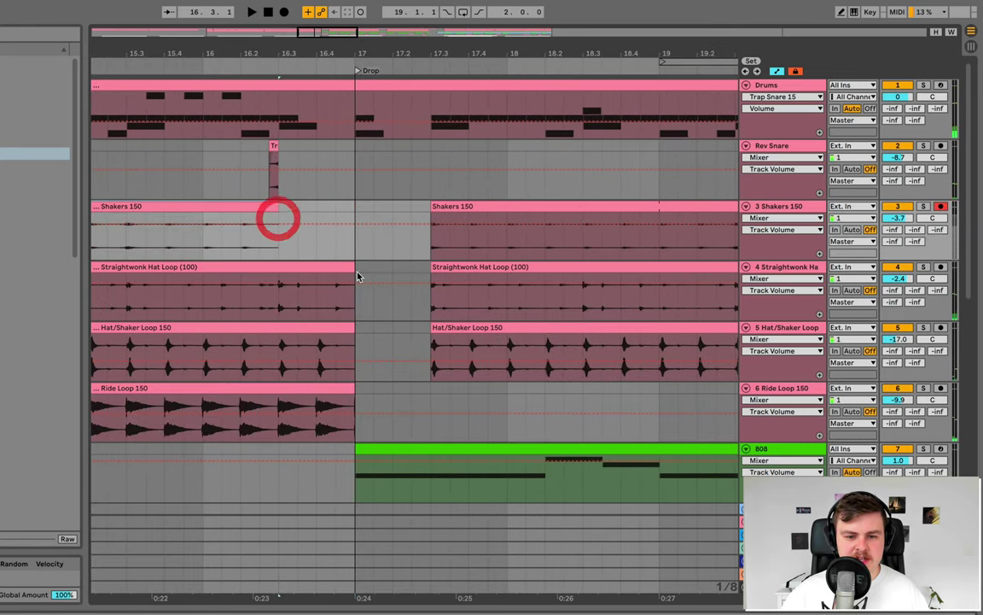
pyautogui.moveTo(354, 278); pyautogui.dragTo(287, 278)
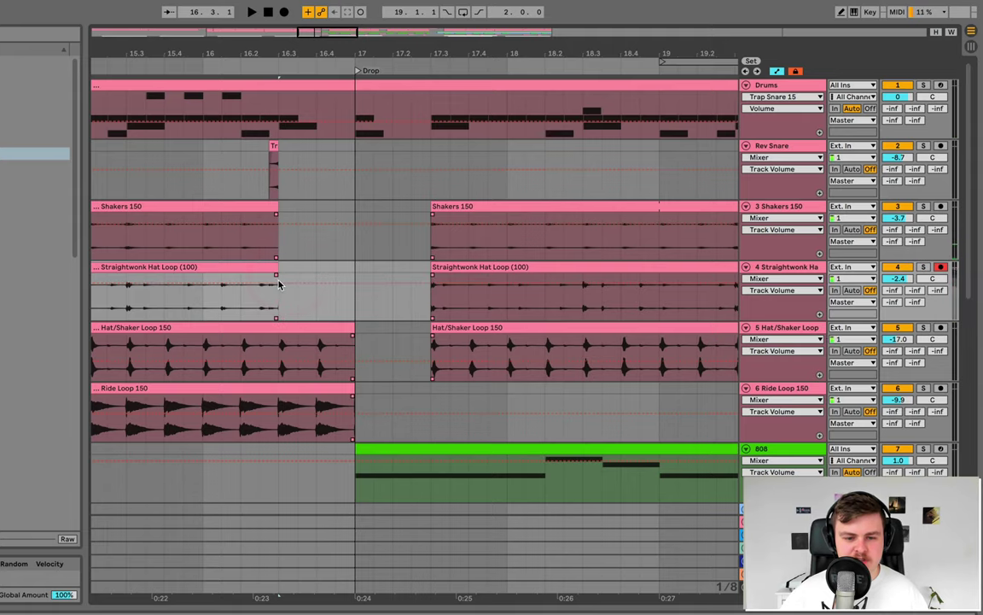
pyautogui.press('f')
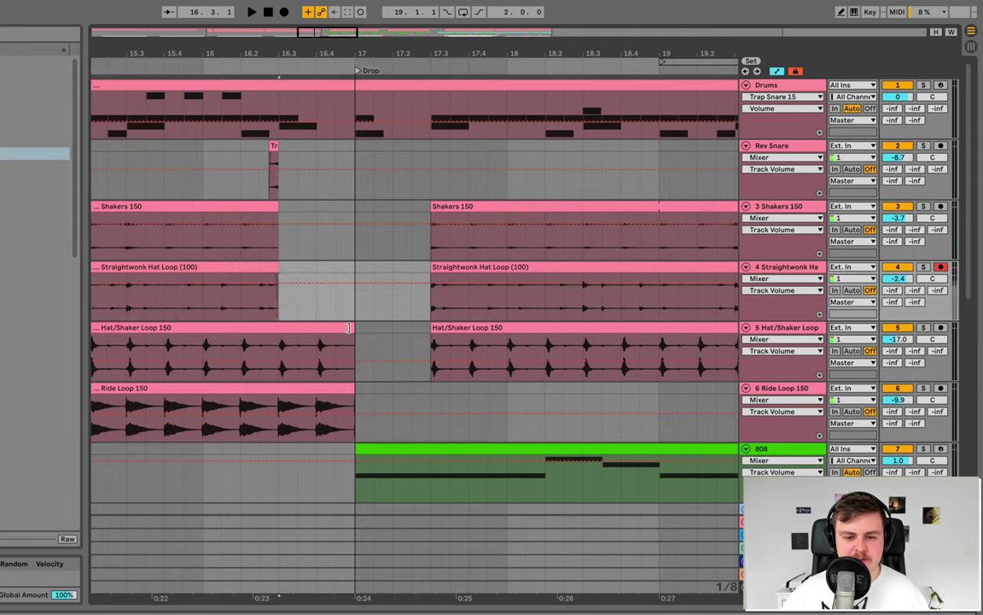
pyautogui.moveTo(348, 327); pyautogui.dragTo(285, 329)
pyautogui.moveTo(355, 389); pyautogui.dragTo(279, 386)
# Copy the intro's clips on the Drums through Hat/Shaker Loop tracks and paste them twice, at bars 33 and 41
pyautogui.hscroll(-2, 290, 389)
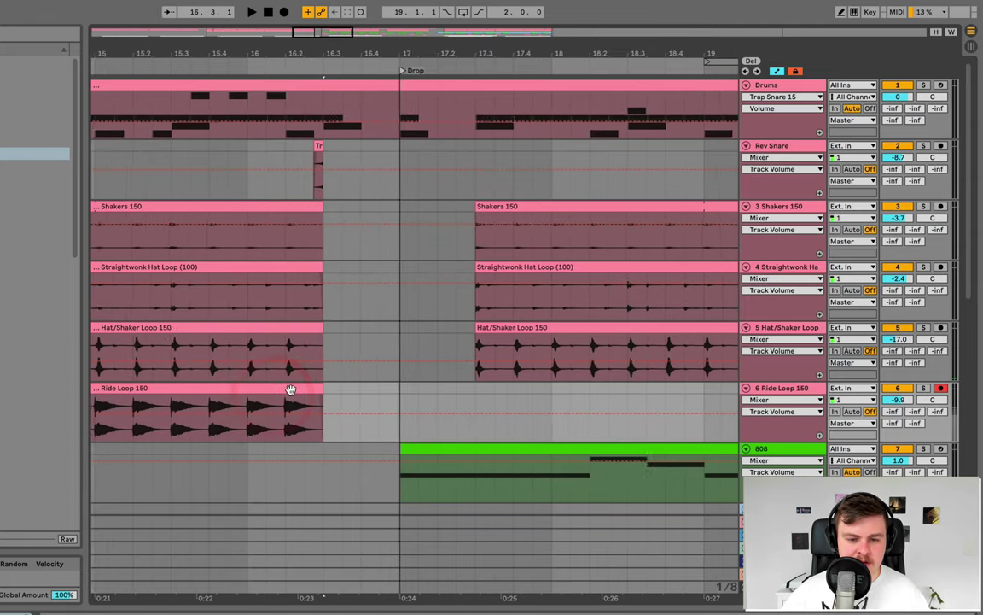
pyautogui.hscroll(-1, 290, 389)
pyautogui.moveTo(337, 55); pyautogui.dragTo(337, 128)
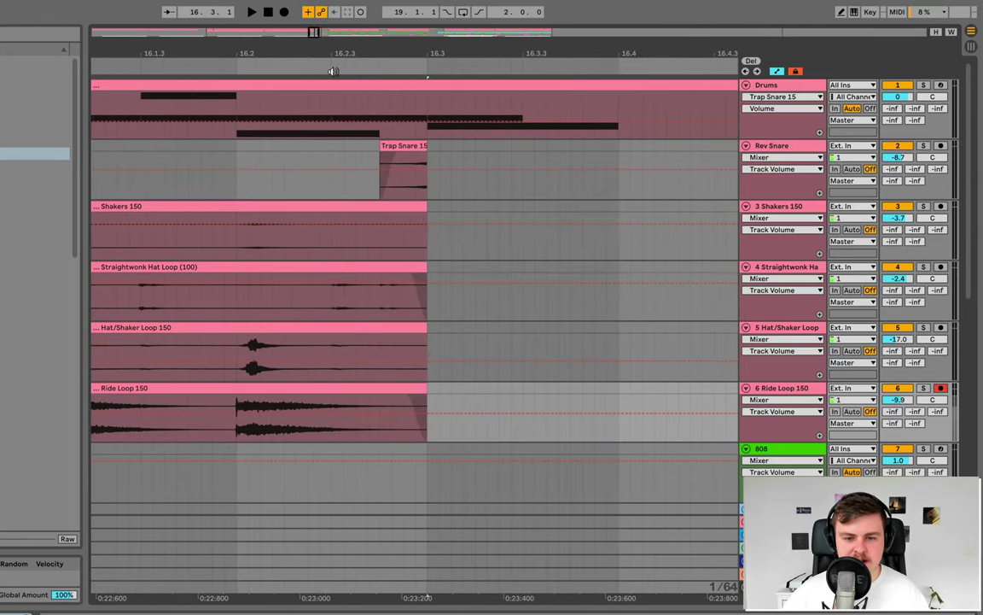
pyautogui.moveTo(333, 56); pyautogui.dragTo(332, 8)
pyautogui.click(154, 86)
pyautogui.keyDown('shift'); pyautogui.click(258, 390); pyautogui.keyUp('shift')
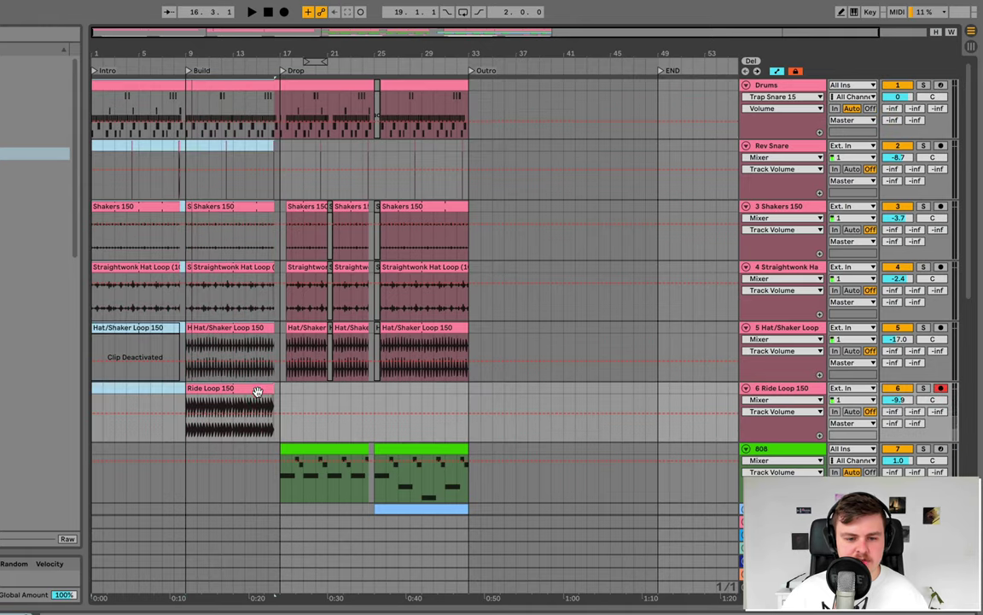
pyautogui.keyDown('shift'); pyautogui.click(284, 111); pyautogui.keyUp('shift')
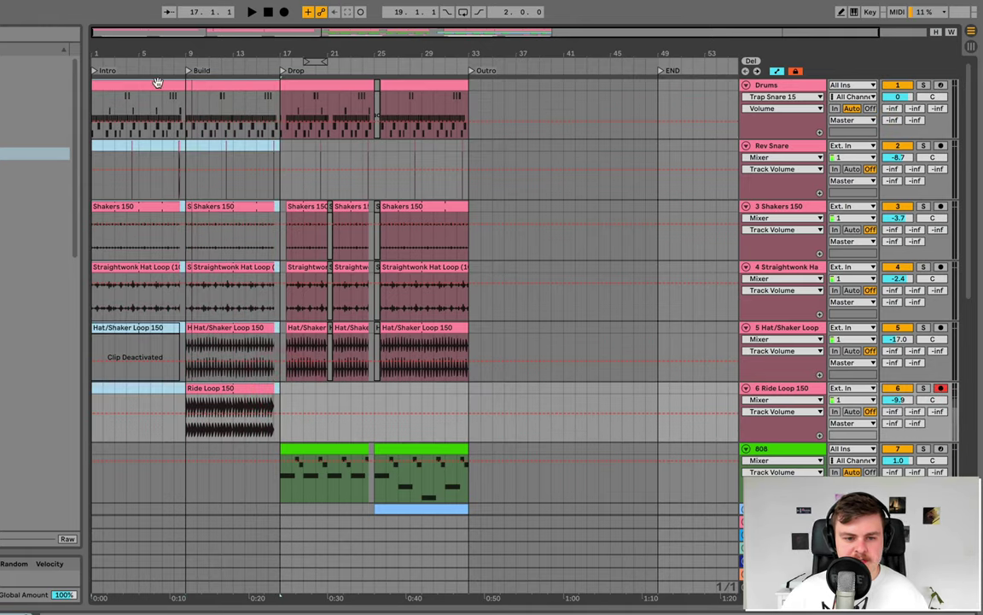
pyautogui.keyDown('shift'); pyautogui.click(156, 325); pyautogui.keyUp('shift')
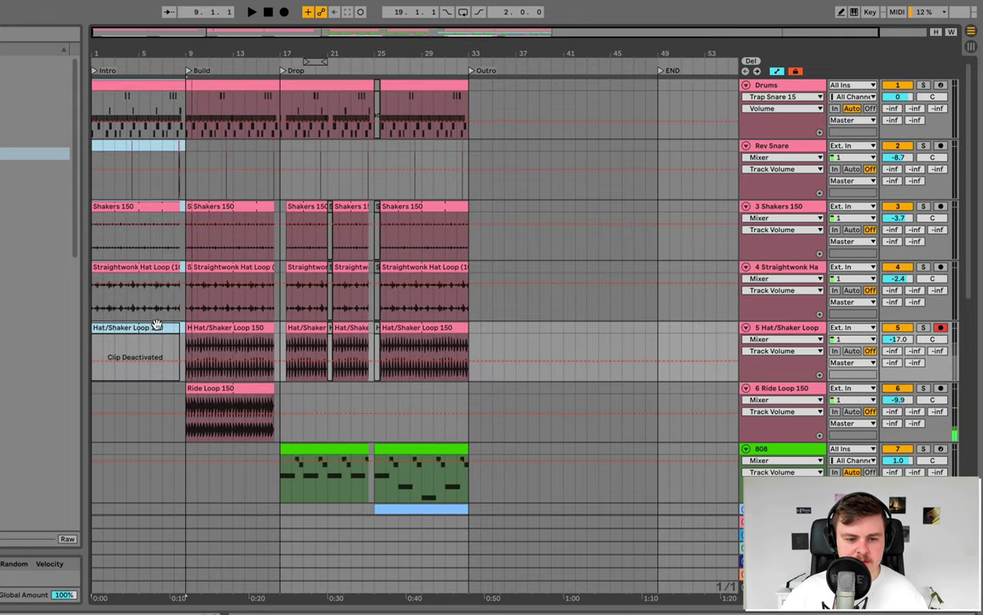
pyautogui.click(474, 91)
pyautogui.hotkey('ctrl', 'v')
pyautogui.hotkey('ctrl', 'v')
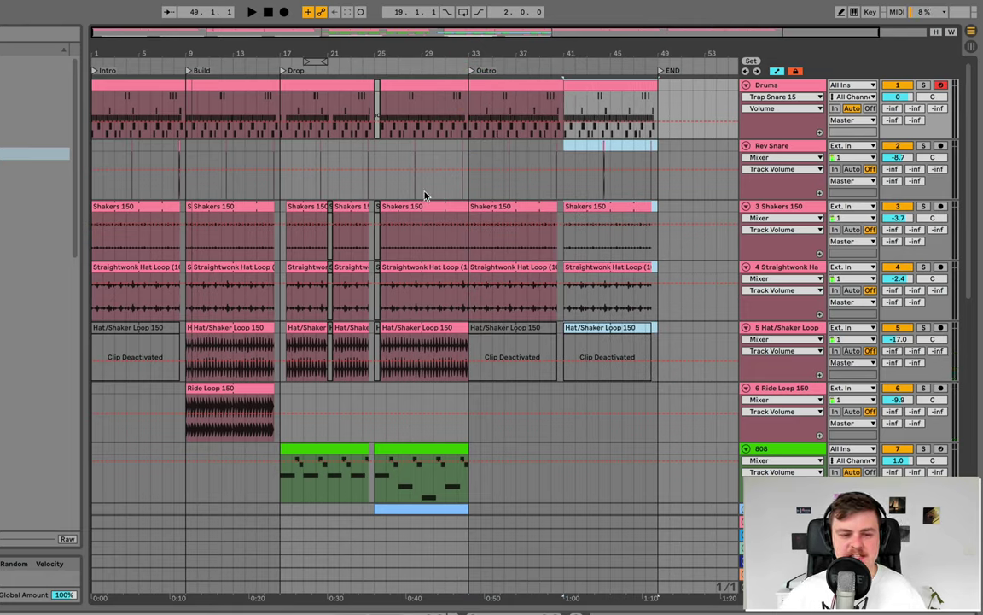
# Copy the build's Ride Loop 150 clip and paste it at bar 33 on the same track
pyautogui.click(256, 387)
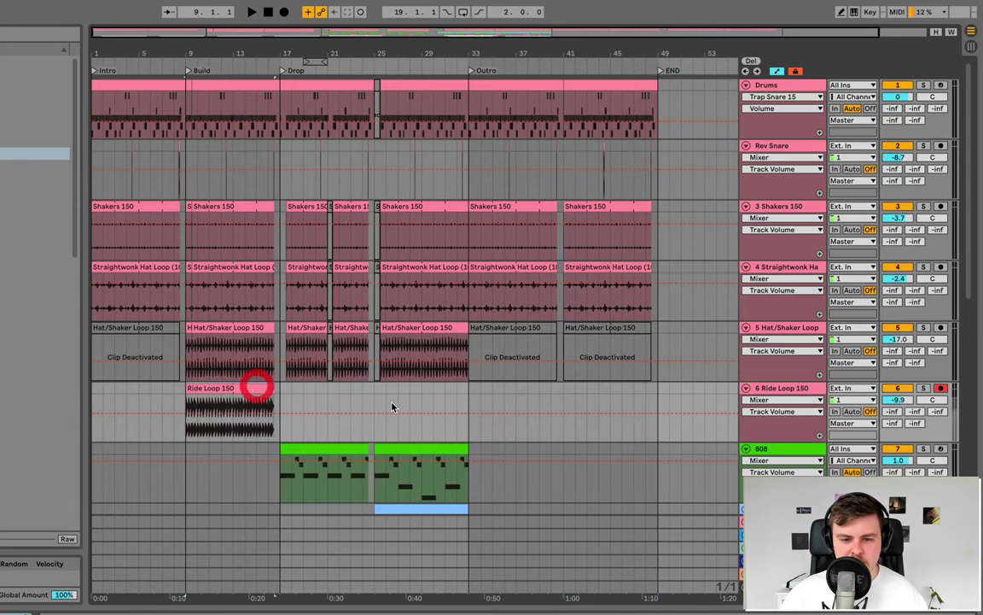
pyautogui.hotkey('ctrl', 'c')
pyautogui.click(466, 386)
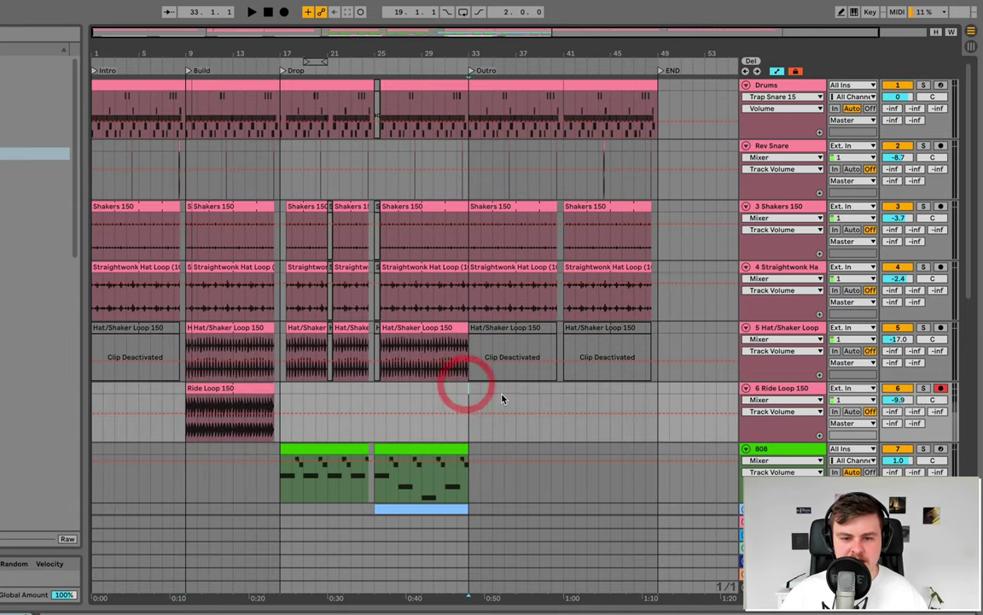
pyautogui.hotkey('ctrl', 'v')
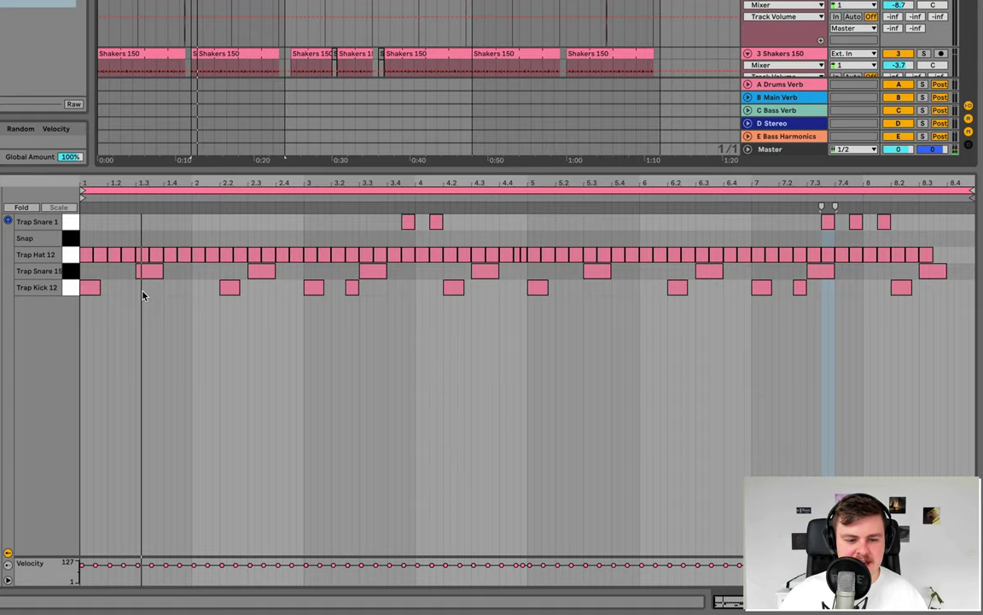
# Try adding a Trap Kick 12 note at 1.3 in the build's drum clip
pyautogui.doubleClick(139, 288)
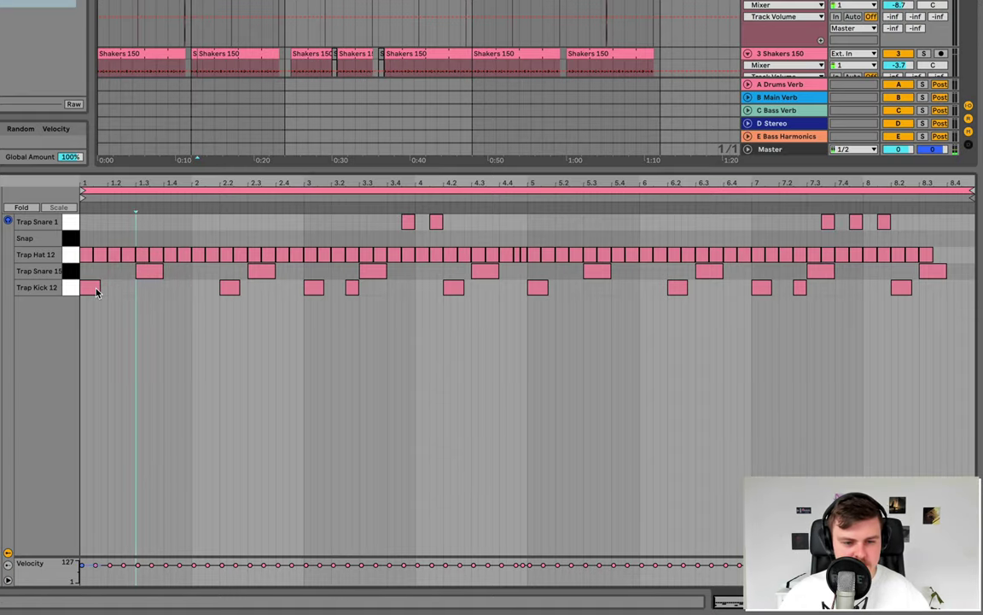
pyautogui.click(95, 290)
pyautogui.doubleClick(135, 289)
pyautogui.press('super+z')
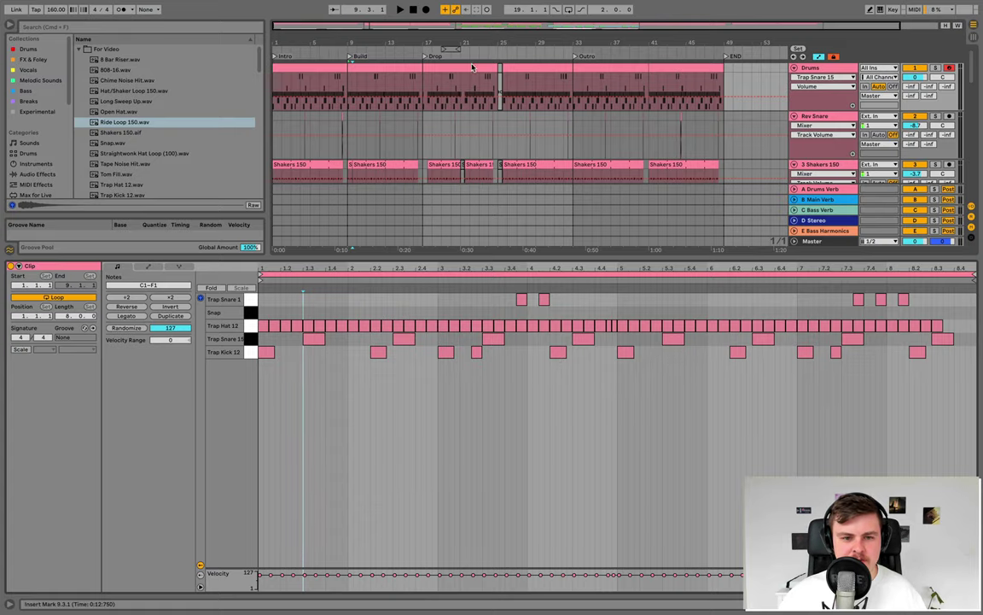
# Add a Trap Kick 12 note at 5.3 in the build's drum clip and move the kick at 6.2 to beat 6.1
pyautogui.moveTo(387, 50); pyautogui.dragTo(388, 94)
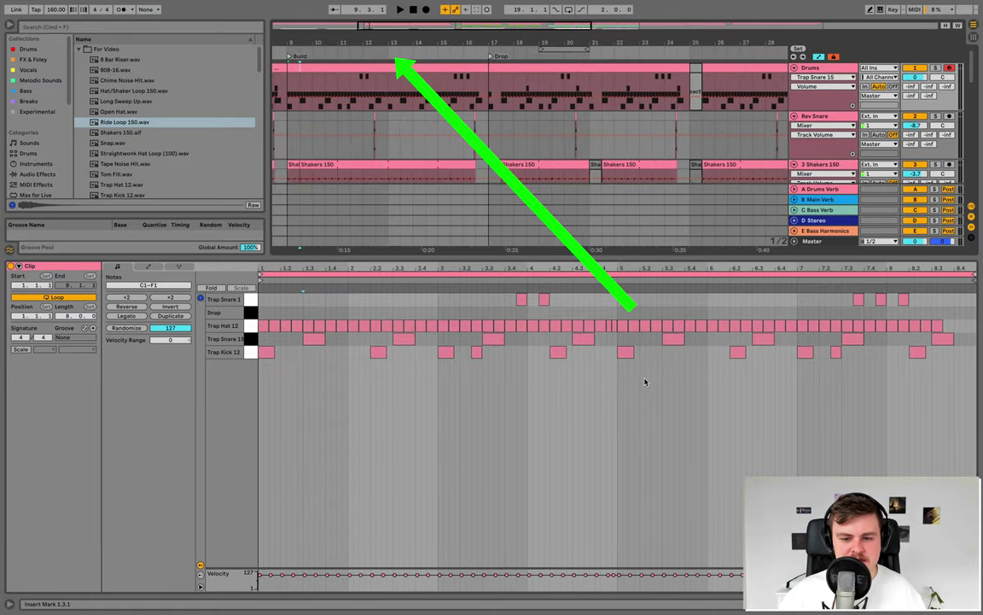
pyautogui.doubleClick(669, 351)
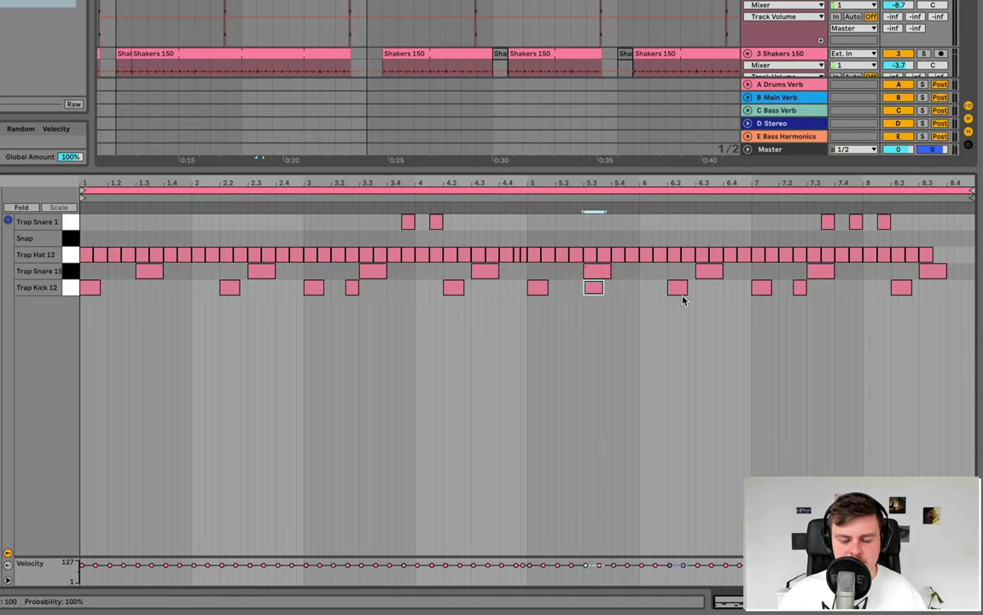
pyautogui.moveTo(678, 292); pyautogui.dragTo(649, 295)
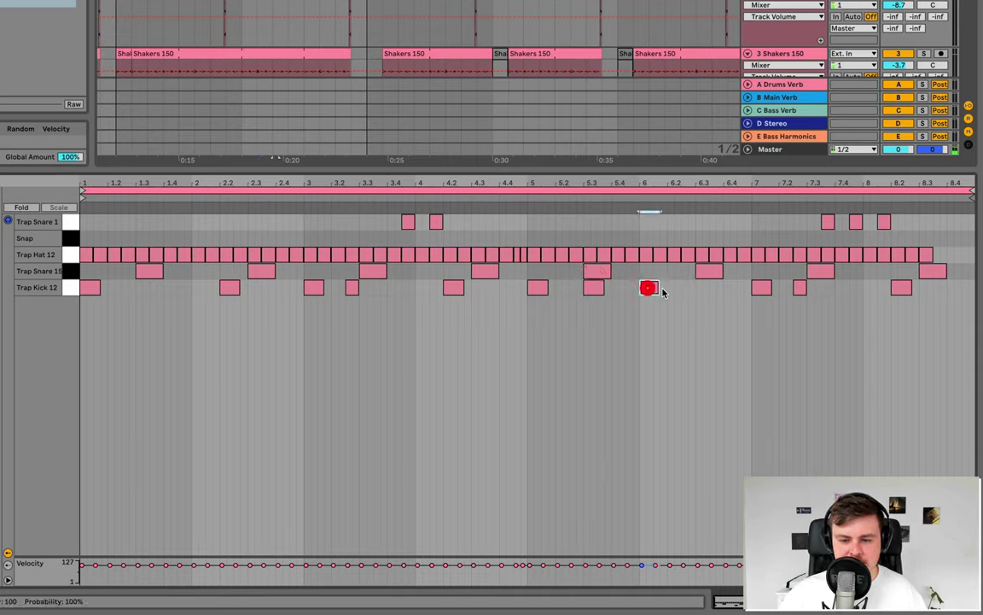
# Add Trap Kick 12 notes at 6.3, 7.2, 7.3 and 7.4 in the build's drum clip and delete the kicks in bars 2 and 3
pyautogui.doubleClick(700, 288)
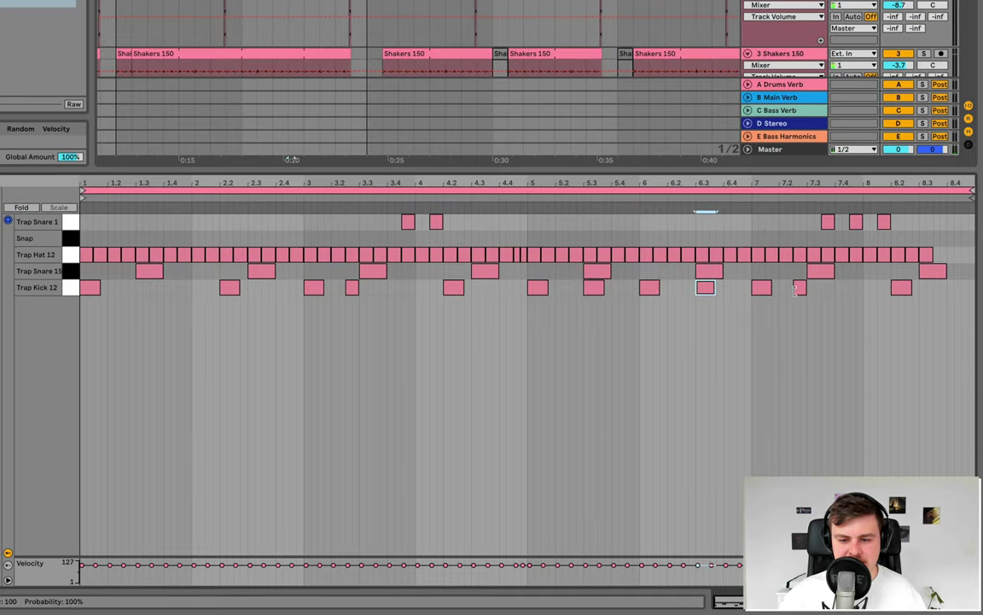
pyautogui.doubleClick(787, 291)
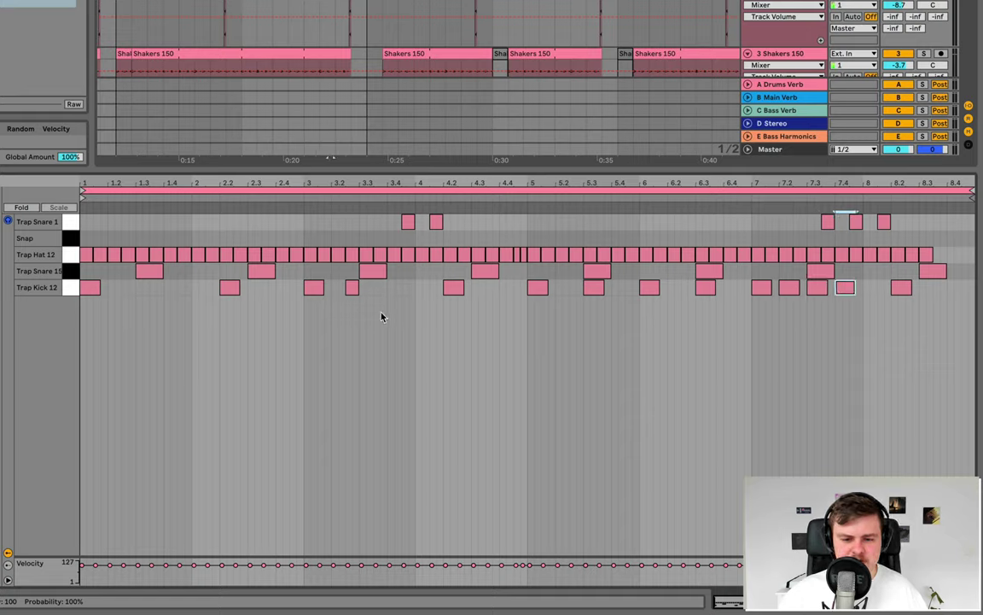
pyautogui.moveTo(381, 317); pyautogui.dragTo(204, 289)
pyautogui.press('Delete')
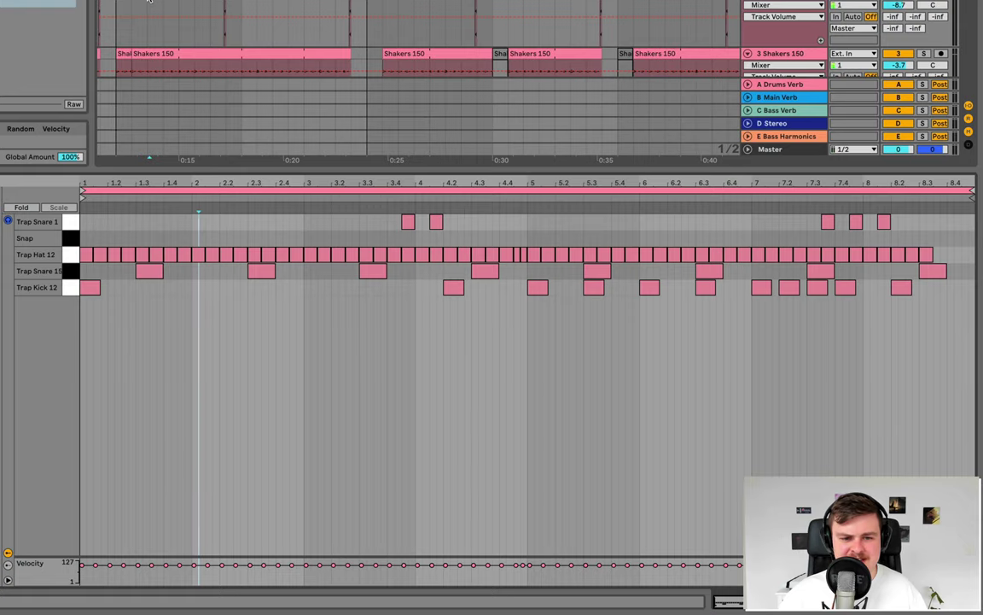
# Play back the build, move the kick at 8.2 to 8.1 and duplicate it three times as an eighth-note run
pyautogui.hscroll(-1, 149, 1)
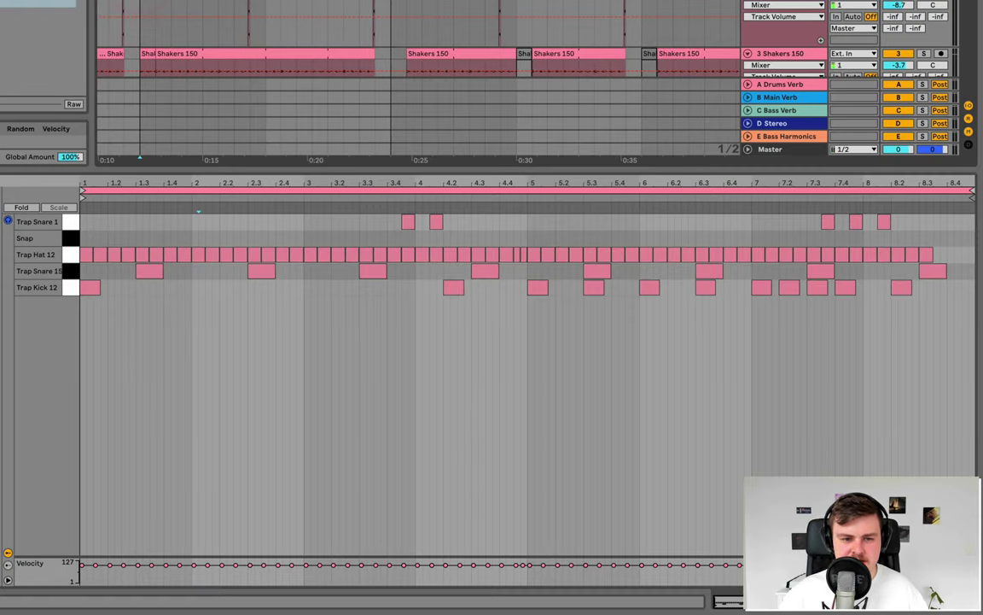
pyautogui.press('space')
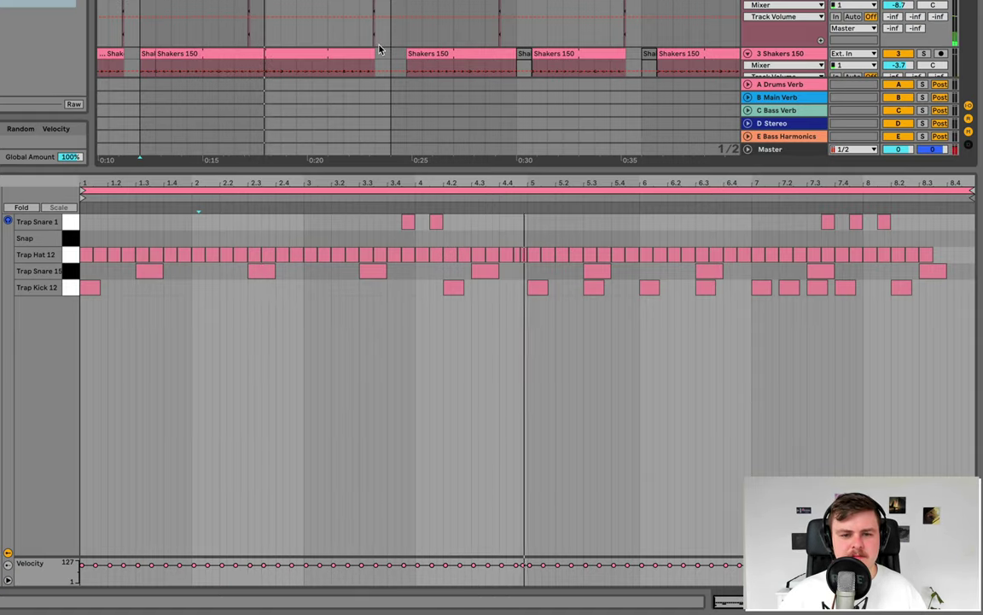
pyautogui.click(706, 287)
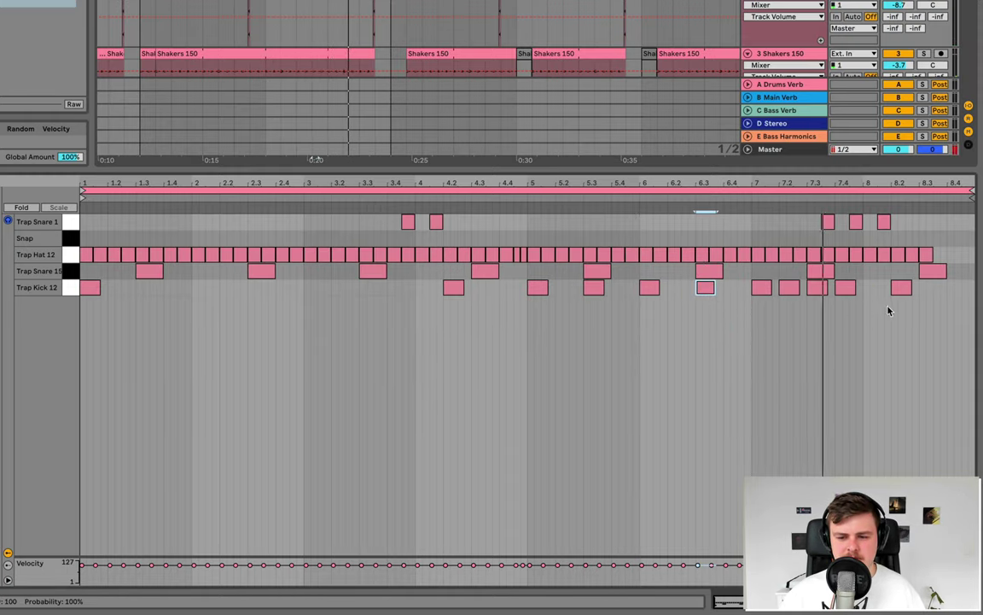
pyautogui.moveTo(900, 287); pyautogui.dragTo(875, 288)
pyautogui.hotkey('ctrl', 'd')
pyautogui.hotkey('ctrl', 'd')
pyautogui.hotkey('ctrl', 'd')
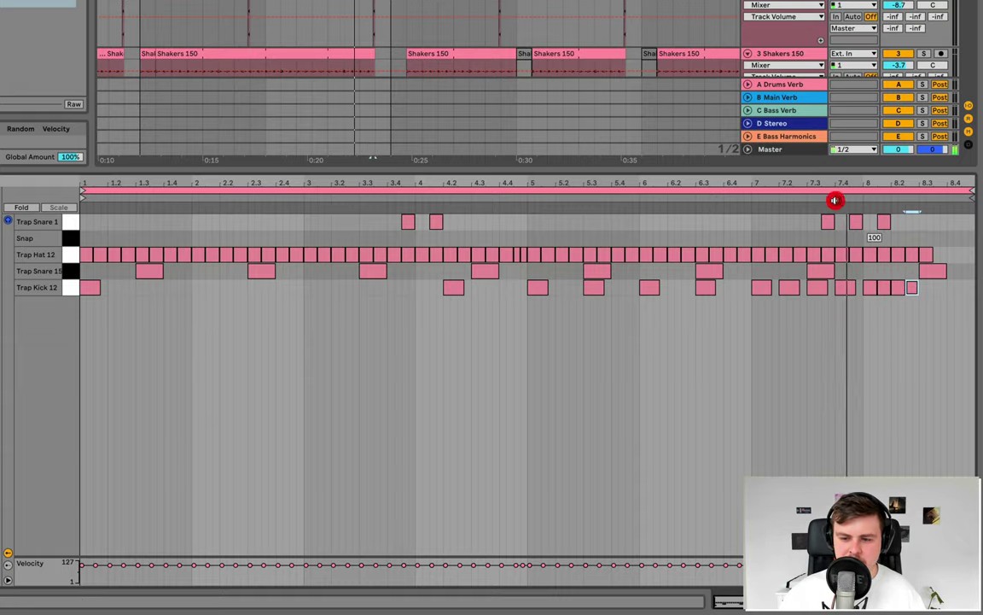
# Add a Trap Snare 1 note at 5.1 in the build's drum clip and duplicate it as an eighth-note roll up to 7.1
pyautogui.doubleClick(531, 221)
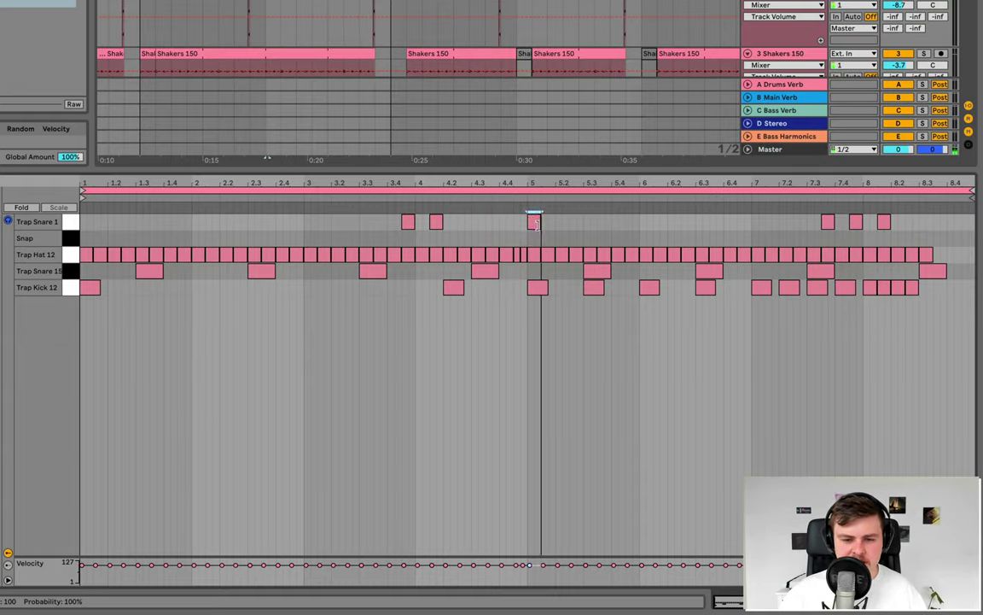
pyautogui.hotkey('ctrl', 'd')
pyautogui.hotkey('ctrl', 'd')
pyautogui.hotkey('ctrl', 'd')
pyautogui.hotkey('ctrl', 'd')
pyautogui.hotkey('ctrl', 'd')
pyautogui.hotkey('ctrl', 'd')
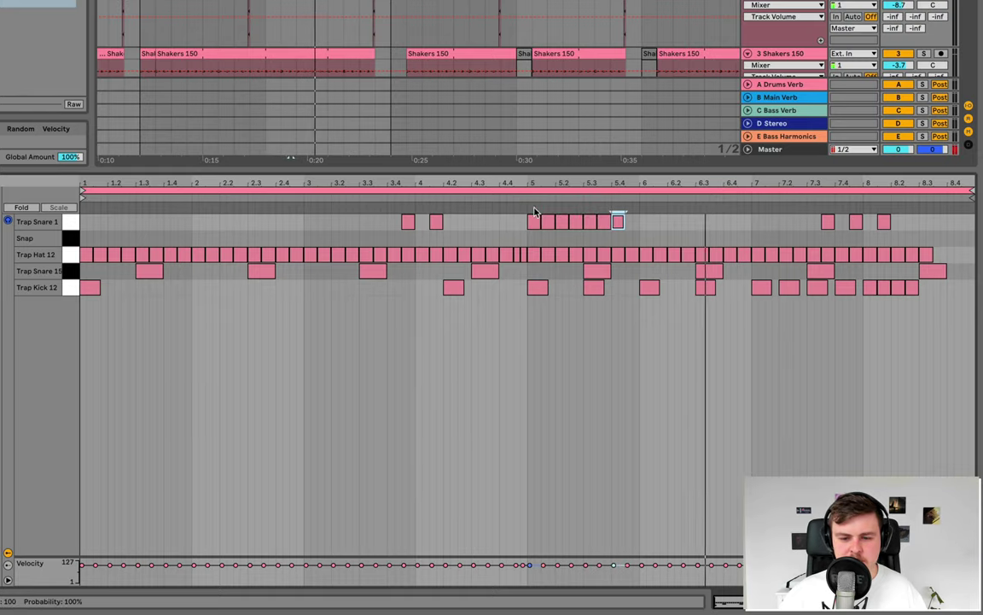
pyautogui.click(526, 192)
pyautogui.click(523, 198)
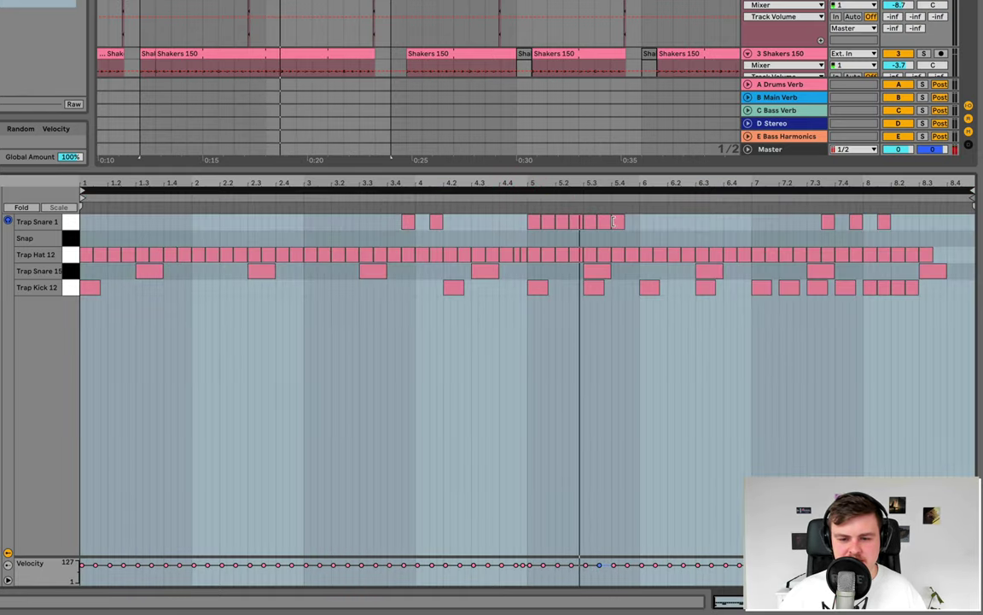
pyautogui.click(612, 221)
pyautogui.hotkey('ctrl', 'd')
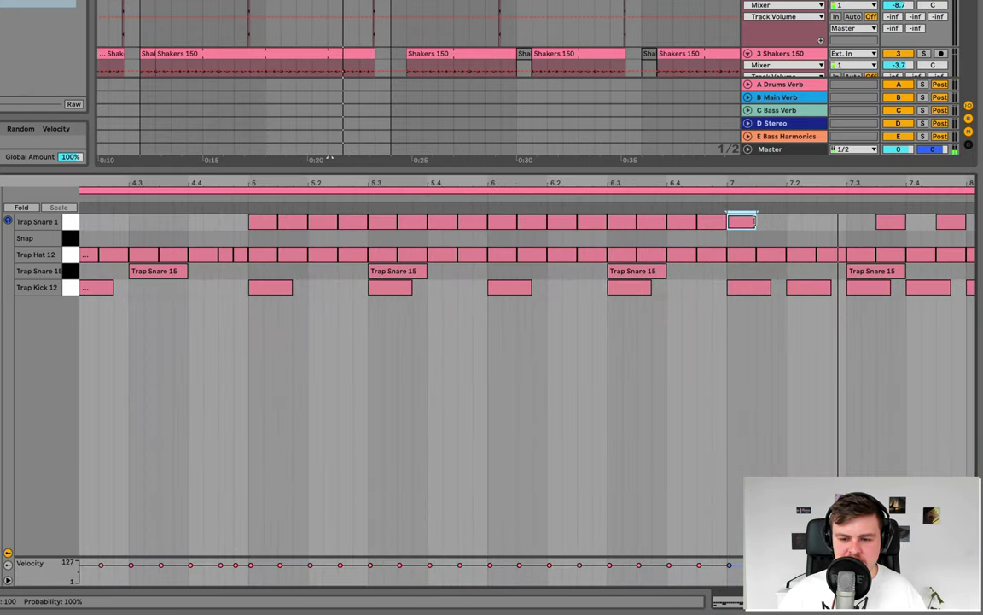
# Halve the Trap Snare 1 note at 7.1 and duplicate it as a sixteenth-note roll up to 8.3
pyautogui.moveTo(754, 221); pyautogui.dragTo(739, 221)
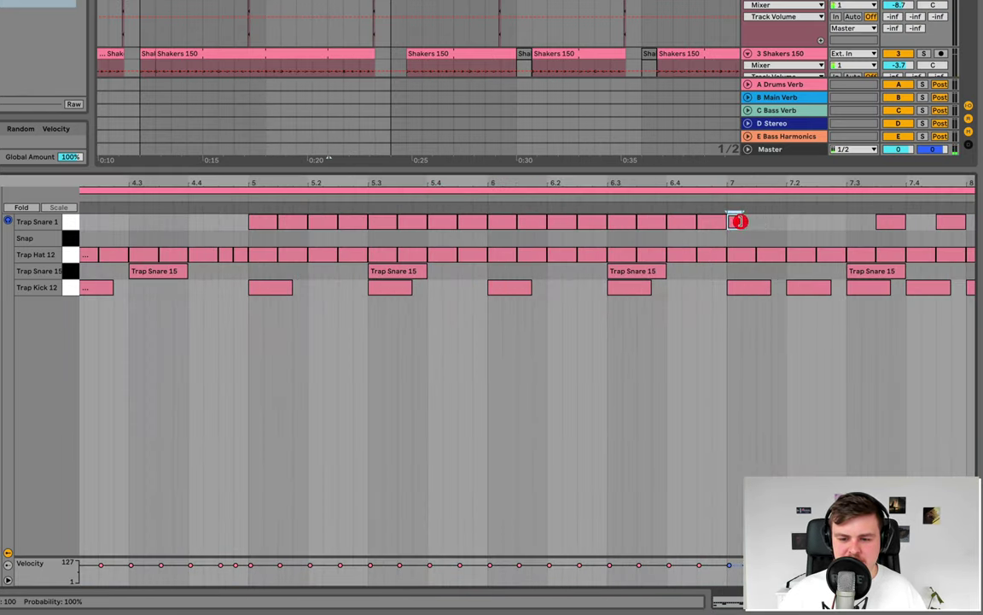
pyautogui.moveTo(760, 184); pyautogui.dragTo(530, 184)
pyautogui.click(369, 199)
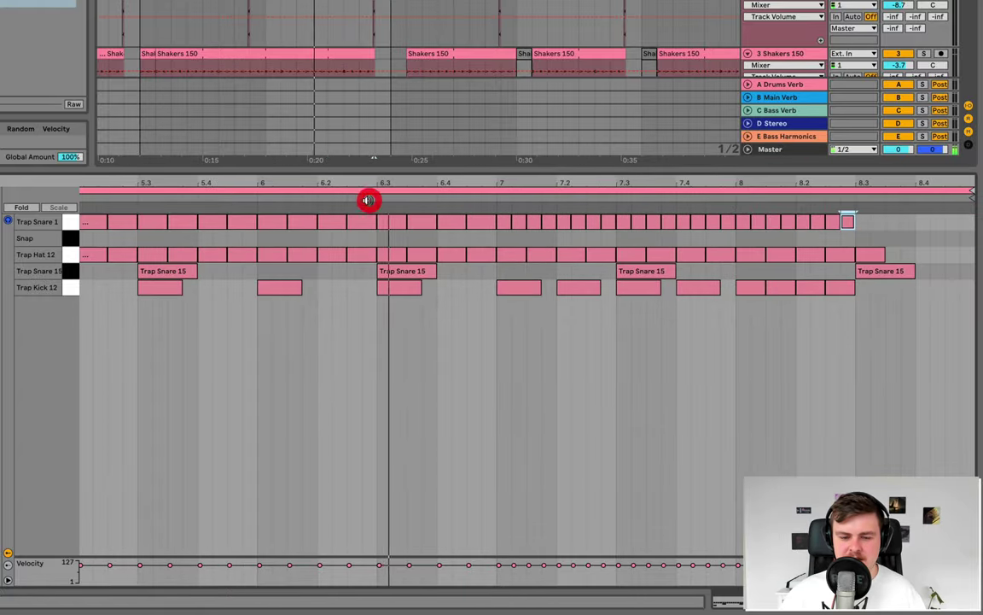
pyautogui.moveTo(482, 187); pyautogui.dragTo(482, 111)
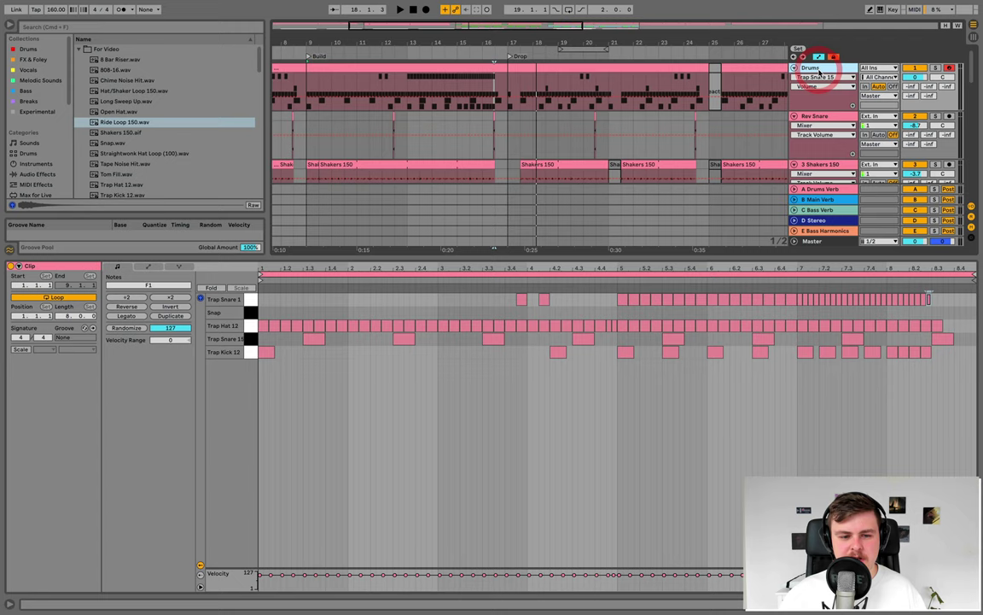
# Group the tracks from Drums to Ride Loop 150 as Drums and add a high-pass Auto Filter to the group
pyautogui.doubleClick(818, 70)
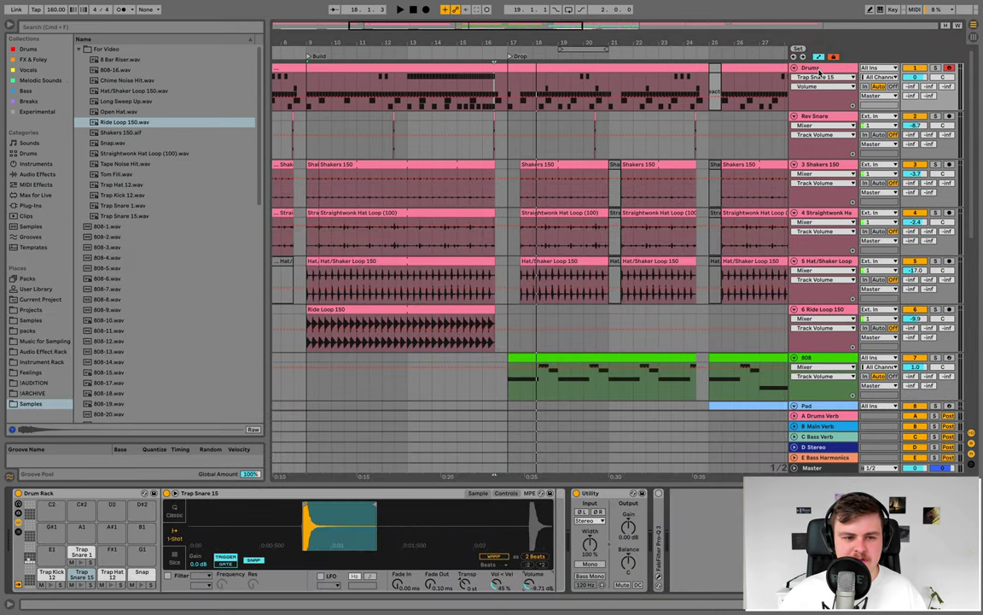
pyautogui.click(45, 175)
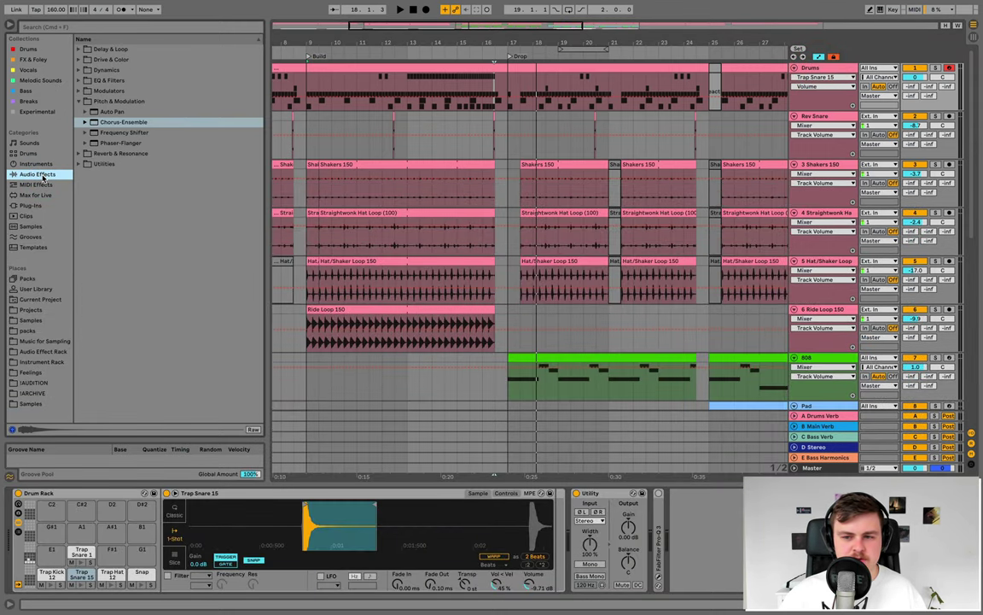
pyautogui.click(824, 311)
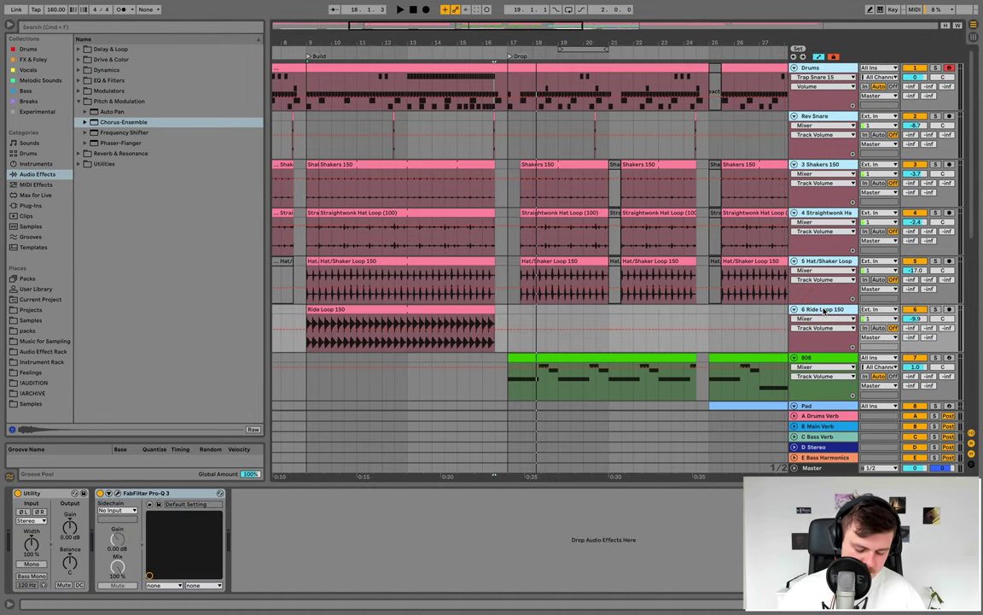
pyautogui.hotkey('ctrl', 'g')
pyautogui.click(823, 75)
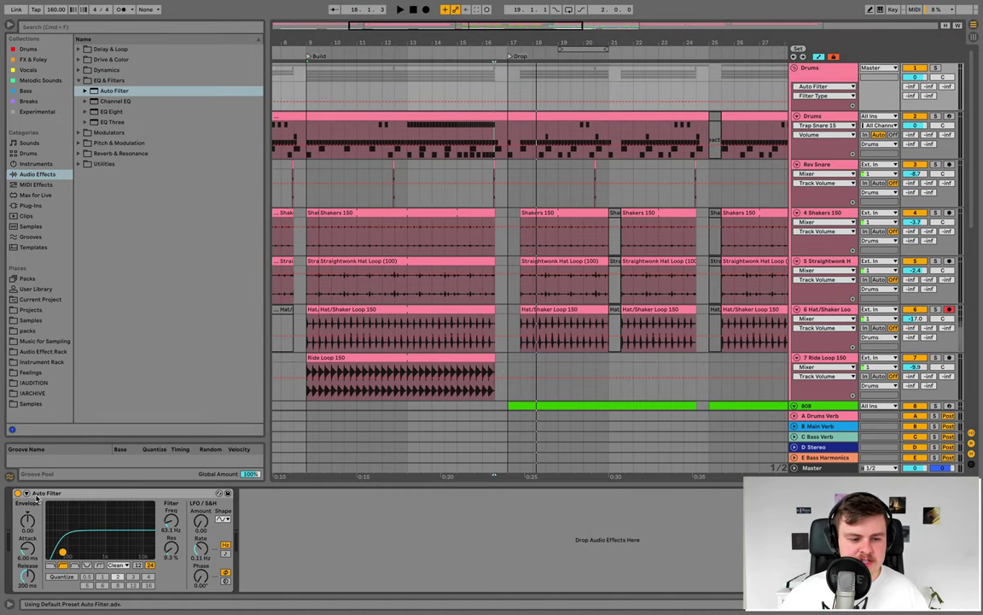
# Switch the Drums group's Auto Filter off by default and automate Device On to be active from bar 13 to bar 17
pyautogui.click(17, 493)
pyautogui.click(17, 493)
pyautogui.click(17, 494)
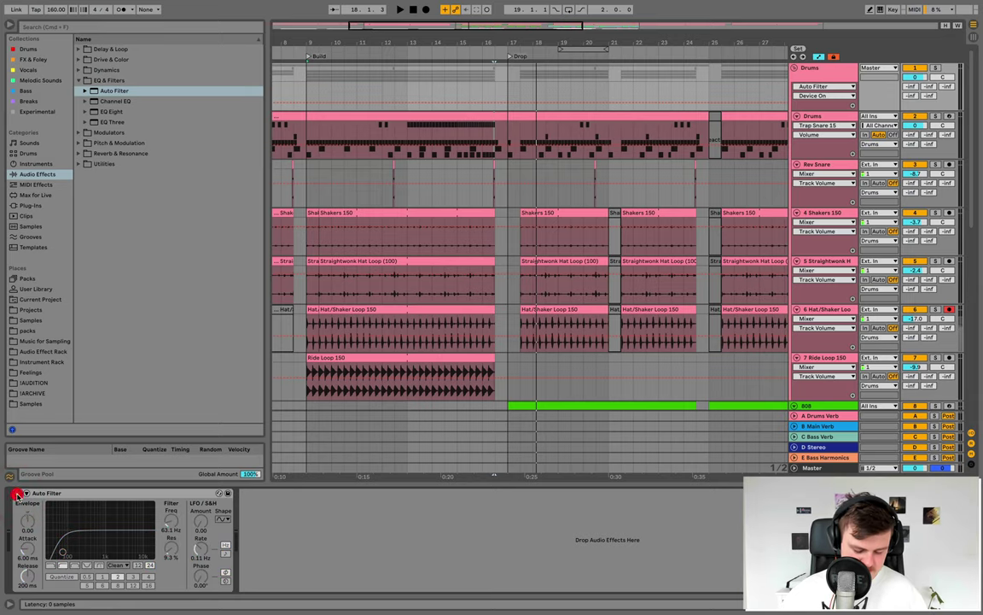
pyautogui.press('b')
pyautogui.click(413, 89)
pyautogui.click(497, 82)
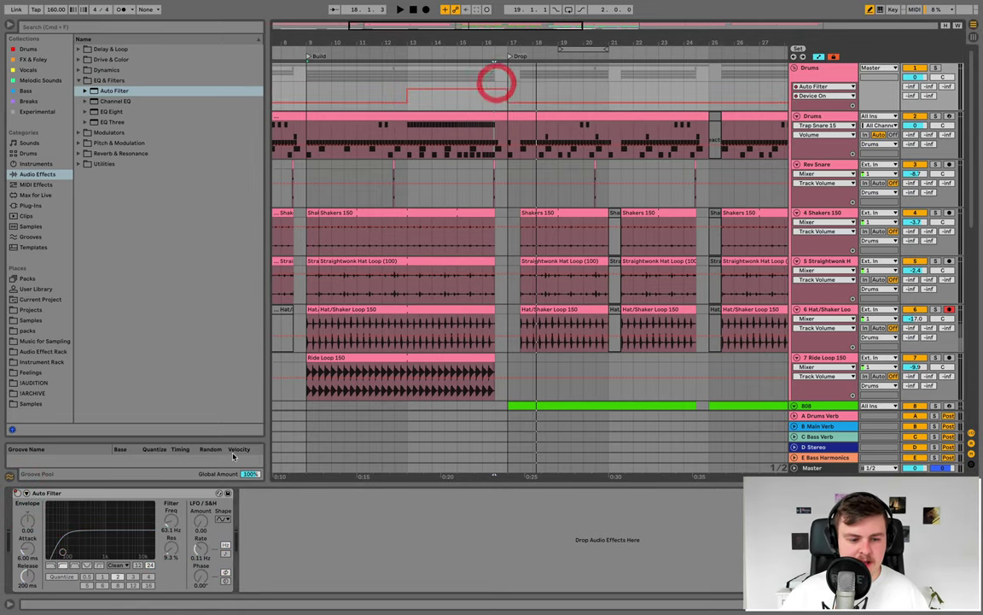
# Automate the Drums group's Auto Filter frequency to rise from bar 13 to 140 Hz at 16.3 and fall back by bar 17
pyautogui.click(172, 519)
pyautogui.click(411, 108)
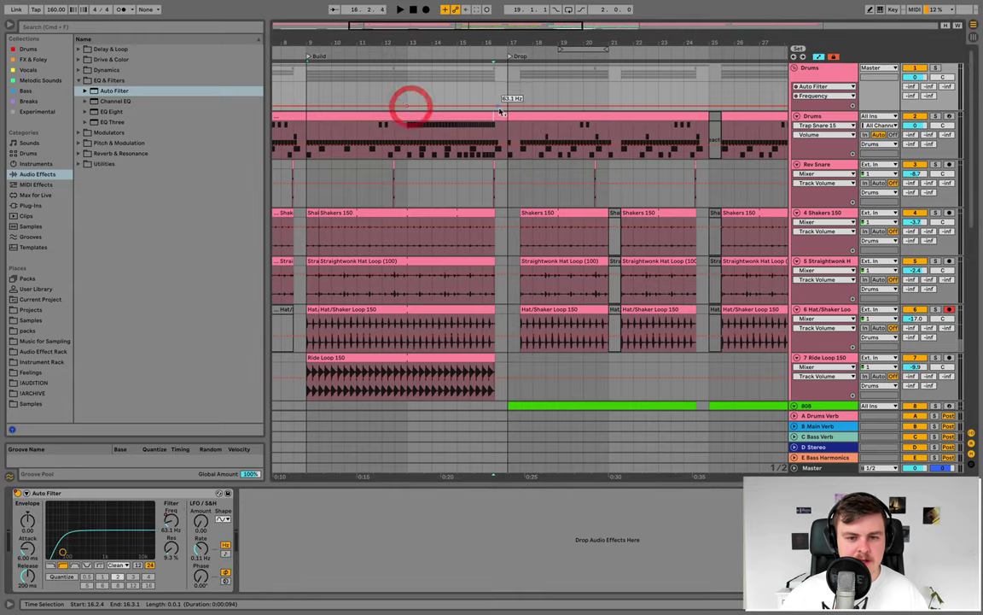
pyautogui.moveTo(488, 109)
pyautogui.mouseDown()
pyautogui.moveTo(483, 97)
pyautogui.moveTo(495, 98)
pyautogui.mouseUp()
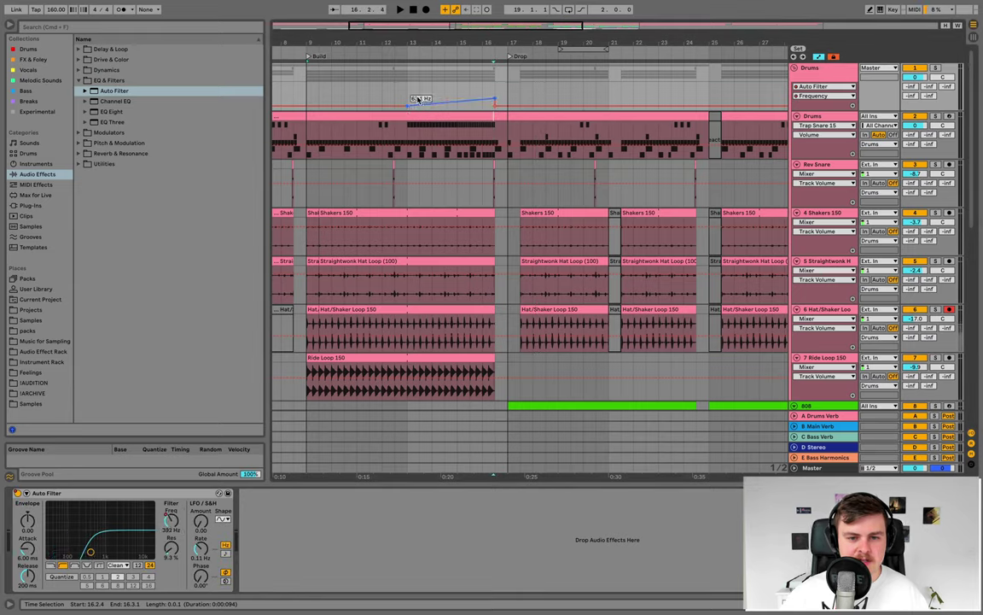
pyautogui.click(477, 52)
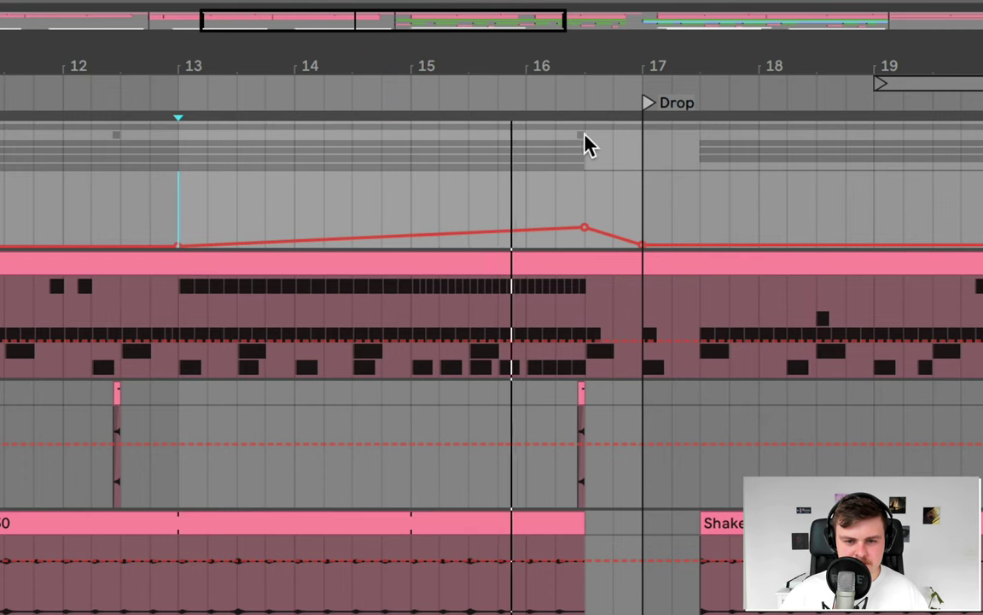
pyautogui.moveTo(585, 228)
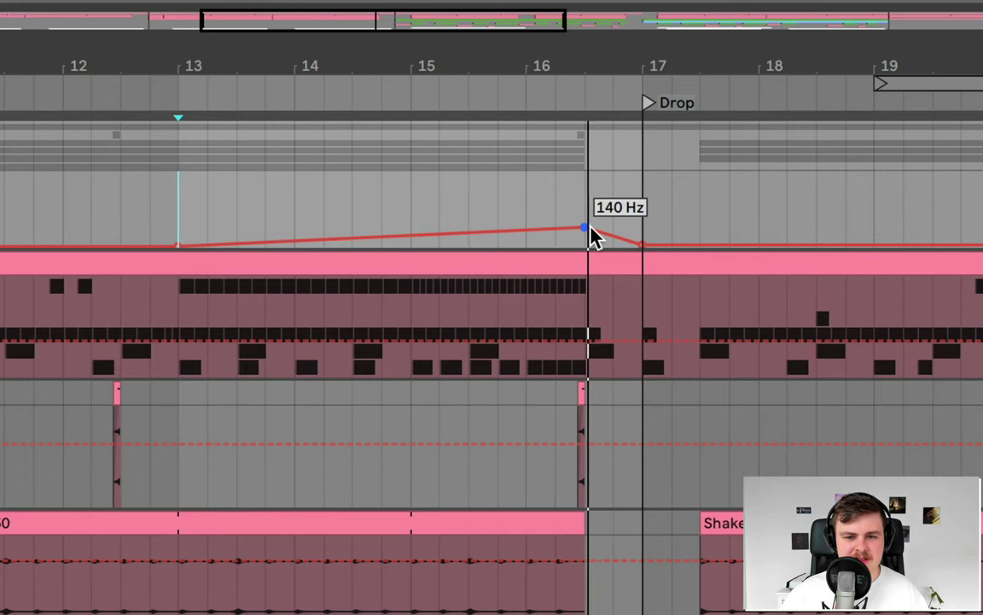
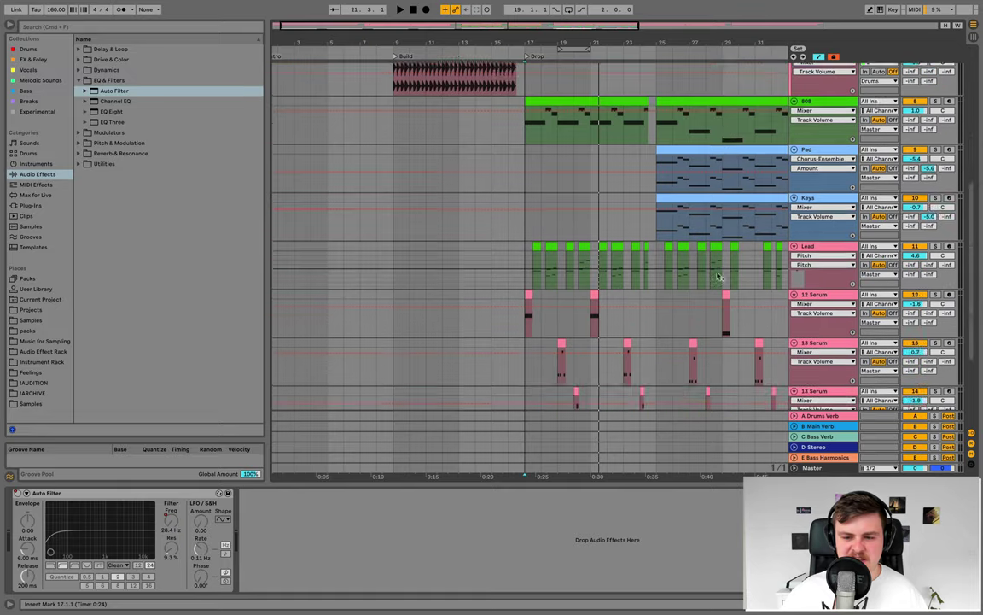
# Insert two new audio tracks below the Vocal BG track
pyautogui.scroll(-3, 722, 277)
pyautogui.click(829, 344)
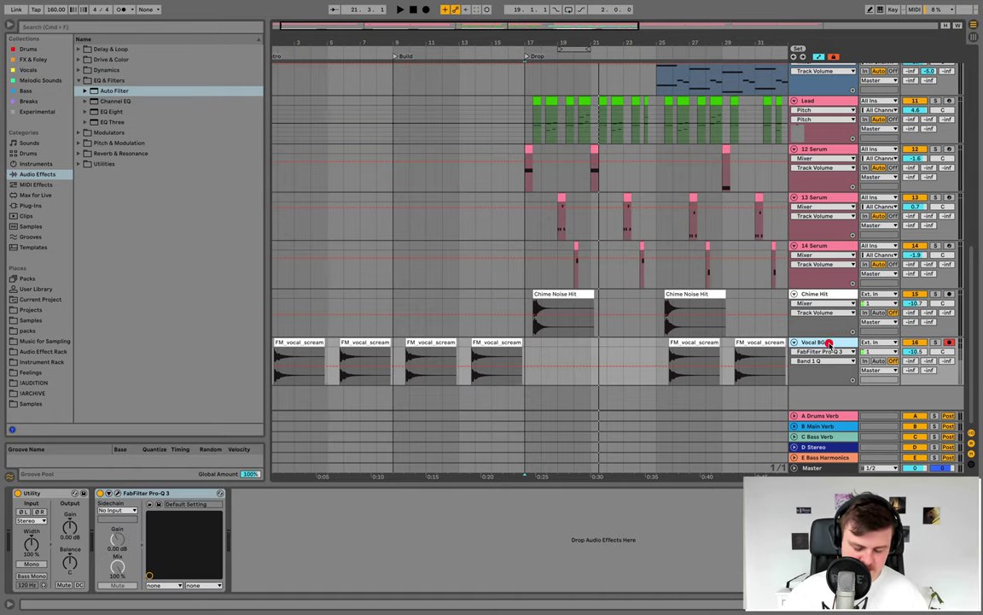
pyautogui.hotkey('ctrl', 't')
pyautogui.hotkey('ctrl', 't')
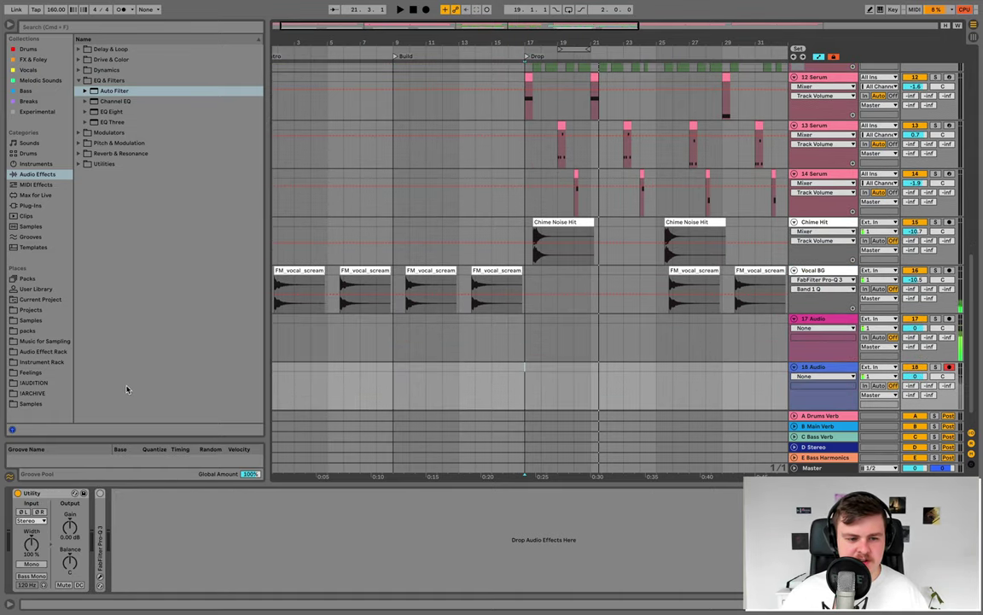
# Place Long Sweep Up.wav at bar 9 on the first new audio track and turn off its Warp
pyautogui.click(31, 403)
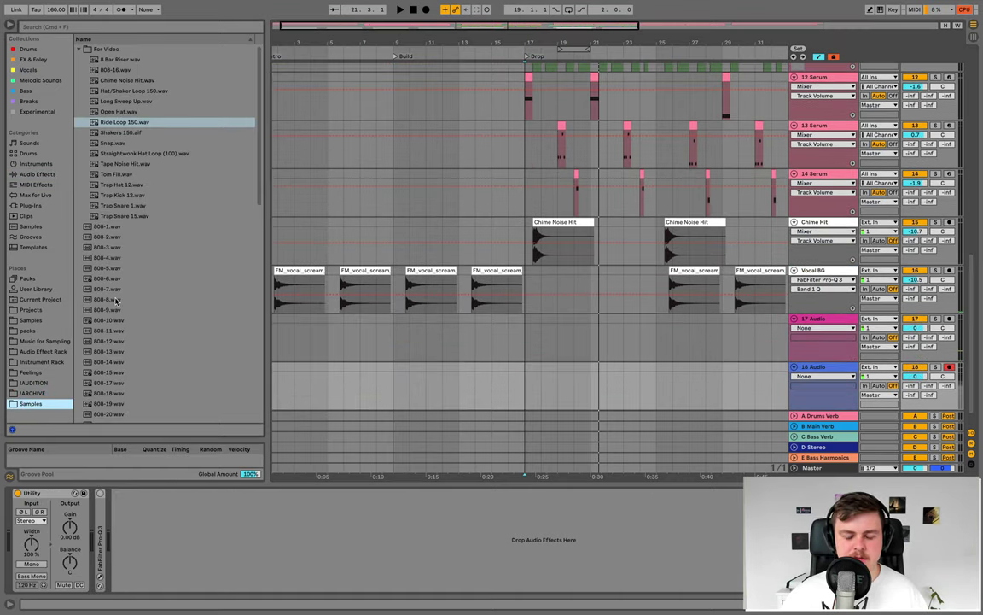
pyautogui.moveTo(126, 101); pyautogui.dragTo(396, 344)
pyautogui.moveTo(546, 498); pyautogui.dragTo(544, 491)
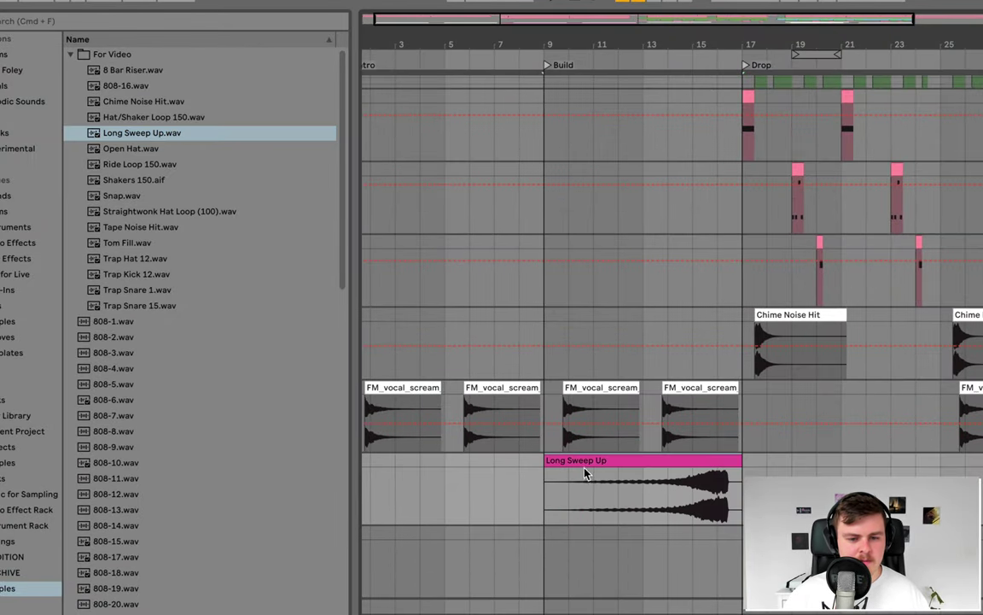
pyautogui.doubleClick(585, 474)
pyautogui.click(128, 420)
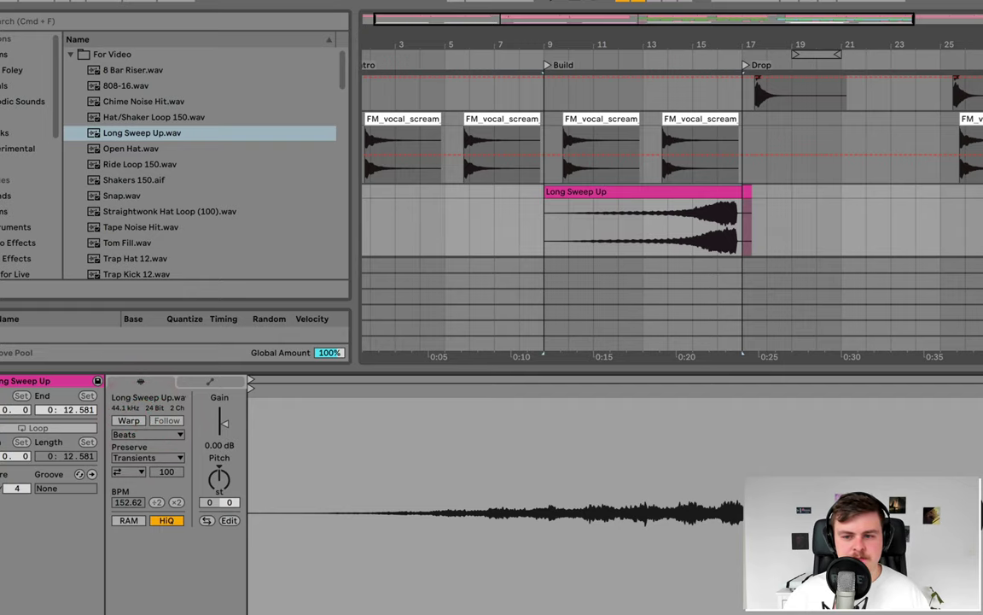
pyautogui.press('super+alt+l')
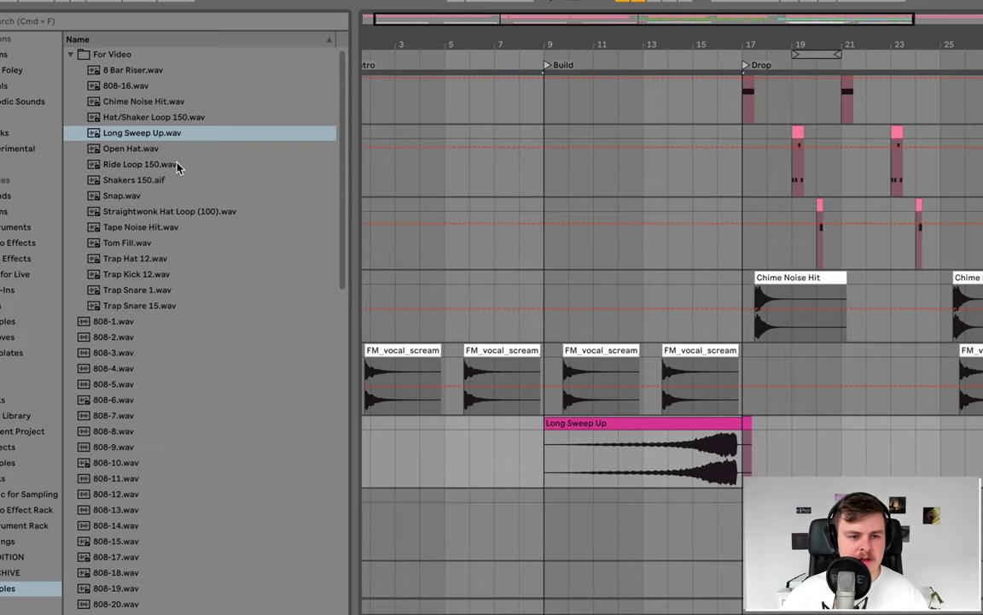
# Place 8 Bar Riser.wav at bar 9 on the second new audio track and turn off its Warp
pyautogui.moveTo(130, 70); pyautogui.dragTo(512, 501)
pyautogui.doubleClick(592, 495)
pyautogui.click(128, 420)
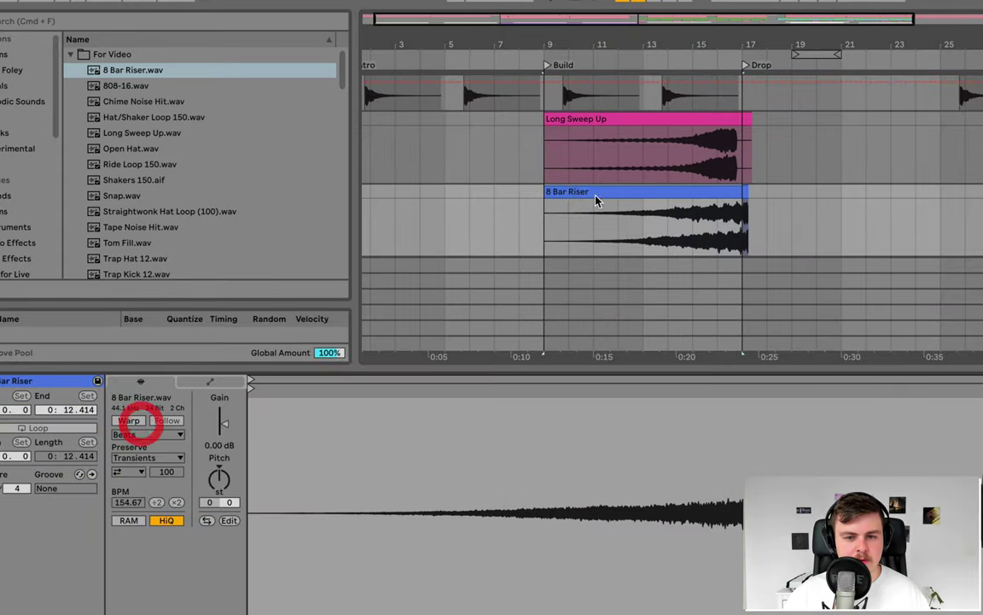
# Trim the end of the 8 Bar Riser clip to about 16.4 and delete the leftover piece after bar 17
pyautogui.moveTo(738, 43); pyautogui.dragTo(751, 128)
pyautogui.moveTo(763, 191); pyautogui.dragTo(727, 188)
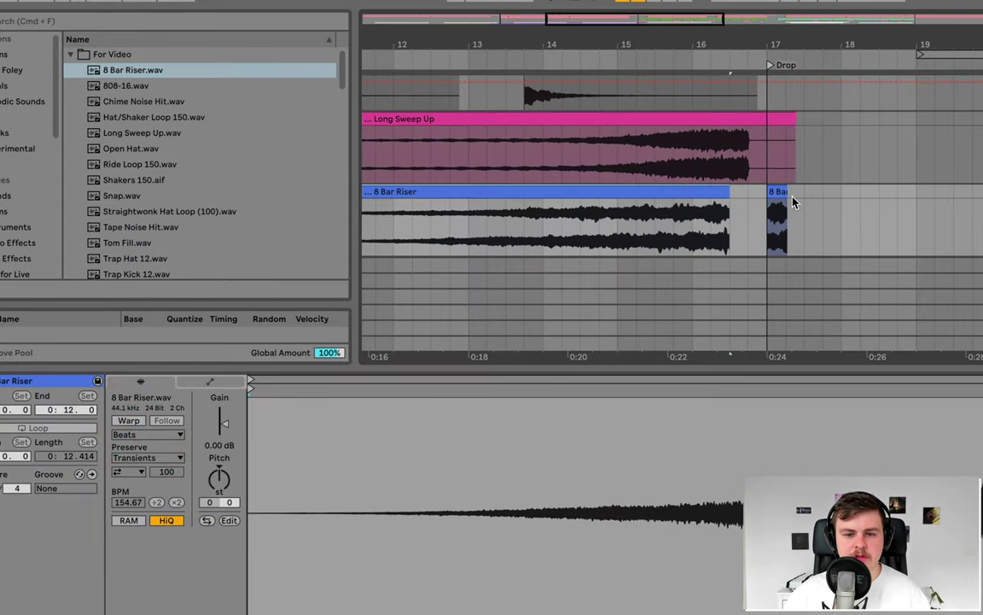
pyautogui.click(775, 192)
pyautogui.press('Delete')
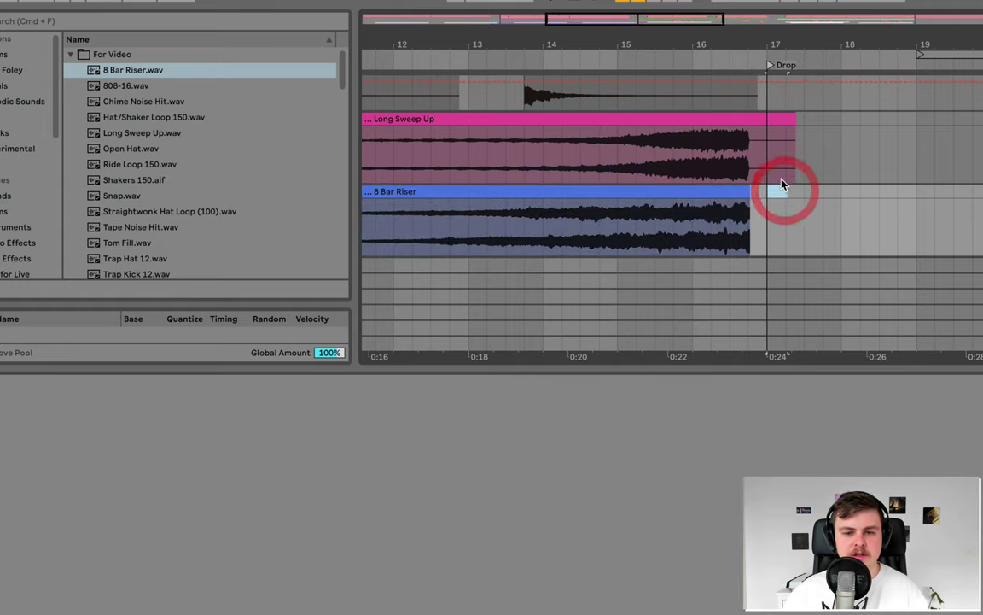
# Play the risers into the drop and set the 8 Bar Riser track's volume to -5.1 dB
pyautogui.moveTo(735, 46); pyautogui.dragTo(735, 69)
pyautogui.click(724, 59)
pyautogui.click(723, 60)
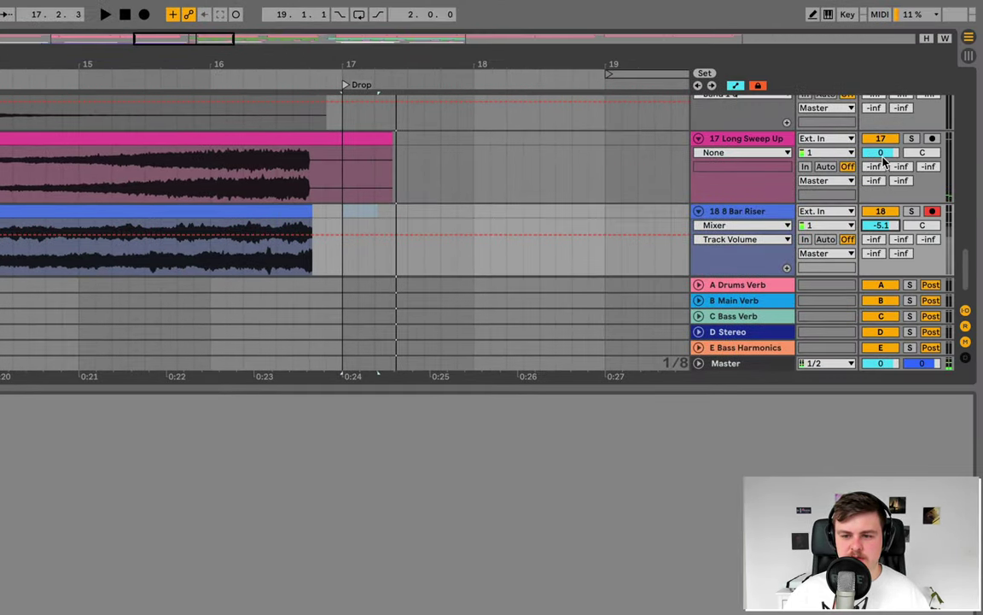
# Move the 8 Bar Riser and Long Sweep Up clips earlier so their audible ends fall at 16.3, before the drop
pyautogui.moveTo(300, 64); pyautogui.dragTo(300, 85)
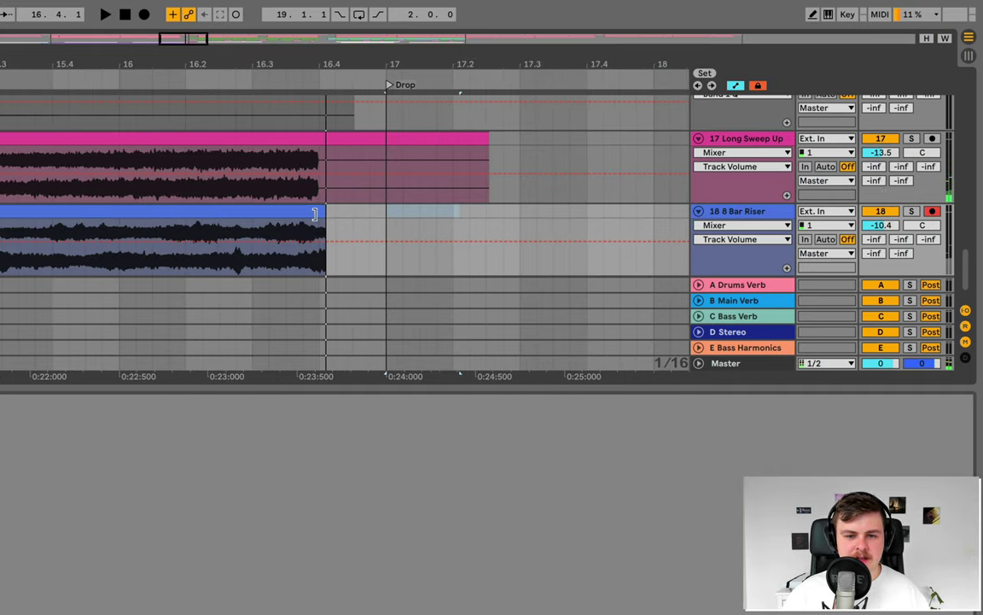
pyautogui.moveTo(314, 214); pyautogui.dragTo(241, 224)
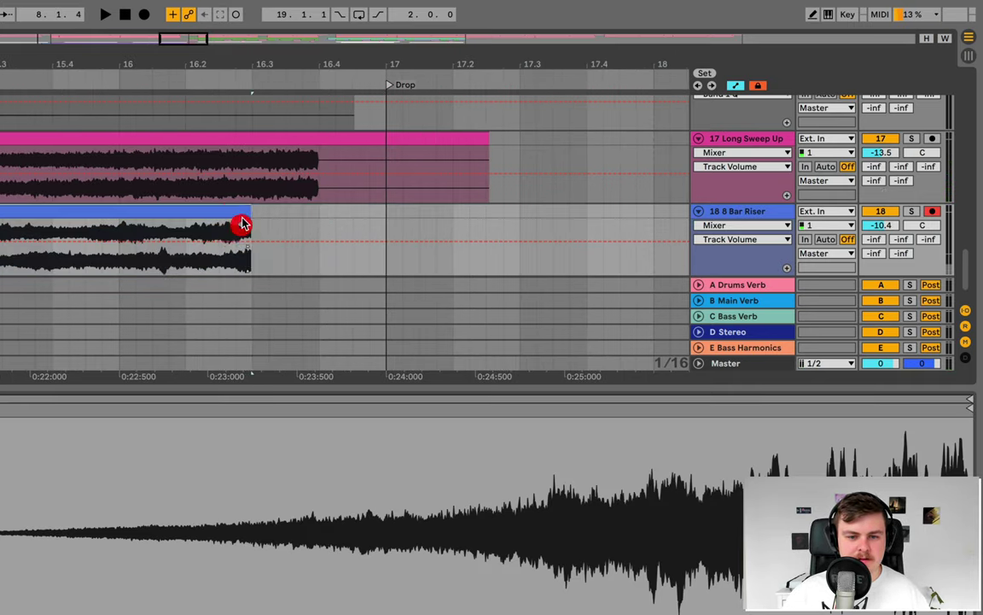
pyautogui.moveTo(242, 67); pyautogui.dragTo(287, 85)
pyautogui.moveTo(465, 140); pyautogui.dragTo(345, 154)
pyautogui.click(207, 79)
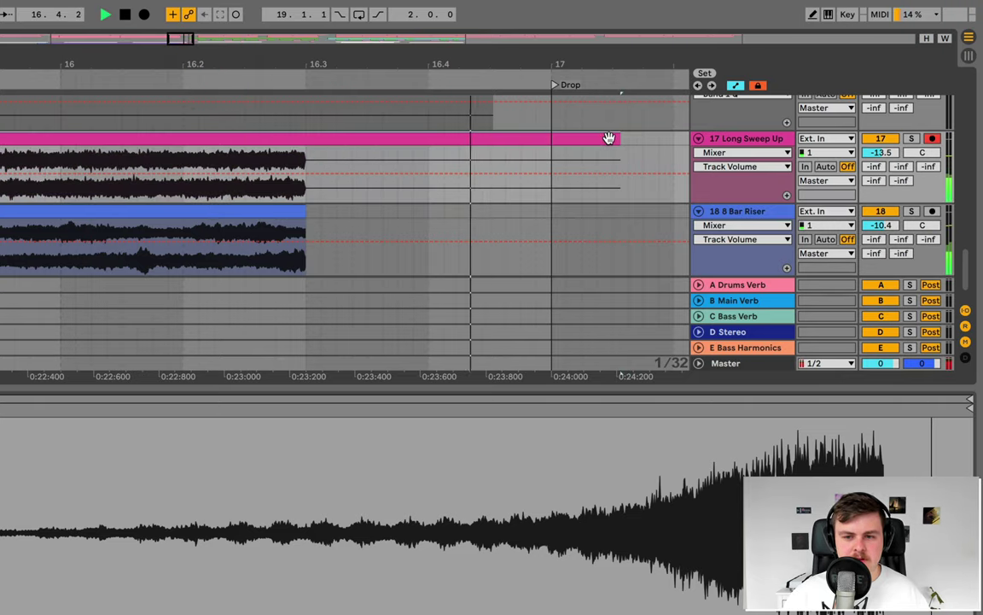
# Trim the silent tail of the Long Sweep Up clip back to 16.3
pyautogui.moveTo(618, 139); pyautogui.dragTo(307, 147)
pyautogui.moveTo(312, 72); pyautogui.dragTo(313, 35)
pyautogui.press('space')
pyautogui.click(744, 140)
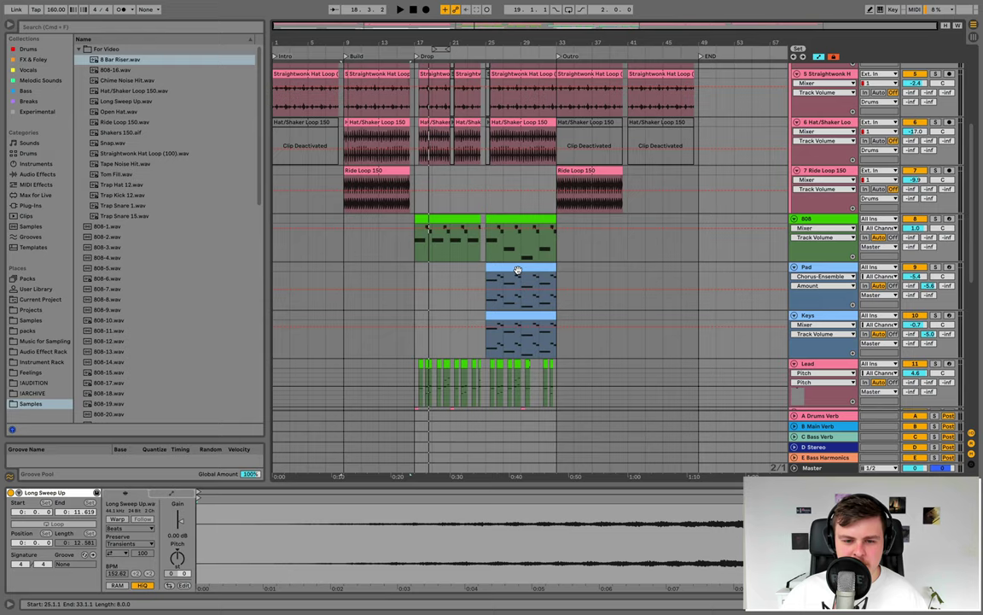
# Copy the Pad and Keys clips from bar 25 to bars 1 and 9, filling the Intro and Build
pyautogui.click(518, 268)
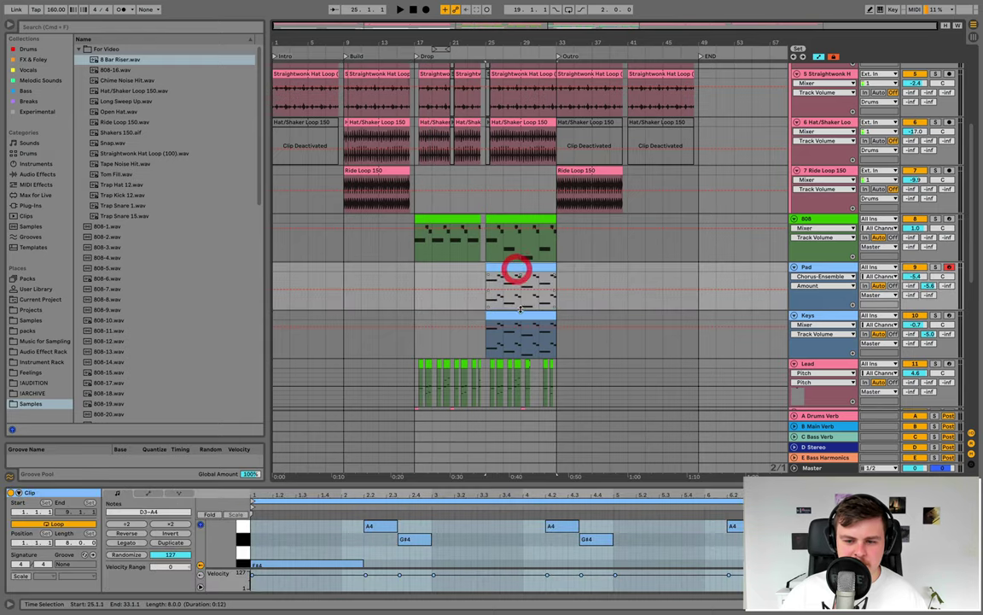
pyautogui.keyDown('shift'); pyautogui.click(517, 317); pyautogui.keyUp('shift')
pyautogui.click(277, 268)
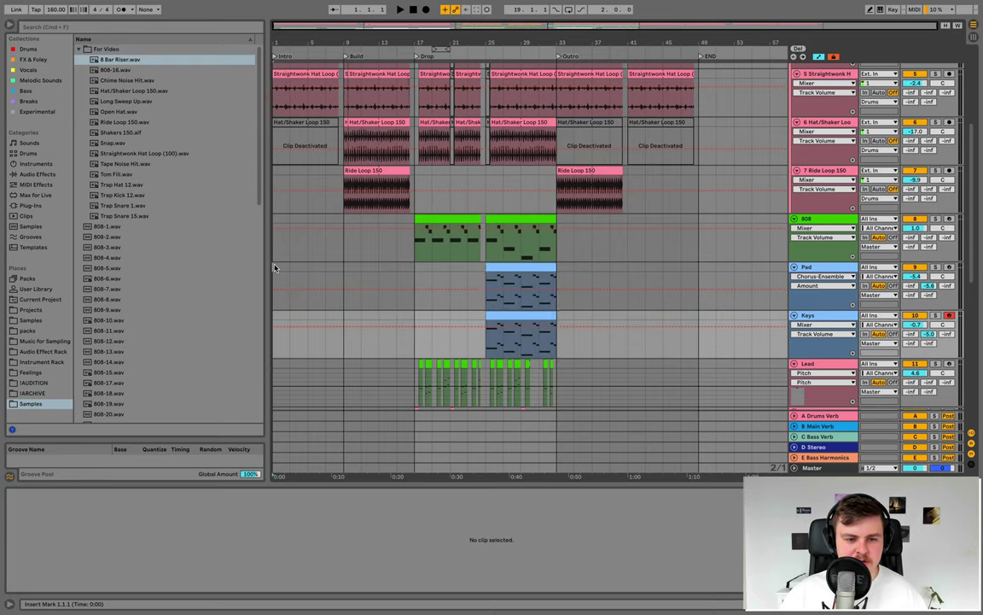
pyautogui.hotkey('ctrl', 'v')
pyautogui.hotkey('ctrl', 'v')
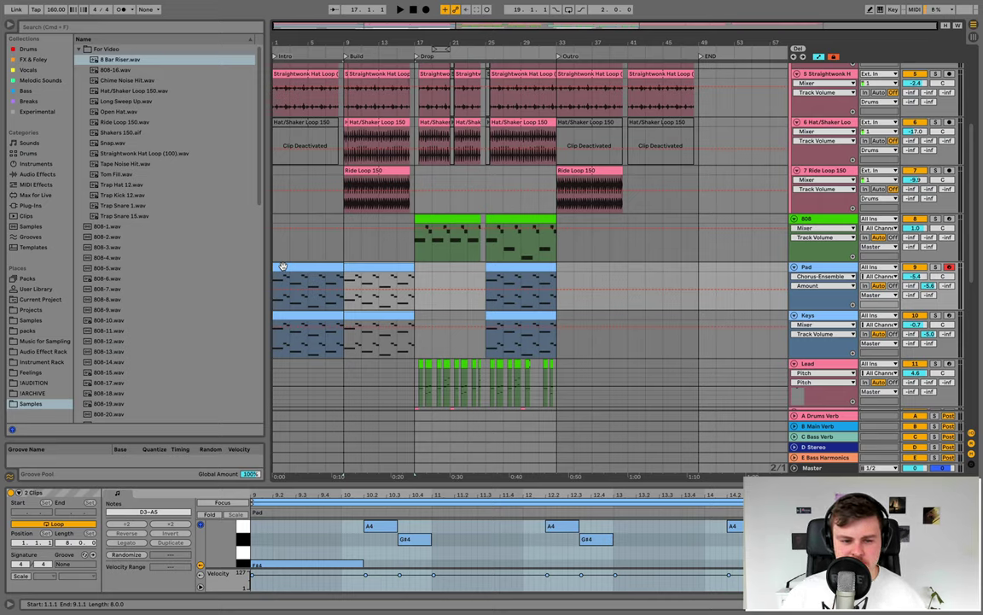
# Play the Intro with the pasted chords and deactivate its Keys clip
pyautogui.click(282, 266)
pyautogui.press('space')
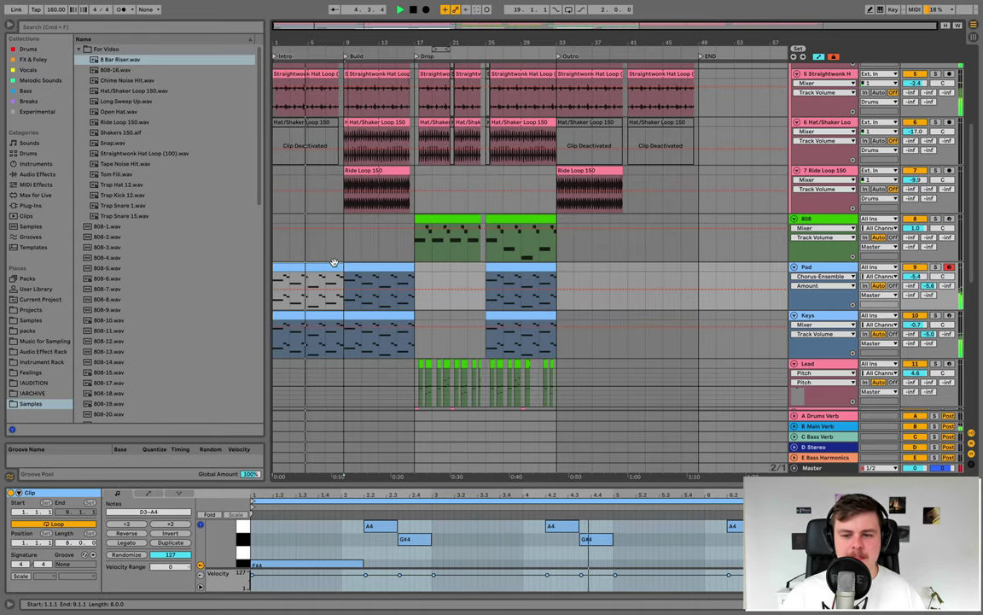
pyautogui.scroll(-8, 334, 262)
pyautogui.press('space')
pyautogui.scroll(8, 334, 262)
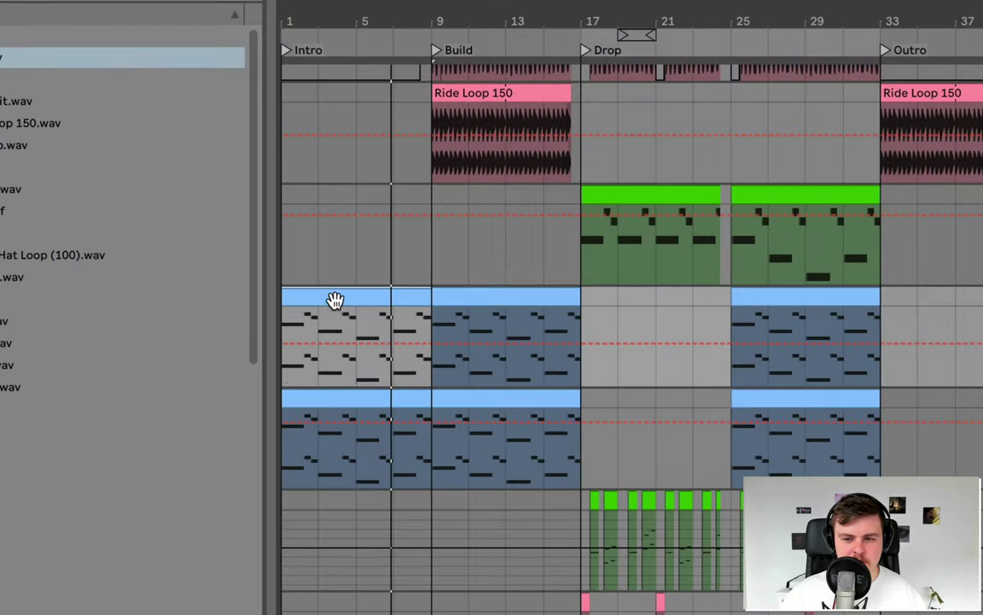
pyautogui.click(361, 410)
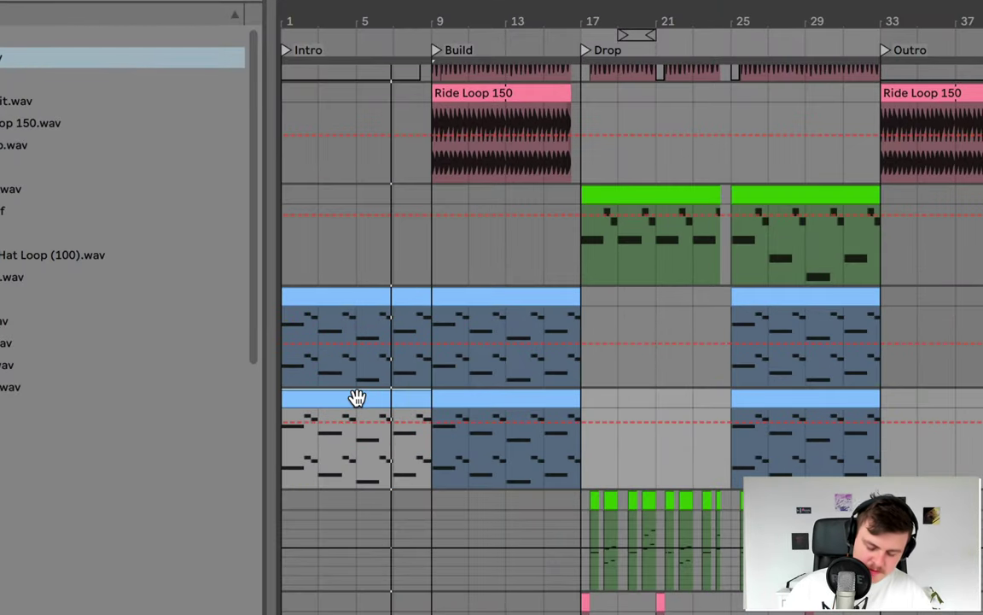
pyautogui.press('0')
# Open the Intro's Pad clip in an enlarged note editor and select its upper-octave notes
pyautogui.click(337, 295)
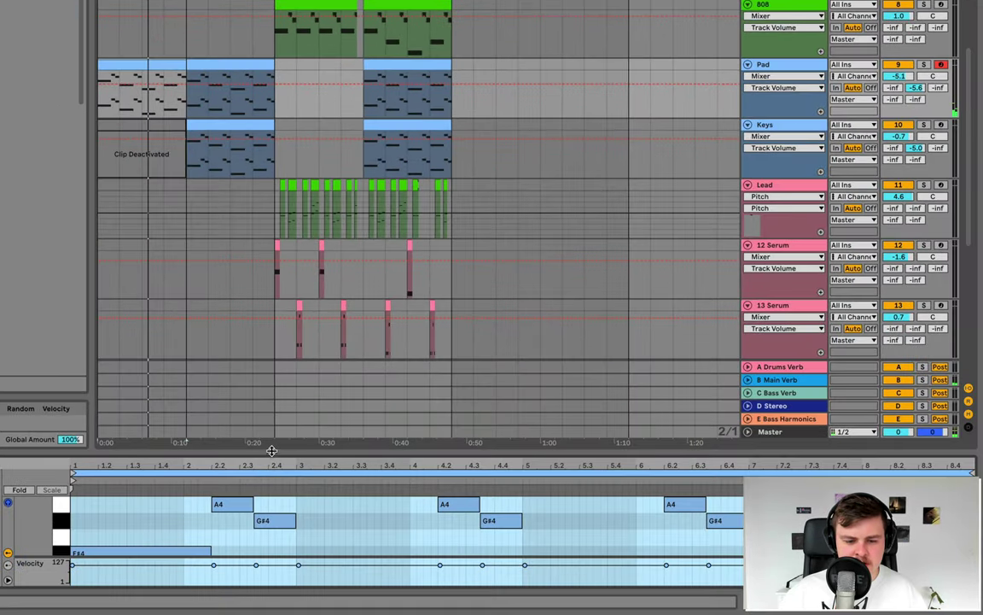
pyautogui.moveTo(272, 453); pyautogui.dragTo(277, 150)
pyautogui.scroll(1, 211, 258)
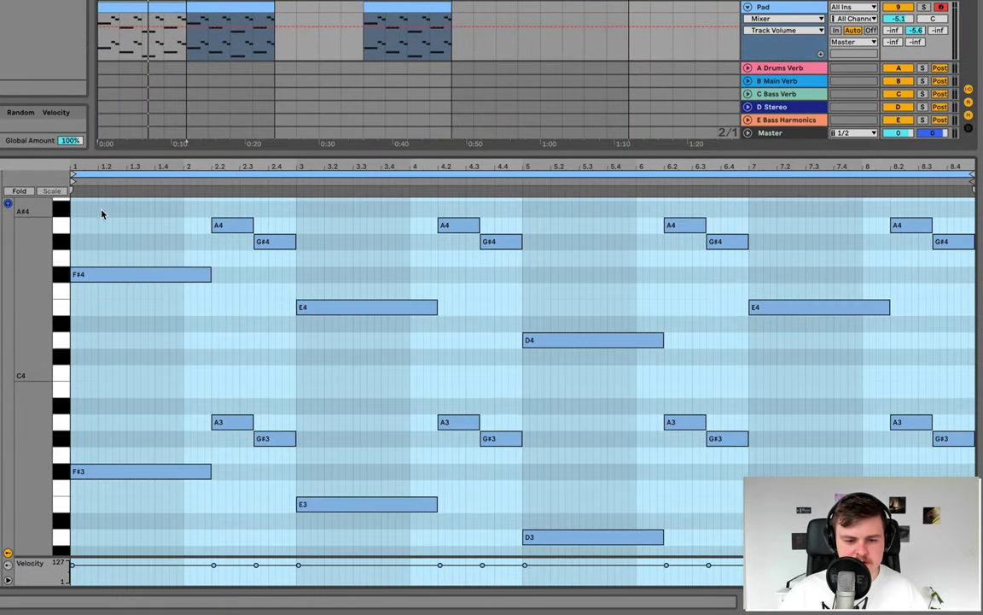
pyautogui.moveTo(101, 212); pyautogui.dragTo(973, 348)
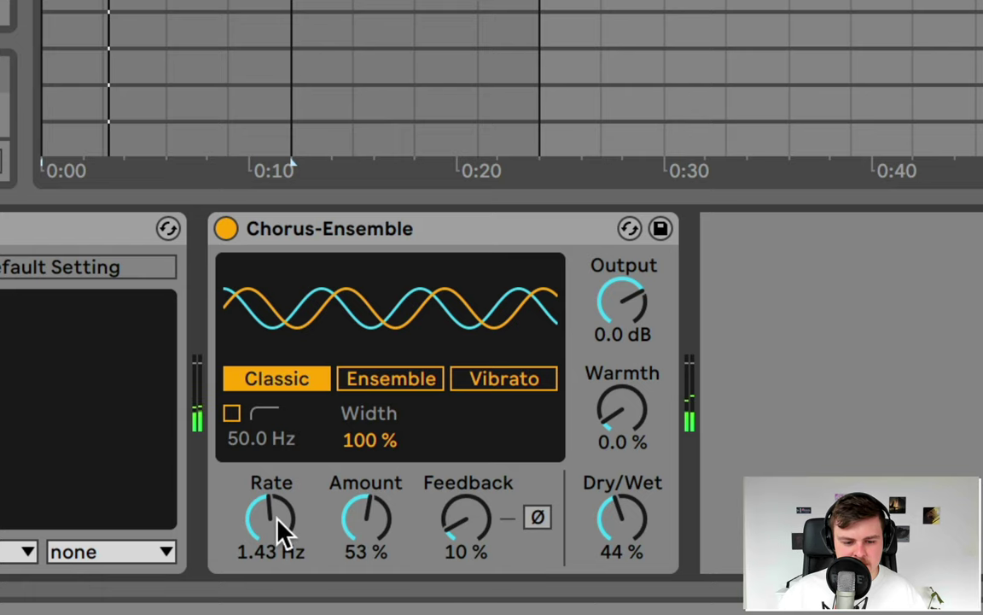
# Set the Pad's Chorus-Ensemble rate to 2.01 Hz and feedback to 35 %, raise its amount, and set the track volume to -2.8 dB
pyautogui.moveTo(282, 530); pyautogui.dragTo(284, 510)
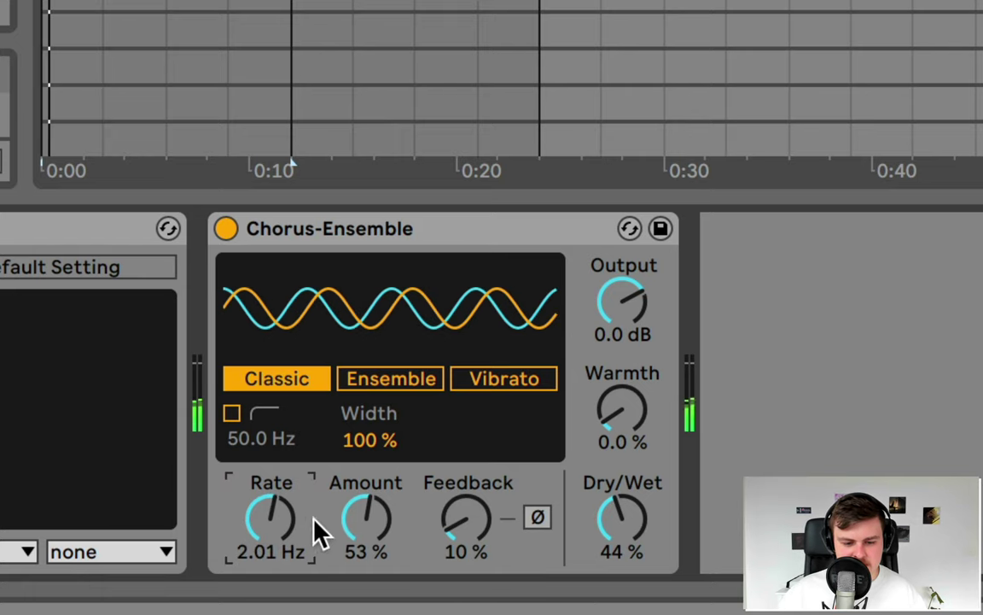
pyautogui.moveTo(453, 527); pyautogui.dragTo(452, 480)
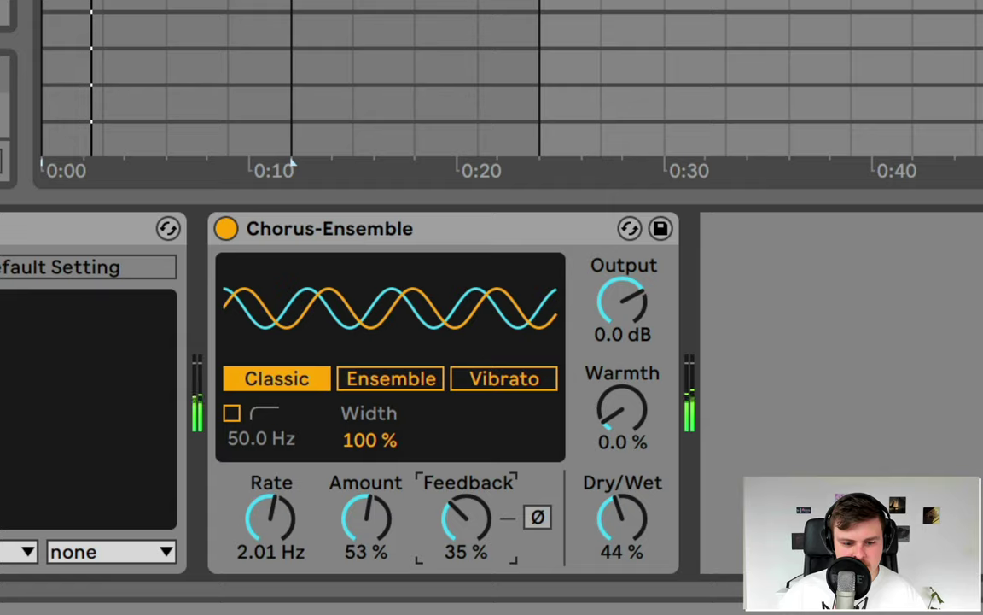
pyautogui.moveTo(395, 531); pyautogui.dragTo(395, 504)
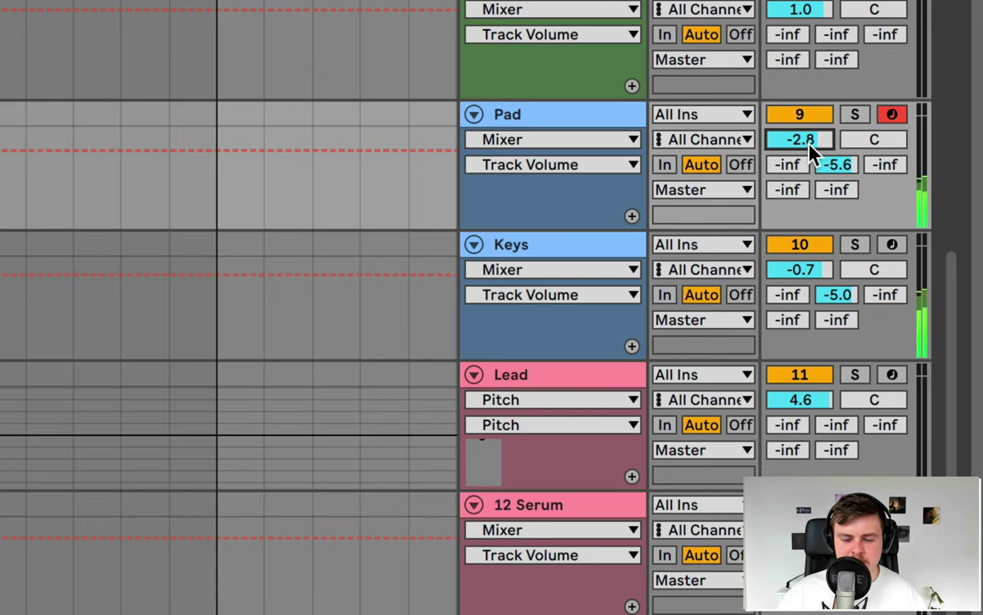
pyautogui.scroll(-1, 812, 152)
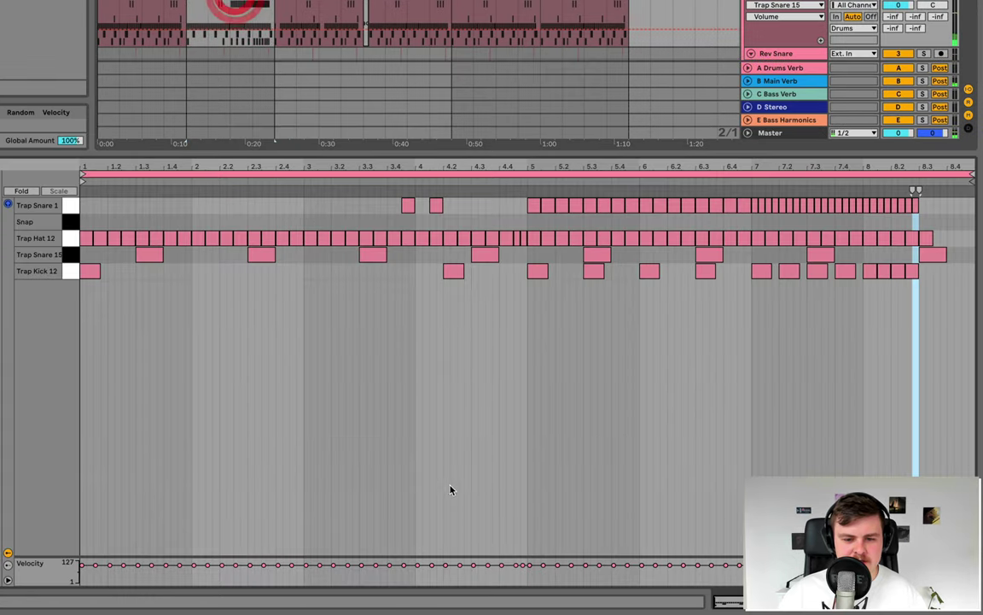
# Copy the drop's first Chime Noise Hit clip to bar 1 on the same track and play the Intro
pyautogui.doubleClick(450, 272)
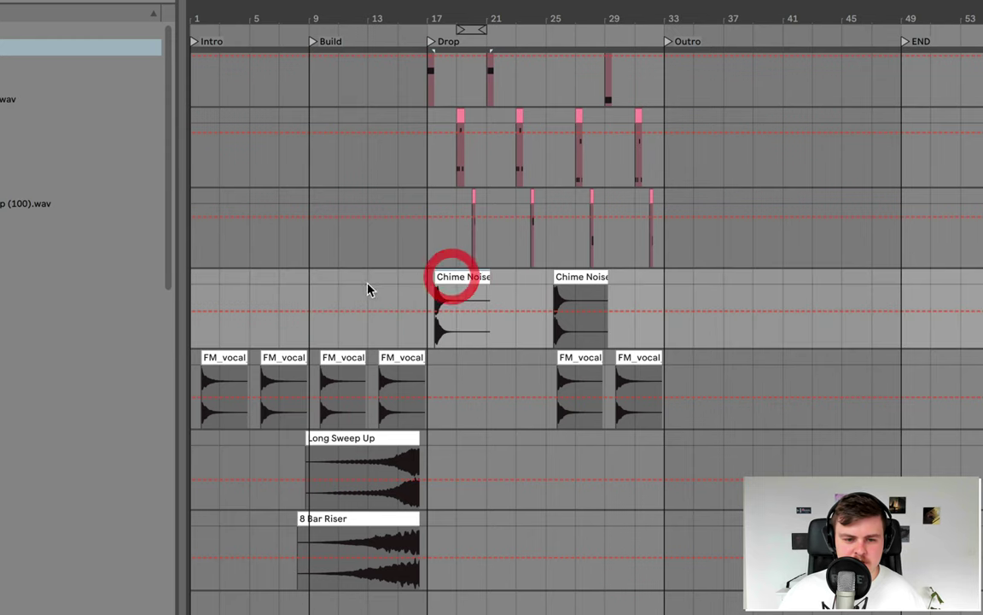
pyautogui.click(195, 276)
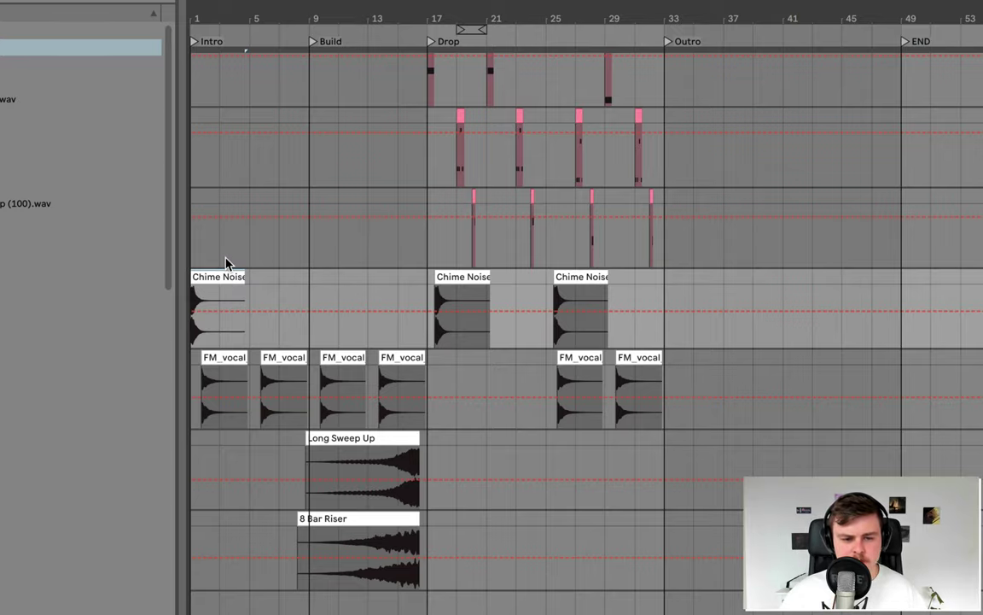
pyautogui.press('space')
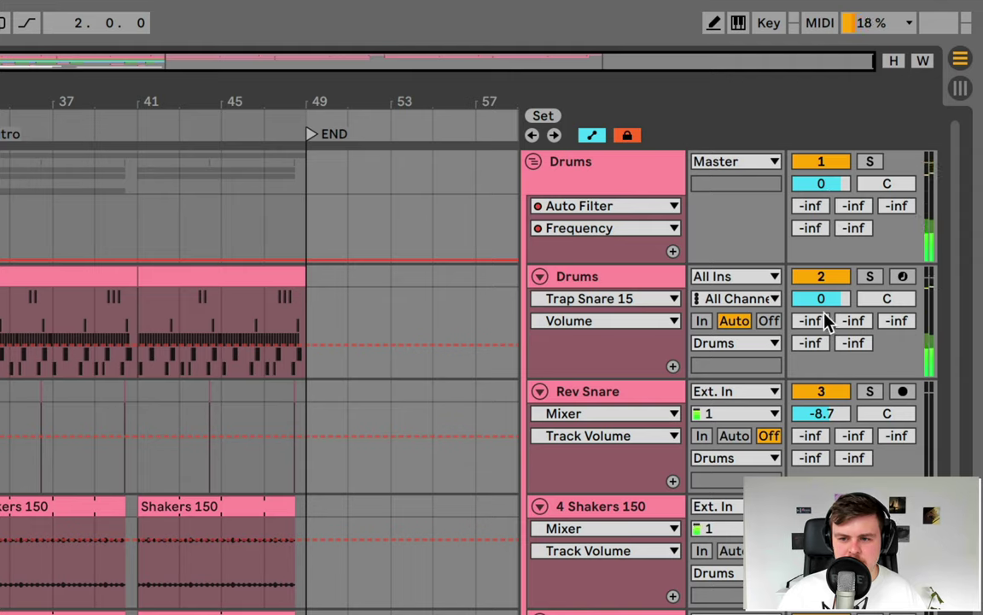
pyautogui.click(820, 298)
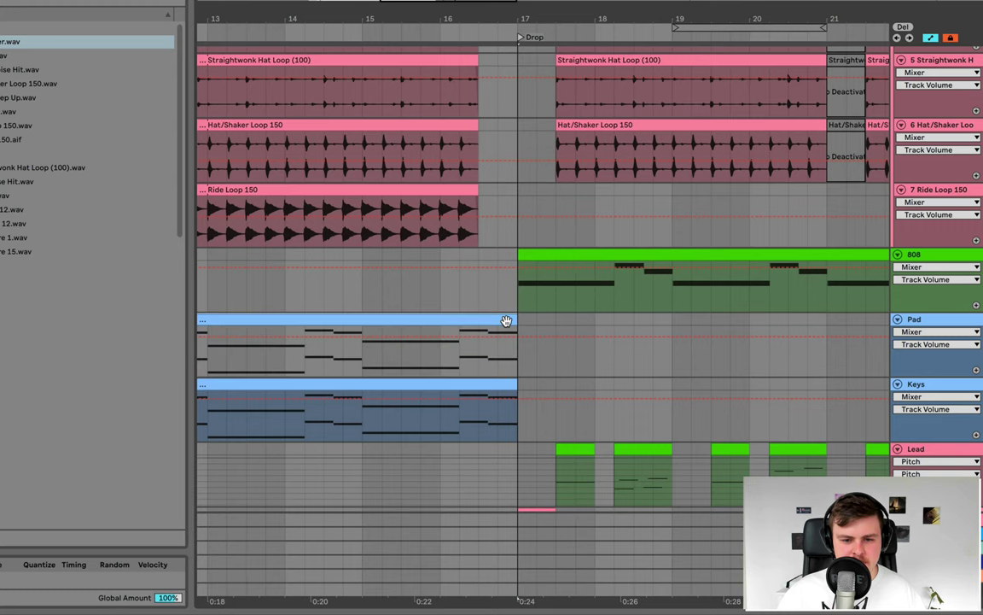
# Trim the ends of the Build's Pad and Keys clips to 15.3
pyautogui.moveTo(512, 320); pyautogui.dragTo(413, 321)
pyautogui.click(340, 39)
pyautogui.moveTo(433, 384); pyautogui.dragTo(409, 384)
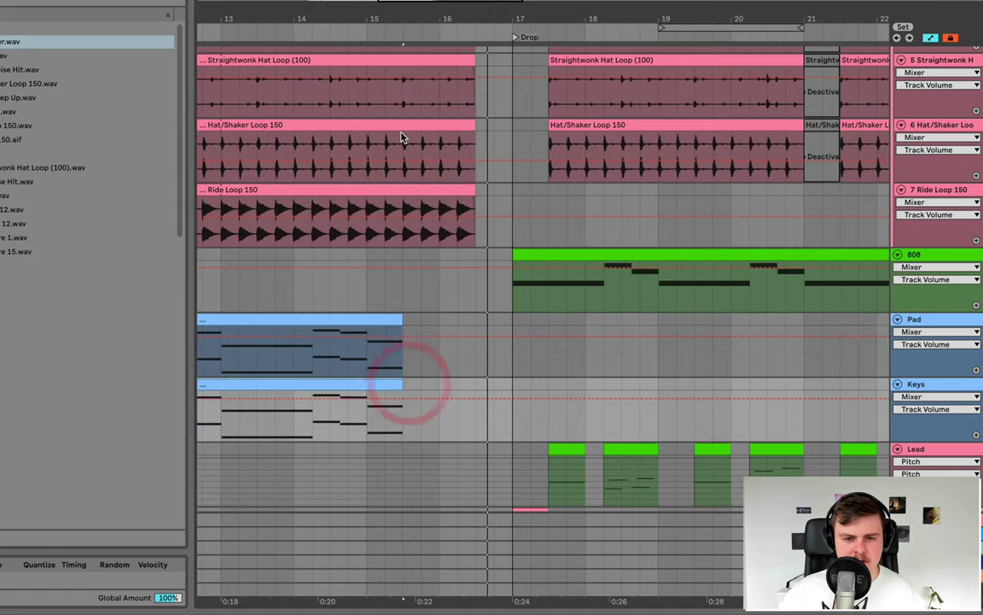
# Insert a new audio track below Ride Loop 150 and place Tom Fill.wav on it at 15.3
pyautogui.click(958, 192)
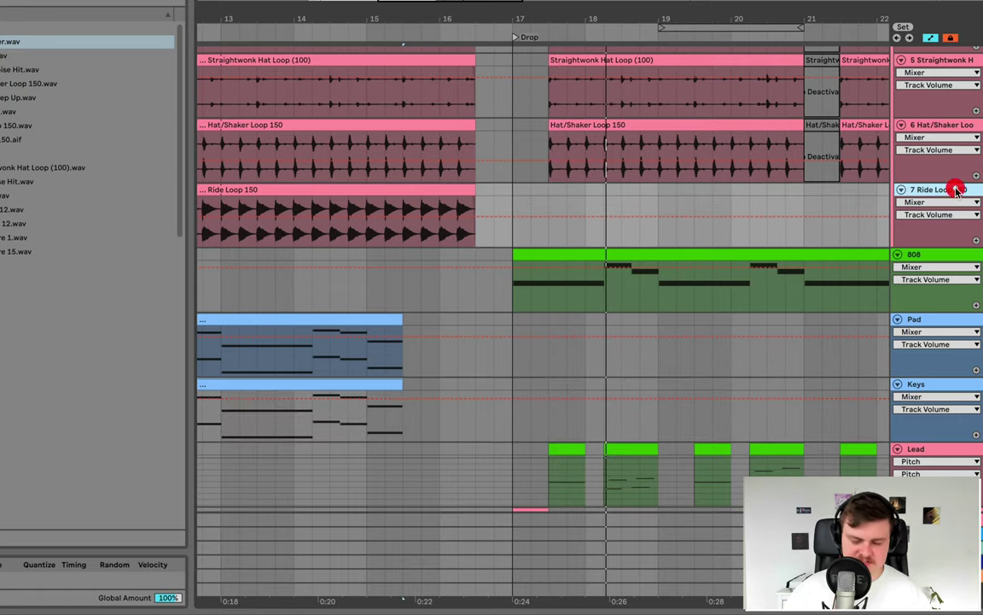
pyautogui.hotkey('ctrl', 't')
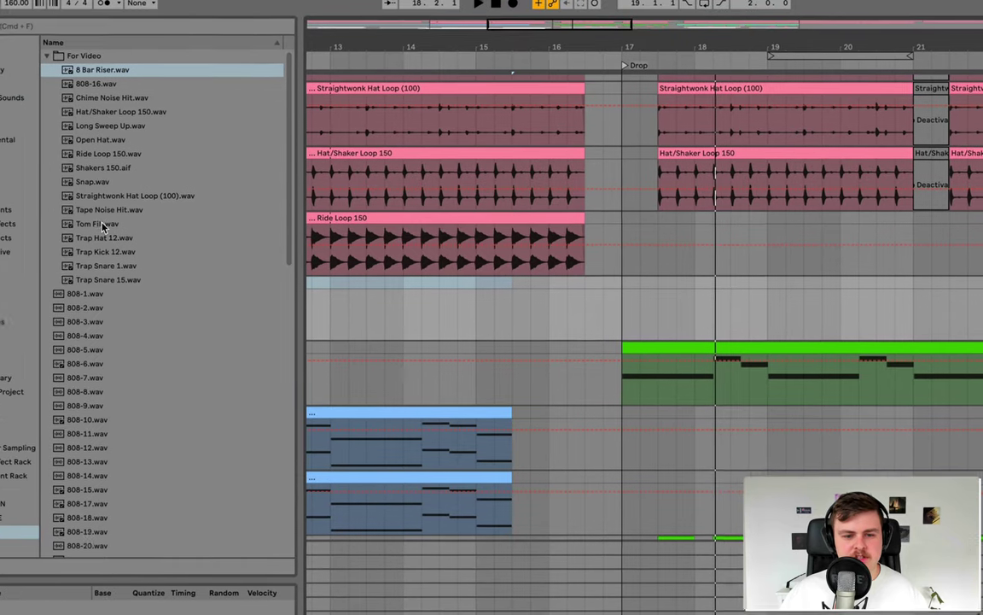
pyautogui.moveTo(5, 195); pyautogui.dragTo(413, 280)
pyautogui.moveTo(529, 308); pyautogui.dragTo(518, 299)
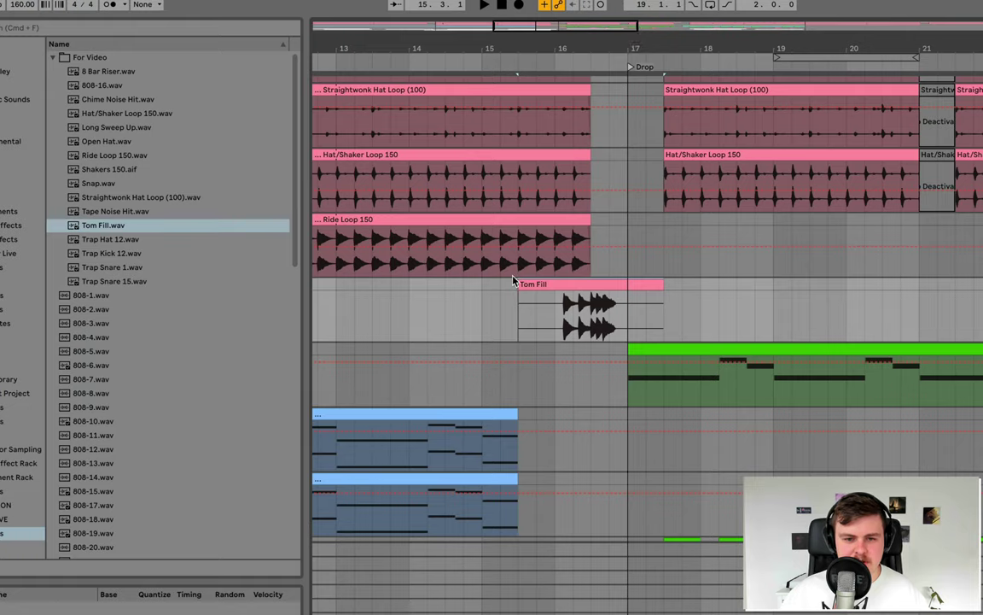
# Trim the Tom Fill clip to span 16.4 to bar 17 and set its transient loop mode to off with an envelope of 53
pyautogui.moveTo(519, 284); pyautogui.dragTo(584, 289)
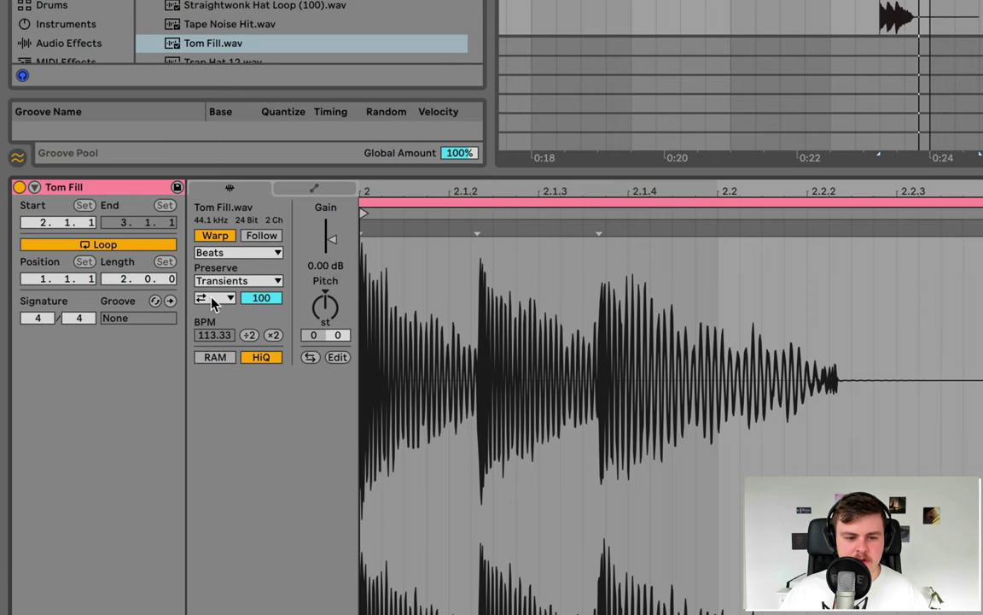
pyautogui.click(211, 298)
pyautogui.click(217, 316)
pyautogui.moveTo(263, 298); pyautogui.dragTo(263, 358)
pyautogui.press('space')
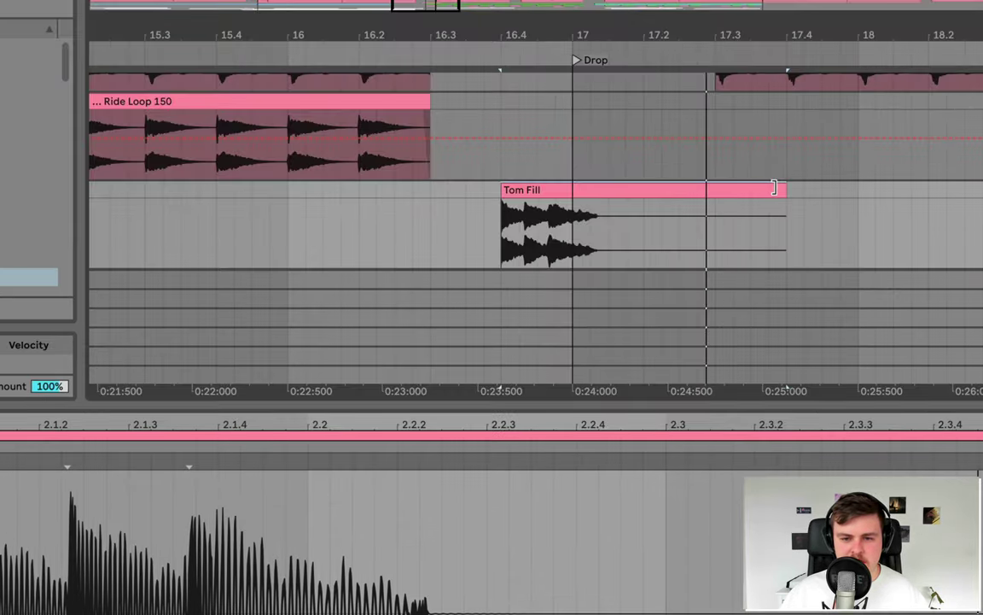
pyautogui.moveTo(774, 187); pyautogui.dragTo(576, 190)
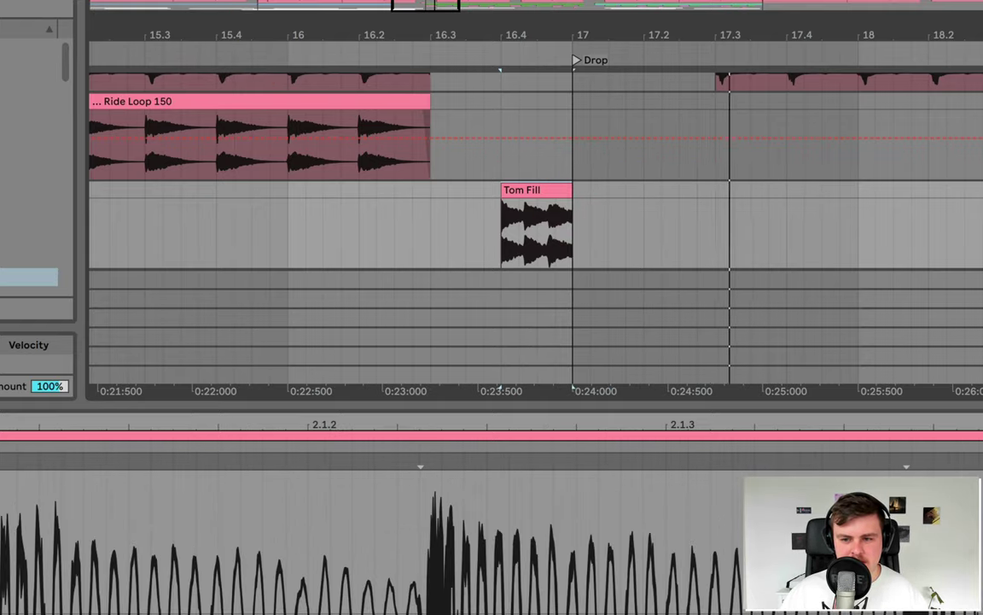
# Copy the Tom Fill to the end of the Intro and shift its sample start to 1.3.3, spanning 8.3.3 to bar 9
pyautogui.press('x')
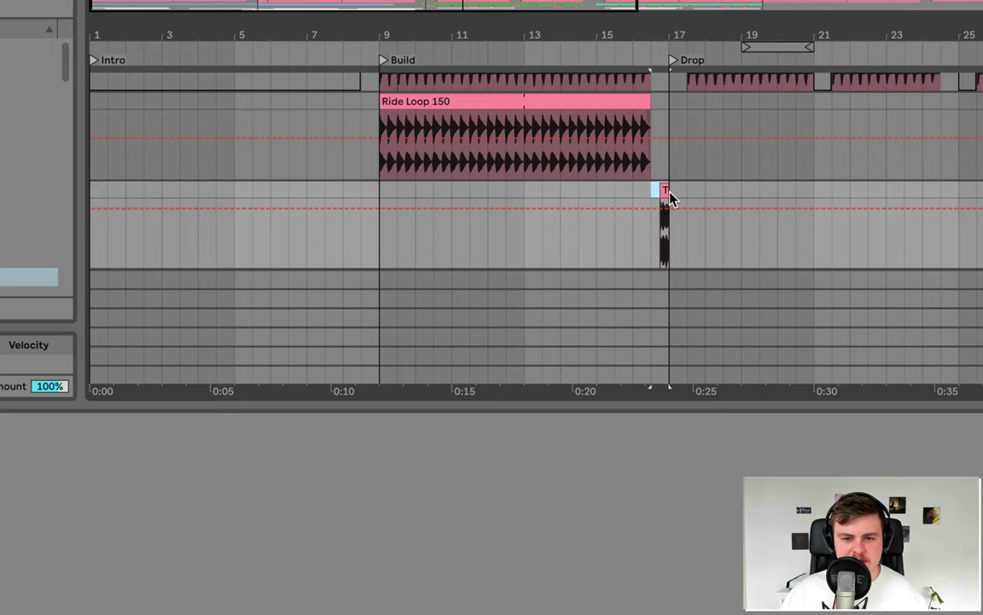
pyautogui.moveTo(663, 193); pyautogui.dragTo(362, 187)
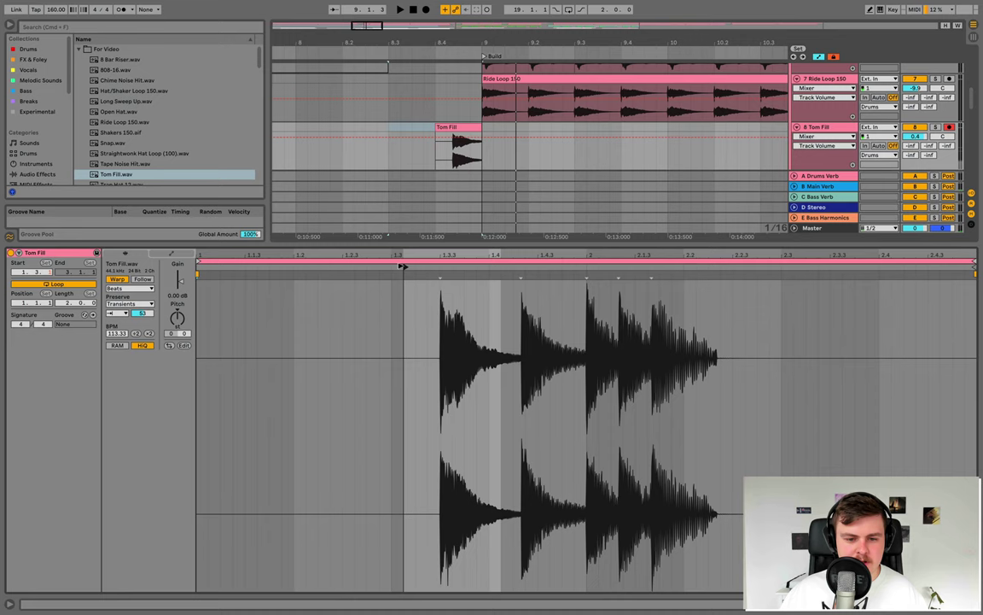
pyautogui.moveTo(402, 265)
pyautogui.mouseDown()
pyautogui.moveTo(393, 265)
pyautogui.moveTo(440, 266)
pyautogui.mouseUp()
pyautogui.moveTo(461, 127)
pyautogui.mouseDown()
pyautogui.moveTo(413, 127)
pyautogui.moveTo(496, 127)
pyautogui.mouseUp()
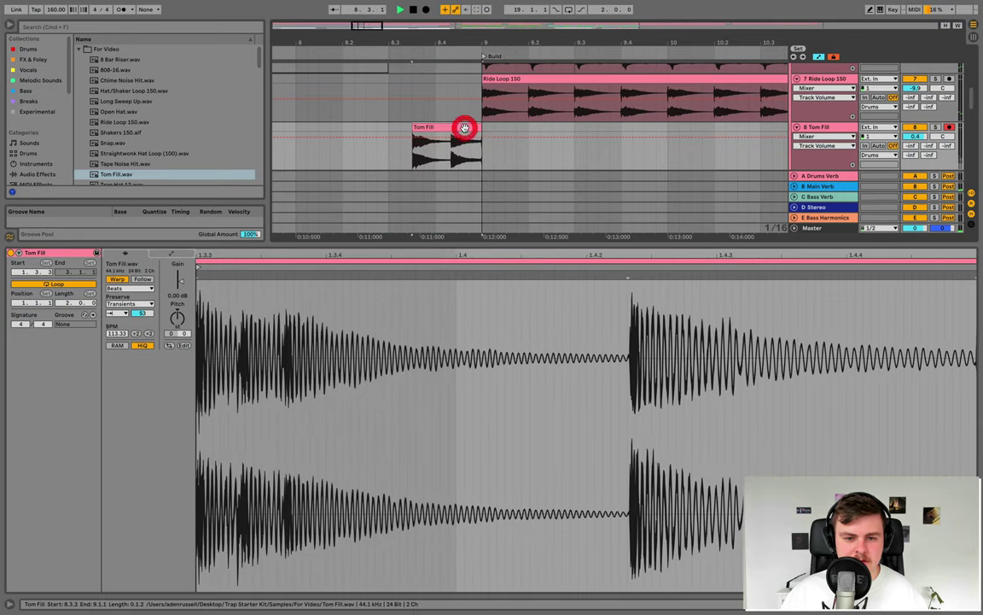
# Play the Intro's Tom Fill into the Build and examine the end of the clip at bar 9
pyautogui.press('space')
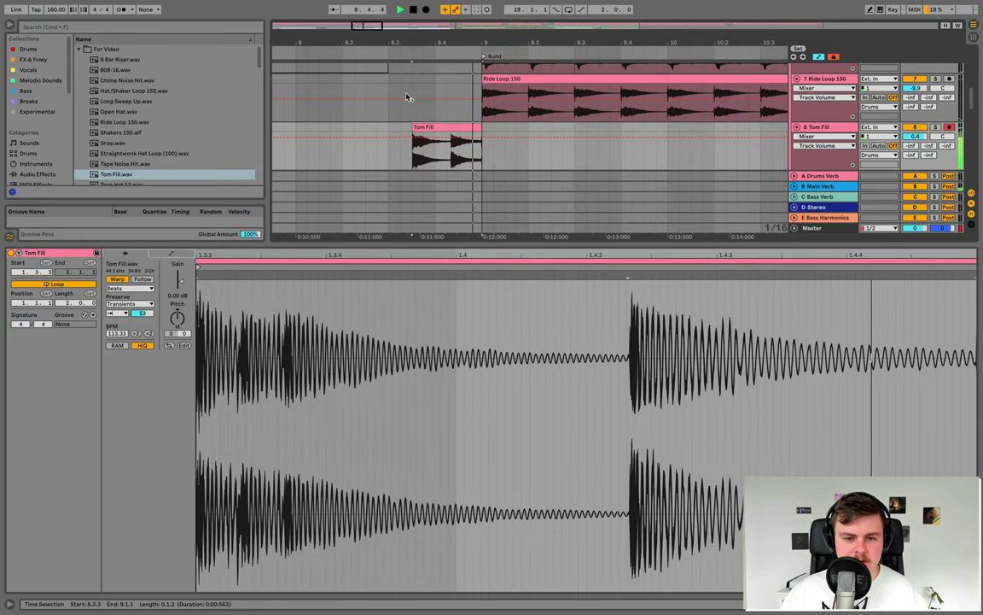
pyautogui.click(358, 51)
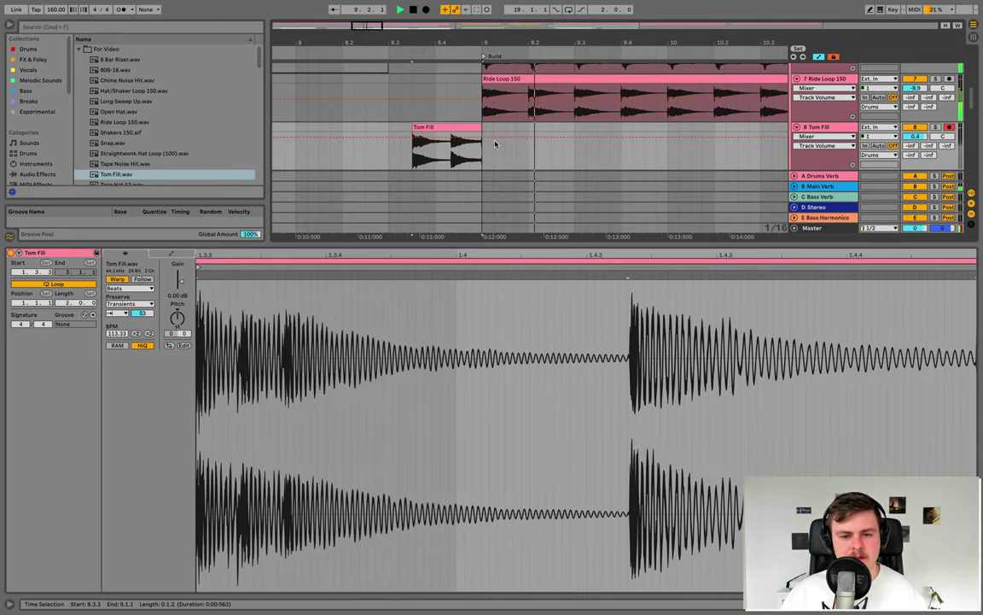
pyautogui.moveTo(474, 44); pyautogui.dragTo(541, 154)
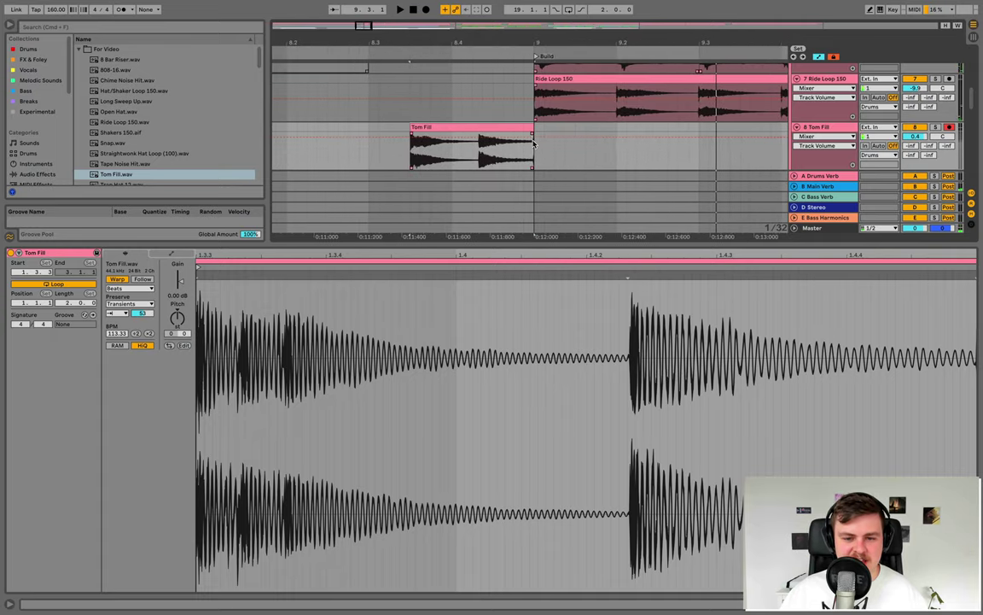
pyautogui.click(530, 135)
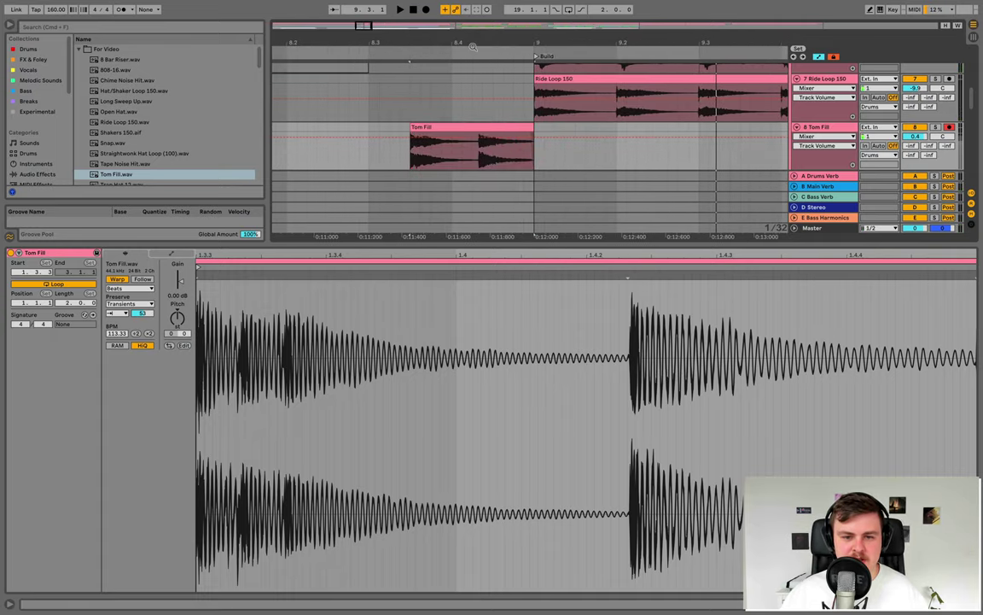
# Copy the 14 Serum clip at bar 19 to bar 13 on the same track, in the Build
pyautogui.moveTo(510, 256); pyautogui.dragTo(500, 171)
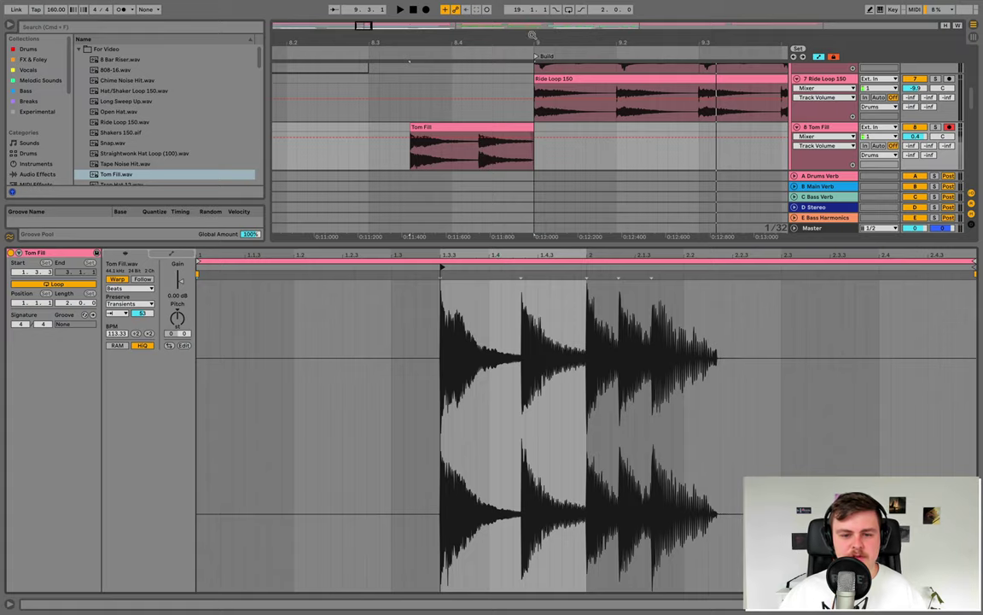
pyautogui.moveTo(532, 45); pyautogui.dragTo(379, 44)
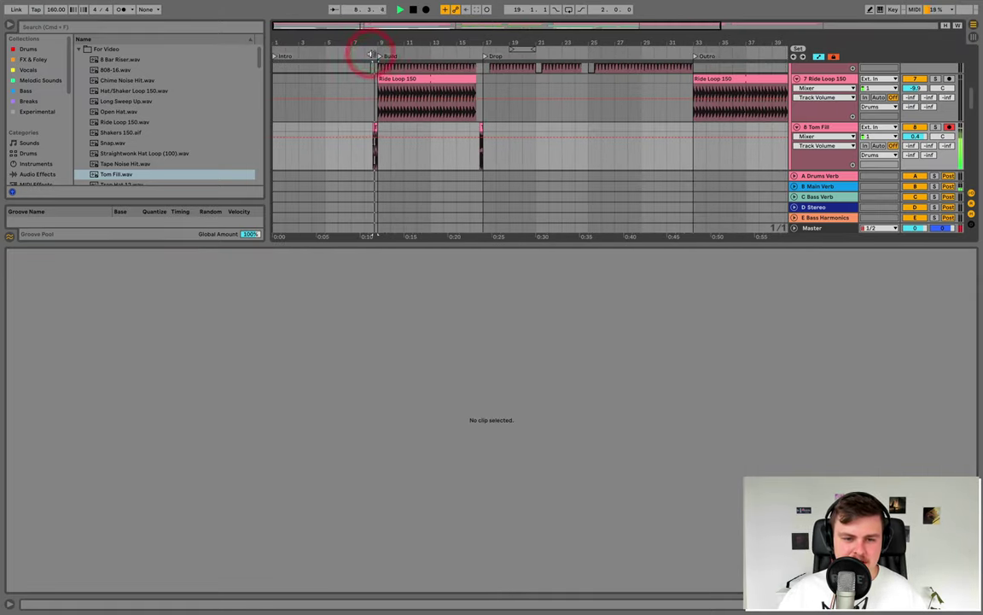
pyautogui.moveTo(481, 47); pyautogui.dragTo(472, 50)
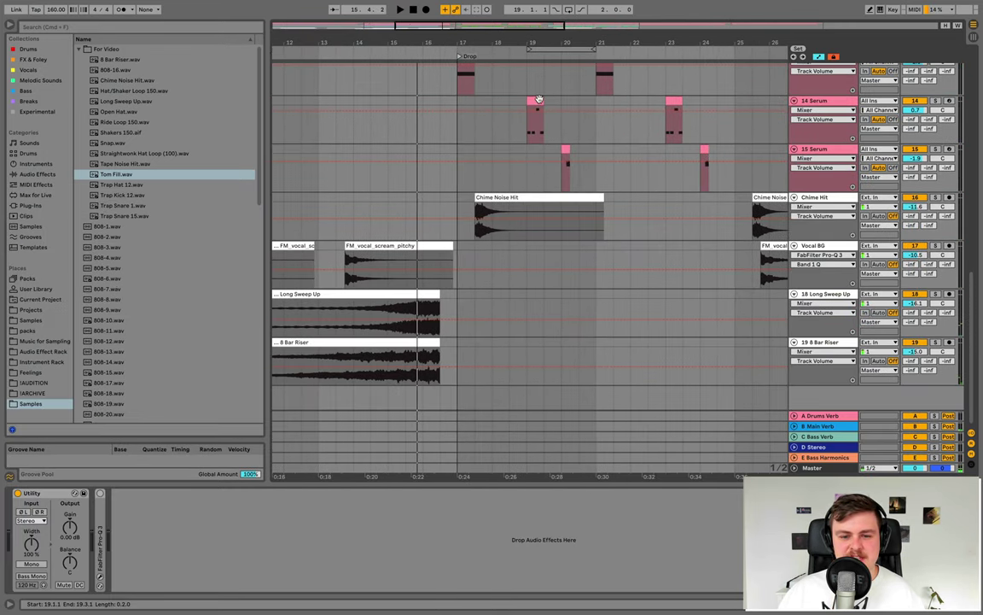
pyautogui.click(539, 99)
pyautogui.hscroll(-5, 539, 101)
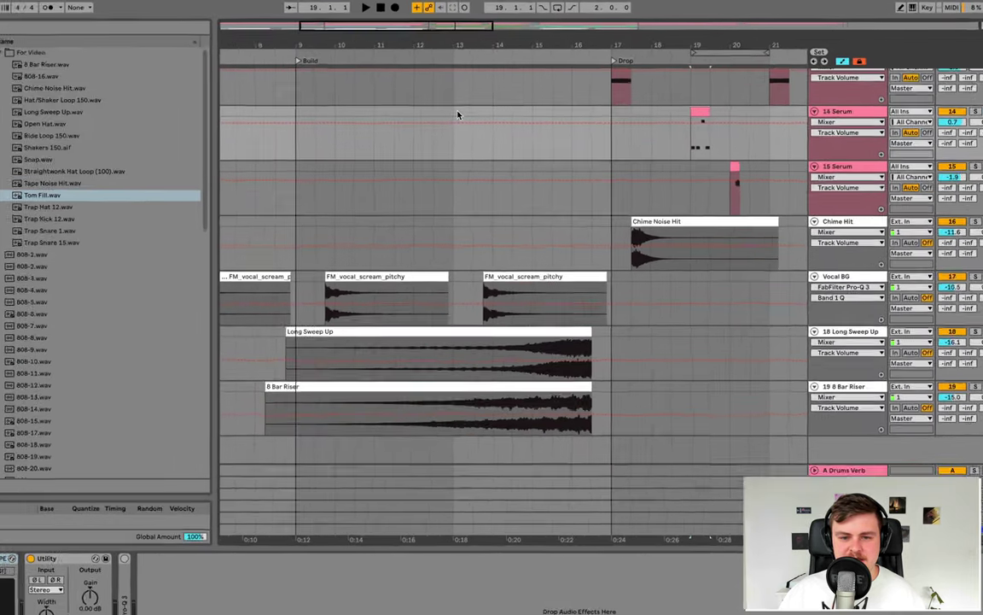
pyautogui.click(483, 101)
pyautogui.press('super+v')
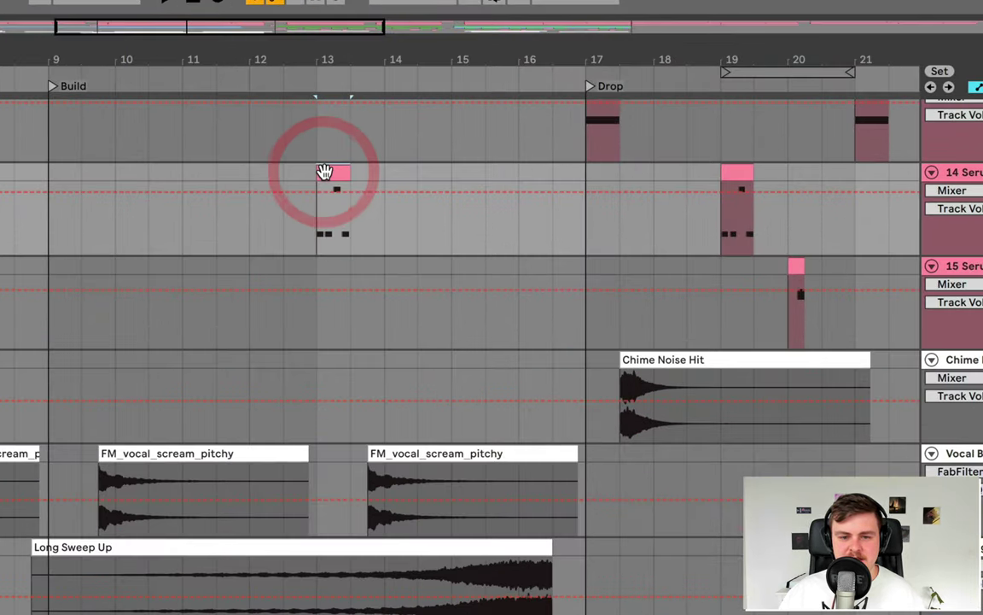
# Play the Build and duplicate the 14 Serum clip at bar 13 back to back until the copies end at 16.3
pyautogui.press('space')
pyautogui.press('super+d')
pyautogui.hotkey('ctrl', 'd')
pyautogui.hotkey('ctrl', 'd')
pyautogui.hotkey('ctrl', 'd')
pyautogui.hotkey('ctrl', 'd')
pyautogui.hotkey('ctrl', 'd')
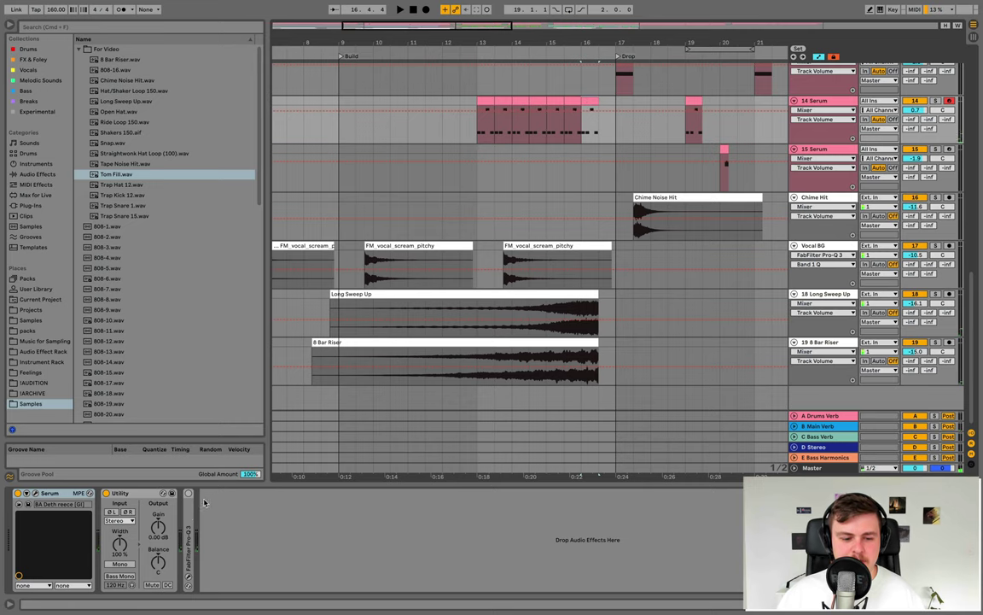
# Automate the Utility gain on 14 Serum to rise from a lower level at bar 13 to 0.00 dB at 16.3
pyautogui.click(158, 527)
pyautogui.click(598, 124)
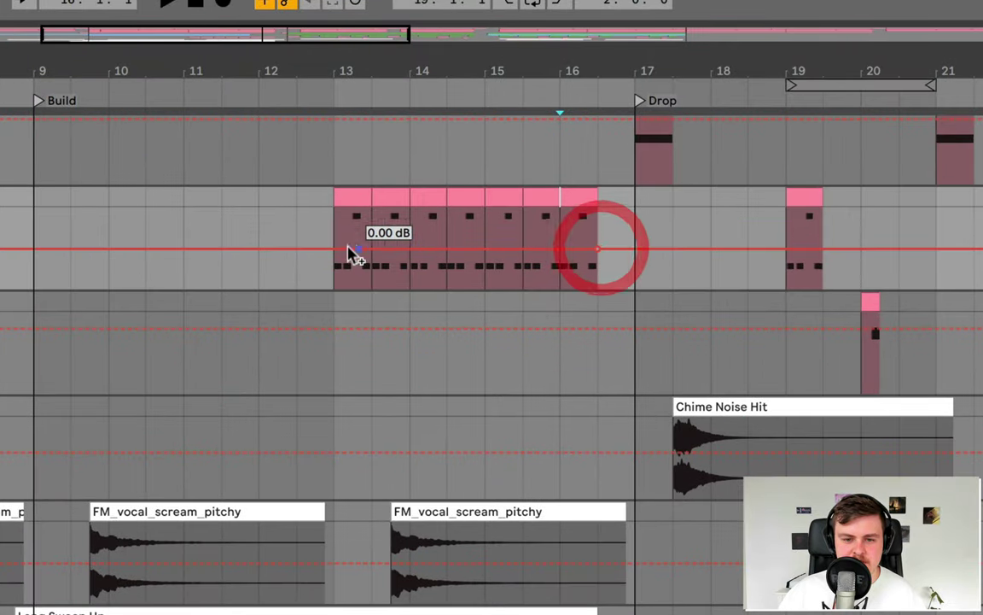
pyautogui.click(338, 249)
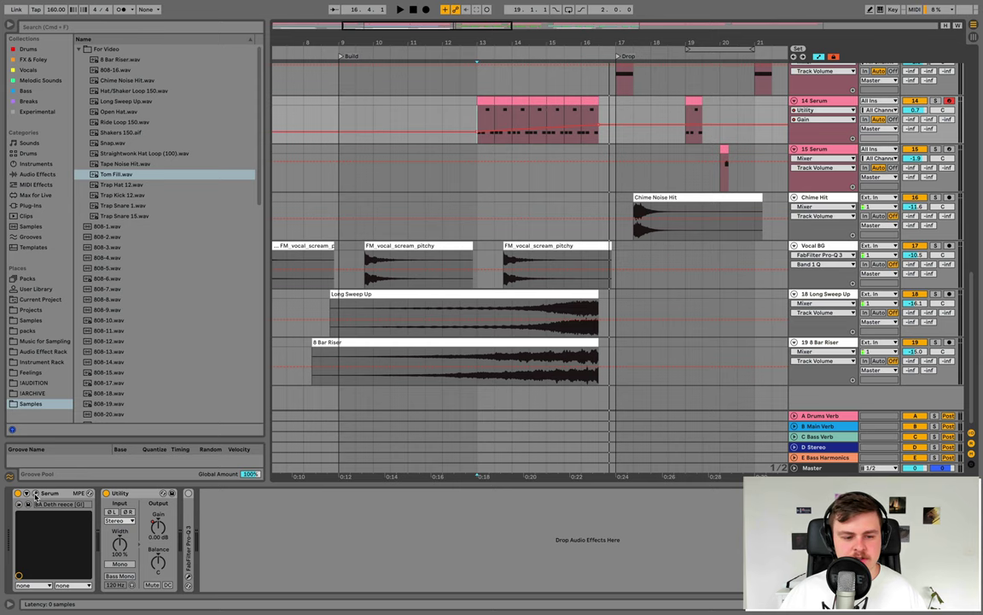
# Expose Serum's Mod Wheel as a configured device parameter on 14 Serum and hide the plug-in window
pyautogui.click(35, 494)
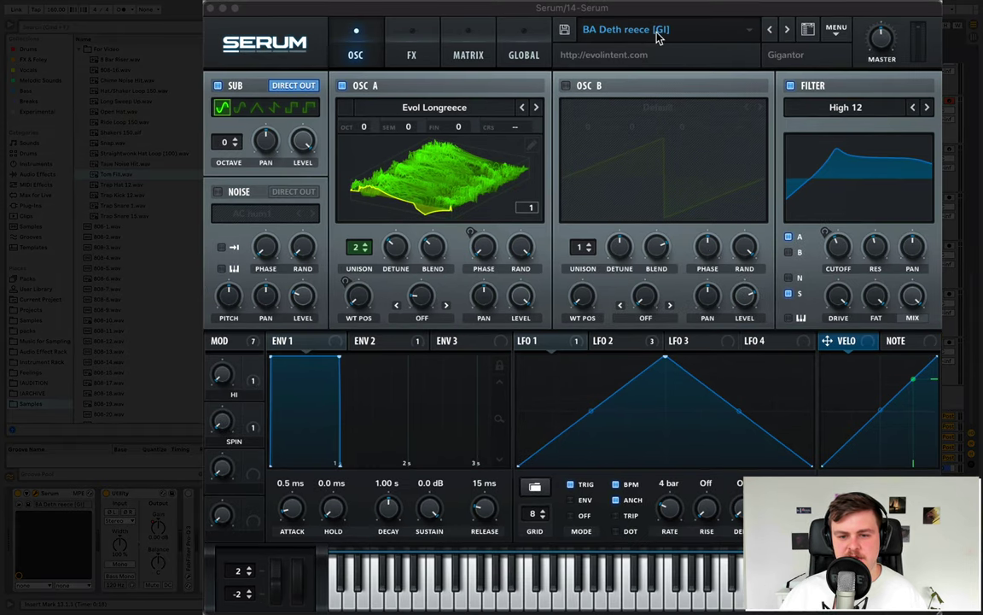
pyautogui.click(27, 493)
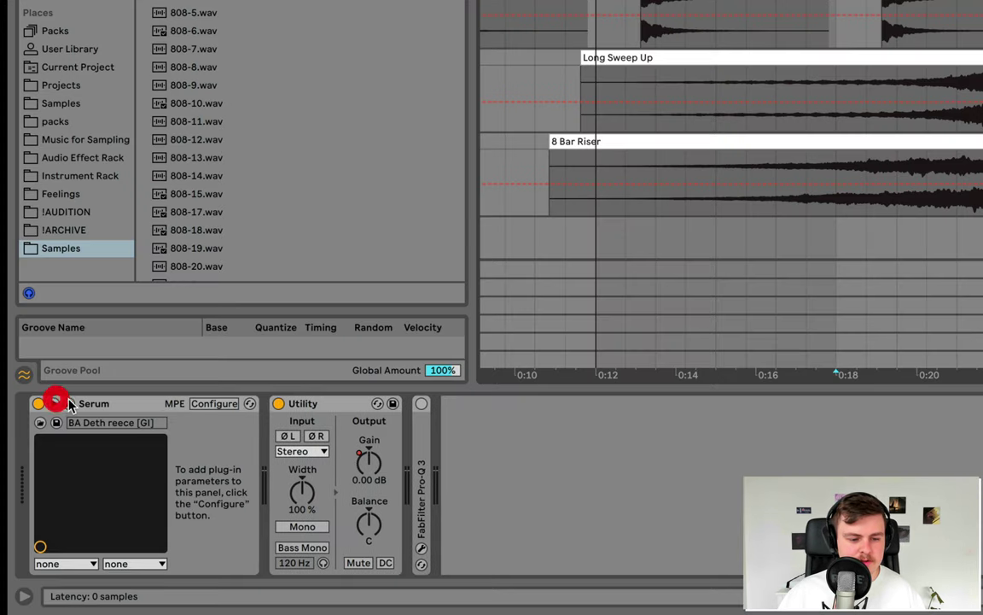
pyautogui.click(35, 493)
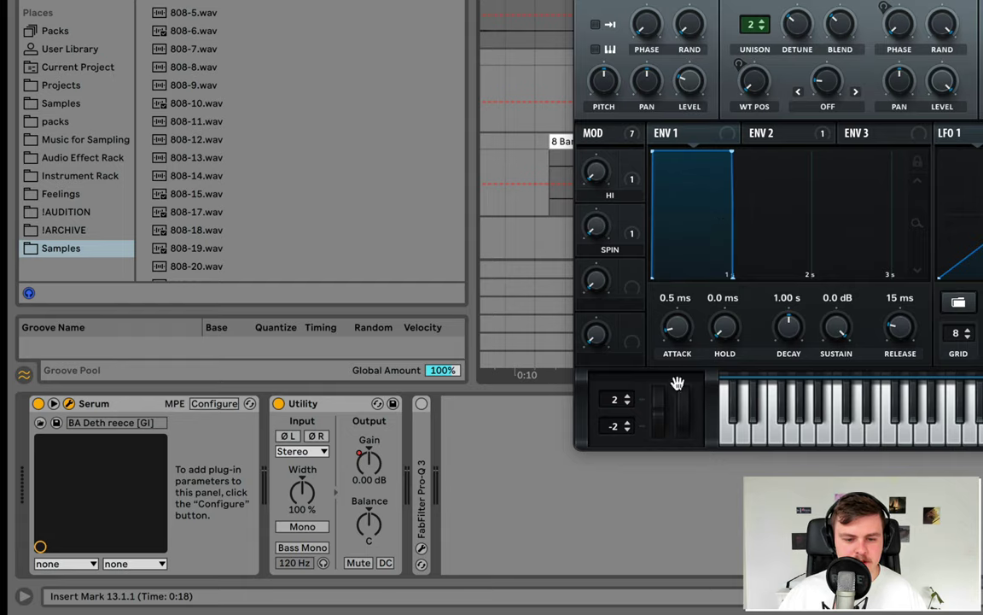
pyautogui.click(202, 400)
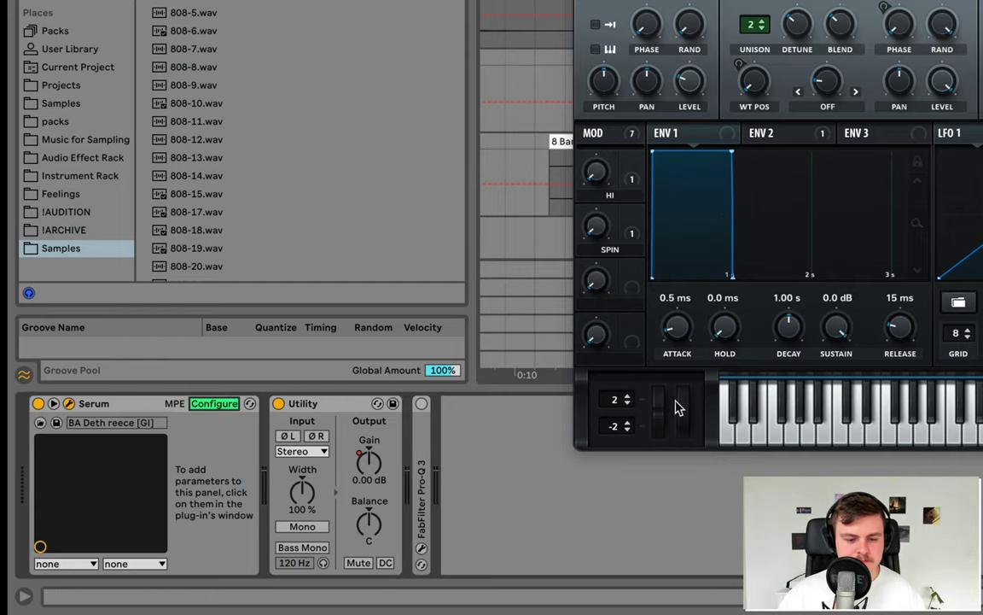
pyautogui.click(683, 397)
pyautogui.click(214, 403)
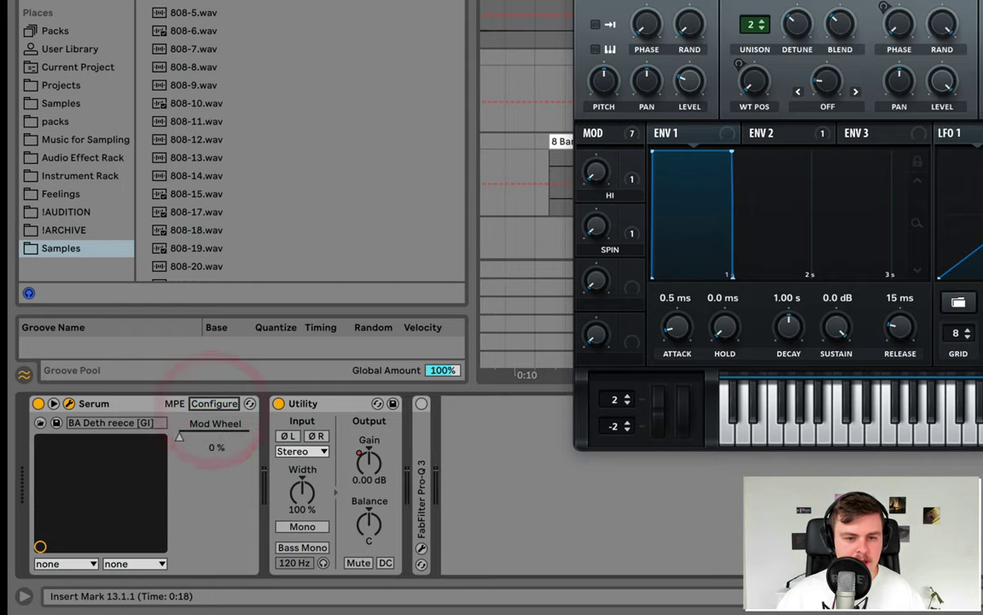
pyautogui.press('super+alt+p')
# Automate the Mod Wheel on 14 Serum from a raised value at bar 13 to 0.00 at 16.3 and play it
pyautogui.click(556, 245)
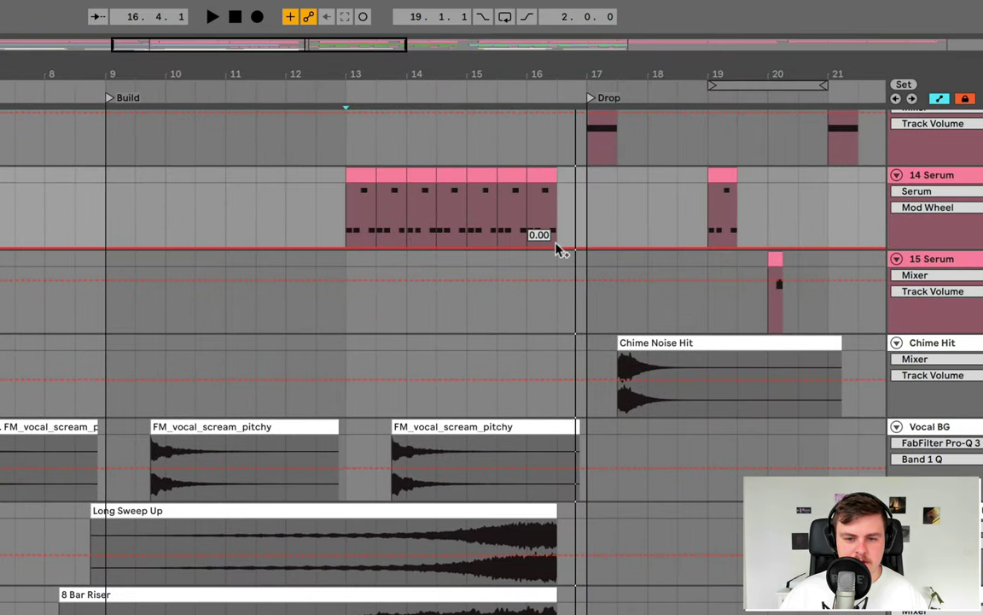
pyautogui.press('space')
pyautogui.moveTo(345, 249); pyautogui.dragTo(345, 176)
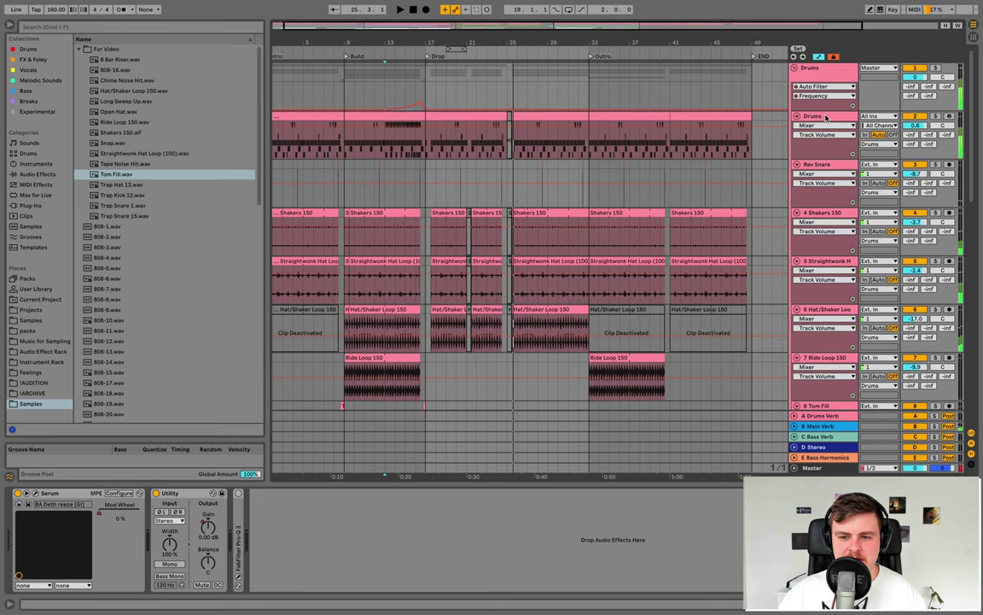
# Insert two new audio tracks directly below the Tom Fill track
pyautogui.click(825, 116)
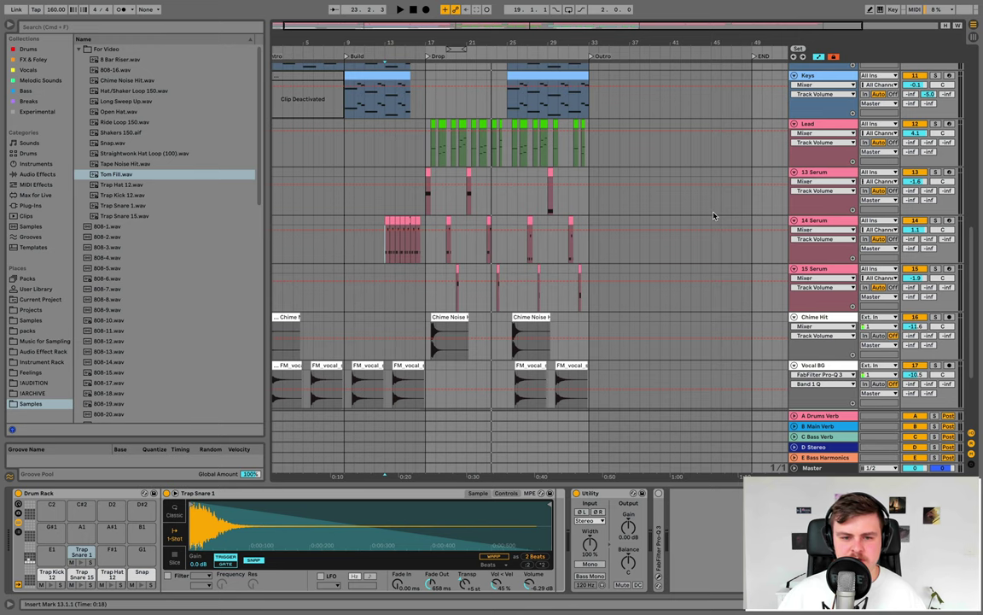
pyautogui.scroll(6, 713, 215)
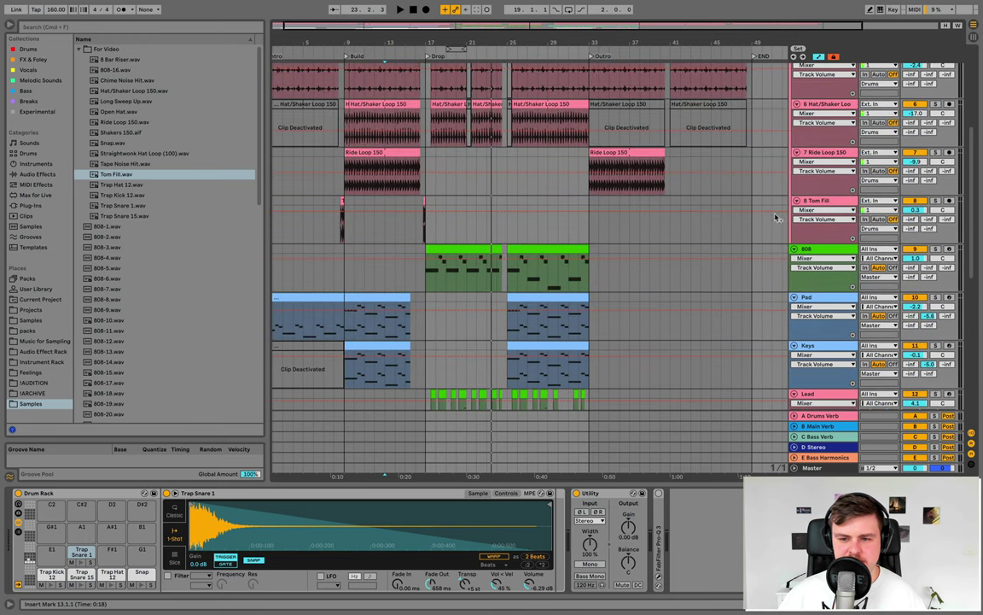
pyautogui.hotkey('ctrl', 't')
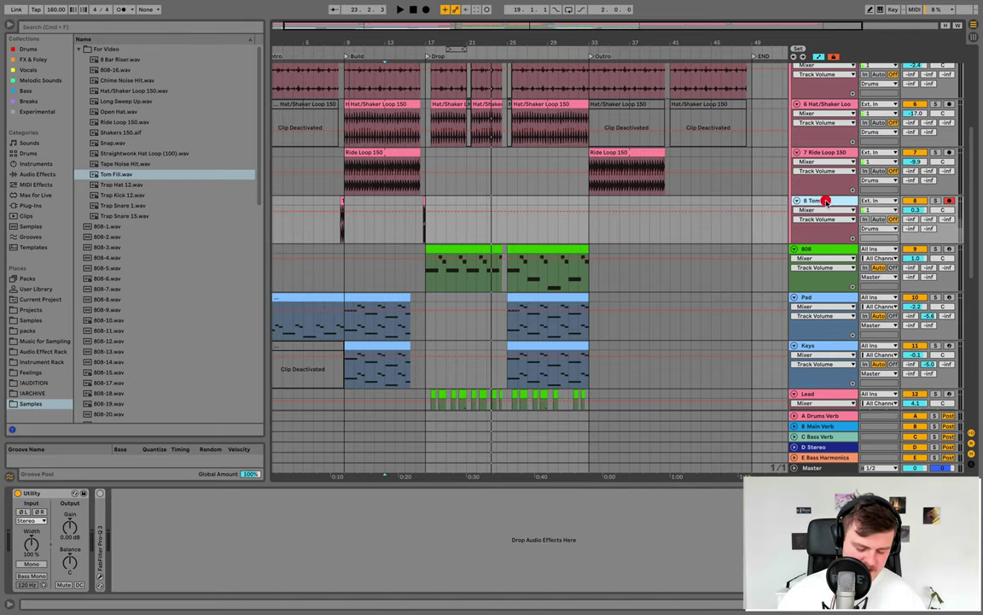
pyautogui.hotkey('ctrl', 't')
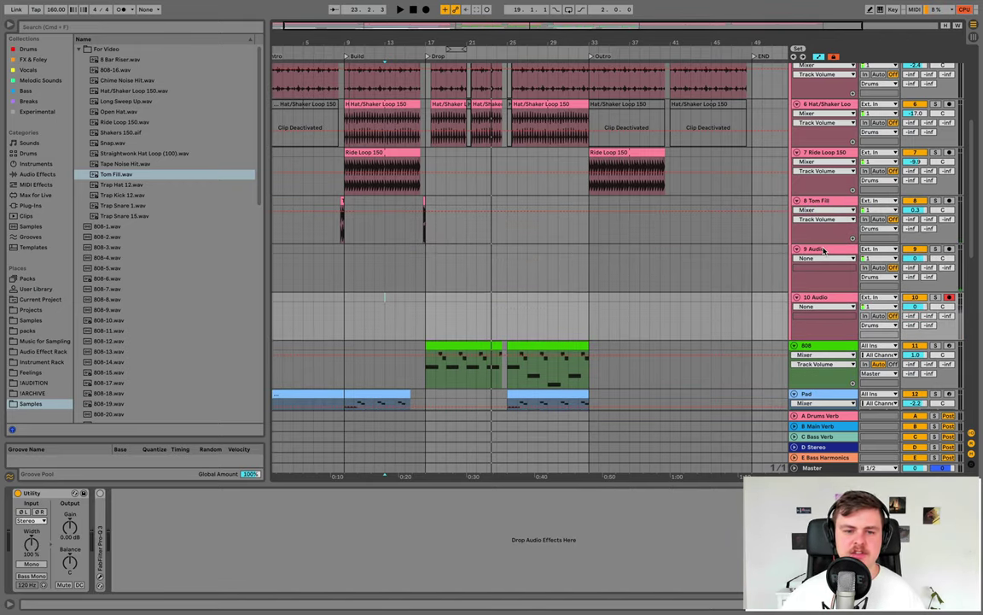
# Place Open Hat.wav on the first new audio track and position the clip at 17.3 in the Drop
pyautogui.click(117, 112)
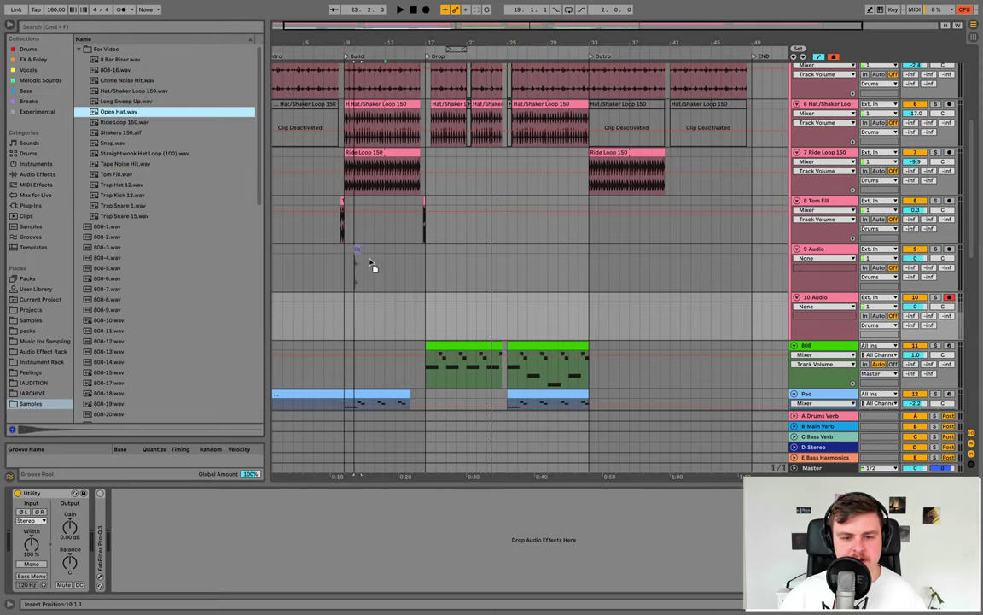
pyautogui.click(429, 265)
pyautogui.moveTo(431, 261); pyautogui.dragTo(431, 257)
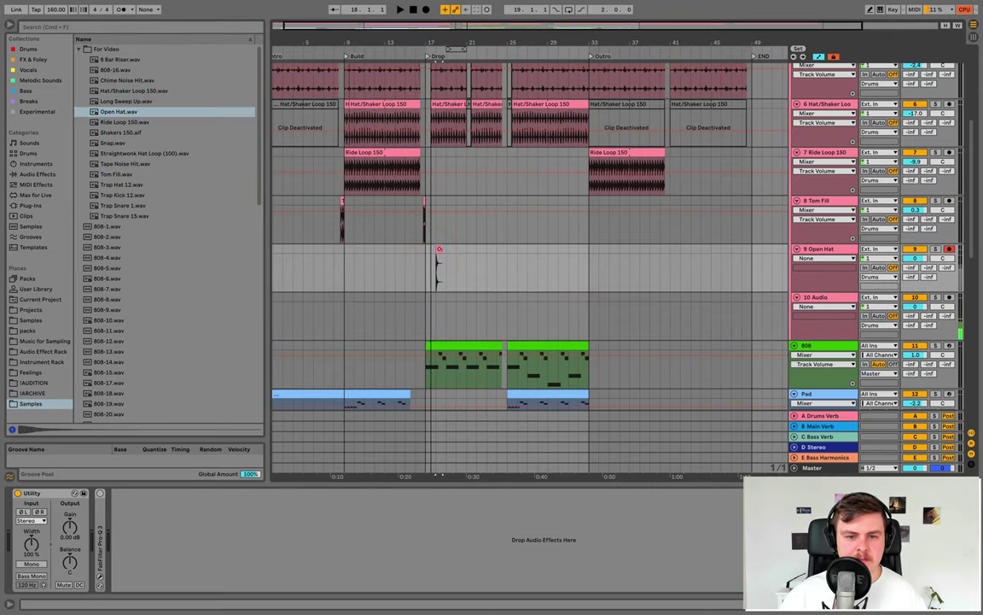
pyautogui.scroll(5, 431, 257)
pyautogui.moveTo(522, 248); pyautogui.dragTo(455, 251)
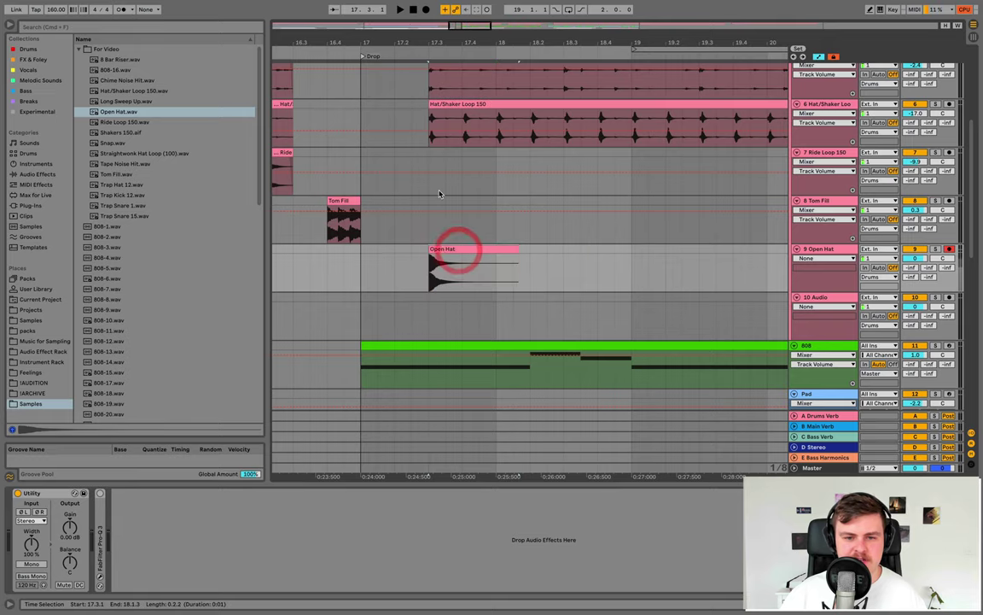
# Place Tape Noise Hit.wav at 17.3 below Open Hat, repeating the hat every beat and the noise every two beats up to 18.3
pyautogui.scroll(3, 443, 163)
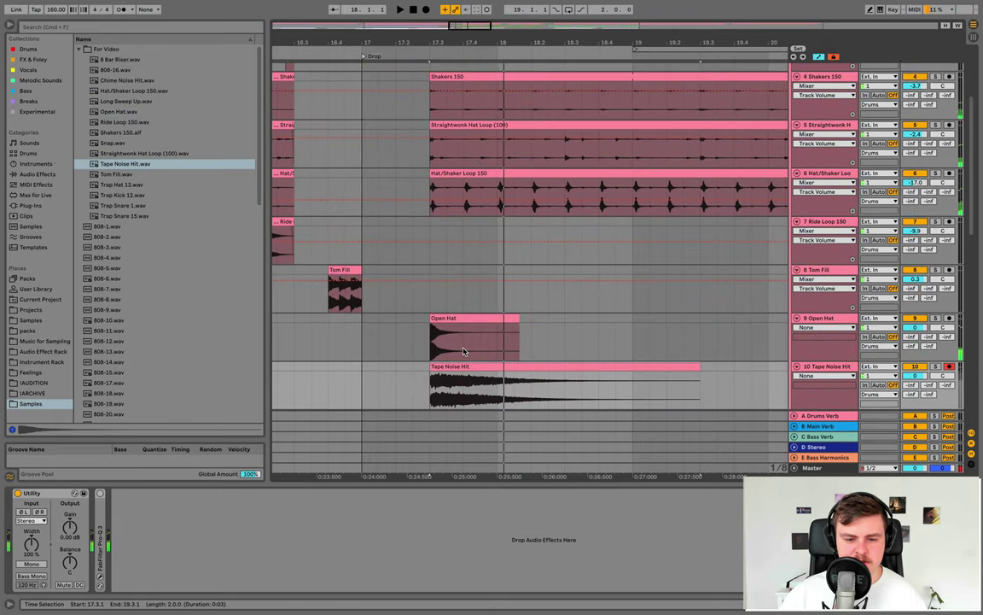
pyautogui.moveTo(463, 347); pyautogui.dragTo(429, 316)
pyautogui.press('super+d')
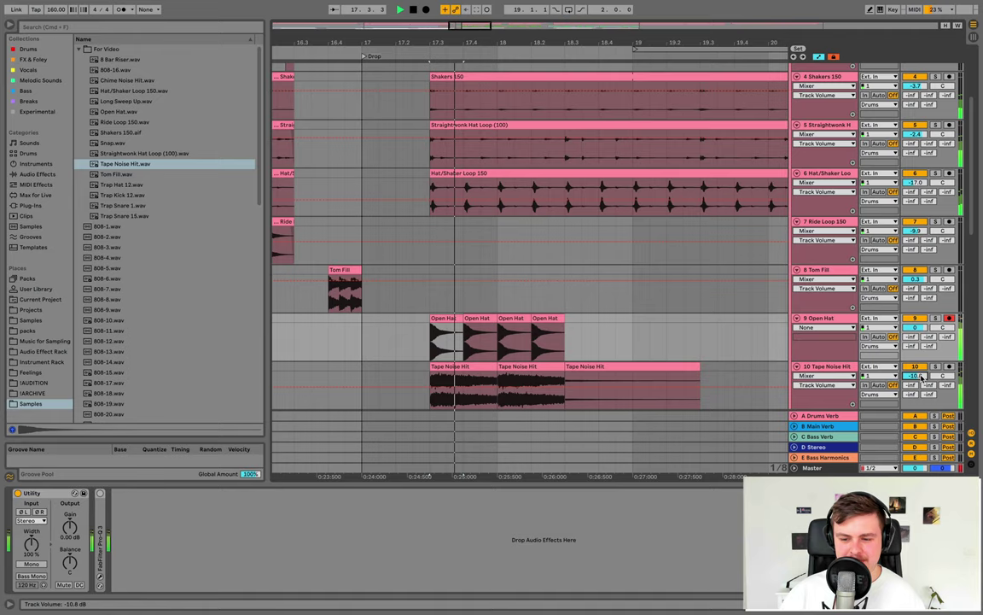
# Solo the Tape Noise Hit track, enable its FabFilter Pro-Q 3 and move a low-end band up in frequency
pyautogui.press('space')
pyautogui.click(935, 367)
pyautogui.press('space')
pyautogui.click(816, 366)
pyautogui.press('space')
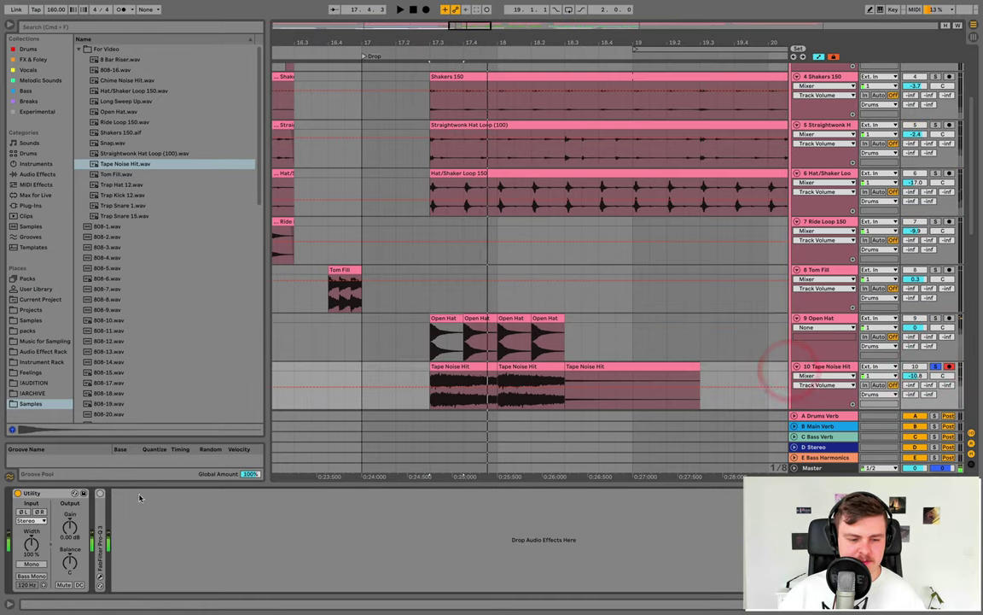
pyautogui.doubleClick(104, 509)
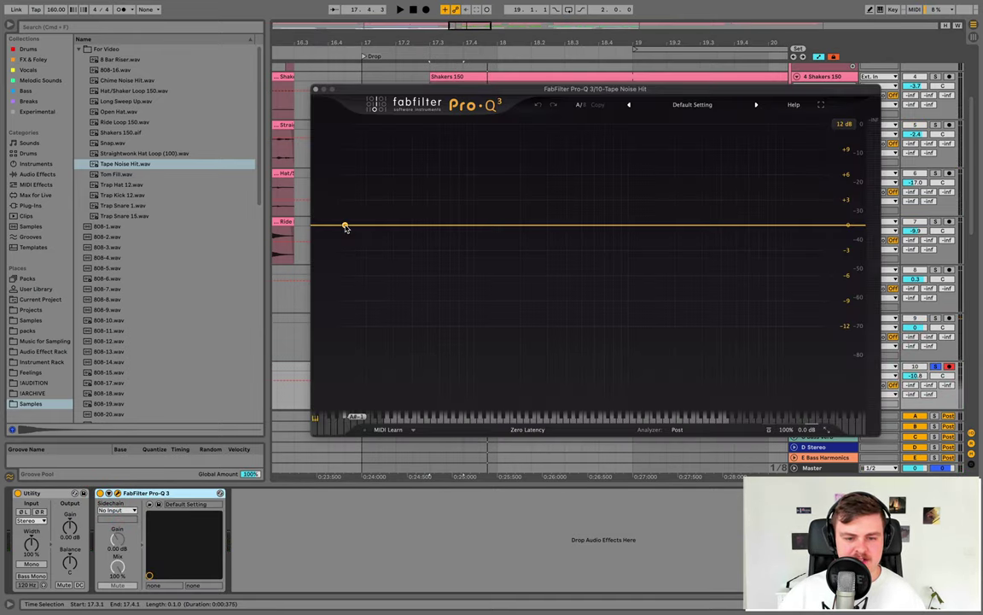
pyautogui.moveTo(345, 226); pyautogui.dragTo(652, 230)
# Balance the two new tracks during playback, setting Open Hat to -11.6 dB and Tape Noise Hit to -13.3 dB
pyautogui.press('space')
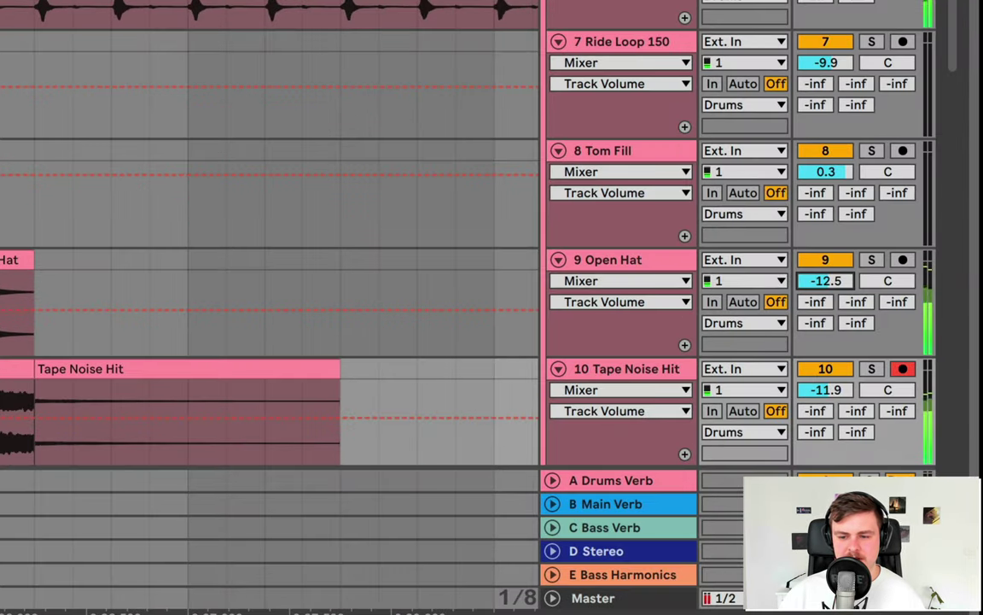
pyautogui.click(654, 266)
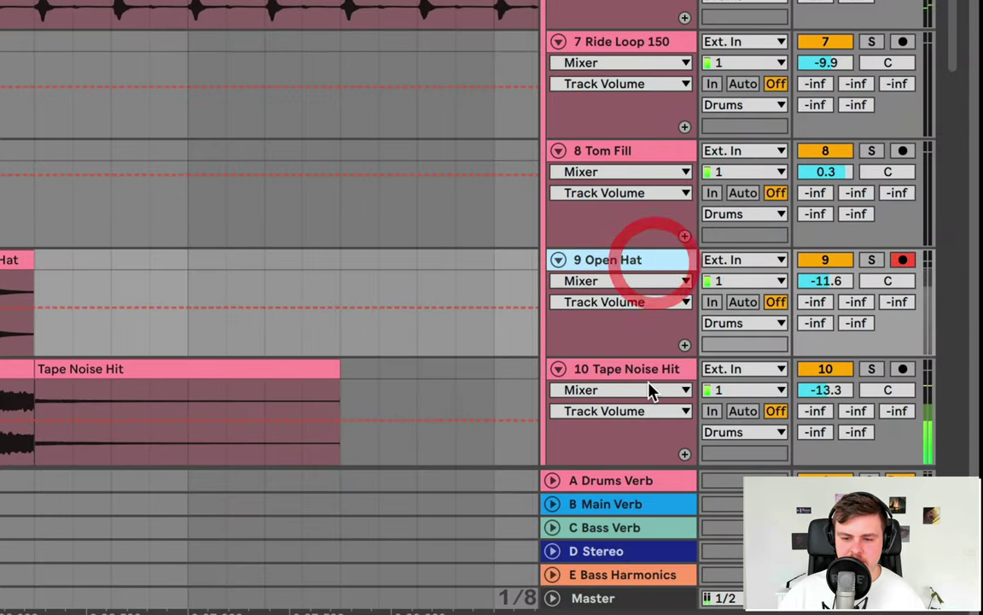
pyautogui.click(649, 389)
# Group the Open Hat and Tape Noise Hit tracks and name the group Tops
pyautogui.click(642, 370)
pyautogui.keyDown('shift'); pyautogui.click(631, 258); pyautogui.keyUp('shift')
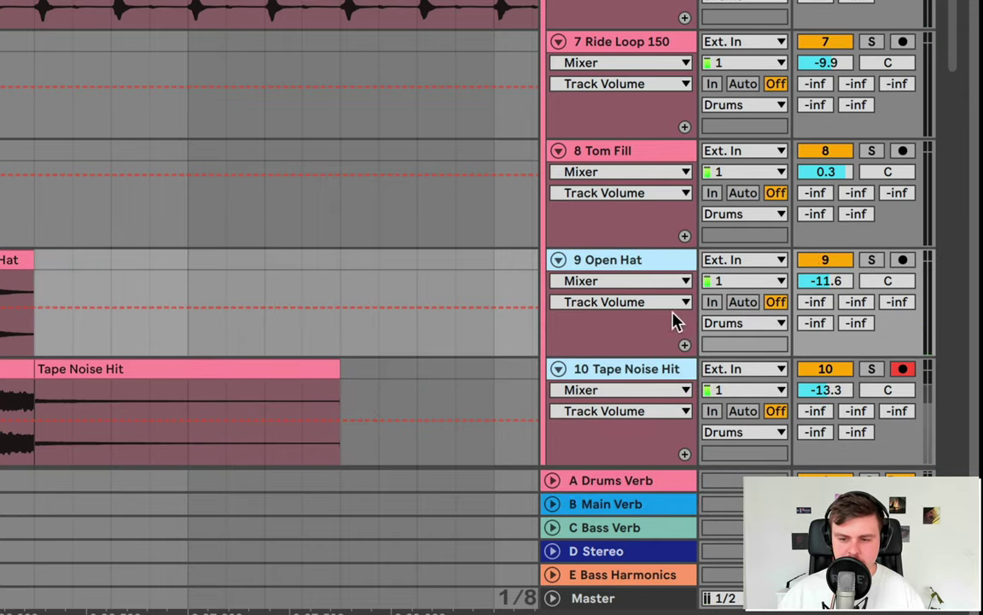
pyautogui.press('super+g')
pyautogui.click(621, 155)
pyautogui.press('super+r')
pyautogui.write('Tops')
pyautogui.press('Return')
# Duplicate the Open Hat and Tape Noise Hit clips onward from 18.3 and delete the copies past bar 21
pyautogui.click(17, 259)
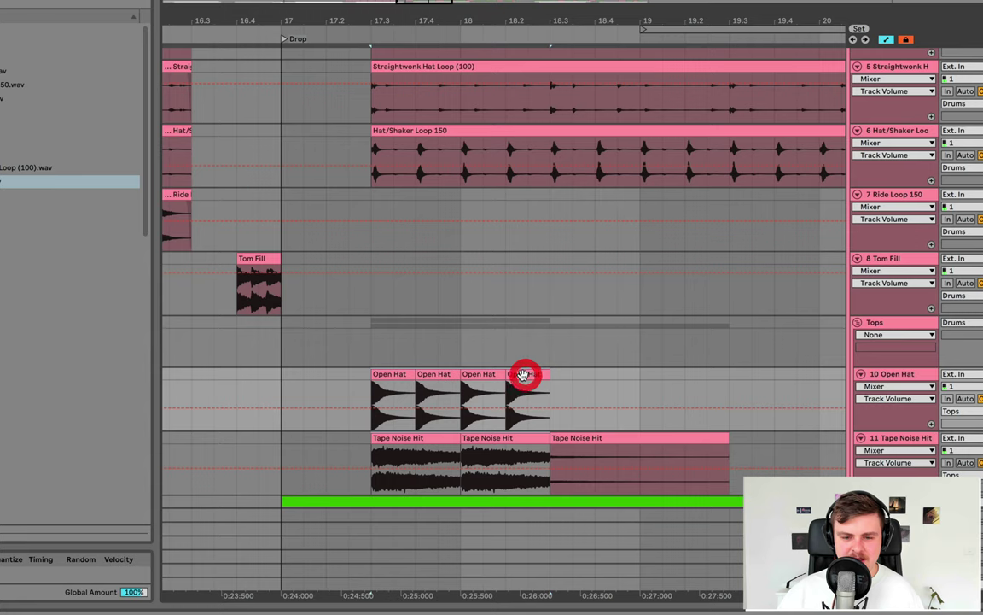
pyautogui.hotkey('ctrl', 'd')
pyautogui.hotkey('ctrl', 'd')
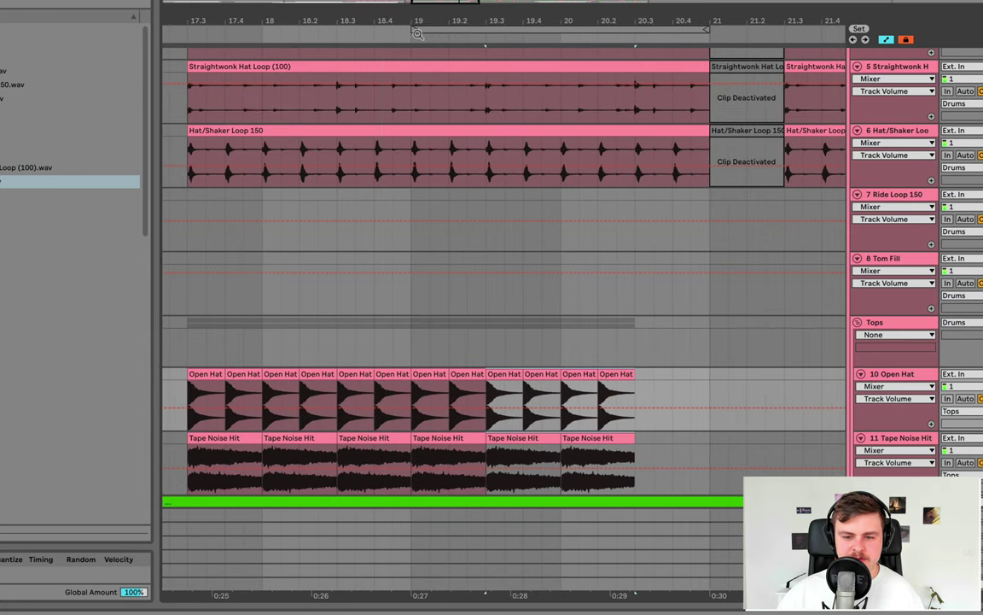
pyautogui.press('super+d')
pyautogui.click(722, 373)
pyautogui.keyDown('shift'); pyautogui.click(763, 437); pyautogui.keyUp('shift')
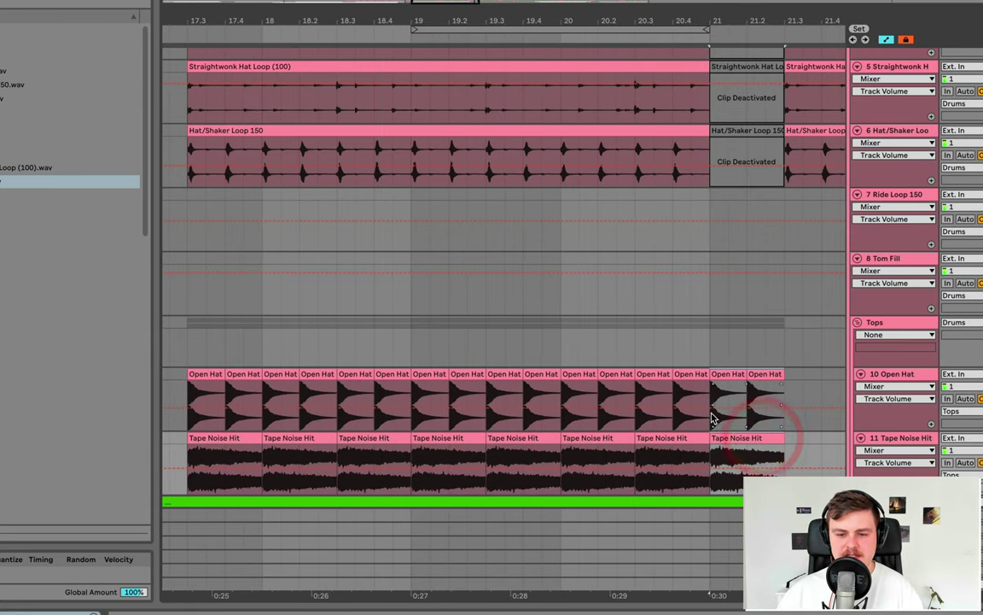
pyautogui.press('Delete')
# Copy all Open Hat and Tape Noise Hit clips between 17.3 and bar 21 and paste them at 21.3
pyautogui.click(691, 373)
pyautogui.keyDown('shift'); pyautogui.click(231, 437); pyautogui.keyUp('shift')
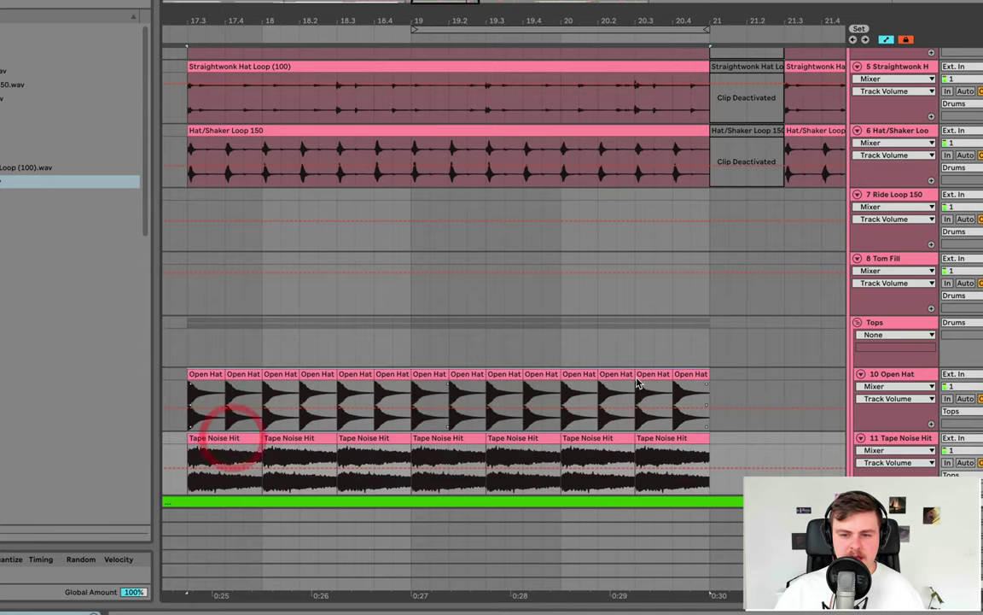
pyautogui.press('super+c')
pyautogui.hscroll(3, 668, 380)
pyautogui.click(663, 372)
pyautogui.press('super+v')
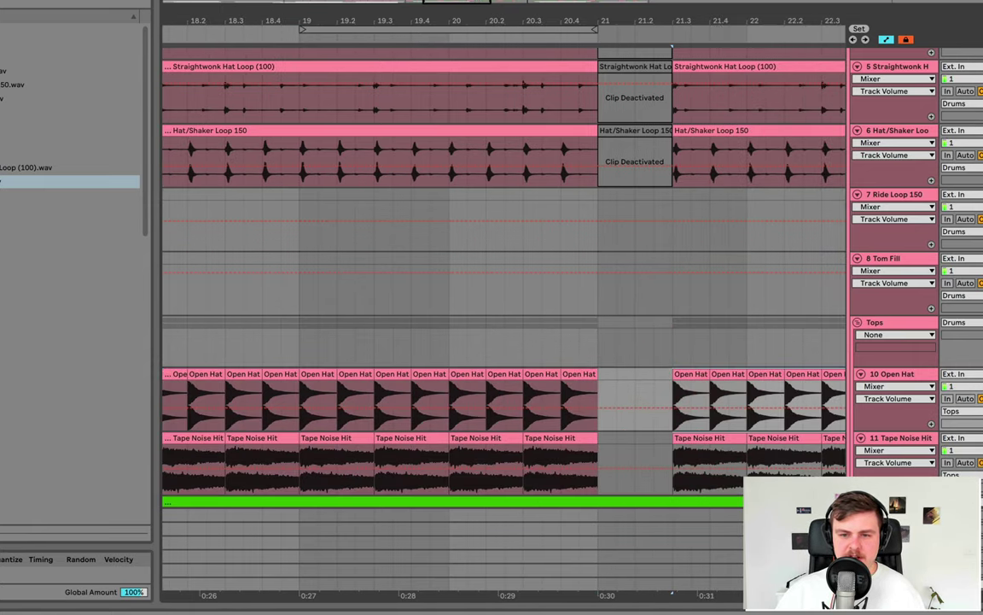
pyautogui.hscroll(3, 504, 277)
pyautogui.scroll(-3, 459, 278)
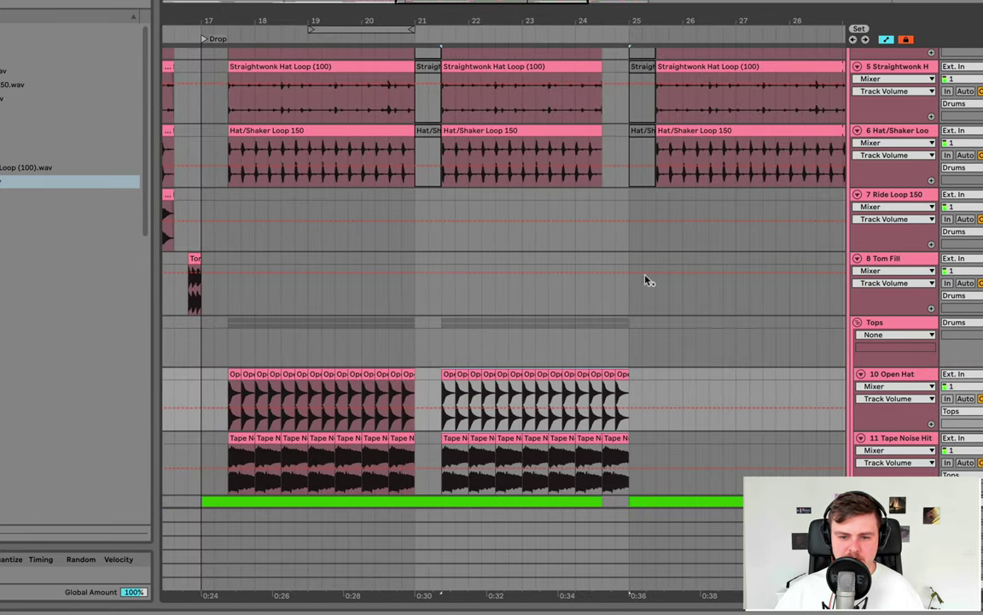
# Paste the copied Open Hat and Tape Noise Hit clips at 25.3 and again at 29.3
pyautogui.click(655, 383)
pyautogui.hotkey('ctrl', 'v')
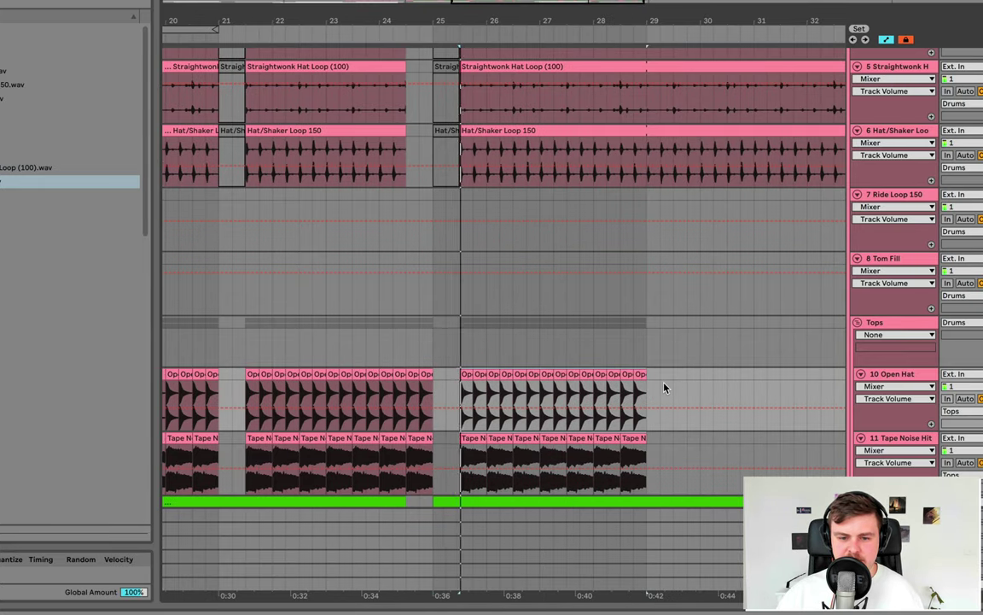
pyautogui.scroll(2, 665, 385)
pyautogui.hscroll(1, 666, 384)
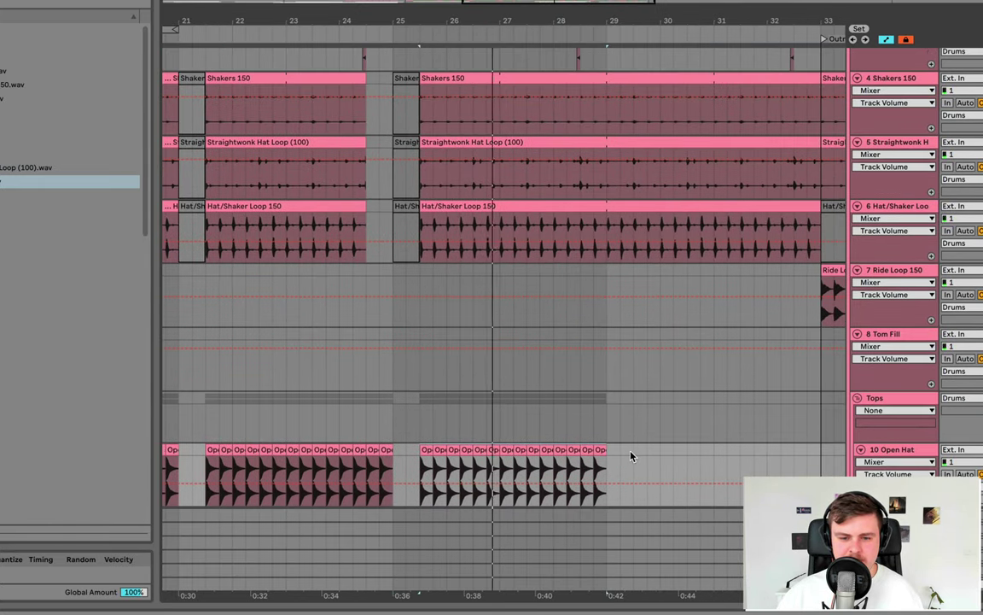
pyautogui.click(631, 457)
pyautogui.hotkey('ctrl', 'v')
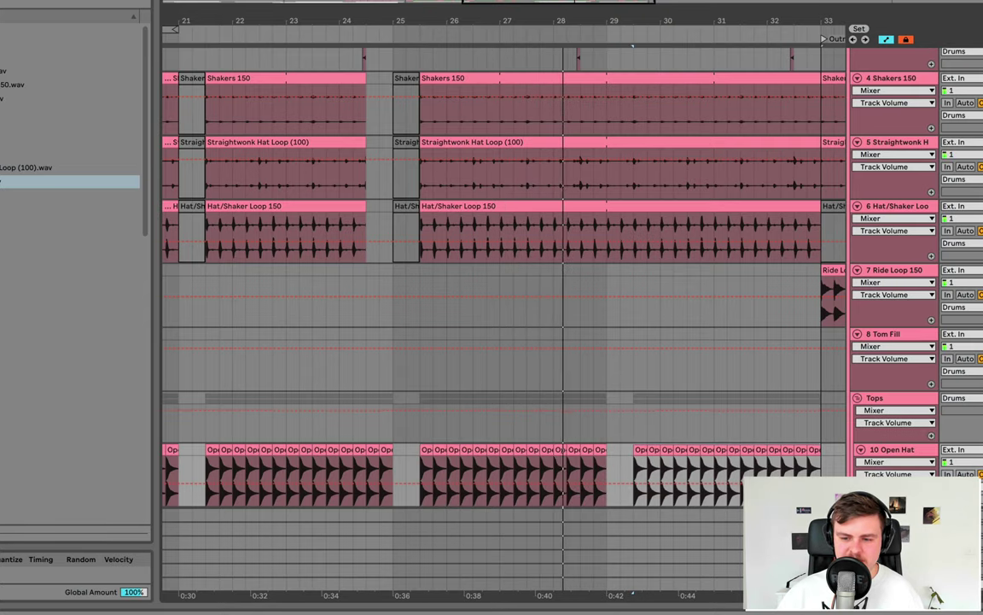
pyautogui.hscroll(-5, 500, 271)
pyautogui.scroll(-1, 500, 272)
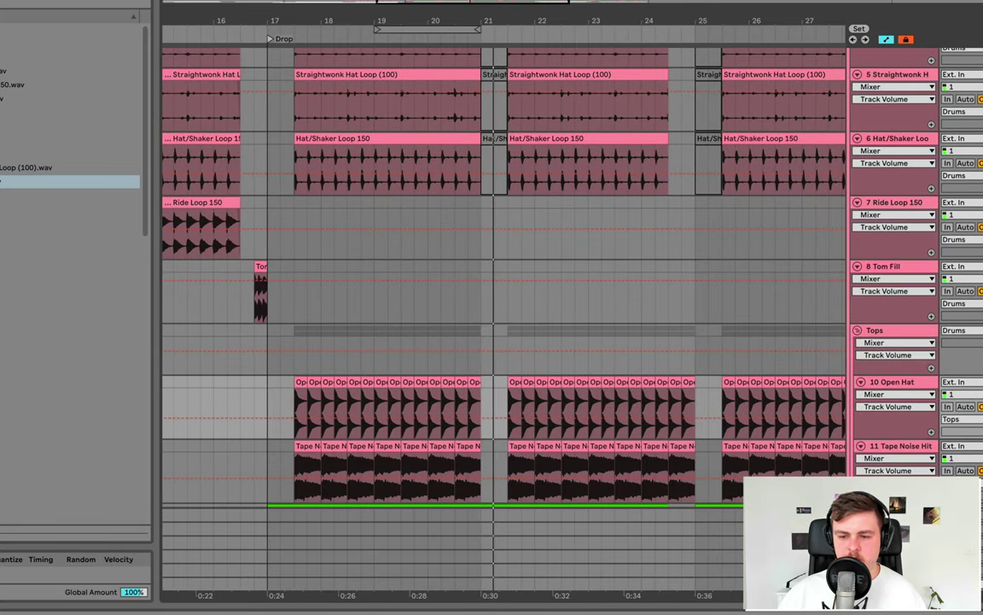
# Duplicate the Pad and Keys clips of bars 25 to 33 twice across the outro and play back from the Outro marker
pyautogui.click(303, 378)
pyautogui.scroll(-5, 950, 138)
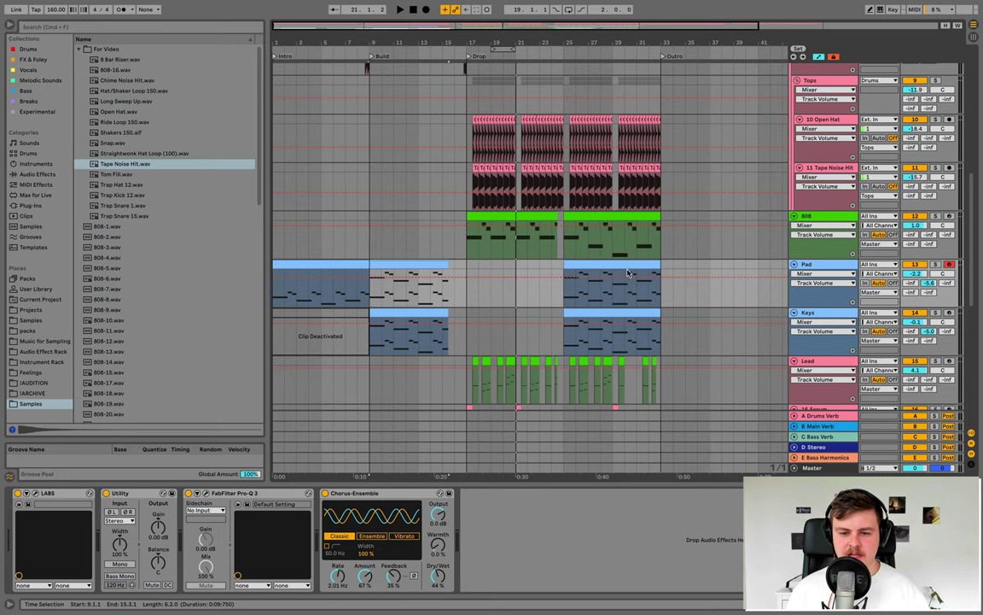
pyautogui.click(625, 265)
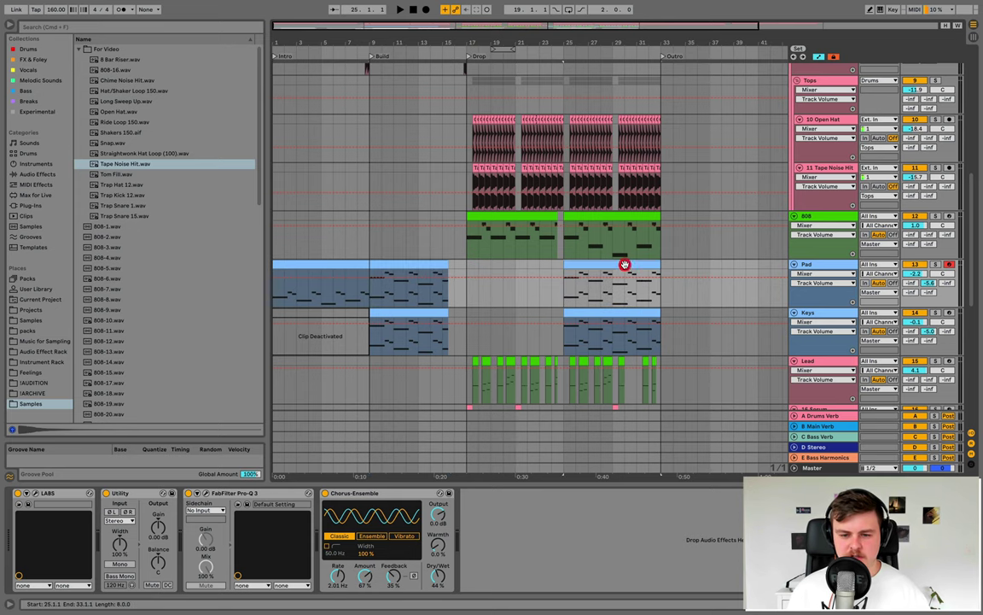
pyautogui.click(627, 315)
pyautogui.hotkey('ctrl', 'd')
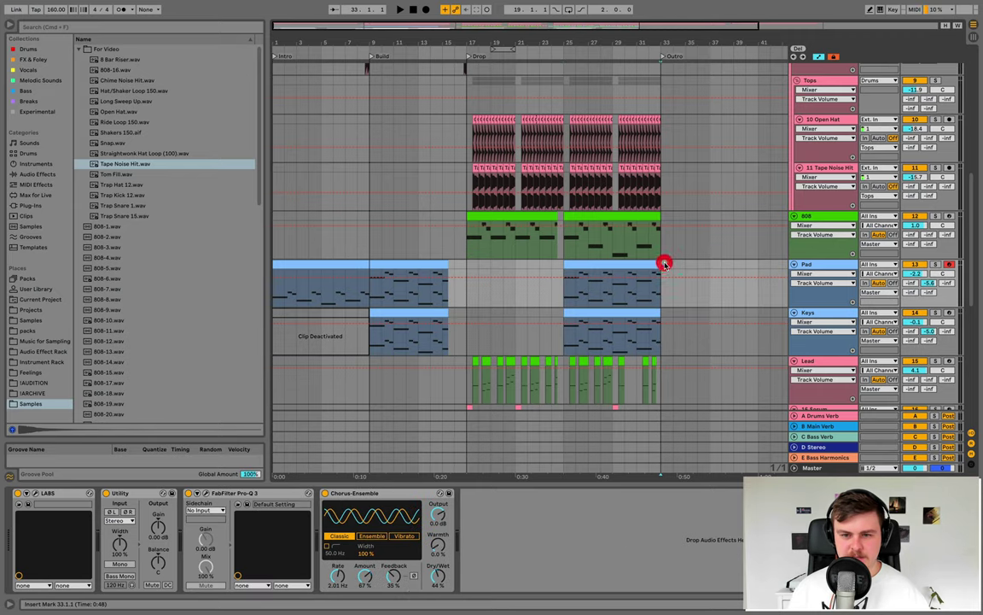
pyautogui.hotkey('ctrl', 'd')
pyautogui.click(548, 57)
pyautogui.press('space')
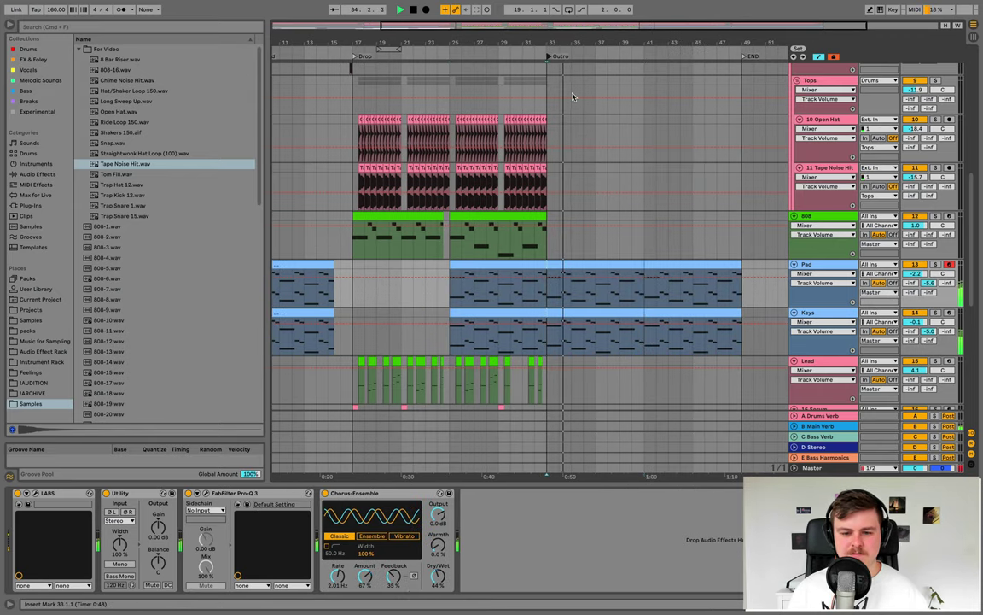
pyautogui.scroll(-3, 570, 98)
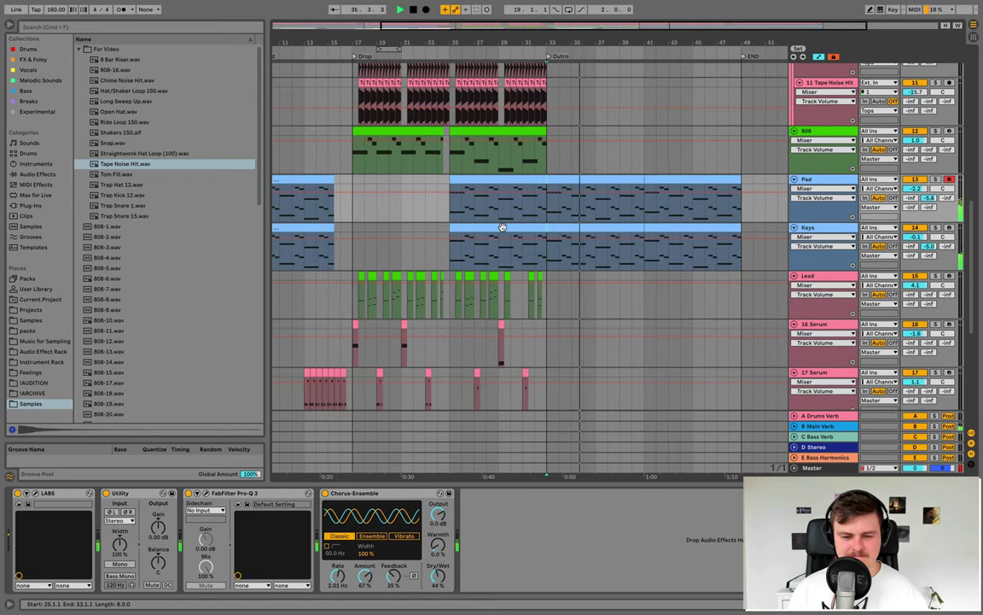
# Transpose all notes in the Keys clip starting at bar 41 down one octave and listen to it
pyautogui.doubleClick(678, 224)
pyautogui.click(660, 332)
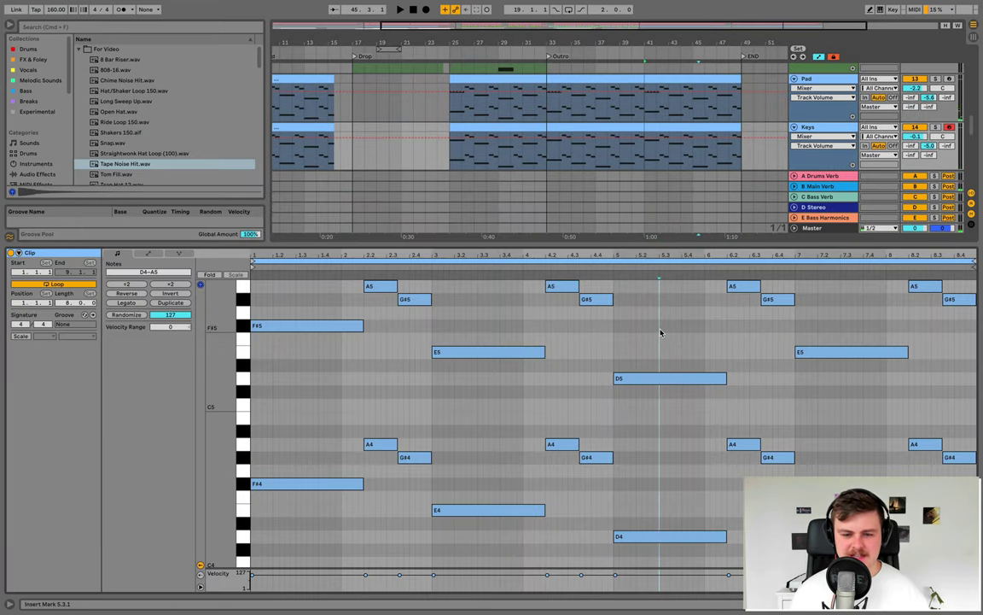
pyautogui.hotkey('ctrl', 'a')
pyautogui.hotkey('shift', 'Down')
pyautogui.press('space')
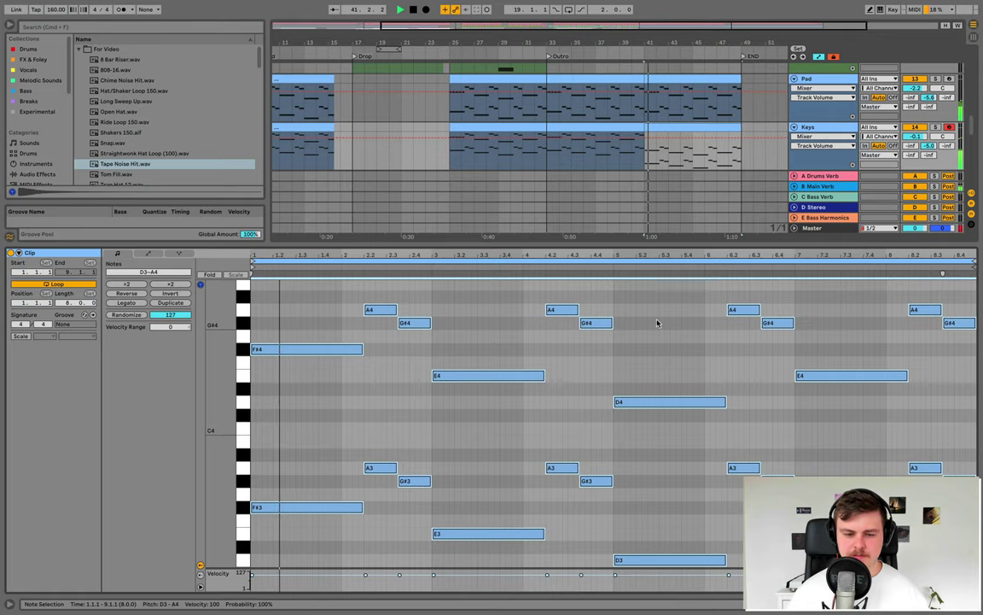
# Trim the ends of the last Pad and Keys clips before the END marker back to about 48.2
pyautogui.click(683, 108)
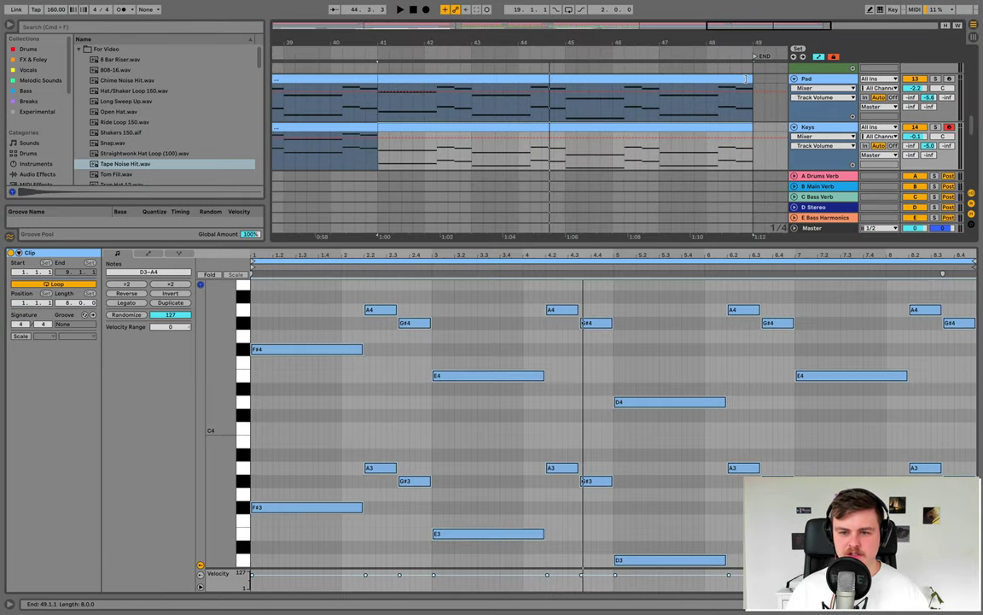
pyautogui.moveTo(752, 79); pyautogui.dragTo(723, 81)
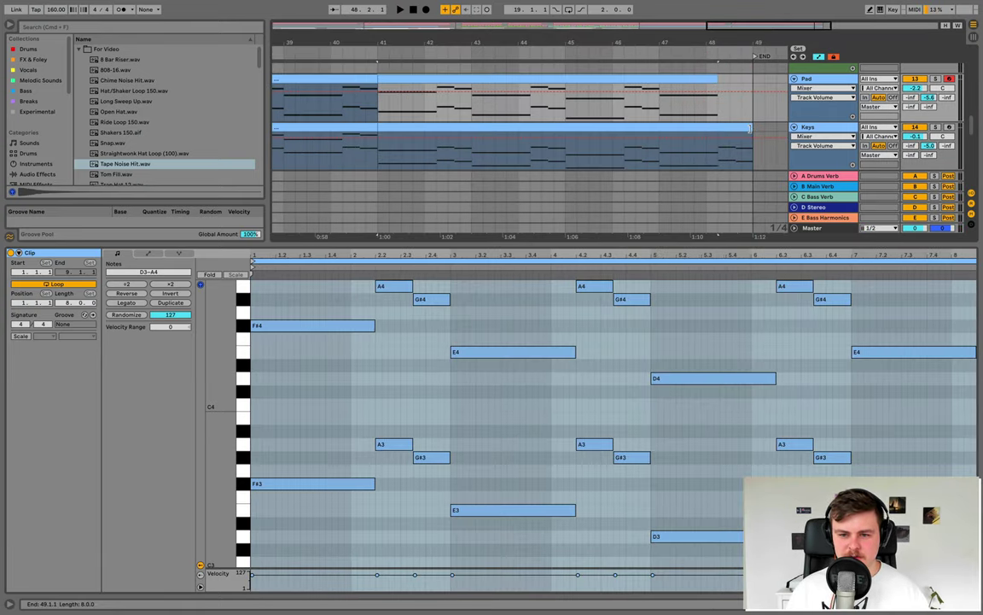
pyautogui.moveTo(751, 128); pyautogui.dragTo(720, 130)
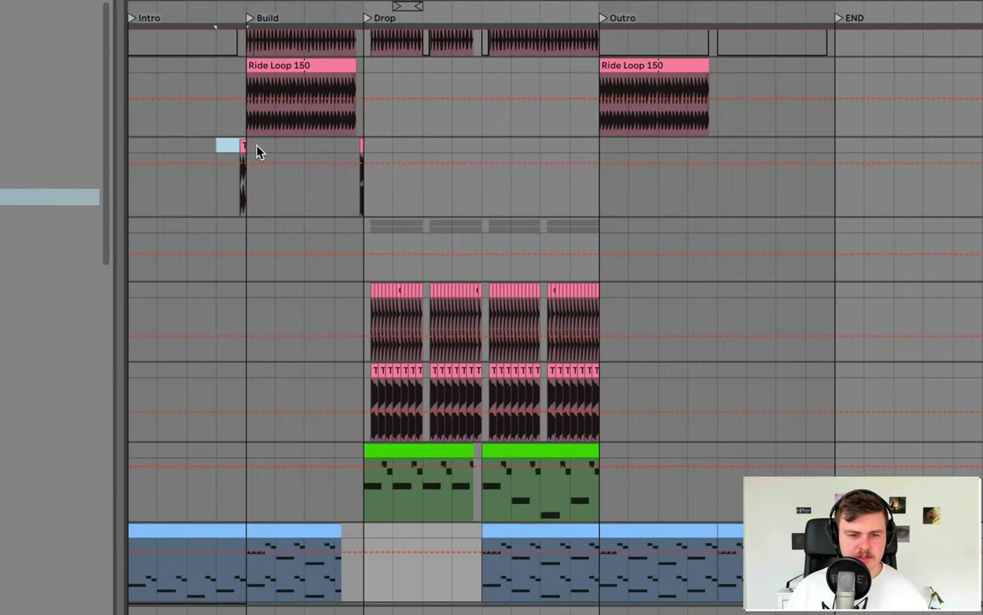
# Copy the Tom Fill from before the build so that it leads into bar 25, and play that transition
pyautogui.click(349, 136)
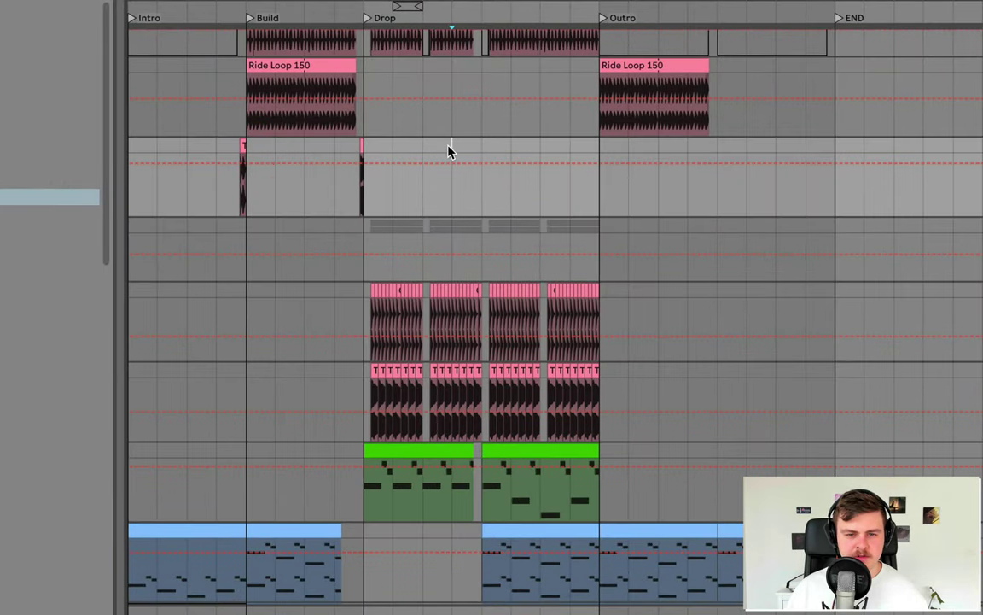
pyautogui.click(448, 145)
pyautogui.press('super+v')
pyautogui.moveTo(470, 3); pyautogui.dragTo(495, 3)
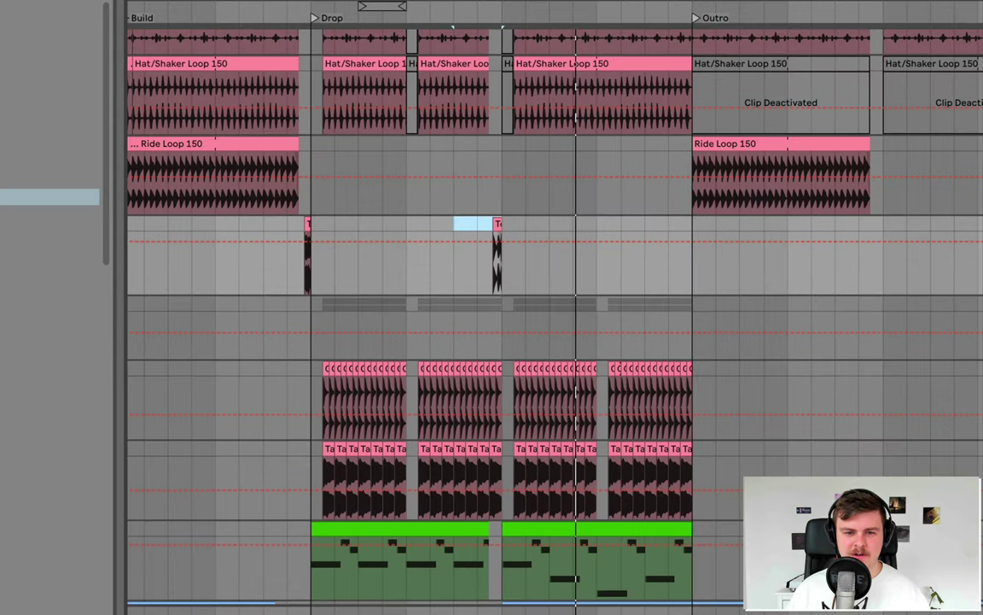
pyautogui.scroll(3, 552, 157)
pyautogui.click(454, 10)
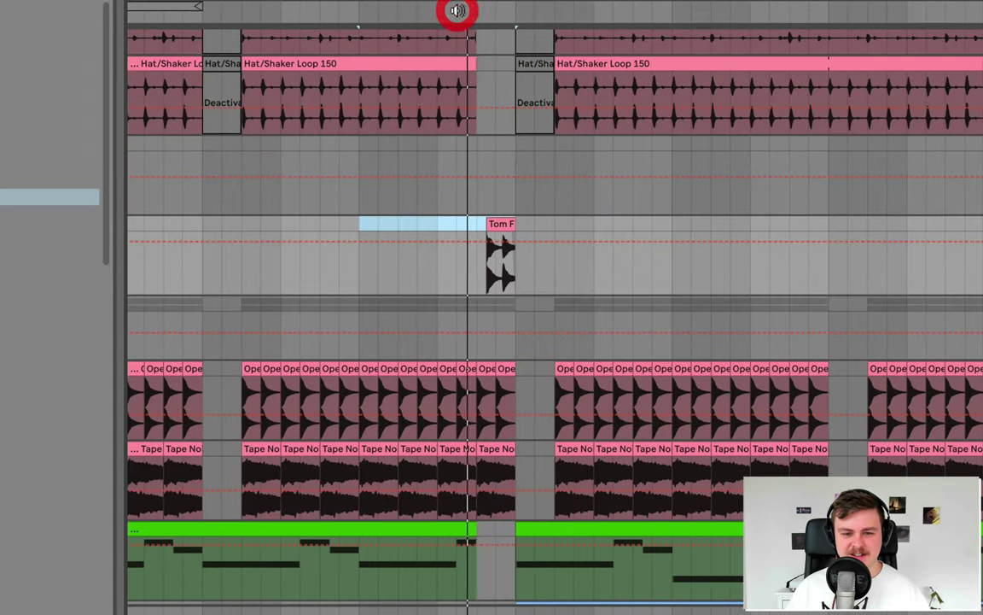
pyautogui.scroll(-10, 662, 219)
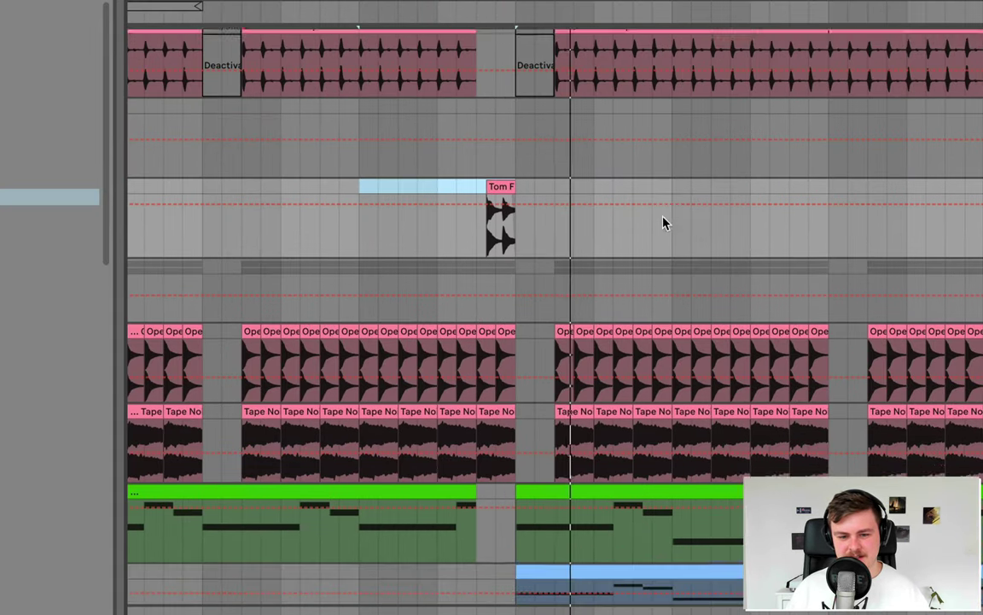
# Delete the Open Hat and Tape Noise Hit material between 24.3 and bar 25, beneath the tom fill
pyautogui.scroll(10, 649, 219)
pyautogui.click(500, 395)
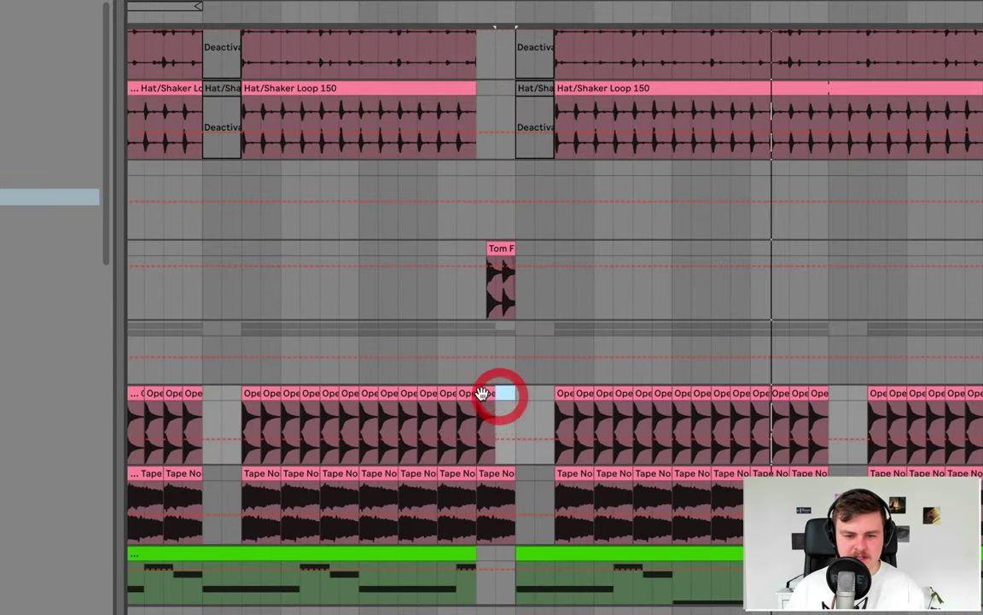
pyautogui.press('Delete')
pyautogui.click(500, 472)
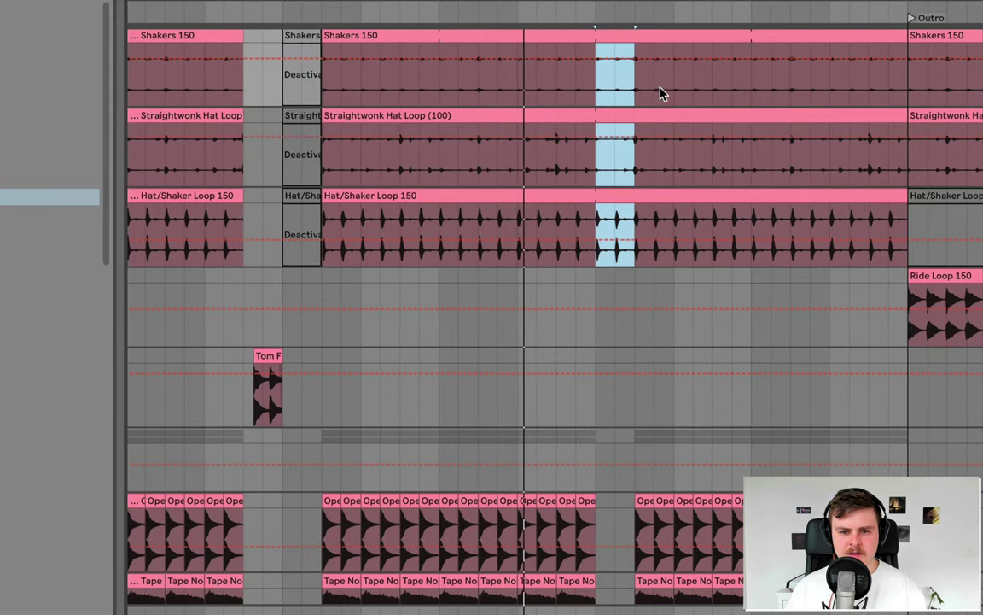
# Deactivate the Shakers, Straightwonk Hat and Hat/Shaker loops from 29.1 to 29.3, plus the drum clip's three Trap Hat 12 notes just before 29.3
pyautogui.press('0')
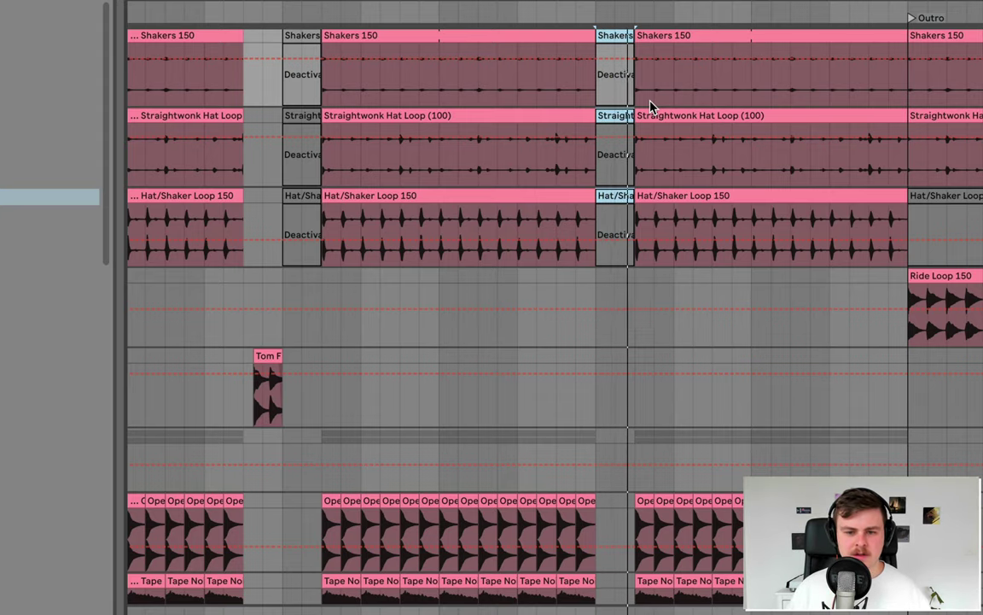
pyautogui.scroll(5, 641, 68)
pyautogui.click(633, 90)
pyautogui.doubleClick(633, 90)
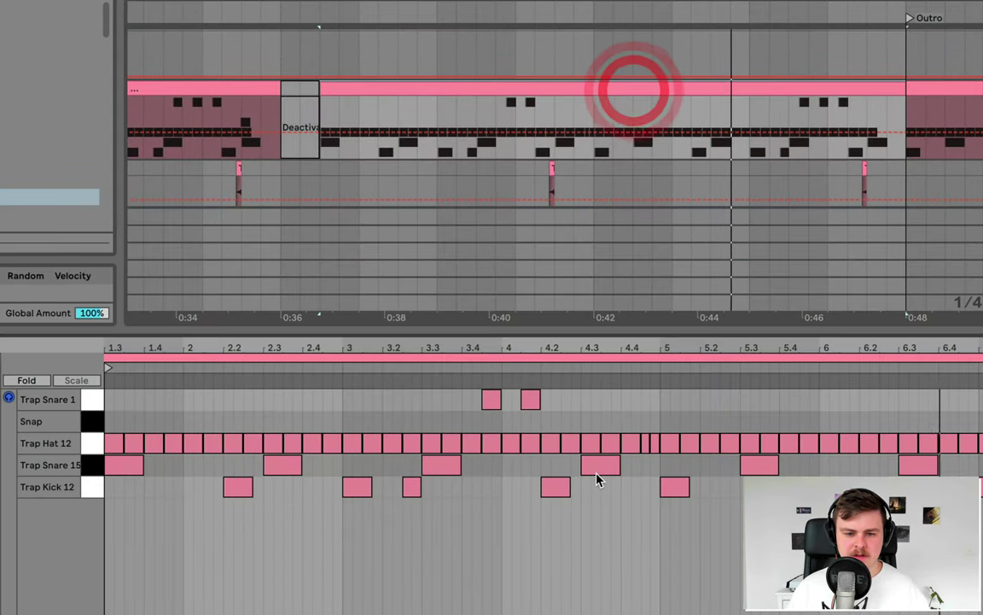
pyautogui.moveTo(686, 412); pyautogui.dragTo(724, 438)
pyautogui.click(724, 439)
pyautogui.press('0')
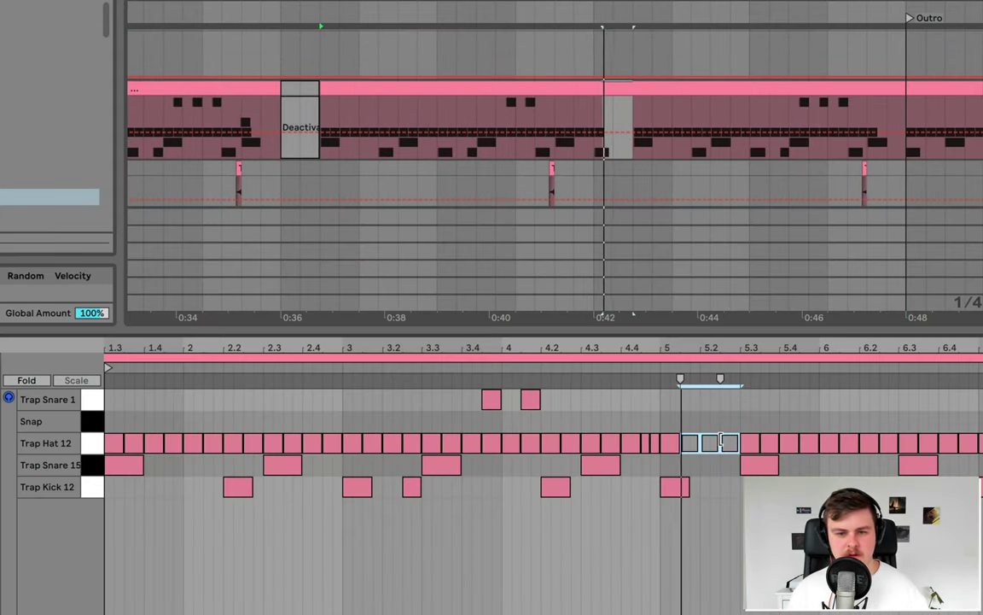
pyautogui.hotkey('ctrl', 'alt', 'l')
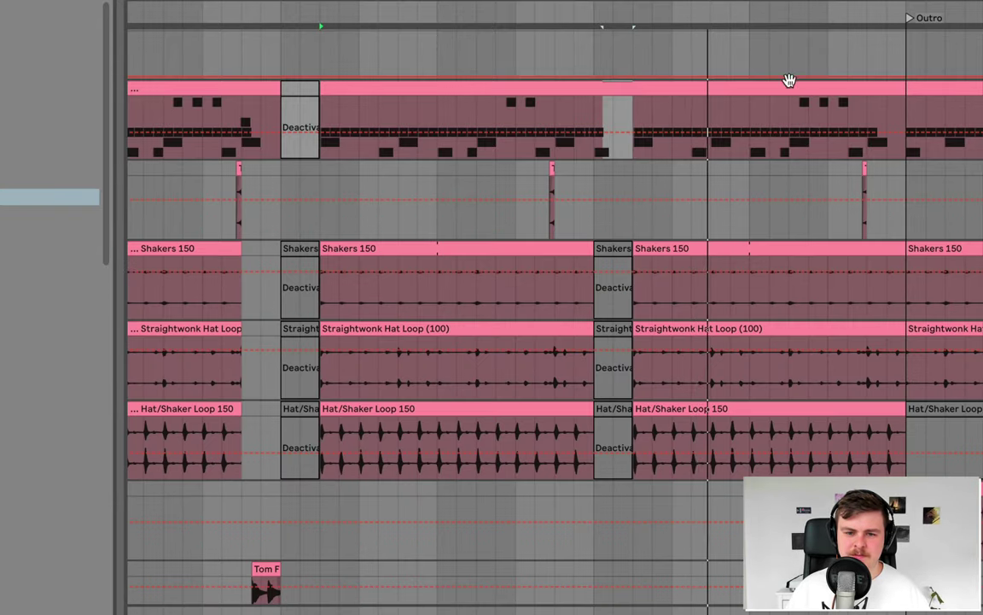
# Copy the Chime Noise Hit clip from the second half of the drop to the start of the outro at 33.1
pyautogui.moveTo(692, 3); pyautogui.dragTo(689, 0)
pyautogui.scroll(-6, 668, 51)
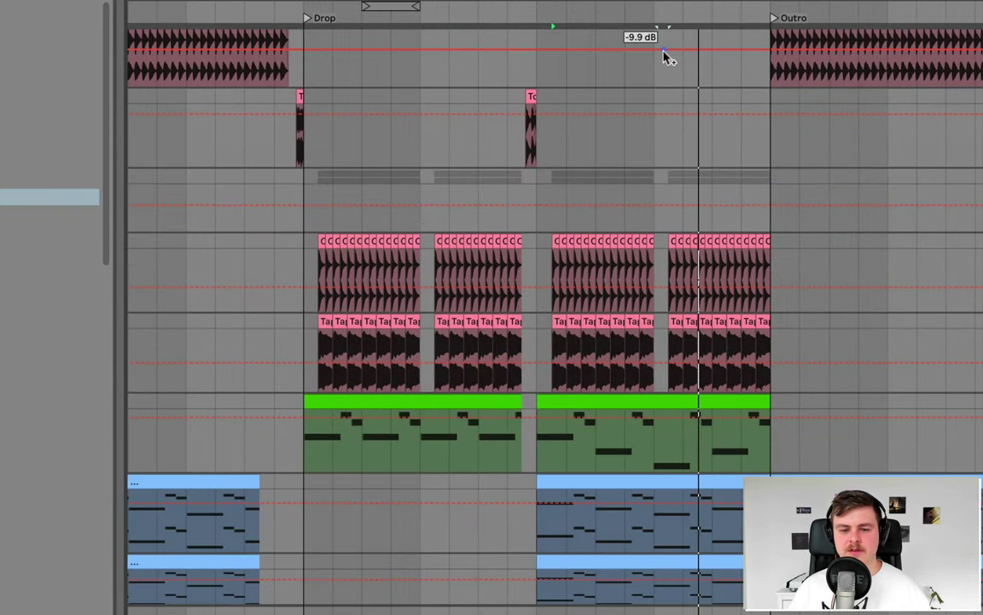
pyautogui.scroll(6, 668, 90)
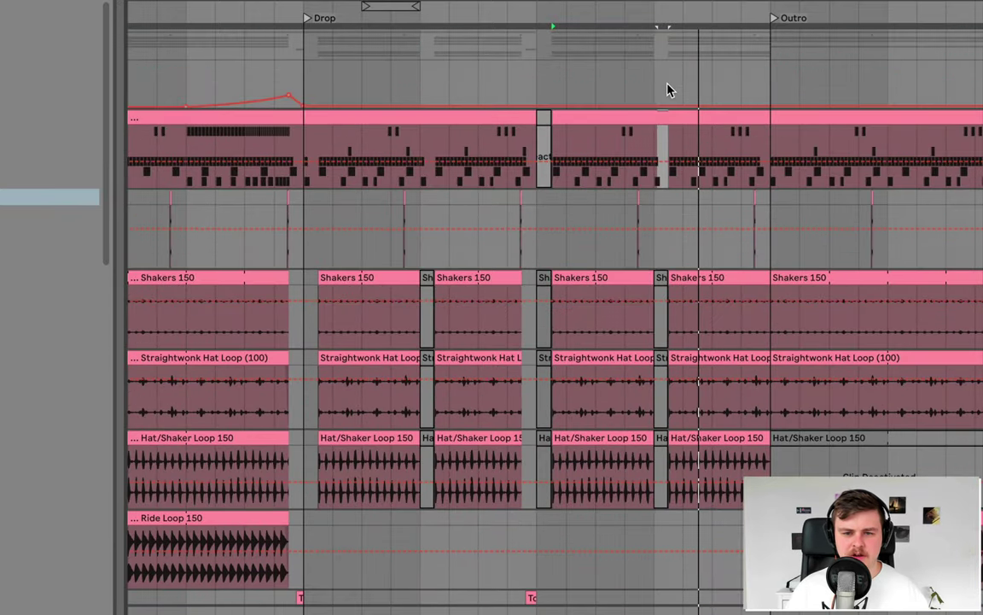
pyautogui.scroll(-5, 668, 90)
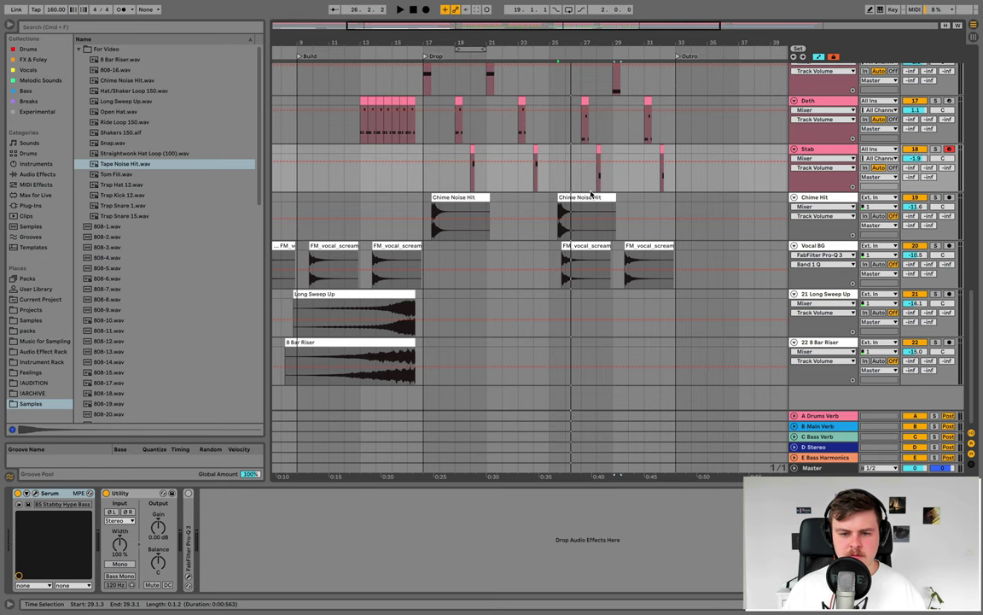
pyautogui.moveTo(591, 194); pyautogui.dragTo(674, 195)
pyautogui.hscroll(3, 478, 253)
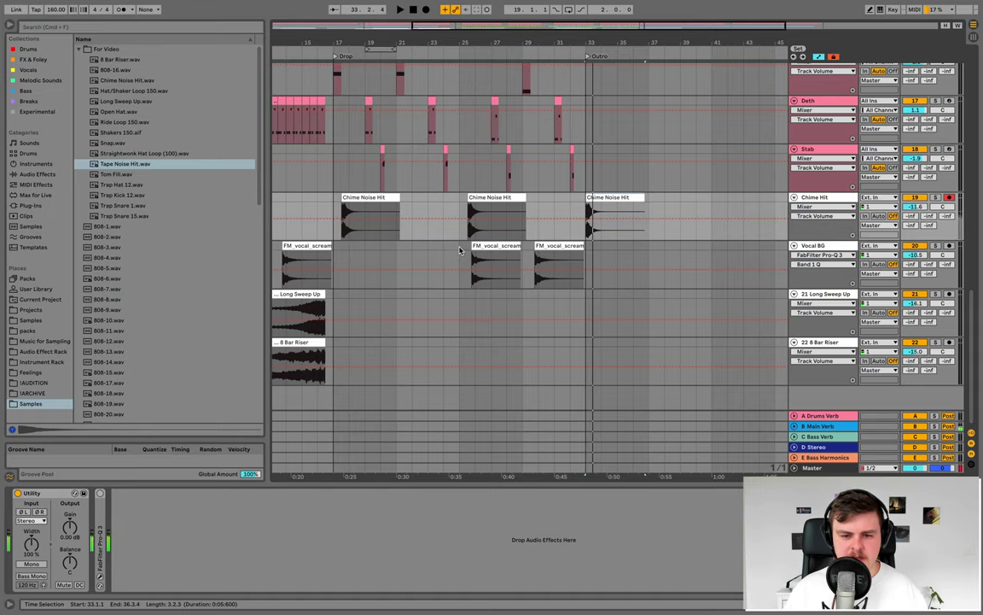
# Duplicate the two Vocal BG clips in bars 25 to 33 twice to fill the outro
pyautogui.moveTo(472, 256); pyautogui.dragTo(584, 256)
pyautogui.hotkey('ctrl', 'd')
pyautogui.hotkey('ctrl', 'd')
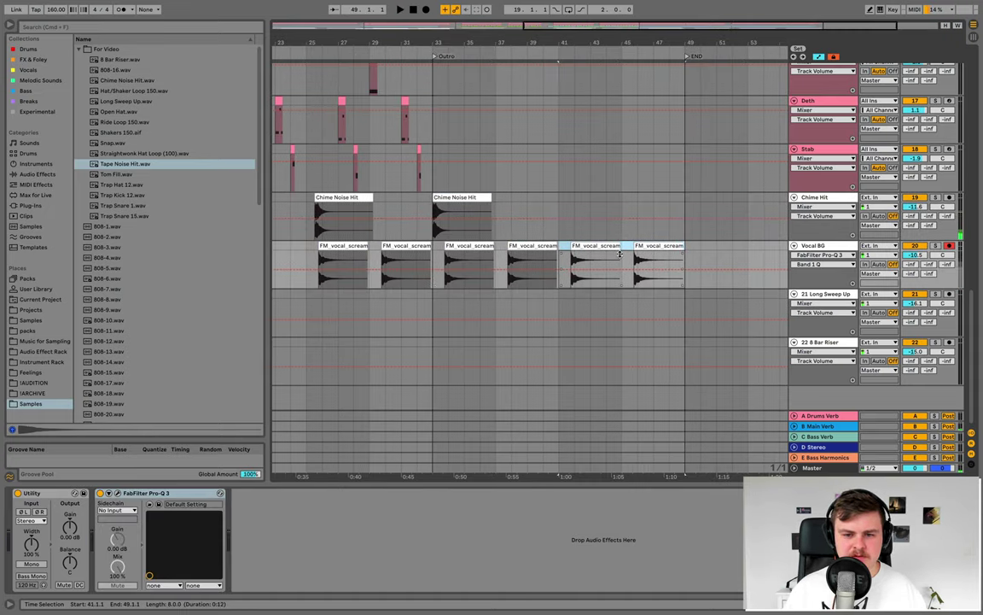
pyautogui.hscroll(-12, 620, 255)
pyautogui.hscroll(3, 619, 256)
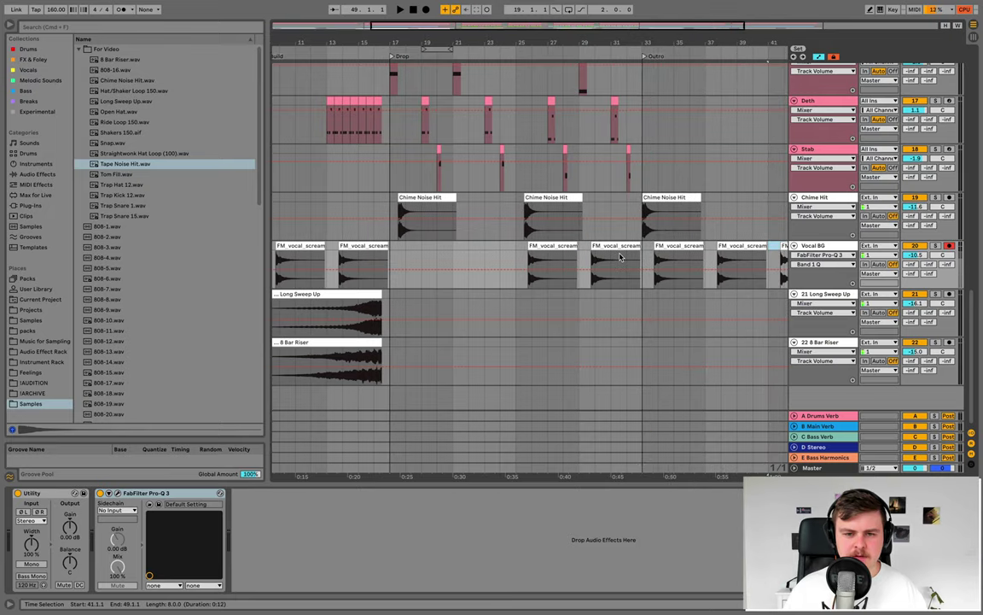
# Copy the Growl clip from the start of the drop to bar 13 in the build and preview it
pyautogui.scroll(2, 619, 256)
pyautogui.moveTo(398, 122); pyautogui.dragTo(423, 124)
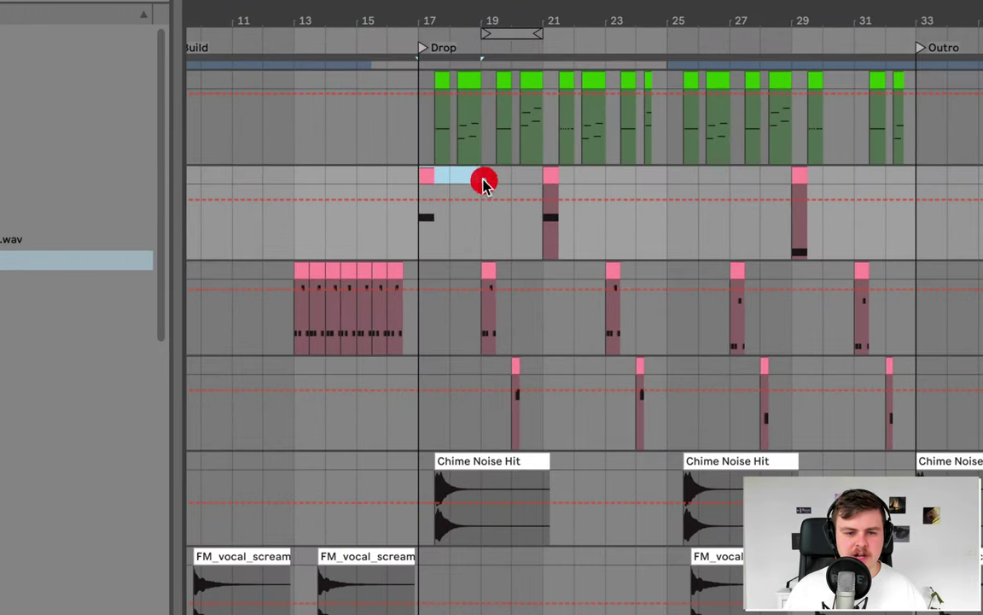
pyautogui.moveTo(484, 184); pyautogui.dragTo(481, 183)
pyautogui.press('super+v')
pyautogui.press('space')
pyautogui.press('space')
pyautogui.moveTo(360, 176); pyautogui.dragTo(306, 176)
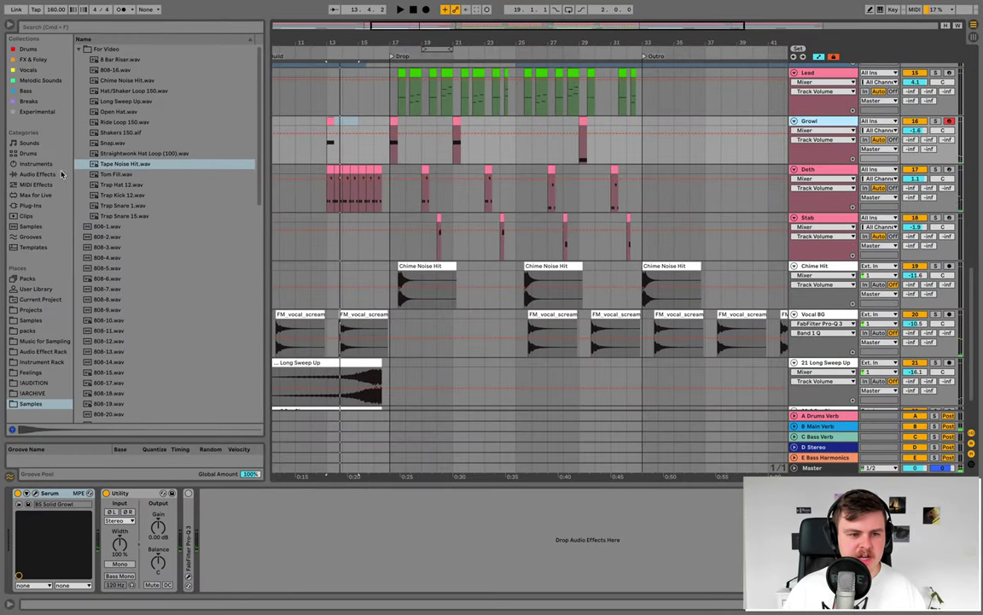
# Add EQ Eight to the Growl track with band 1 as a 391 Hz low cut, Q 0.97, and band 8 as a high cut
pyautogui.click(48, 175)
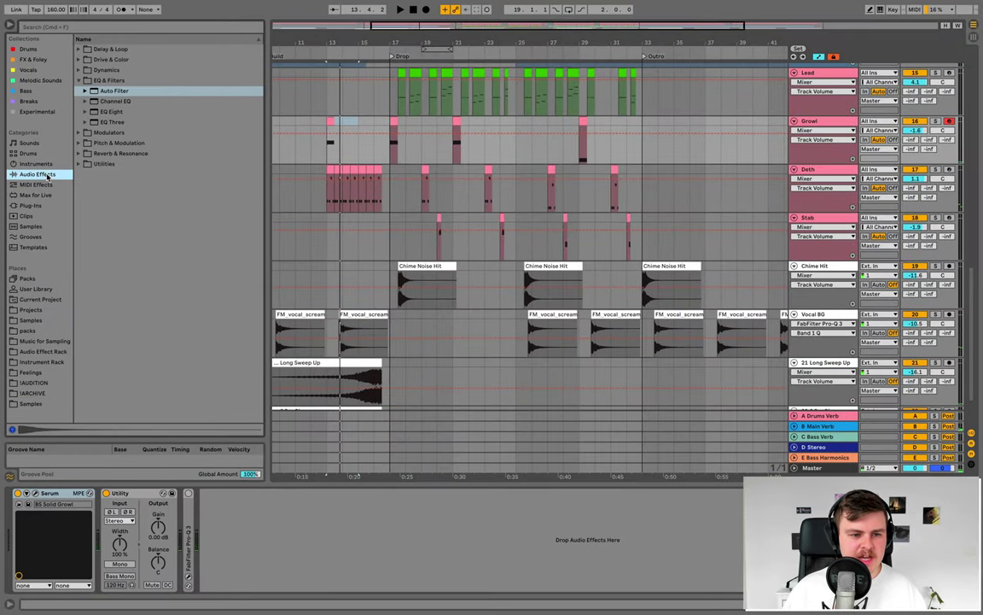
pyautogui.click(115, 113)
pyautogui.moveTo(168, 264); pyautogui.dragTo(216, 570)
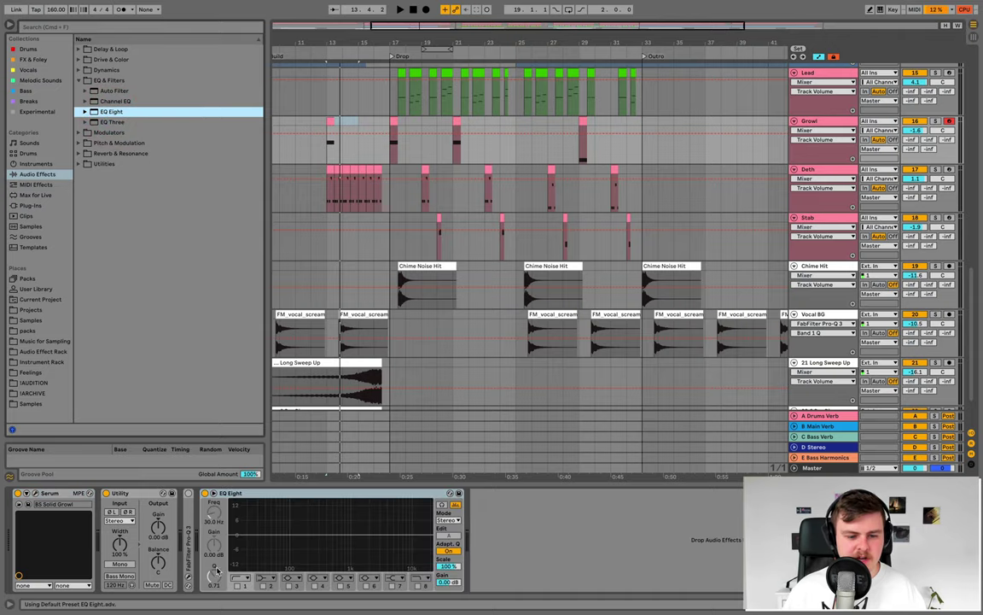
pyautogui.click(237, 586)
pyautogui.moveTo(259, 542); pyautogui.dragTo(336, 542)
pyautogui.press('space')
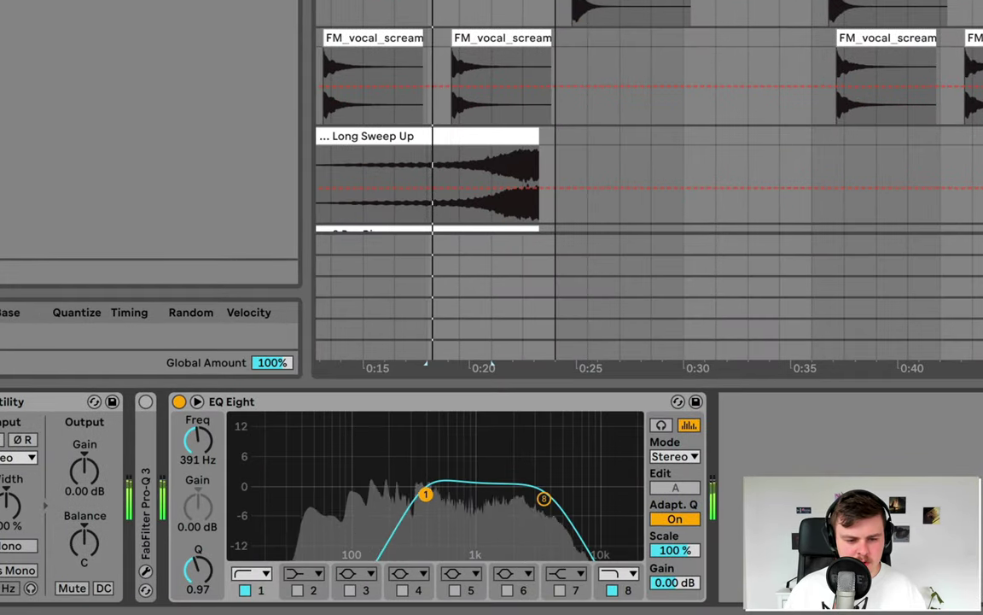
# Set band 1 of the Growl track's EQ Eight to 495 Hz, Q 0.82, and automate the device on only during bar 13
pyautogui.moveTo(425, 494); pyautogui.dragTo(429, 497)
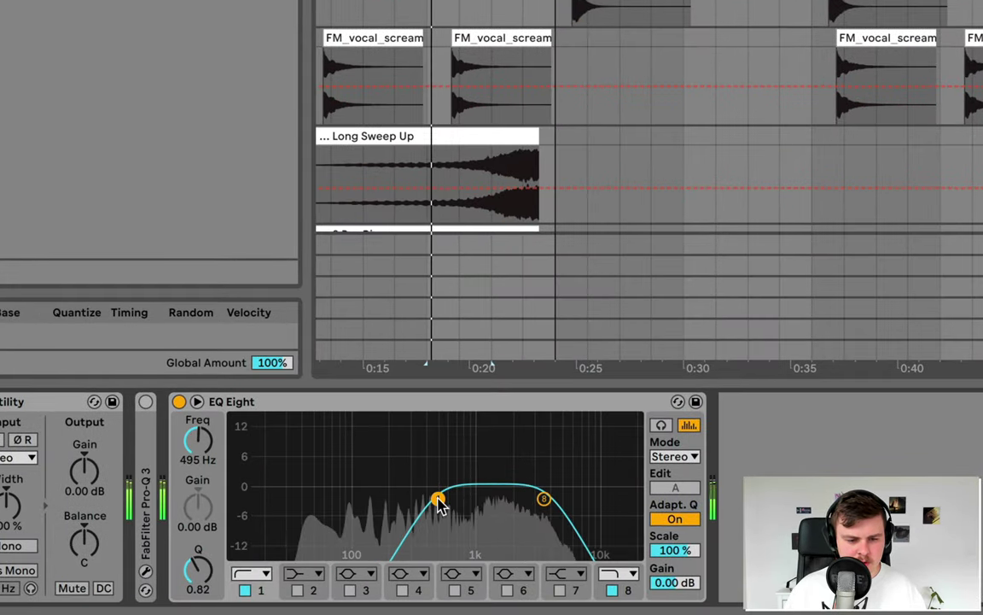
pyautogui.click(179, 401)
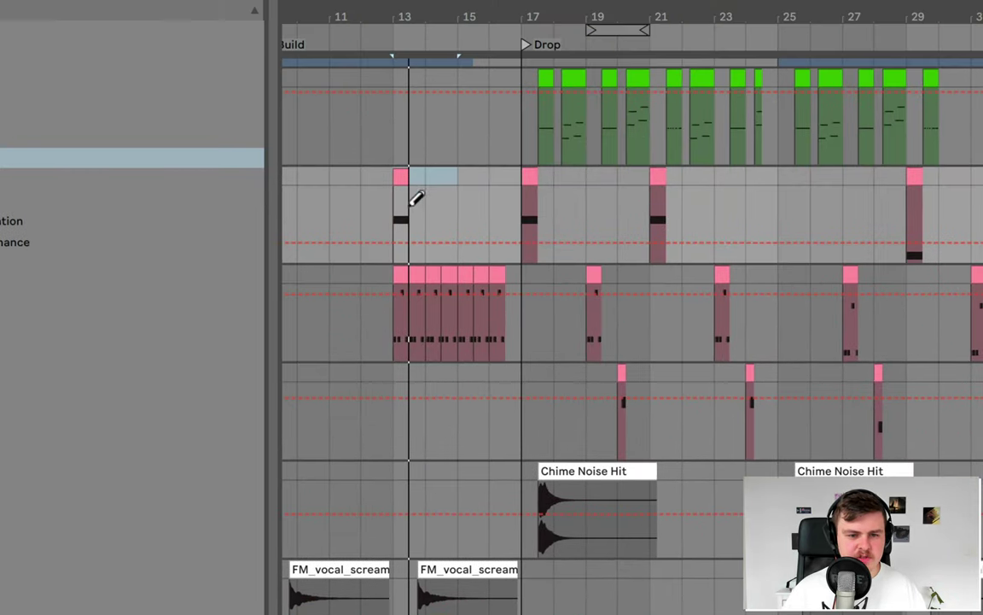
pyautogui.click(412, 204)
pyautogui.click(409, 204)
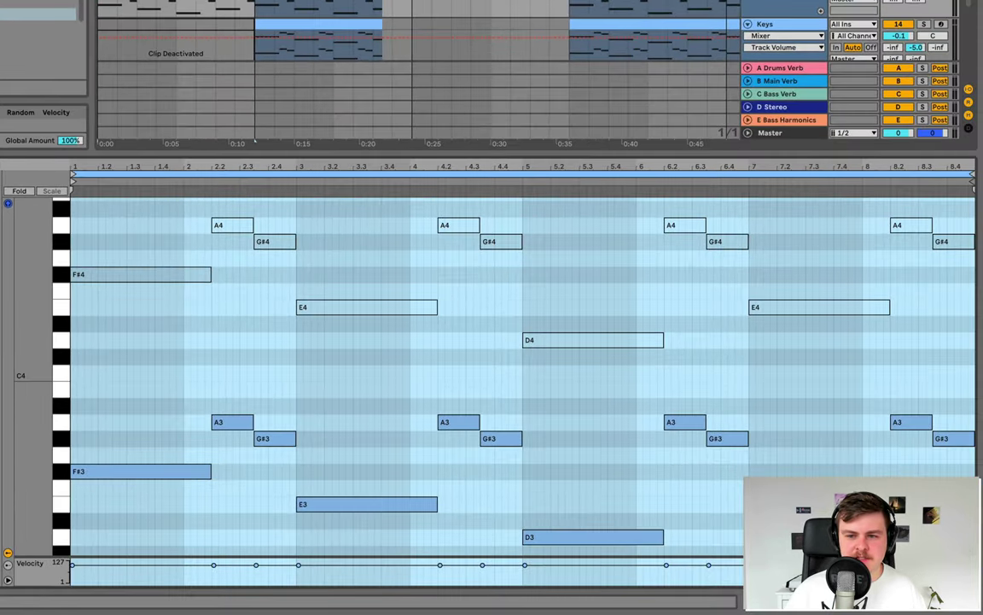
# Examine the pitch settings of the first Amb and Amb Layer clips, and the Amb Layer track's effect chain
pyautogui.click(821, 88)
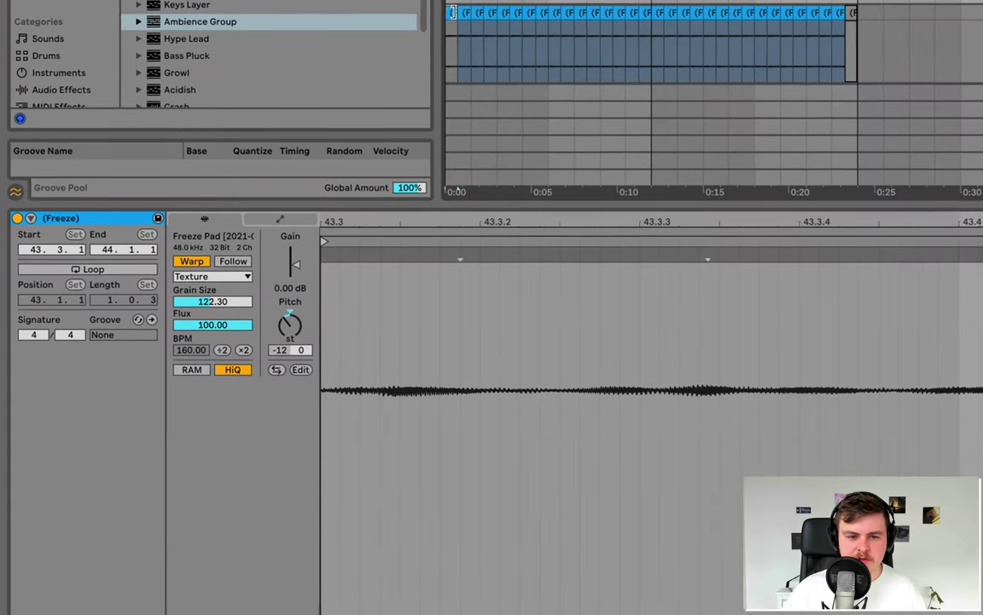
pyautogui.click(277, 125)
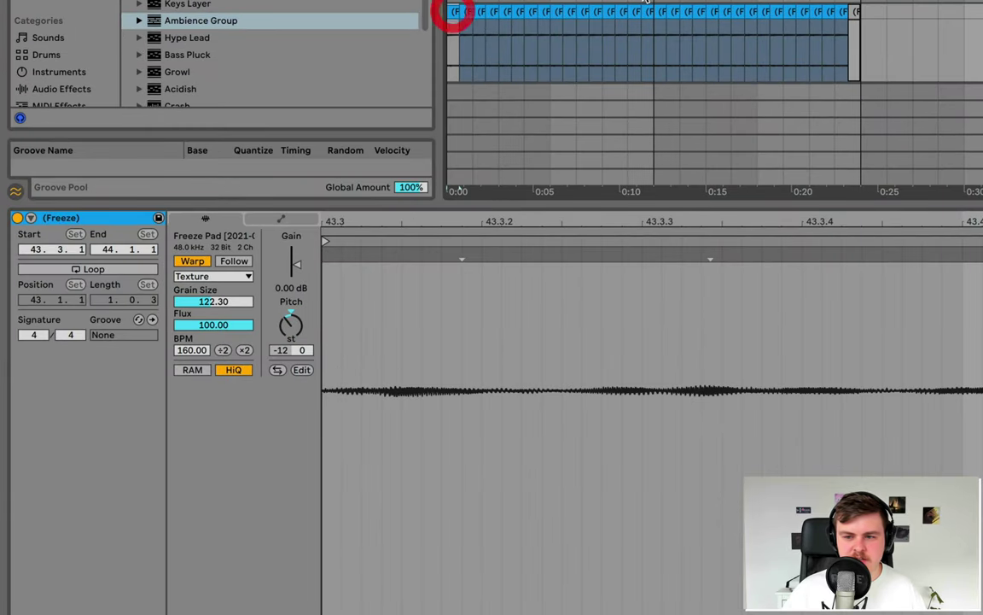
pyautogui.scroll(-2, 396, 120)
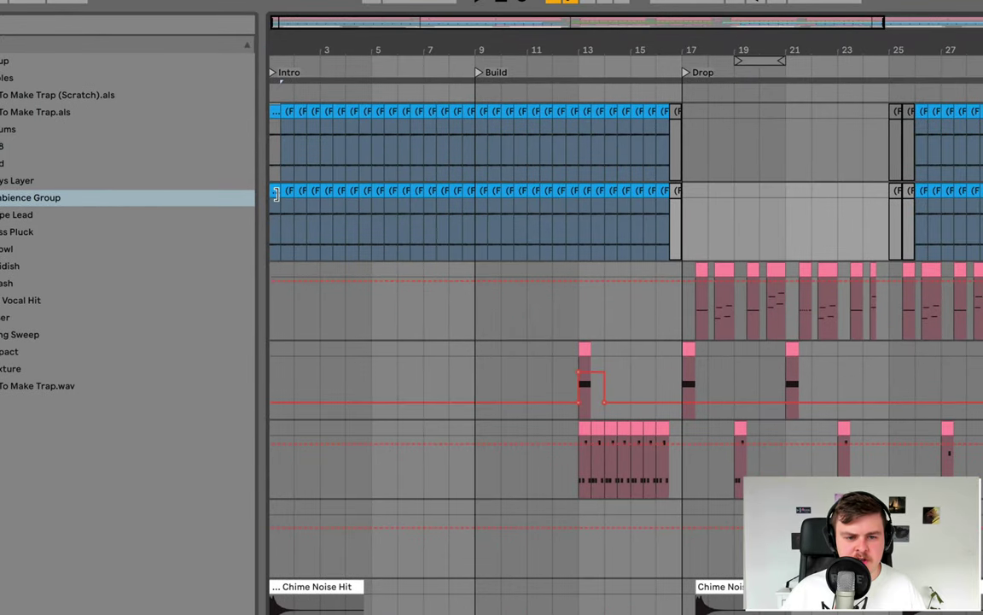
pyautogui.click(276, 193)
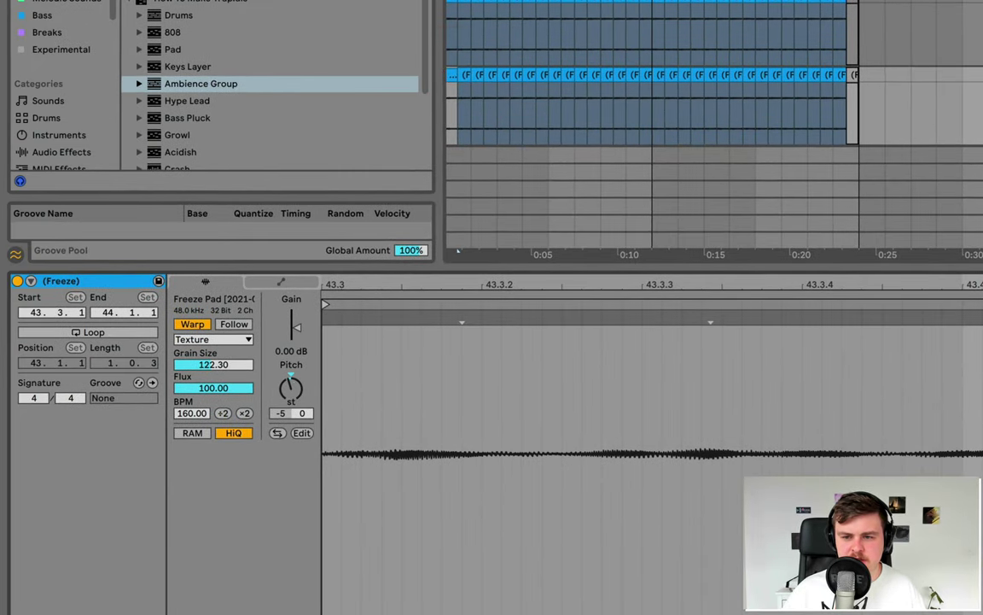
pyautogui.hotkey('shift', 'Tab')
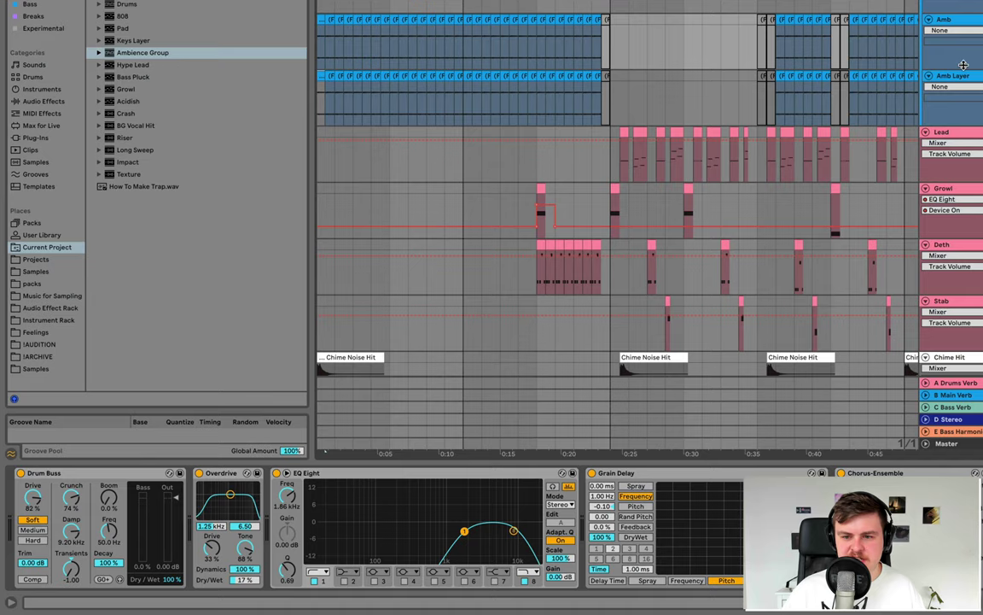
pyautogui.click(968, 76)
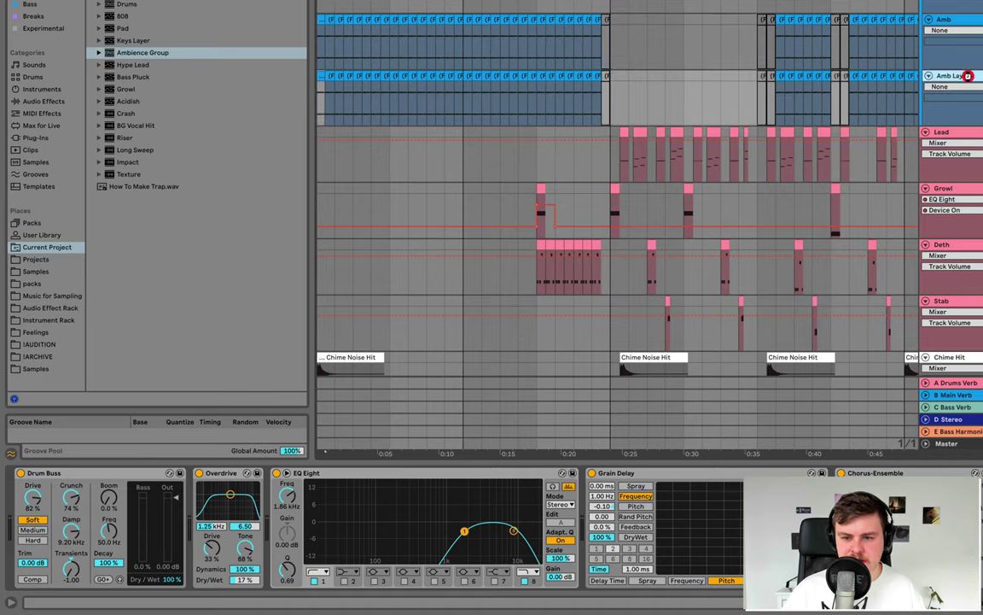
pyautogui.hscroll(10, 229, 526)
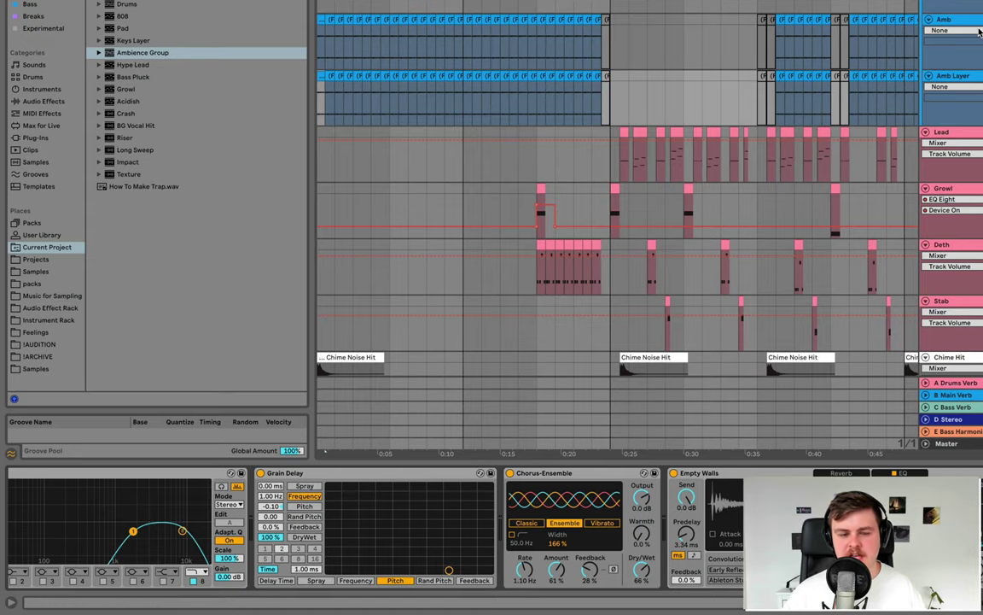
pyautogui.scroll(2, 979, 31)
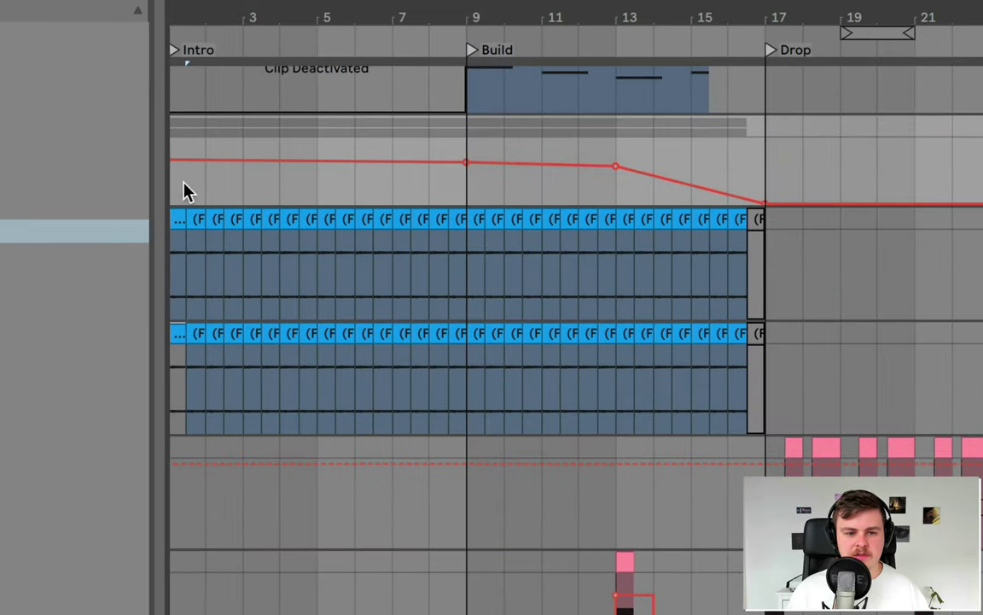
# Delete the Ambience Group's automation curve from the start of the intro to bar 17, and play through the drop and outro
pyautogui.moveTo(323, 32); pyautogui.dragTo(446, 32)
pyautogui.moveTo(452, 189); pyautogui.dragTo(693, 198)
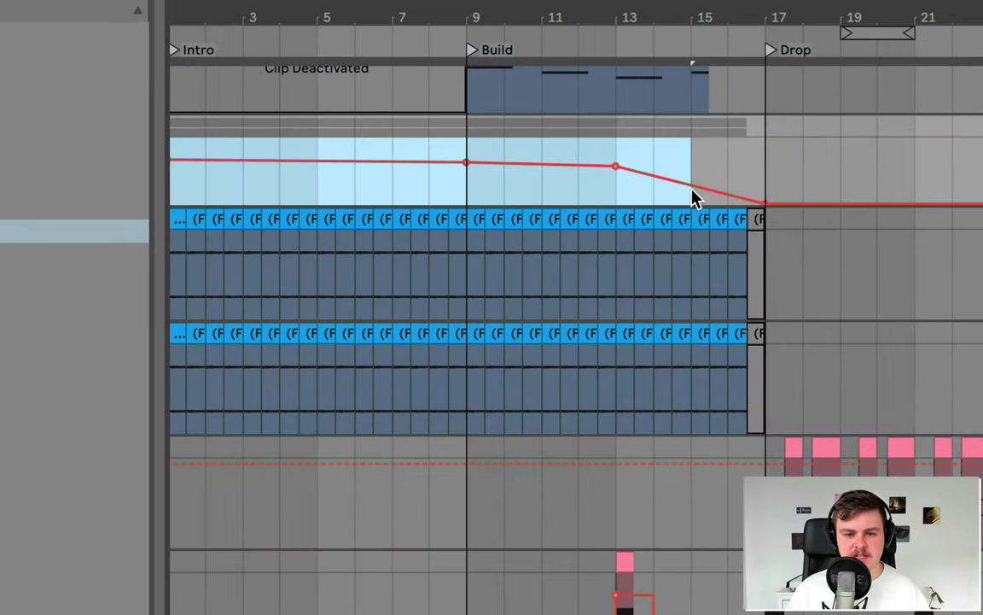
pyautogui.moveTo(764, 202); pyautogui.dragTo(761, 194)
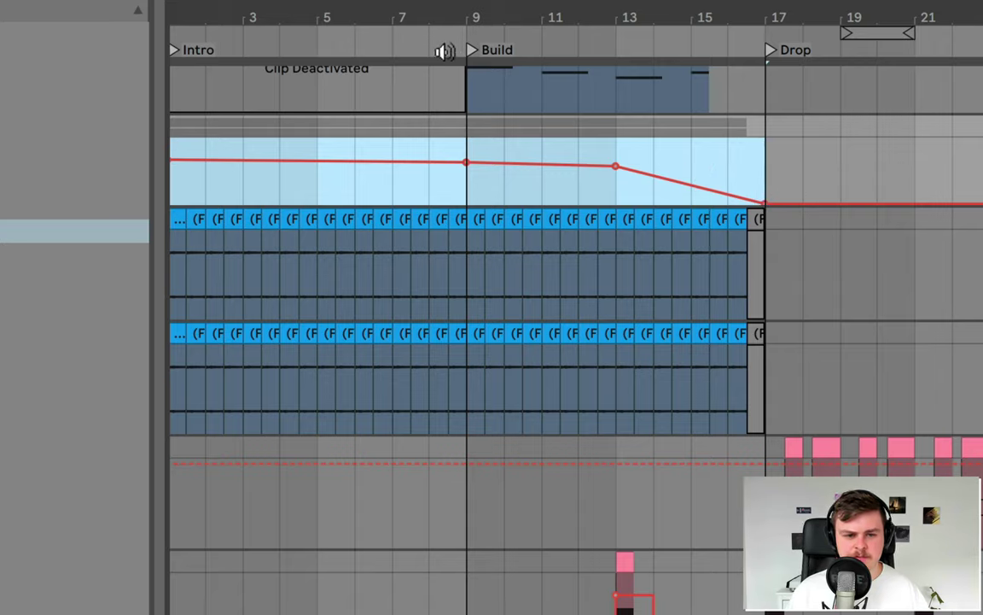
pyautogui.press('space')
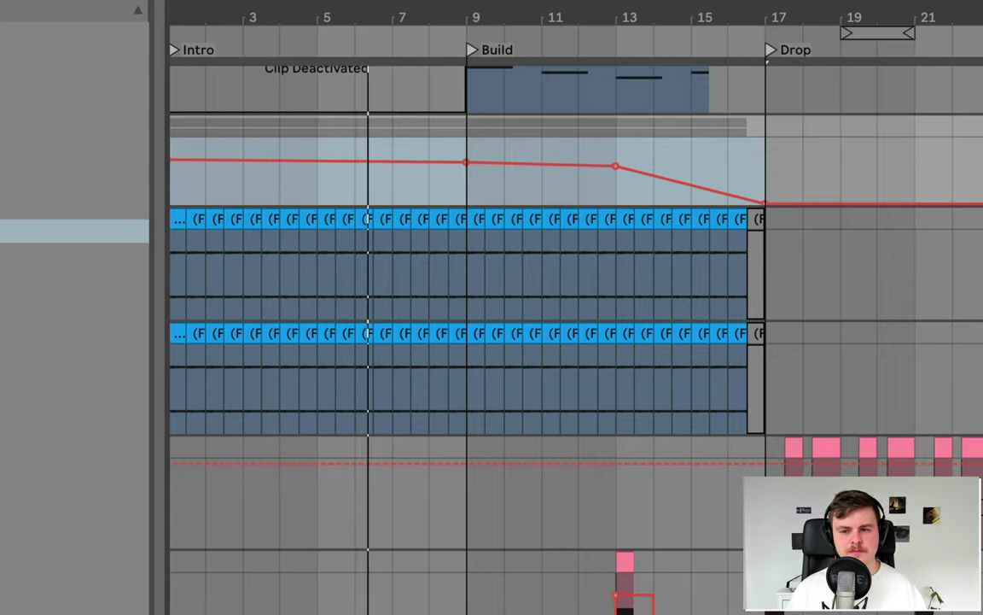
pyautogui.press('Delete')
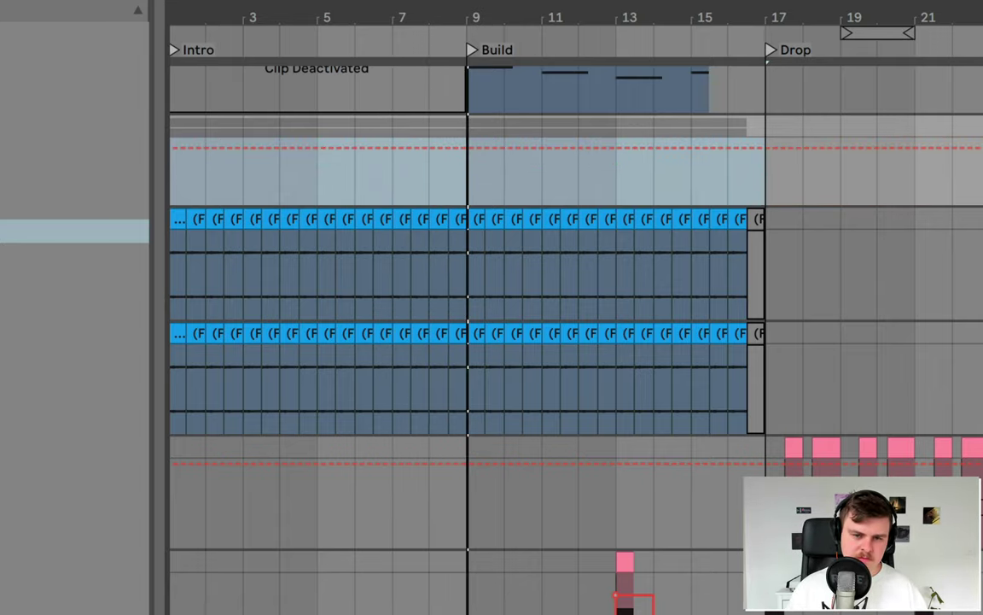
pyautogui.moveTo(902, 18); pyautogui.dragTo(699, 18)
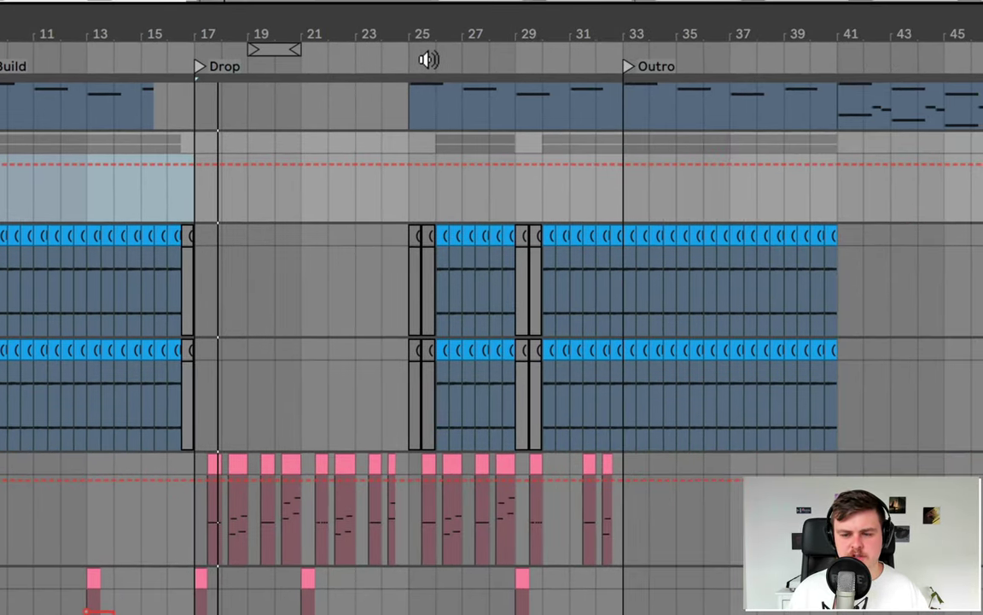
pyautogui.moveTo(446, 234); pyautogui.dragTo(614, 247)
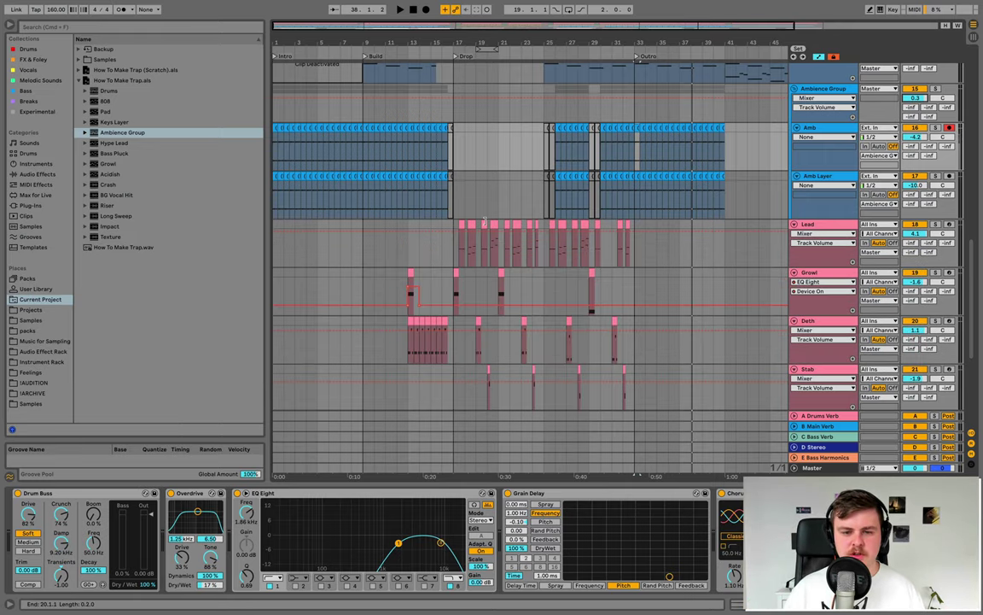
# Draw a pitch bend envelope in the Lead clip at 19.3, rising from zero to maximum between the clip start and 1.1.2
pyautogui.moveTo(485, 44); pyautogui.dragTo(484, 68)
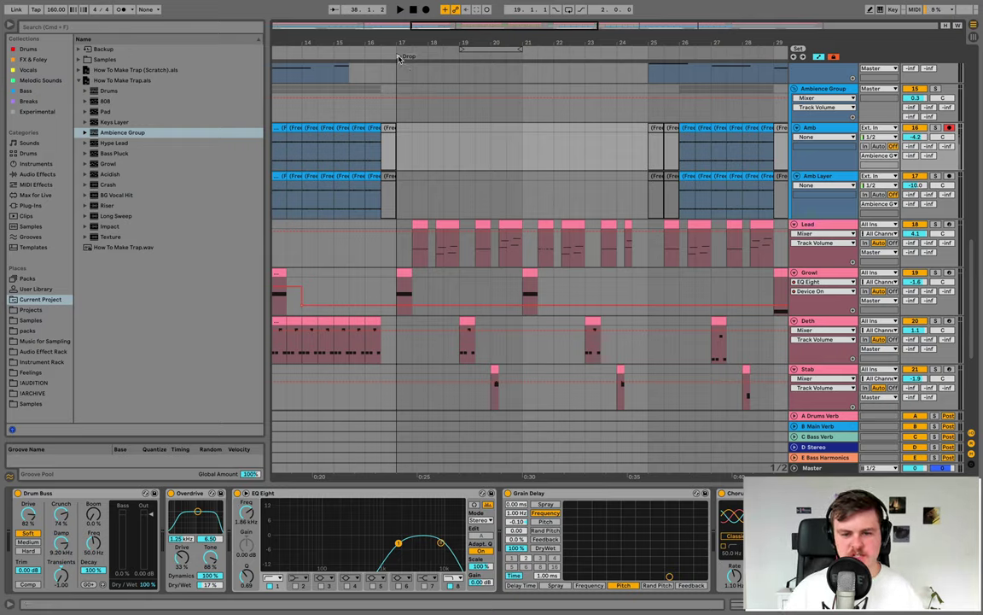
pyautogui.doubleClick(483, 225)
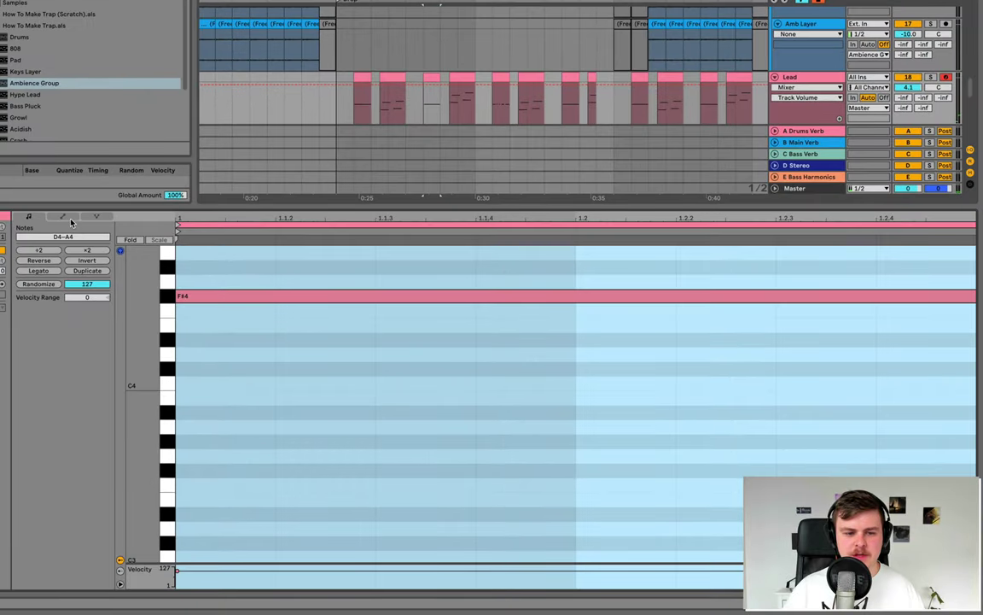
pyautogui.click(70, 218)
pyautogui.click(57, 238)
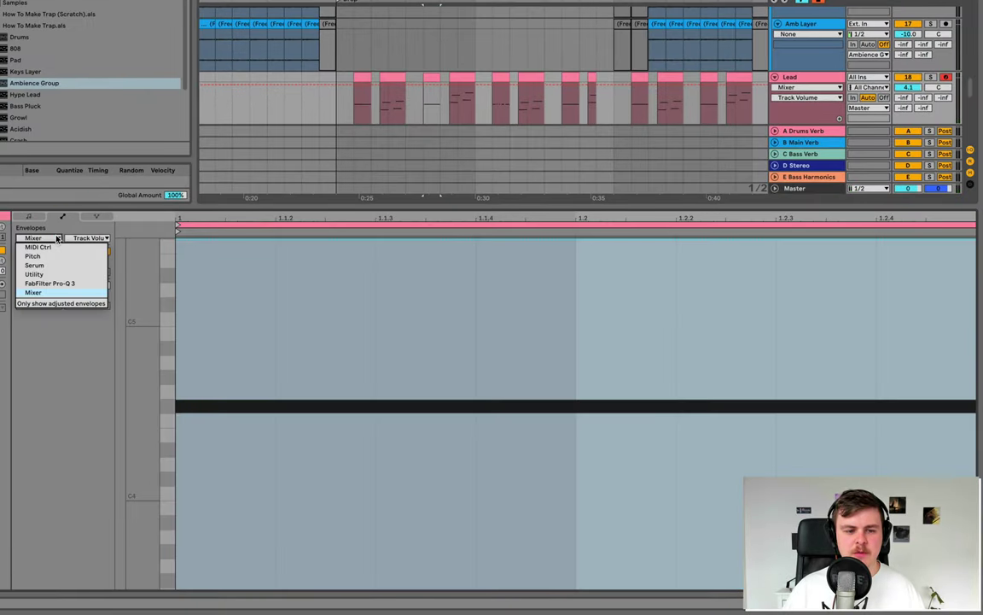
pyautogui.click(56, 239)
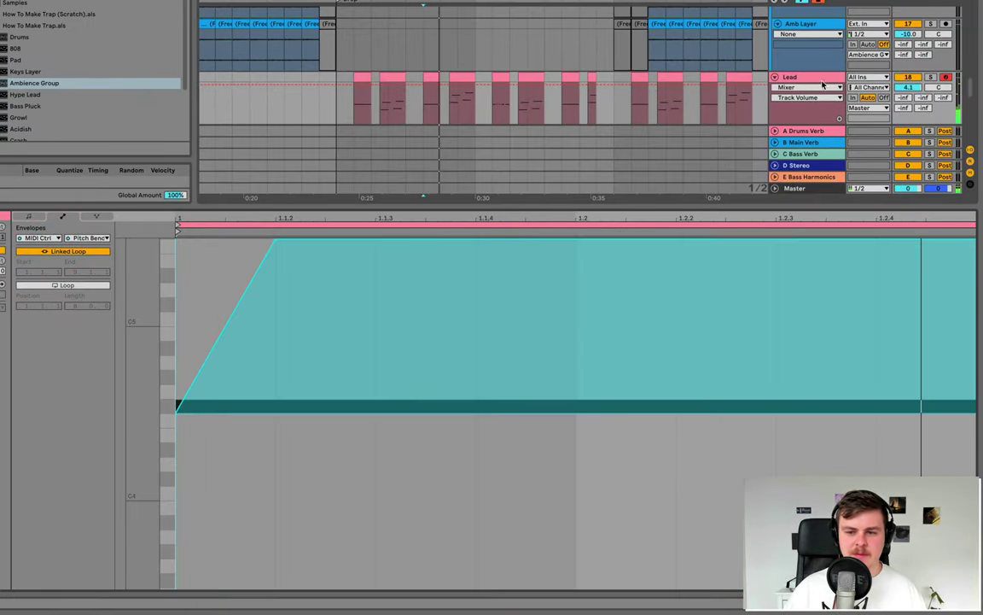
# Set the upward pitch bend range in the Lead track's Serum to 12 semitones and preview the bend
pyautogui.doubleClick(816, 76)
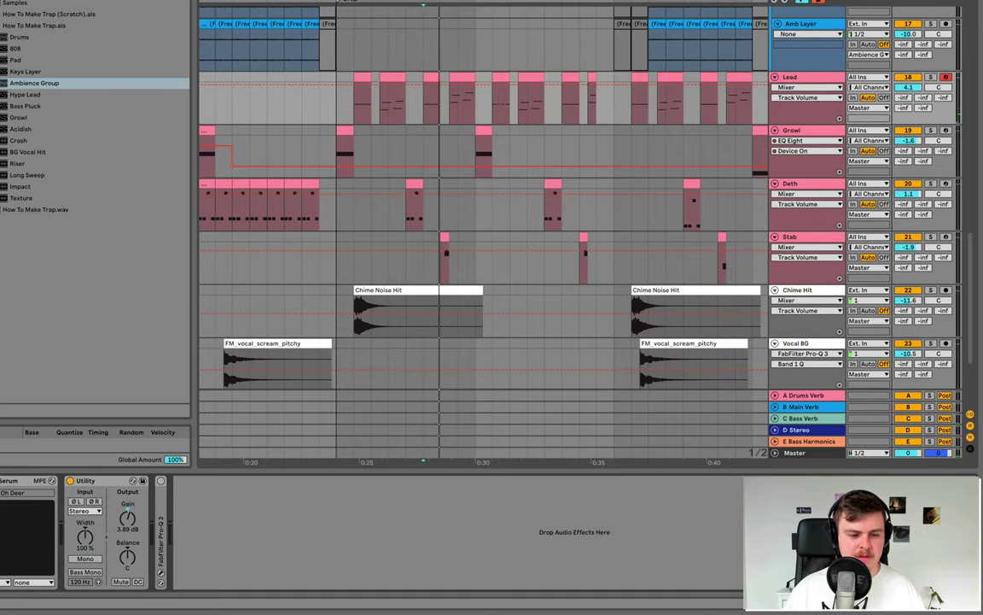
pyautogui.click(2, 481)
pyautogui.moveTo(299, 461); pyautogui.dragTo(292, 443)
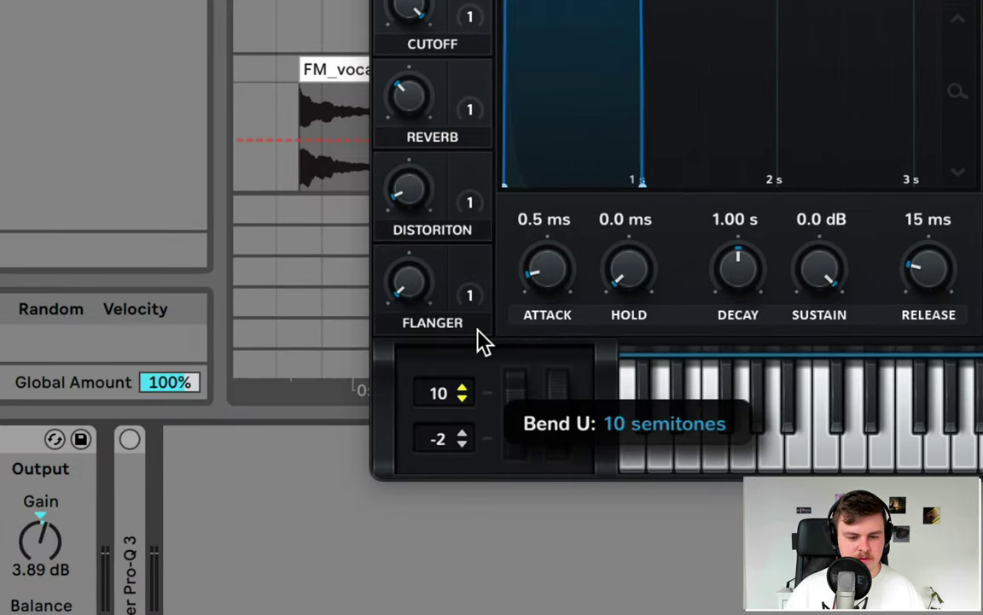
pyautogui.moveTo(477, 329); pyautogui.dragTo(480, 329)
pyautogui.press('space')
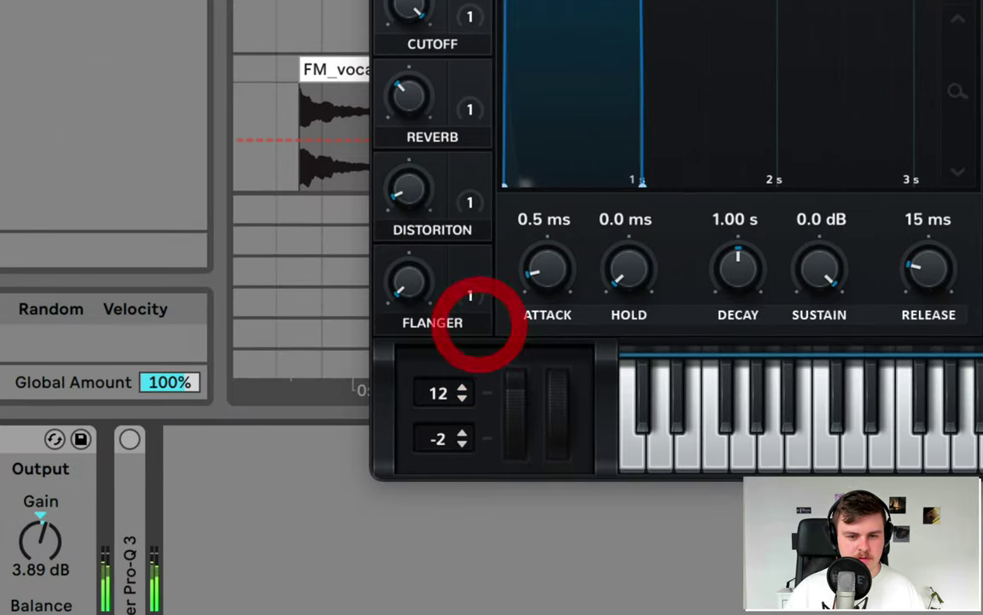
# Curve the pitch bend's fall to zero after 1.2, and paste the envelope into the Lead clips at 23.3 and in the drop's second half
pyautogui.press('super+alt+p')
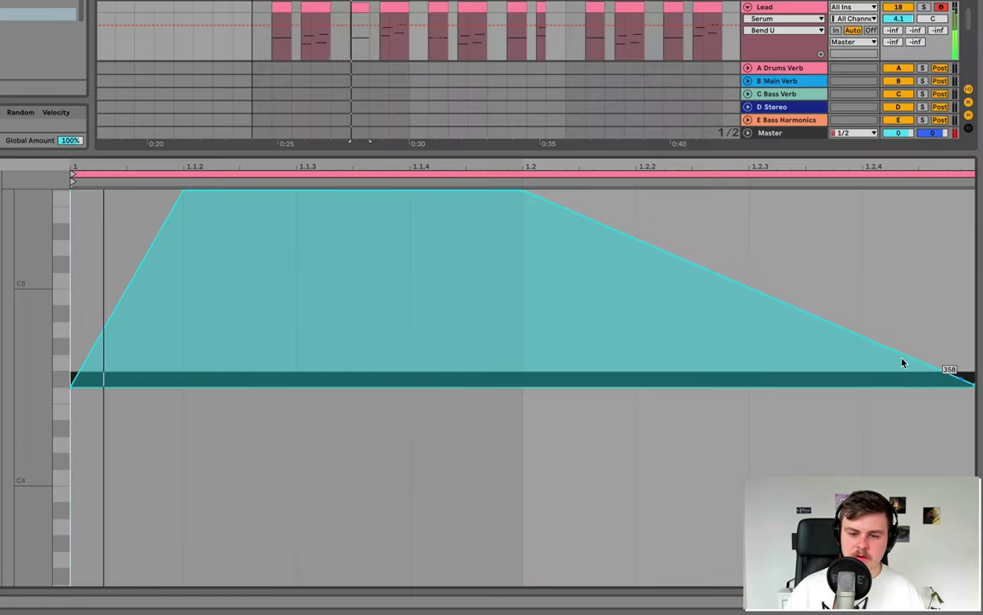
pyautogui.moveTo(902, 362); pyautogui.dragTo(902, 299)
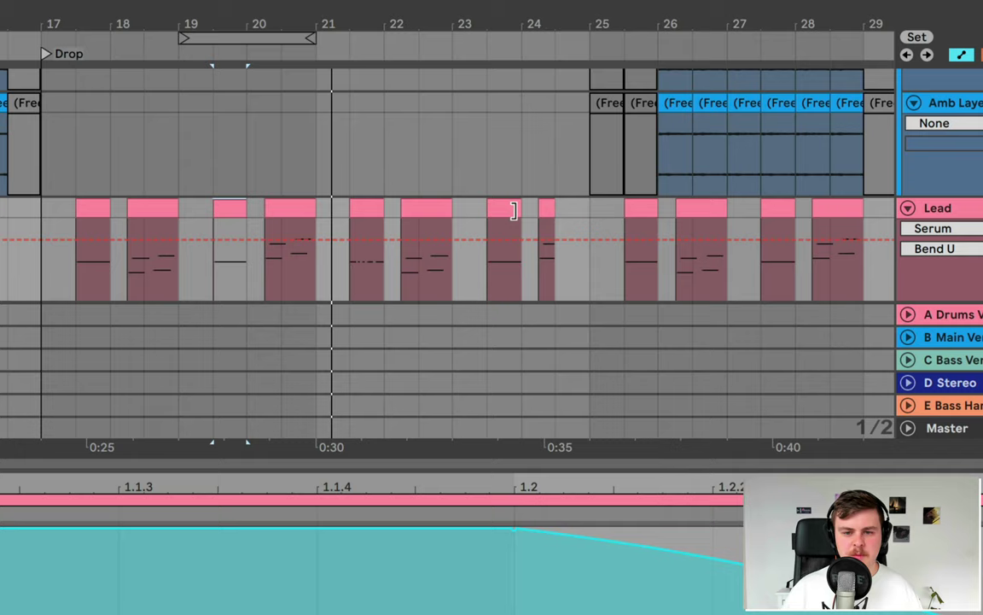
pyautogui.click(523, 9)
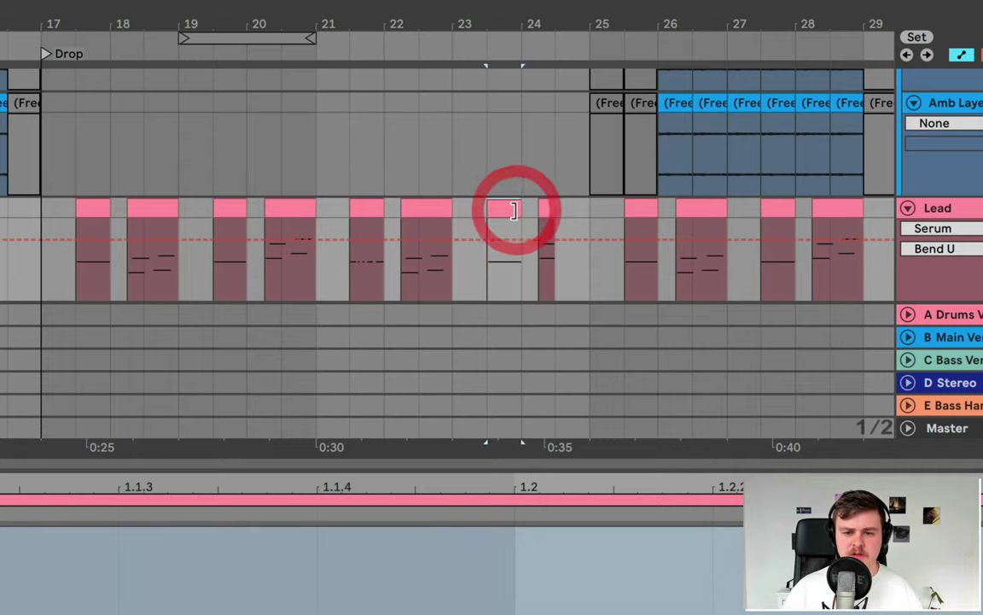
pyautogui.press('super+v')
pyautogui.hscroll(3, 517, 211)
pyautogui.press('space')
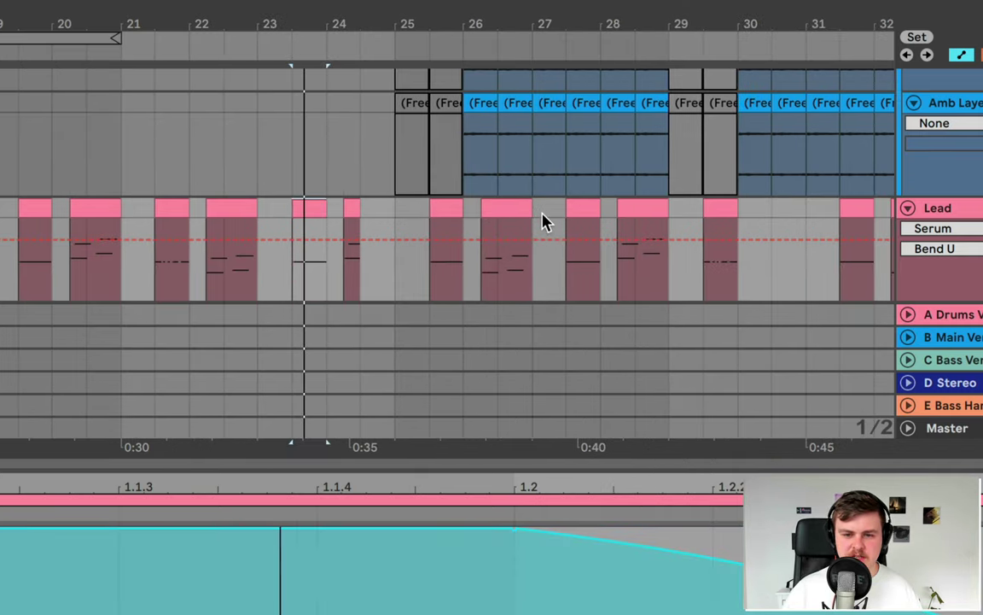
pyautogui.click(586, 207)
pyautogui.click(676, 208)
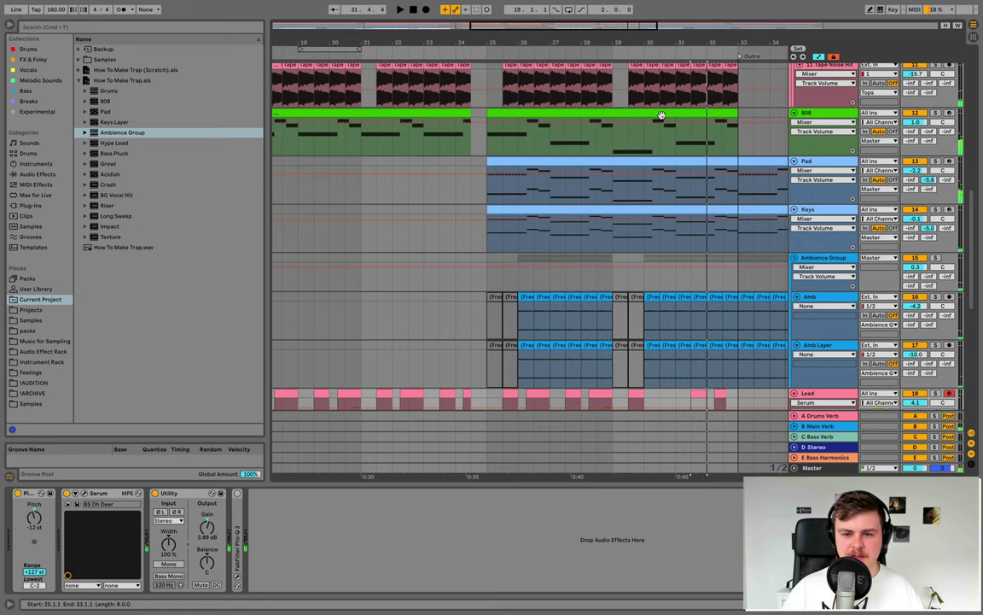
# Raise the A3 and G#3 notes at 6.2 in the second 808 drop clip by one octave, and set the 808 track volume to 0.6
pyautogui.doubleClick(662, 115)
pyautogui.moveTo(733, 311); pyautogui.dragTo(783, 362)
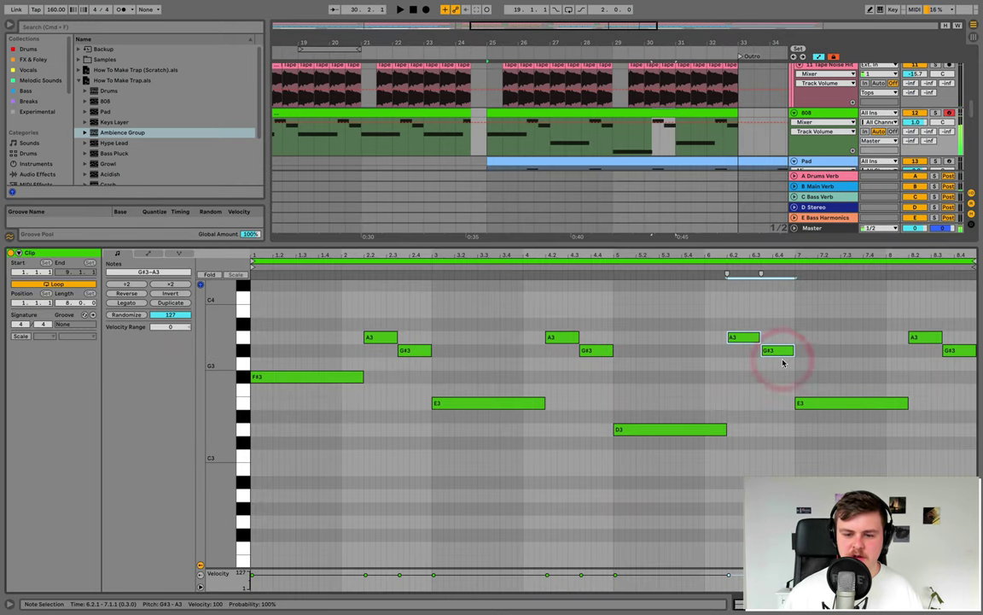
pyautogui.hotkey('shift', 'Up')
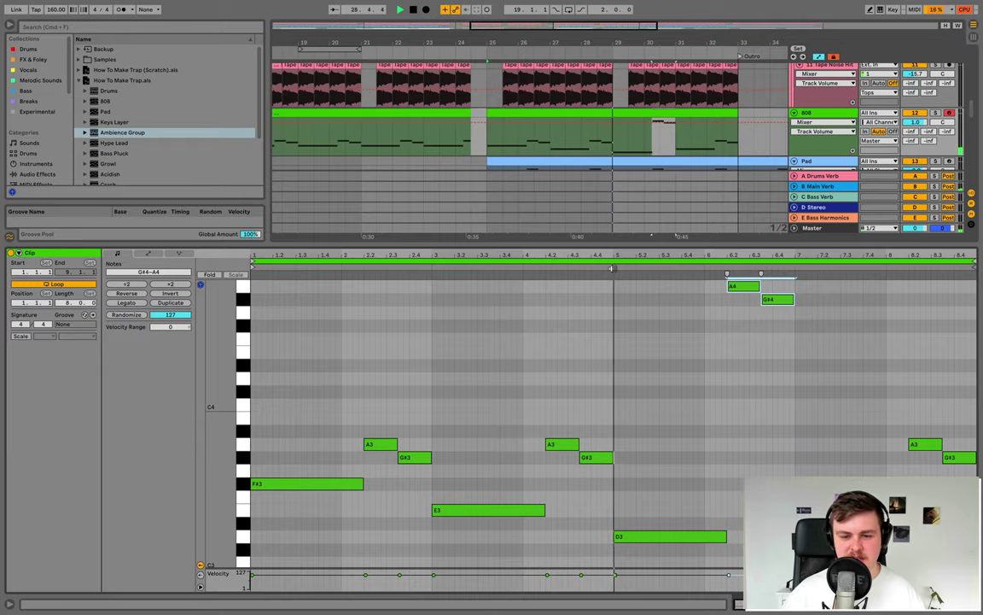
pyautogui.click(612, 268)
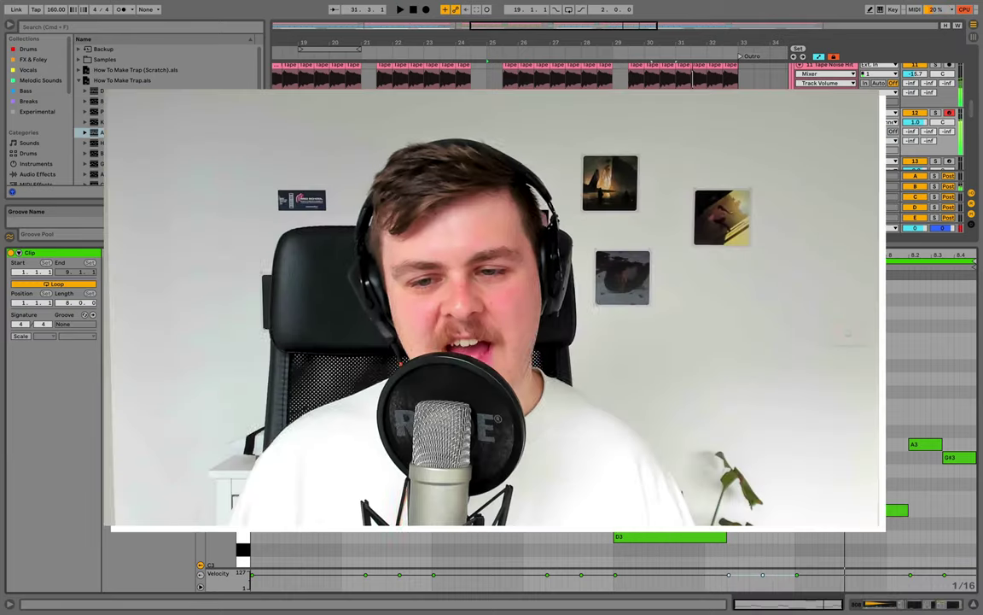
pyautogui.moveTo(915, 121); pyautogui.dragTo(915, 128)
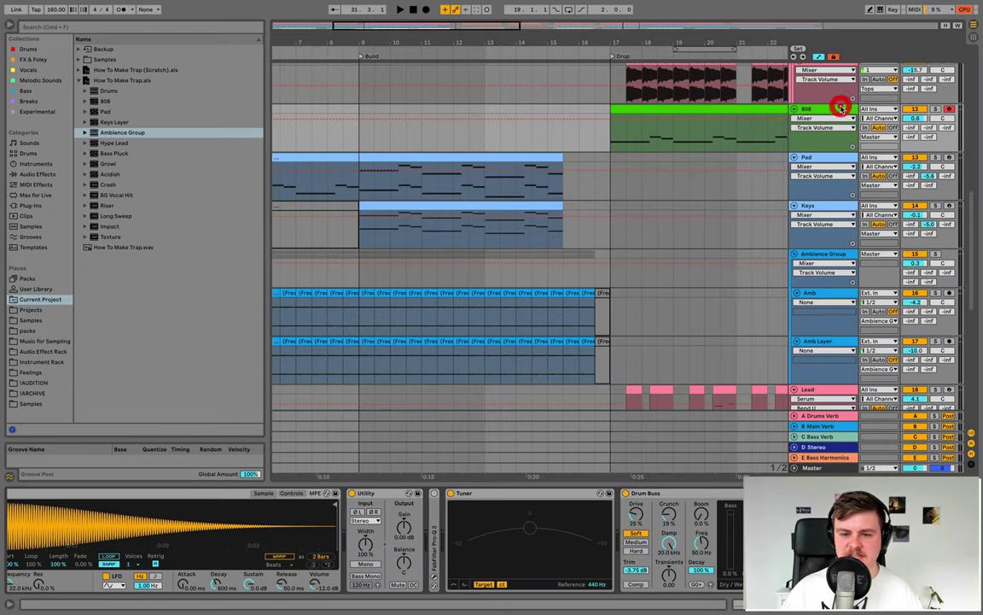
# Play the drop from the Deth clip at 19.1 to check its sound
pyautogui.hscroll(3, 717, 159)
pyautogui.scroll(-5, 617, 174)
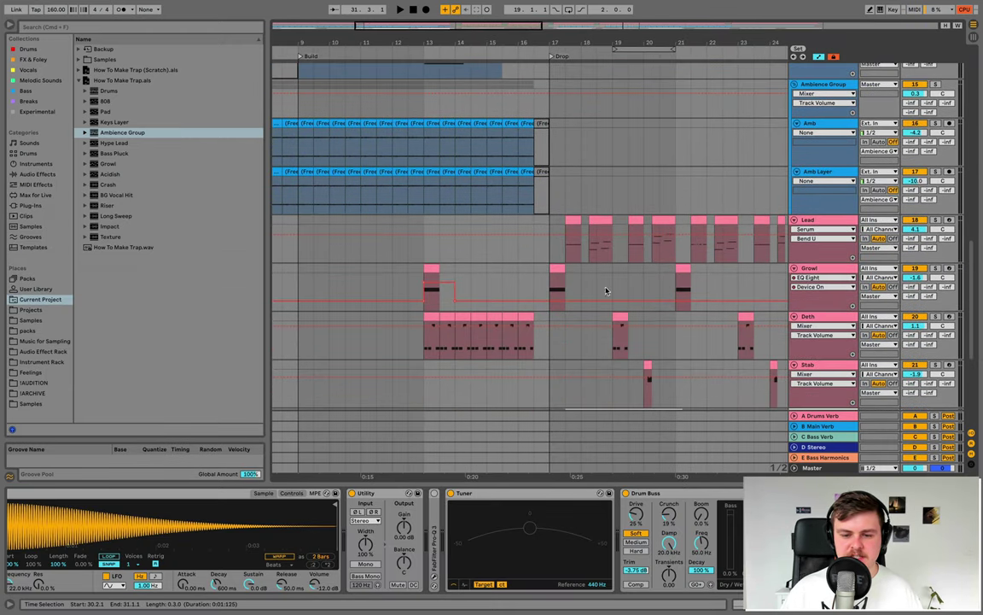
pyautogui.click(619, 318)
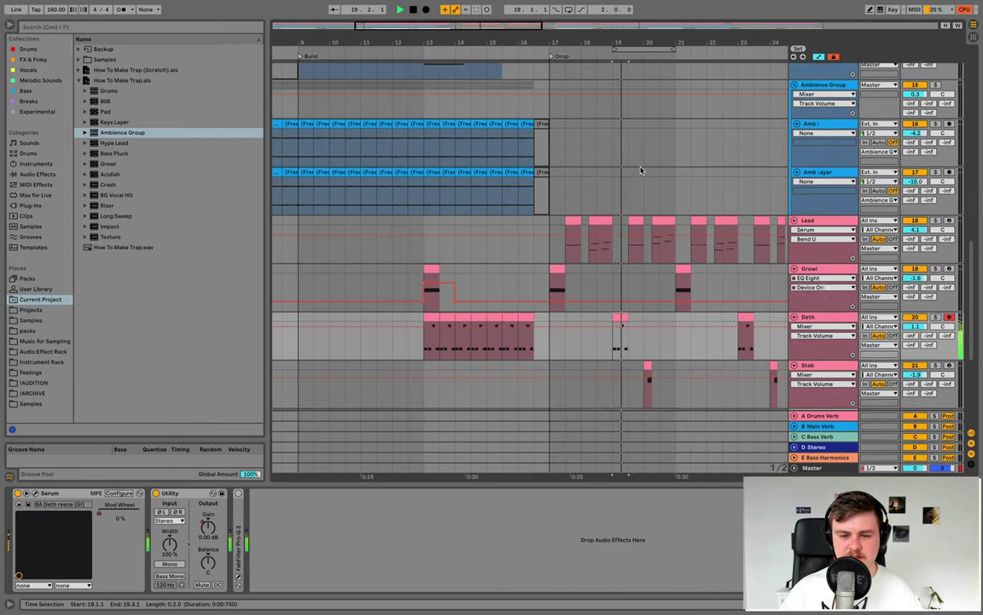
# In the first 808 drop clip, replace the F#3 at bar 3 with a descending eighth-note run of F#4, F#4, E4 and C#4
pyautogui.scroll(5, 641, 171)
pyautogui.doubleClick(610, 209)
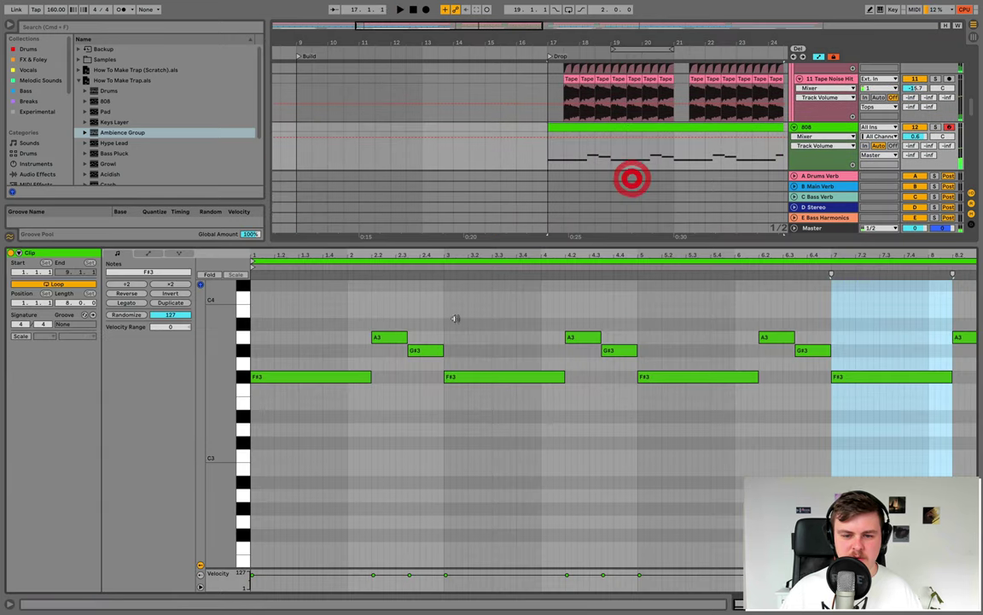
pyautogui.click(474, 376)
pyautogui.hotkey('shift', 'Up')
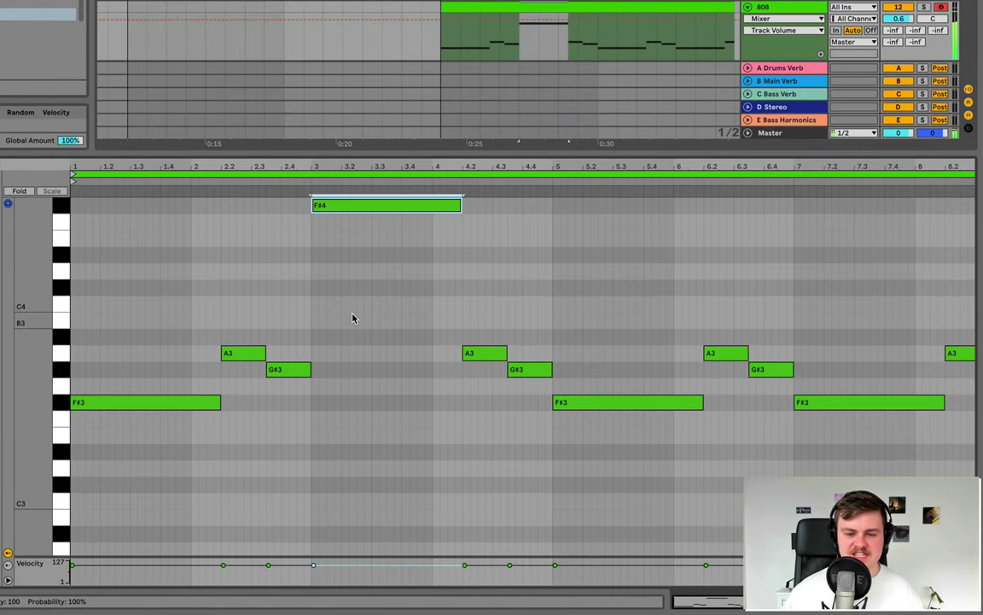
pyautogui.hotkey('shift', 'Left')
pyautogui.hotkey('shift', 'Left')
pyautogui.hotkey('shift', 'Left')
pyautogui.hotkey('shift', 'Left')
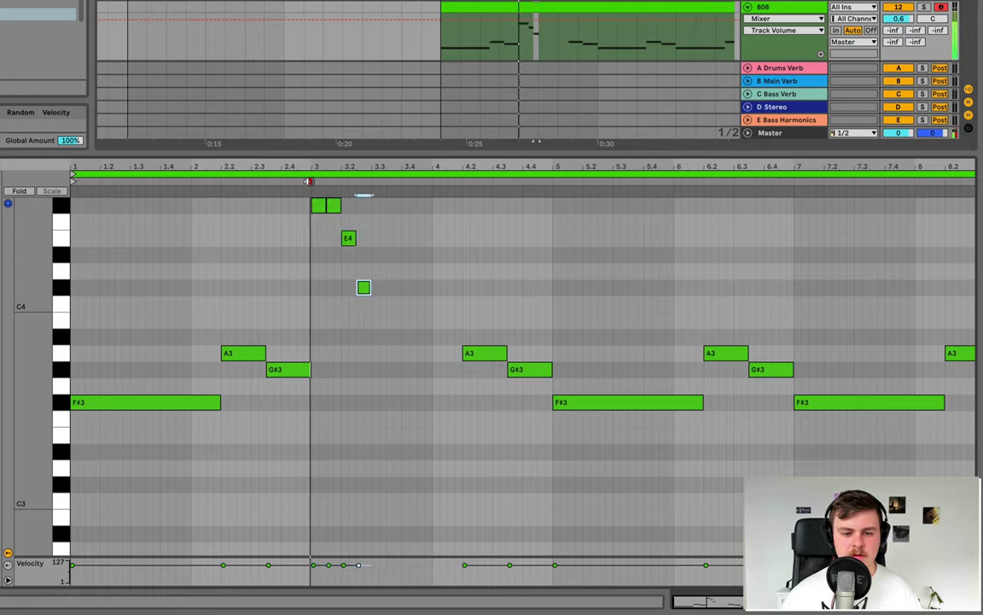
# Add an F#3 note from 3.3 to 4.2 after the run, and copy the descending run to bar 7
pyautogui.scroll(3, 323, 205)
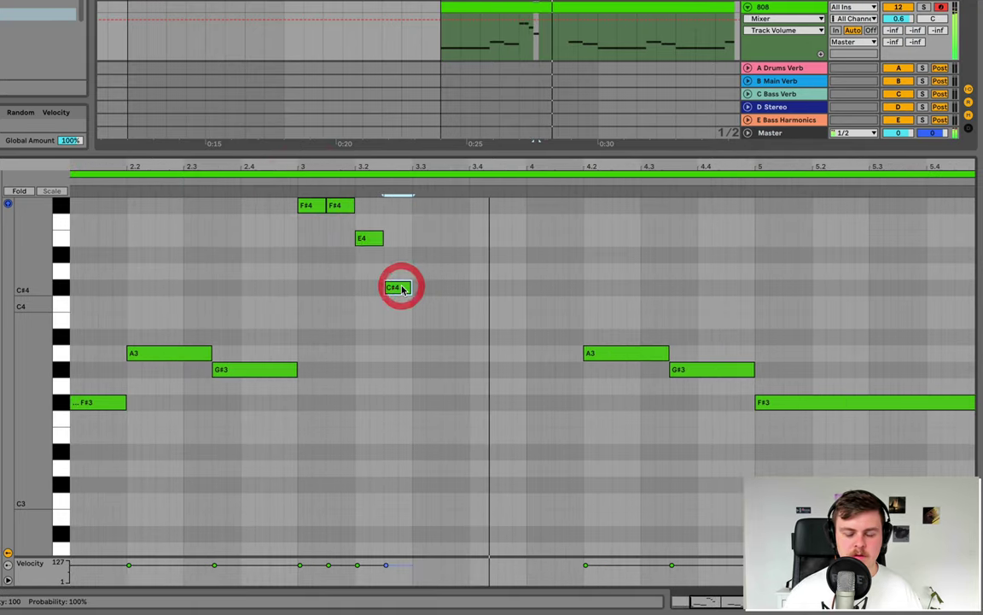
pyautogui.scroll(2, 417, 407)
pyautogui.doubleClick(419, 431)
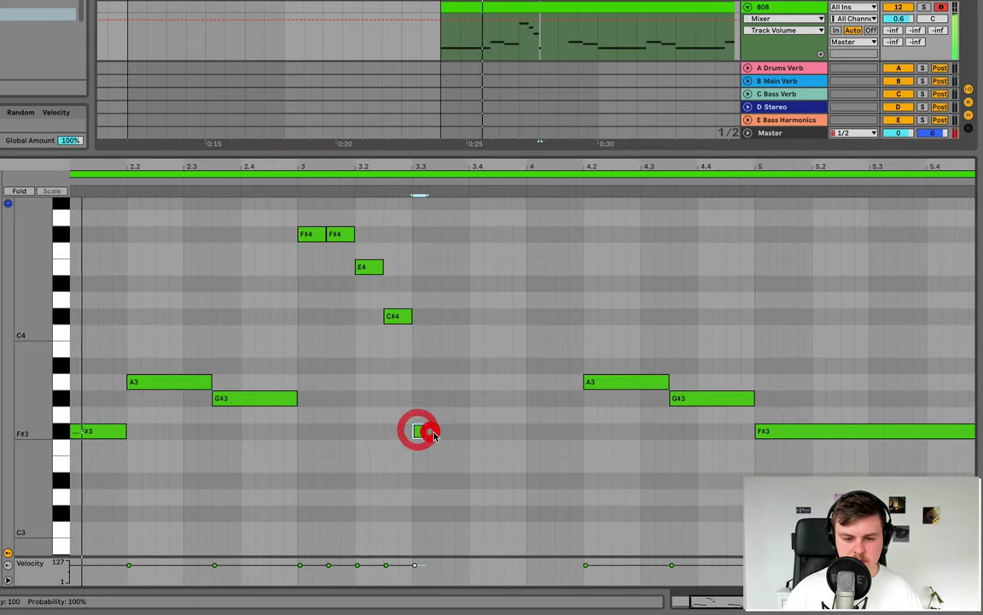
pyautogui.moveTo(424, 431); pyautogui.dragTo(577, 444)
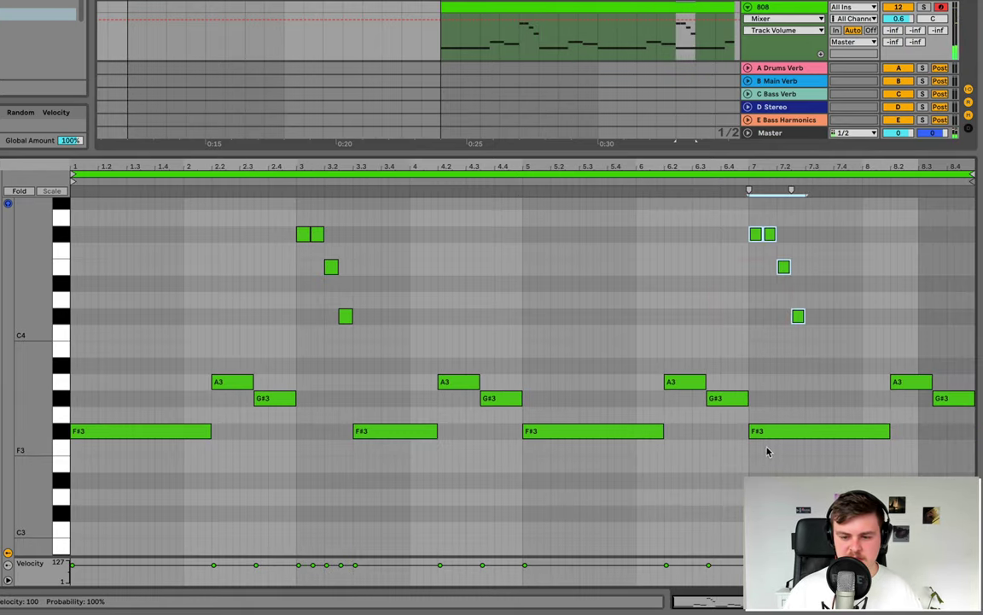
# Trim the F#3 at bar 7 to start after the run, and paste four bars of the edited 808 pattern at 25.1
pyautogui.moveTo(791, 431); pyautogui.dragTo(841, 437)
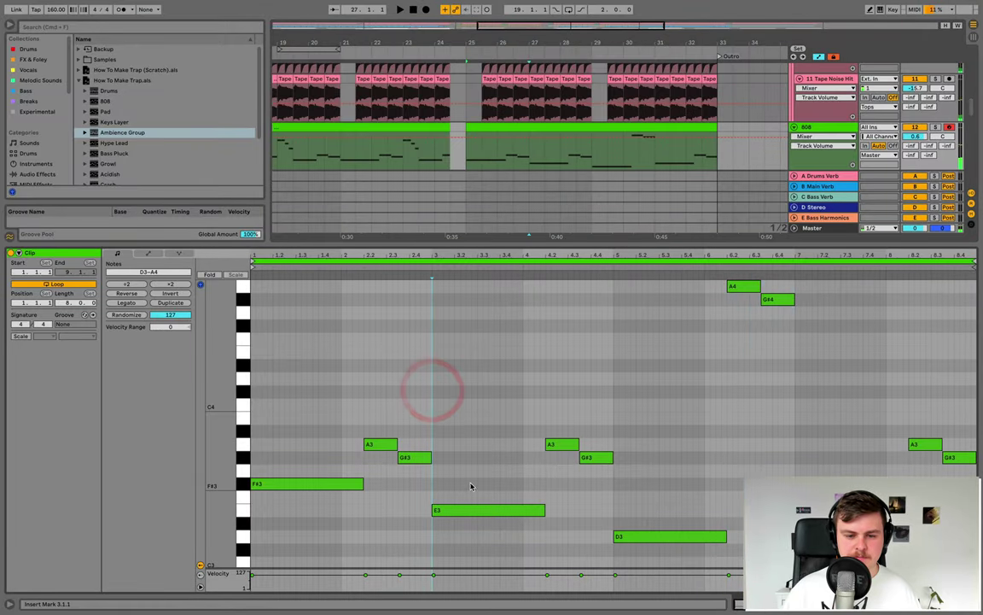
pyautogui.click(553, 150)
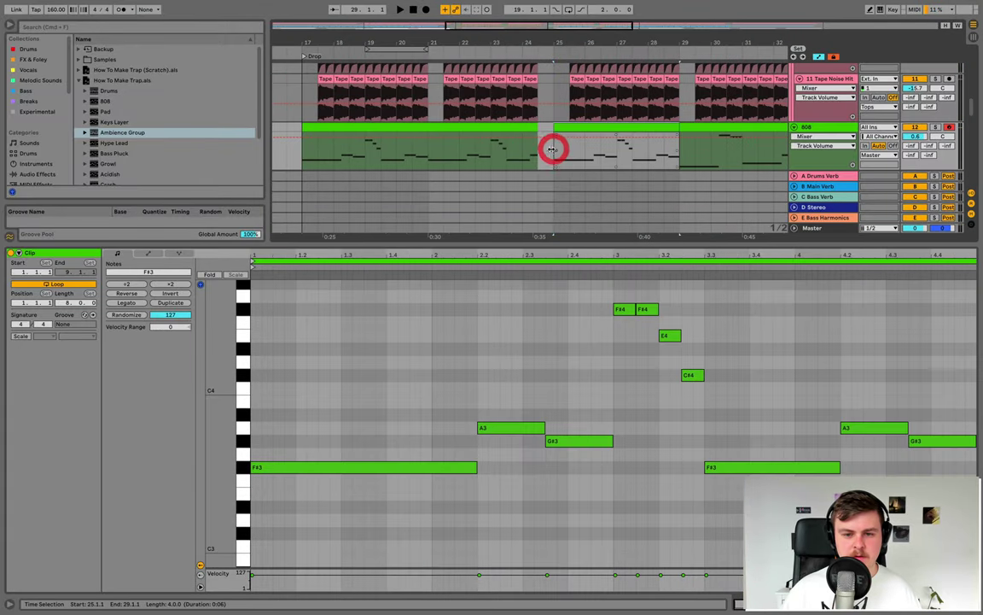
pyautogui.press('space')
# Clear the Tape Noise Hit, Open Hat, shaker and hat loop clips between 32.3 and 33.1, just before the Outro
pyautogui.click(698, 197)
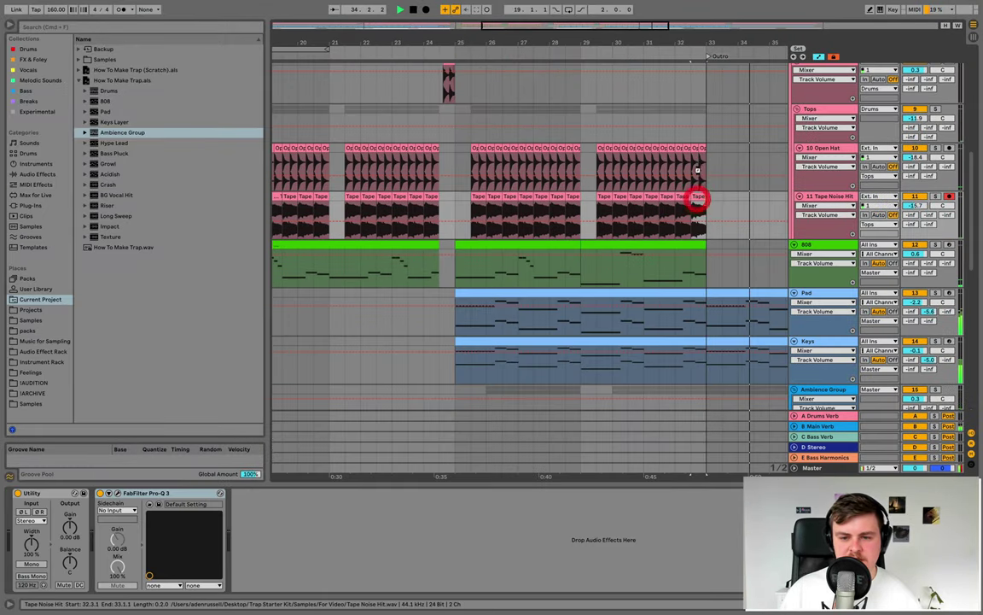
pyautogui.click(702, 149)
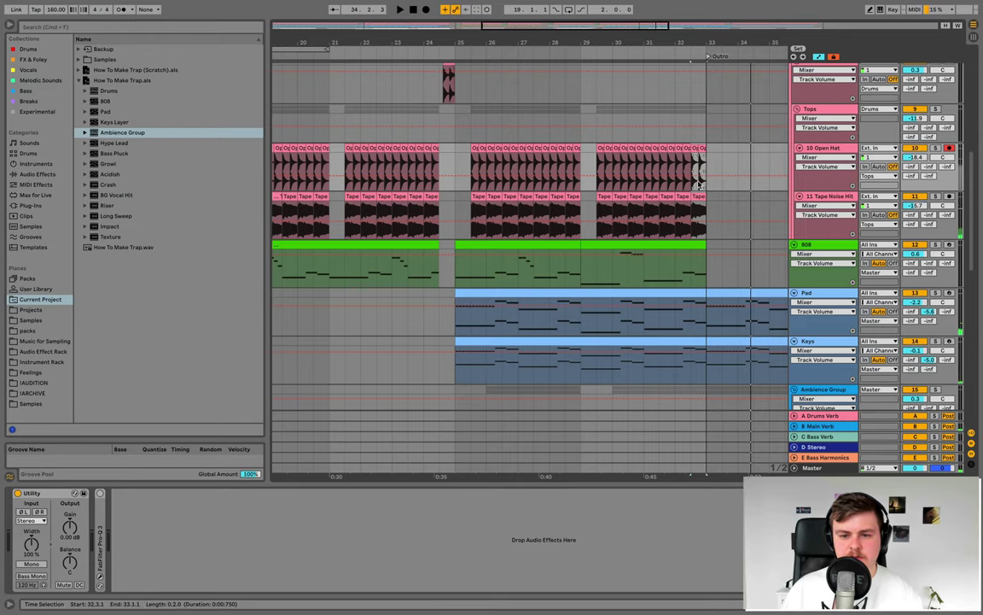
pyautogui.scroll(5, 698, 182)
pyautogui.click(706, 96)
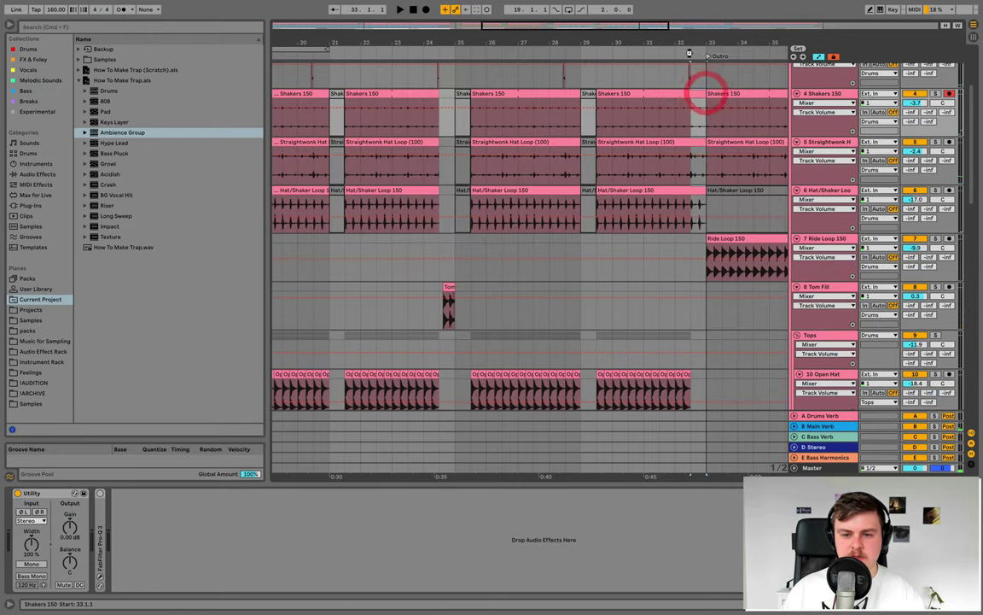
pyautogui.click(679, 51)
# Shorten the last 808 drop clip to end at 32.3, and play the transition from bar 32
pyautogui.scroll(-8, 699, 83)
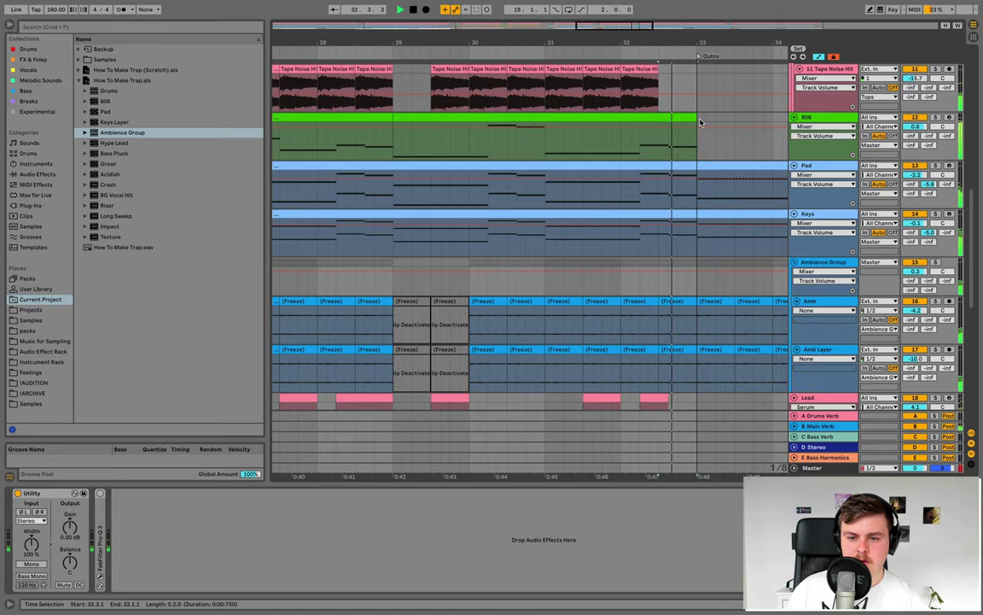
pyautogui.moveTo(696, 117); pyautogui.dragTo(665, 117)
pyautogui.click(632, 57)
pyautogui.click(634, 57)
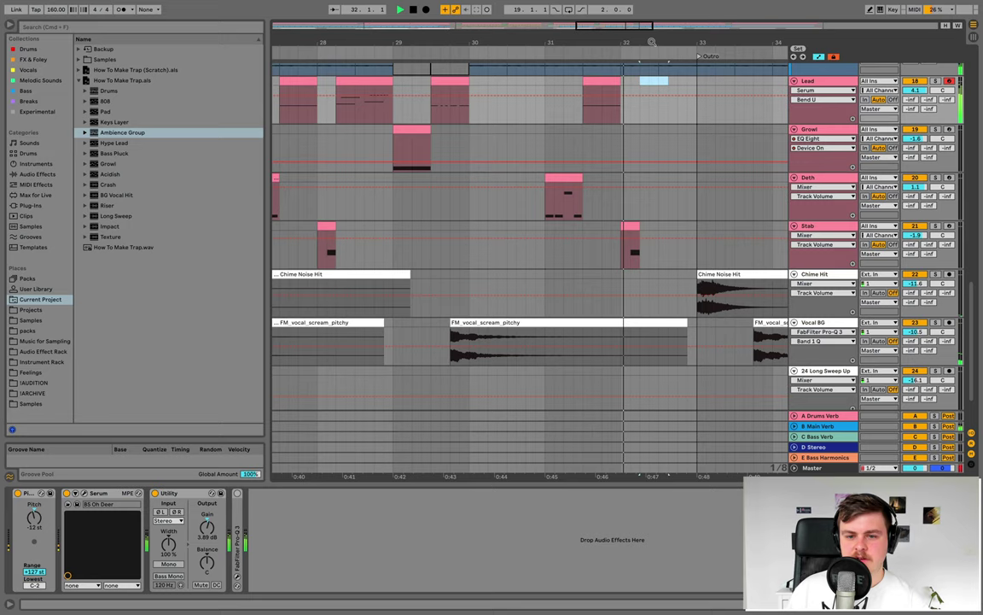
# Copy the Keys part from 25.1 to 33.1 onto the 808 track at the start of the Outro
pyautogui.moveTo(652, 42); pyautogui.dragTo(652, 33)
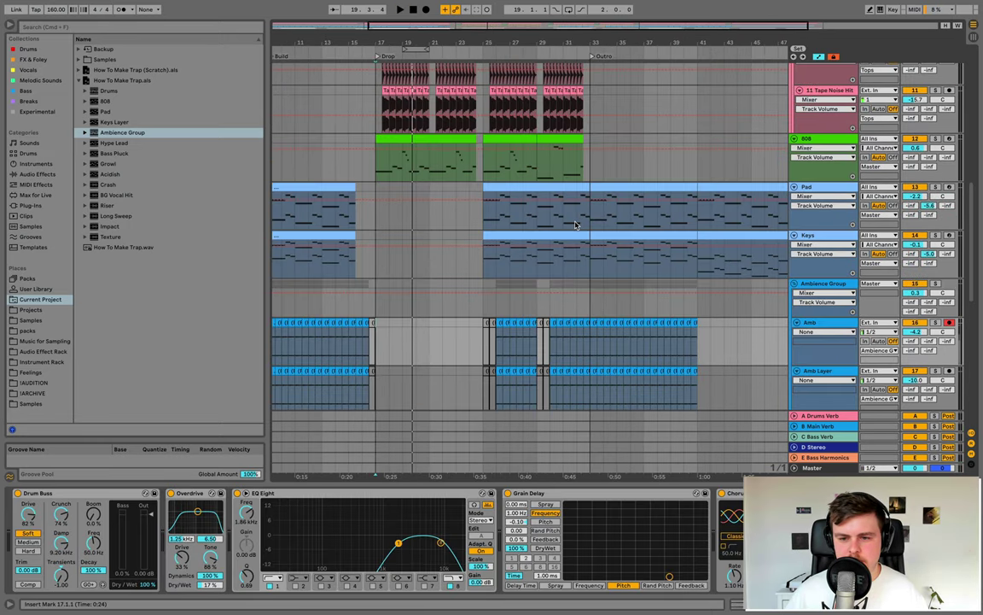
pyautogui.click(568, 233)
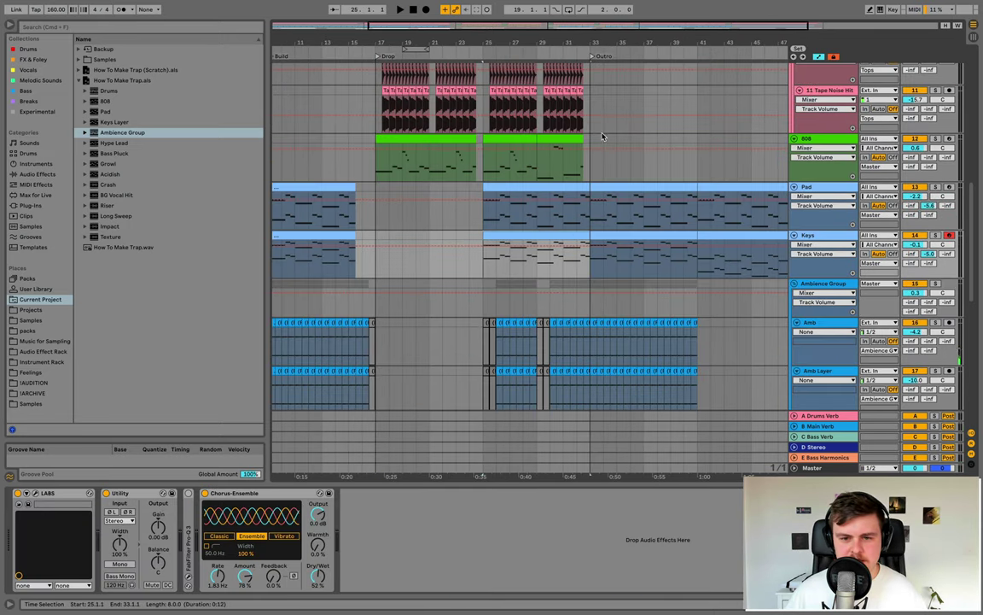
pyautogui.click(602, 137)
pyautogui.hotkey('ctrl', 'v')
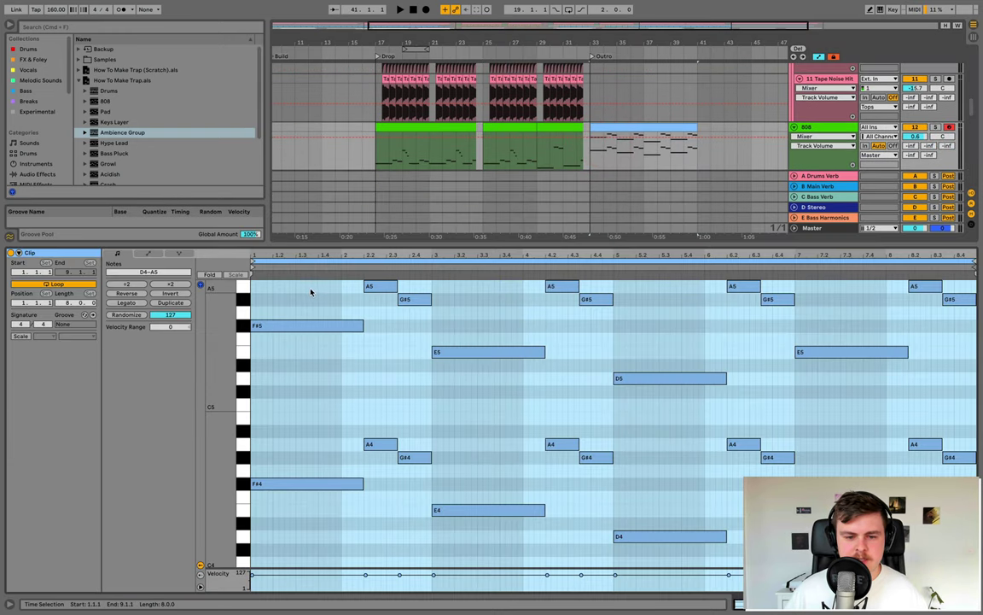
# Delete the upper-octave notes in the outro 808 clip and transpose the remaining notes down one octave to D3–A3
pyautogui.moveTo(311, 292); pyautogui.dragTo(951, 385)
pyautogui.press('Delete')
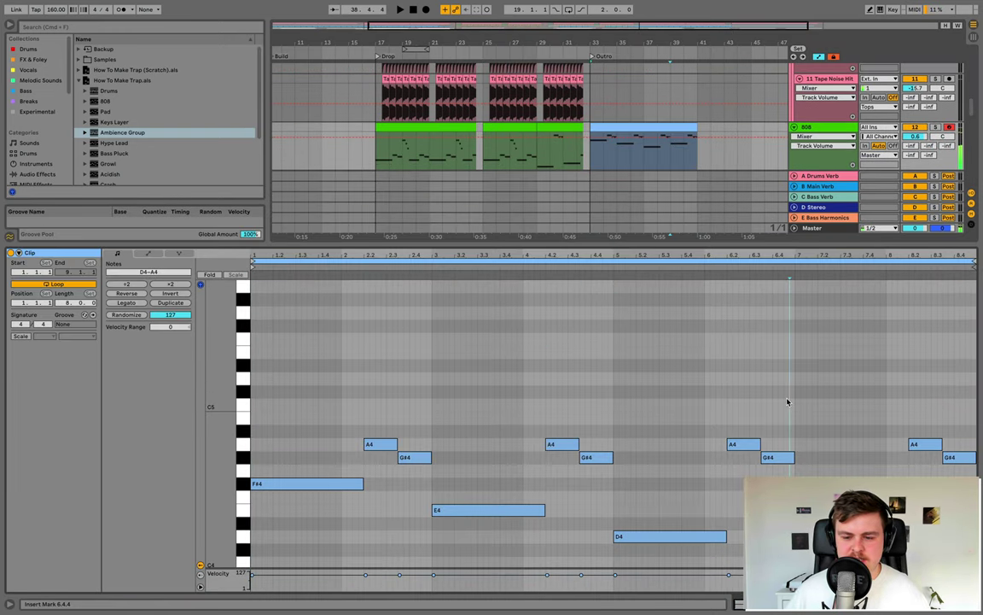
pyautogui.hotkey('ctrl', 'a')
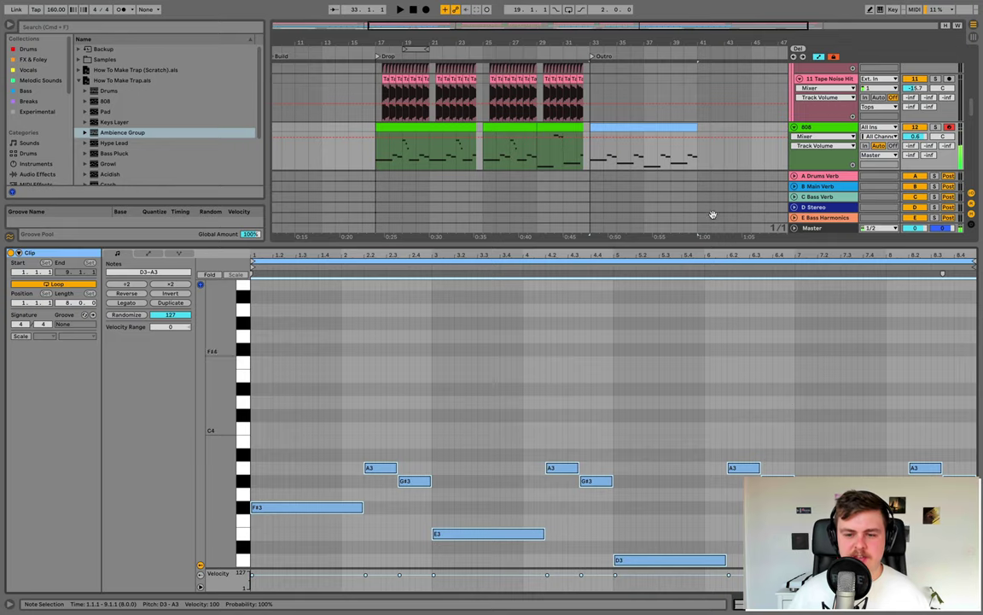
# Assign the 808 track's green colour to its clips and play the Outro
pyautogui.rightClick(819, 127)
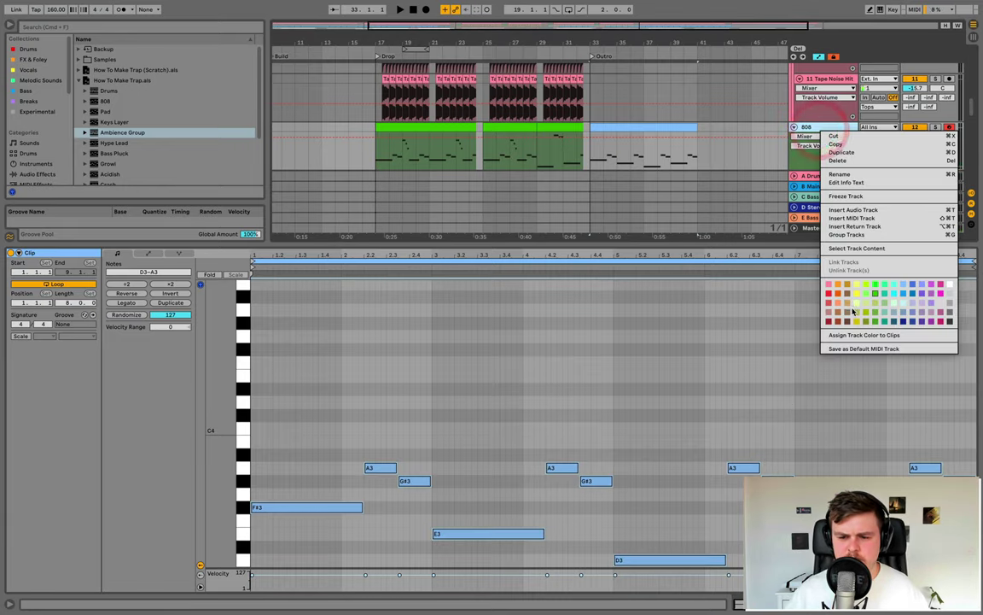
pyautogui.click(854, 333)
pyautogui.press('space')
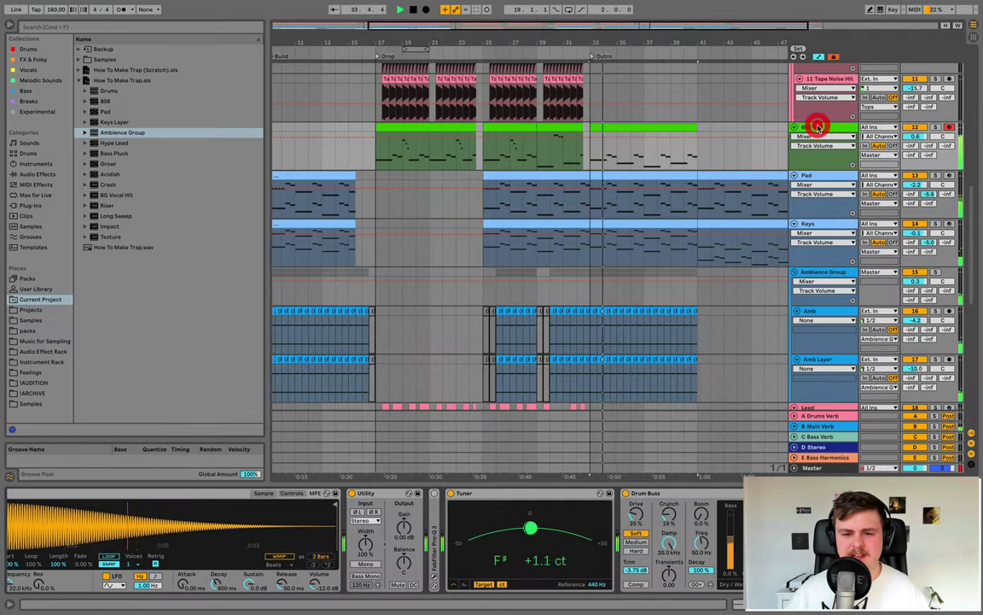
pyautogui.click(818, 125)
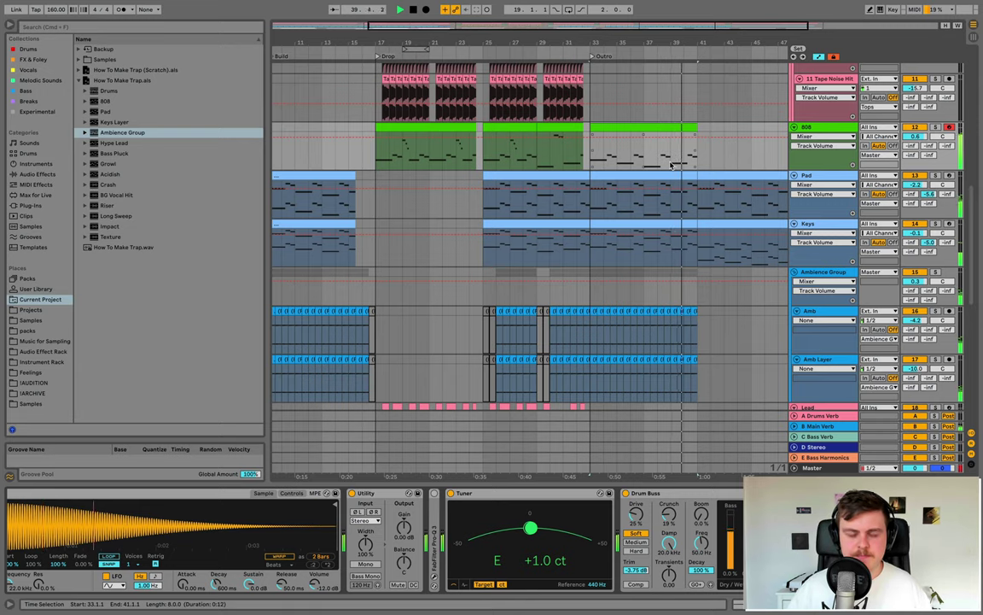
# Set the Keys track volume to 0.1 and play the drop's second half from 25.1
pyautogui.scroll(5, 647, 158)
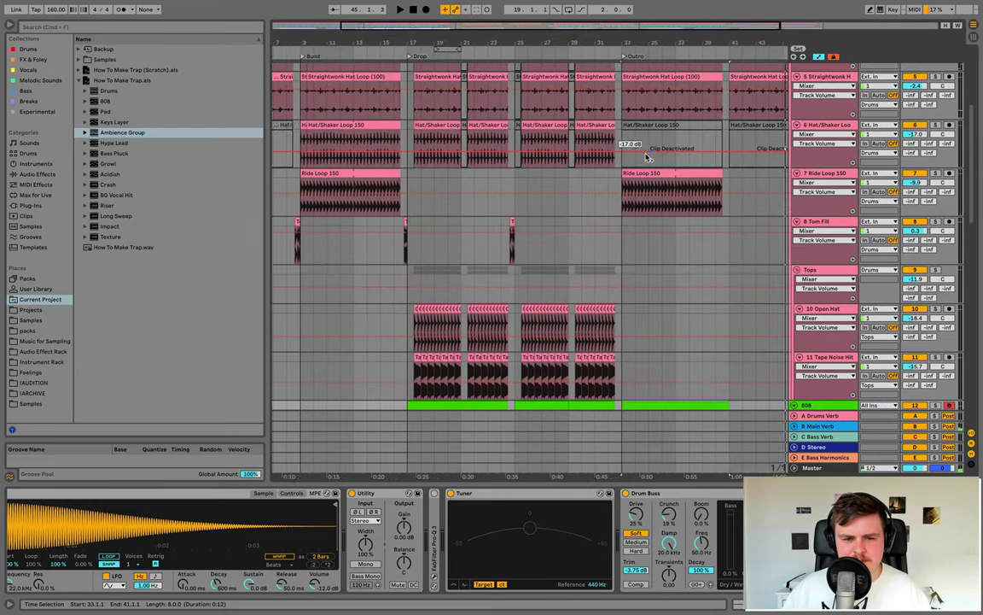
pyautogui.hscroll(-2, 647, 158)
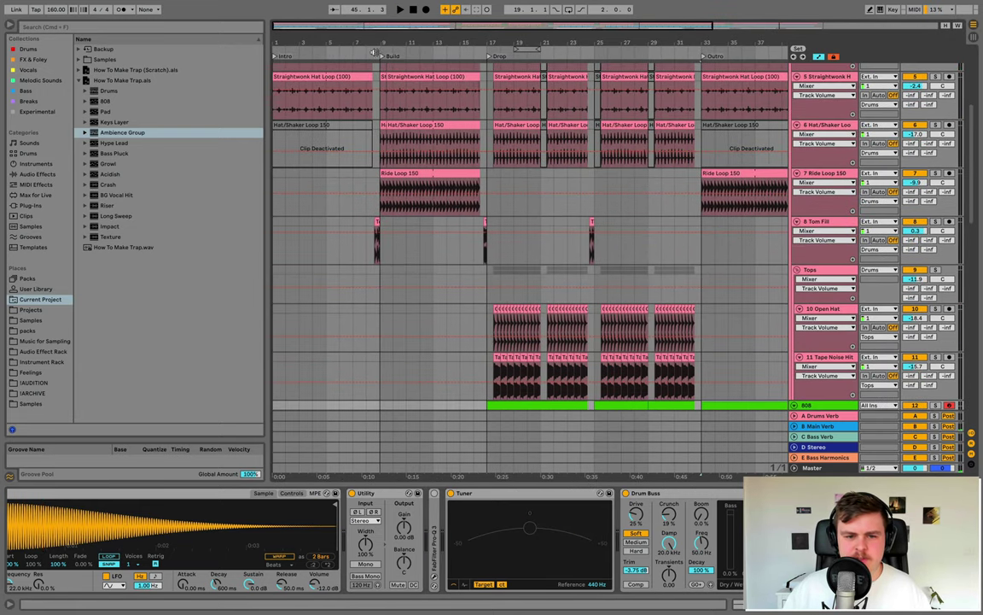
pyautogui.click(501, 55)
pyautogui.moveTo(507, 42); pyautogui.dragTo(507, 116)
pyautogui.scroll(-5, 507, 116)
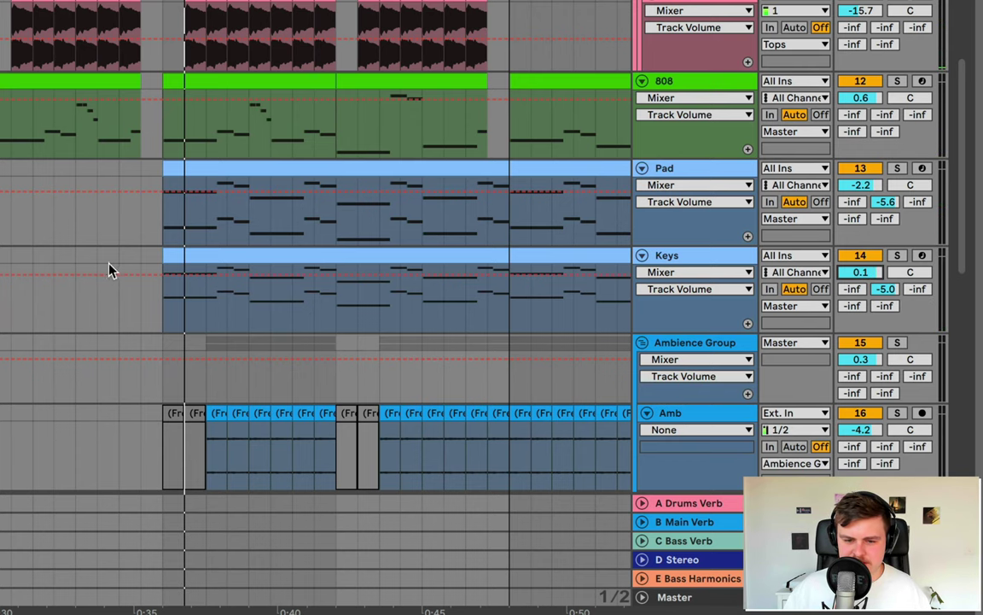
pyautogui.click(153, 324)
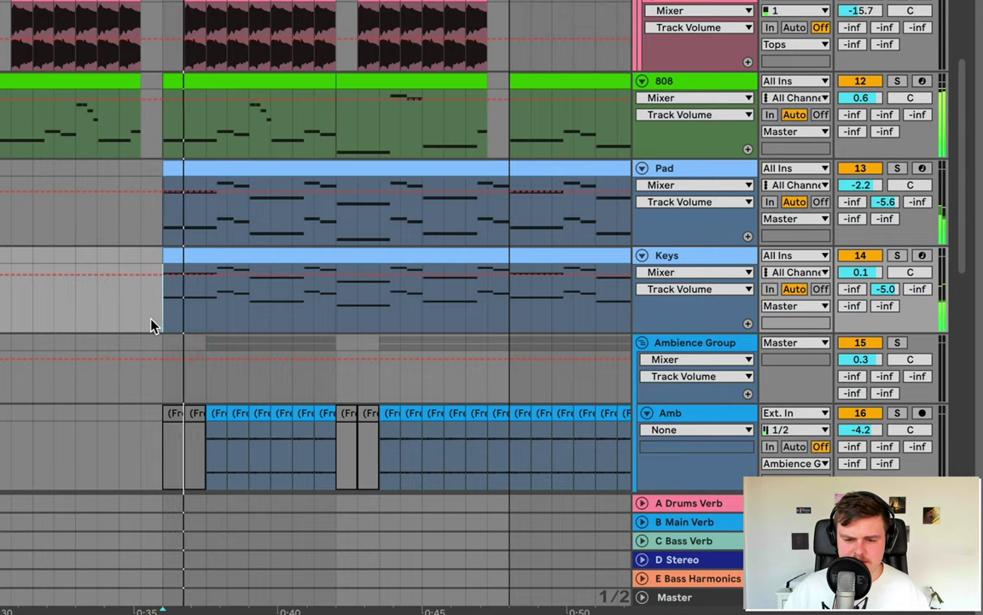
# Copy the Lead section from 19.1 to 20.1 into the Outro at 35.1 and play it
pyautogui.scroll(-10, 154, 325)
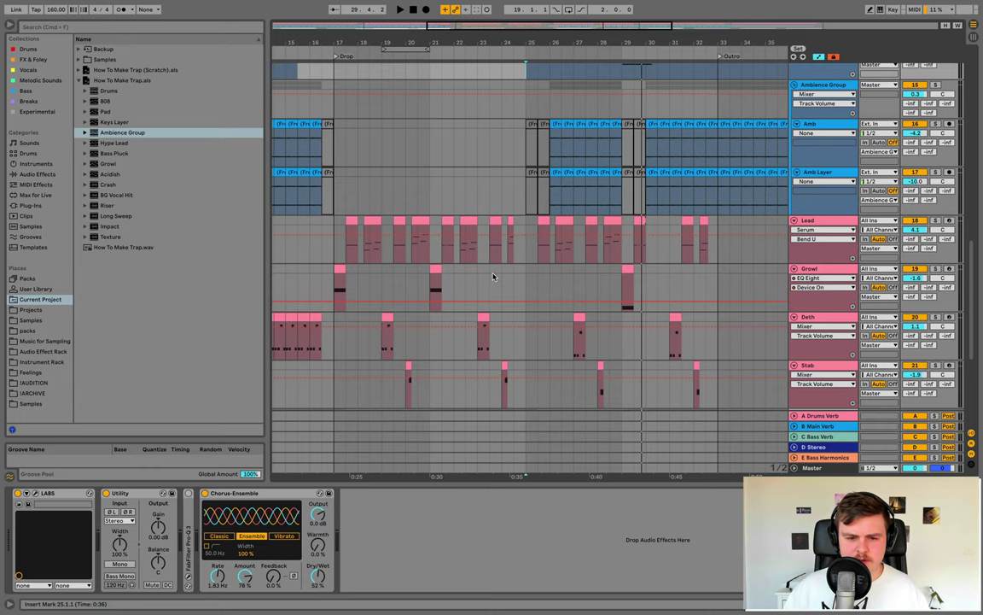
pyautogui.scroll(-3, 492, 275)
pyautogui.scroll(8, 493, 276)
pyautogui.scroll(-4, 493, 276)
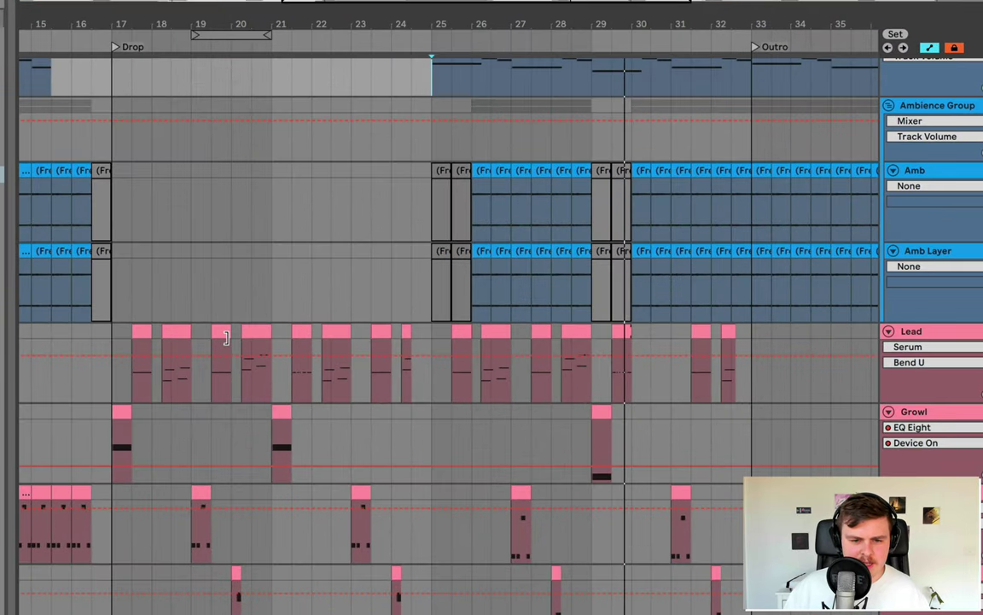
pyautogui.click(195, 332)
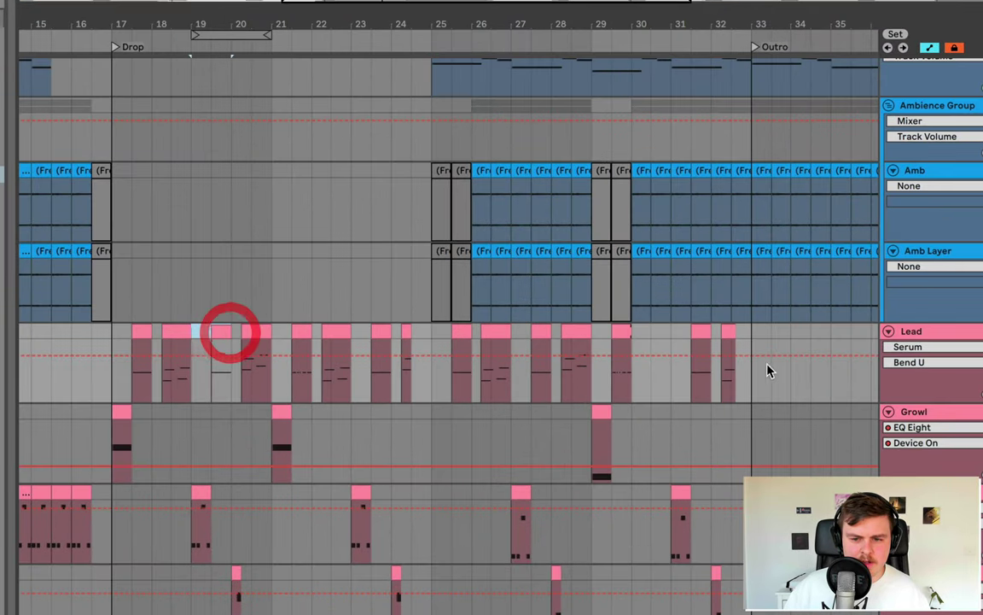
pyautogui.click(838, 333)
pyautogui.press('space')
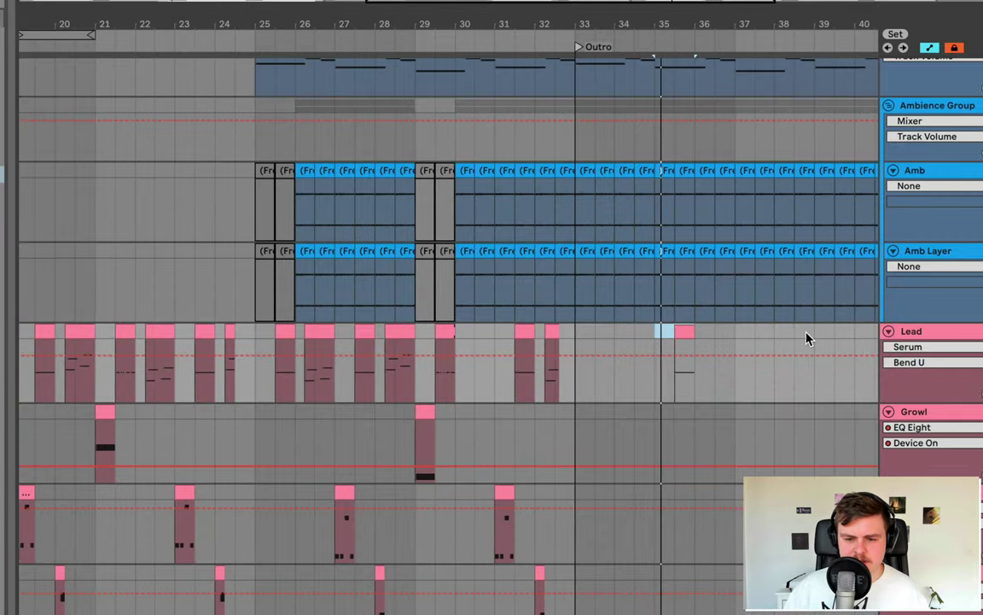
# Duplicate the Lead track's bars 33.1 to 37.1 so the lead phrase repeats in the Outro's second half
pyautogui.moveTo(629, 336); pyautogui.dragTo(474, 338)
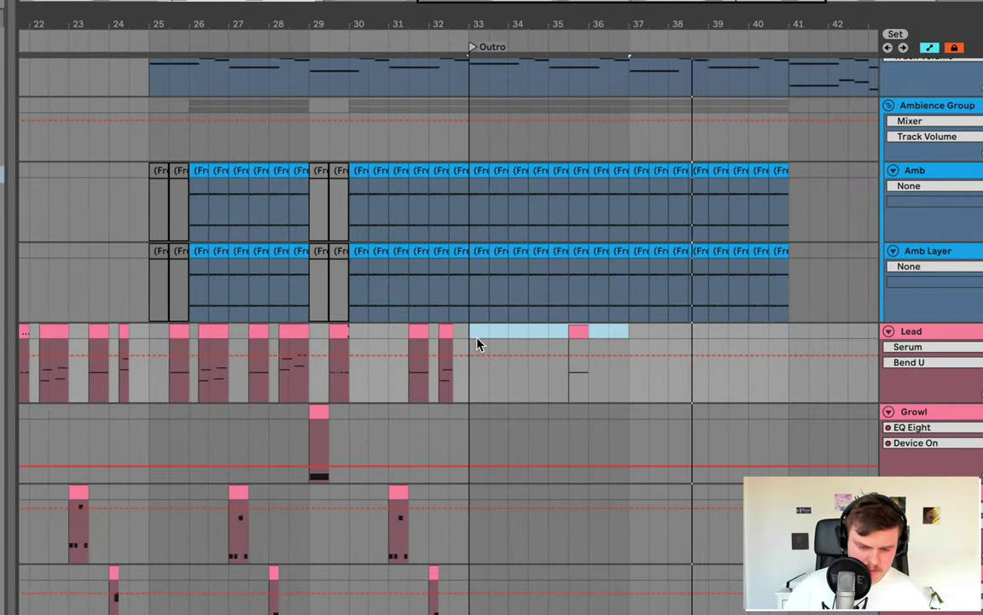
pyautogui.hotkey('ctrl', 'd')
pyautogui.doubleClick(739, 333)
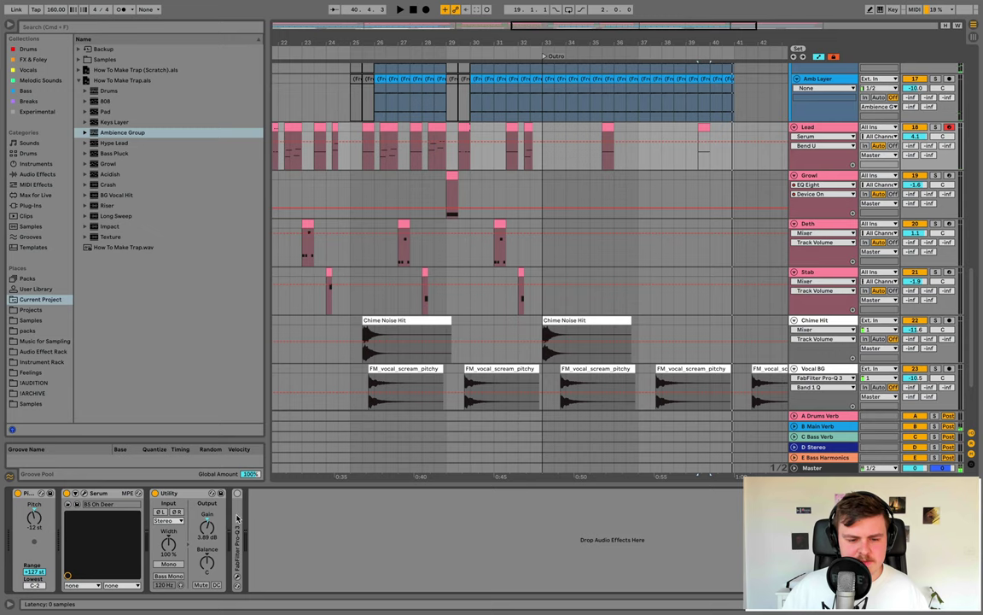
# Add an EQ Eight to the Lead track, enable the band 8 high-cut filter and lower its cutoff frequency
pyautogui.click(50, 174)
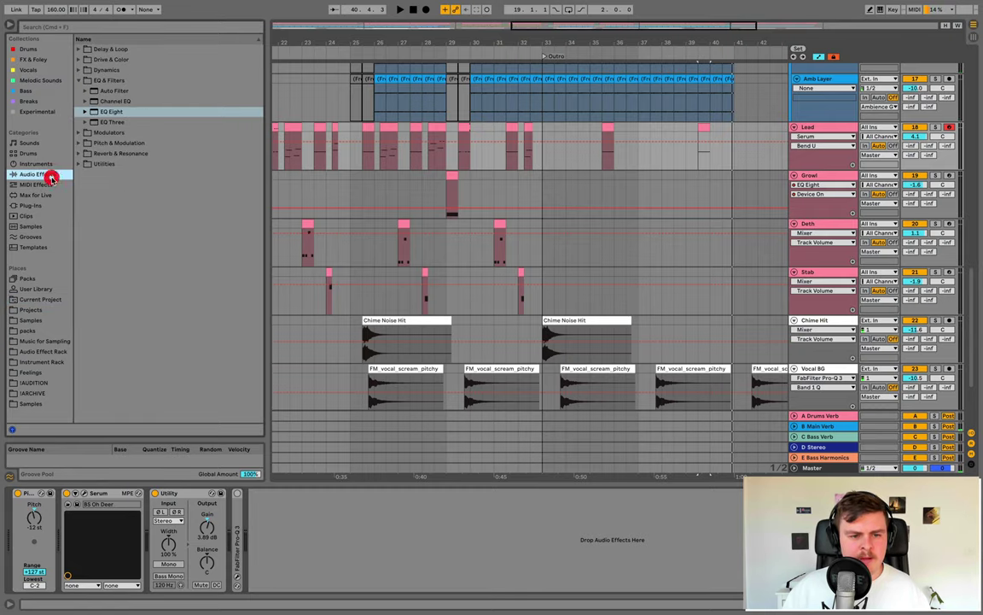
pyautogui.doubleClick(109, 111)
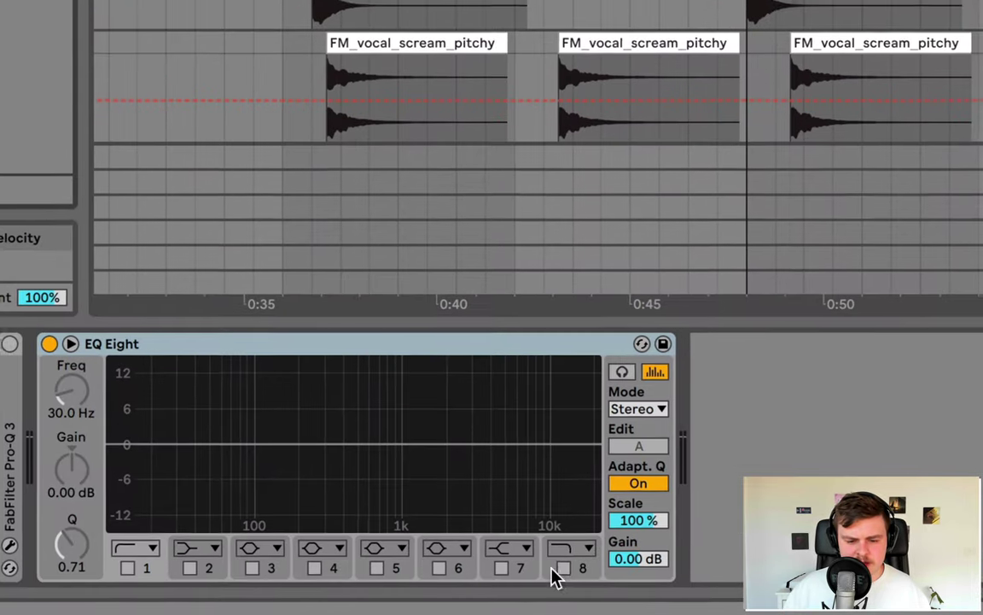
pyautogui.click(467, 584)
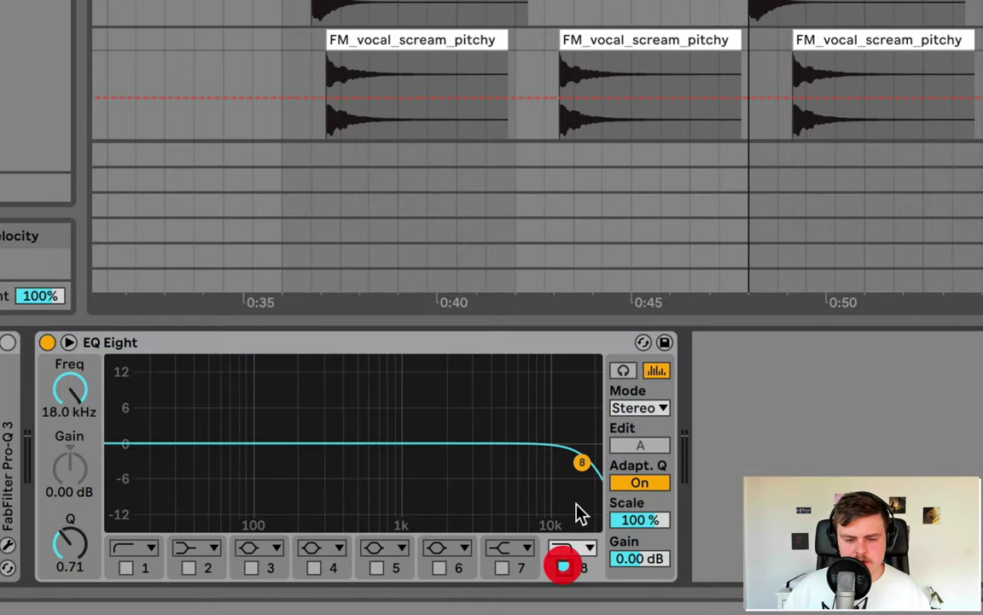
pyautogui.moveTo(473, 540); pyautogui.dragTo(433, 543)
pyautogui.moveTo(482, 467); pyautogui.dragTo(456, 472)
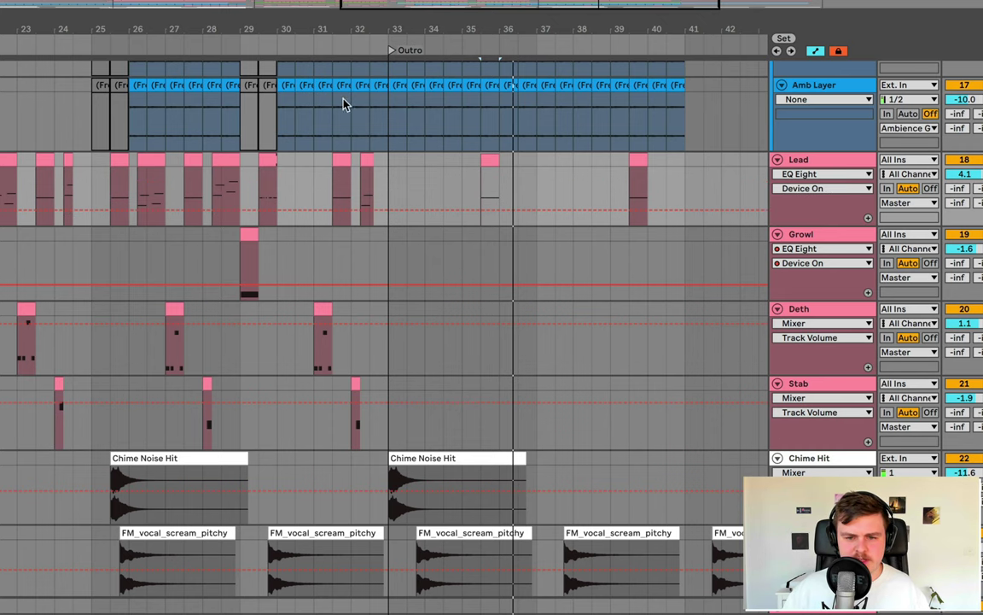
# Automate the Lead track's EQ Eight to switch on from bar 33 to bar 41 and play the transition into the Outro
pyautogui.moveTo(391, 175); pyautogui.dragTo(669, 161)
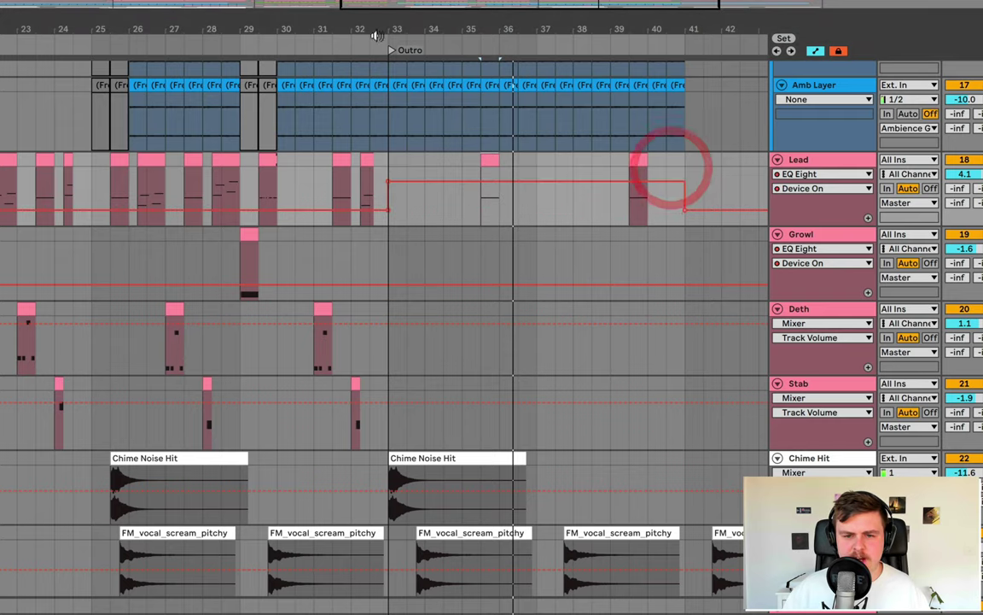
pyautogui.click(333, 40)
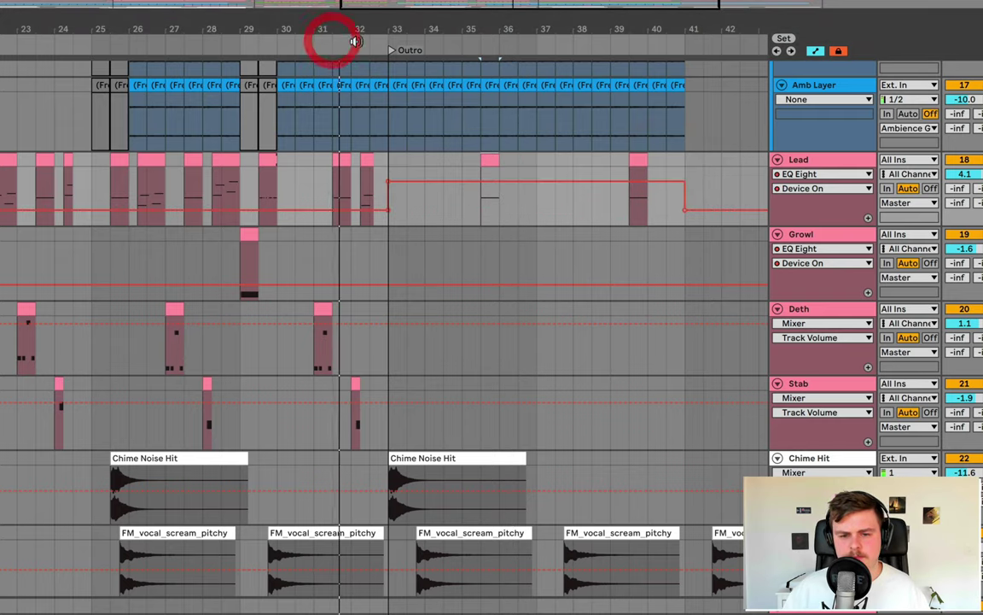
pyautogui.click(469, 38)
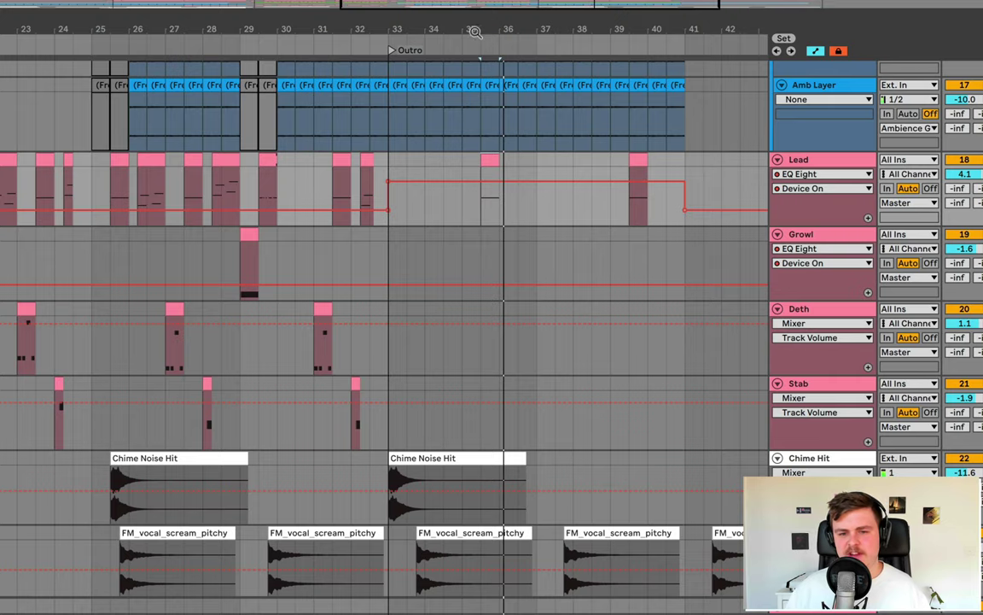
pyautogui.moveTo(475, 32); pyautogui.dragTo(479, 27)
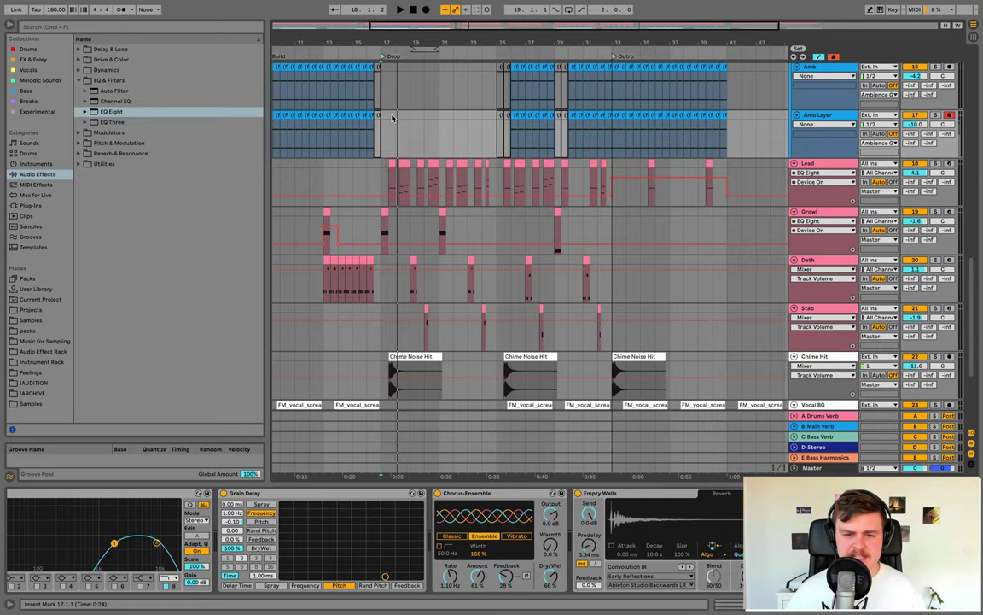
# Inspect the Stereo return's device chain, including its Ozone Imager 2 width settings and FabFilter Pro-Q 3 curve
pyautogui.scroll(15, 392, 117)
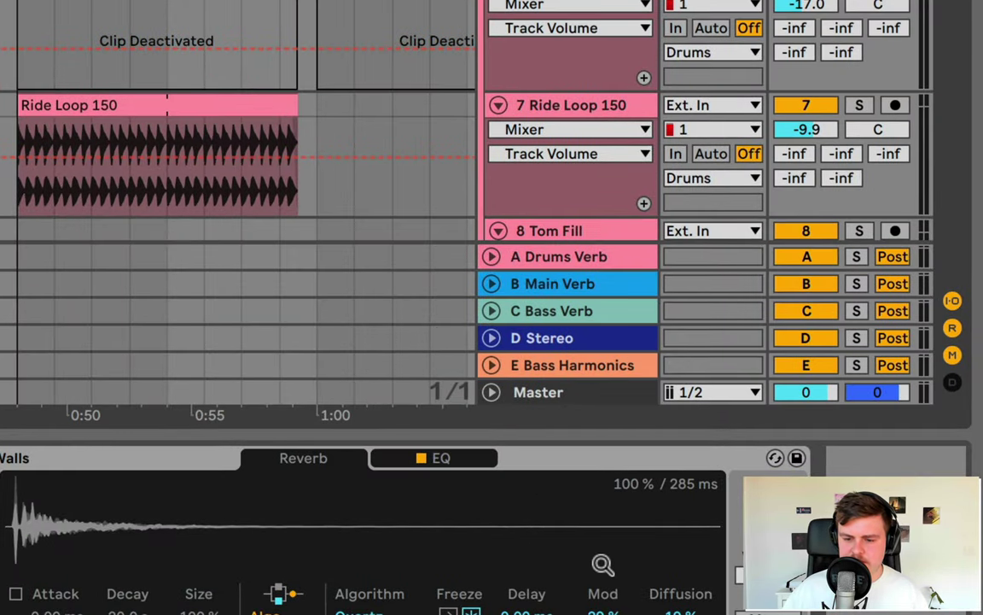
pyautogui.click(533, 341)
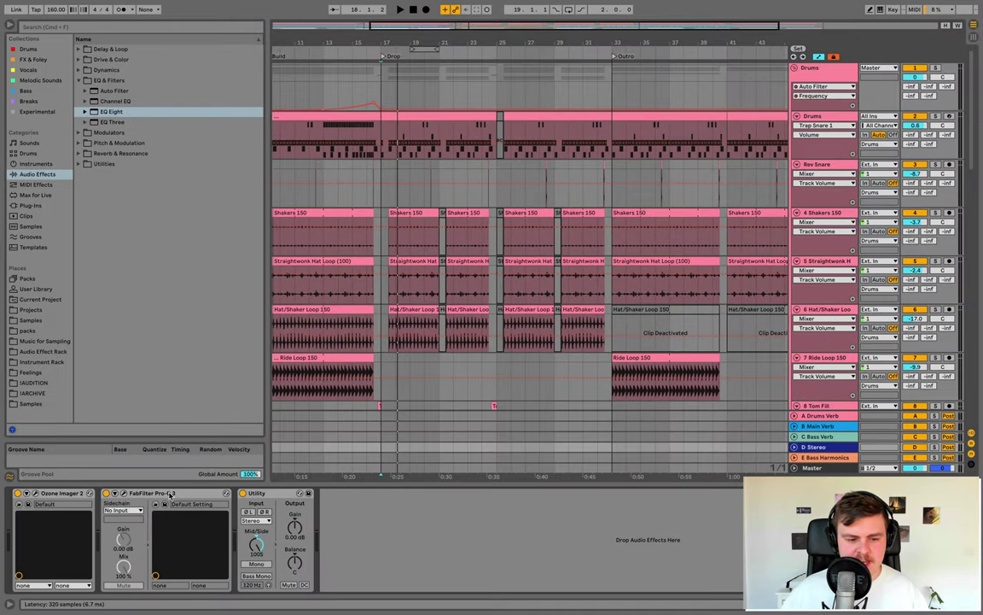
pyautogui.click(36, 493)
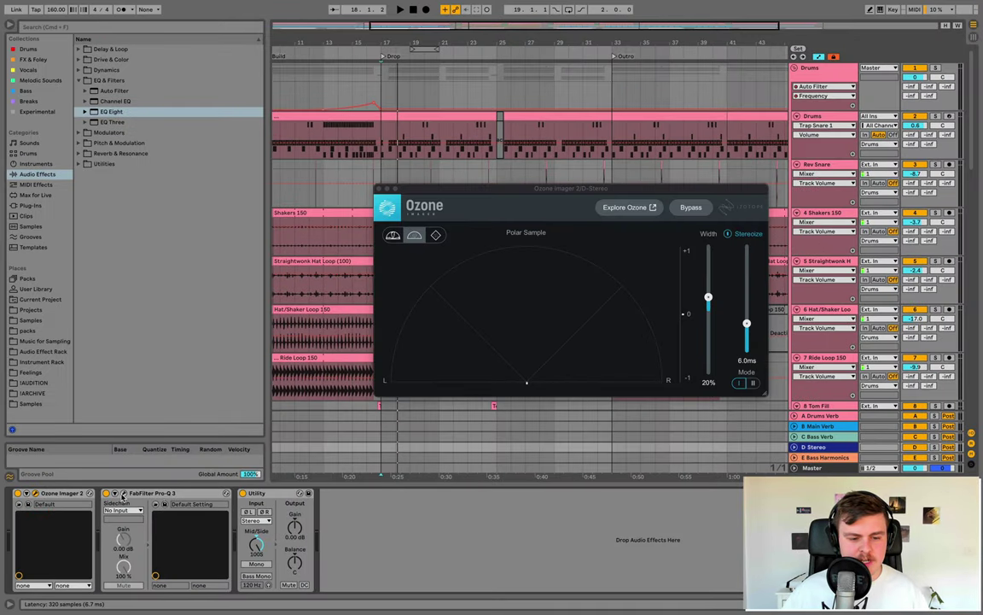
pyautogui.click(123, 493)
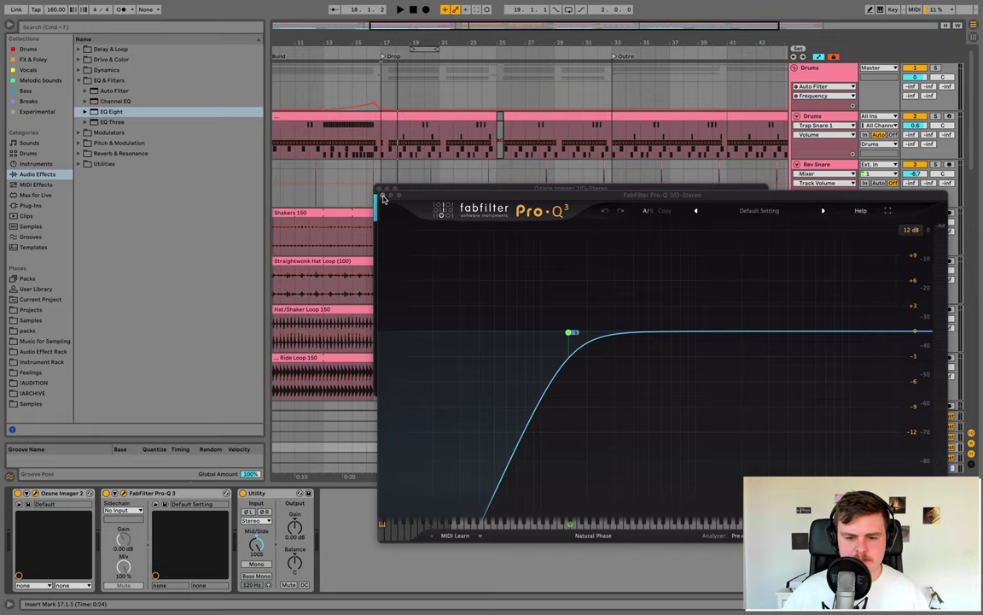
pyautogui.click(383, 197)
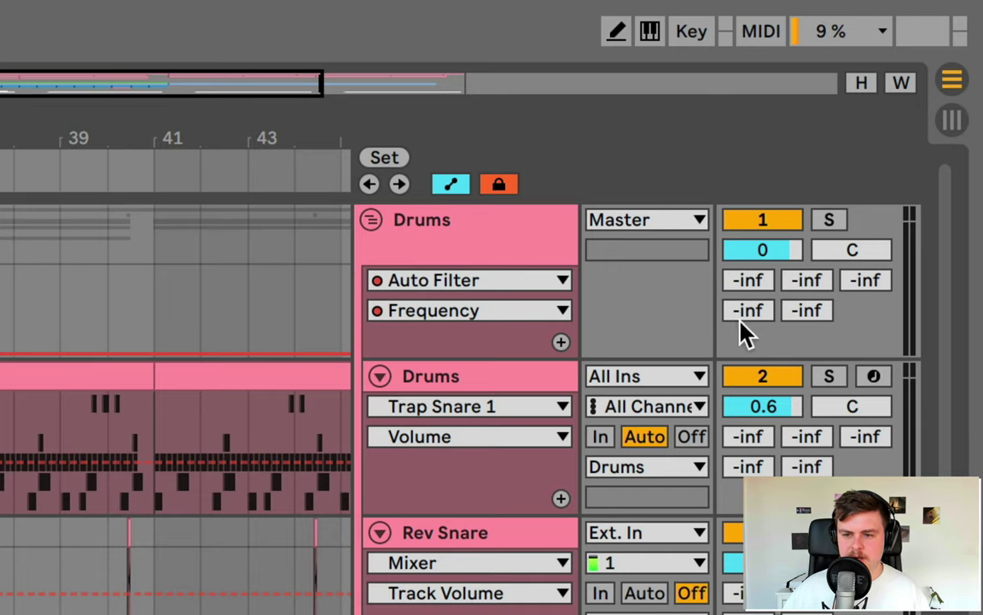
# Set the Drums group's D-Stereo send to -4.7 and play the drop, switching the Stereo return off and on to compare
pyautogui.moveTo(746, 309); pyautogui.dragTo(746, 300)
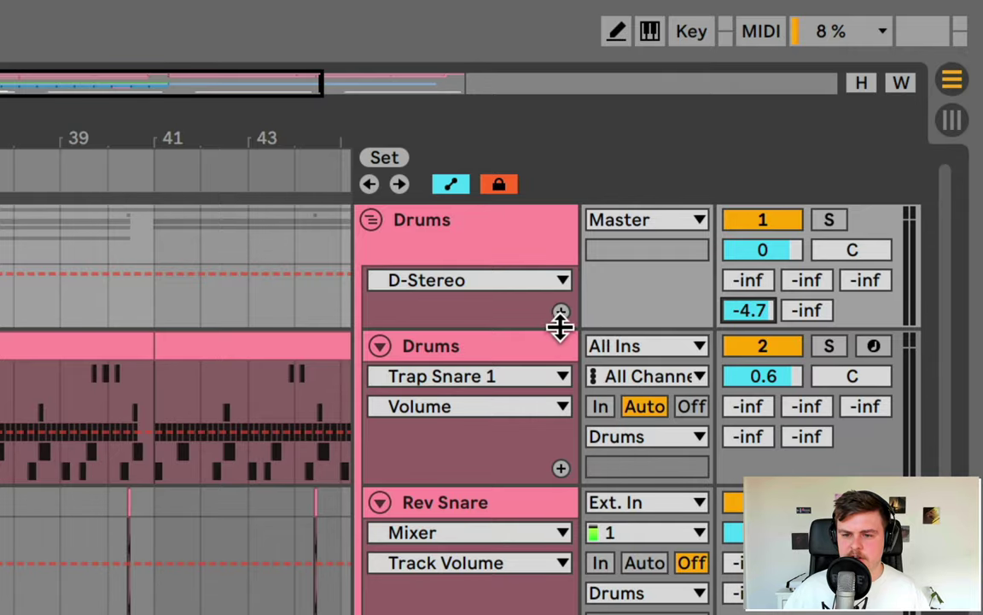
pyautogui.moveTo(560, 325); pyautogui.dragTo(560, 340)
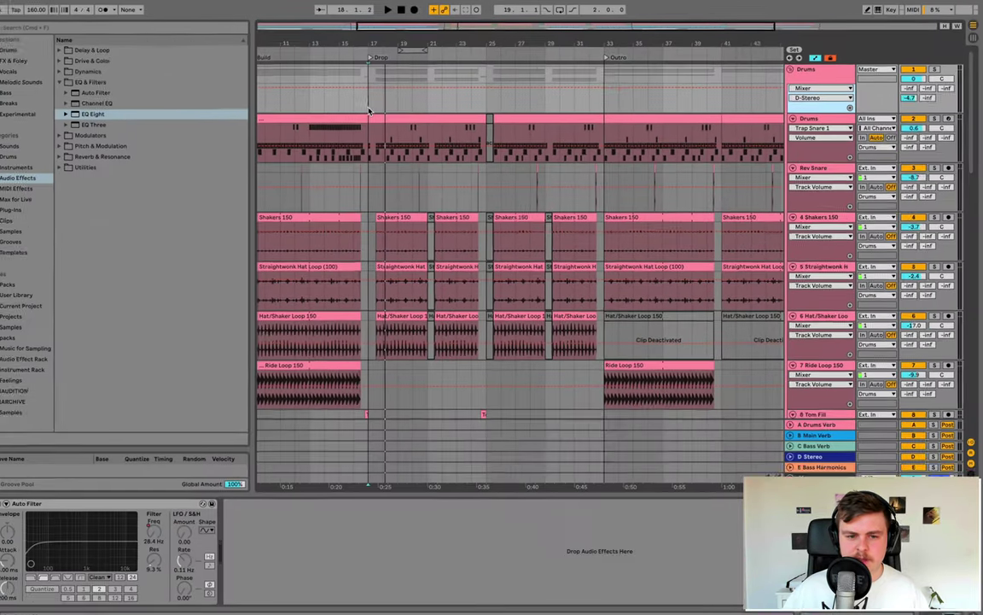
pyautogui.click(367, 108)
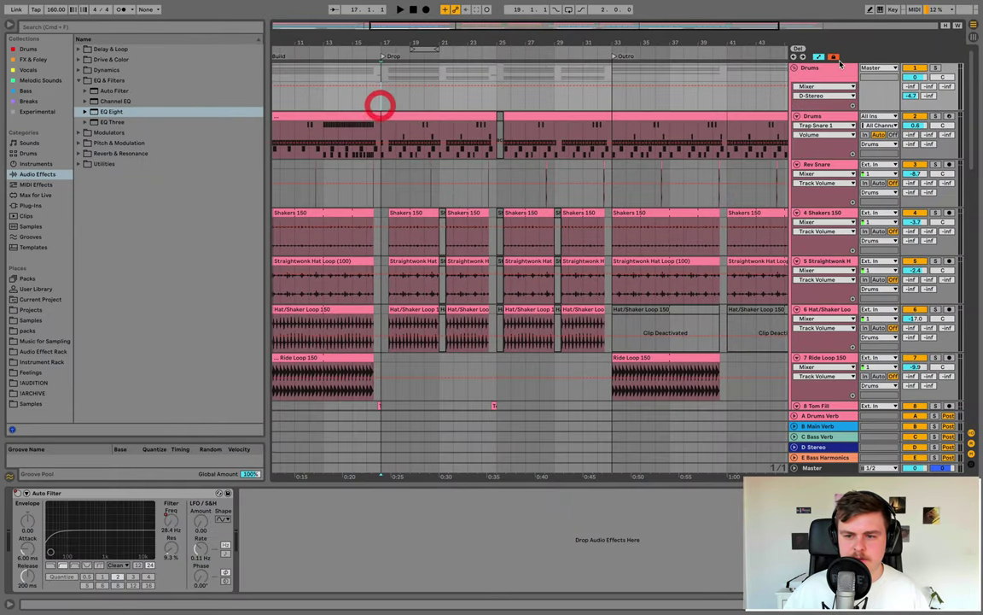
pyautogui.press('space')
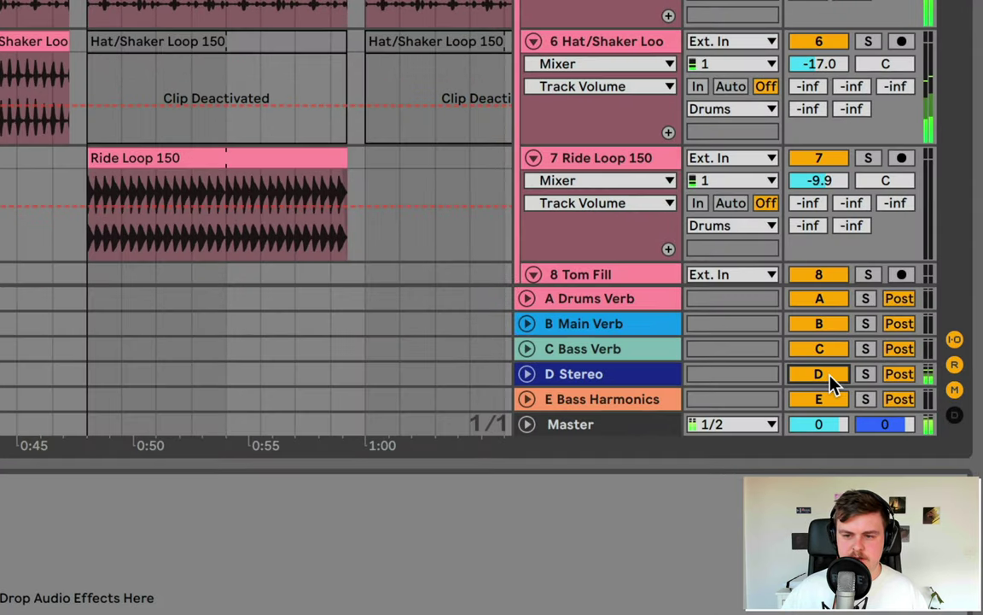
pyautogui.click(831, 376)
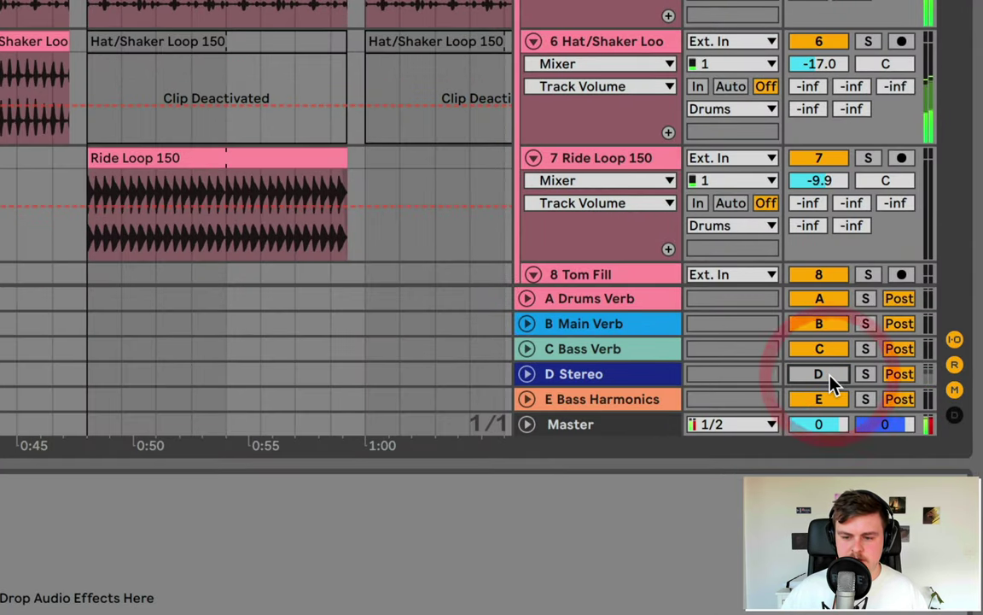
pyautogui.click(829, 376)
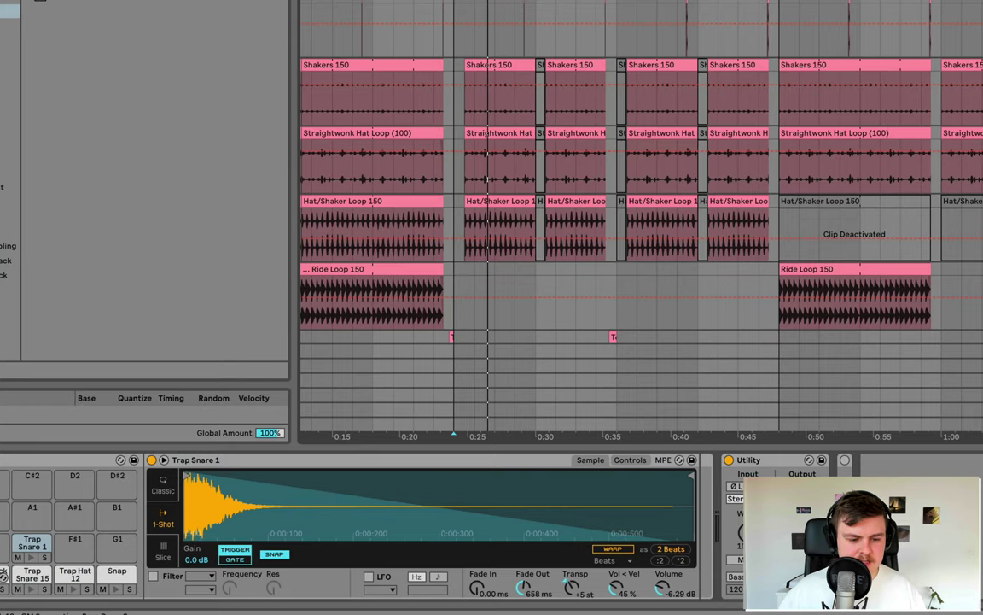
# Select the Trap Kick 12 drum pad, then play the drop's start and set the Tom Fill track volume to 0.8
pyautogui.click(3, 574)
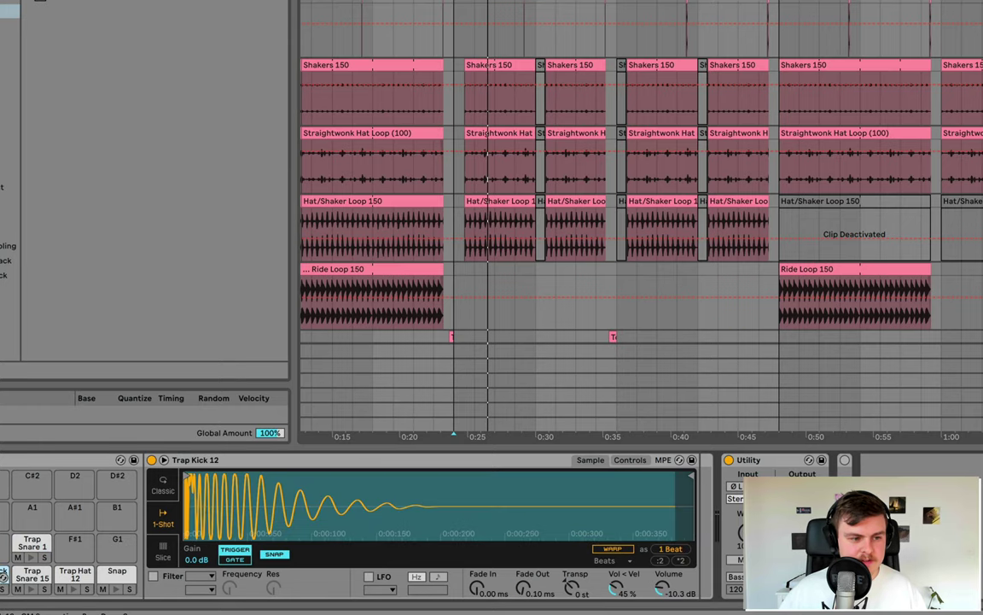
pyautogui.press('space')
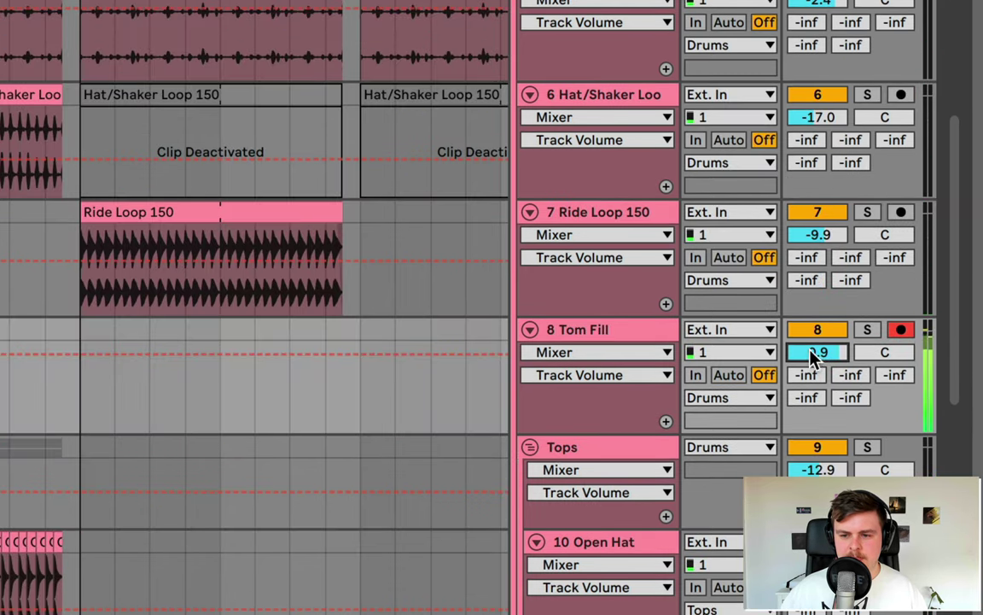
pyautogui.moveTo(809, 350); pyautogui.dragTo(809, 354)
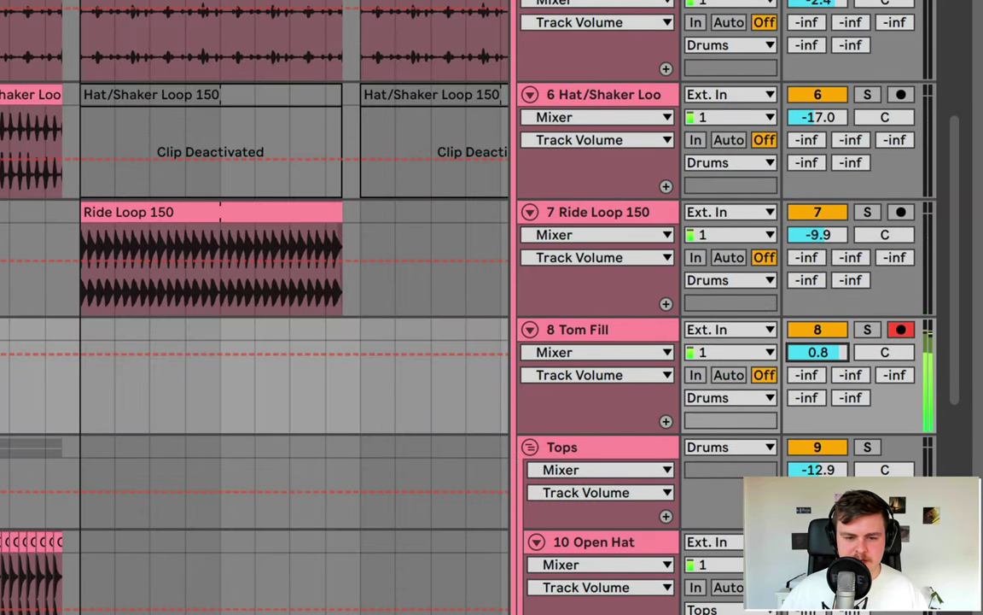
# Delay the first F#3 note in the drop's 808 clip so it starts at 1.3 and ends at 2.2
pyautogui.scroll(-6, 224, 534)
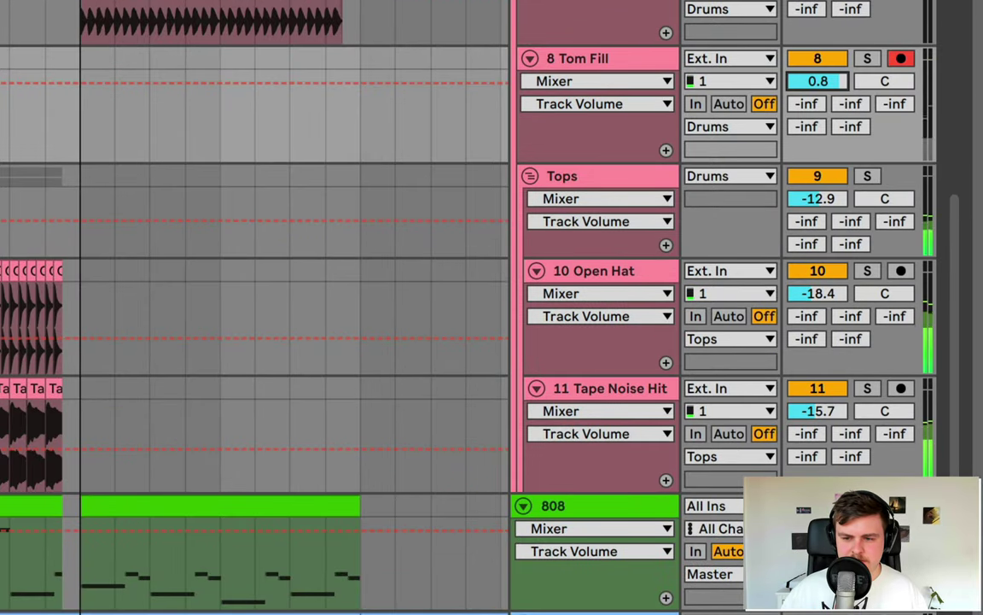
pyautogui.scroll(-5, 255, 308)
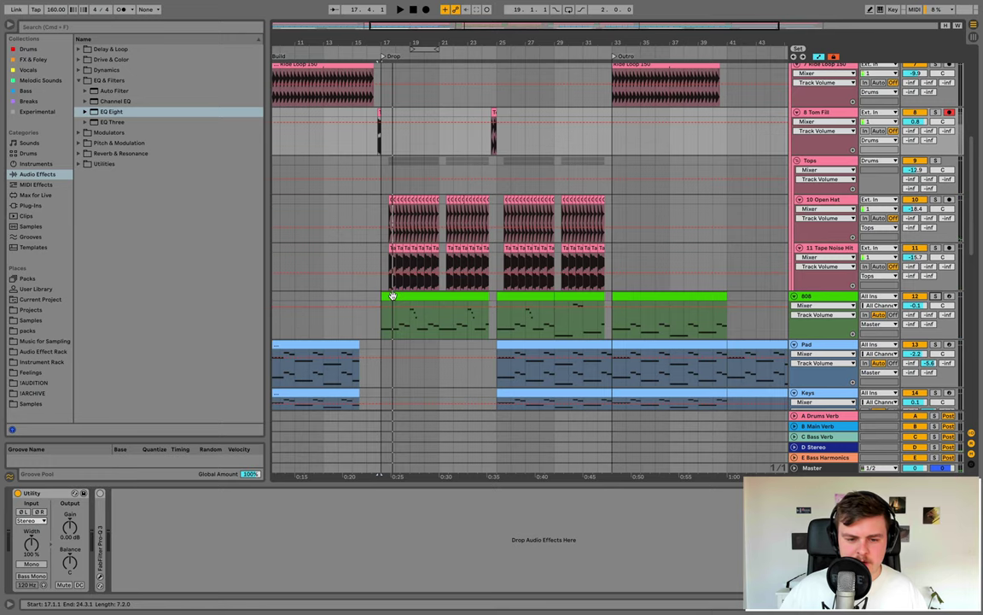
pyautogui.doubleClick(390, 294)
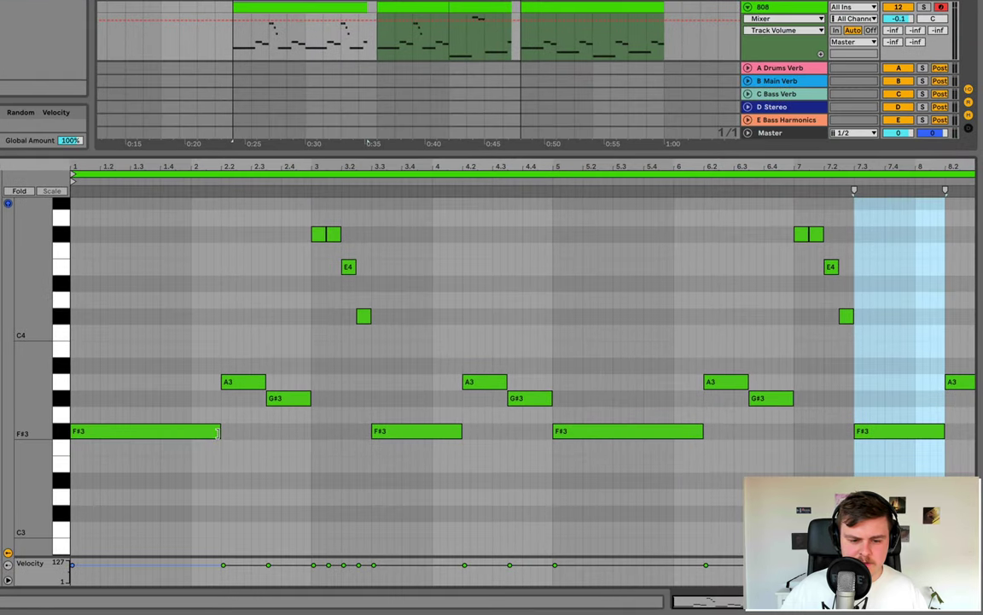
pyautogui.moveTo(363, 466); pyautogui.dragTo(338, 469)
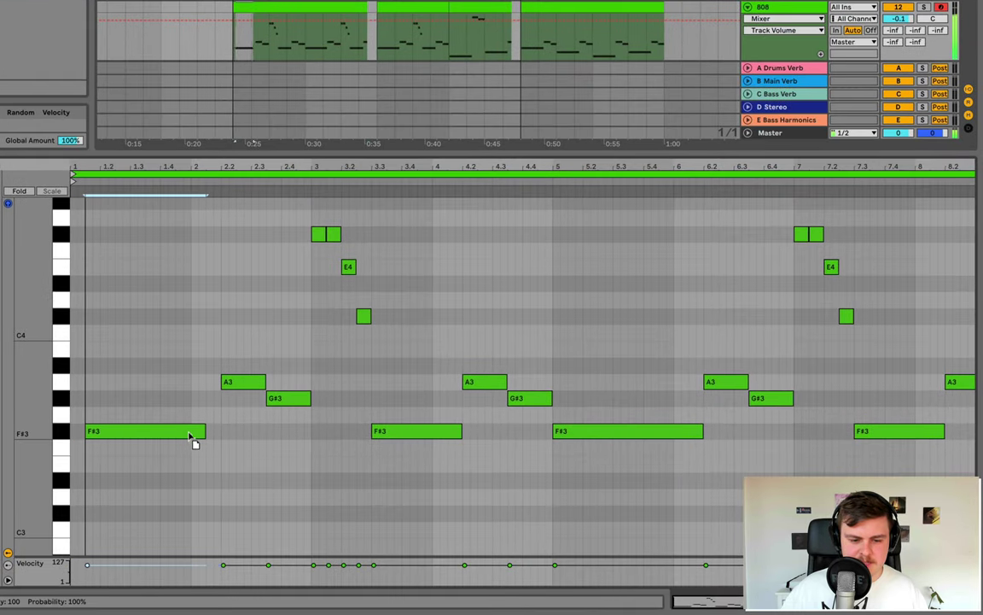
pyautogui.moveTo(193, 433)
pyautogui.mouseDown()
pyautogui.moveTo(238, 432)
pyautogui.moveTo(218, 430)
pyautogui.mouseUp()
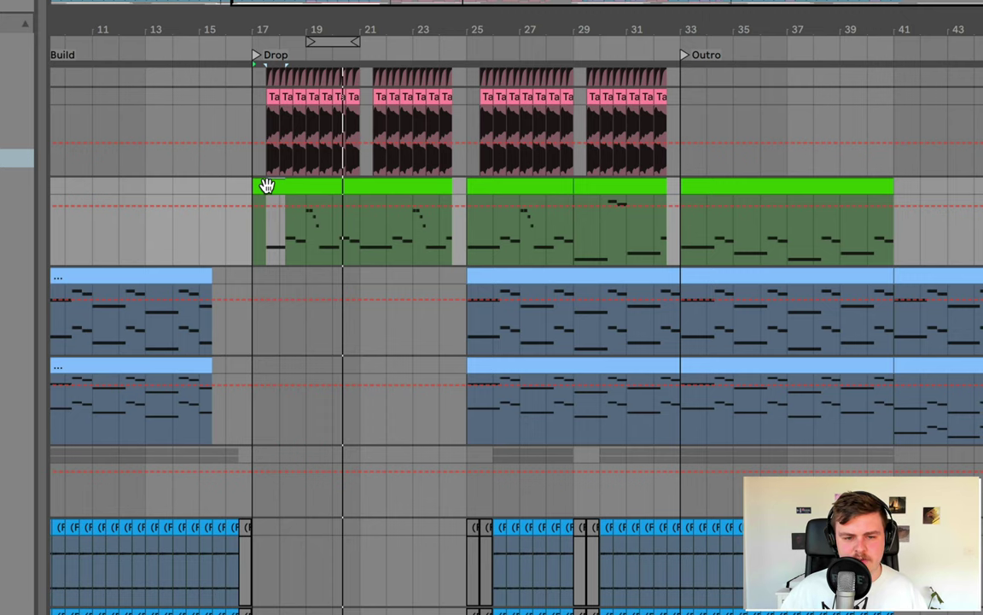
pyautogui.click(268, 185)
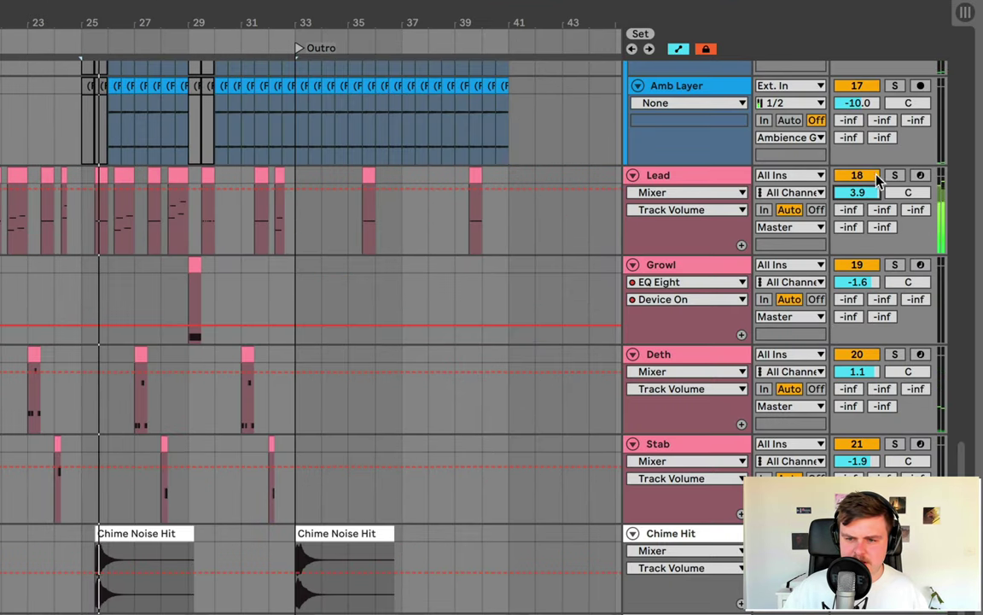
# Solo the Lead, boost it about 4.5 dB at 1410 Hz in FabFilter Pro-Q 3, then unsolo it and hide the plug-in window
pyautogui.click(895, 175)
pyautogui.click(658, 177)
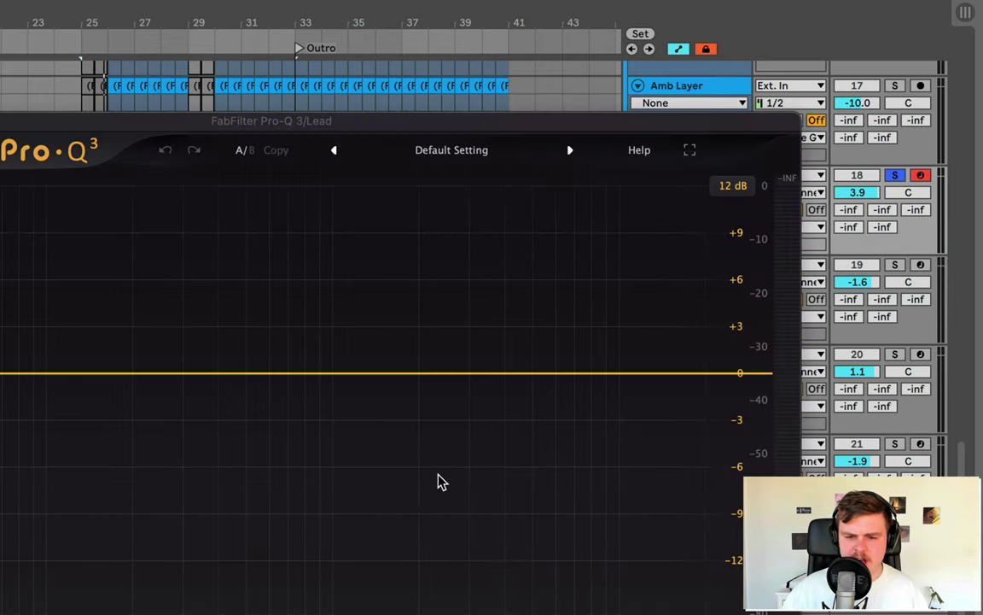
pyautogui.moveTo(353, 376); pyautogui.dragTo(376, 303)
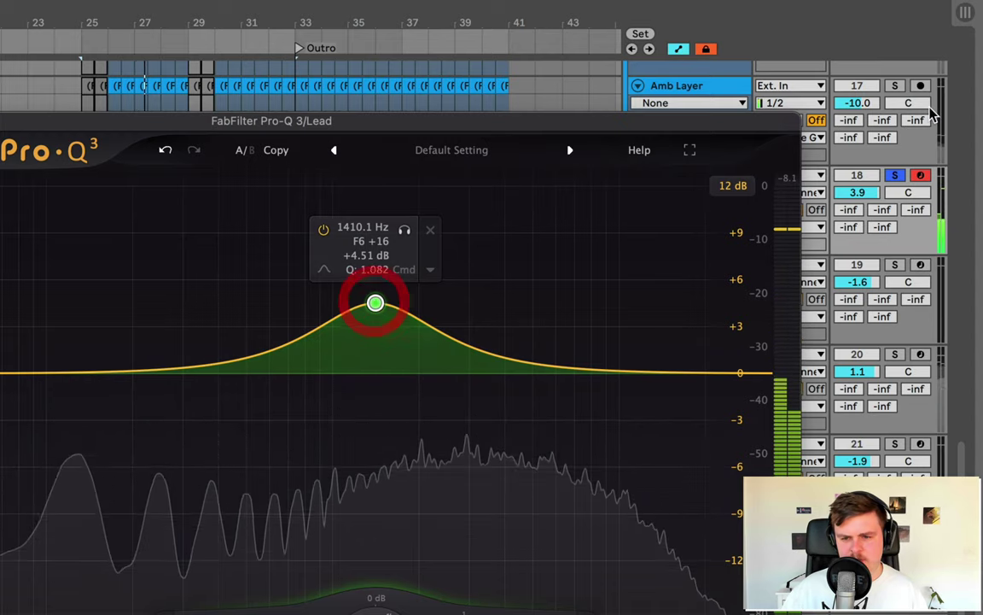
pyautogui.click(901, 172)
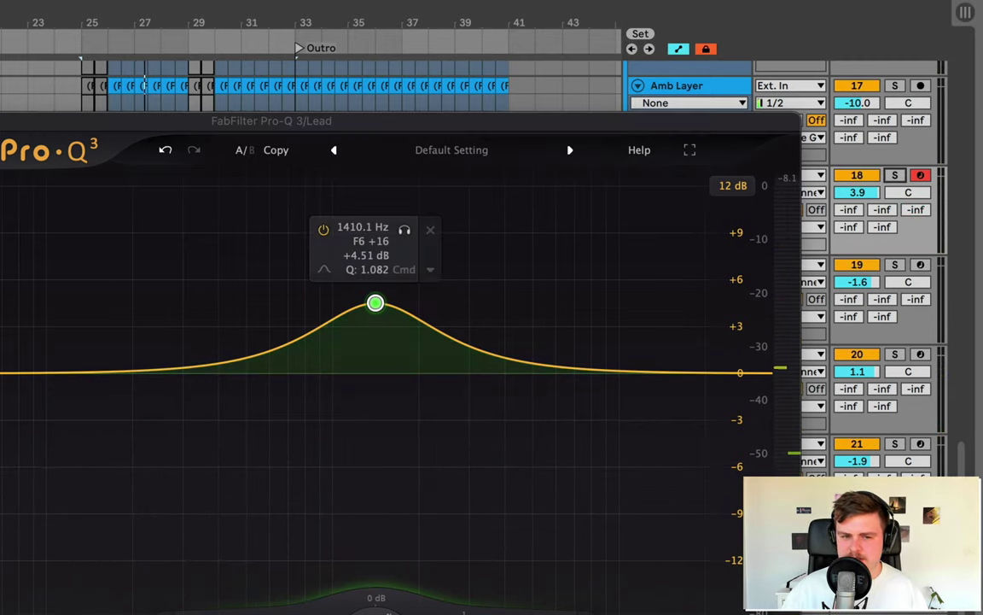
pyautogui.press('super+alt+p')
# Set the Lead track volume to 1.9 while the arrangement plays
pyautogui.press('space')
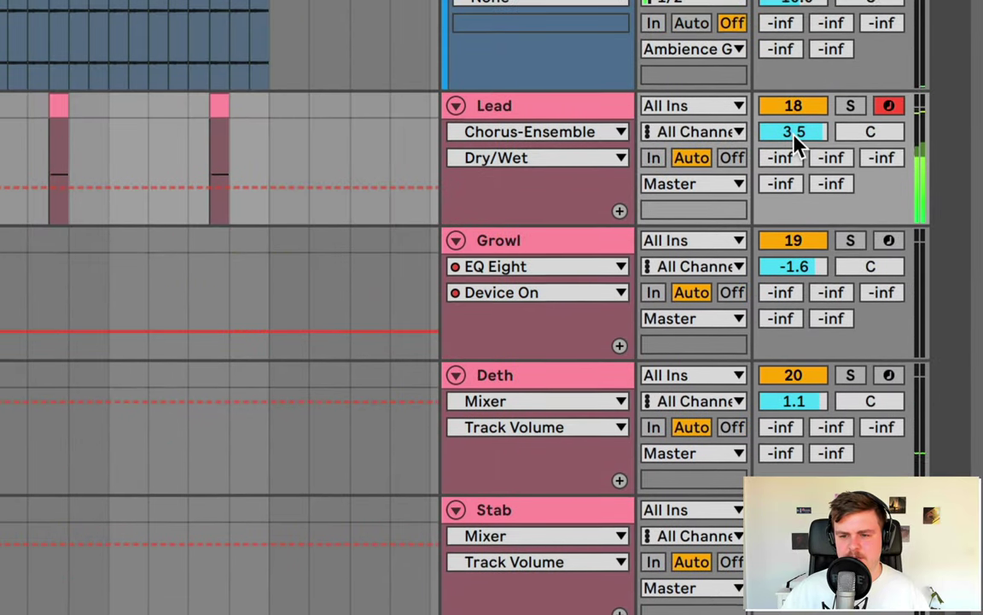
pyautogui.moveTo(794, 138); pyautogui.dragTo(739, 242)
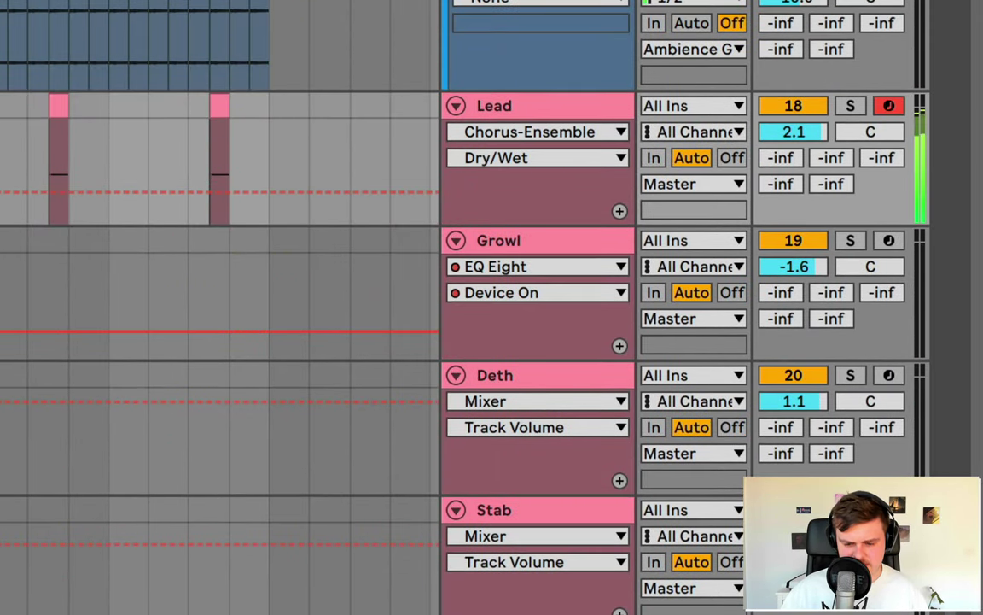
pyautogui.moveTo(806, 135); pyautogui.dragTo(806, 142)
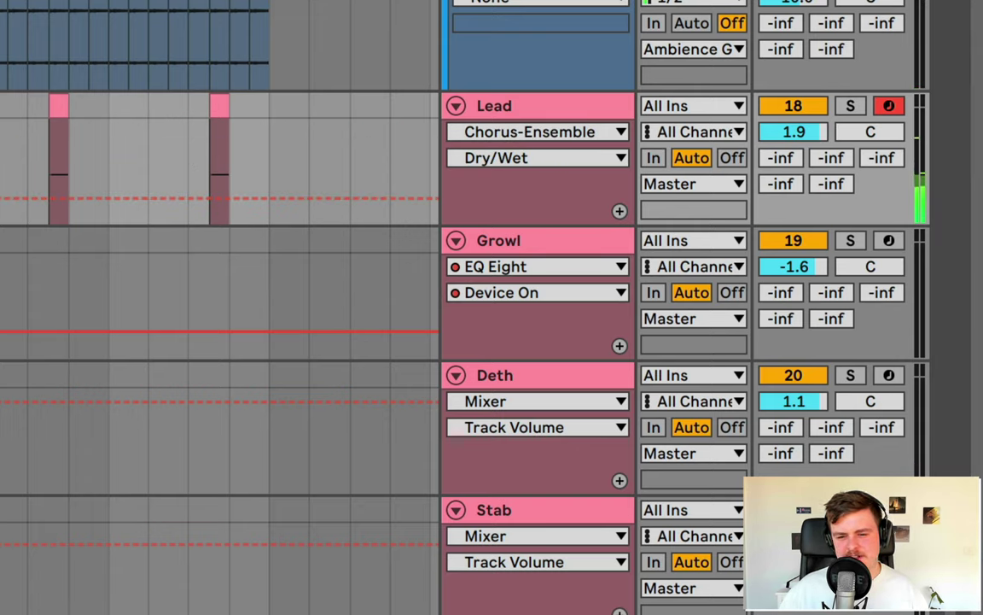
# Solo the Deth track and add an Overdrive with 58% drive, 71% tone and 46% dynamics, adjusting its dry/wet mix during playback
pyautogui.click(553, 371)
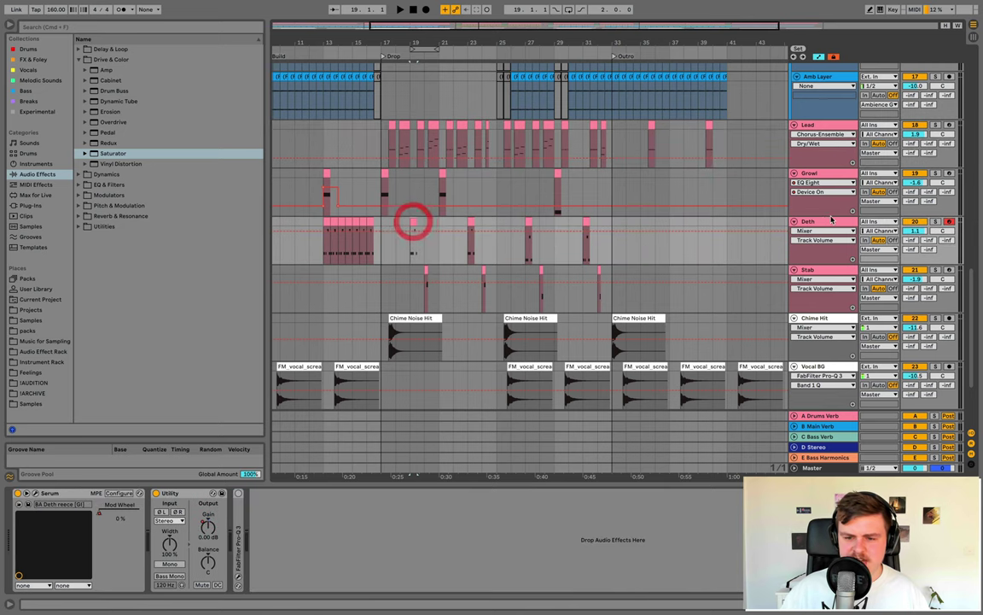
pyautogui.click(935, 222)
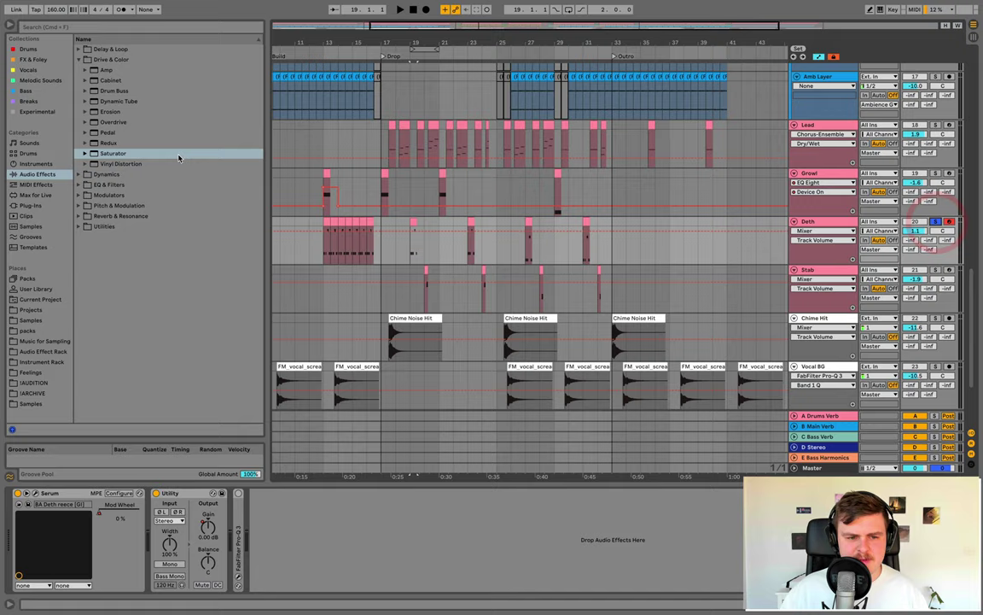
pyautogui.doubleClick(112, 122)
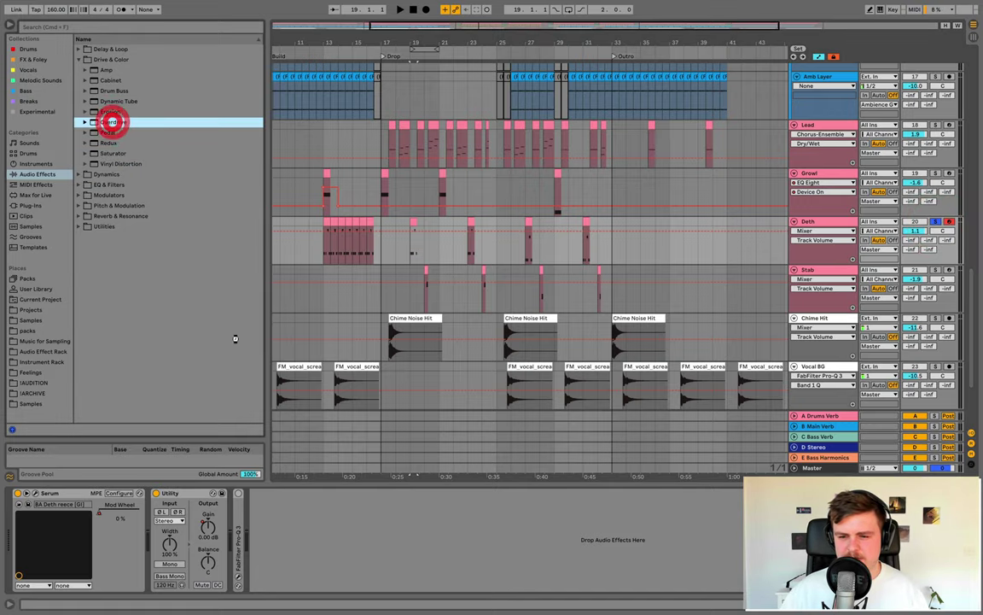
pyautogui.press('space')
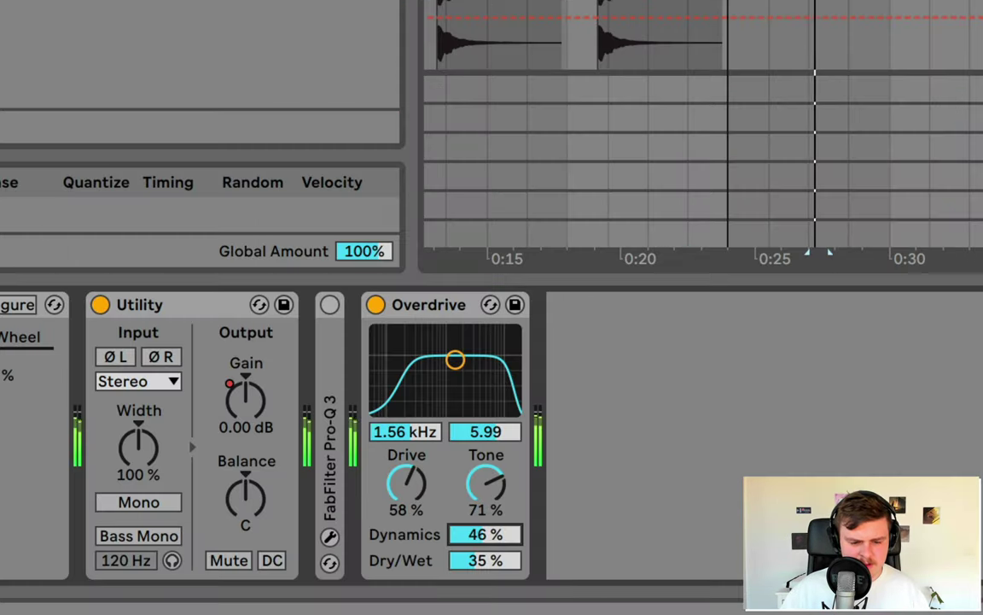
pyautogui.moveTo(294, 585); pyautogui.dragTo(294, 593)
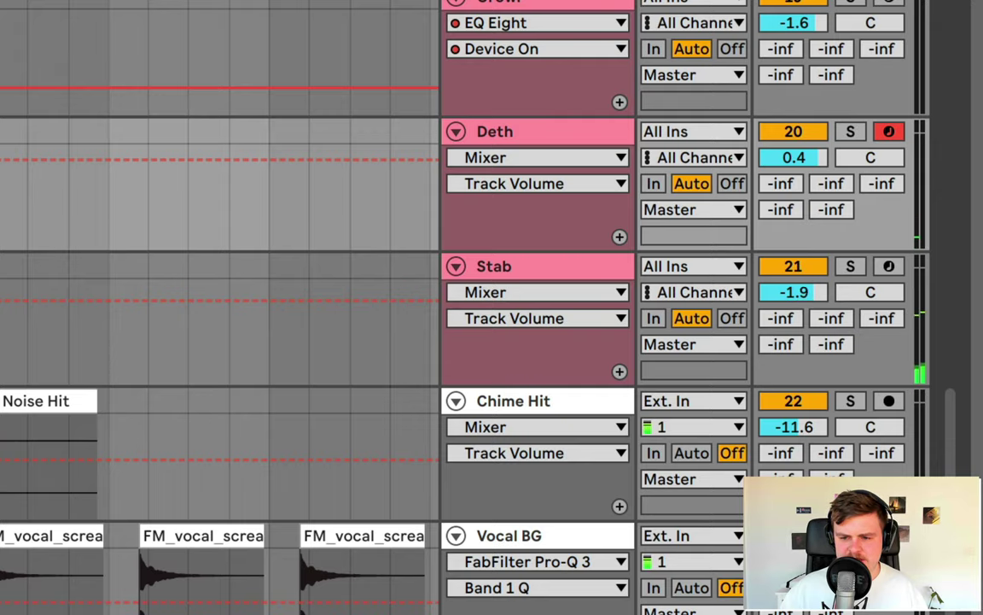
# Raise the Stab track volume to -0.7 while the arrangement plays
pyautogui.moveTo(794, 292); pyautogui.dragTo(794, 281)
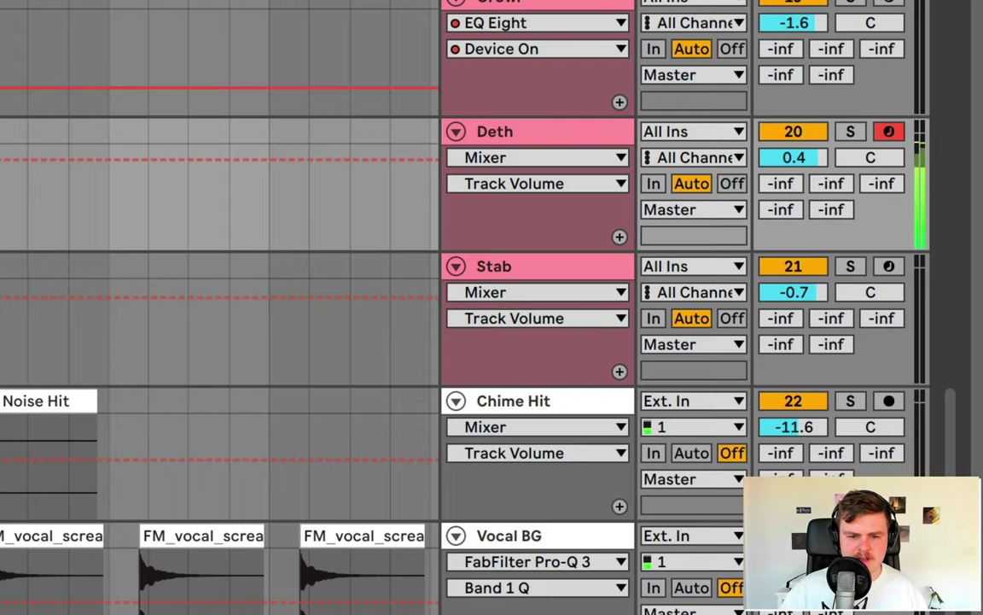
# Pan the Shakers 150 track to 5L and the Straightwonk Hat Loop to 5R, soloing both to check the stereo spread during playback
pyautogui.hscroll(-5, 220, 307)
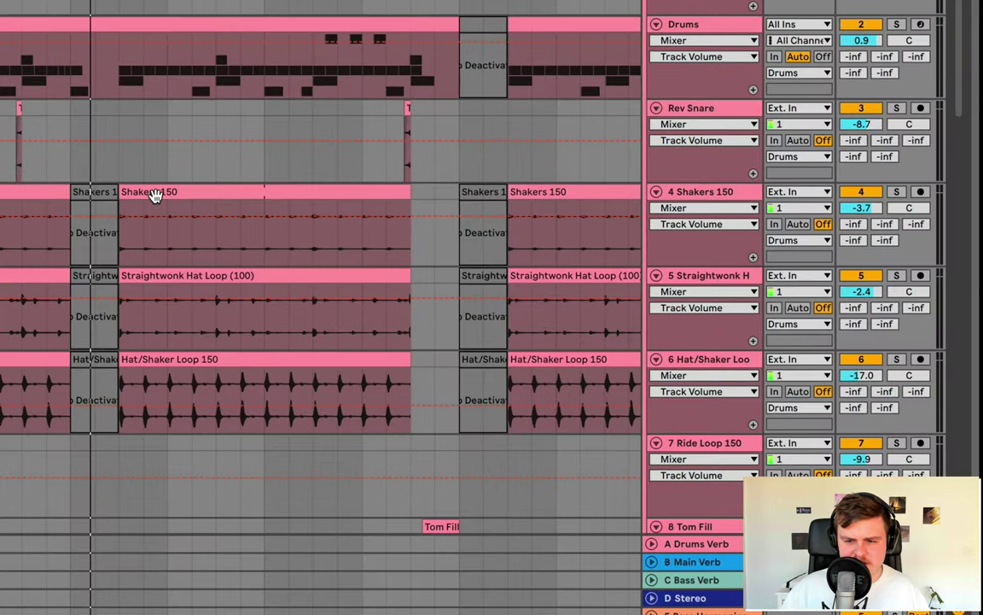
pyautogui.click(507, 210)
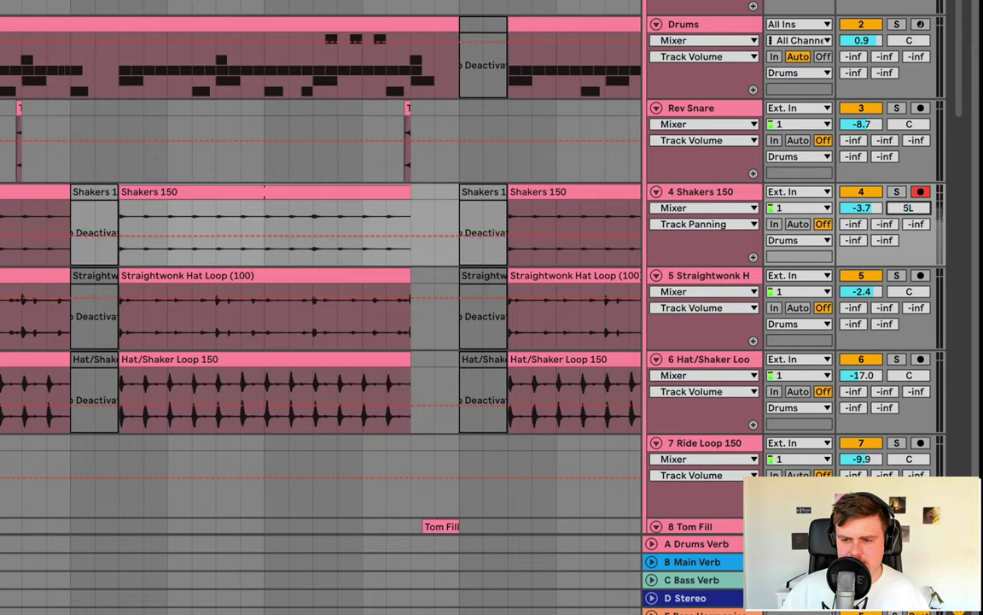
pyautogui.moveTo(912, 293); pyautogui.dragTo(912, 290)
pyautogui.click(896, 191)
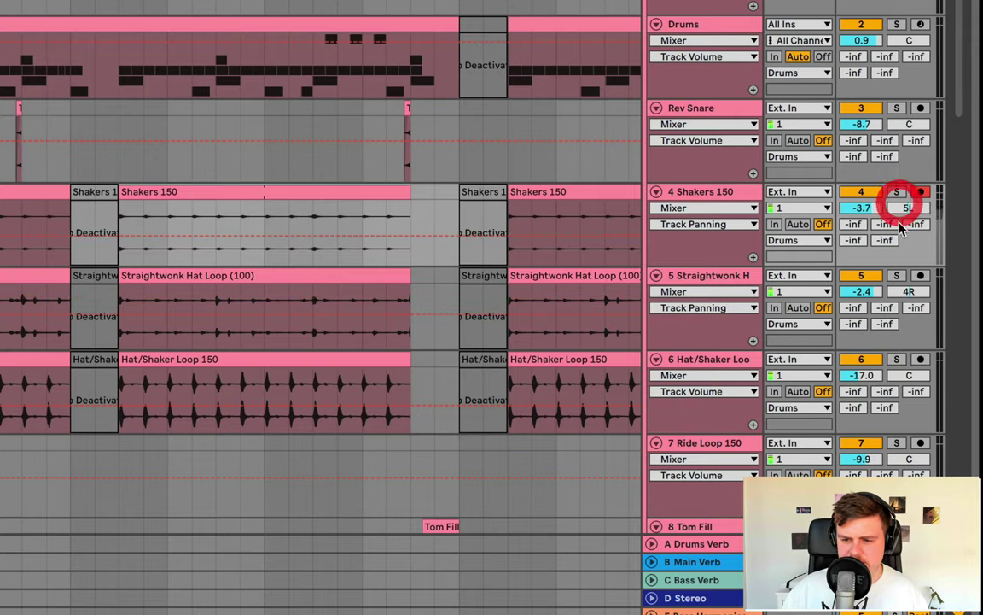
pyautogui.click(896, 274)
pyautogui.press('space')
pyautogui.moveTo(912, 295); pyautogui.dragTo(912, 289)
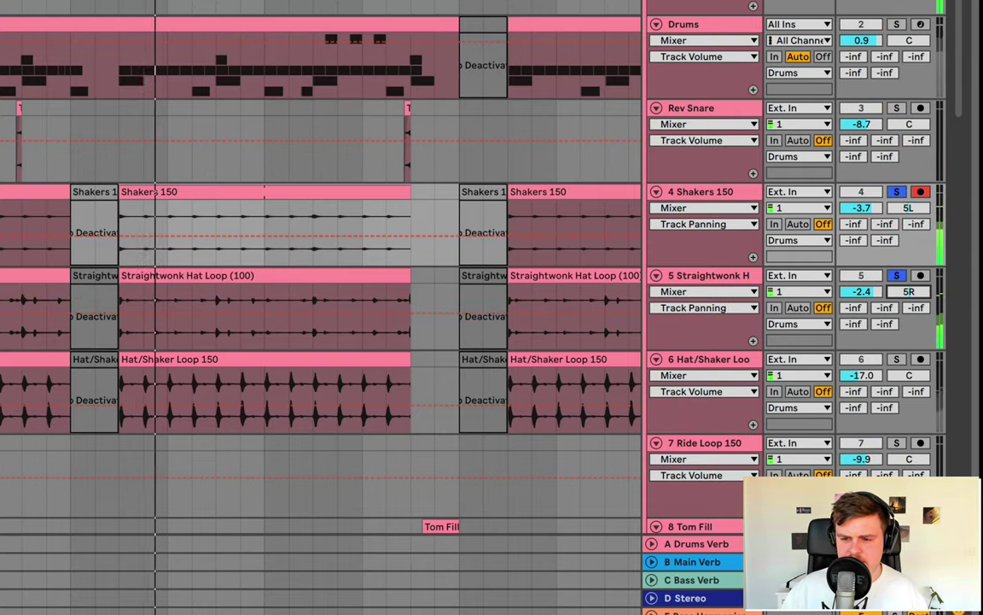
pyautogui.click(908, 209)
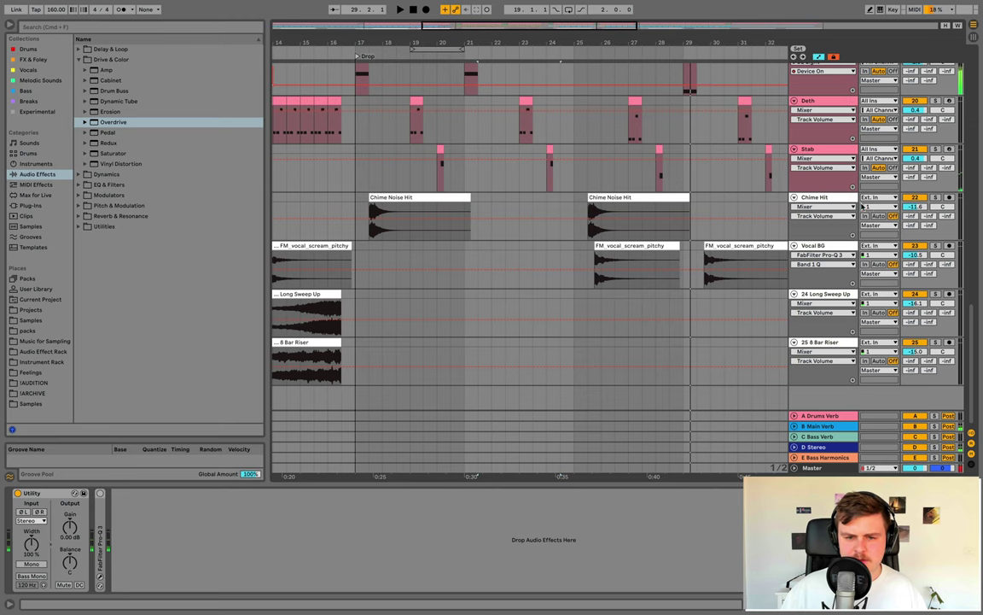
# Play back the drop from around bar 21 to check the full mix
pyautogui.scroll(5, 638, 307)
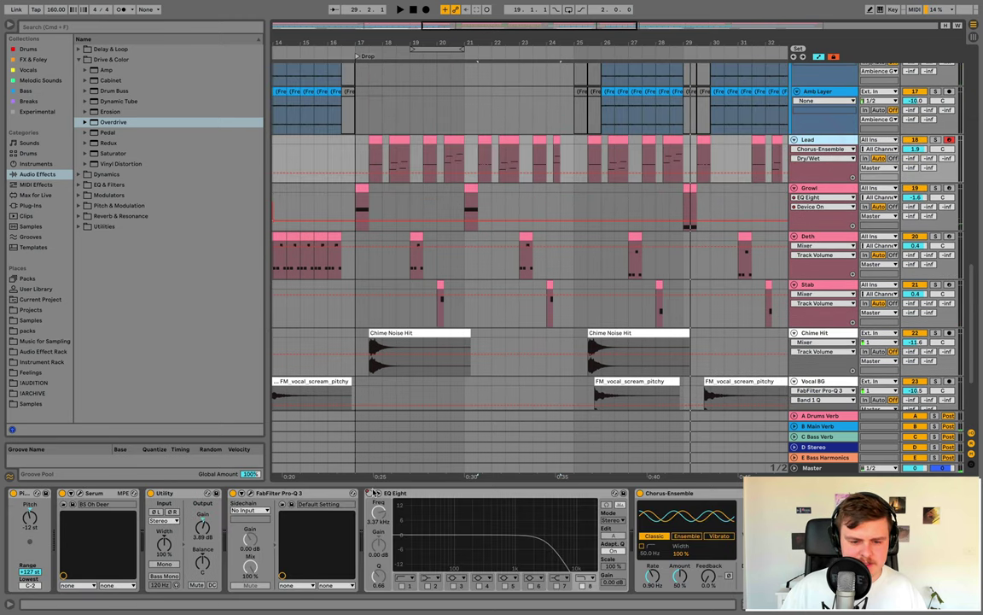
pyautogui.moveTo(332, 244); pyautogui.dragTo(485, 237)
pyautogui.press('space')
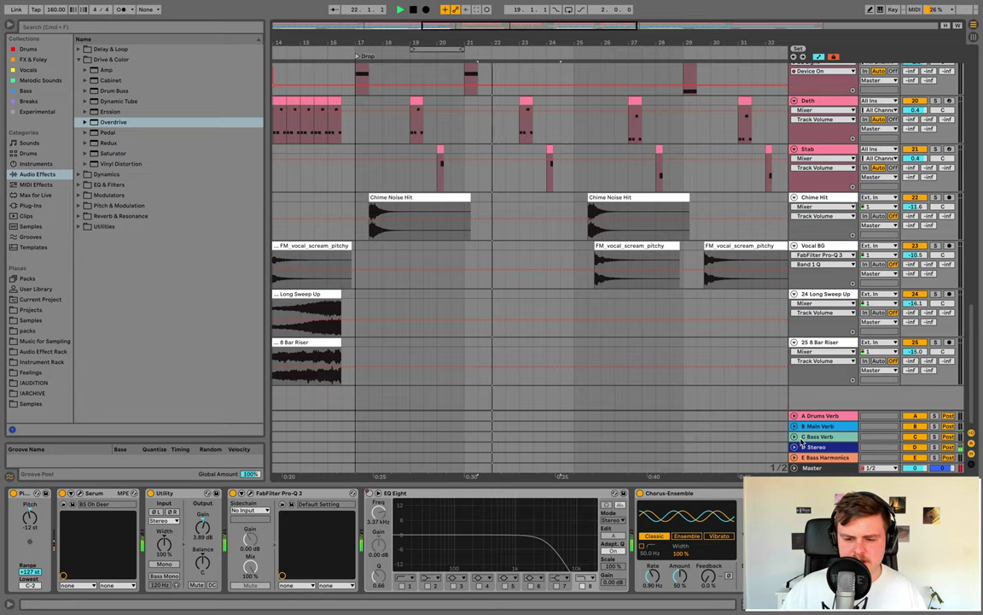
# Enable FabFilter Pro-L 2 on the Master and push its gain to about 6 dB while playing the drop
pyautogui.click(815, 468)
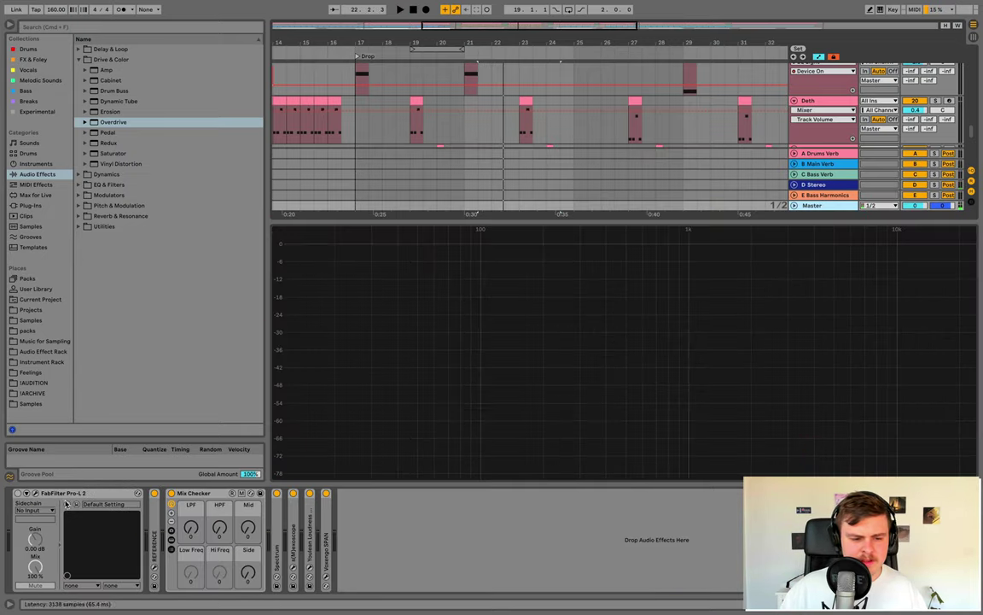
pyautogui.press('space')
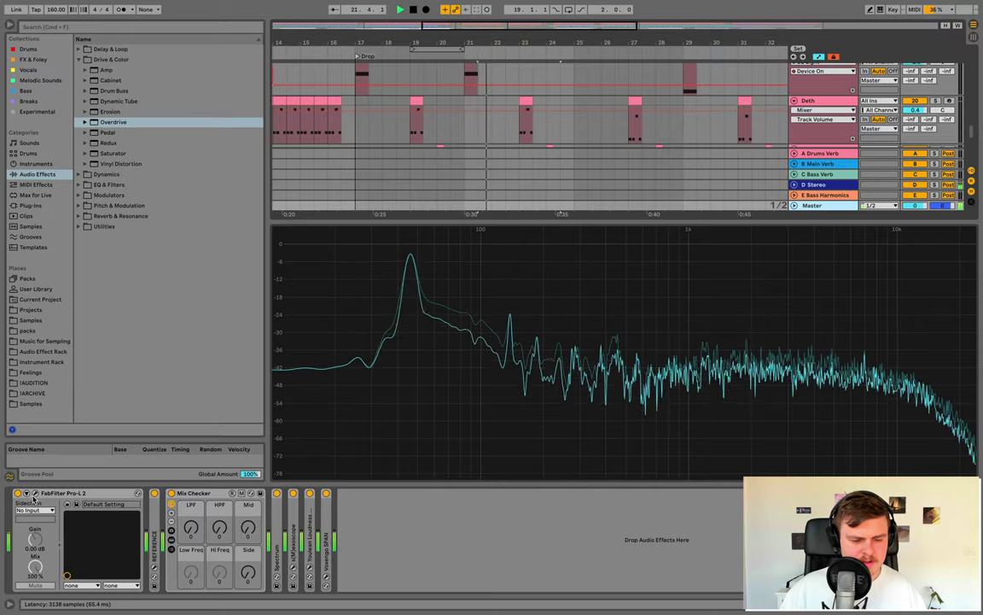
pyautogui.click(35, 493)
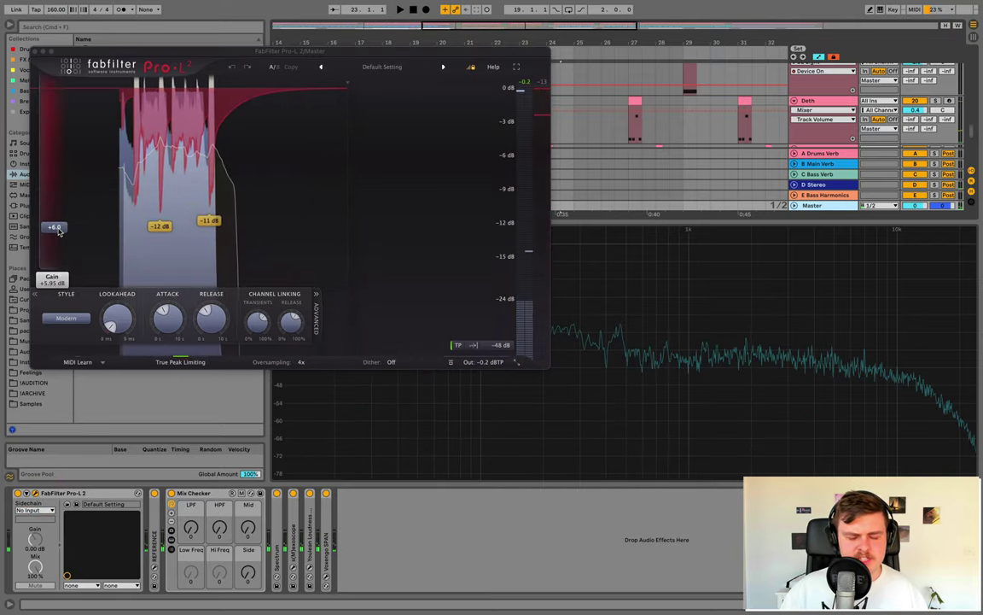
pyautogui.moveTo(59, 231); pyautogui.dragTo(59, 234)
pyautogui.press('space')
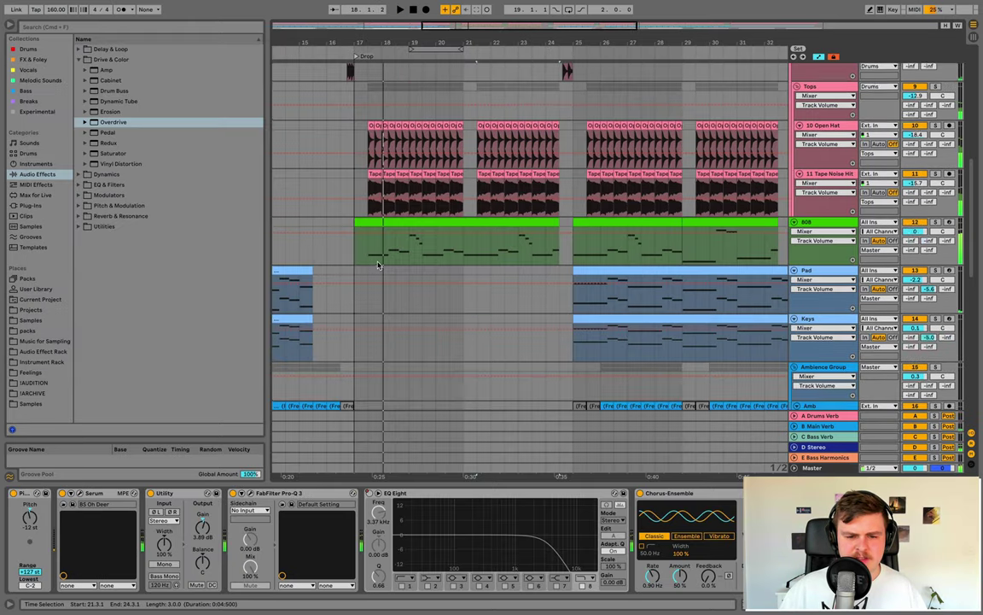
# Play the drop from bar 17 and set the Growl track volume to -0.6
pyautogui.scroll(3, 373, 258)
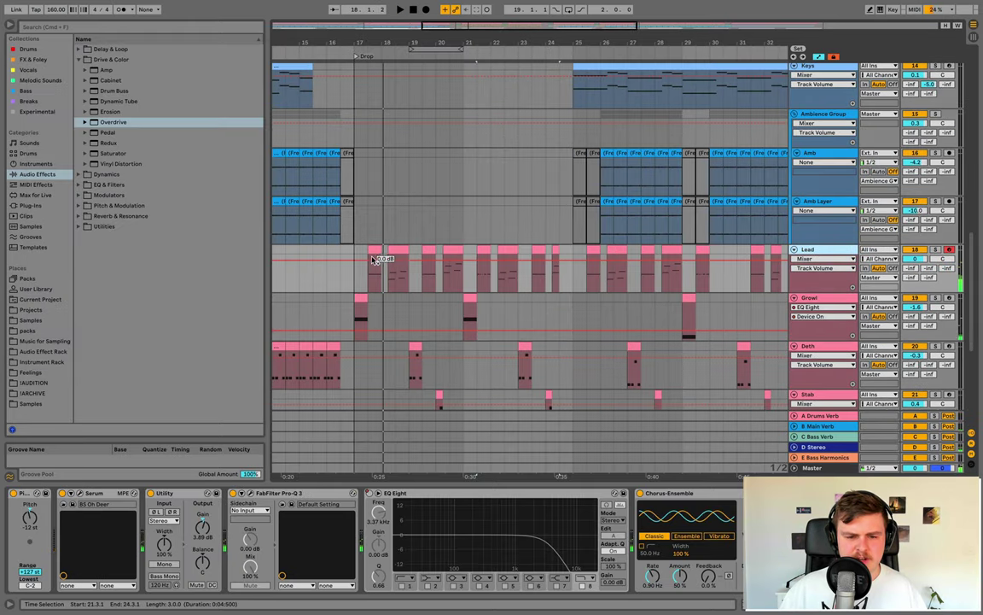
pyautogui.click(359, 300)
pyautogui.press('space')
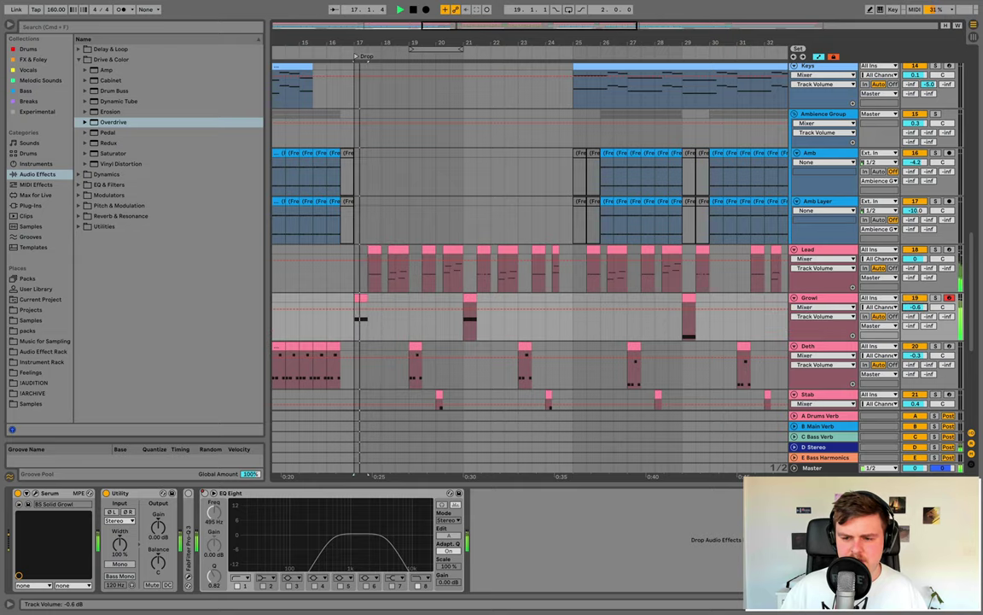